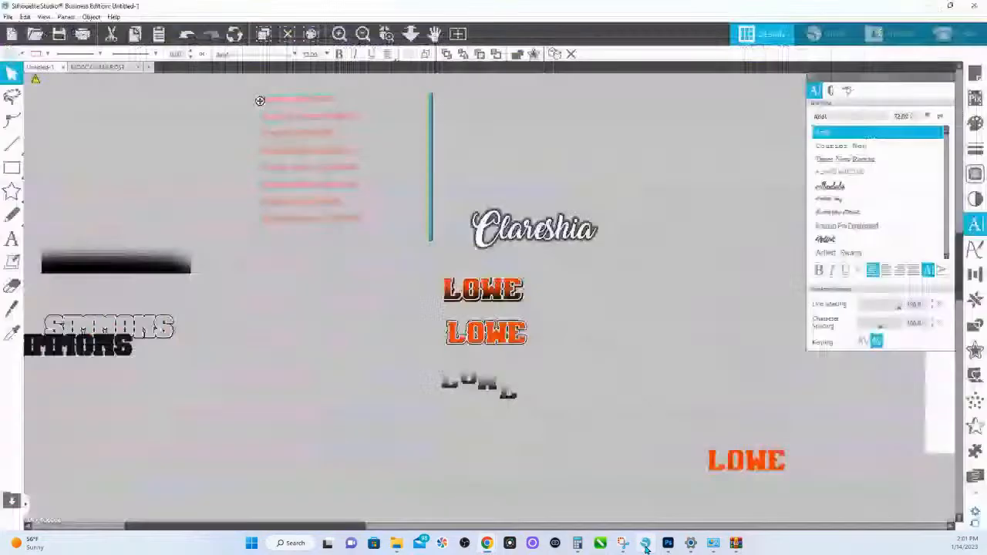
- Switch to Silhouette Studio and place the outlined gradient last-name artwork directly beneath the script first name
click(646, 545)
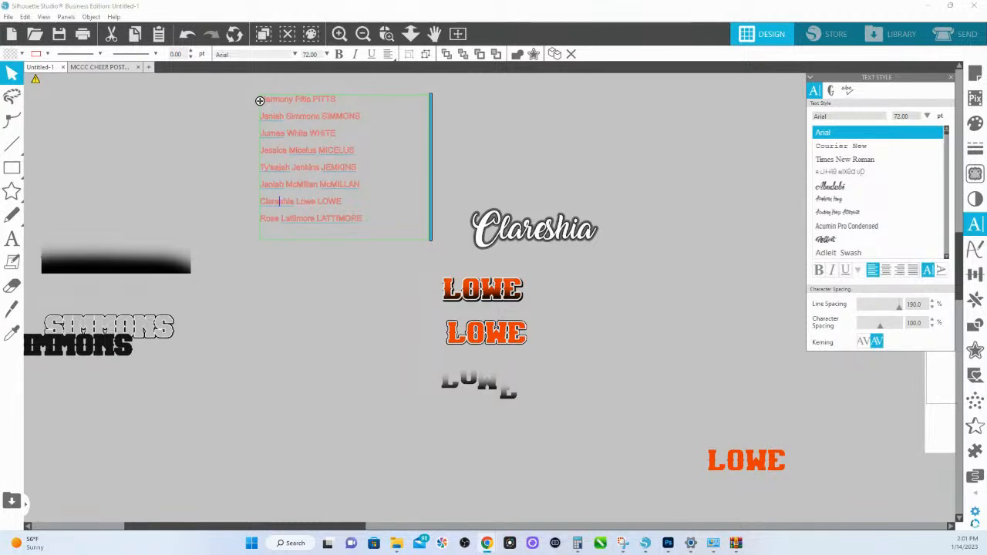
click(543, 292)
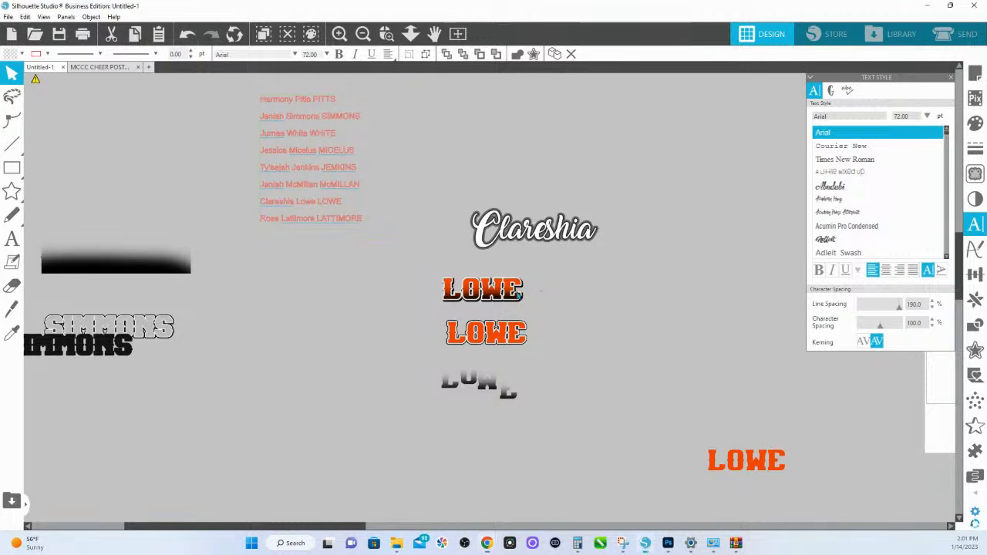
drag(491, 294, 545, 254)
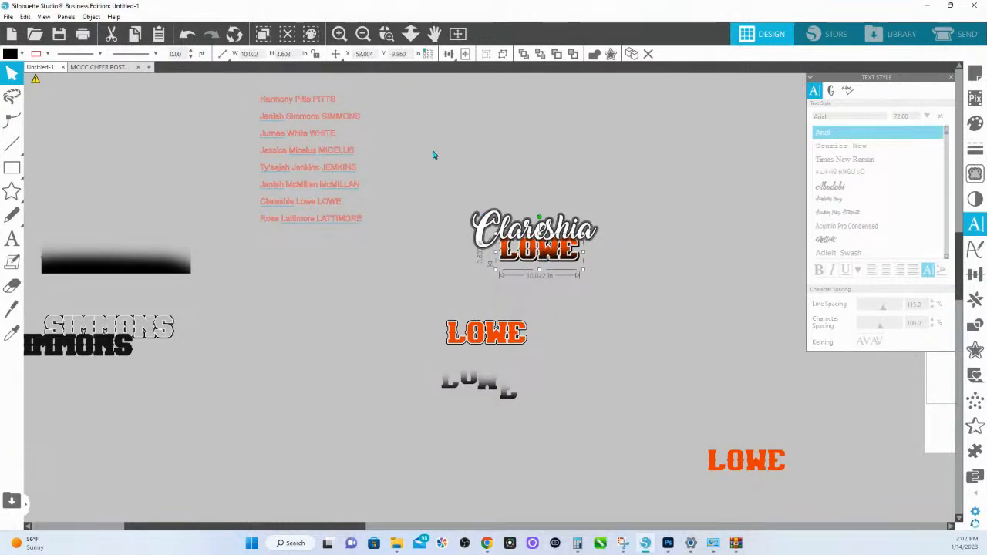
- Move the script first name straight up so it overlaps the block-letter last name less
click(387, 33)
drag(455, 202, 660, 287)
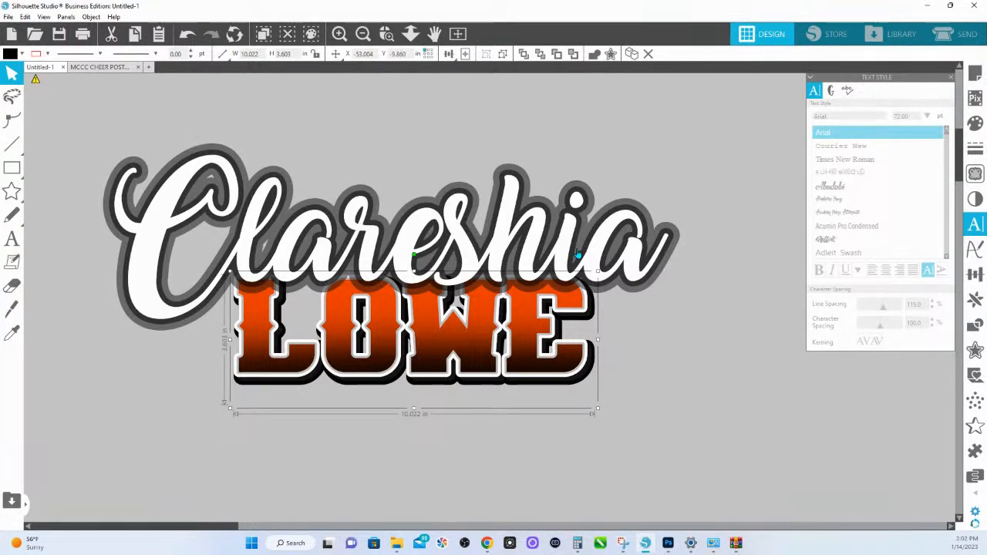
click(411, 33)
click(533, 245)
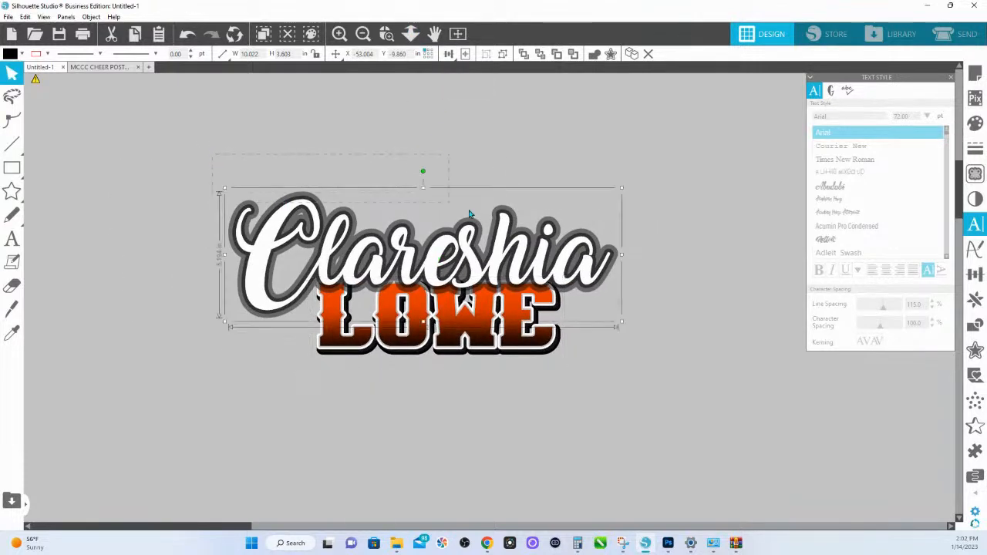
drag(534, 254, 534, 228)
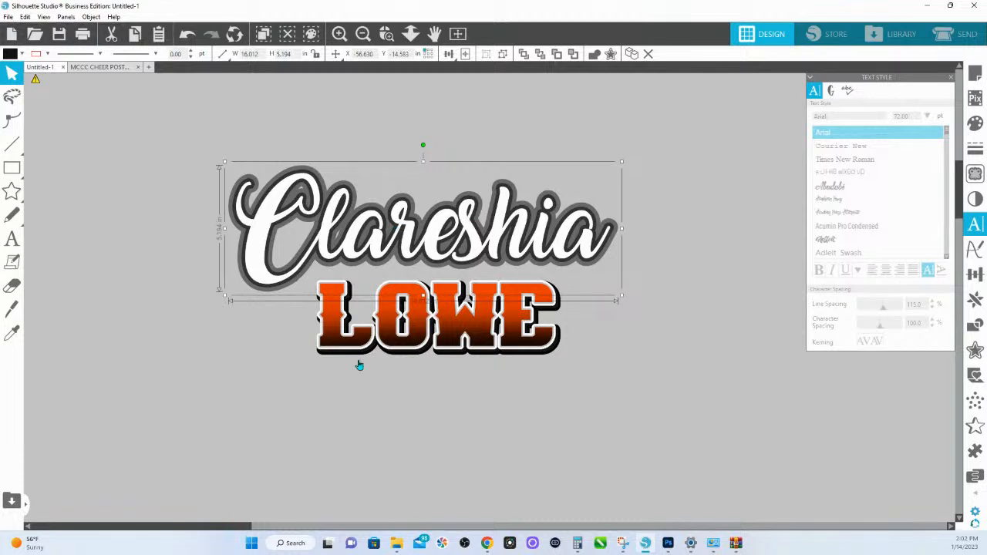
- Ungroup the block-letter last-name artwork
click(351, 406)
click(340, 344)
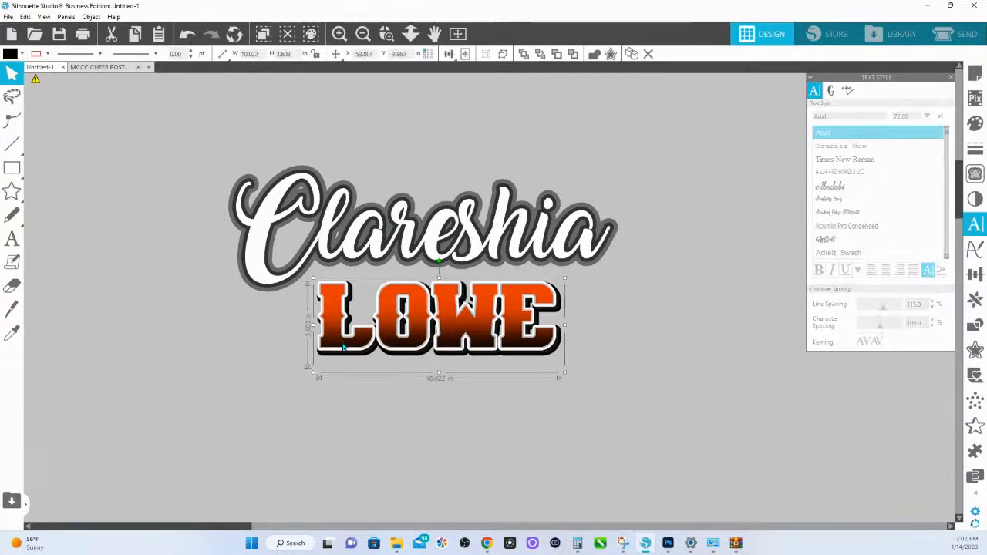
right_click(340, 343)
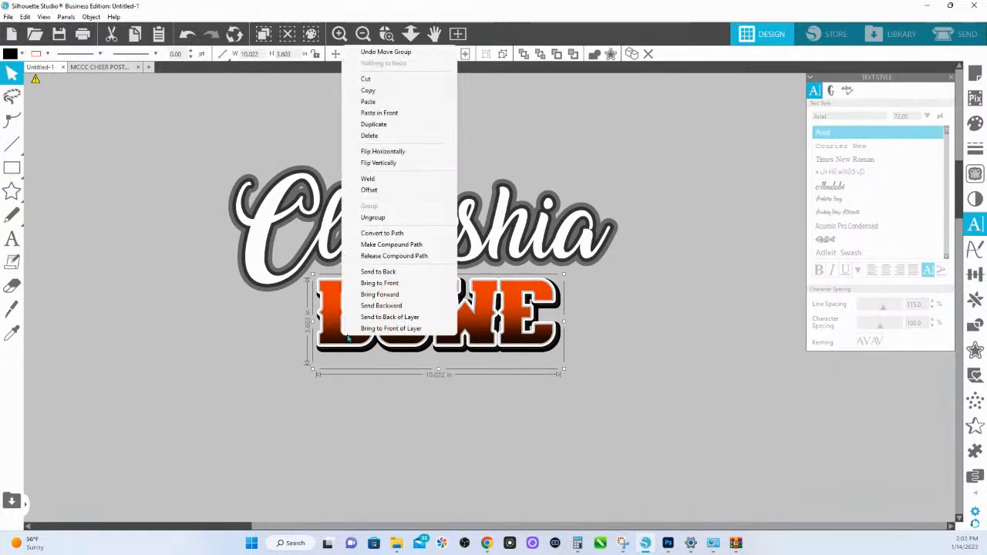
click(367, 218)
- Pull the four black gradient letter overlays off the last name to the empty area below, and group them
click(363, 337)
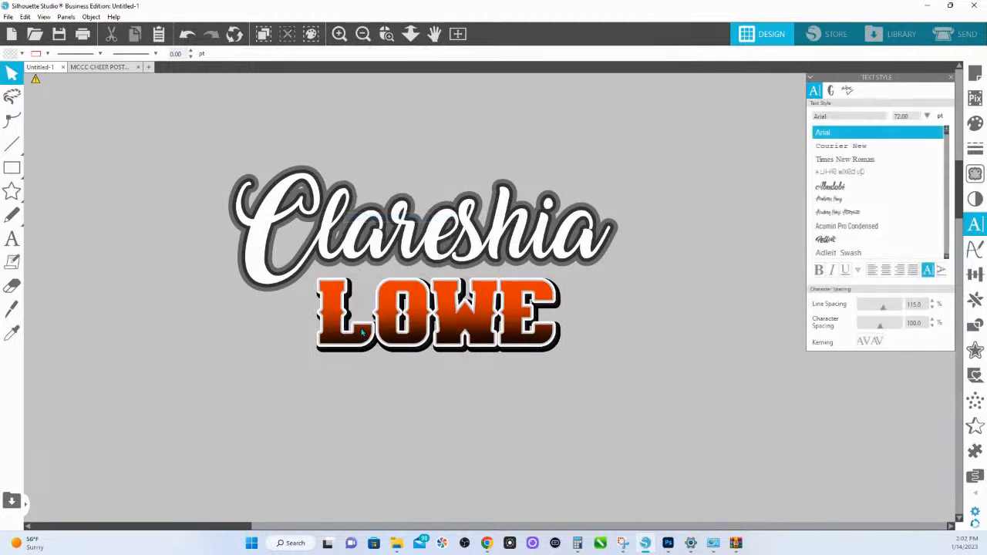
shift+click(407, 343)
shift+click(453, 341)
shift+click(514, 346)
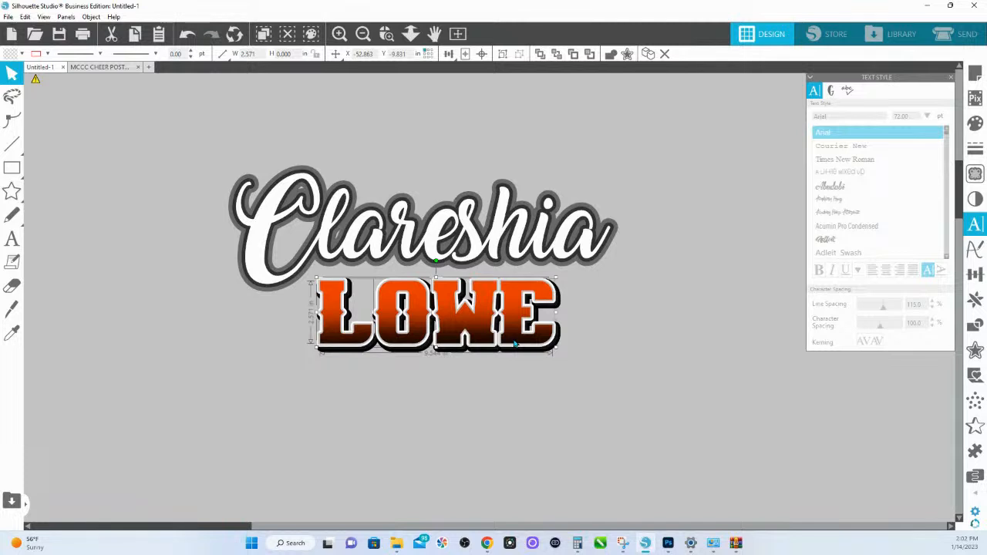
drag(515, 346, 541, 464)
key(ctrl+g)
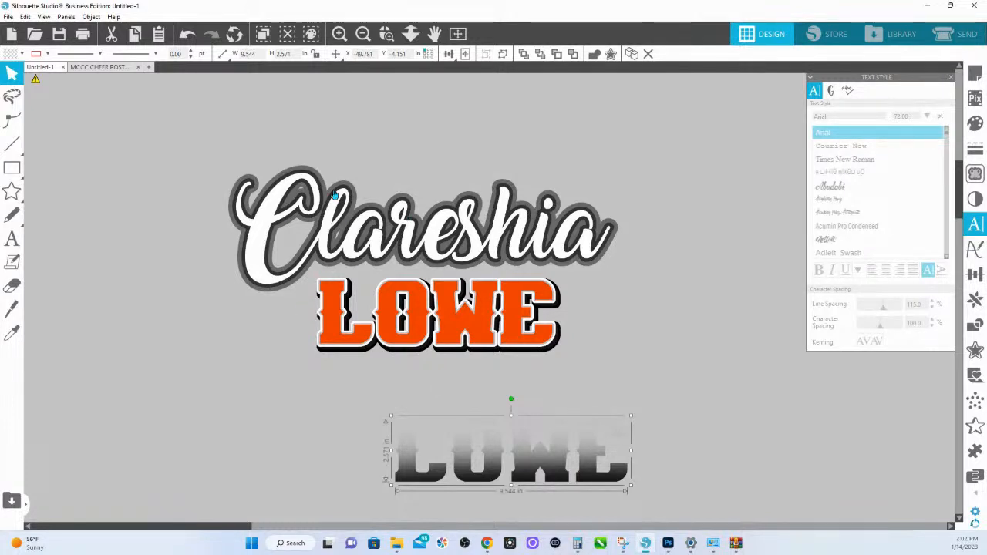
- Try filling the whole orange last-name group with magenta, and undo the fill
click(386, 34)
drag(283, 265, 680, 412)
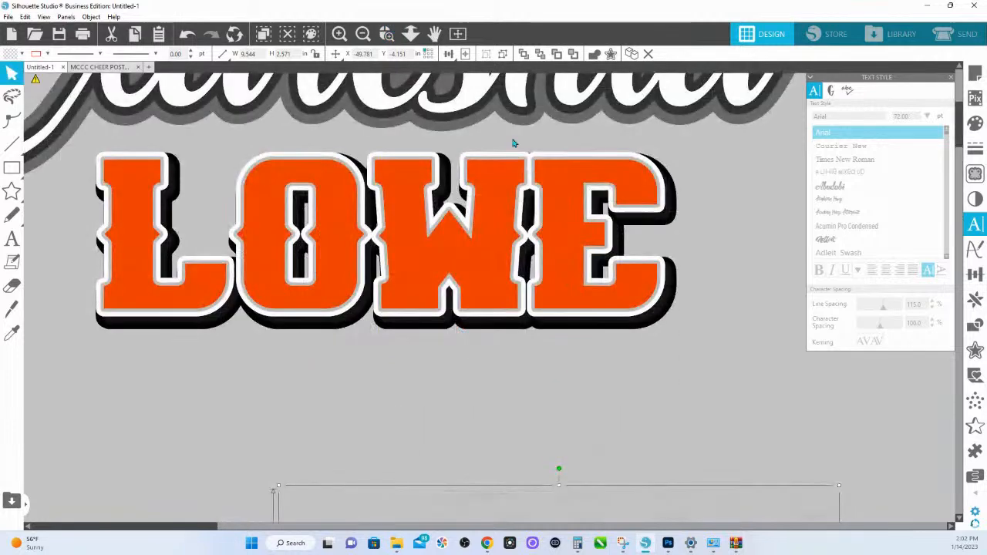
click(308, 162)
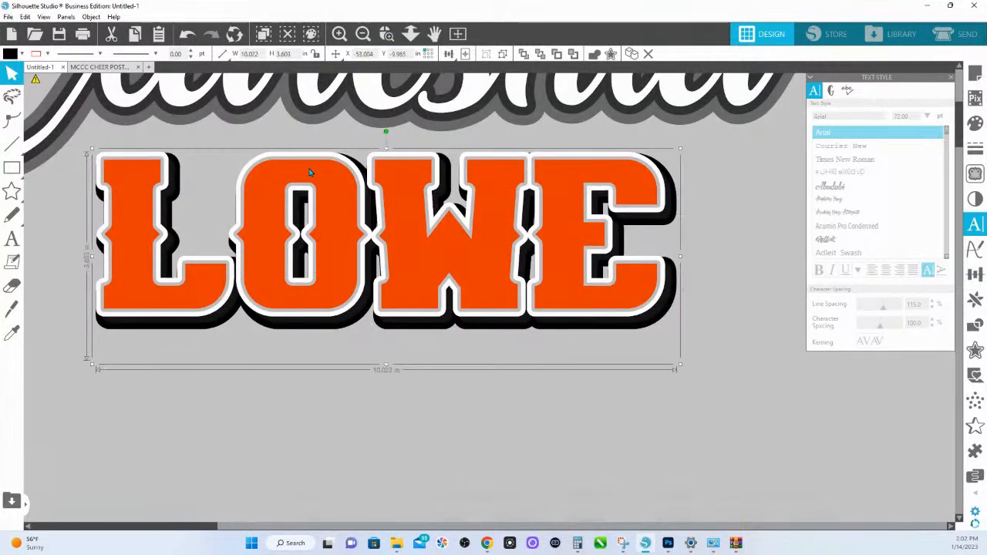
right_click(341, 248)
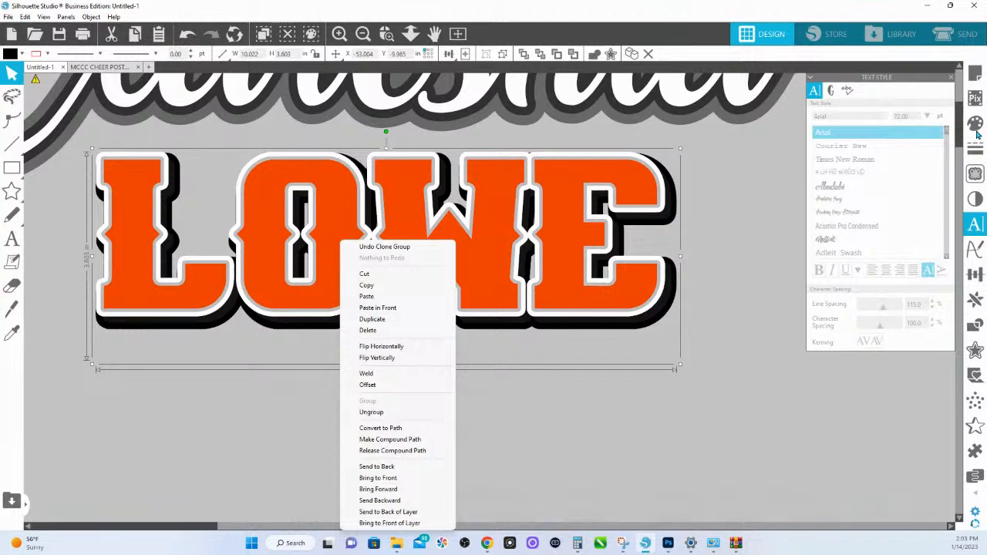
click(976, 132)
click(917, 225)
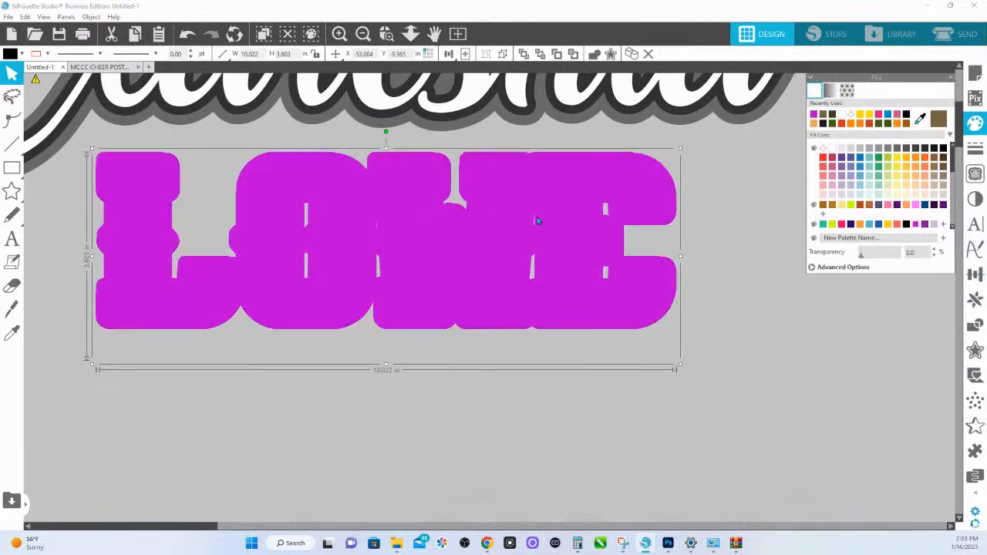
key(ctrl+z)
- Ungroup the last-name artwork and fill only its orange front lettering with magenta
right_click(316, 210)
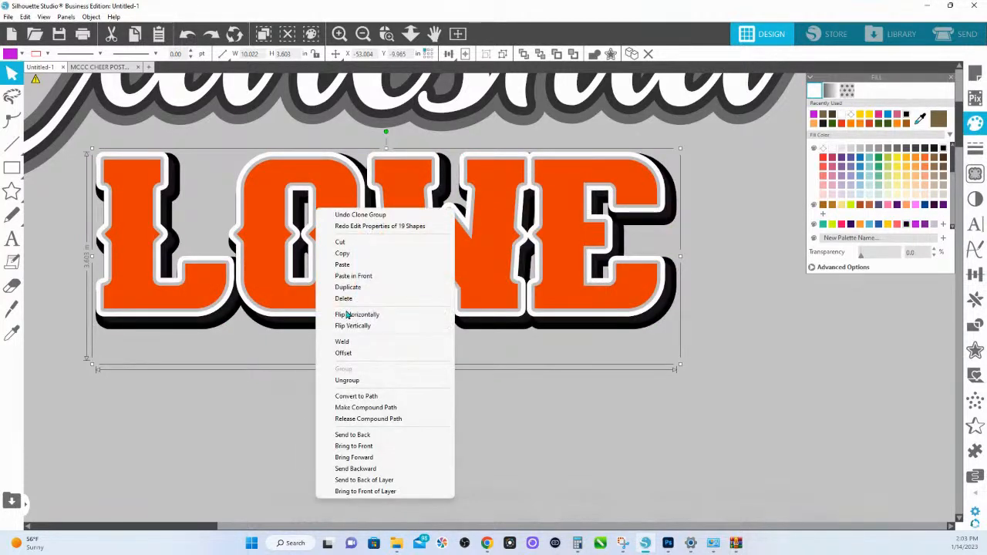
click(347, 380)
click(258, 346)
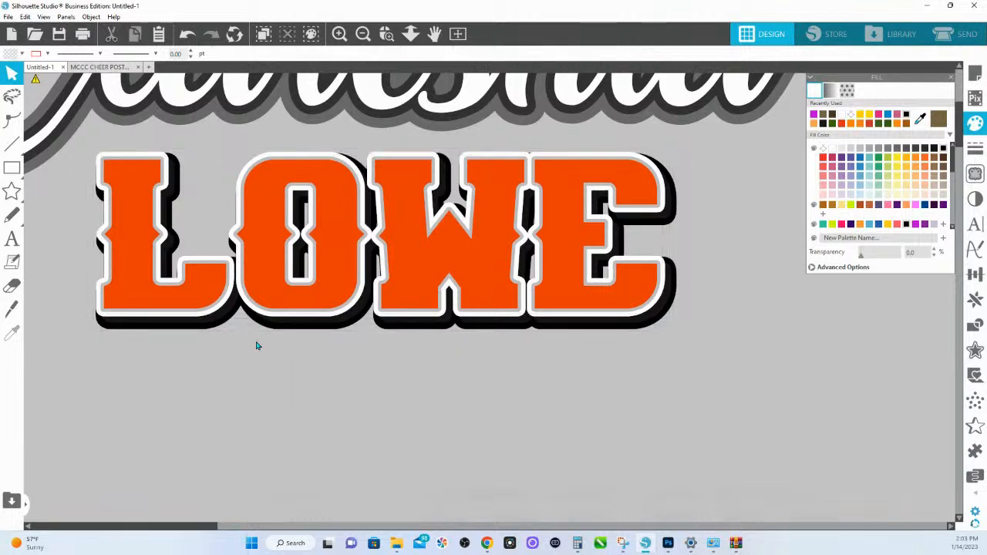
click(202, 298)
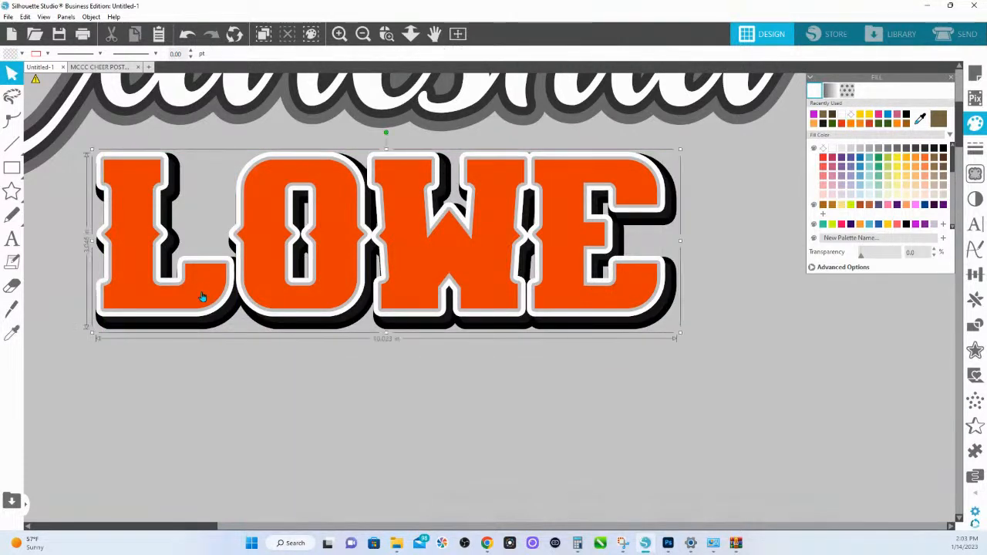
click(202, 297)
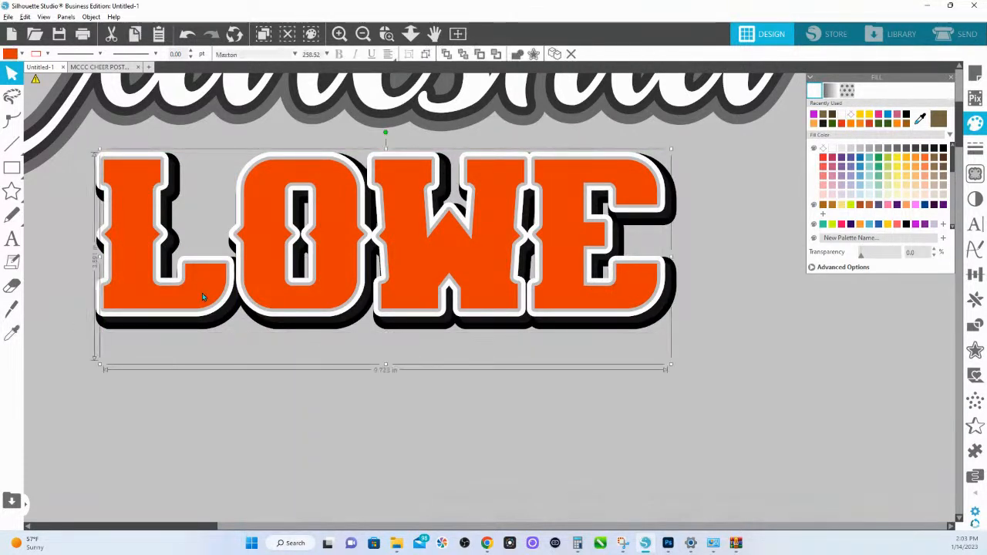
click(916, 226)
- Convert the magenta last-name text to a path
right_click(463, 271)
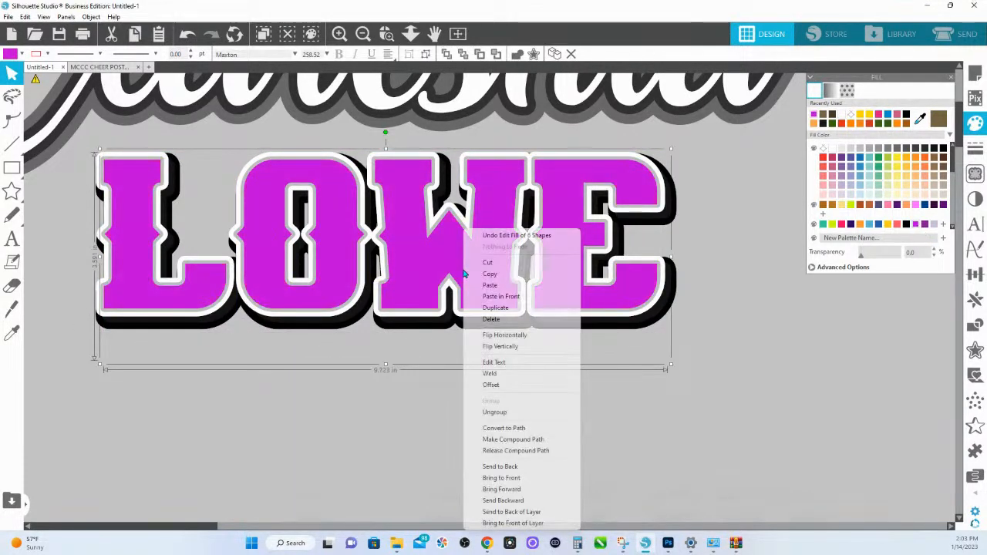
click(503, 428)
click(454, 409)
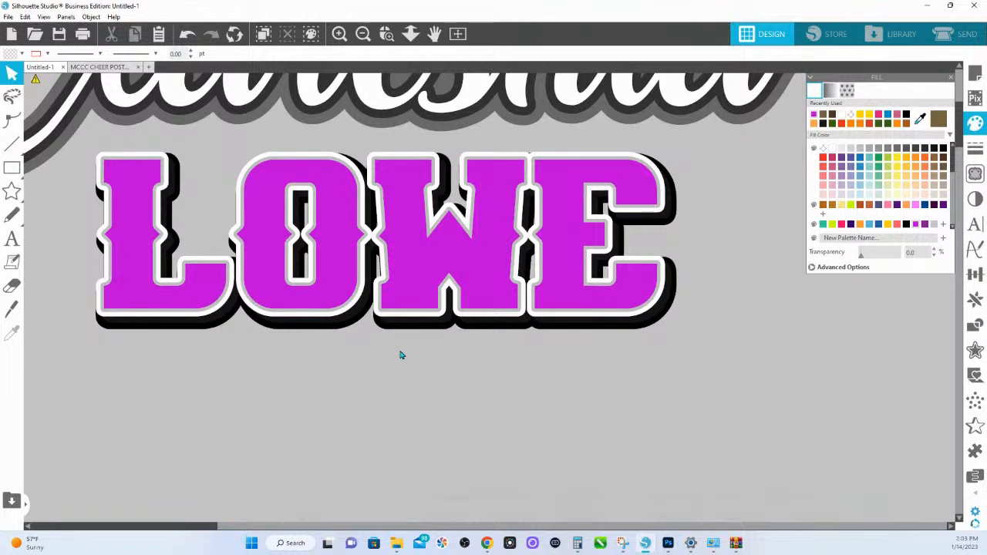
- Offset the magenta lettering outward by 0.050 in
click(340, 223)
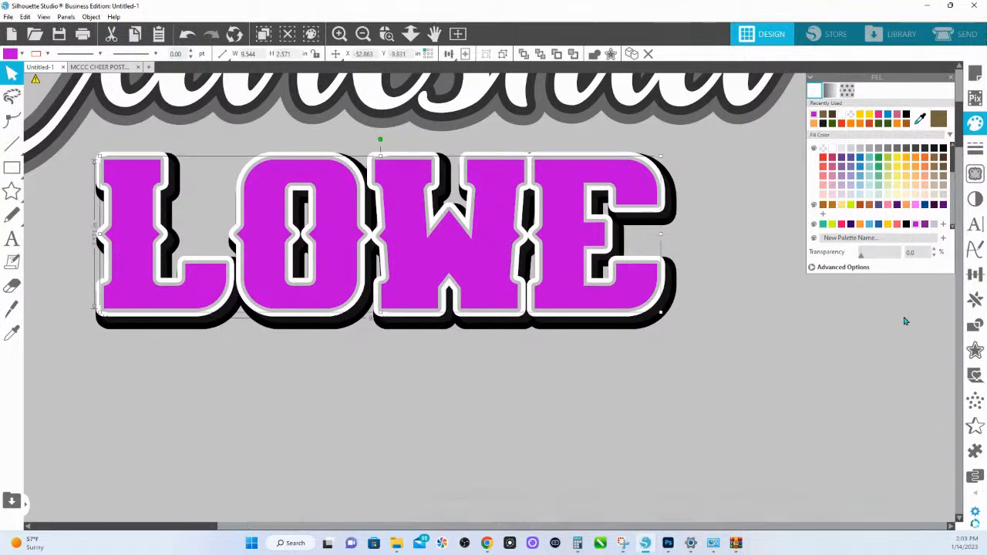
click(976, 353)
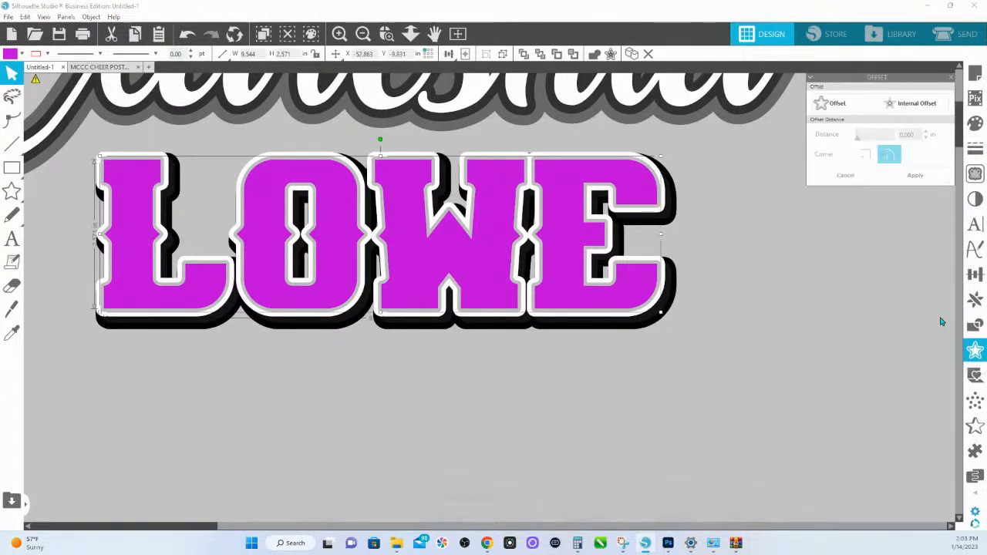
drag(888, 77, 428, 60)
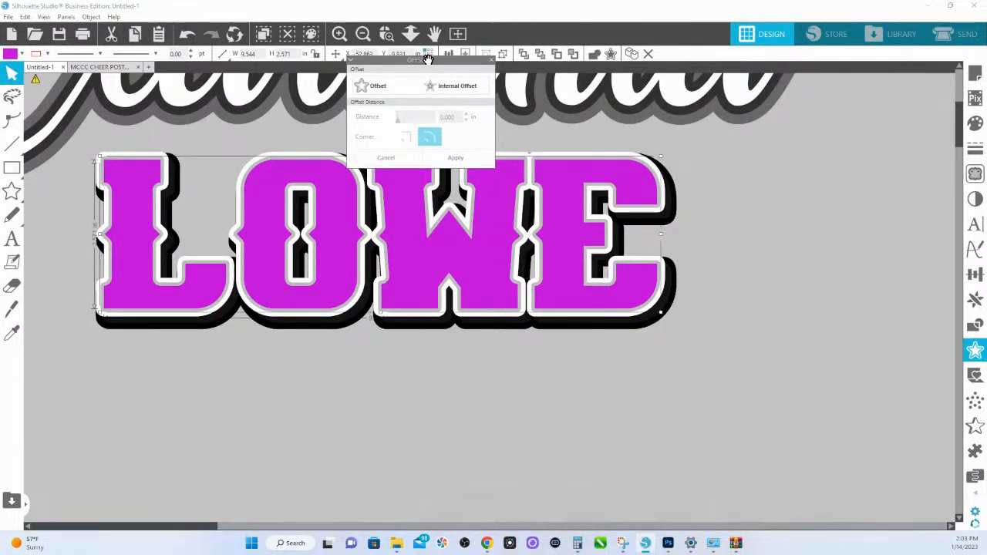
click(375, 86)
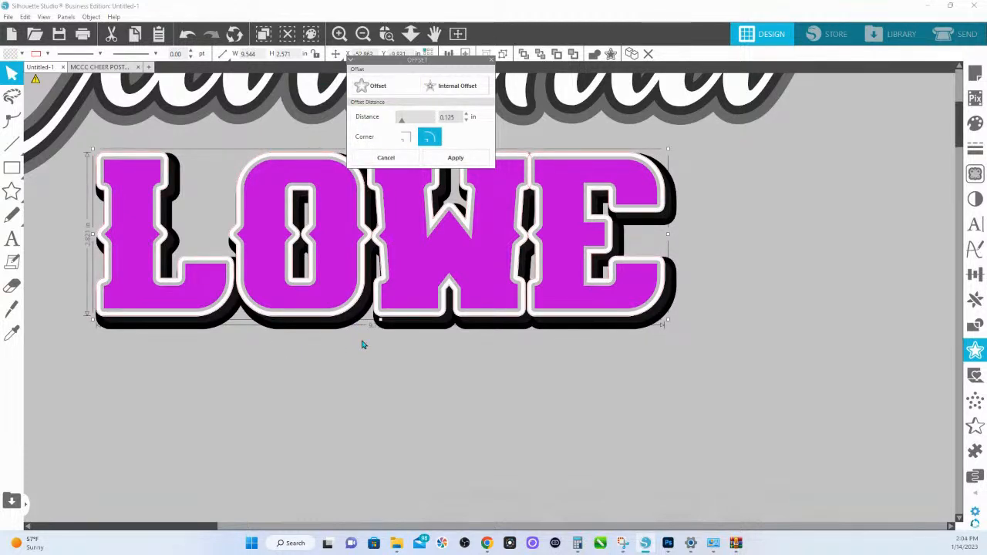
click(466, 121)
click(466, 121)
click(466, 121)
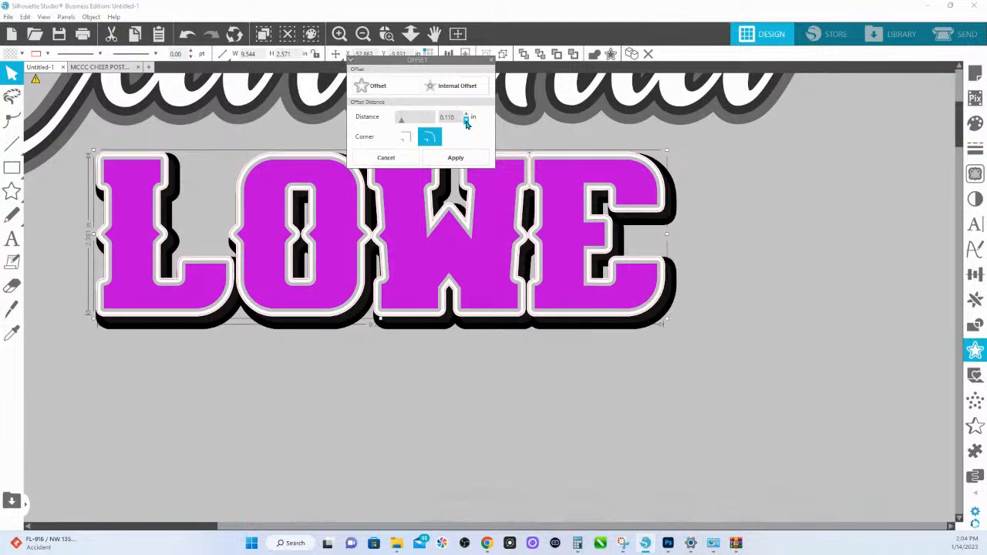
click(466, 121)
click(466, 121)
click(466, 121)
click(466, 121)
click(466, 121)
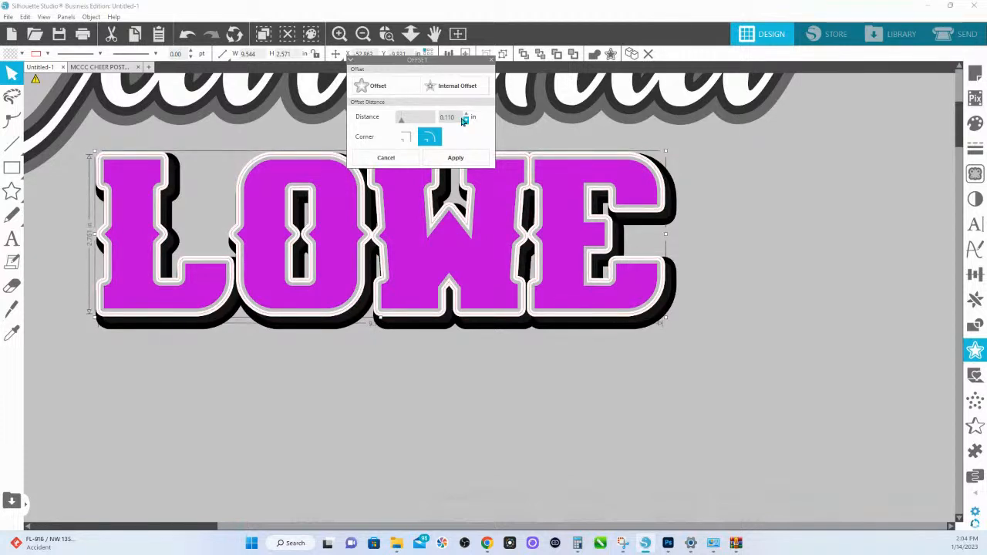
drag(459, 115, 432, 116)
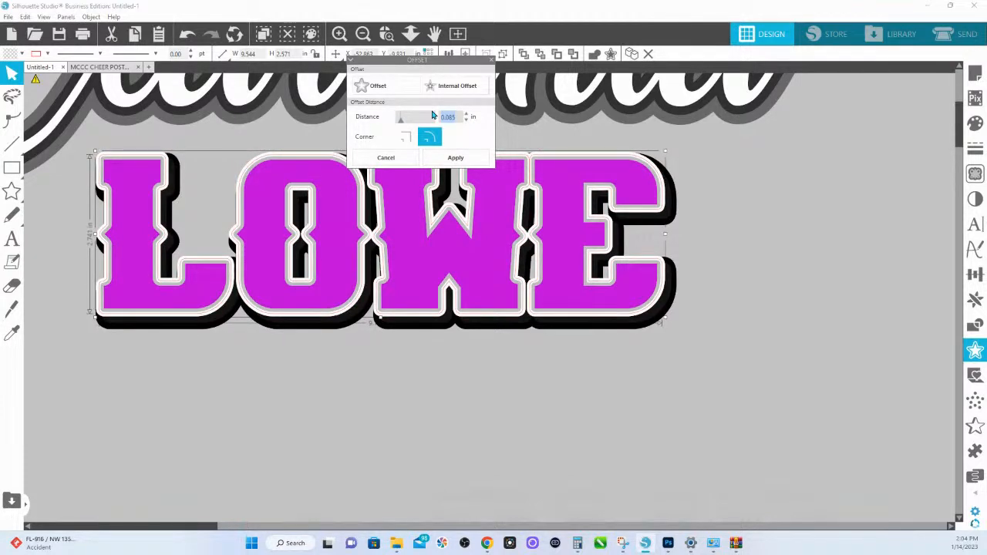
key(BackSpace)
text(.05)
key(Return)
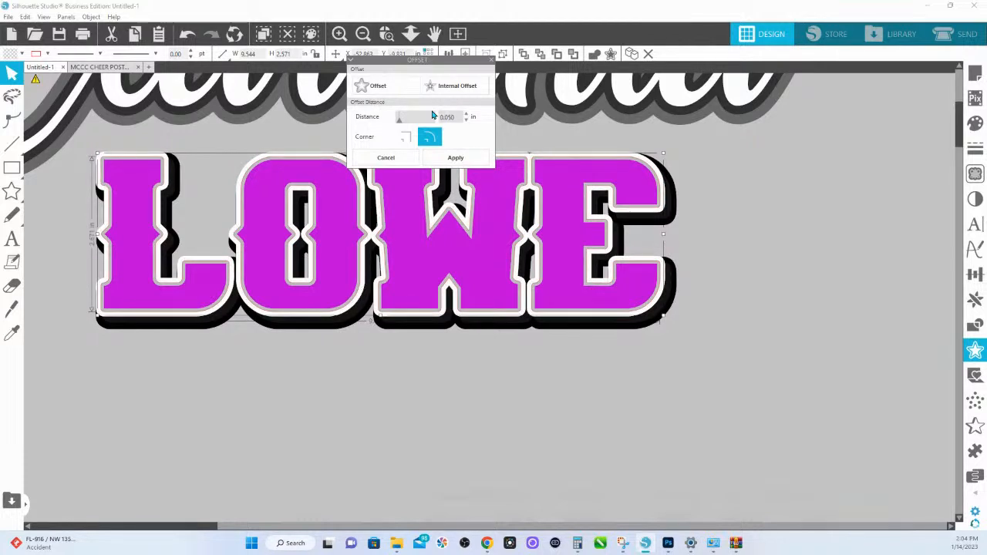
click(463, 158)
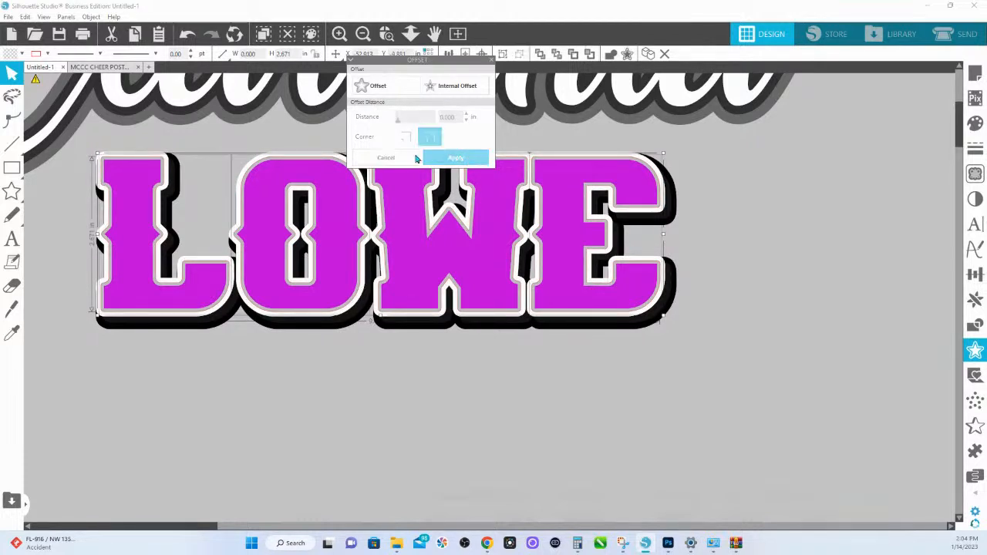
- Fill the new offset outline around the magenta lettering with light orange
click(976, 128)
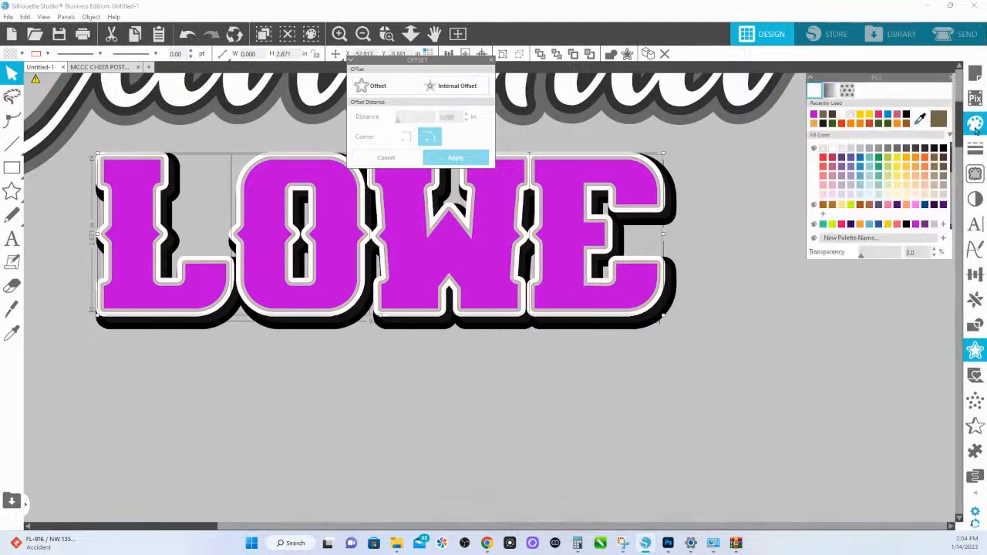
click(915, 173)
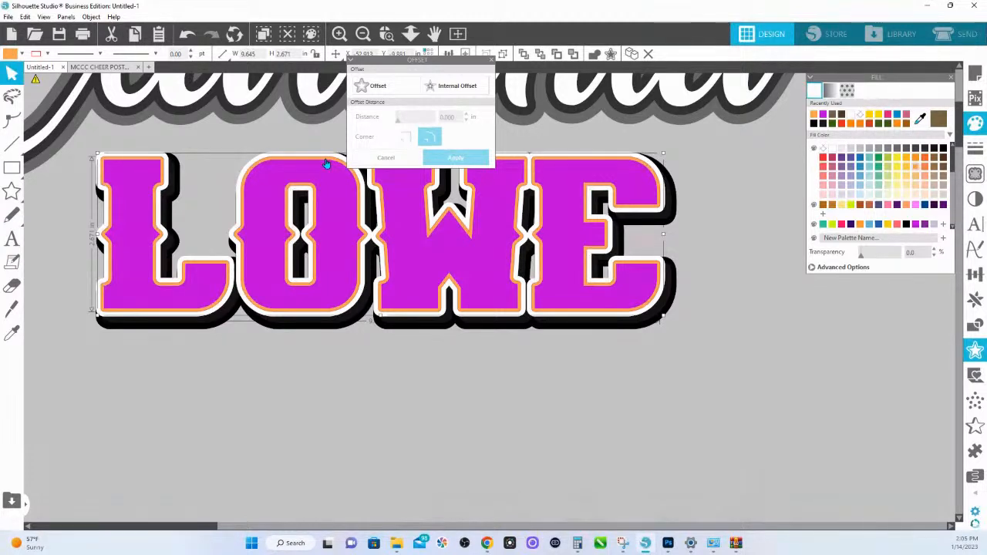
- Offset the light-orange outline outward by 0.085 in to form a second border around the last name
click(373, 87)
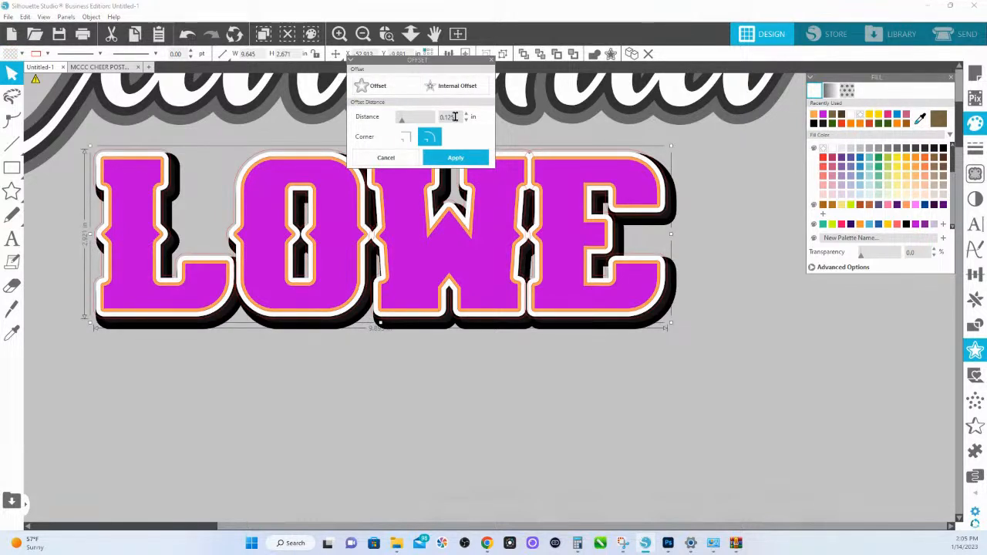
double_click(454, 116)
text(.075)
key(Return)
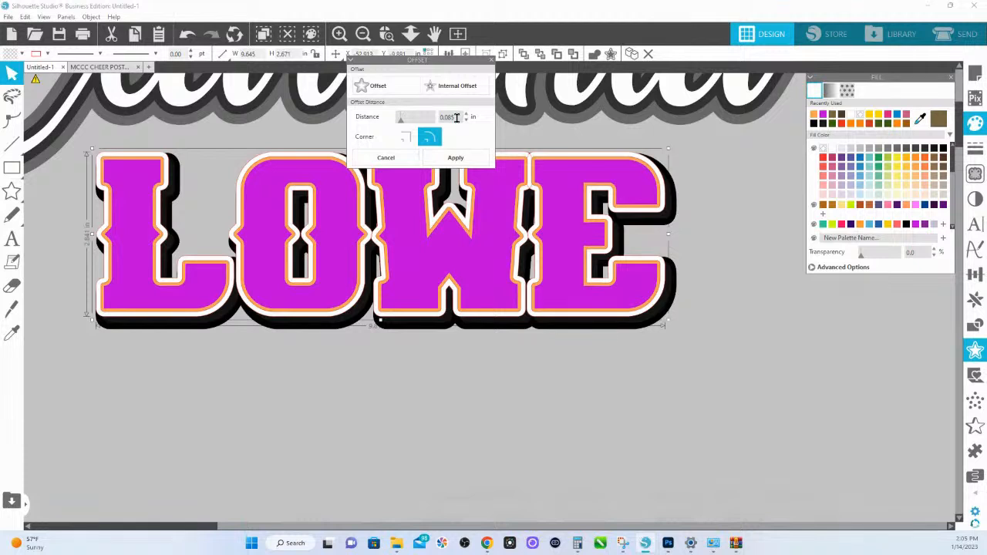
click(241, 351)
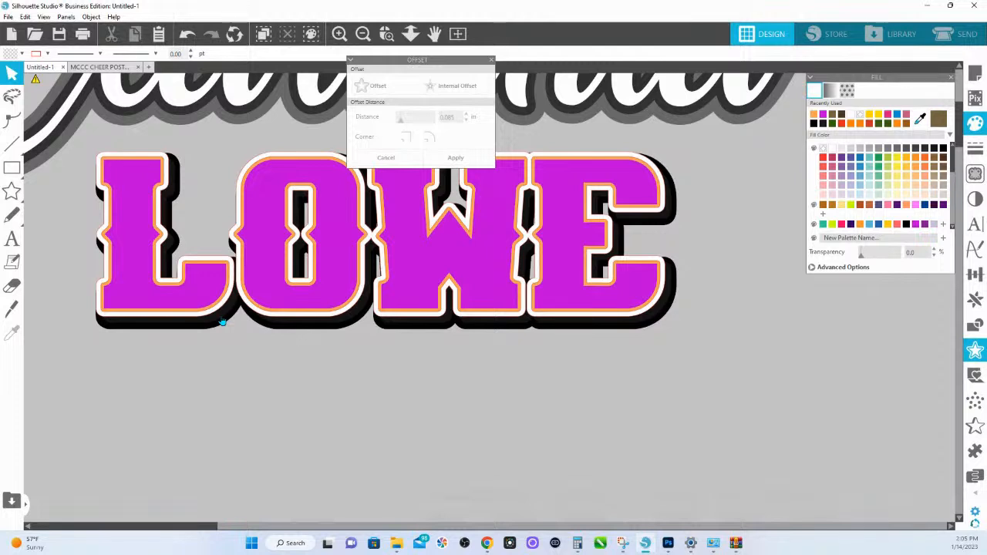
- Try to pull the black backing layers out from behind the magenta last name and place them below it
click(222, 322)
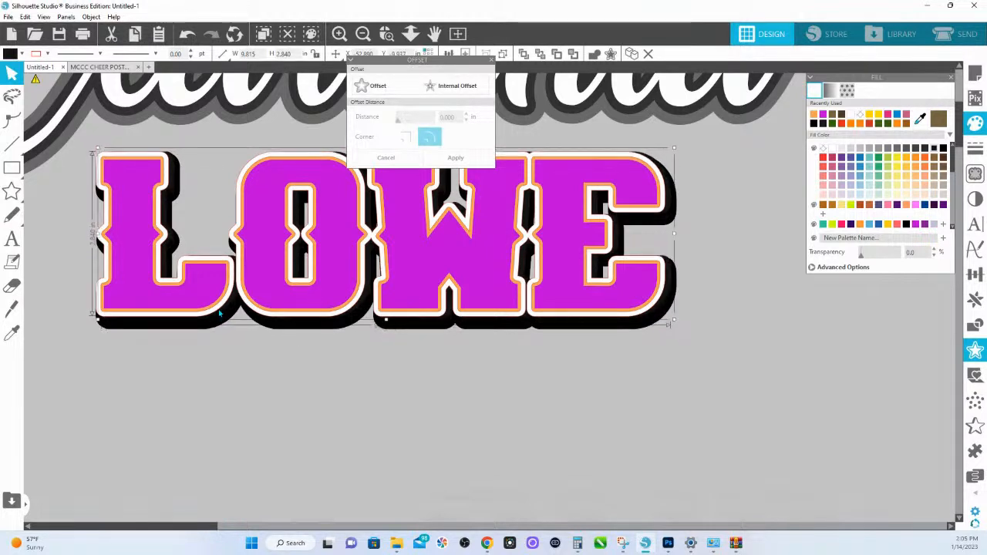
mouse_move(220, 313)
mouse_down()
mouse_move(210, 310)
mouse_move(220, 320)
mouse_up()
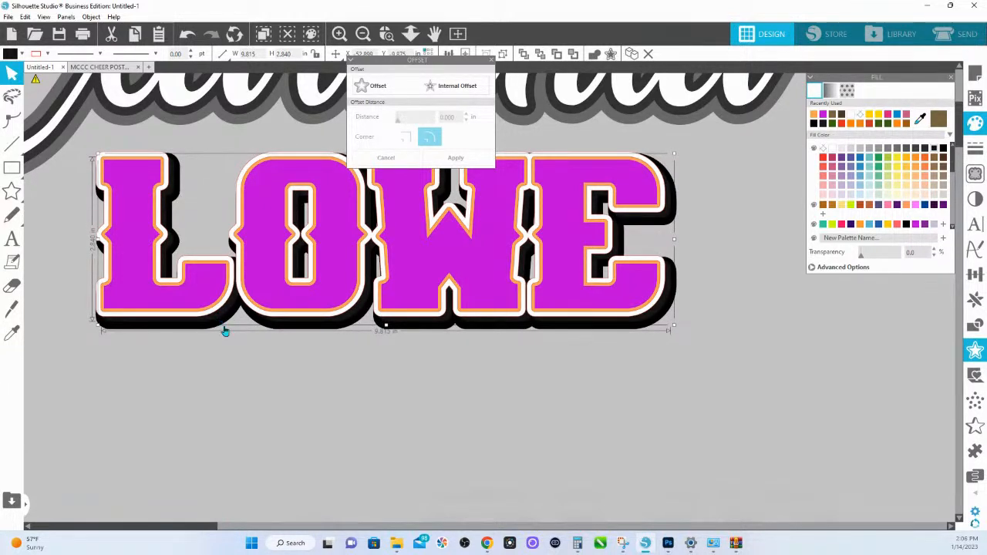
click(231, 331)
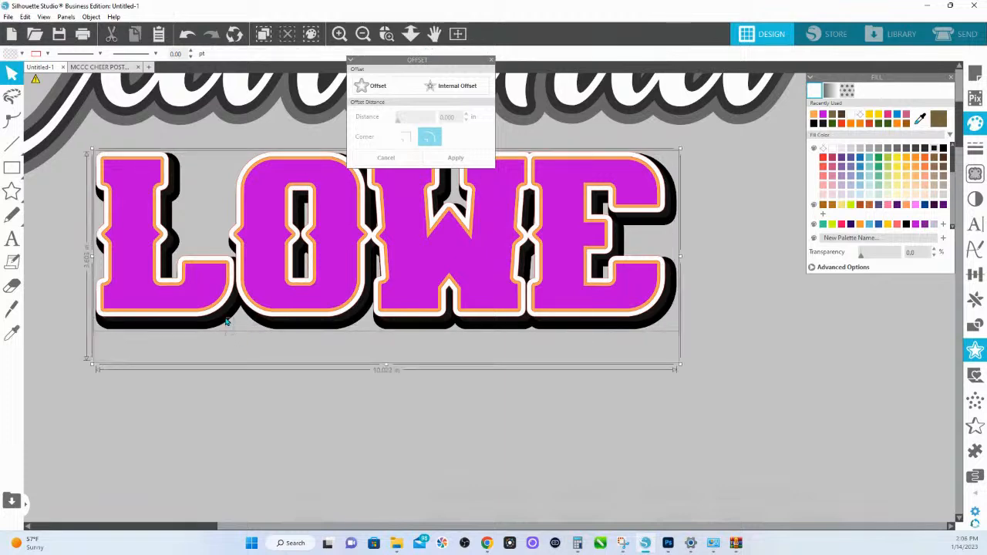
drag(224, 318, 222, 444)
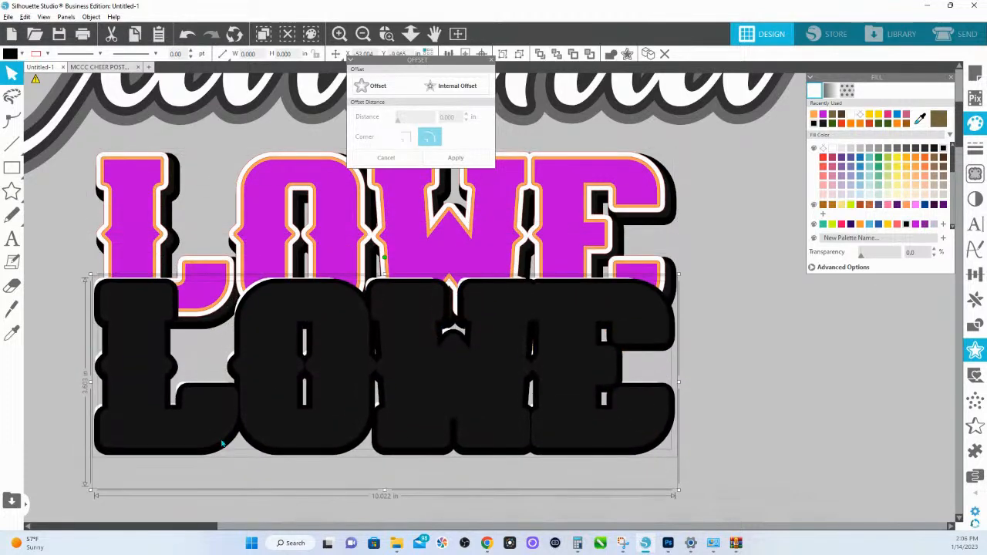
drag(265, 330, 262, 408)
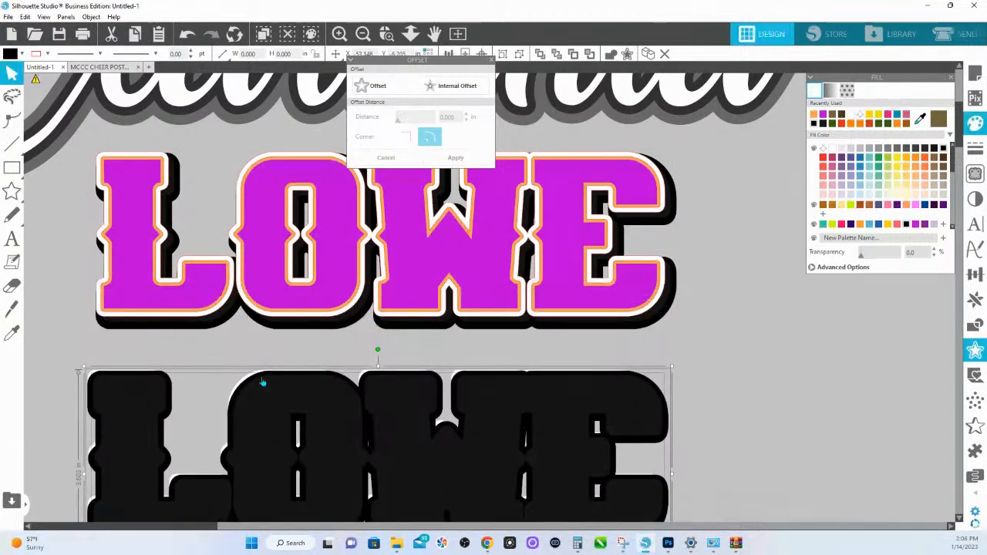
- Try to move the separated black layered copy aside from the design and delete it
scroll(263, 378, down, 3)
click(483, 55)
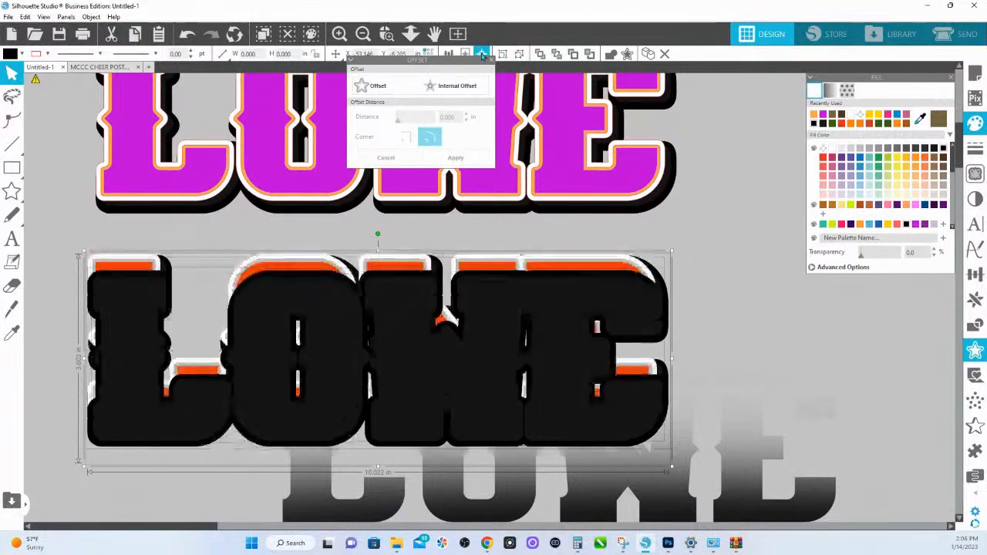
key(i)
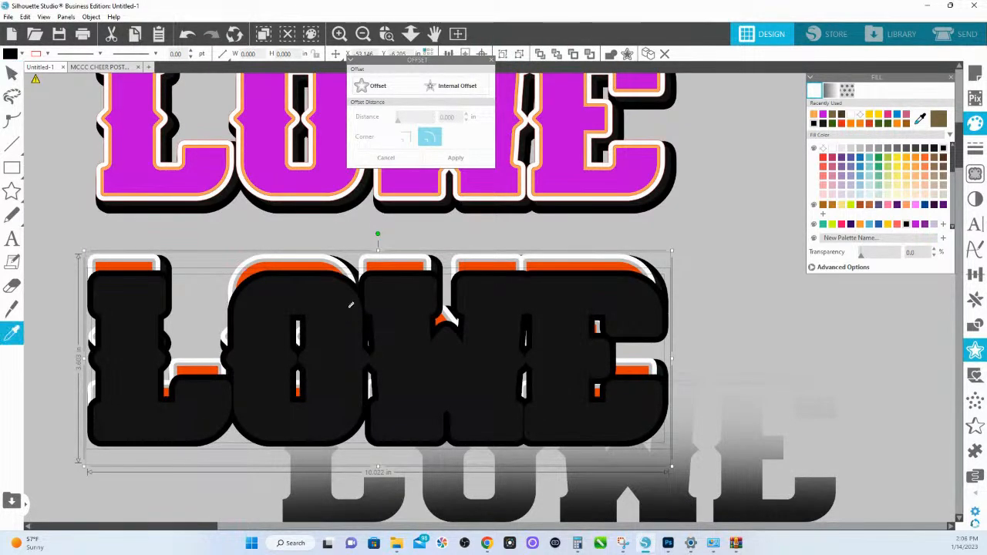
key(Escape)
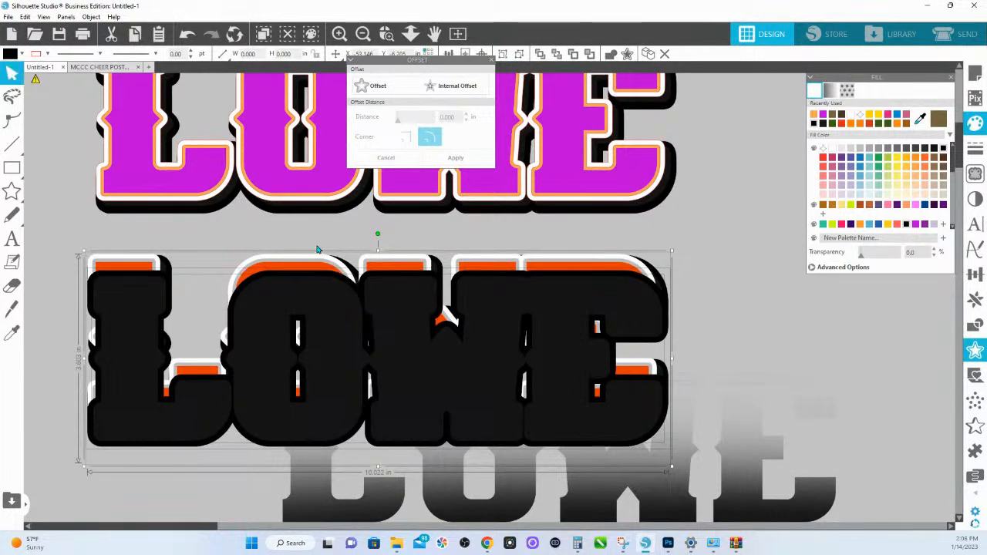
click(409, 33)
drag(356, 318, 150, 308)
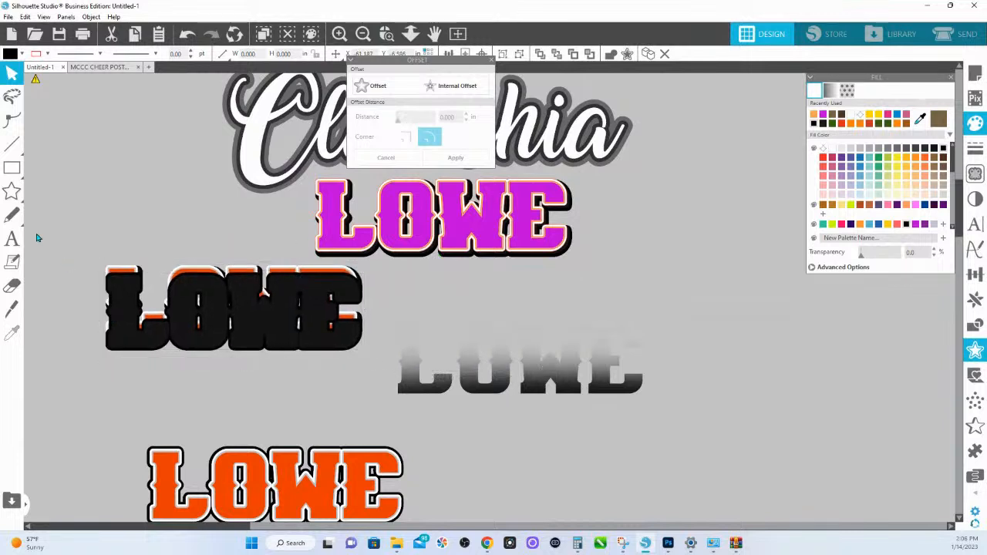
key(Delete)
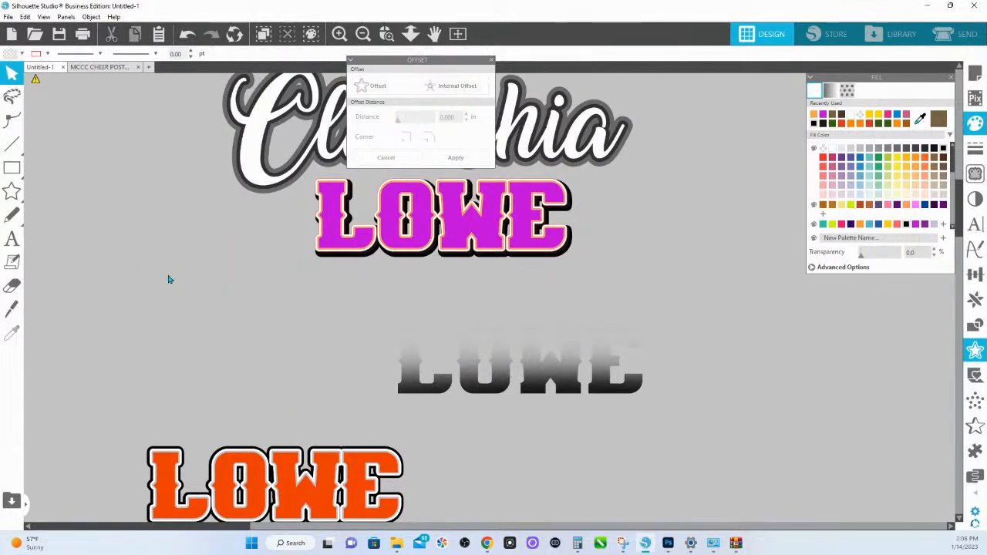
- Try to move the orange last-name copy up beneath the magenta lettering for a closer look
click(246, 494)
drag(247, 494, 266, 327)
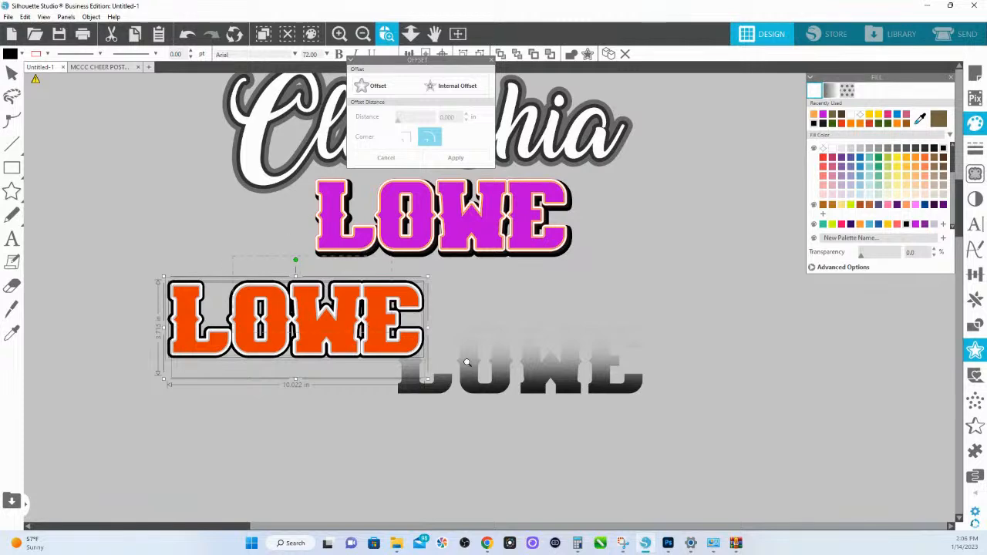
click(387, 34)
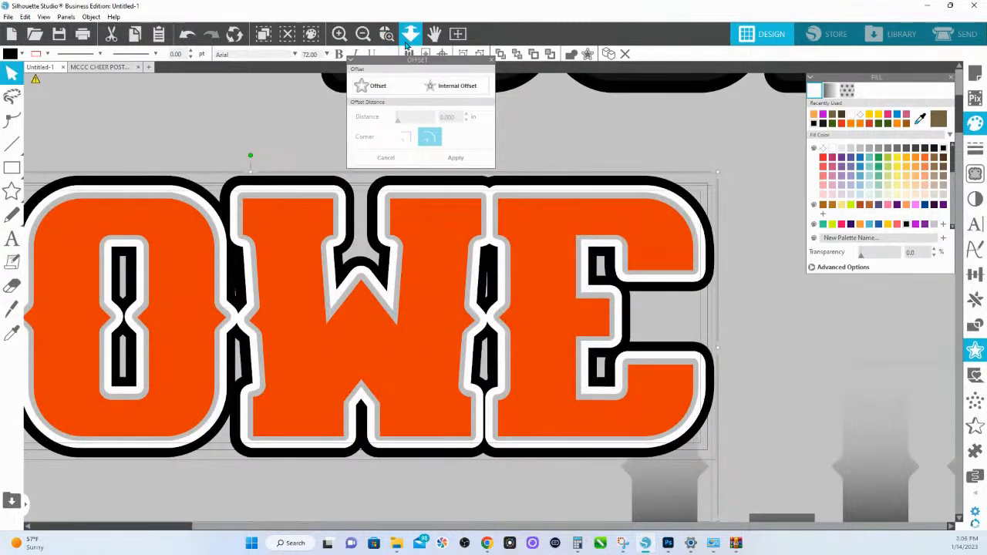
- Undo the orange copy's move and the black backing layers' deletion and moves
key(ctrl+z)
key(ctrl+z)
key(ctrl+z)
key(ctrl+z)
key(ctrl+z)
key(ctrl+z)
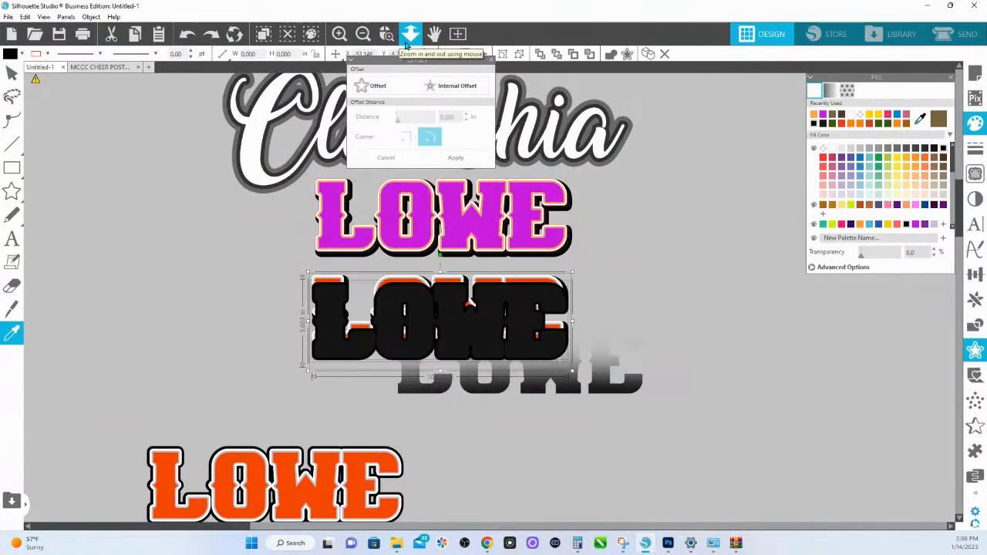
key(ctrl+z)
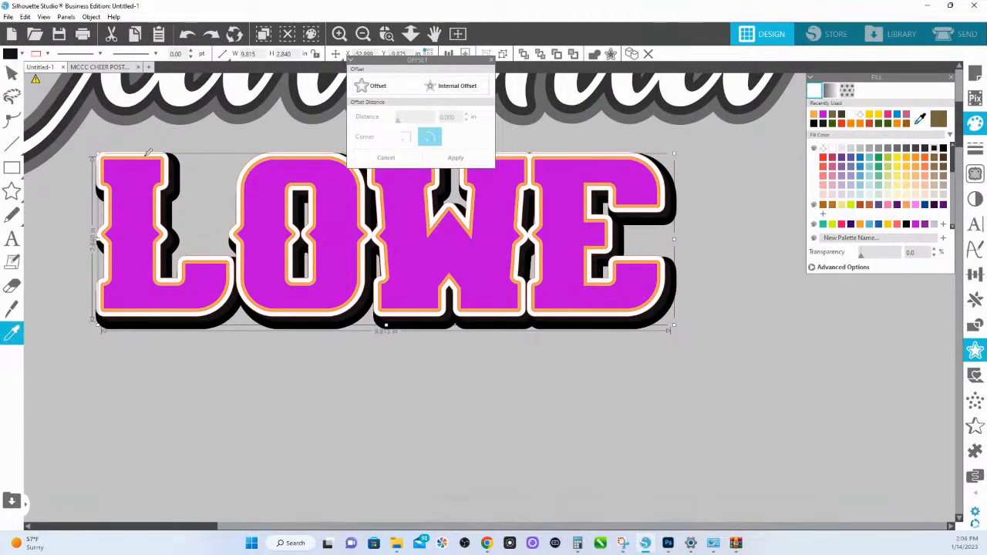
- Try to offset the black shadow layer outward by 0.085 in and shift the first letter of the new outline
click(172, 155)
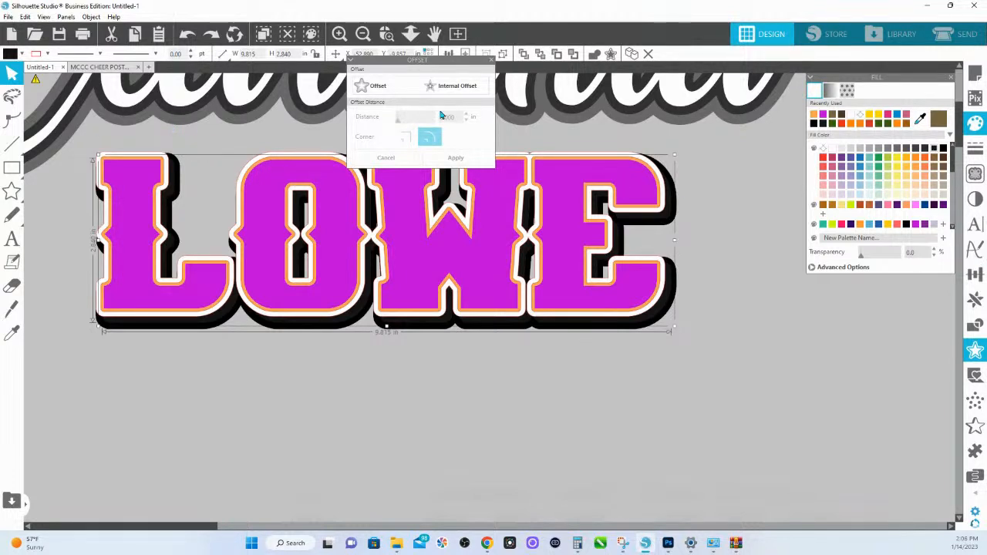
click(374, 86)
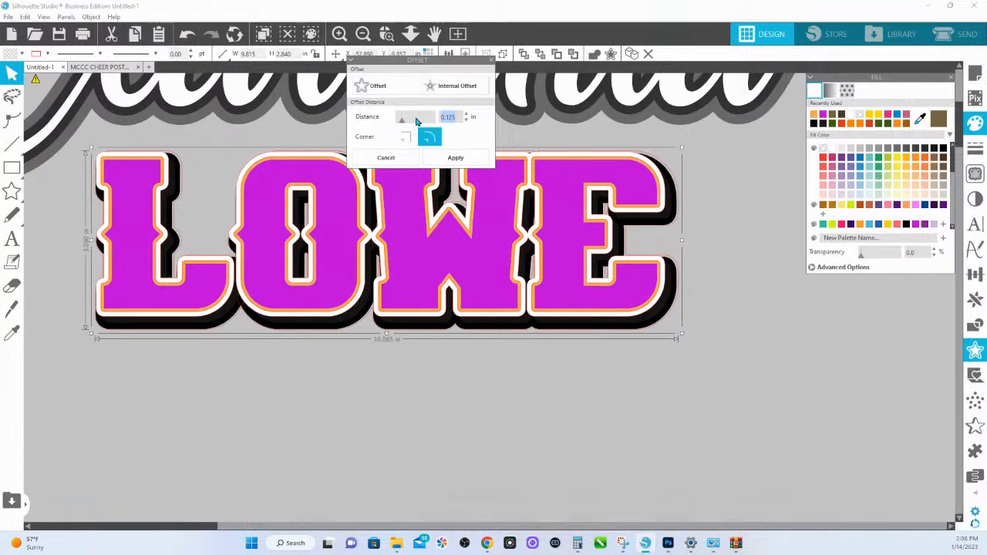
text(75)
key(BackSpace)
key(BackSpace)
key(Return)
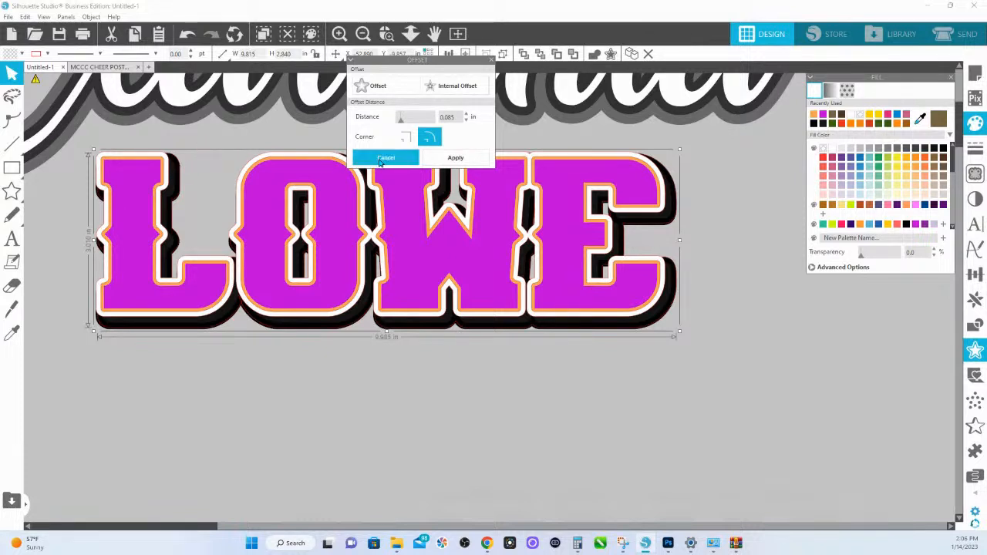
click(194, 137)
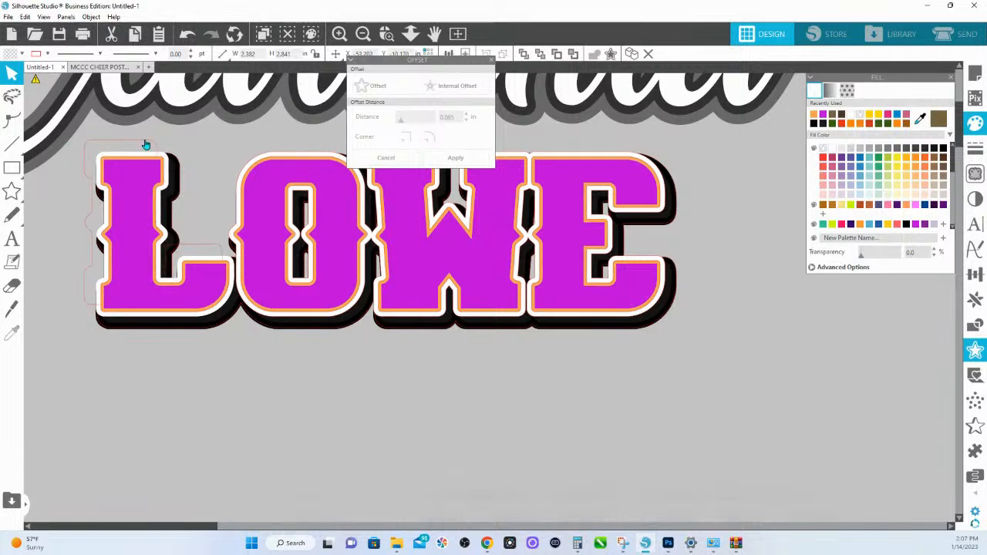
click(146, 147)
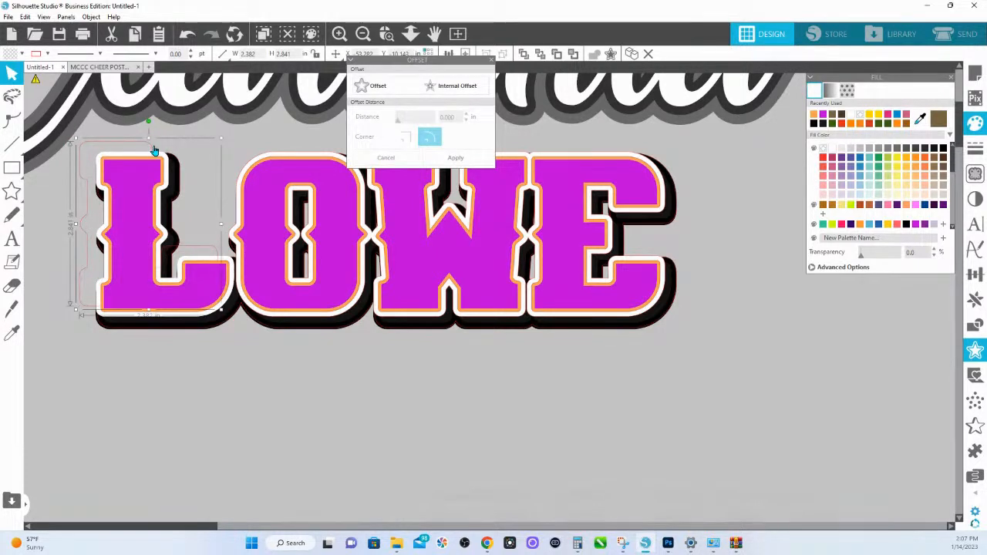
- Undo the shifted letter, the black shadow layer's offset and the second border around the last name
key(ctrl+z)
key(ctrl+z)
key(ctrl+z)
key(ctrl+z)
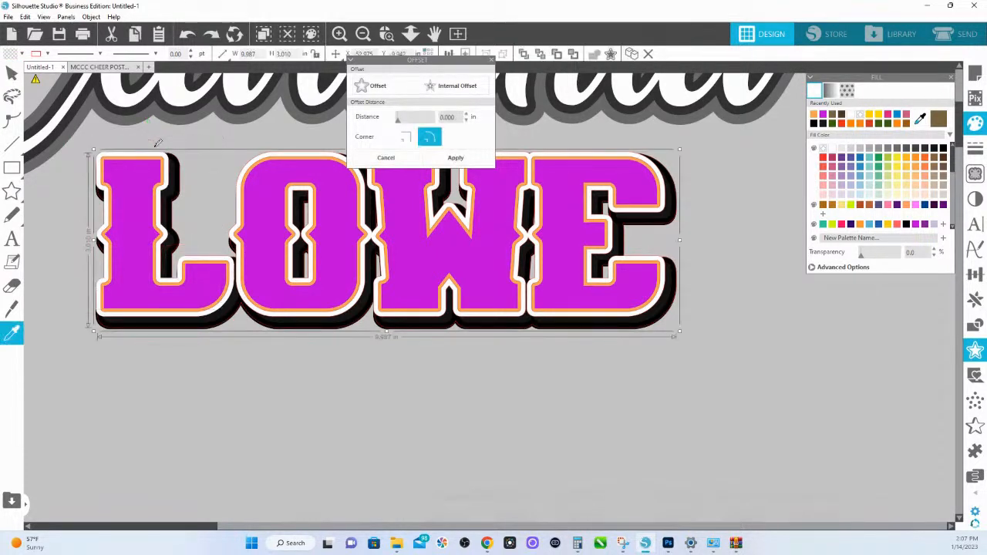
key(ctrl+z)
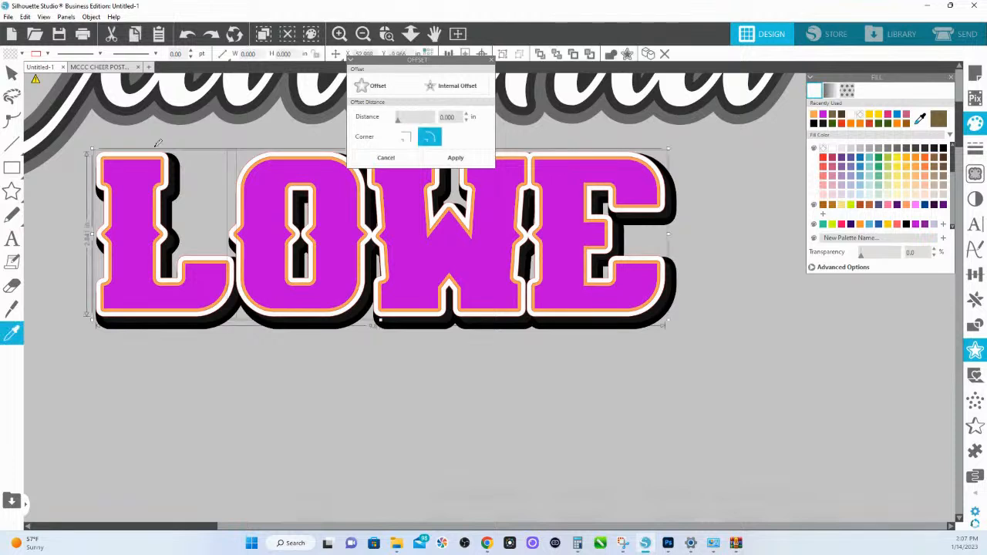
key(ctrl+z)
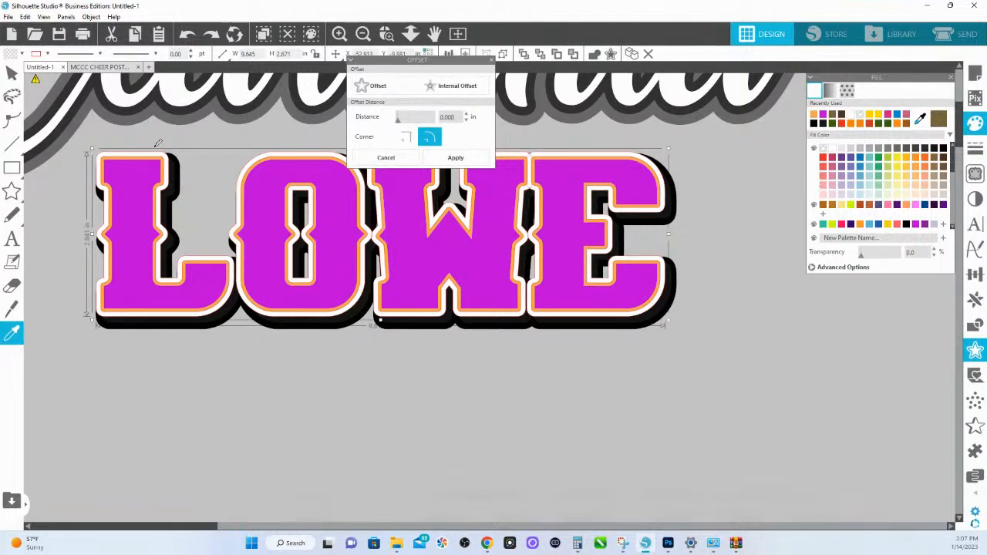
key(ctrl+z)
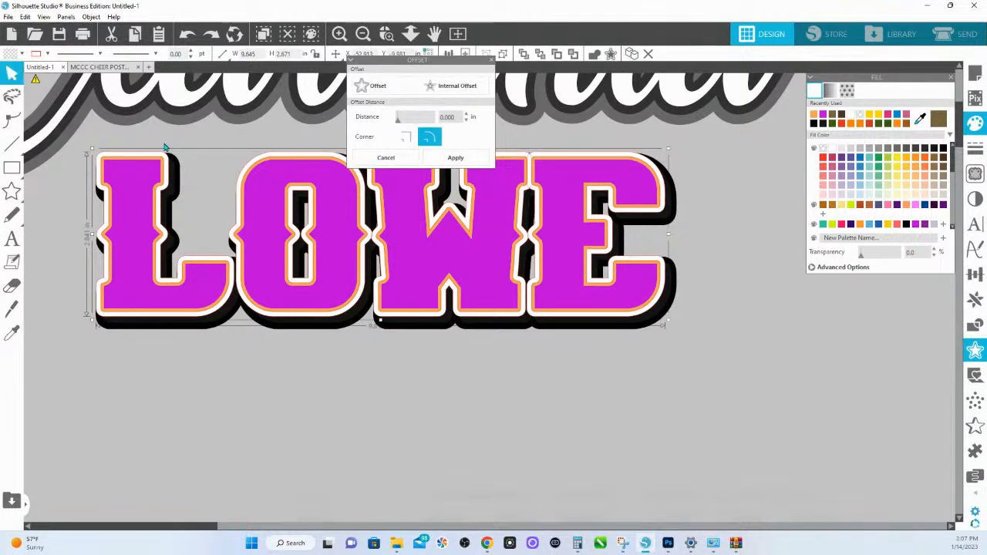
- Recreate the 0.085 in offset border around the light-orange outline in yellow and group its pieces
click(899, 173)
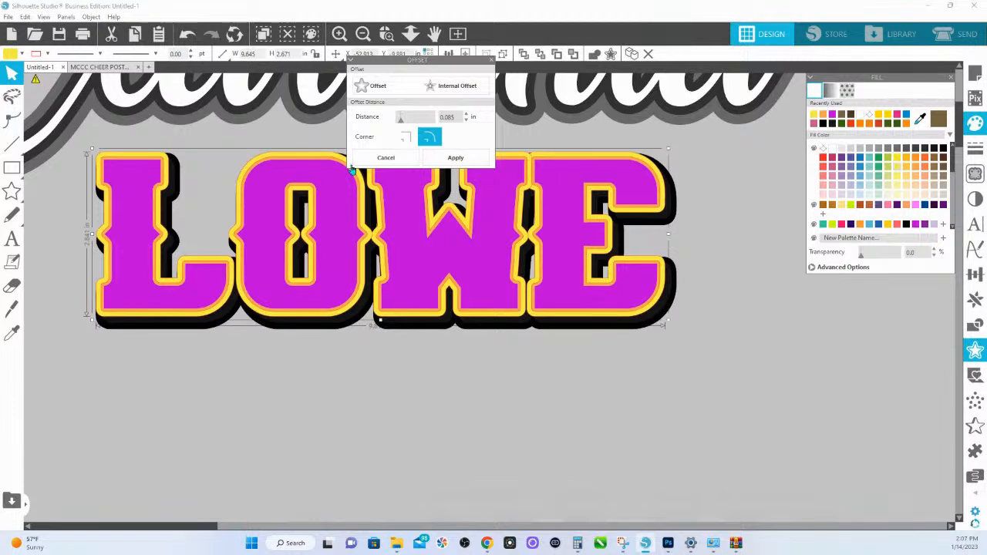
mouse_move(267, 158)
mouse_down()
mouse_move(285, 157)
mouse_move(257, 180)
mouse_move(269, 159)
mouse_up()
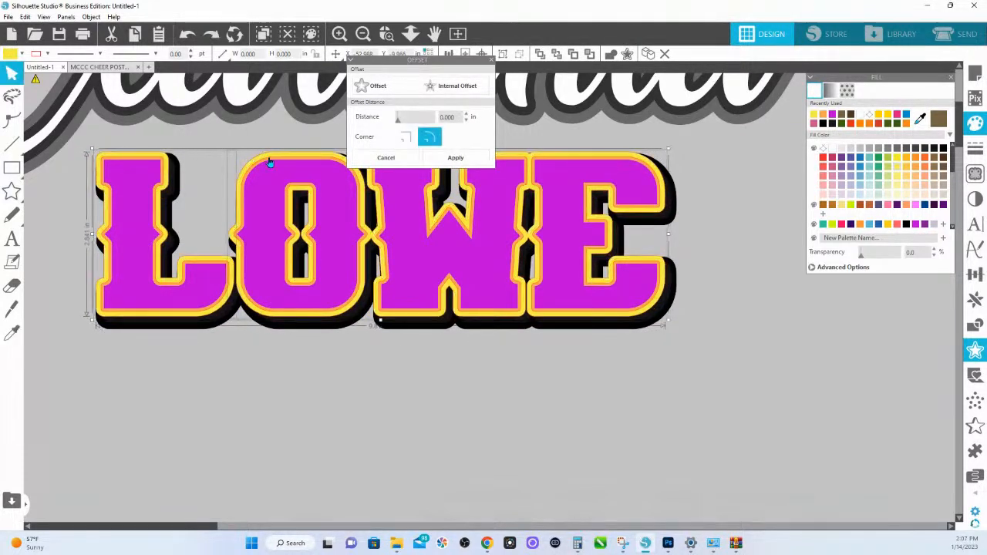
right_click(271, 164)
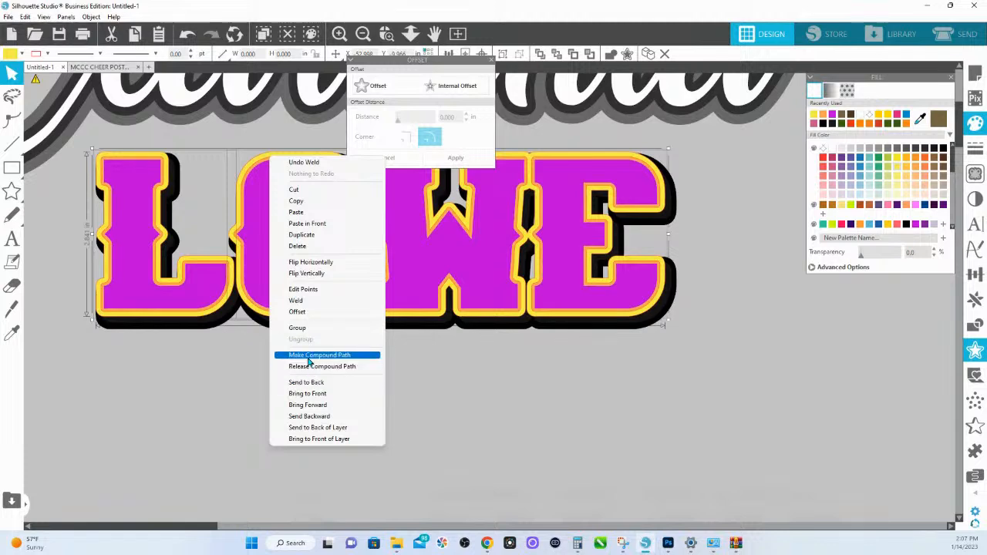
click(305, 329)
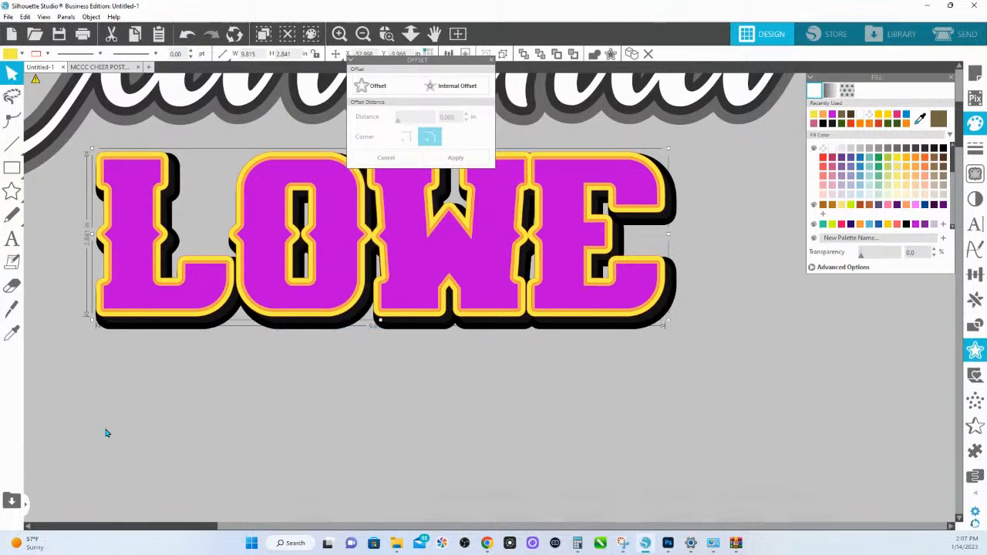
- Offset the black outline of the orange last-name copy outward by 0.100 in
drag(111, 426, 231, 147)
drag(132, 453, 253, 228)
drag(157, 222, 358, 255)
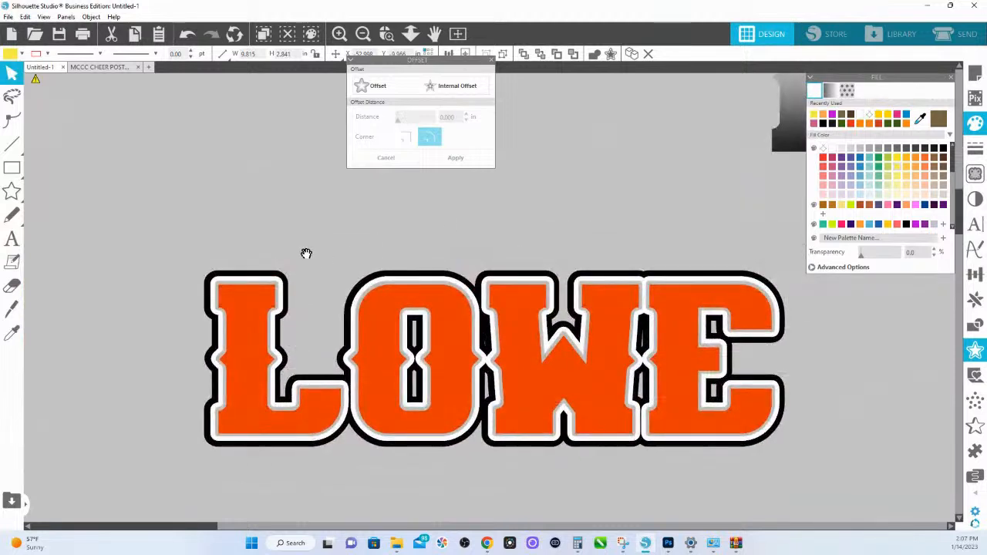
drag(269, 289, 289, 216)
click(265, 207)
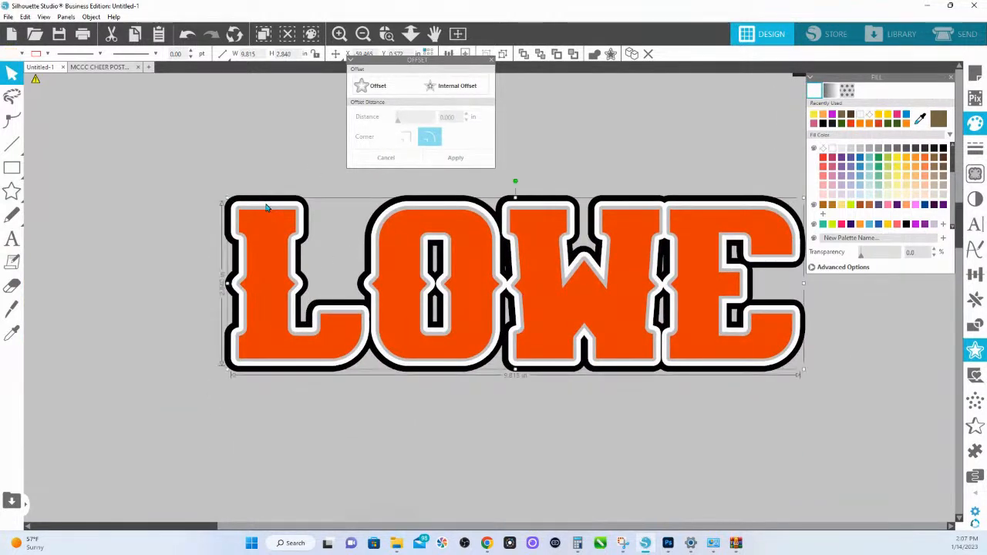
click(388, 94)
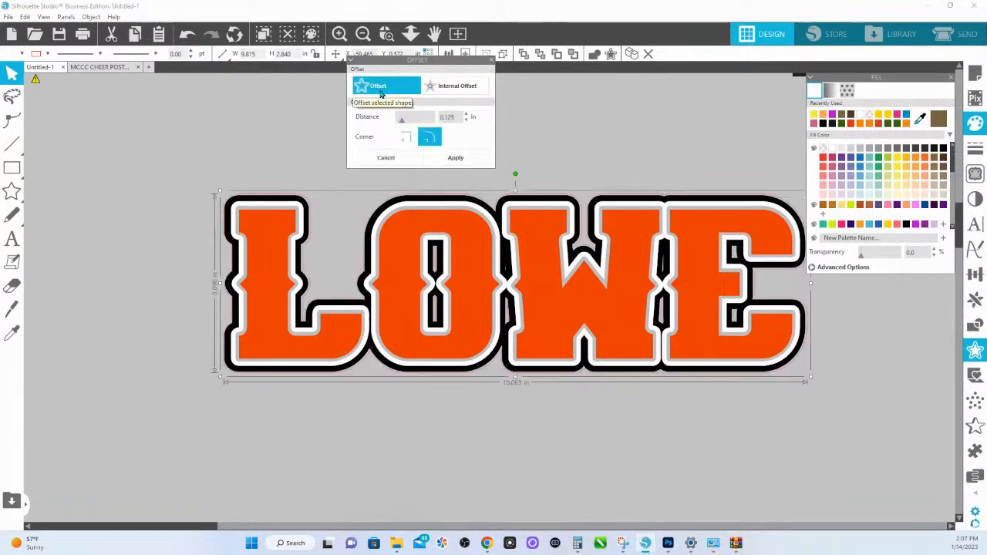
key(BackSpace)
key(BackSpace)
click(480, 120)
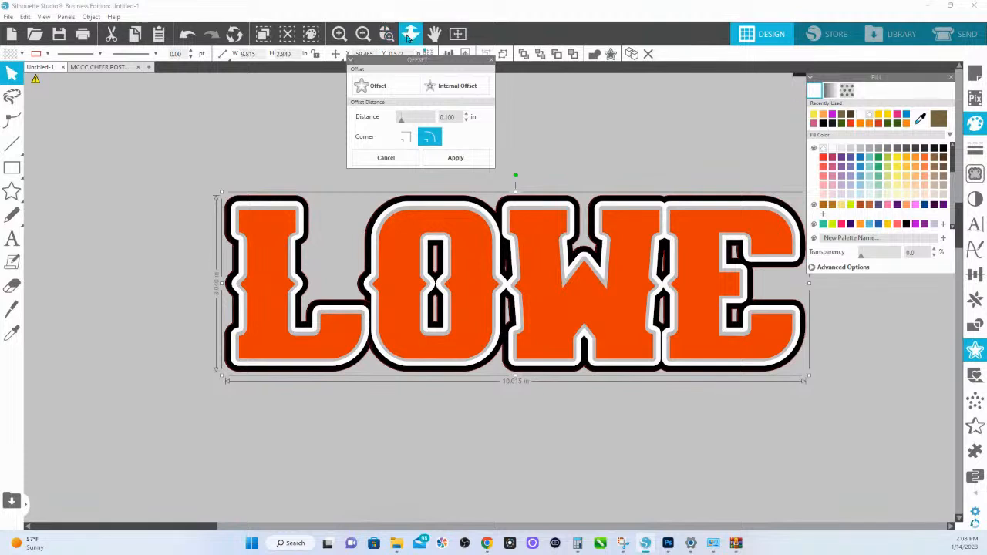
click(409, 36)
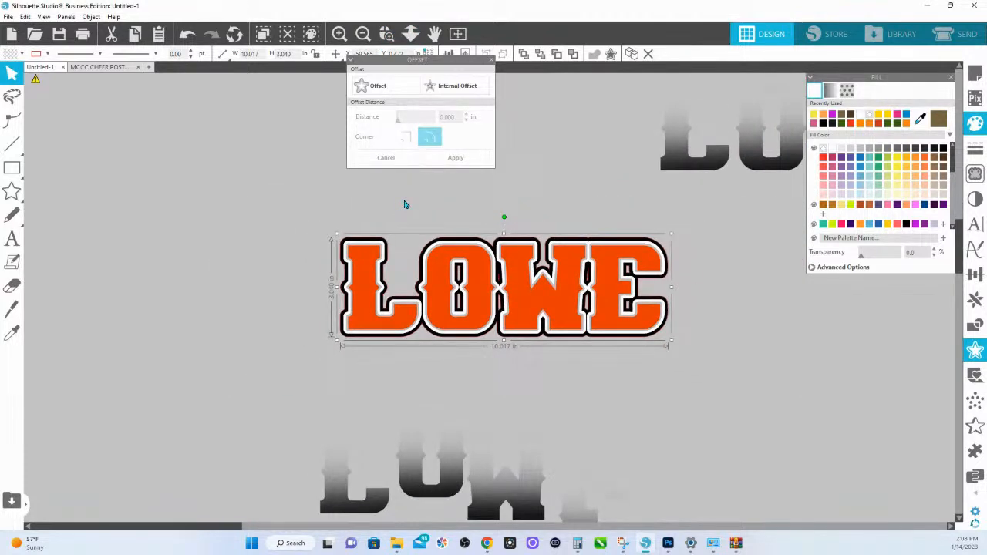
- Inspect the text style settings of the orange last-name lettering and go to the typed list of names
click(463, 253)
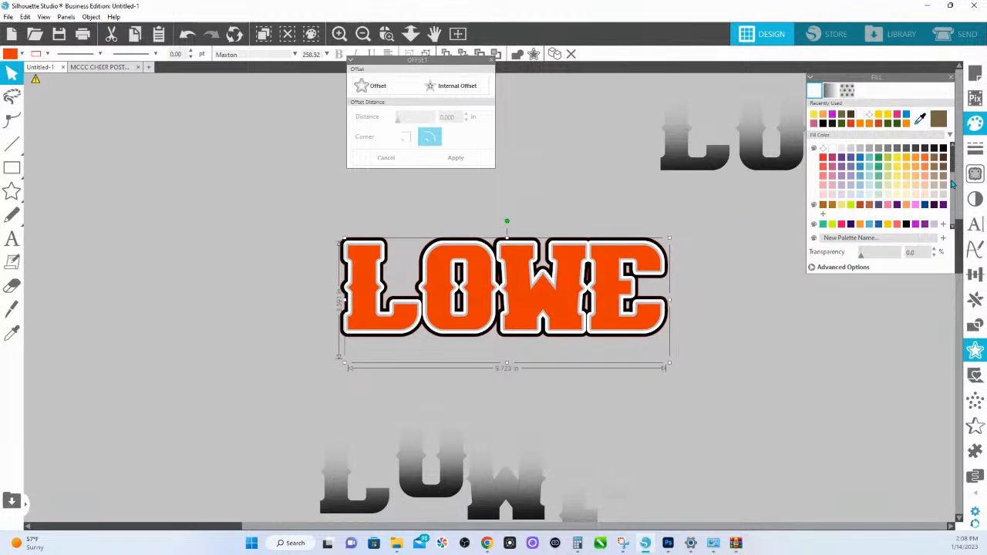
click(974, 224)
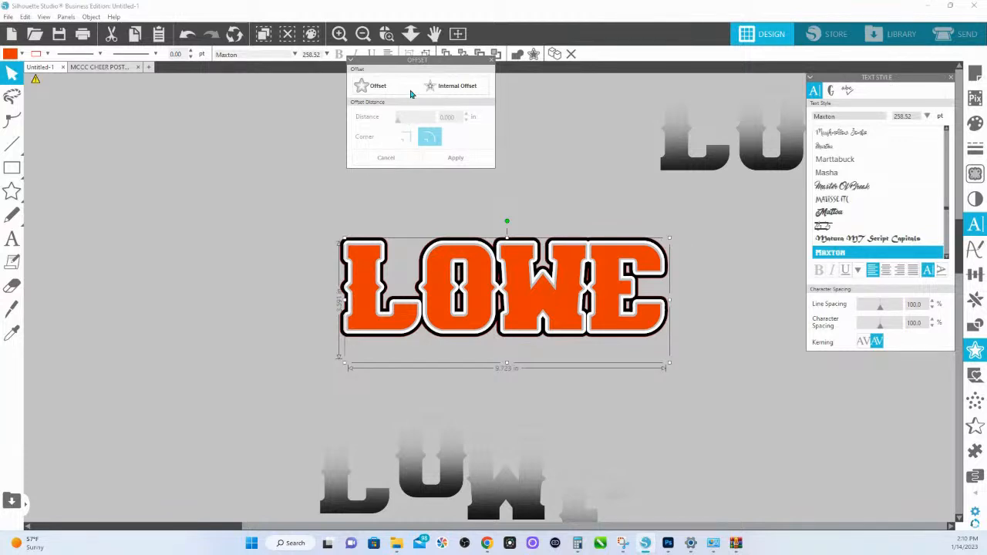
click(410, 34)
drag(241, 165, 375, 352)
drag(322, 268, 466, 479)
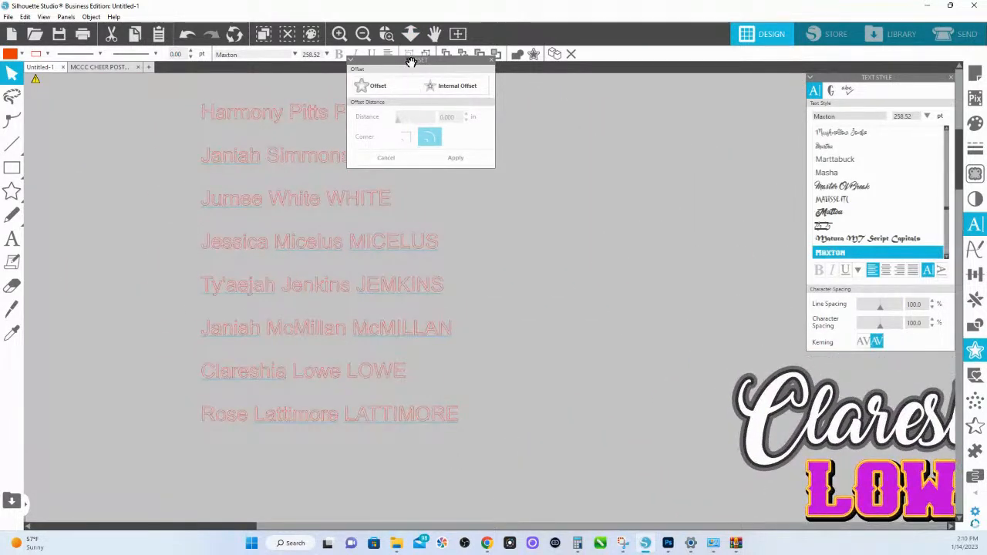
- Switch to Photoshop, duplicate the lower last-name text layer below the original, and turn off the copy's layer effects
drag(424, 60, 669, 118)
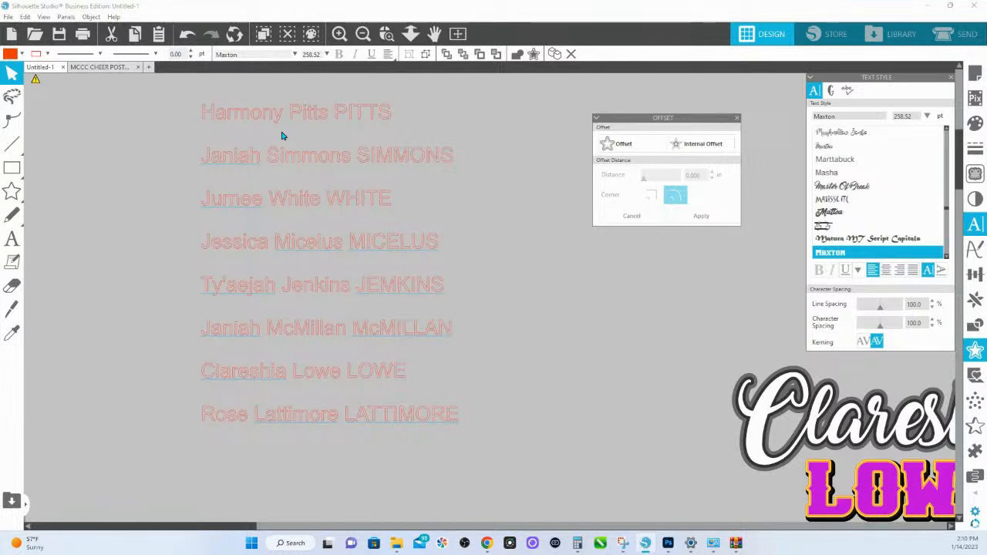
click(668, 544)
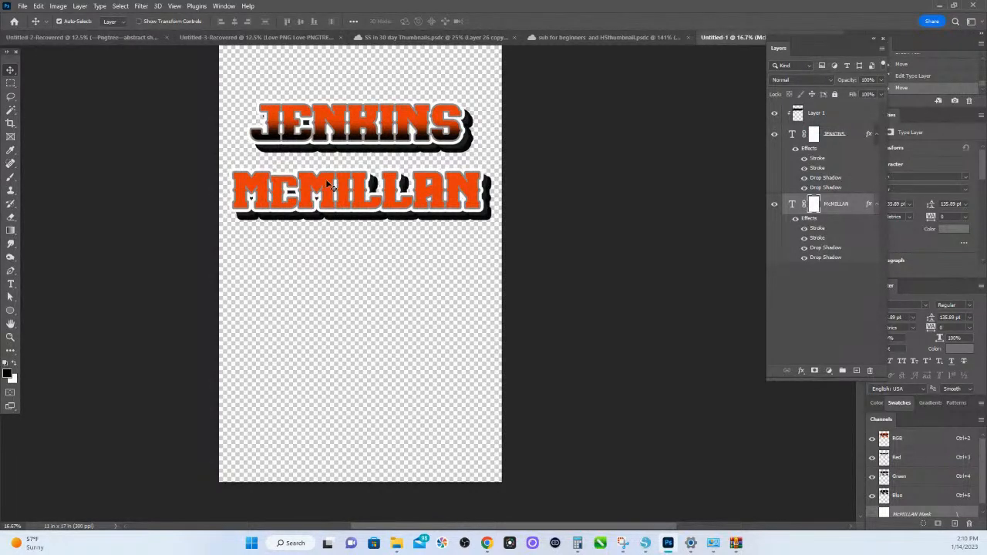
drag(325, 179, 340, 280)
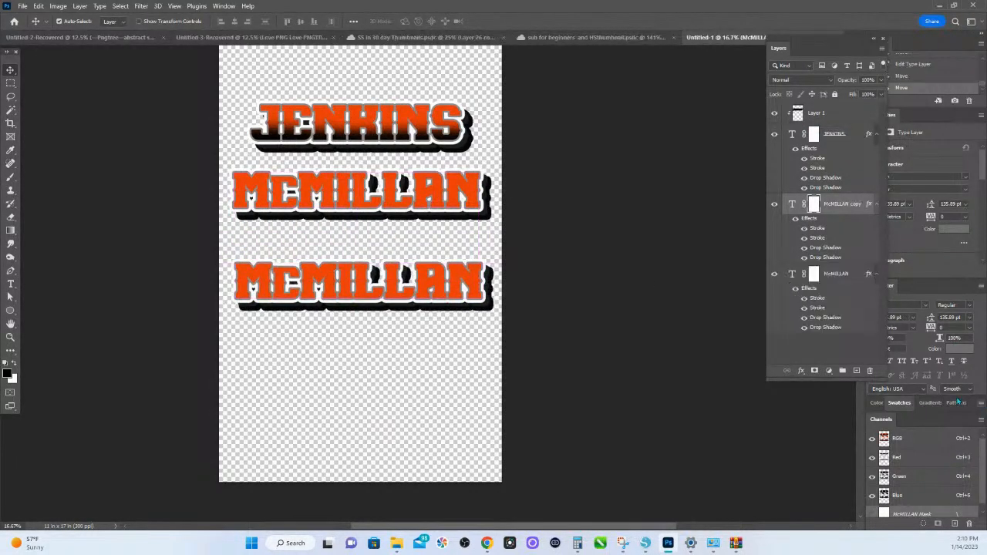
click(793, 293)
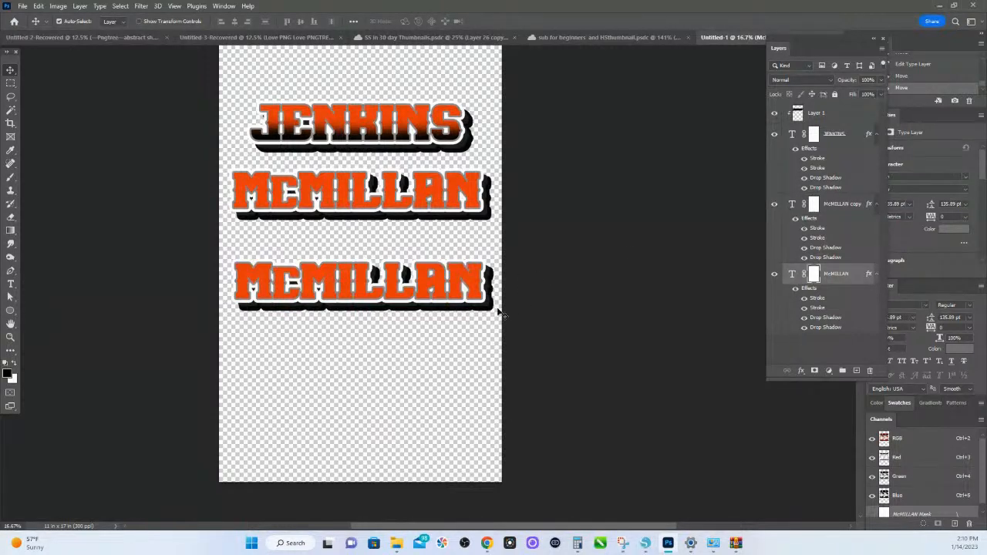
click(468, 292)
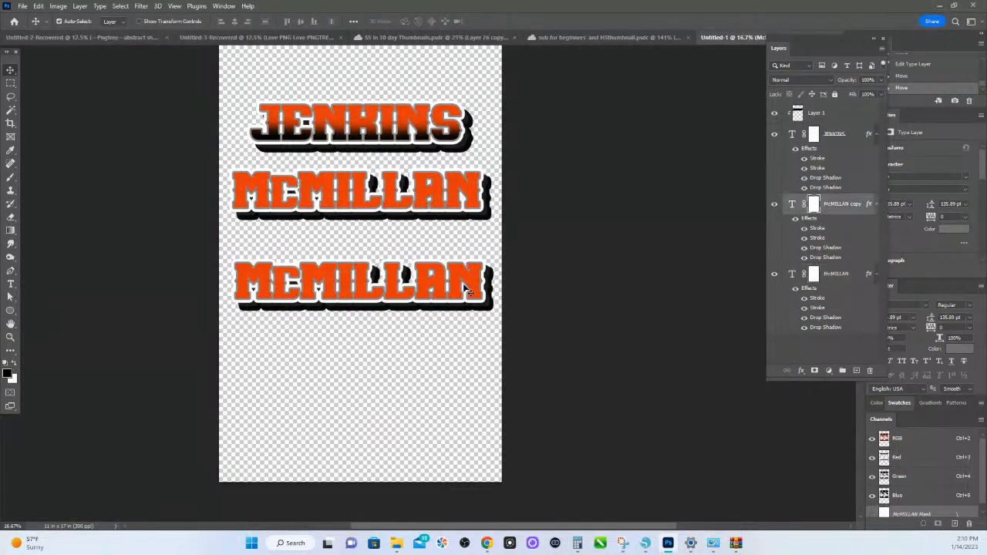
click(795, 218)
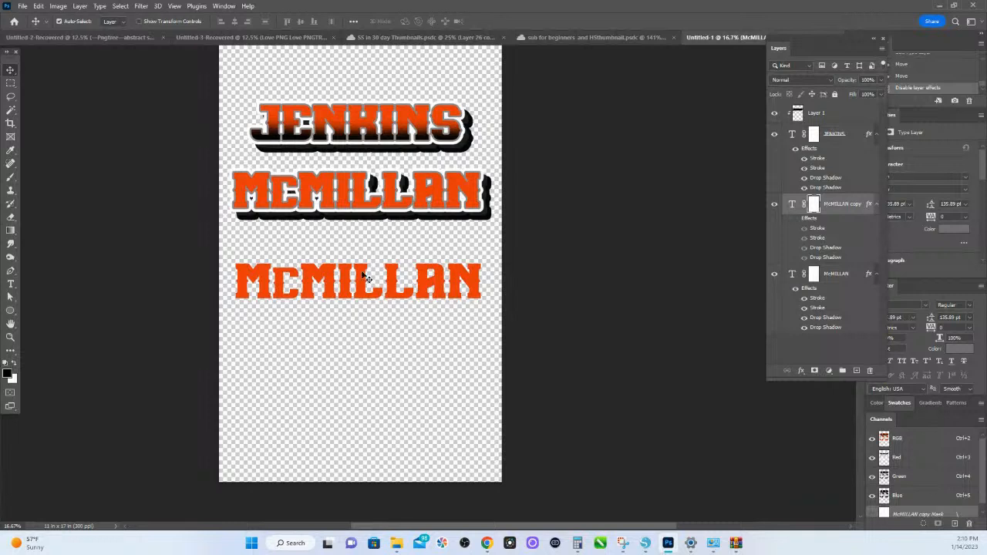
- Apply faux bold to the copied lettering and replace its text with a first name in mixed case
drag(817, 41, 781, 331)
drag(891, 286, 373, 94)
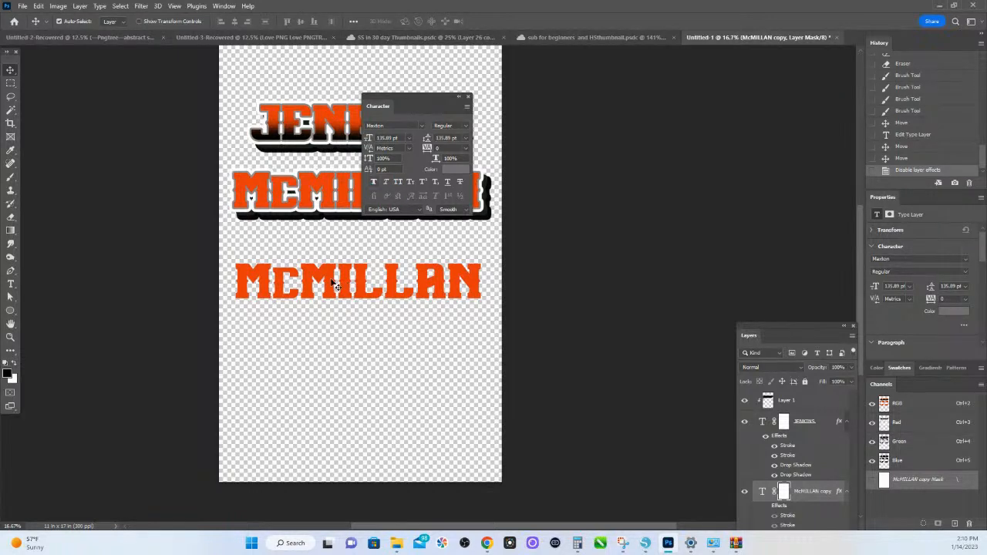
click(373, 182)
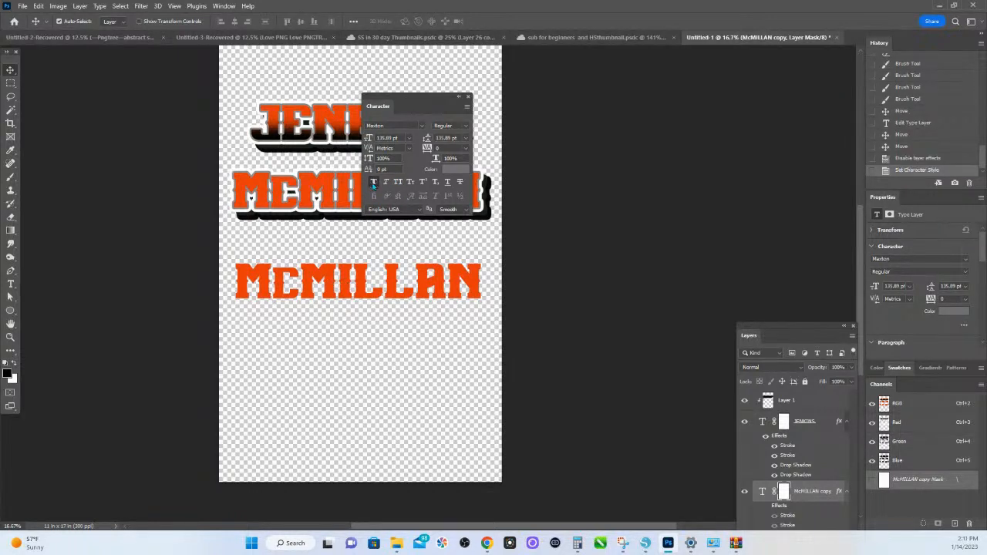
double_click(328, 284)
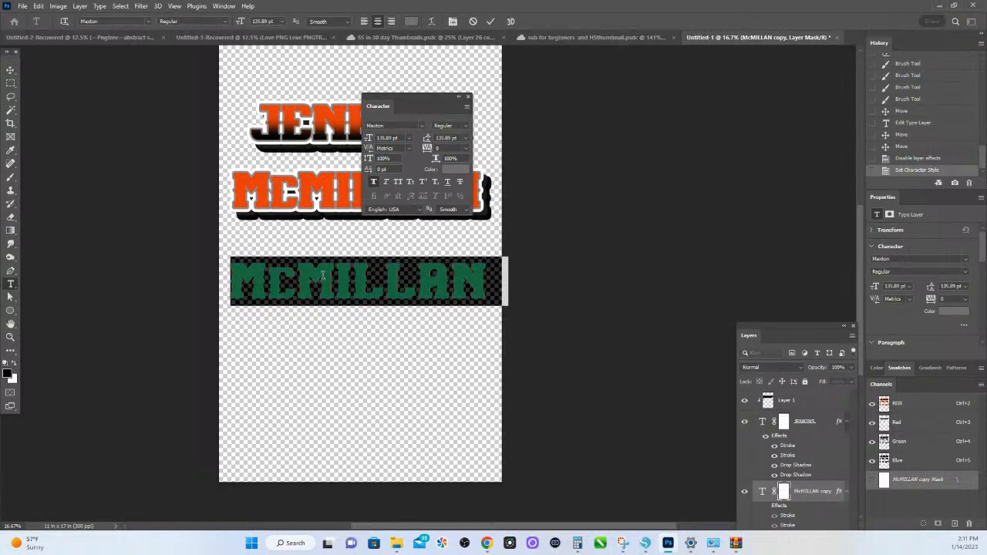
text(Shakeya)
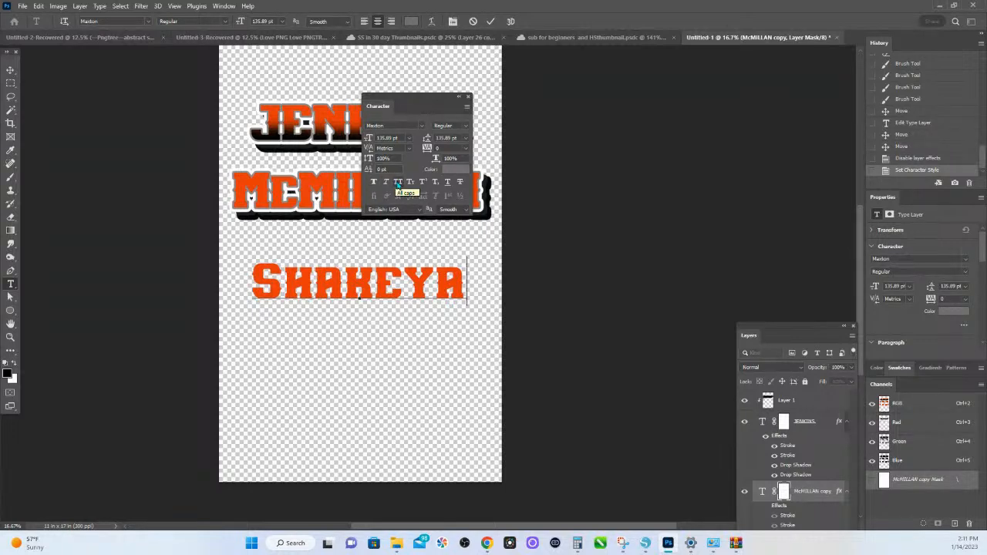
click(398, 183)
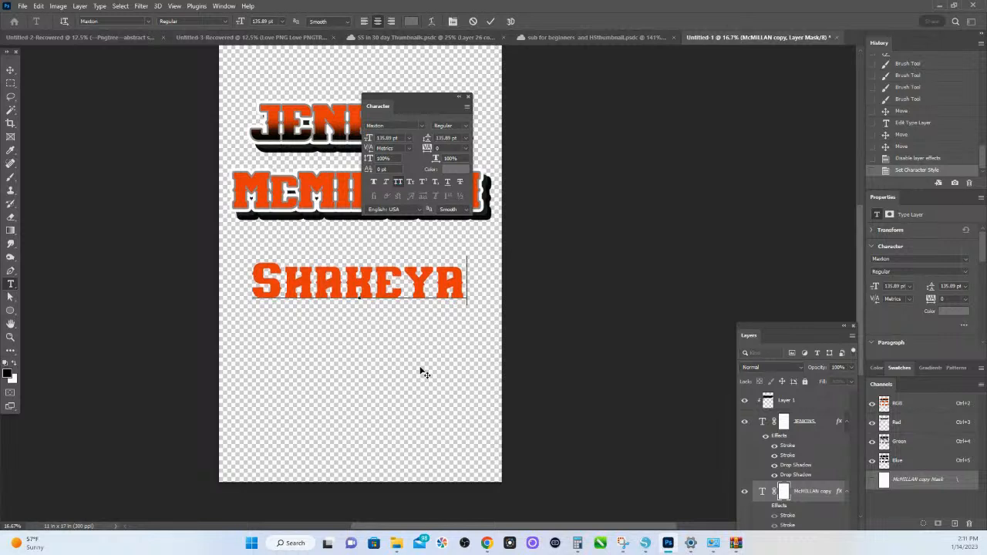
key(ctrl+Return)
key(v)
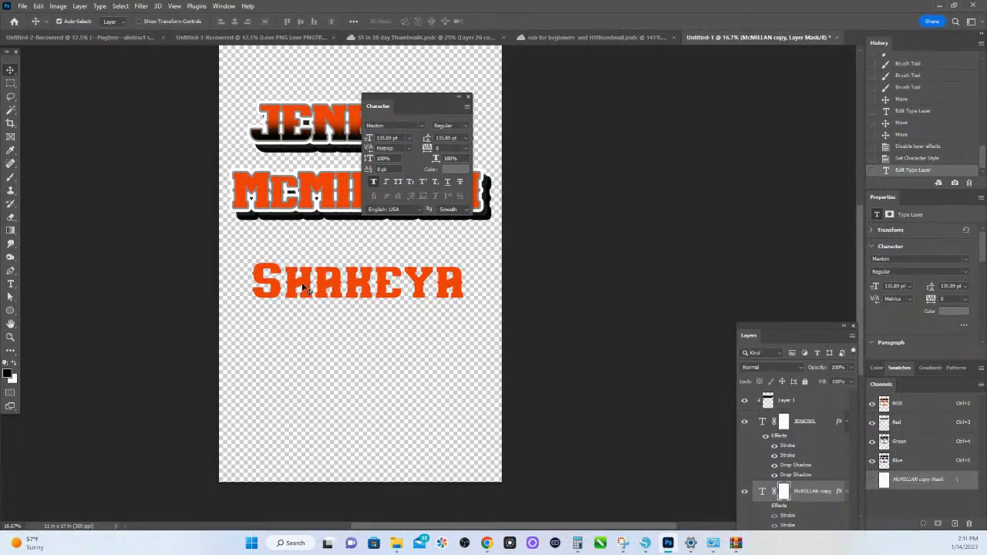
- Remove faux bold from the first-name text and try it in all caps and in small caps
click(397, 182)
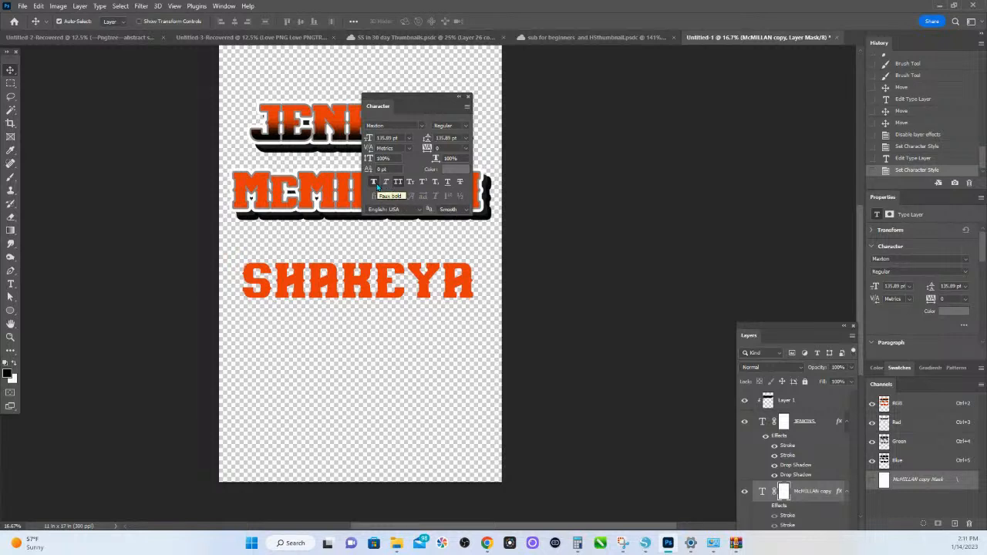
click(373, 182)
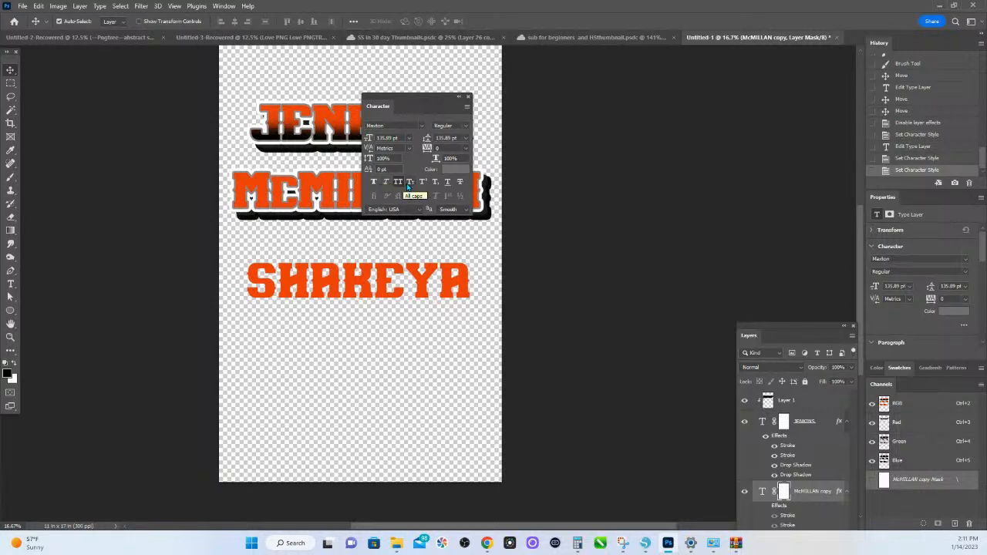
click(410, 182)
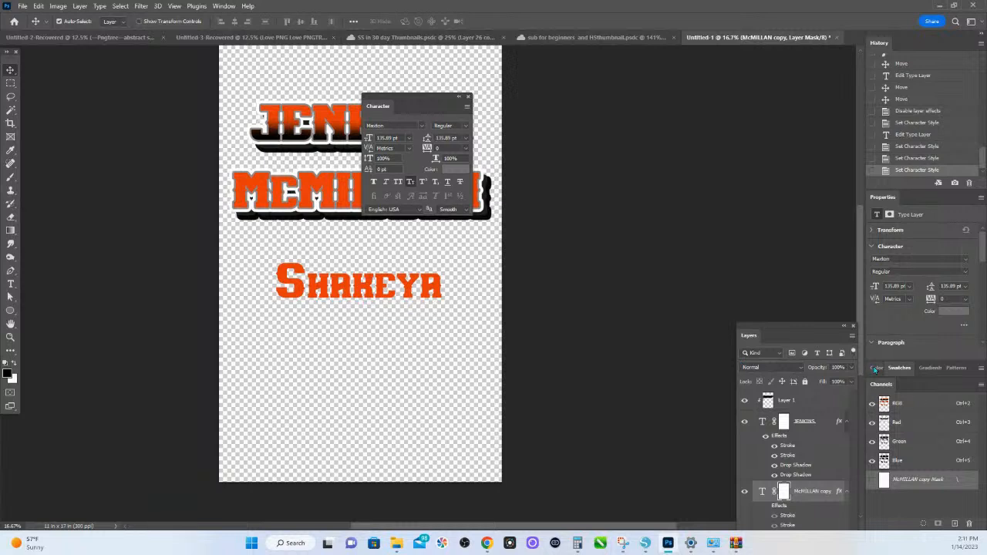
- Set the first-name text's font to Arial Black and switch all caps on and back off
click(907, 260)
click(967, 261)
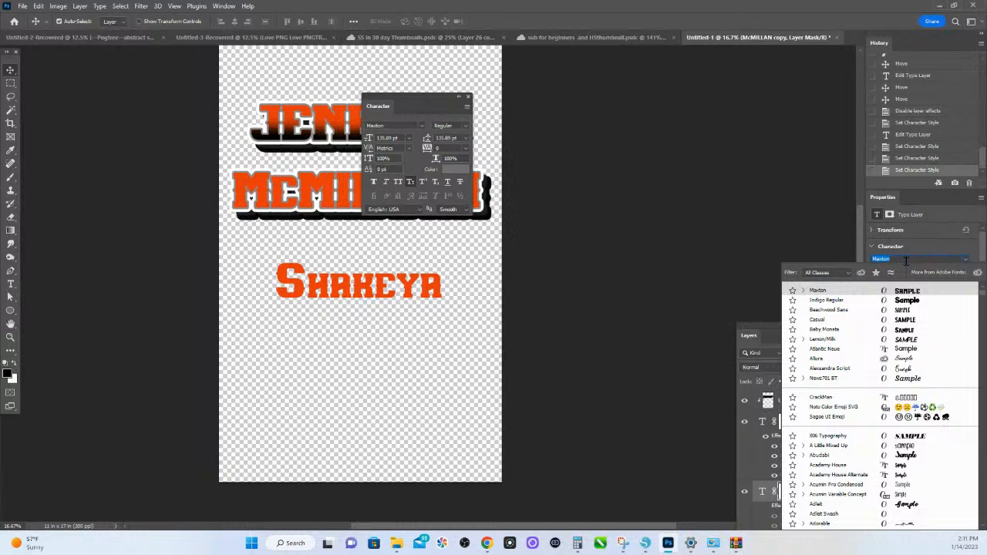
text(ar)
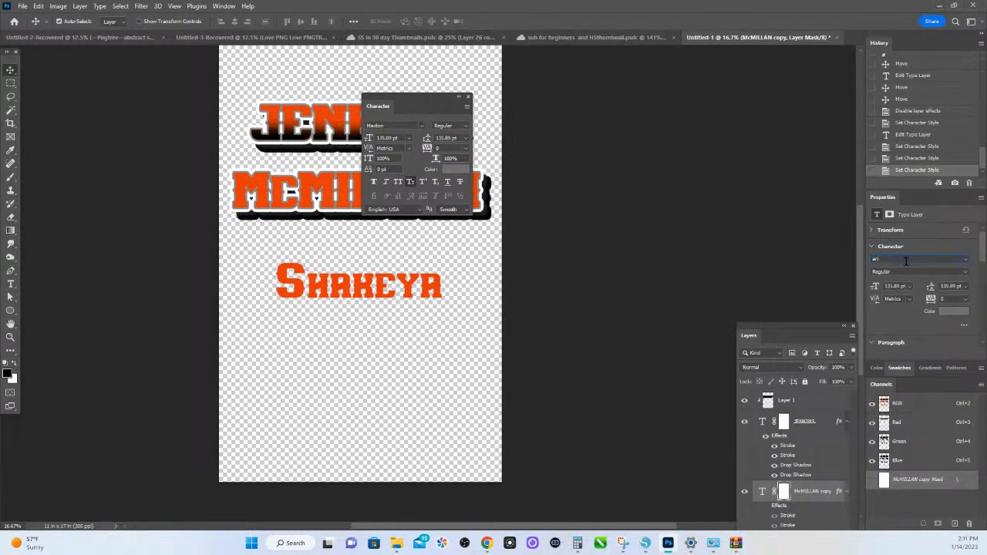
key(Return)
key(Down)
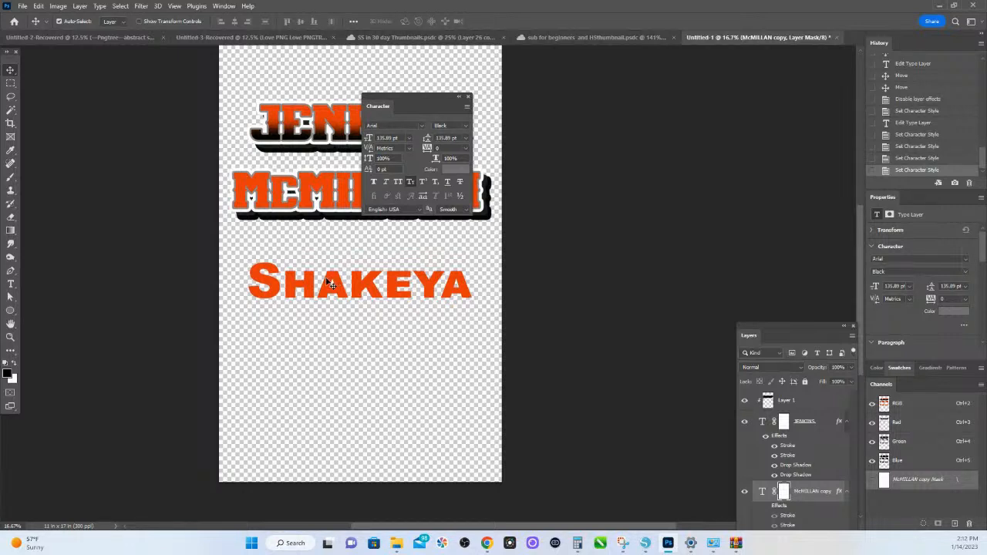
click(399, 183)
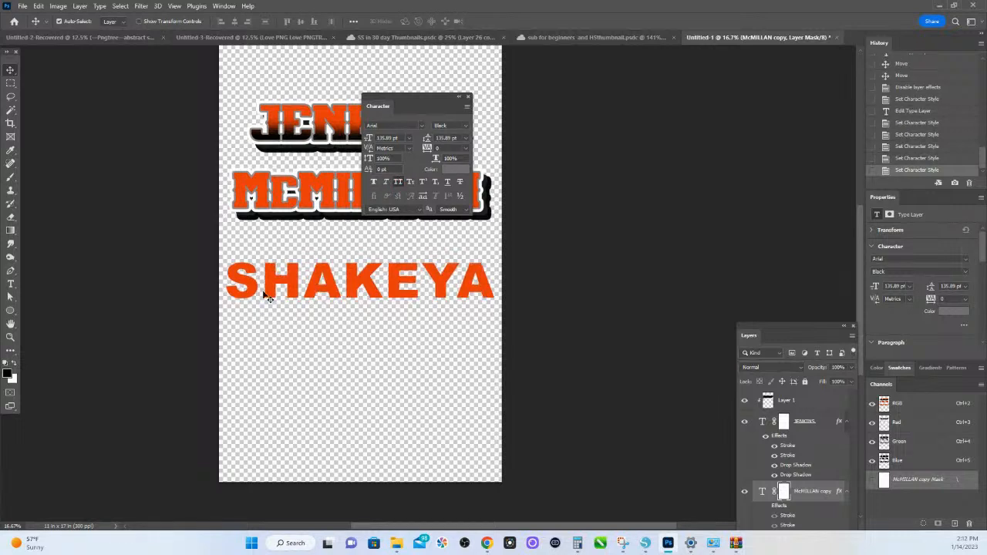
click(396, 182)
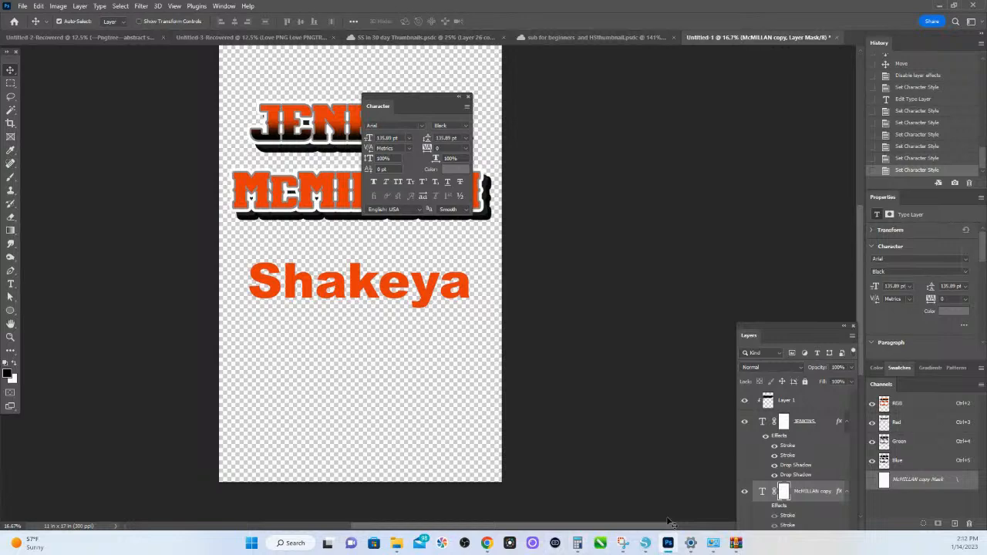
- Switch to Silhouette Studio and correct the capitalized last name in the list's fifth line by replacing the wrong letter with N
click(646, 544)
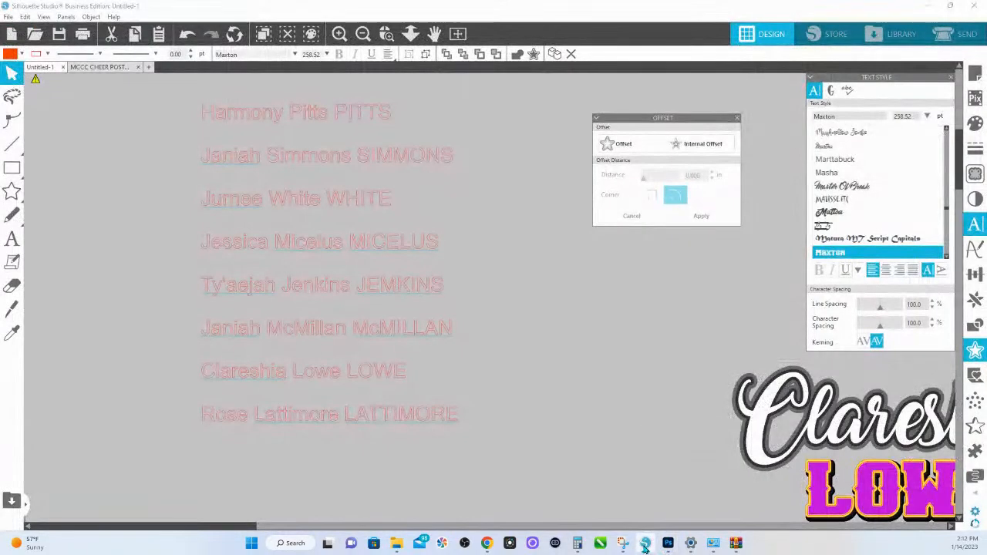
click(394, 288)
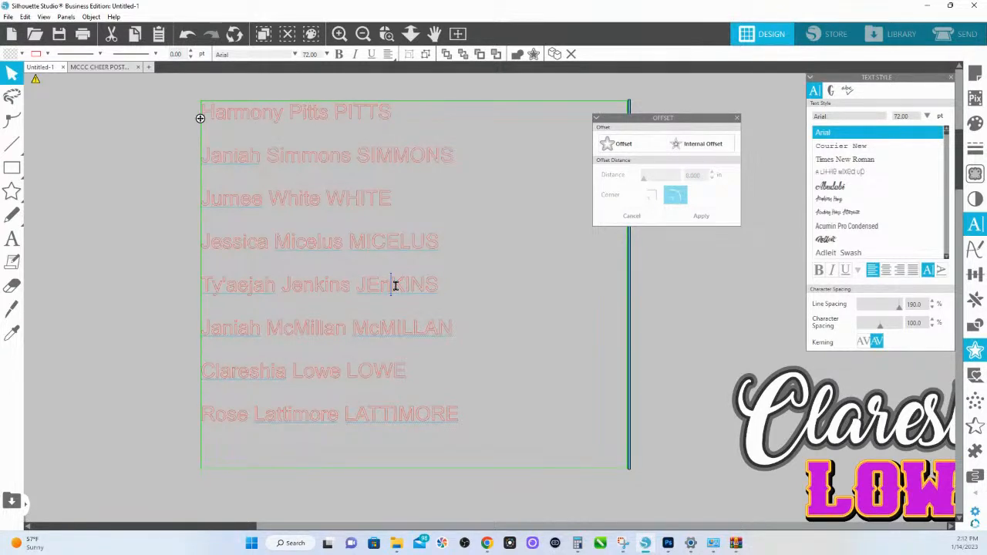
text(N)
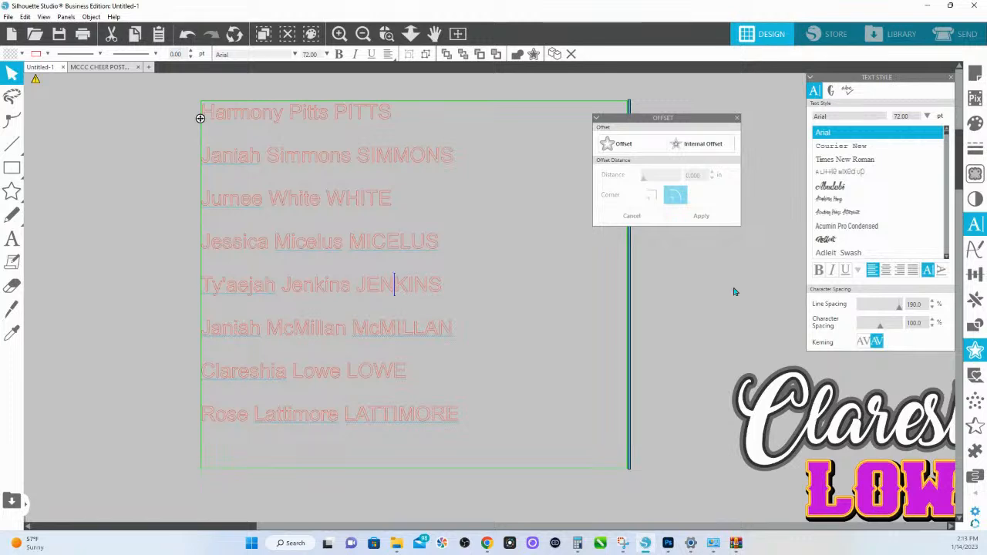
click(102, 184)
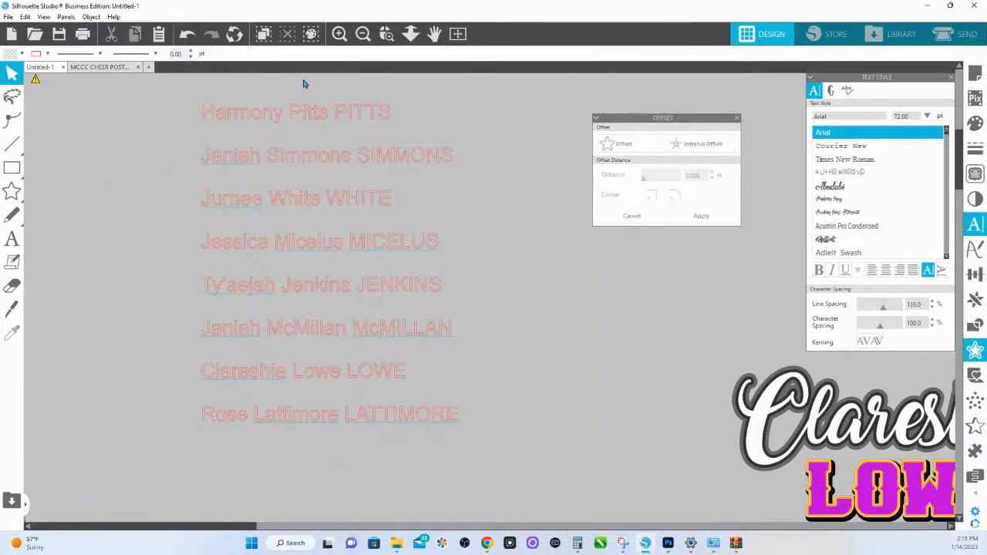
- Change the font of the whole list of names to Maxton
click(410, 34)
click(344, 193)
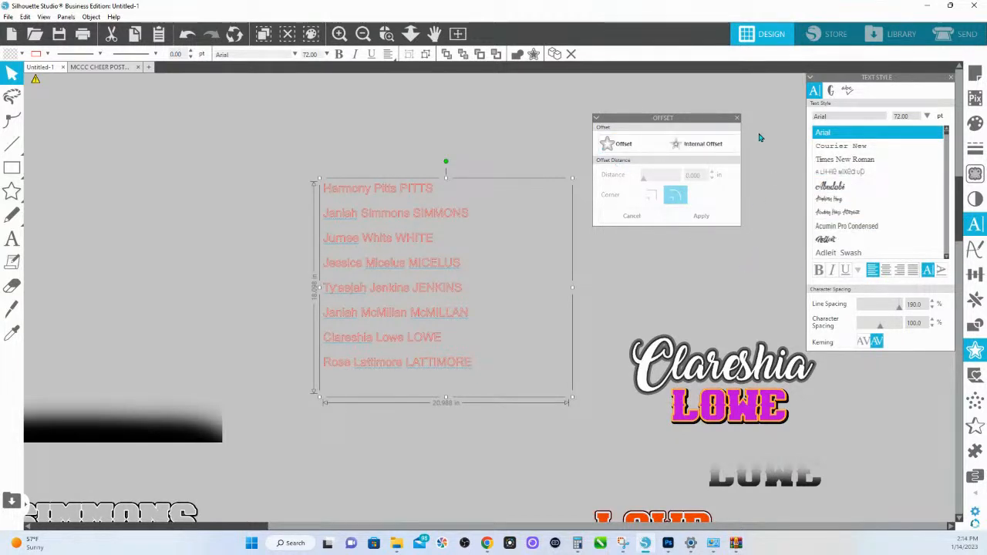
click(830, 116)
drag(831, 115, 795, 117)
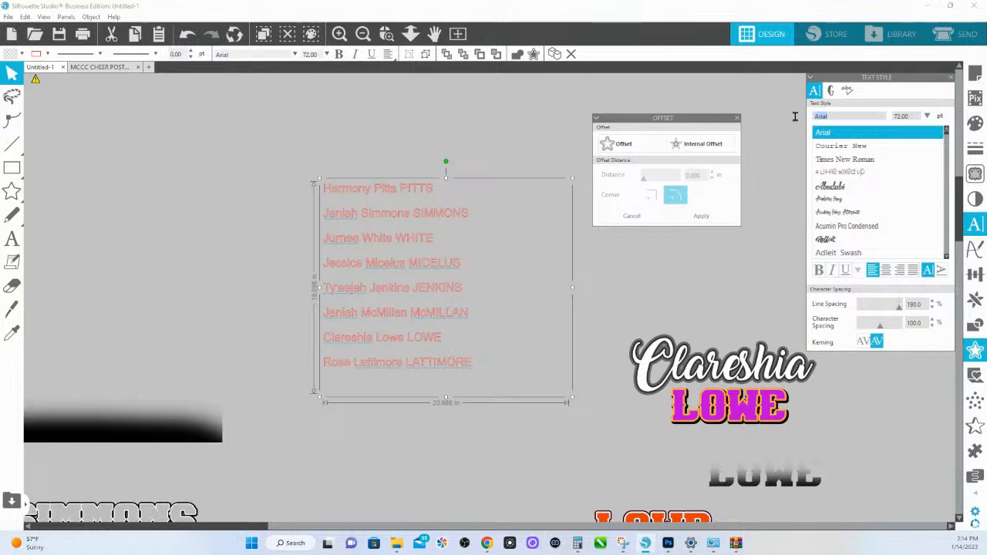
text(maxton)
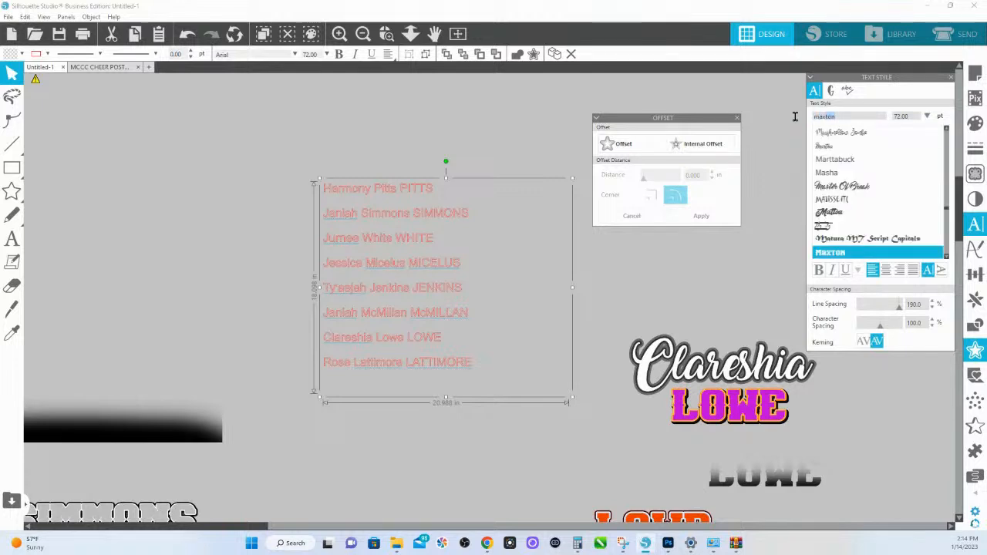
click(859, 255)
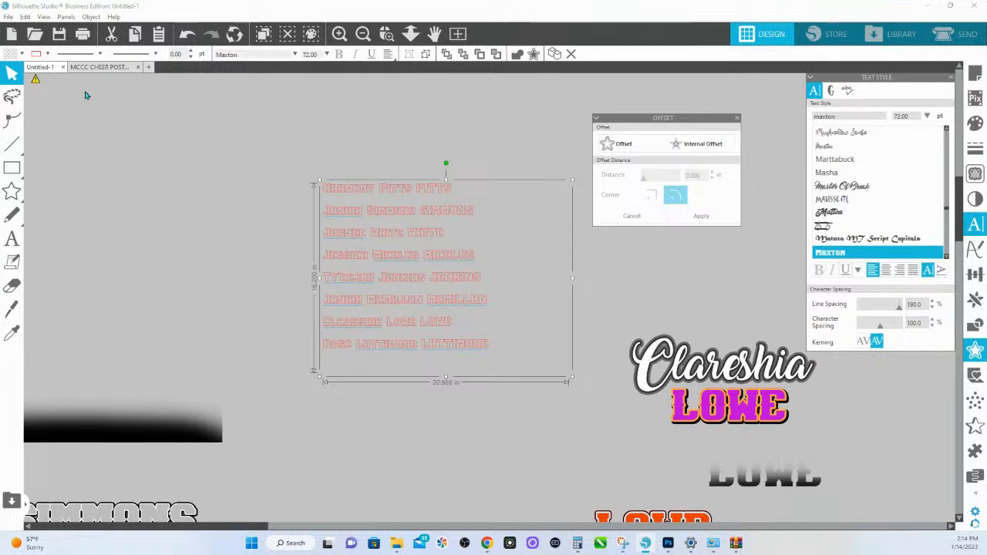
- Fill the list of names with brown and make its line color transparent
click(46, 54)
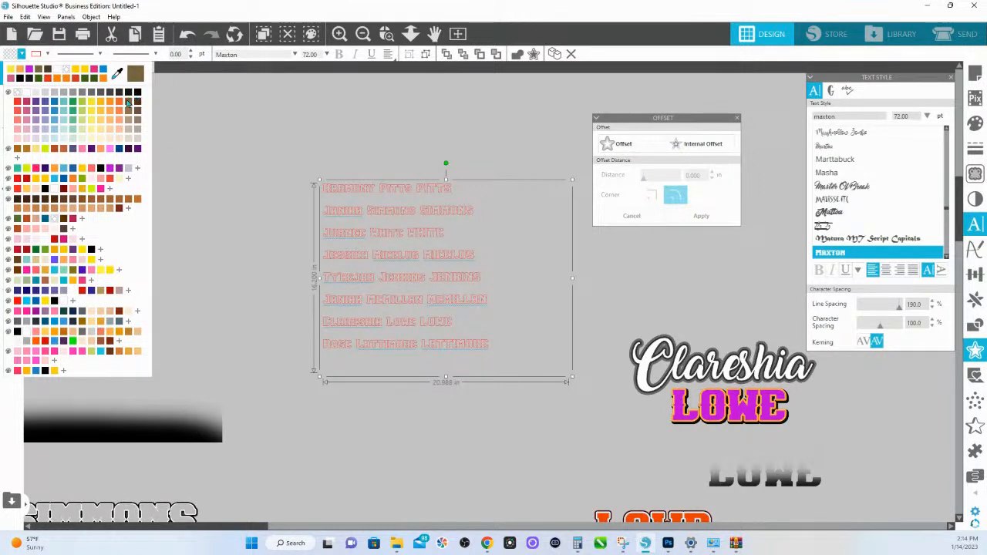
click(128, 102)
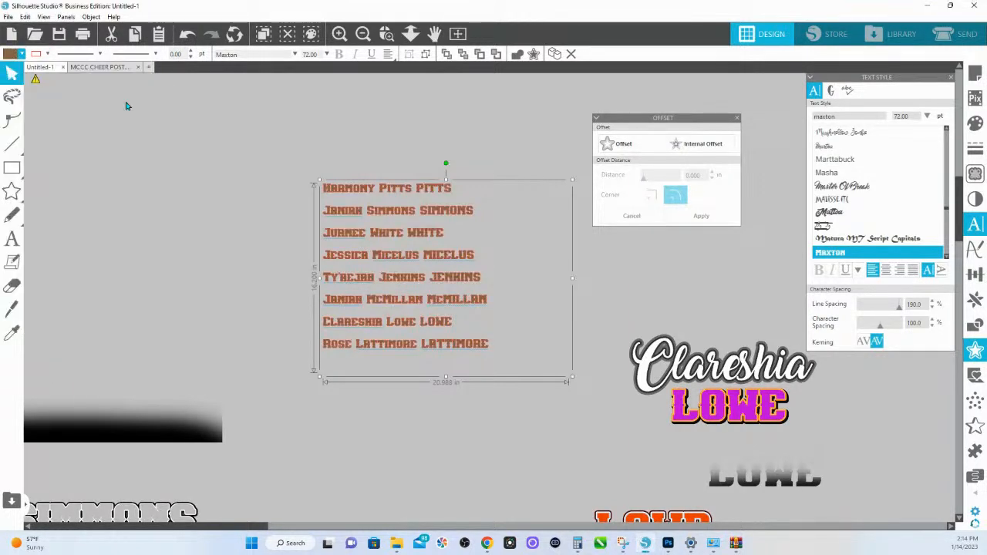
click(47, 55)
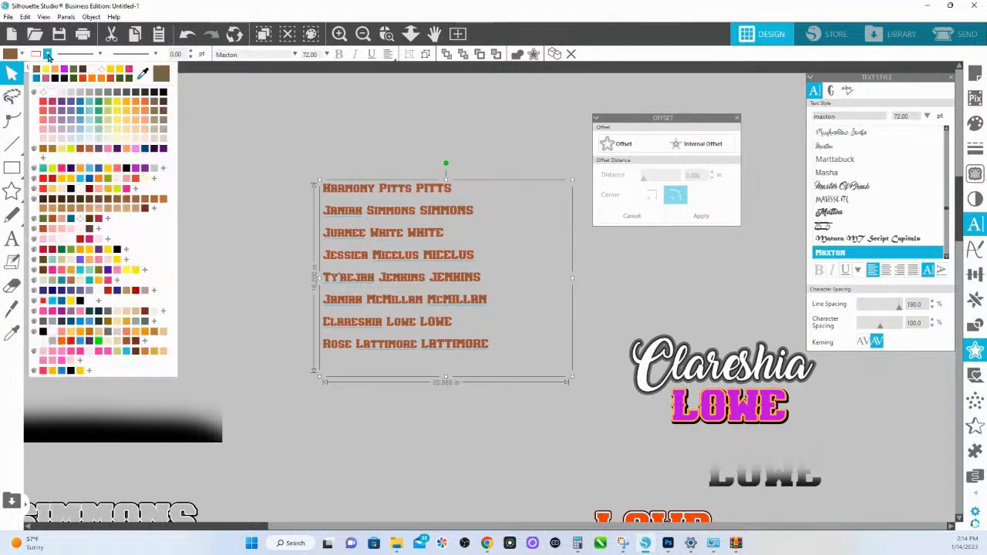
click(44, 94)
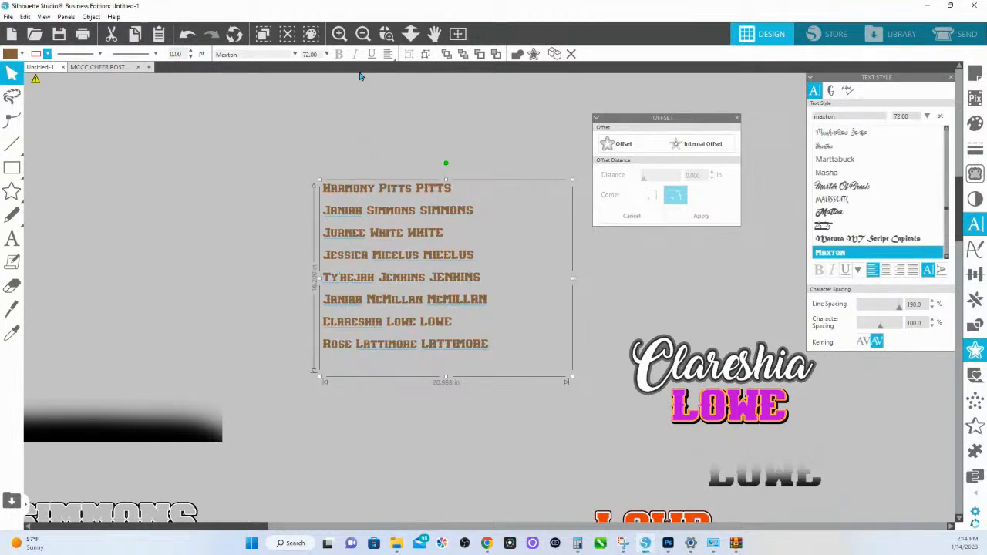
- Move the brown list of names up and to the left, farther from the finished name design
click(387, 33)
drag(315, 172, 564, 348)
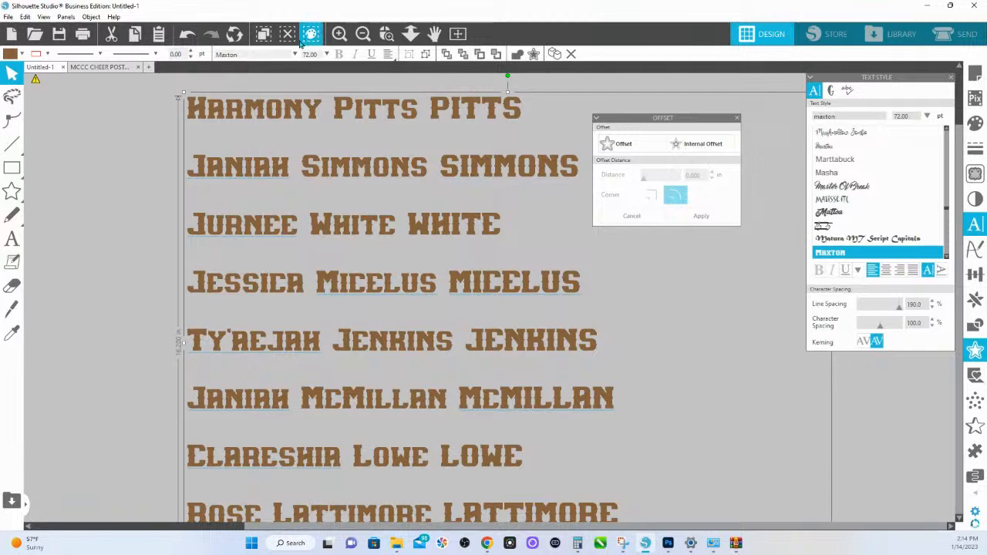
click(386, 36)
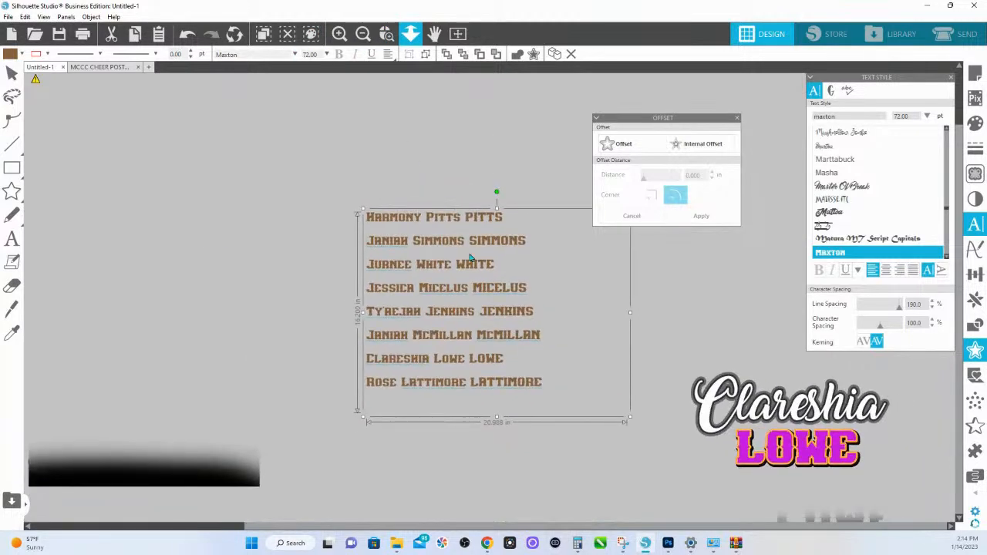
drag(461, 245, 370, 165)
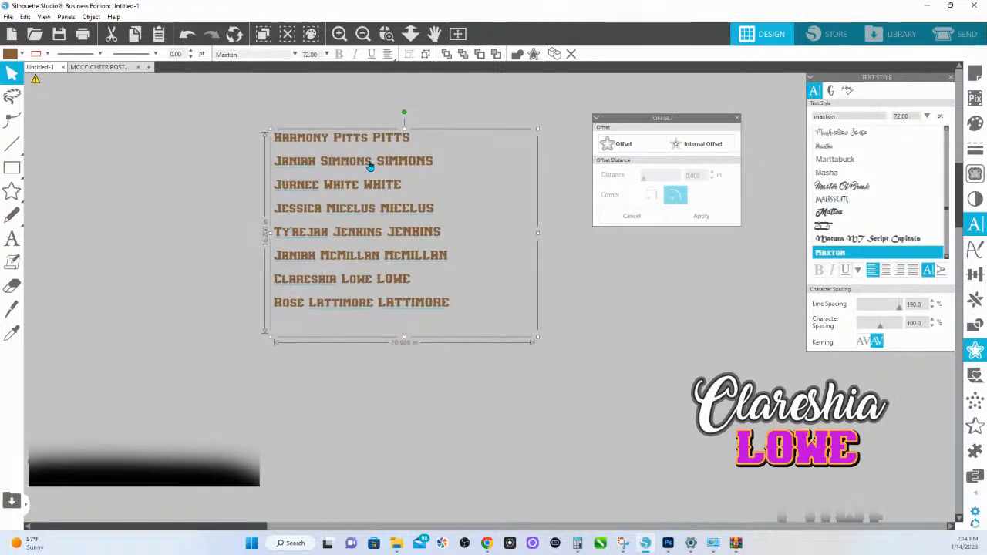
- Set the font size of the brown list of names to 258.52 pt
drag(913, 117, 880, 119)
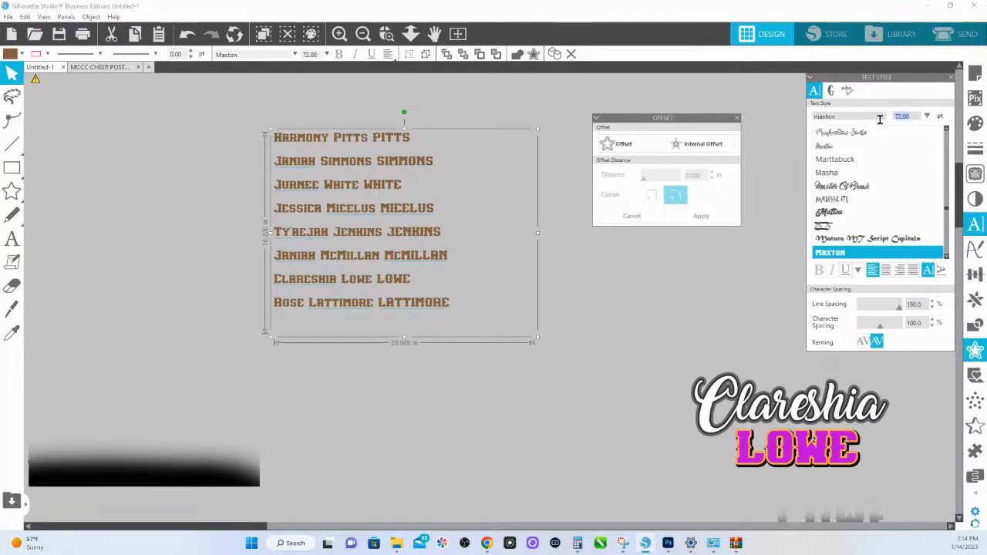
text(258.52)
key(Return)
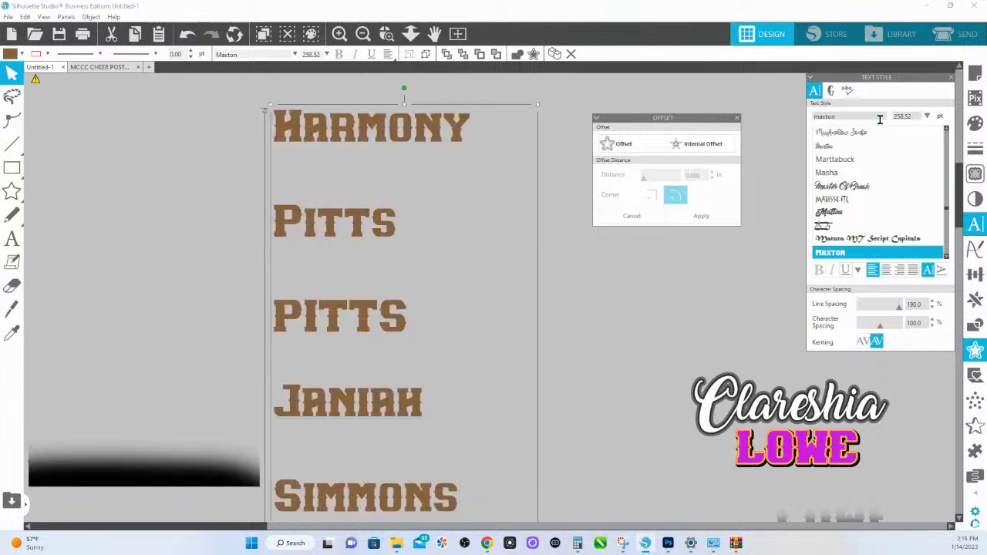
- Move the enlarged list of names up and to the left, and place a duplicate of it to the right
click(410, 33)
drag(392, 268, 375, 80)
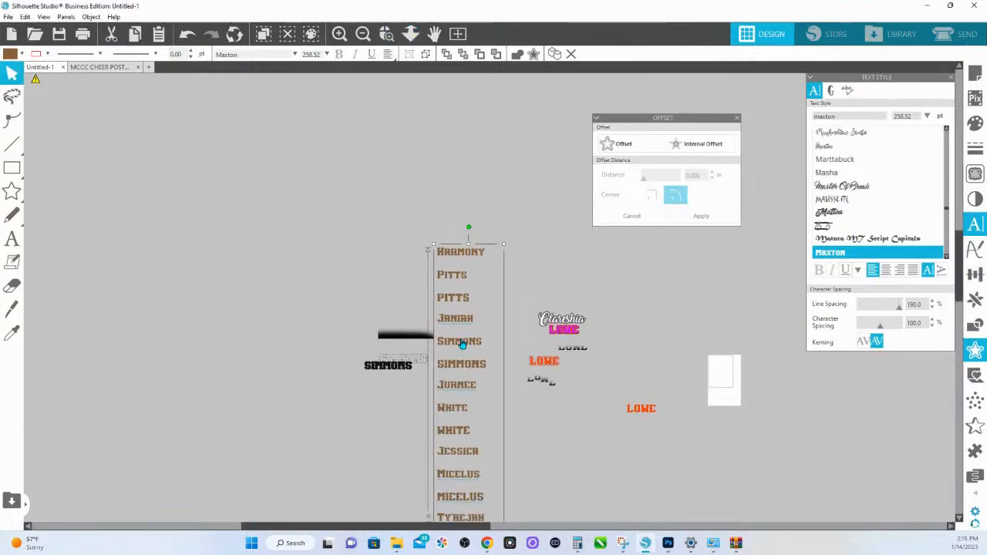
drag(461, 344, 268, 205)
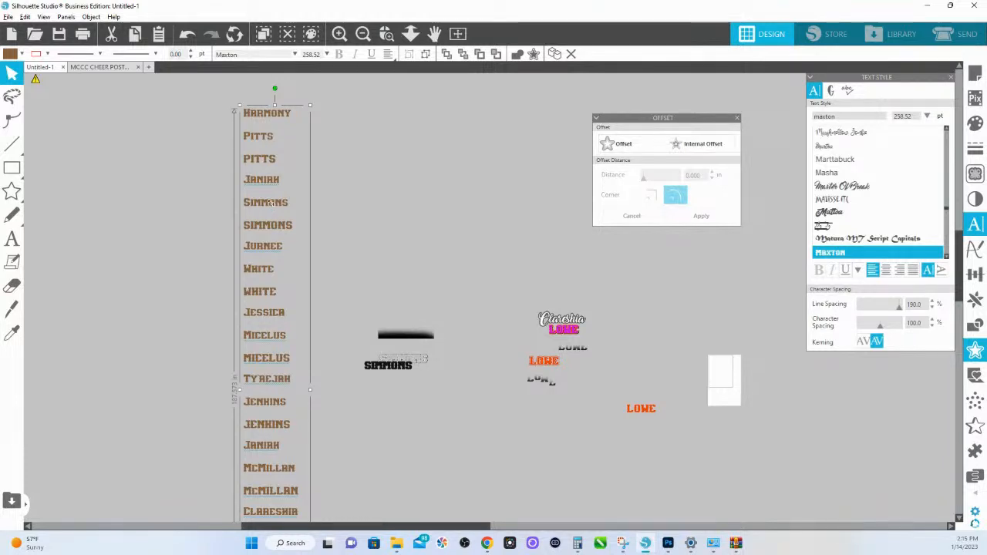
drag(392, 181, 468, 217)
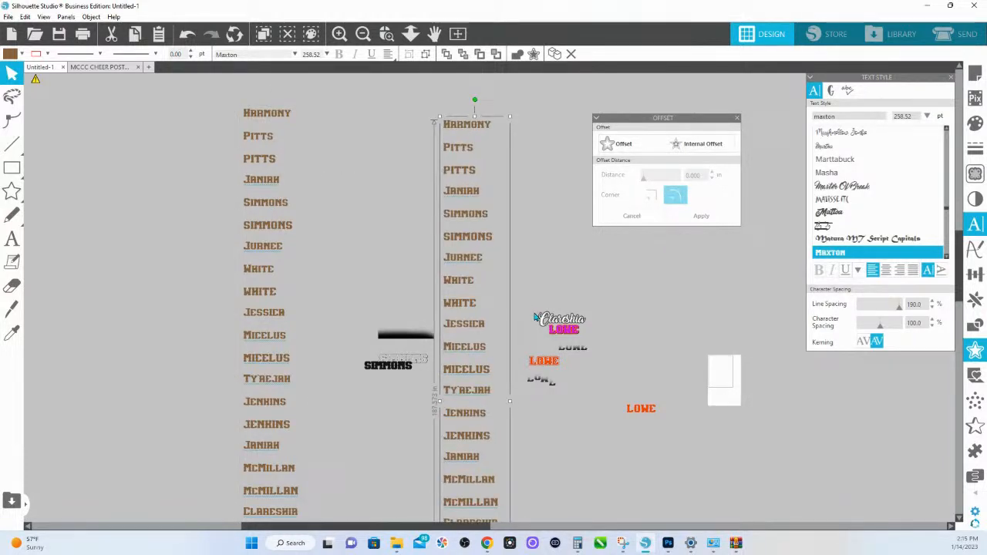
- Duplicate the finished script first name above the original design and ungroup the copy
click(392, 37)
drag(533, 310, 590, 335)
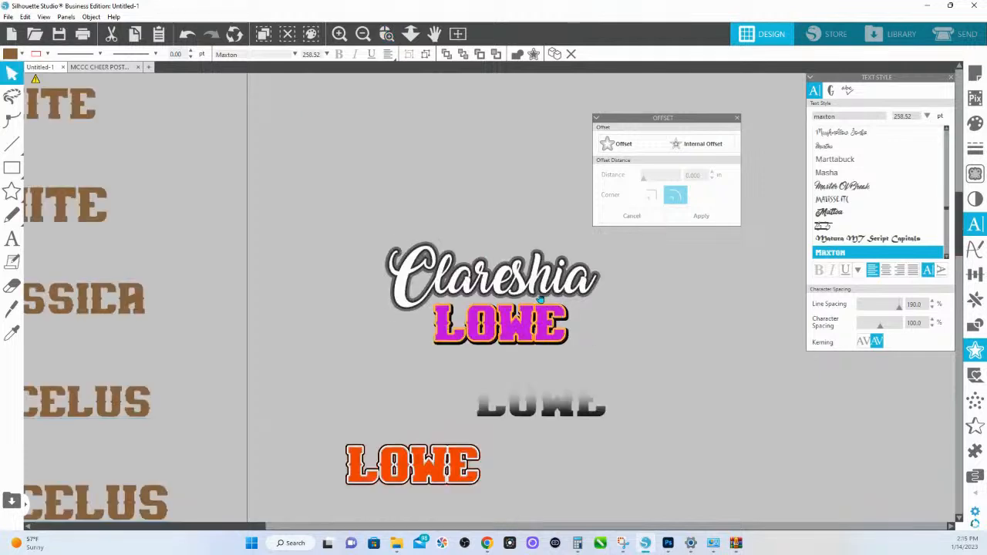
click(432, 192)
click(417, 263)
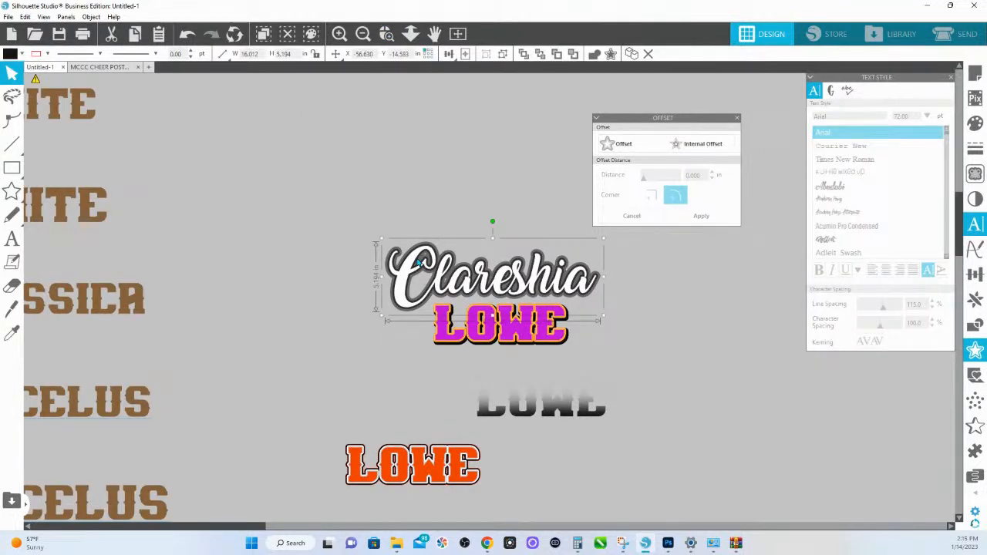
drag(517, 291, 502, 195)
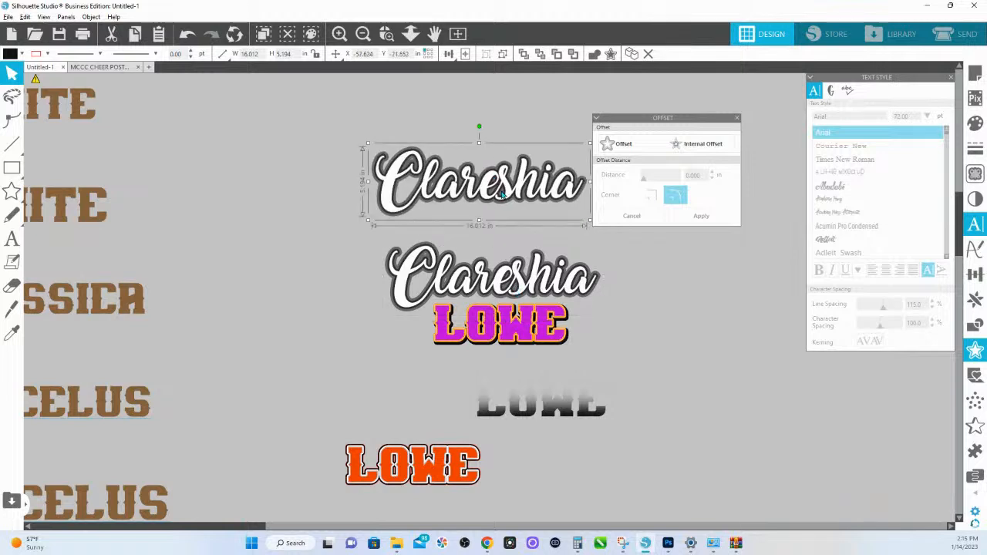
right_click(502, 194)
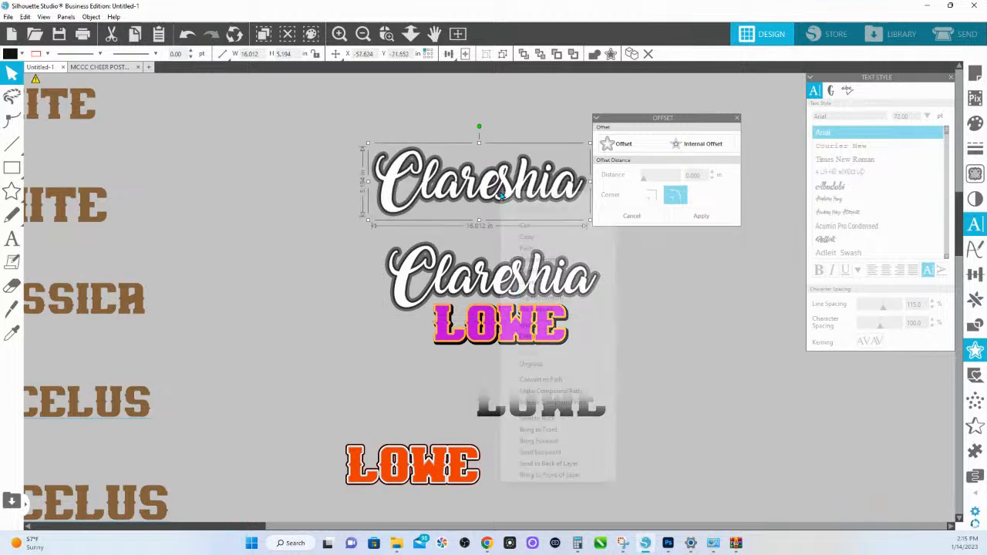
click(538, 367)
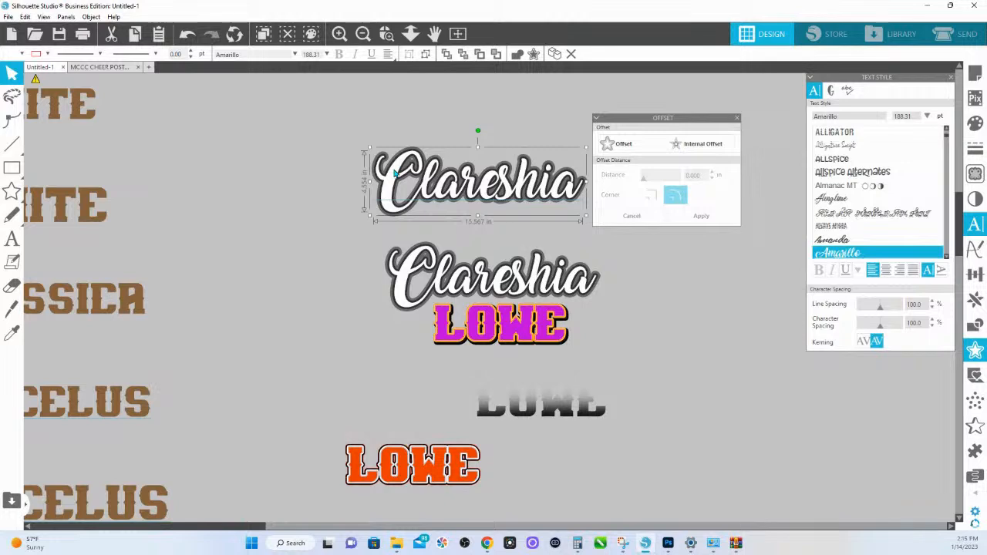
- Convert the copied white script lettering to a path and fill it with light orange
click(398, 139)
click(387, 33)
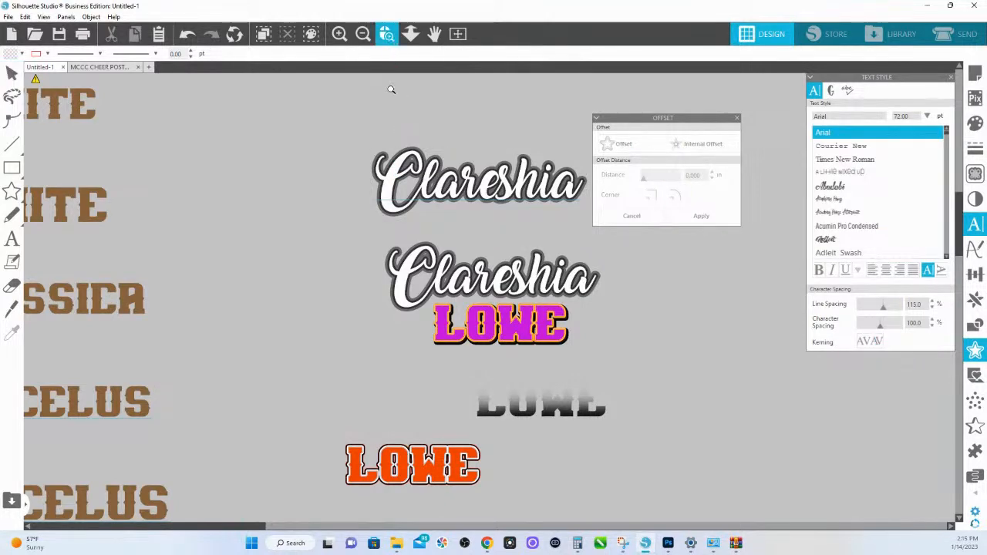
drag(356, 141, 601, 211)
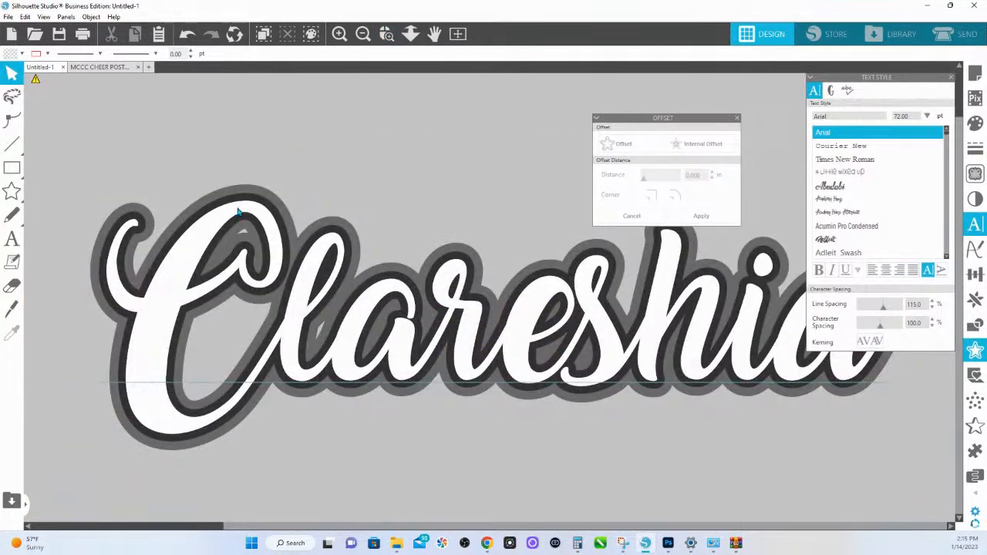
click(239, 212)
right_click(240, 212)
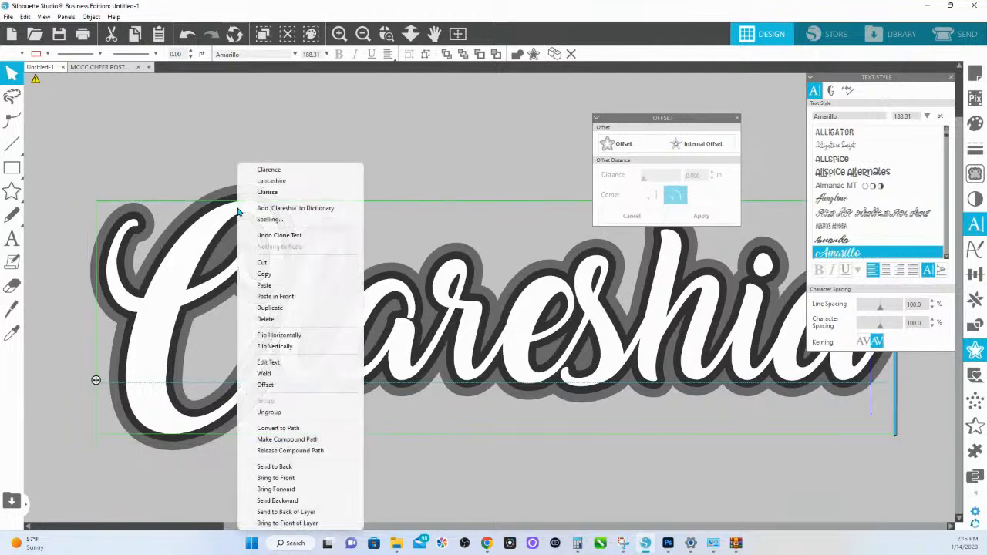
click(278, 428)
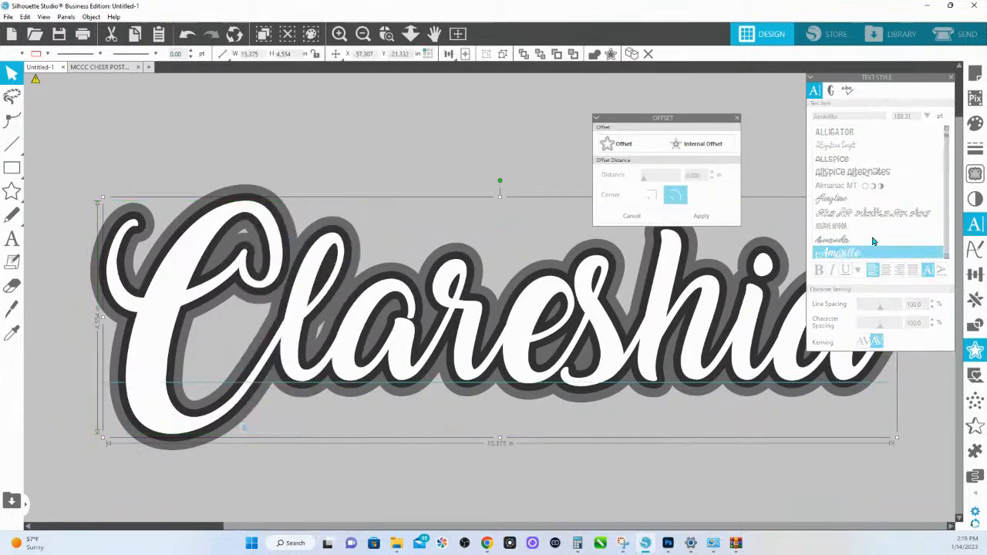
click(975, 123)
click(907, 204)
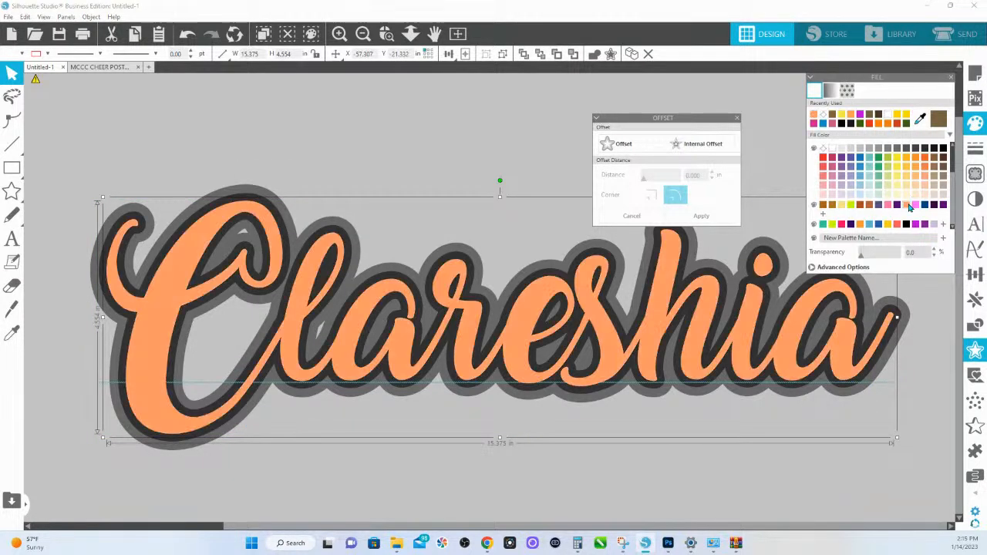
- Add a 0.150 in rounded-corner offset around the orange script lettering and fill it with green
click(623, 150)
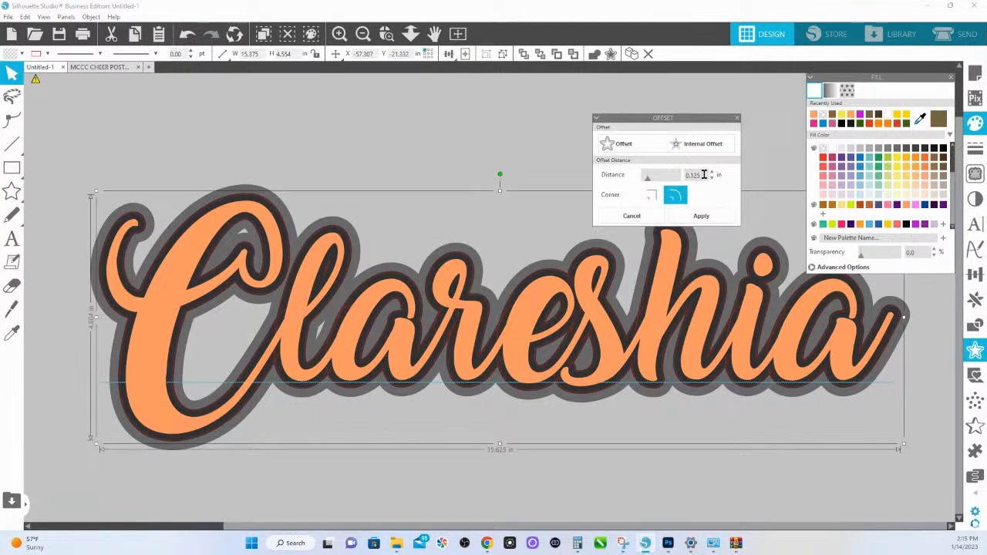
drag(703, 174, 674, 176)
text(.15)
key(Return)
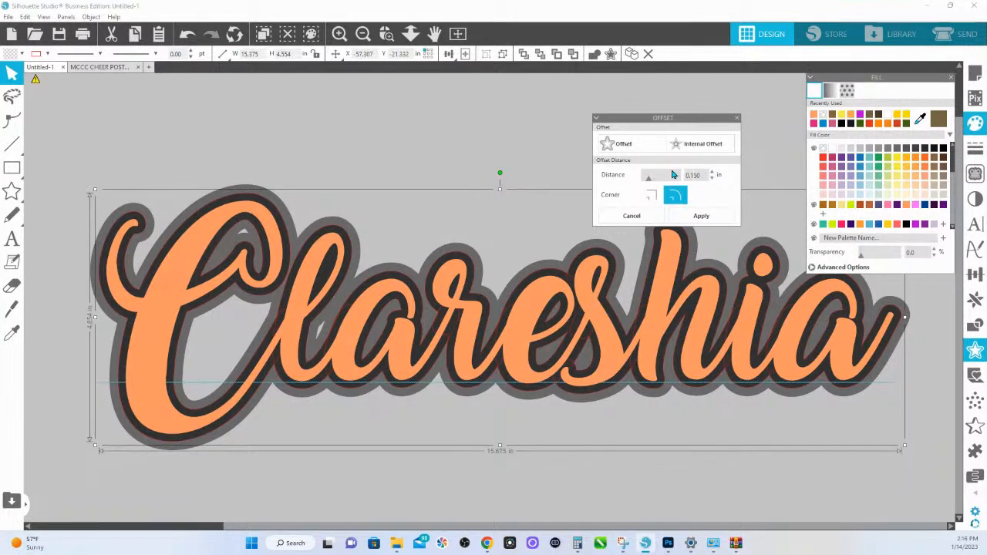
click(701, 216)
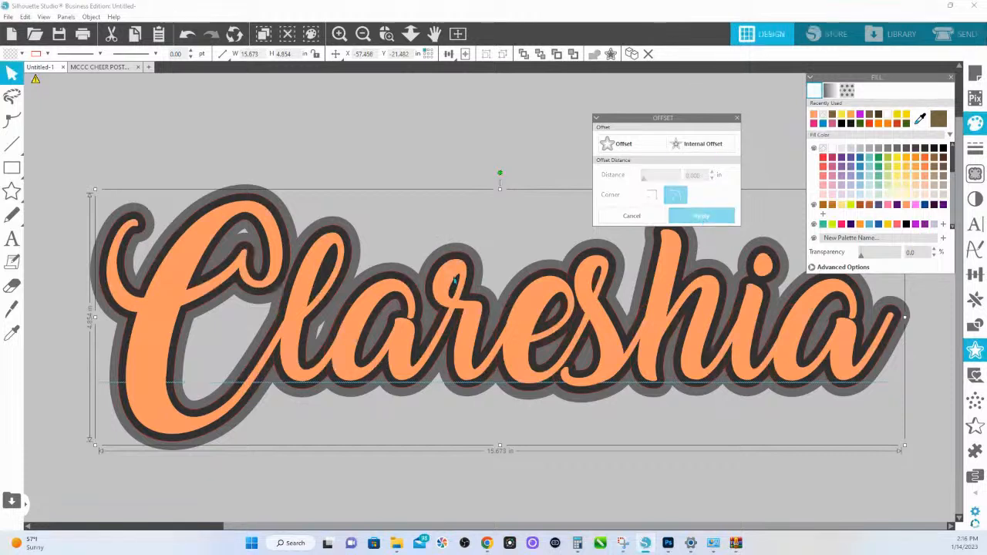
click(880, 168)
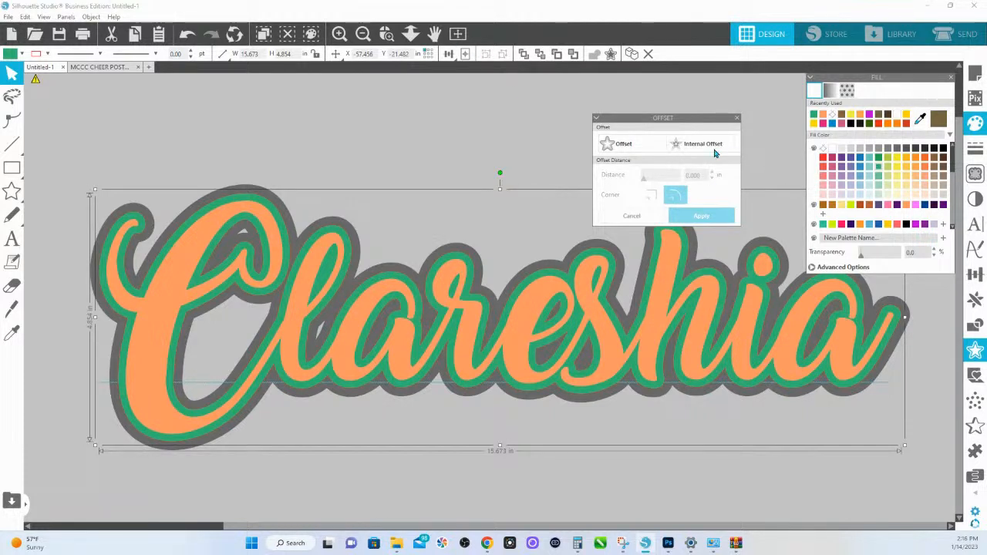
- Add a second rounded-corner offset of 0.175 in around the green border of the script name
click(616, 150)
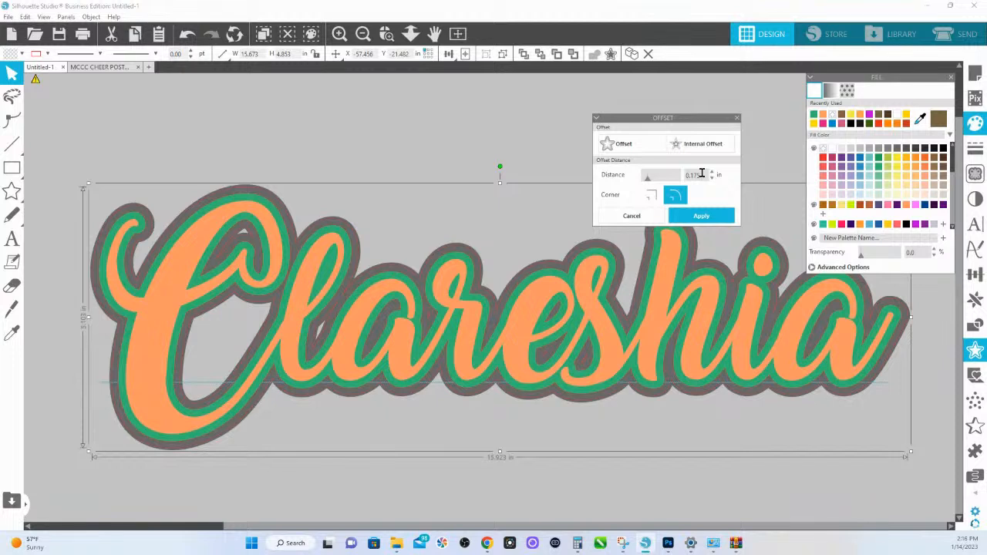
key(Return)
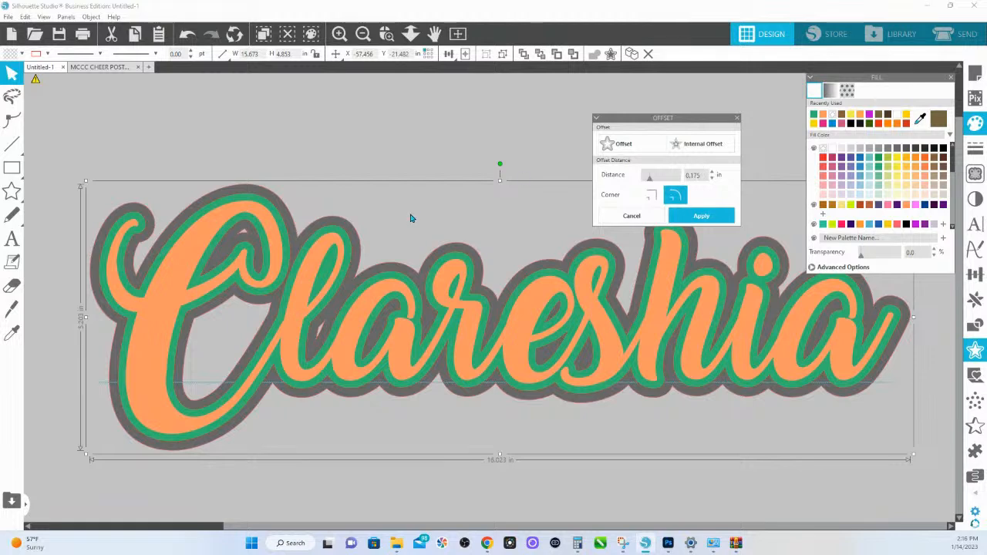
click(704, 218)
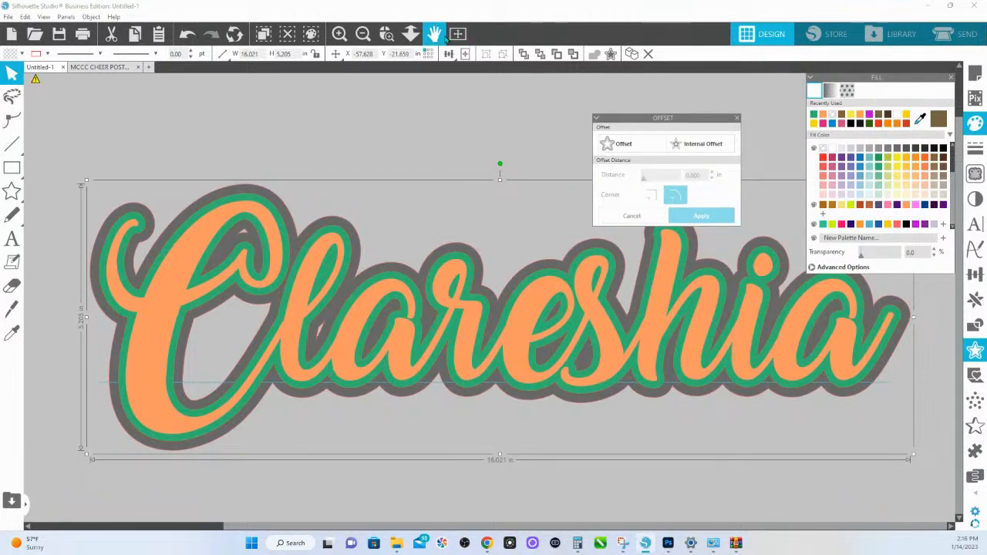
- Try to change the font of the duplicate list of names to Amanda
click(410, 33)
drag(422, 266, 391, 120)
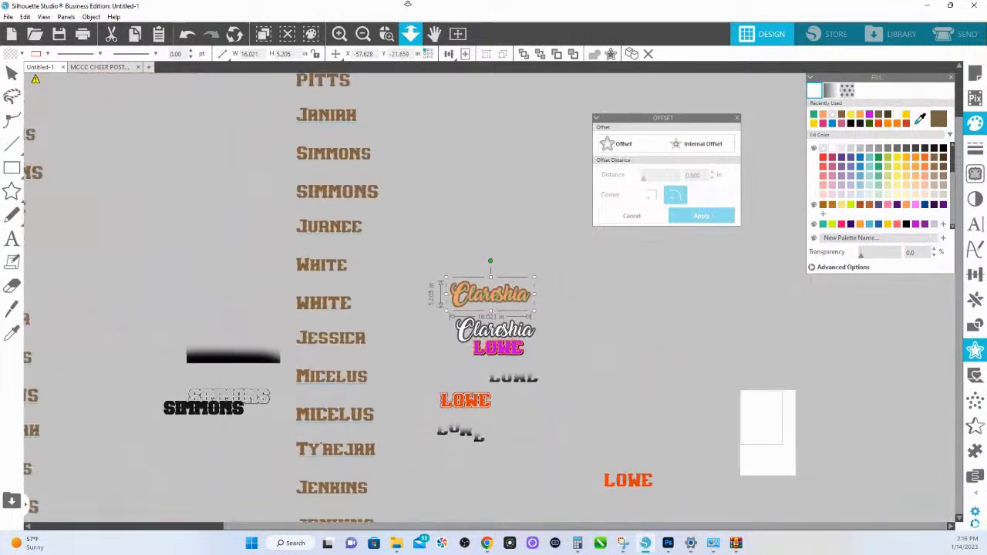
scroll(374, 142, up, 1)
scroll(364, 118, up, 1)
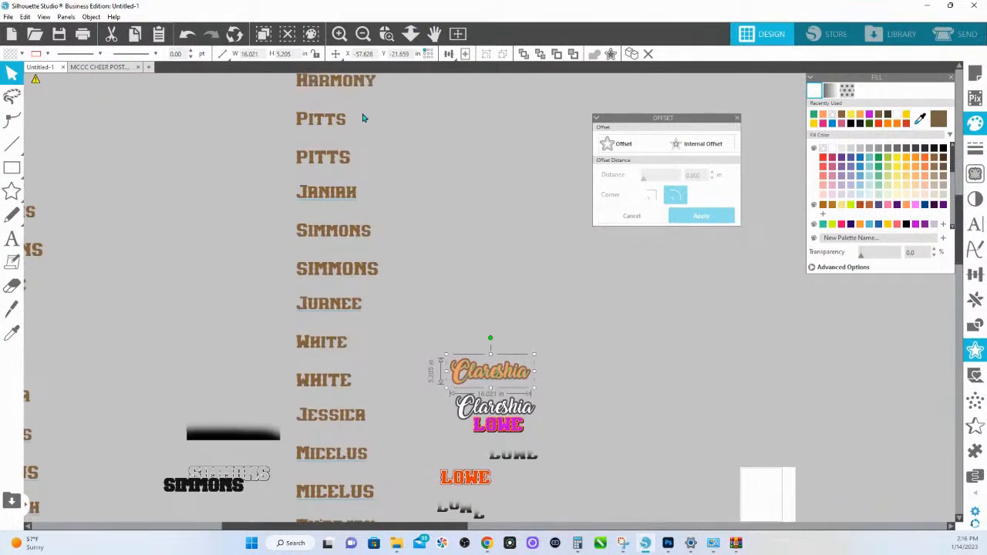
scroll(364, 118, up, 2)
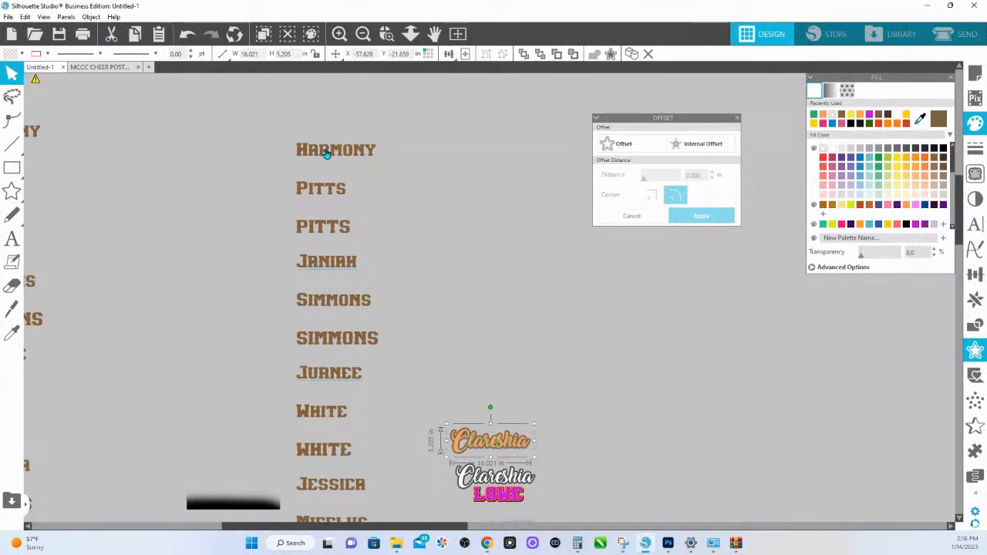
click(326, 154)
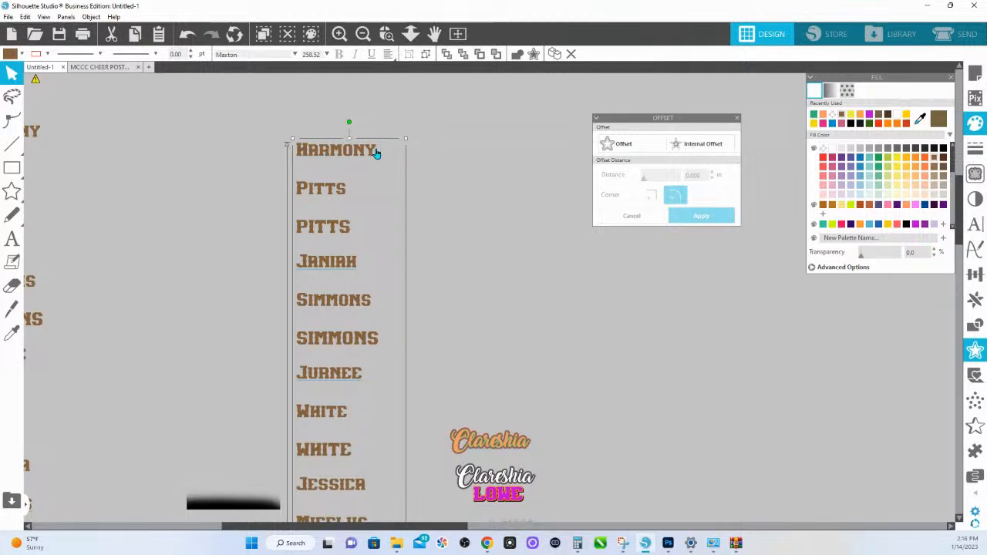
click(969, 222)
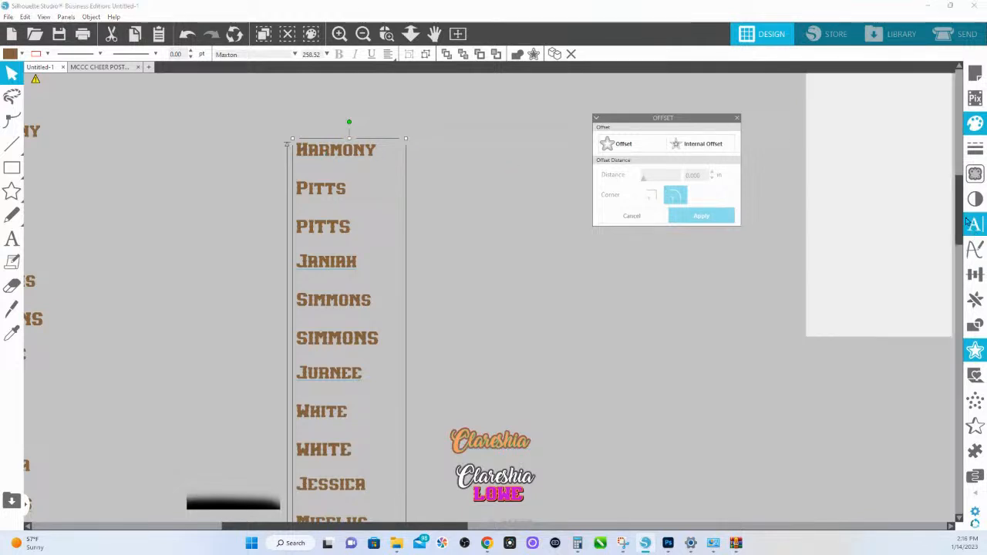
drag(839, 116, 775, 116)
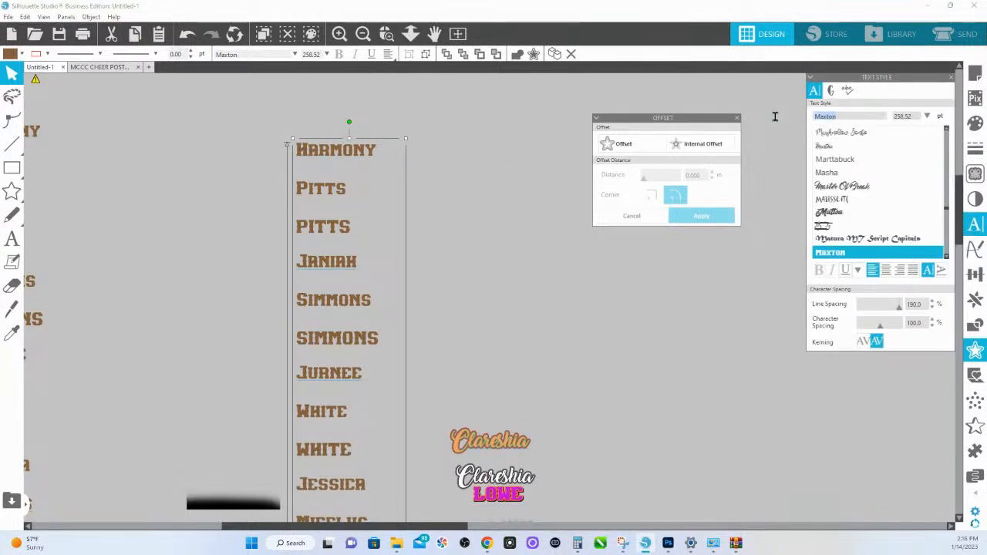
text(amanda)
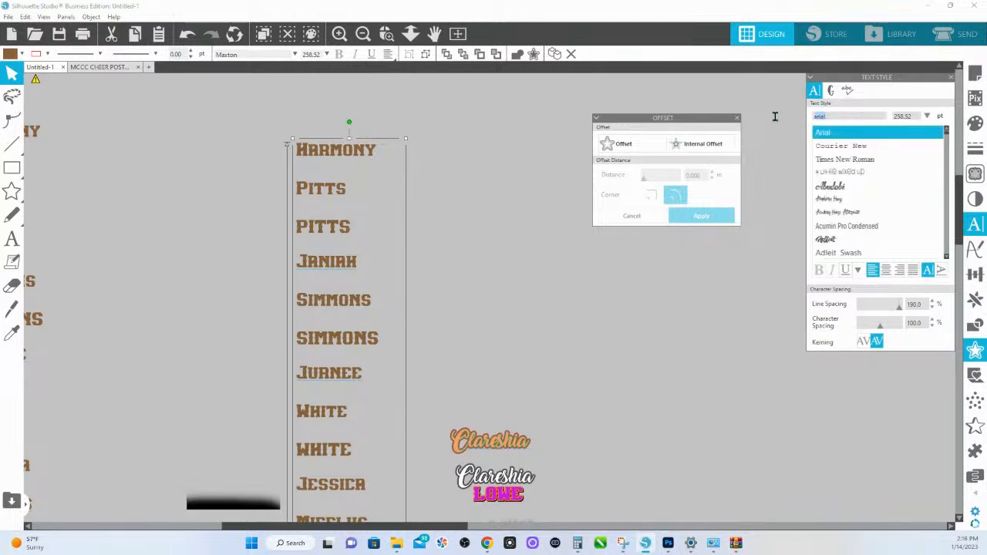
scroll(846, 232, down, 1)
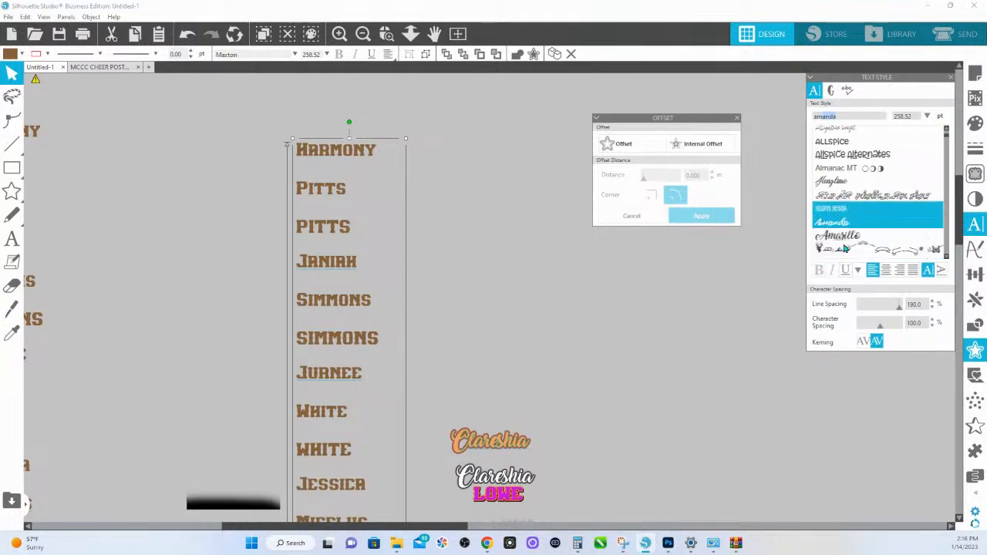
click(846, 223)
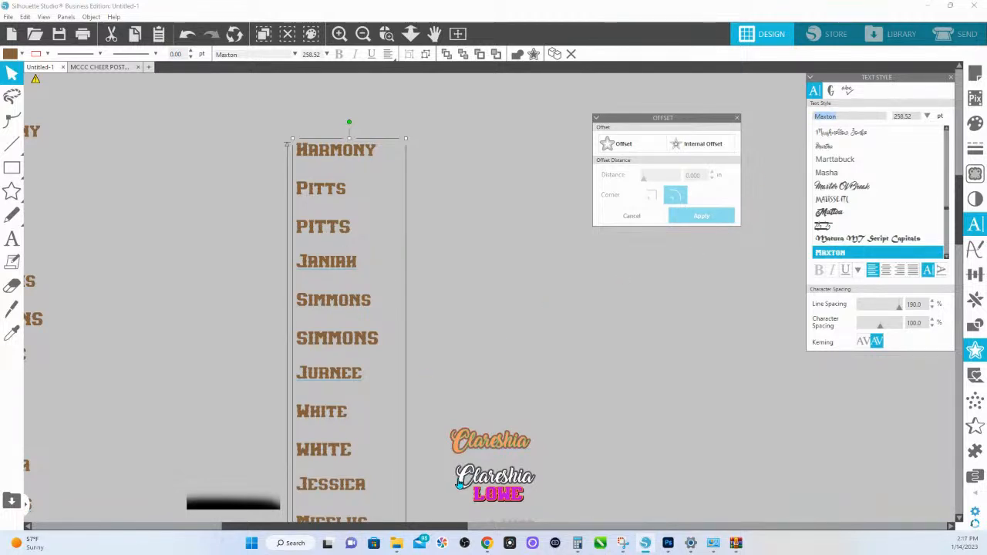
- Move the original script first name above the orange copy, ungroup it, and pull the white lettering up off its dark borders
drag(459, 482, 462, 345)
right_click(461, 344)
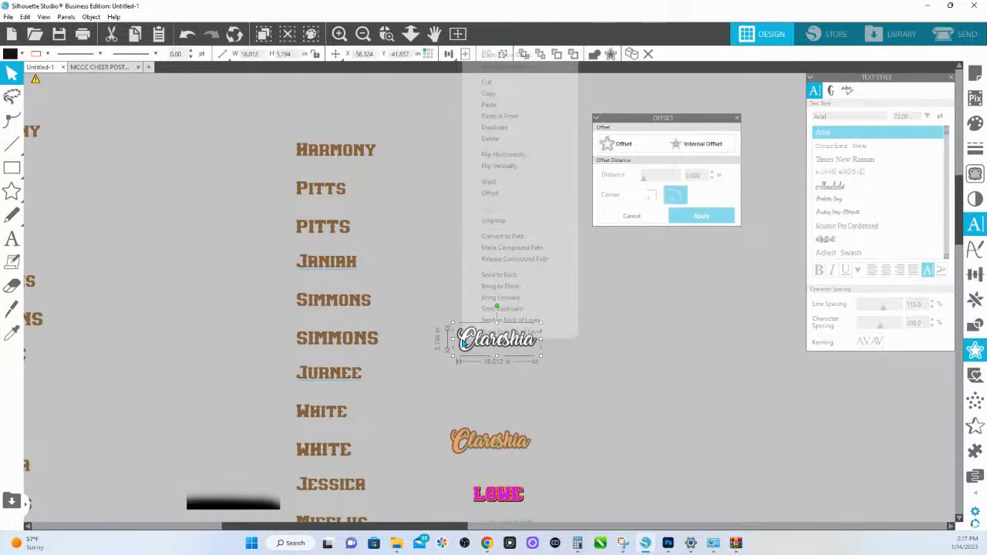
click(506, 222)
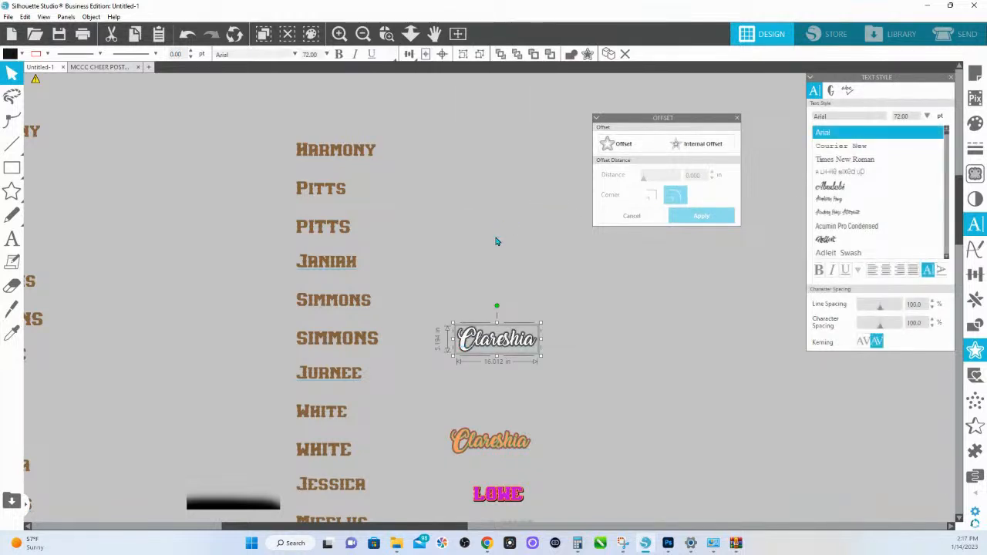
click(496, 241)
drag(463, 344, 468, 279)
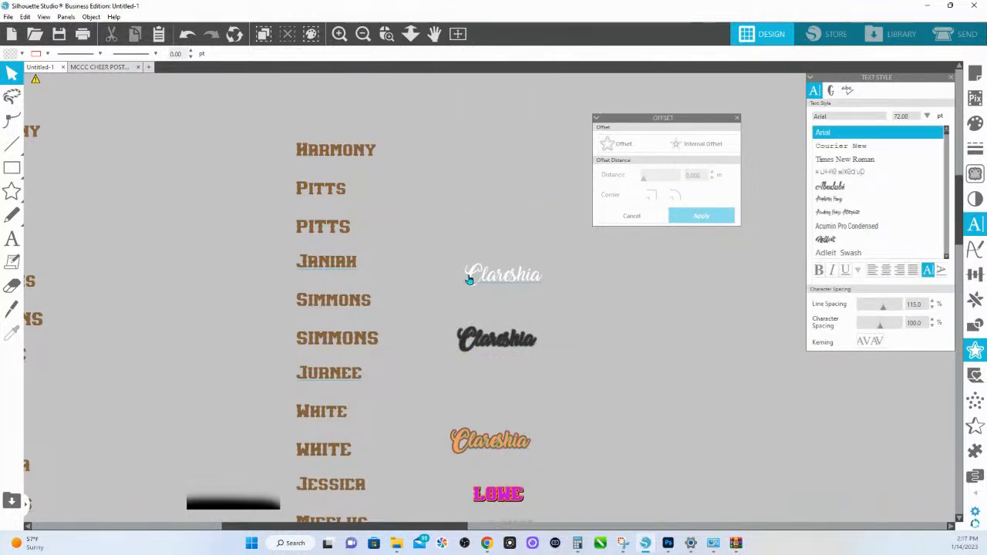
- Apply the style of the white Amarillo script name to the duplicate block-letter name list using the eyedropper
click(311, 158)
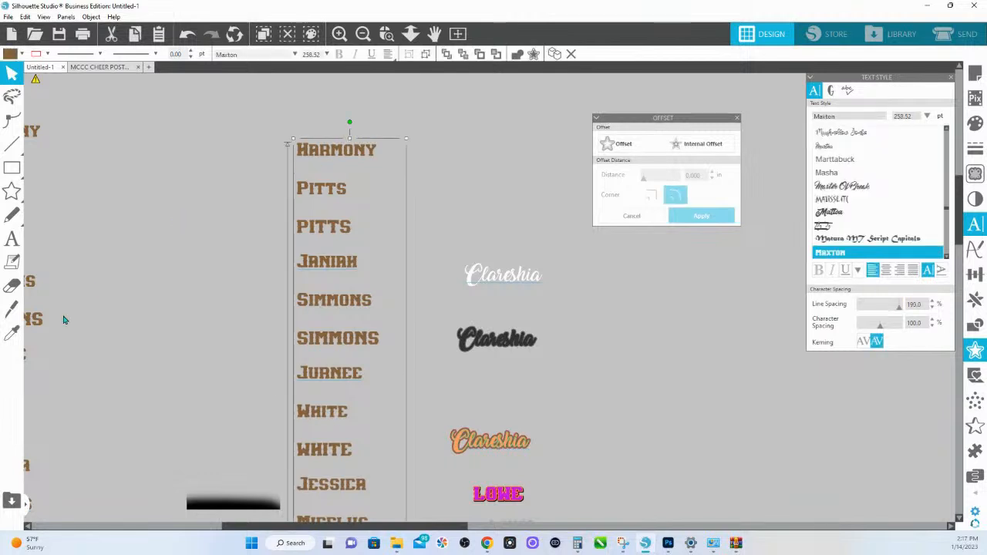
click(11, 336)
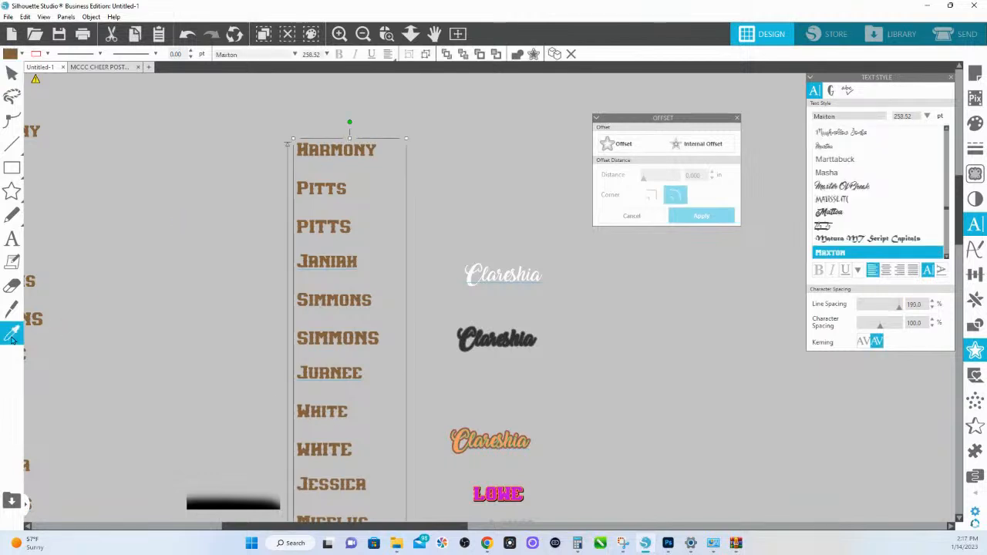
click(474, 275)
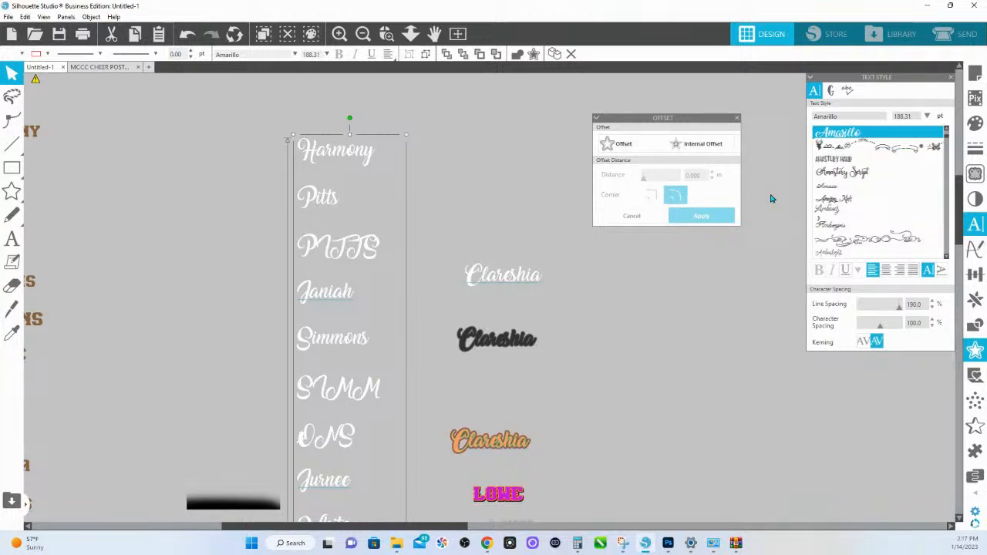
- Edit the white script list and delete the mixed-case and uppercase last-name lines belonging to its first three entries
double_click(330, 201)
drag(378, 255, 296, 195)
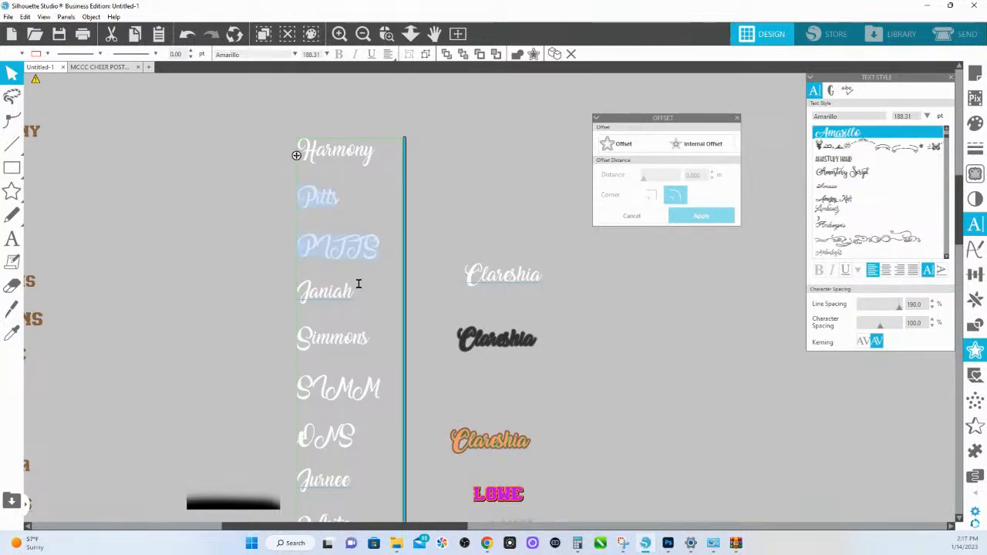
key(BackSpace)
key(BackSpace)
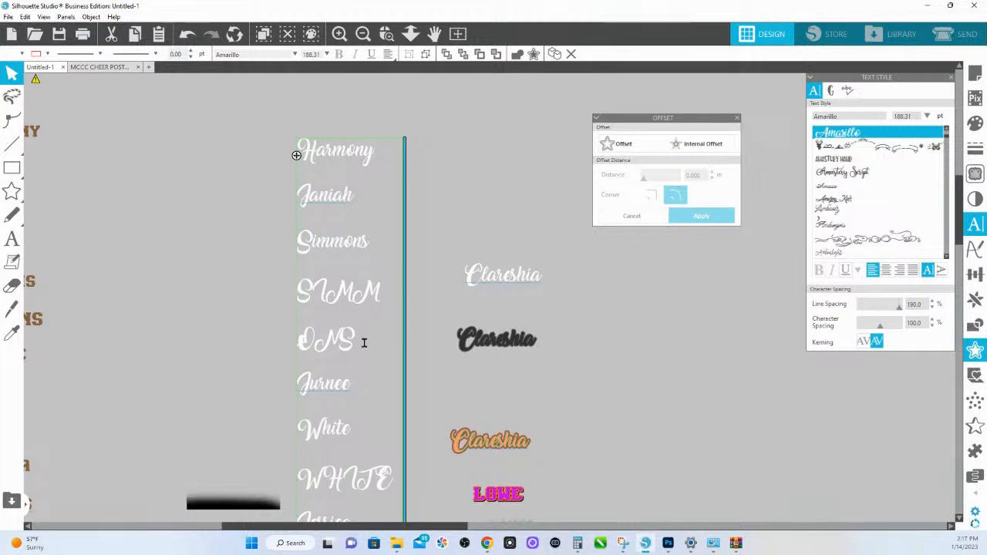
drag(315, 255, 305, 258)
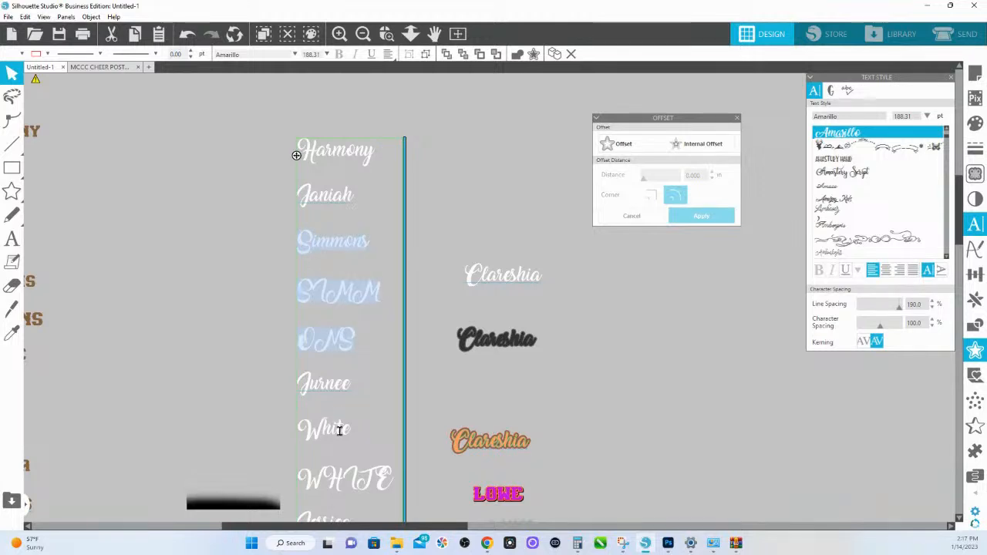
key(BackSpace)
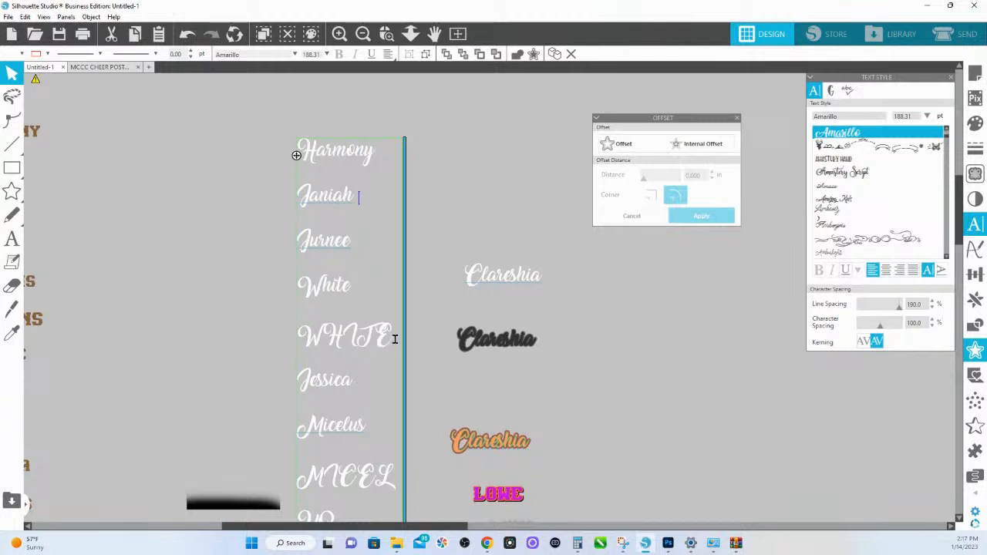
drag(291, 296, 292, 295)
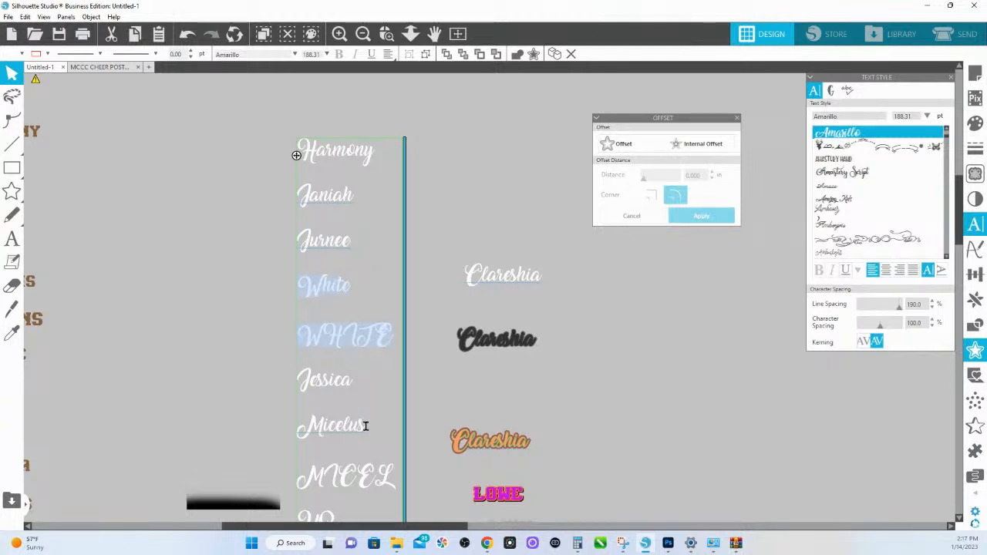
key(BackSpace)
- Delete the fourth entry's wrapped uppercase last name and all last-name lines of the fifth entry in the script list
drag(356, 425, 293, 386)
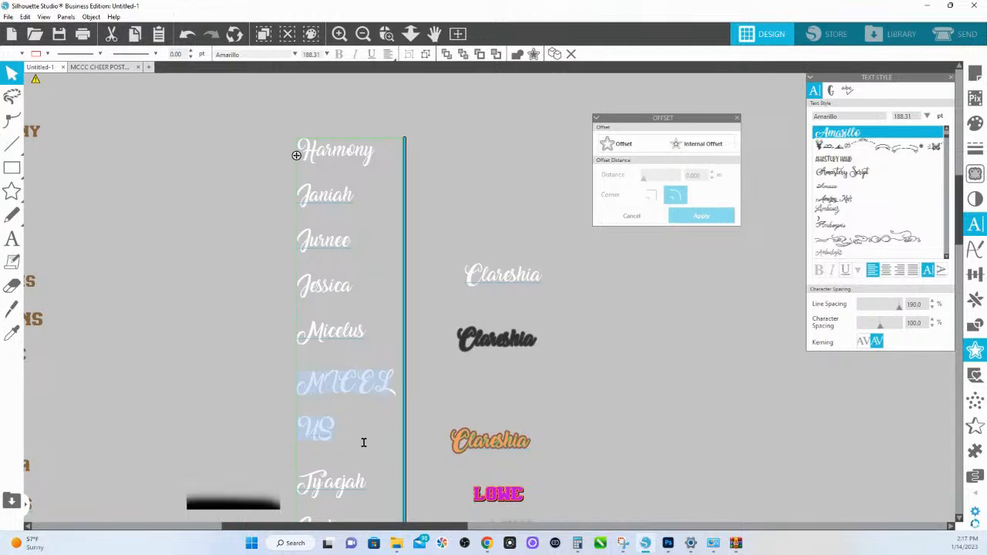
key(BackSpace)
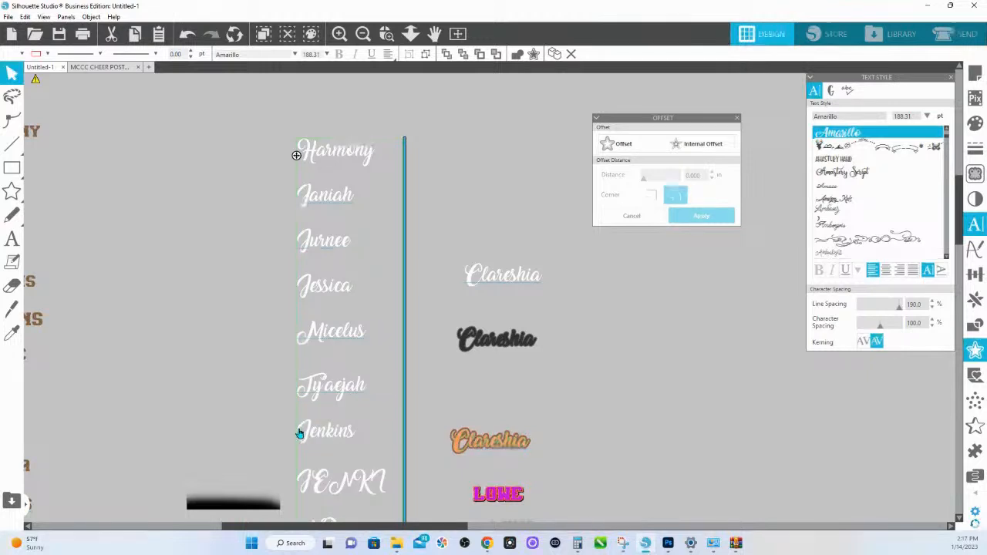
drag(300, 434, 400, 517)
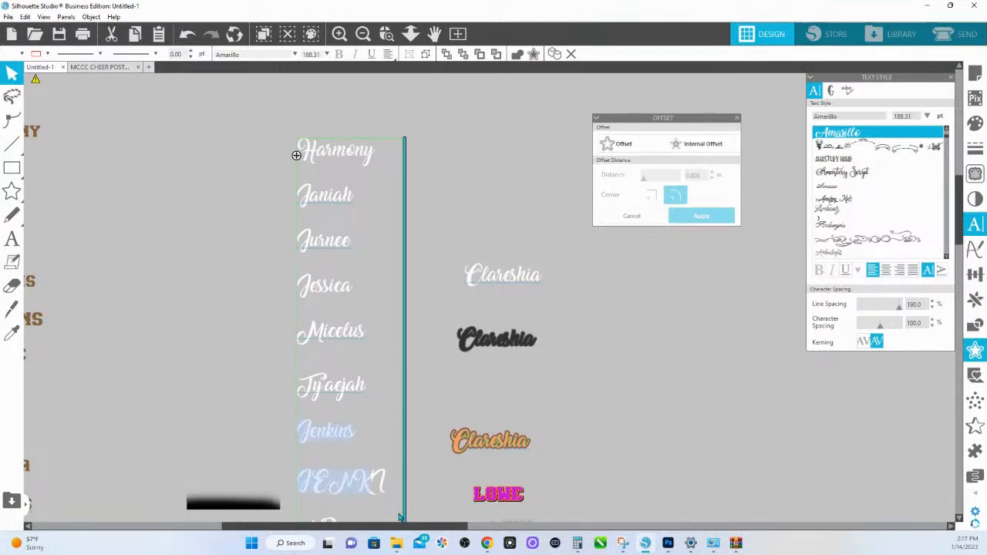
text(LMS)
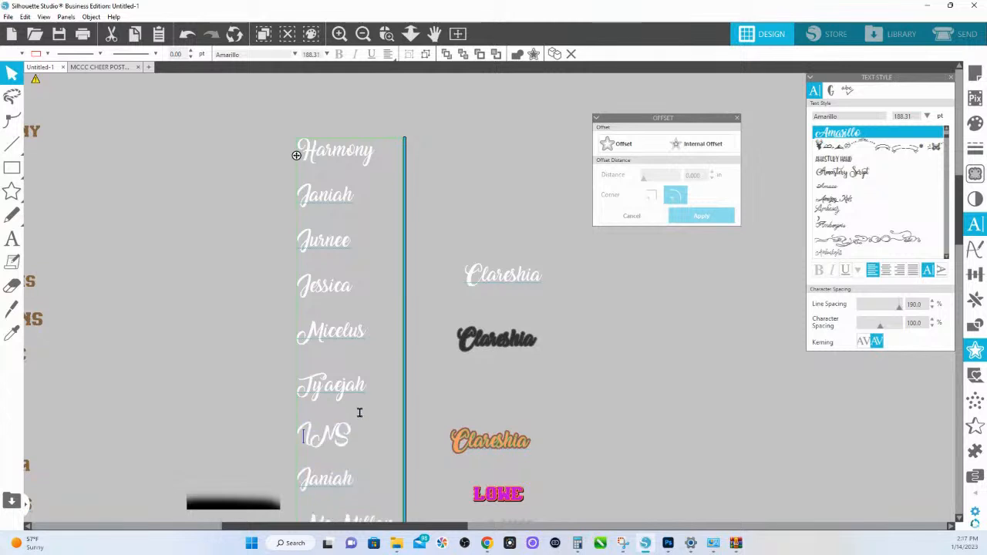
scroll(358, 409, down, 2)
drag(351, 380, 282, 381)
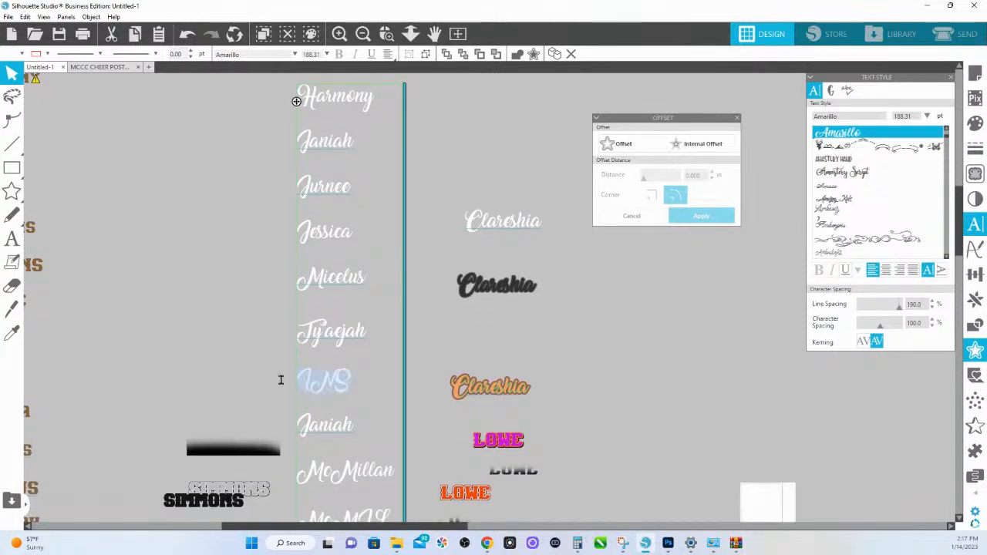
key(BackSpace)
- Delete the mixed-case and uppercase last-name lines of the script list's sixth and seventh entries
scroll(364, 414, down, 1)
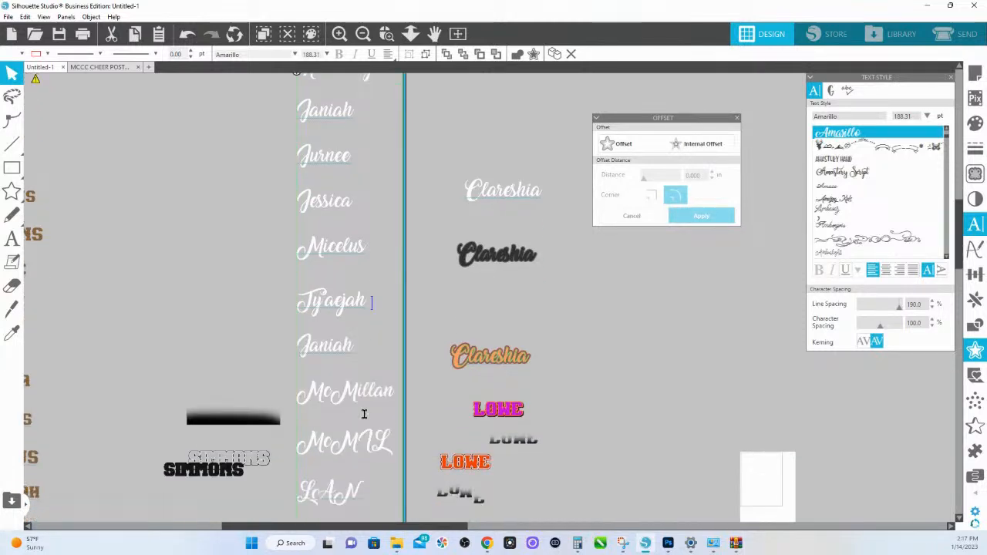
scroll(344, 388, down, 1)
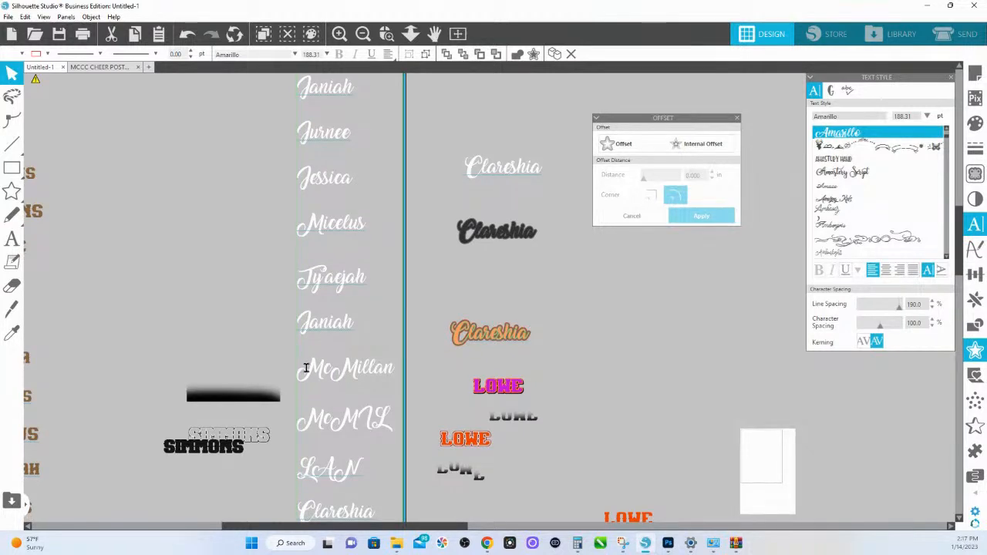
drag(306, 369, 388, 476)
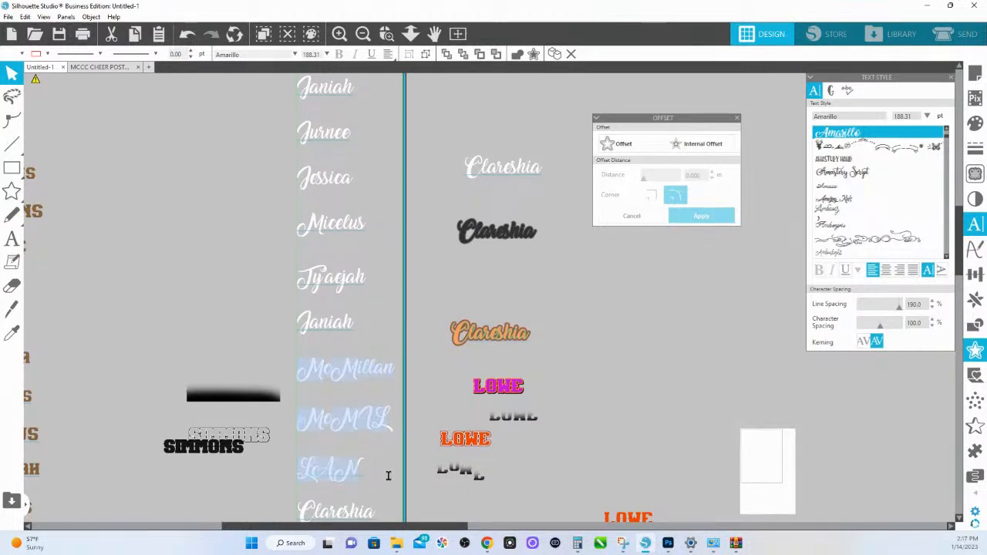
key(Delete)
scroll(359, 363, down, 2)
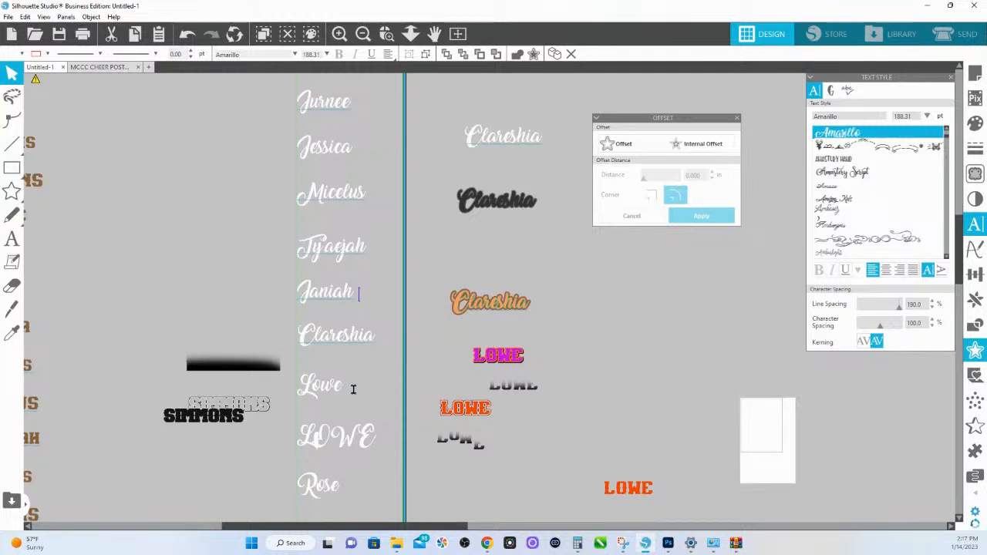
scroll(354, 390, down, 3)
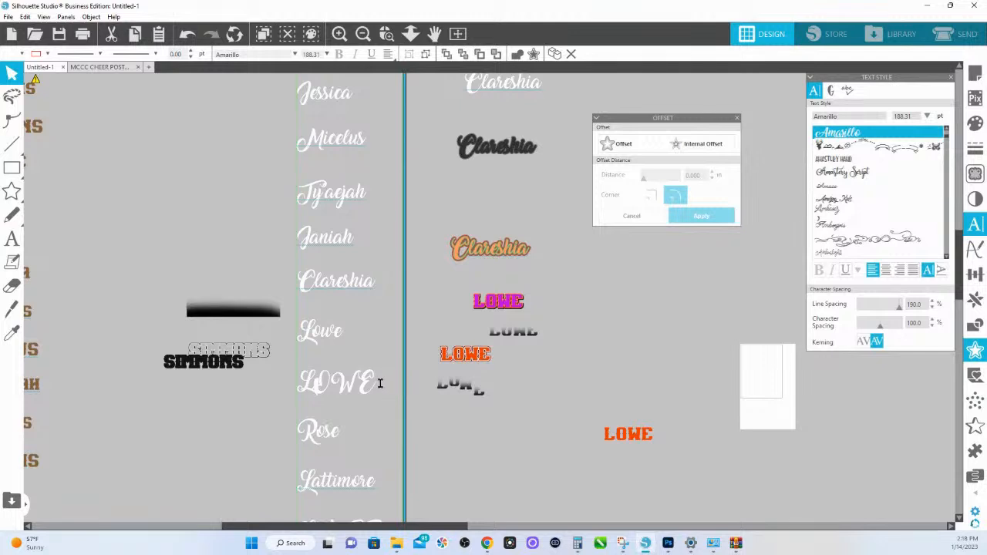
drag(378, 383, 292, 332)
key(BackSpace)
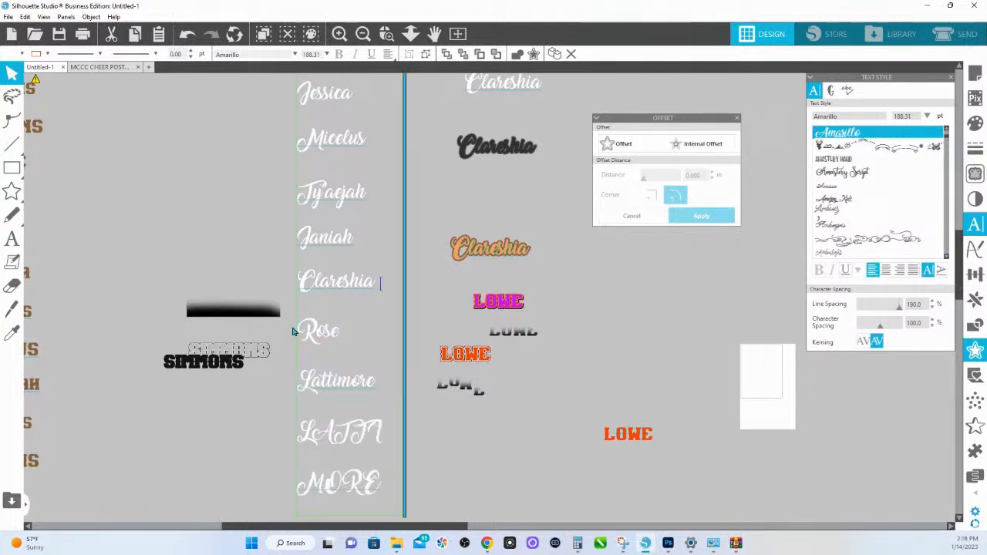
- Delete the last entry's mixed-case and wrapped uppercase last-name lines at the end of the script list
scroll(340, 413, down, 2)
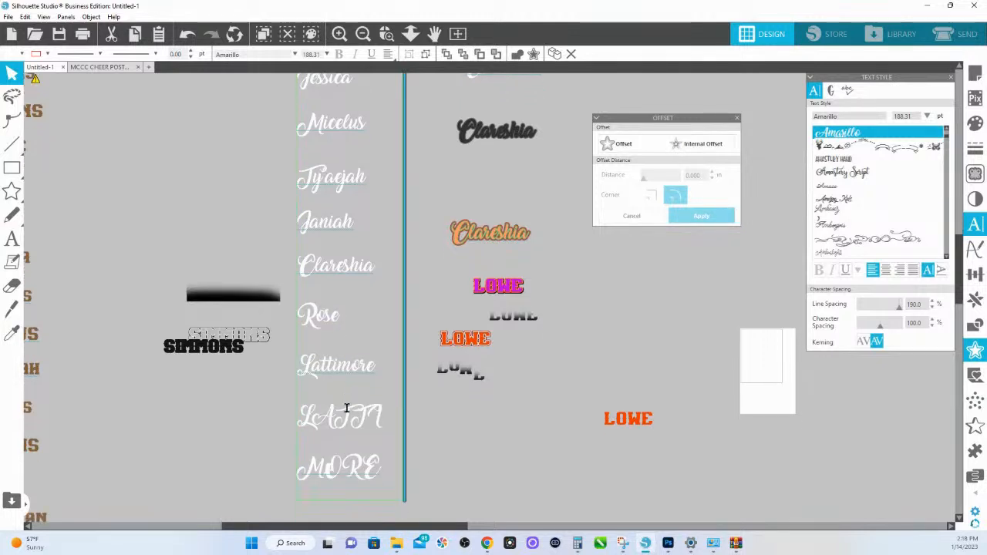
drag(303, 349, 391, 462)
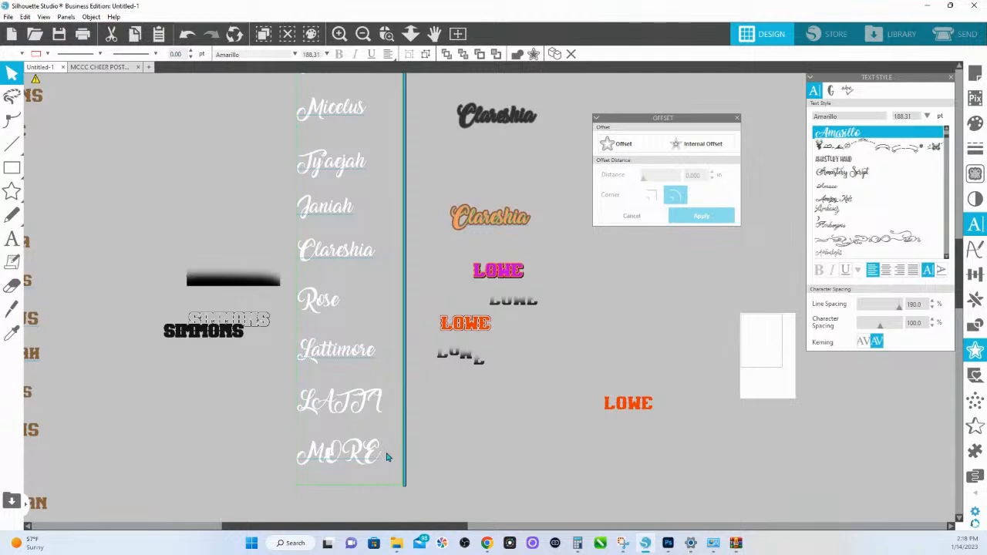
key(BackSpace)
key(BackSpace)
- Remove the leftover mixed-case last name below the fourth first name so the script list holds only first names
scroll(374, 332, up, 2)
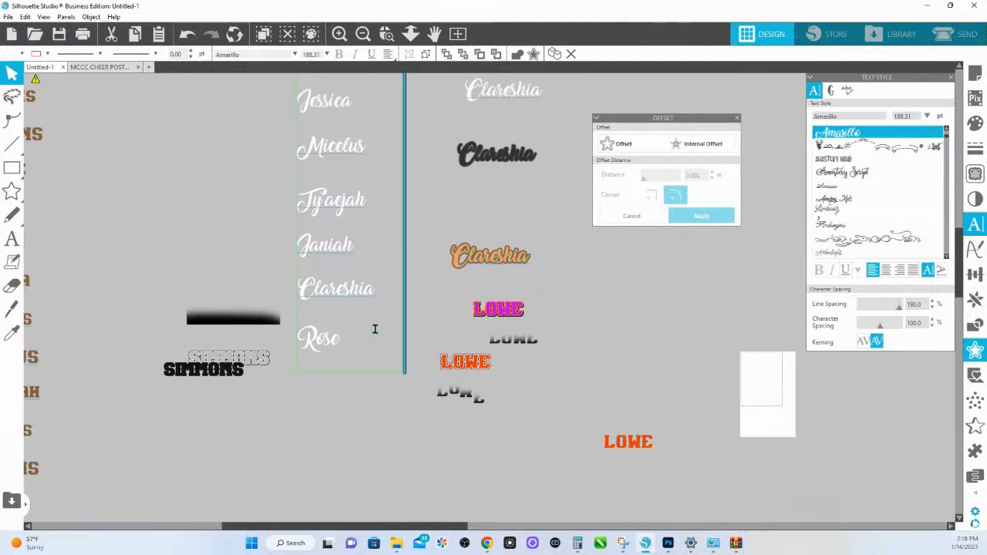
scroll(316, 150, up, 5)
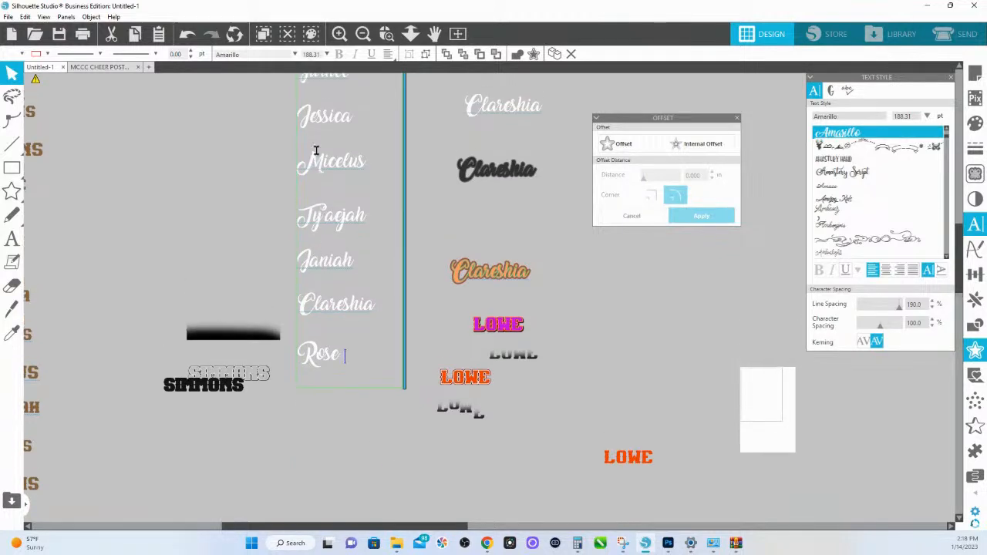
scroll(316, 146, up, 2)
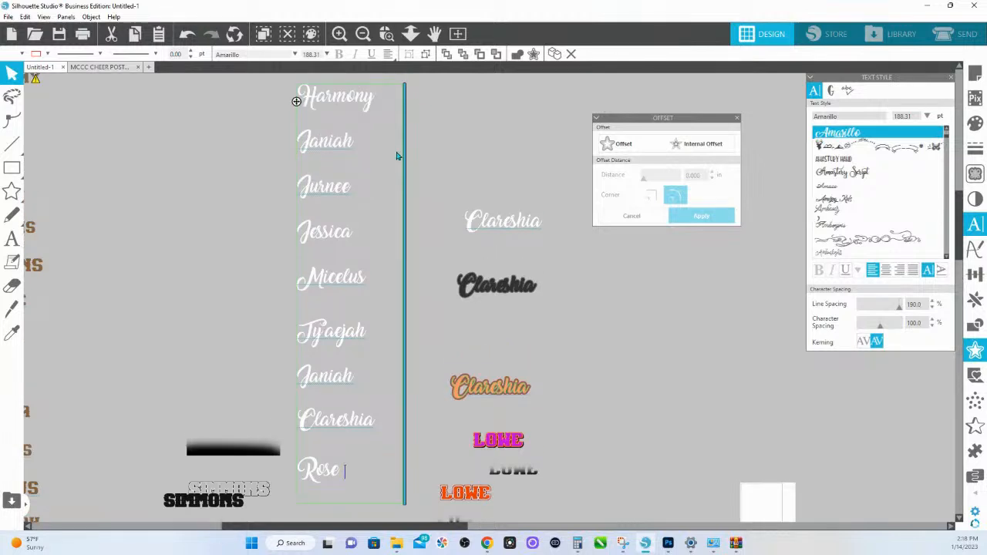
click(370, 277)
shift+click(298, 285)
key(BackSpace)
key(BackSpace)
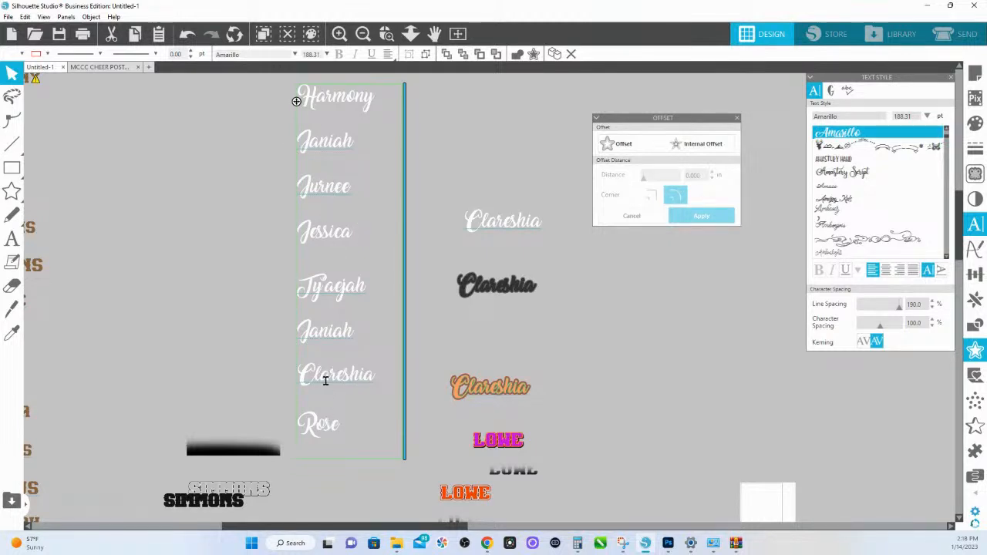
- Duplicate the brown block-letter name list and place the copy beside the original
click(201, 253)
drag(111, 305, 424, 328)
click(411, 34)
drag(409, 95, 357, 175)
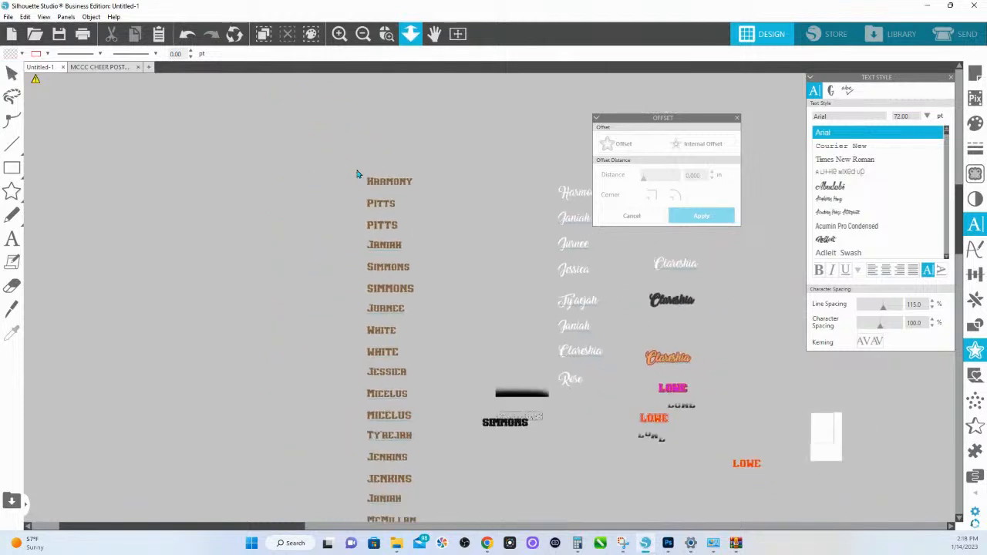
click(383, 187)
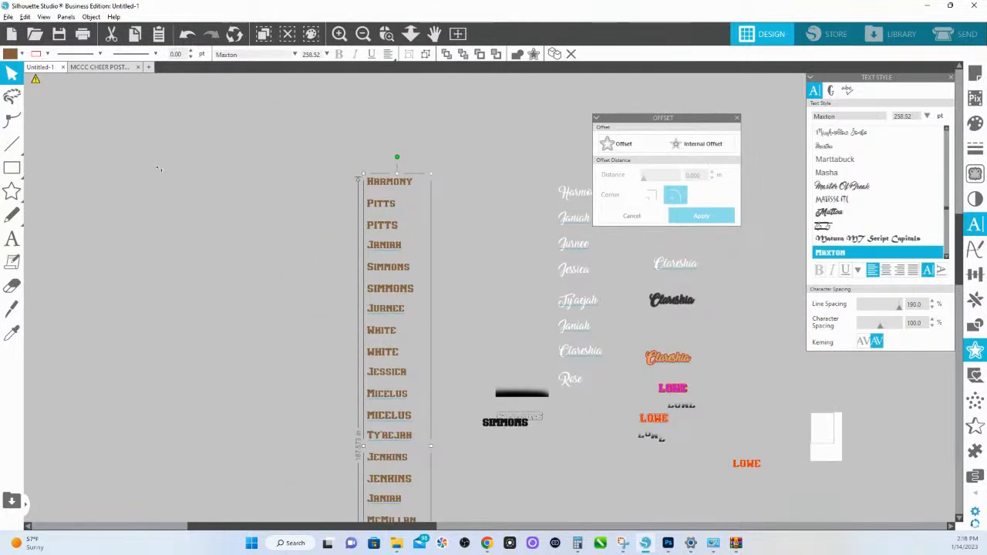
drag(158, 169, 213, 199)
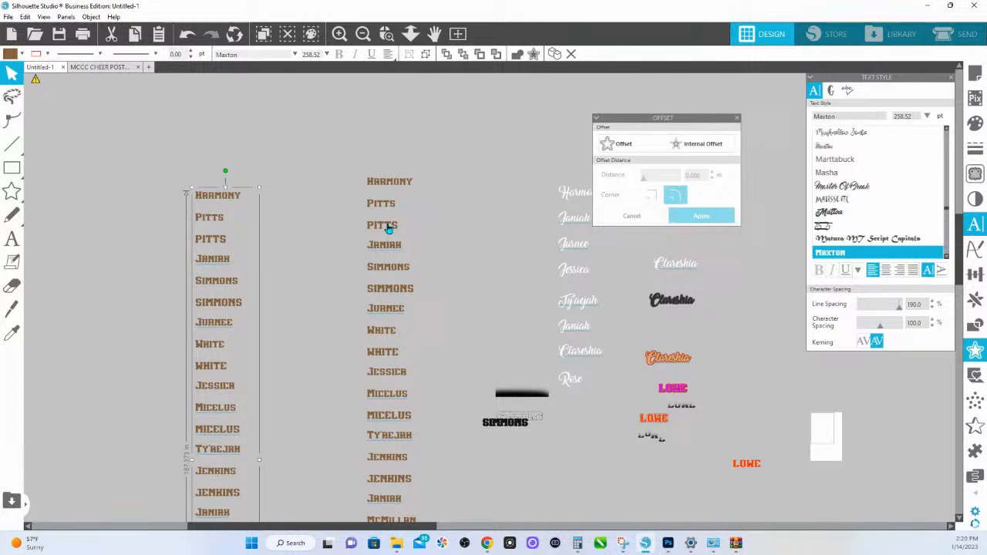
- Reduce the first three entries of the block-letter list nearest the script list to uppercase last names, removing the second's leading space
double_click(384, 188)
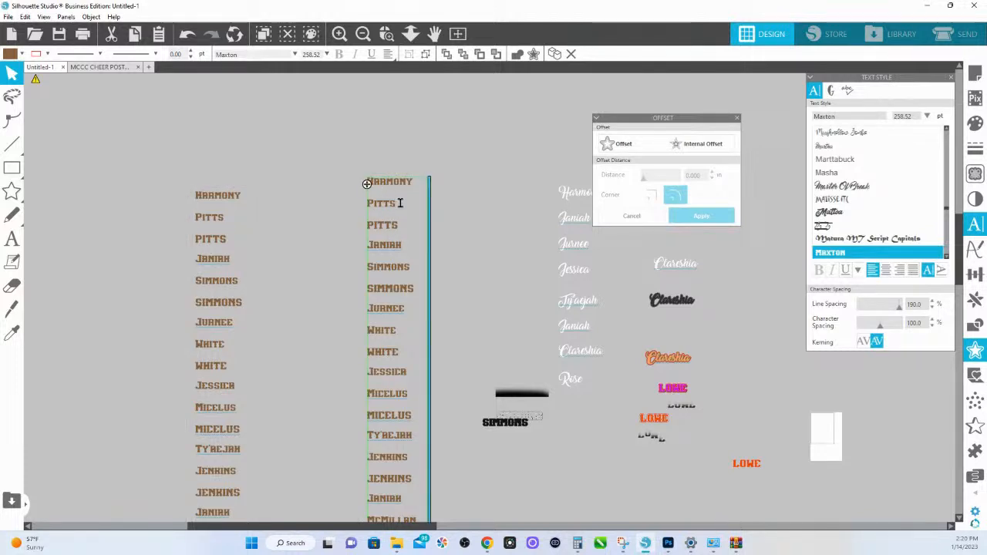
drag(399, 203, 357, 179)
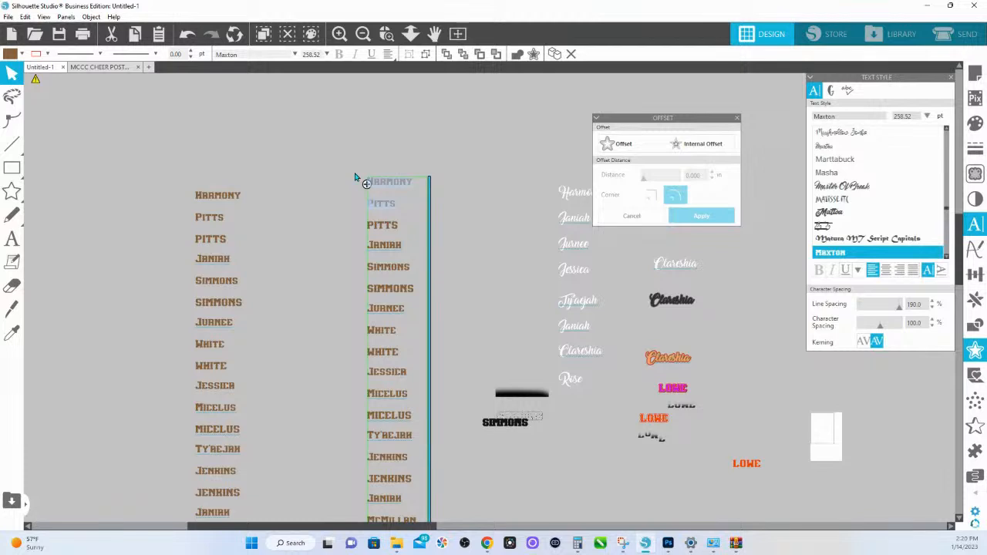
key(BackSpace)
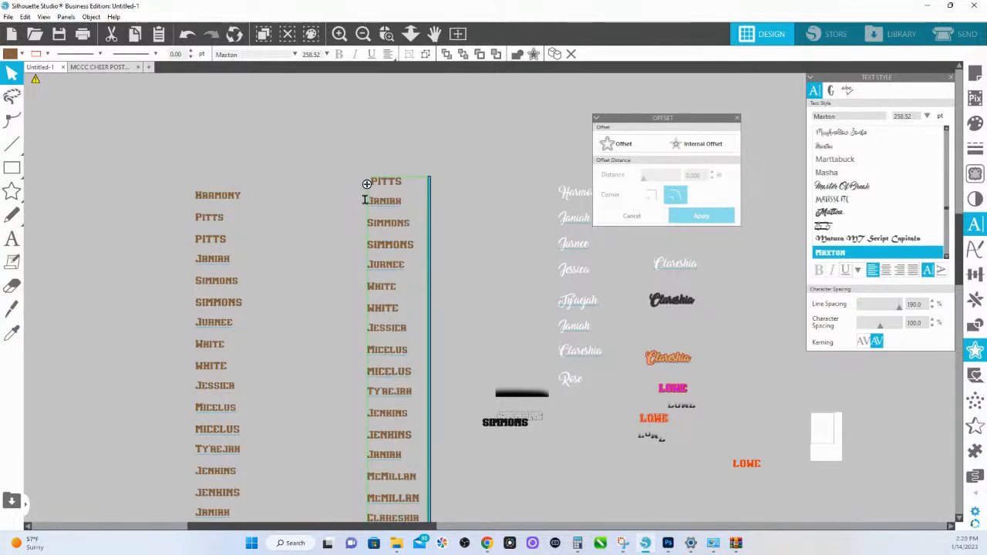
drag(411, 224, 365, 200)
key(BackSpace)
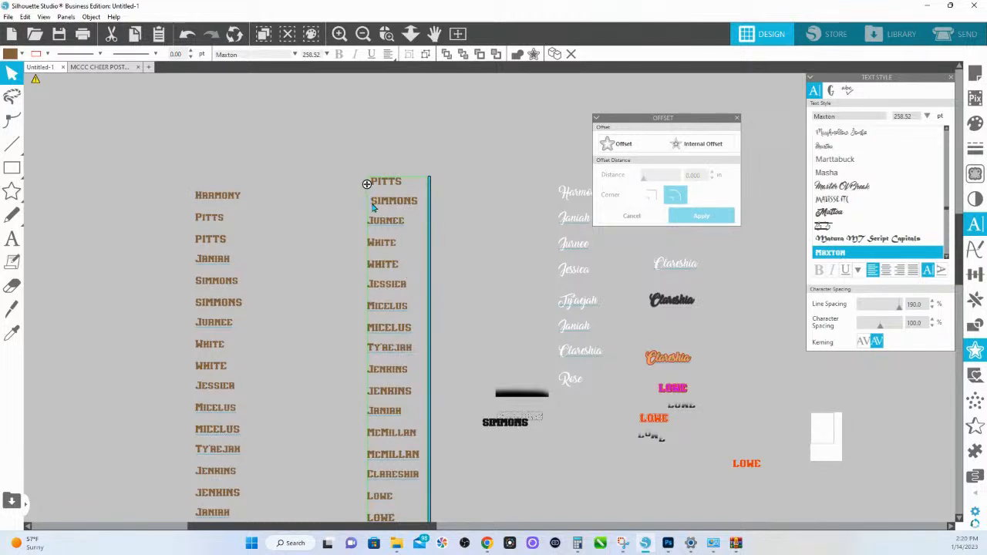
key(Delete)
key(Delete)
text(S)
drag(399, 244, 364, 224)
key(Delete)
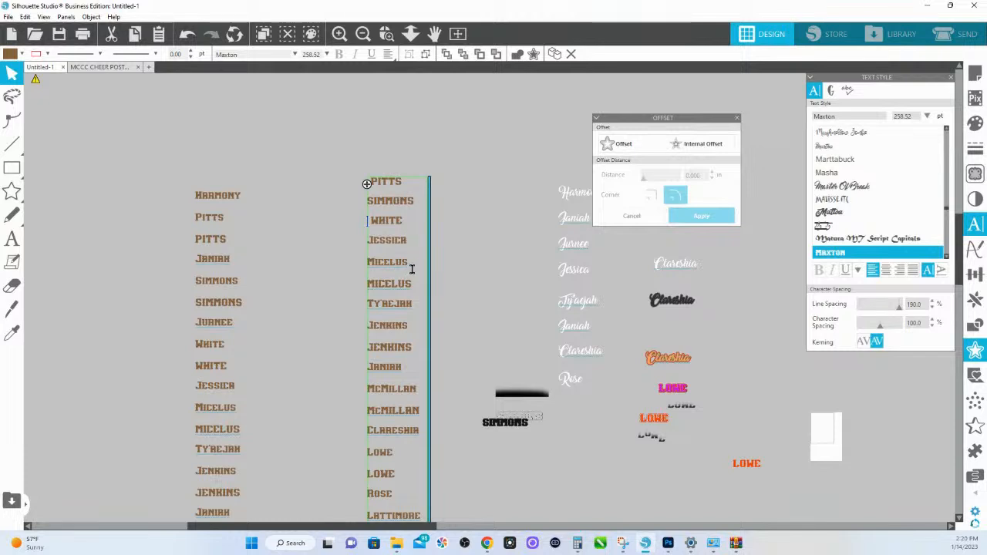
- Reduce the fourth, fifth and sixth entries of the duplicated block-letter list to uppercase last names by deleting their first-name and mixed-case lines
drag(413, 265, 365, 244)
key(BackSpace)
drag(412, 286, 364, 267)
key(BackSpace)
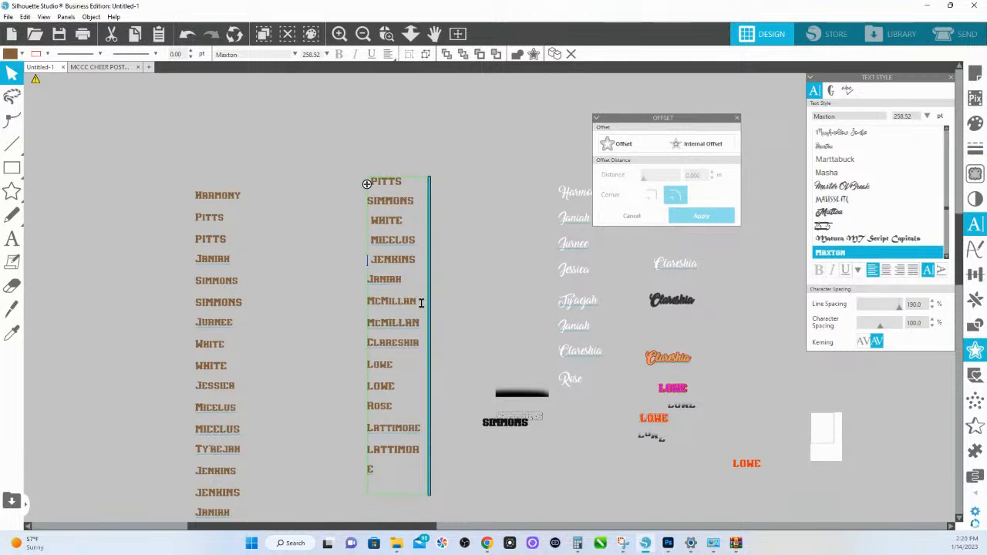
drag(420, 303, 368, 284)
key(BackSpace)
- Reduce the last two entries to uppercase last names and widen the text box so the final last name fits on one line
click(406, 322)
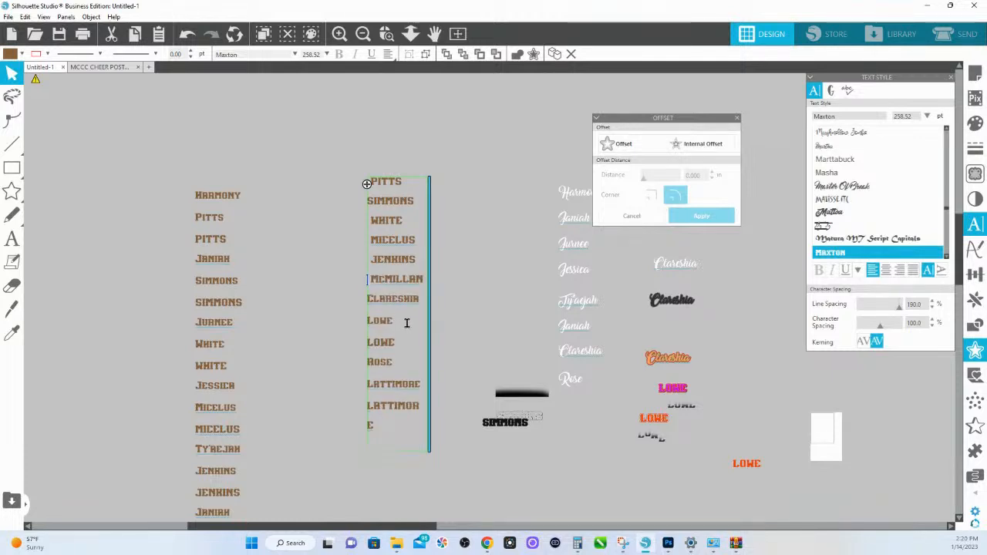
shift+click(362, 299)
key(BackSpace)
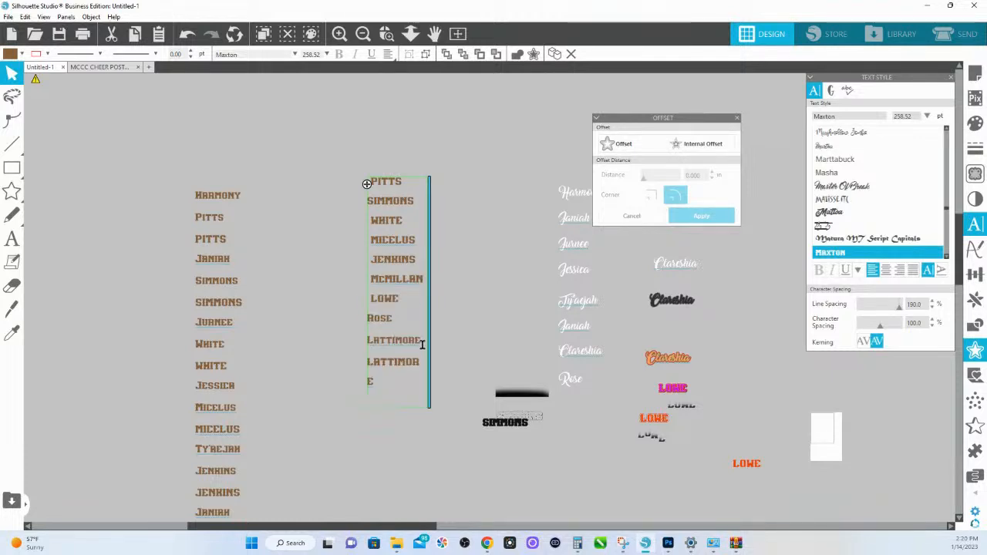
shift+click(423, 344)
key(BackSpace)
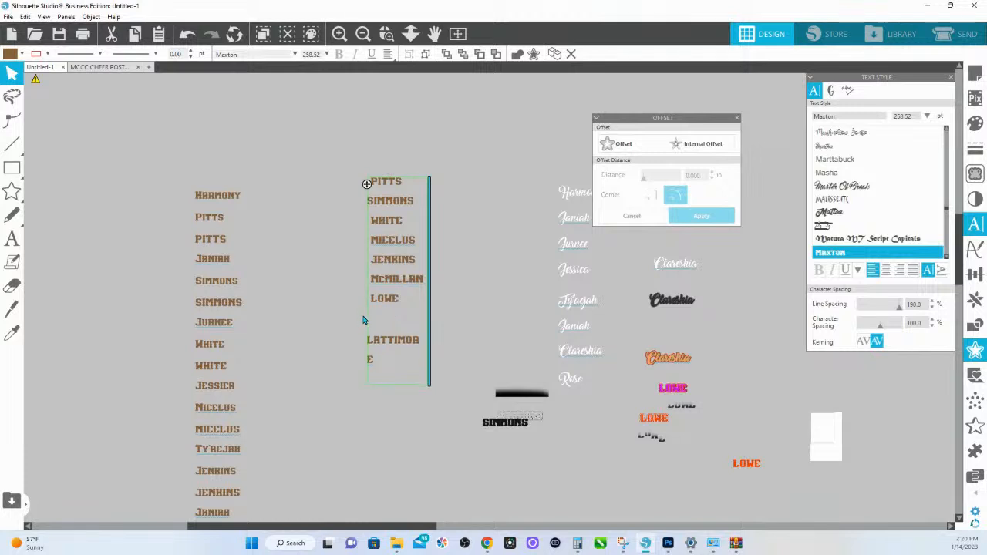
drag(431, 309, 457, 307)
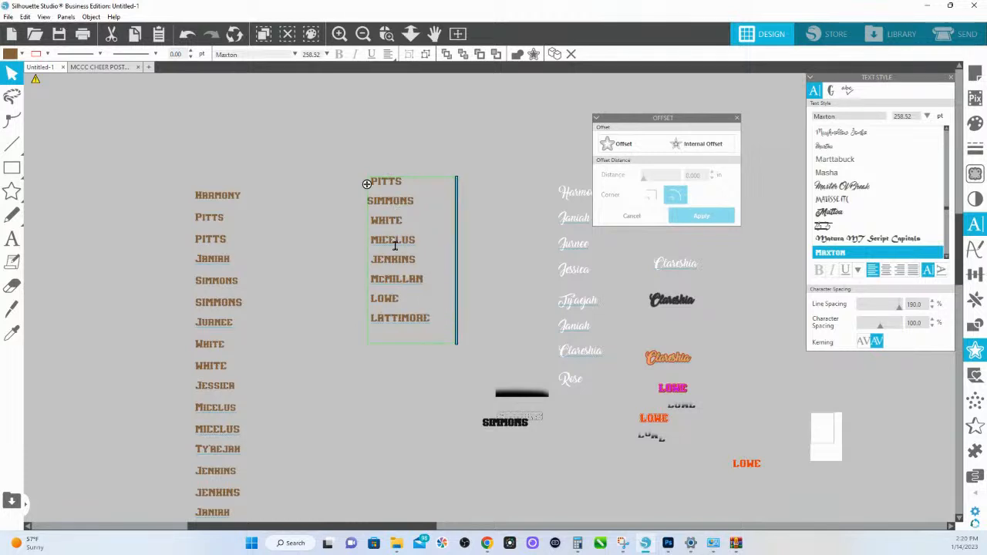
click(403, 140)
click(394, 183)
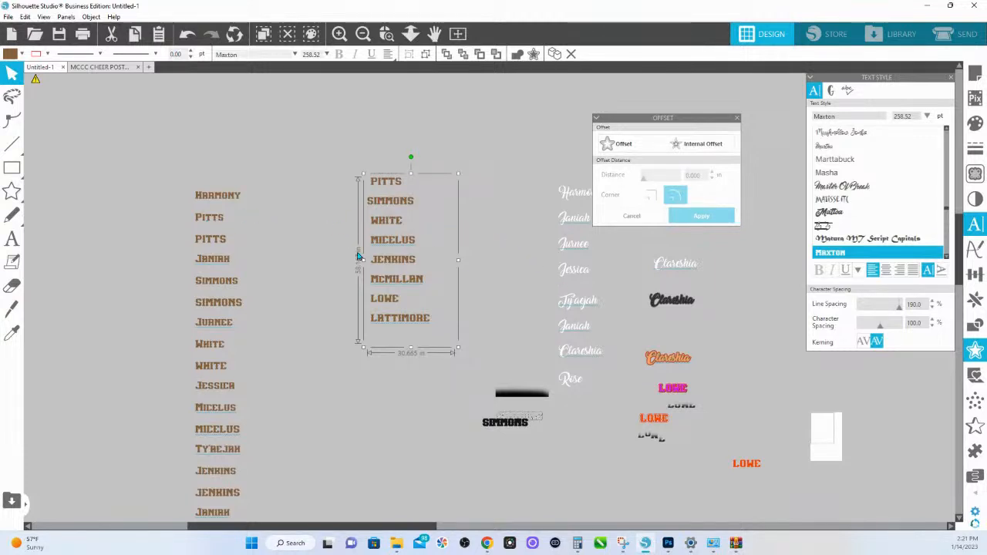
- Start saving the design with the file name MCC Senior Chherleader Names 2023
click(9, 17)
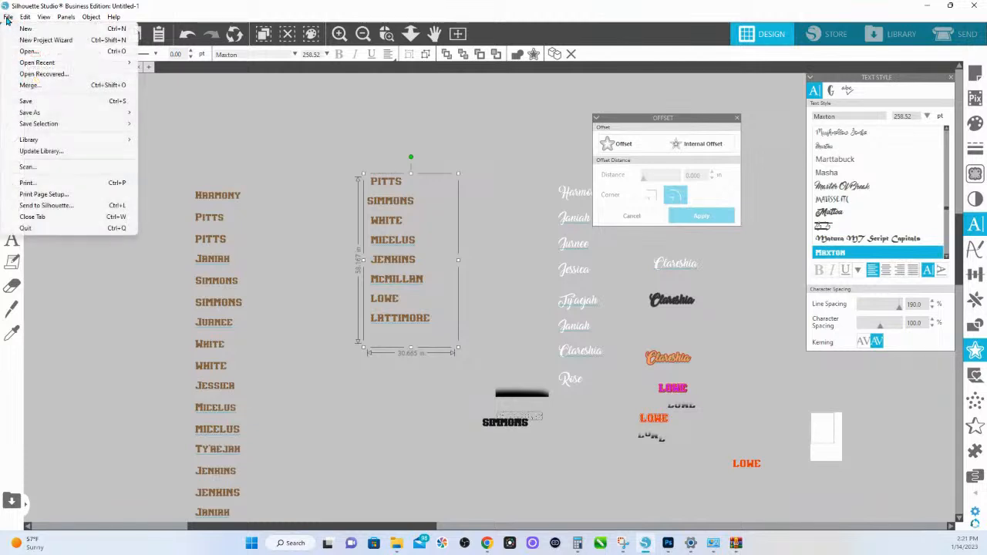
mouse_move(38, 112)
click(195, 118)
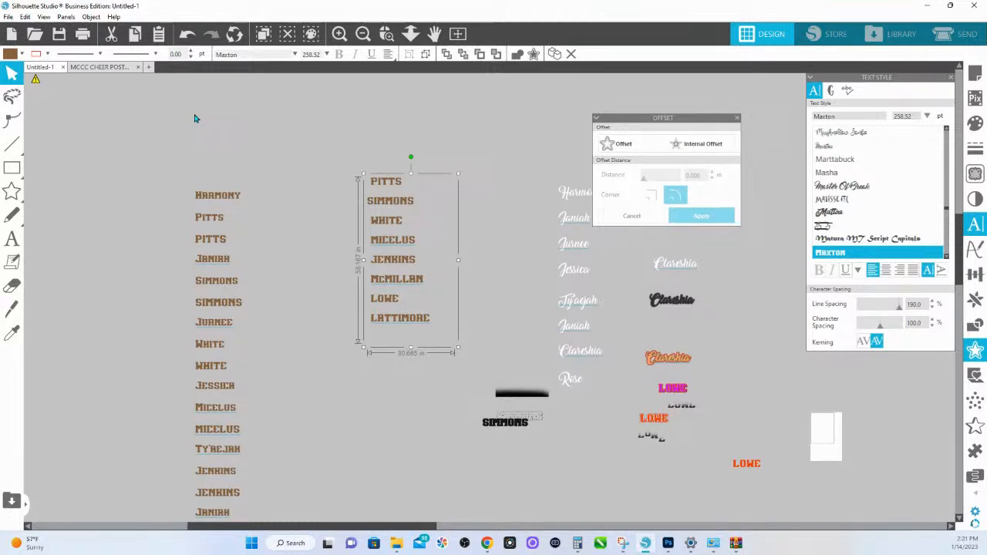
key(ctrl+s)
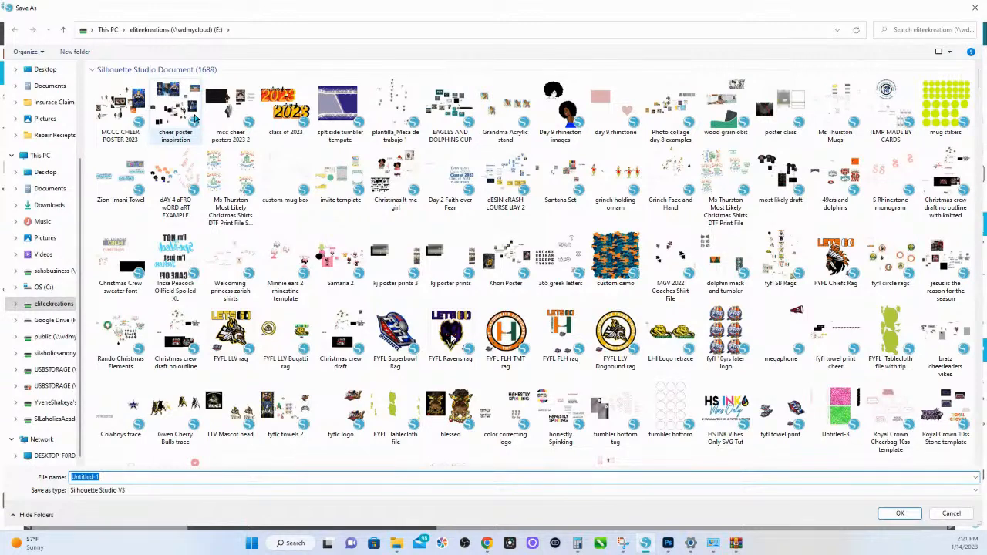
text(MCC Senior Chheerleader Names 2023)
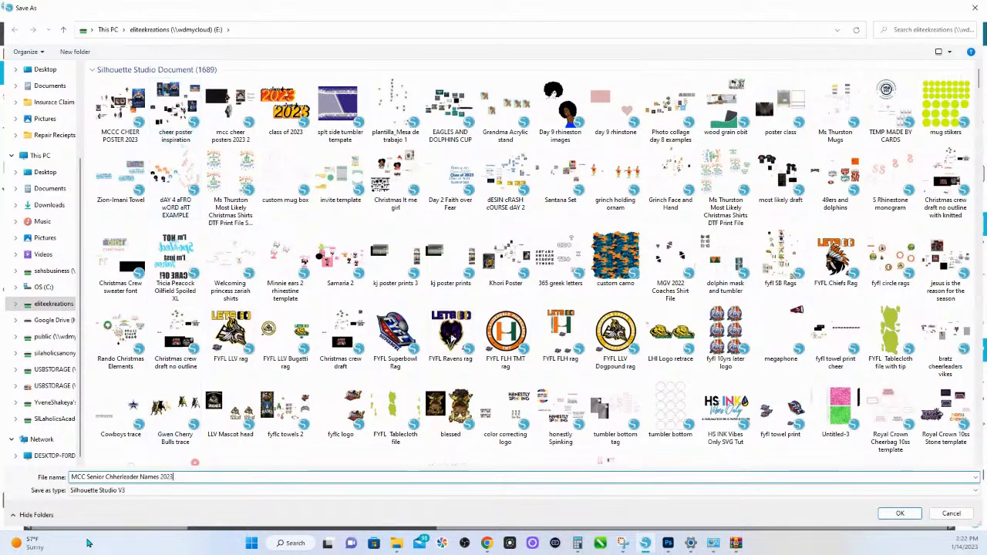
- Change the file name to MCC 2023 Senior Chherleaders Names and save the document
click(91, 477)
text(2023)
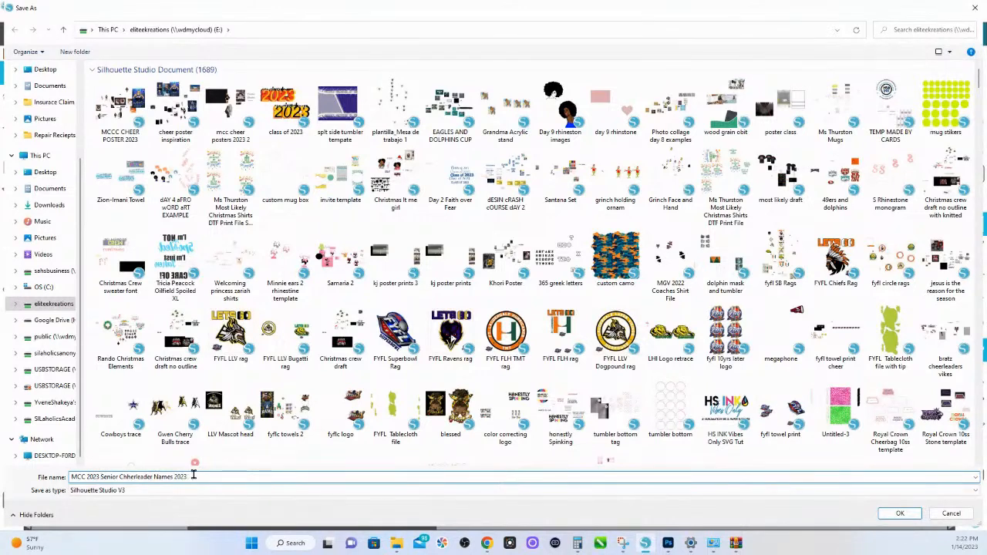
key(BackSpace)
key(BackSpace)
key(BackSpace)
click(155, 477)
text(s)
click(898, 514)
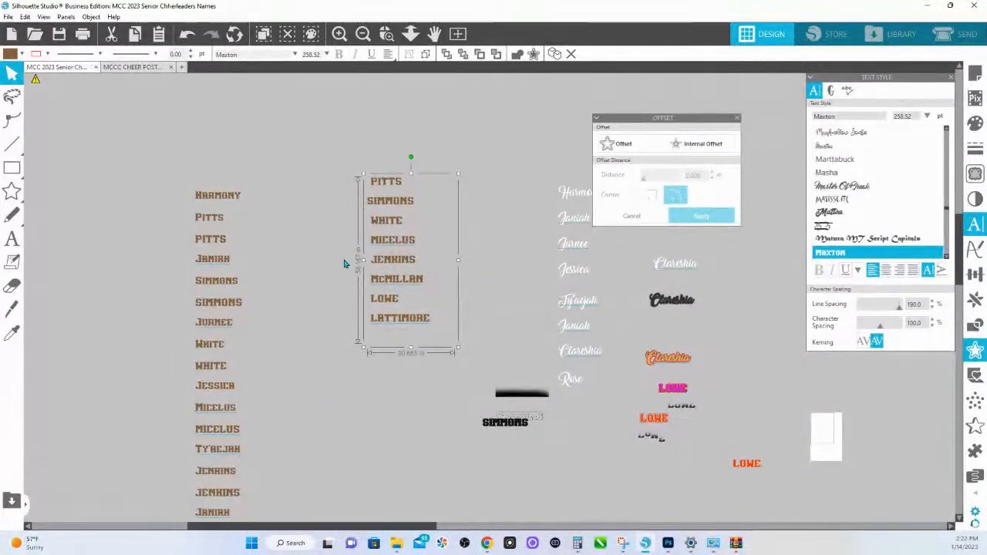
- Ungroup the uppercase last-name list into letters and regroup the letters of the first and second last names separately
right_click(394, 201)
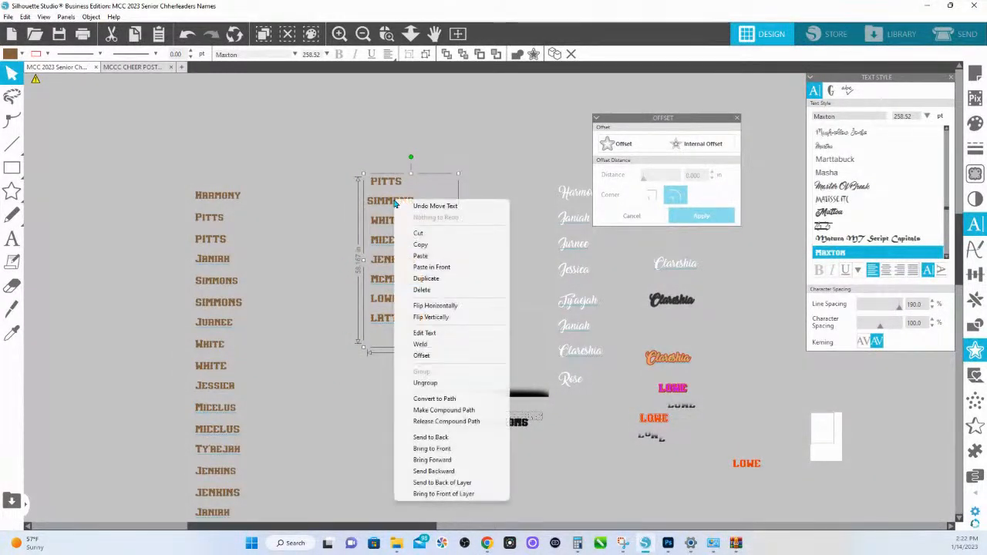
click(450, 383)
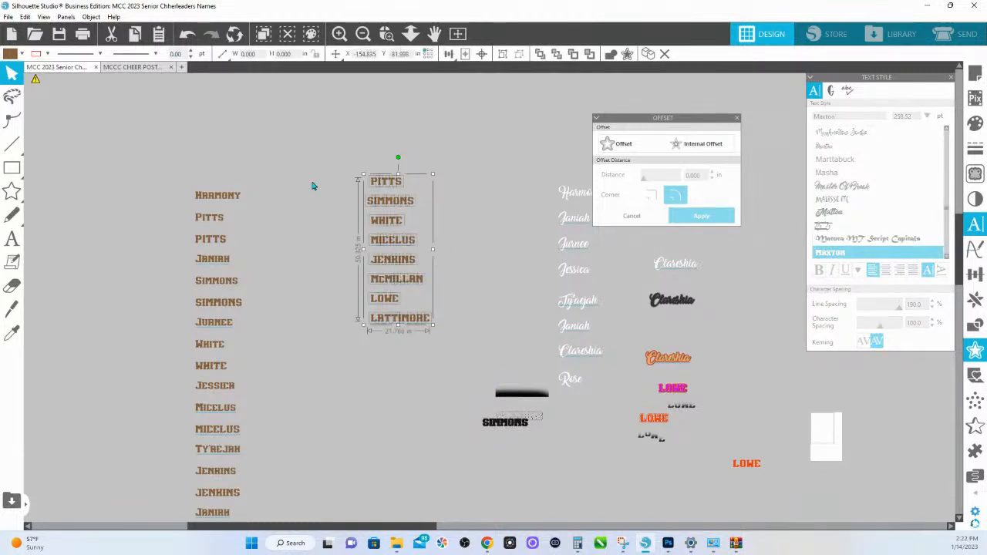
click(370, 167)
click(405, 184)
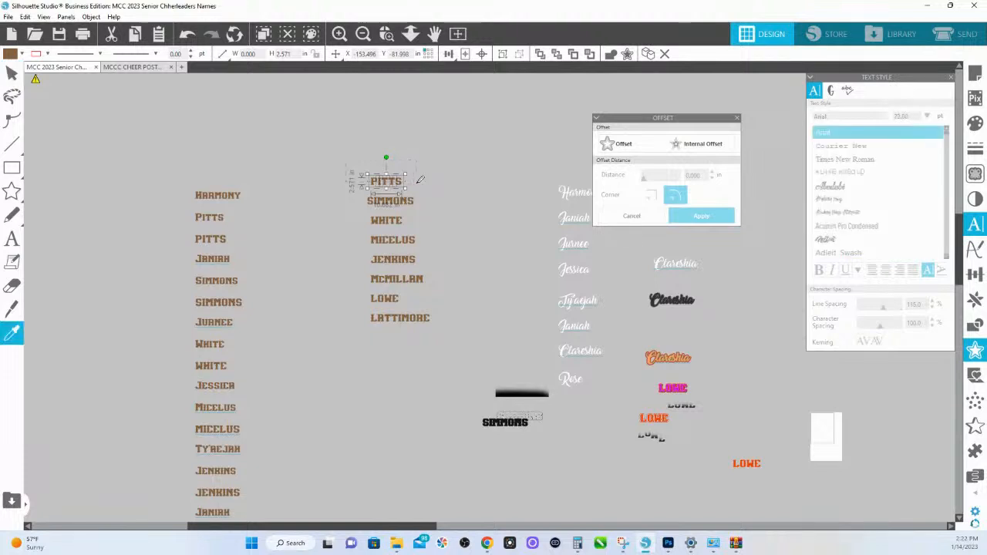
key(ctrl+g)
drag(438, 210, 352, 200)
key(ctrl+g)
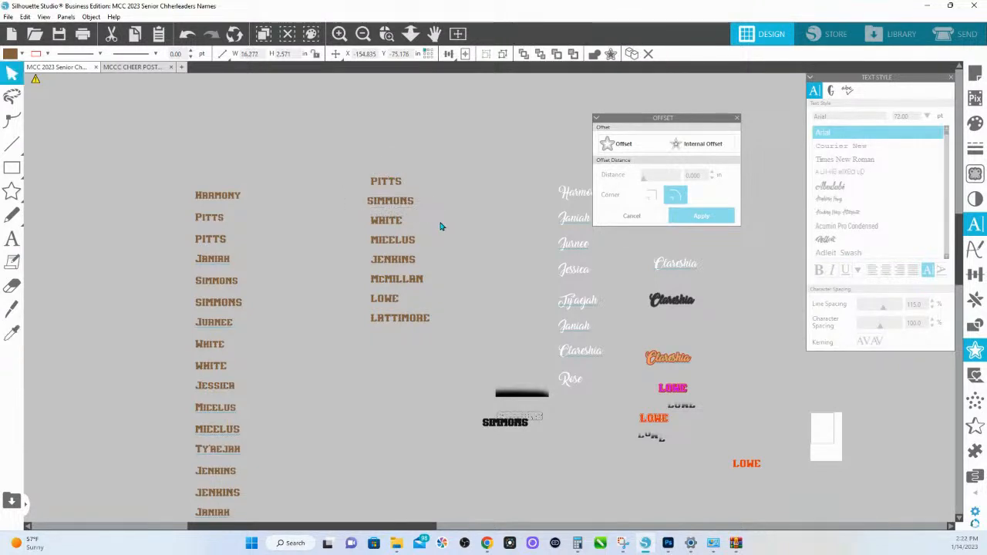
- Group the letters of the third, fourth and fifth last names, each as its own object
drag(440, 225, 357, 220)
key(ctrl+g)
drag(448, 244, 342, 240)
key(ctrl+g)
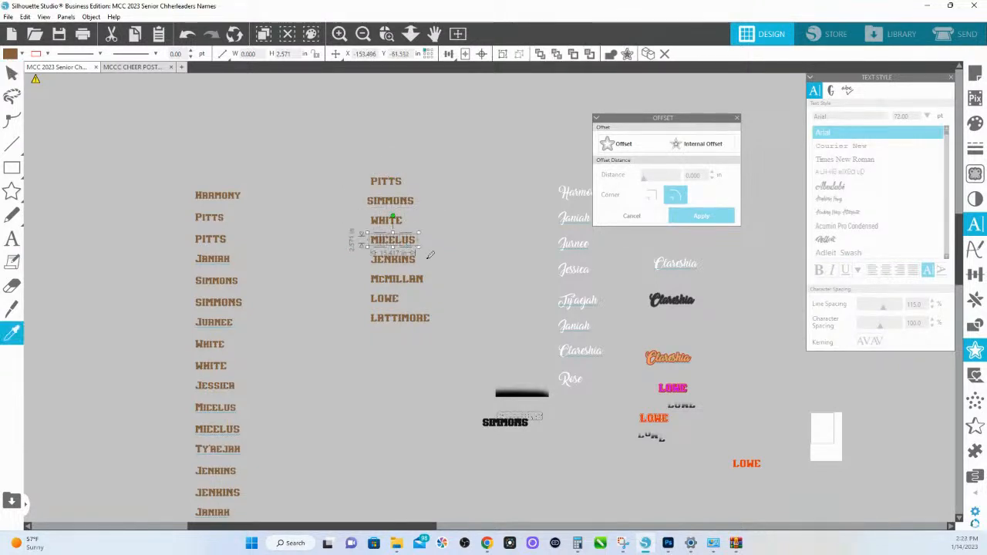
drag(412, 262, 340, 264)
key(ctrl+g)
- Group the letters of the sixth, seventh and eighth last names, each as its own object
drag(432, 282, 350, 276)
key(ctrl+g)
drag(412, 303, 353, 294)
key(ctrl+g)
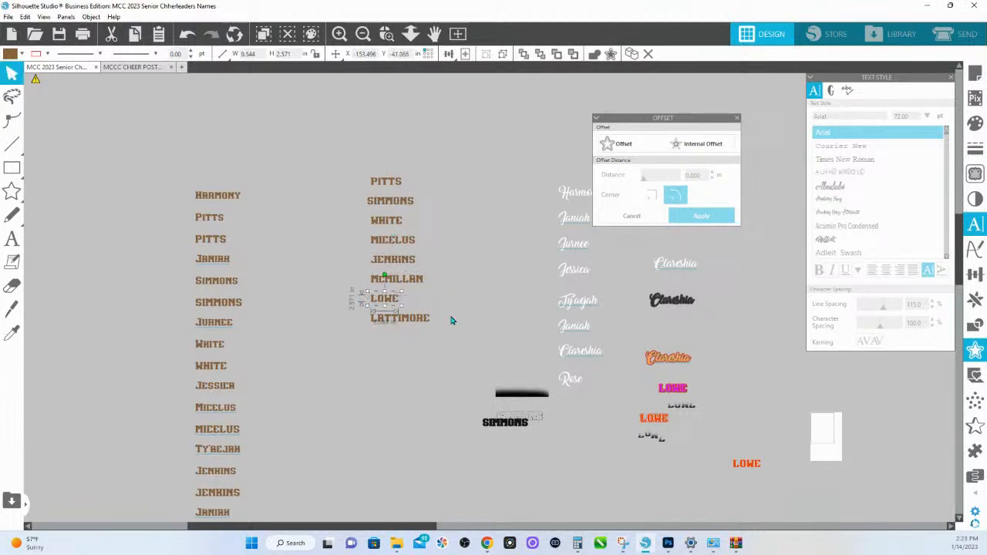
drag(450, 321, 347, 318)
key(ctrl+g)
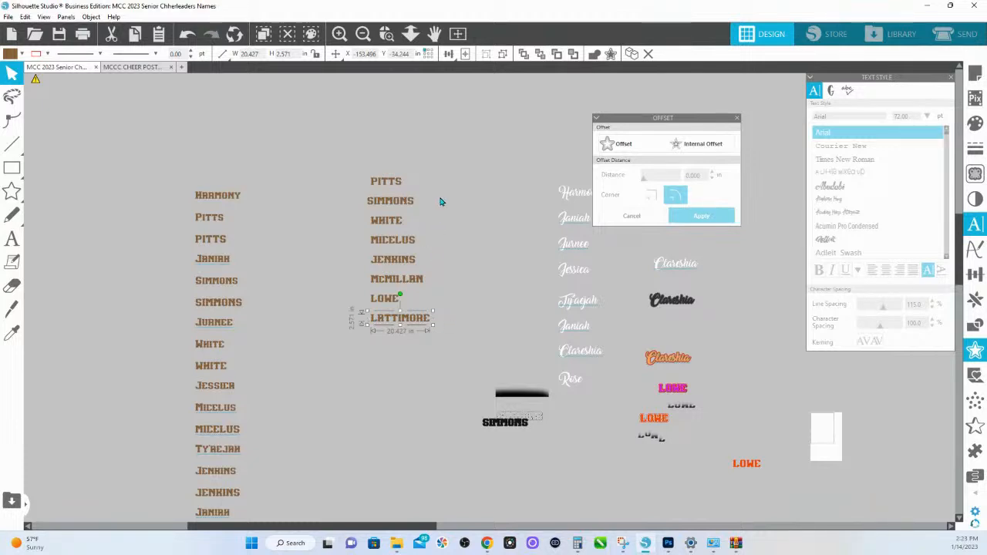
right_click(391, 186)
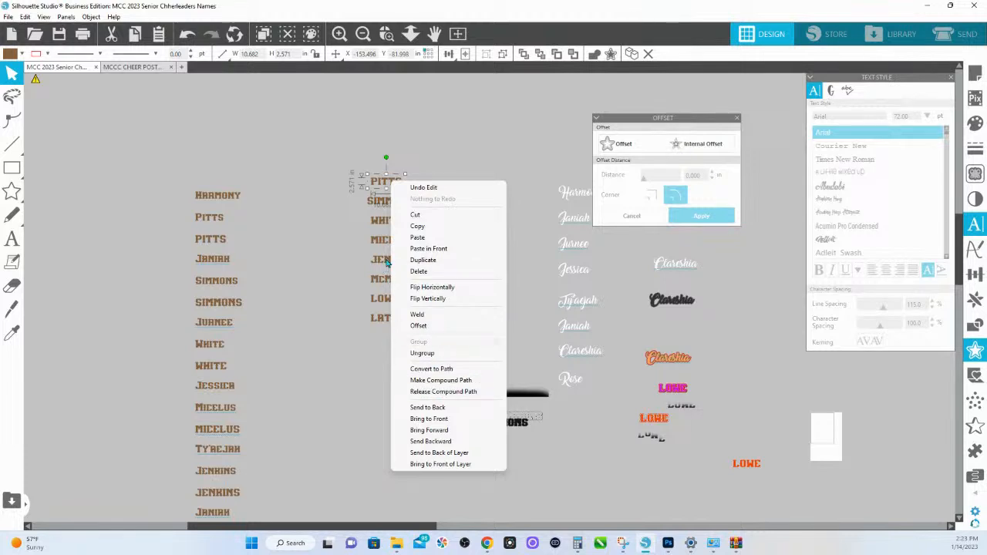
click(363, 154)
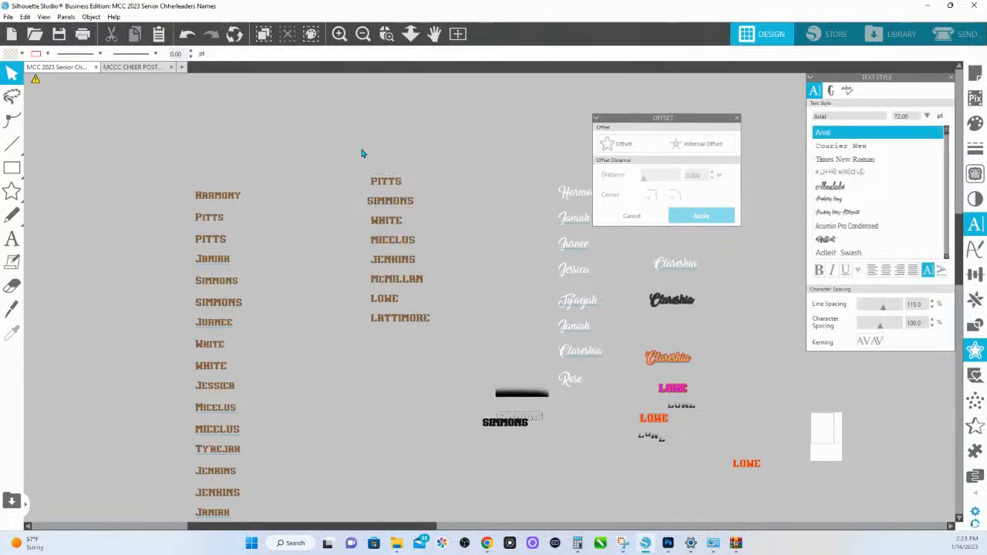
- Add a 0.05 in rounded-corner offset around all eight uppercase last names
drag(363, 154, 446, 353)
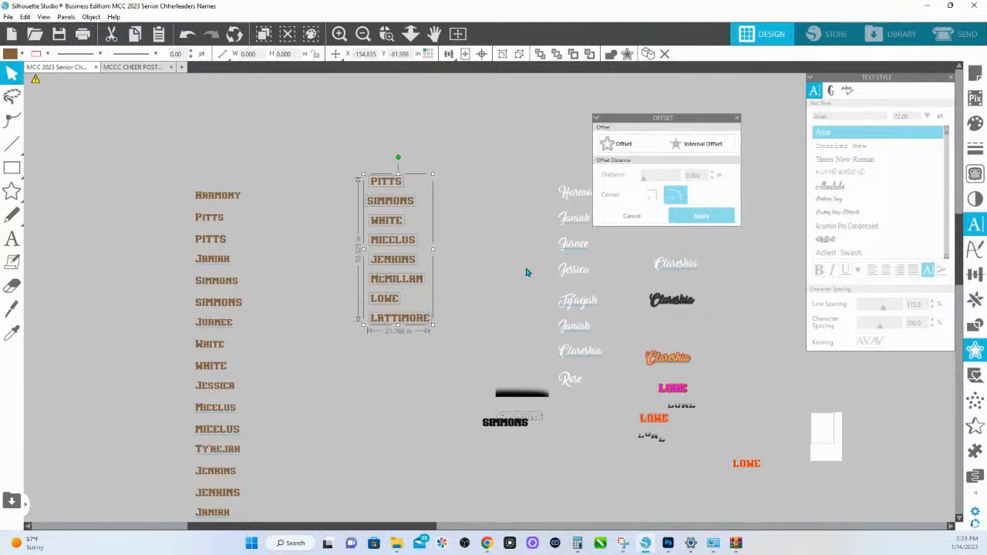
click(615, 149)
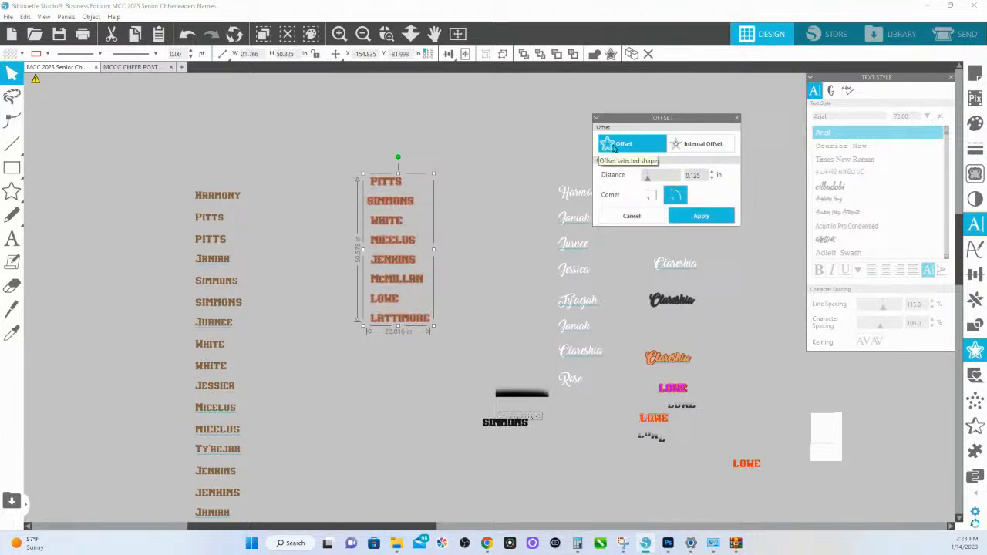
drag(701, 176, 671, 179)
text(.05)
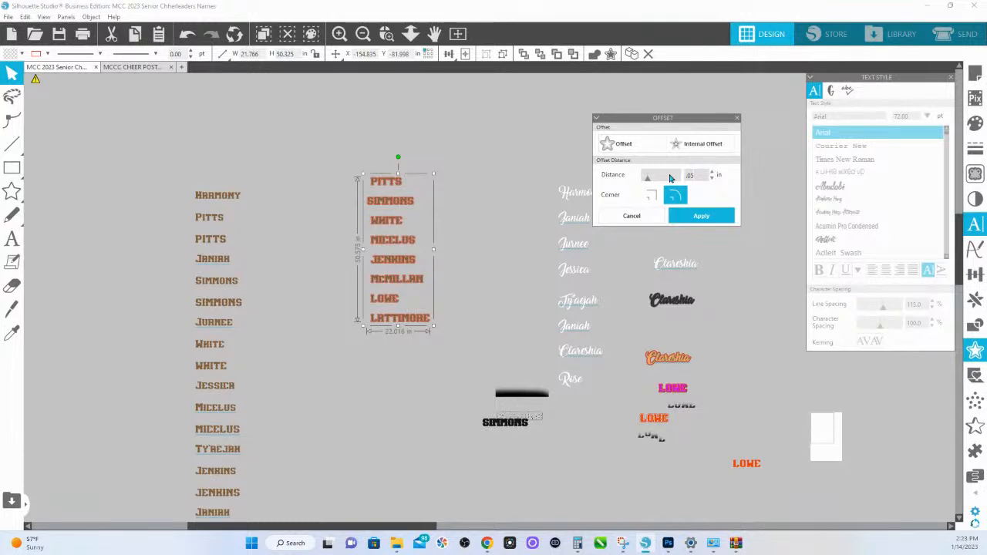
key(Return)
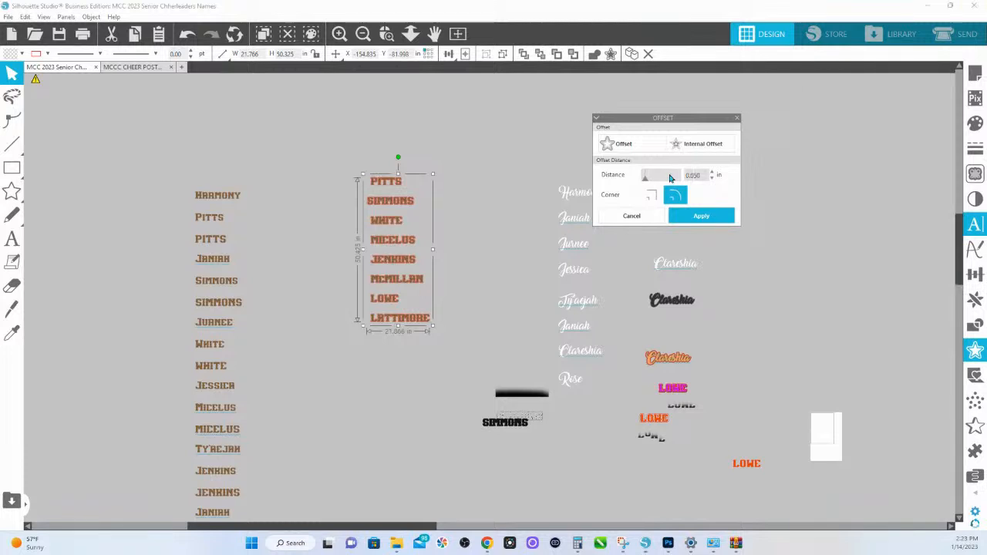
- Fill the new last-name offsets with blue and inspect the border around the first last name up close
click(975, 131)
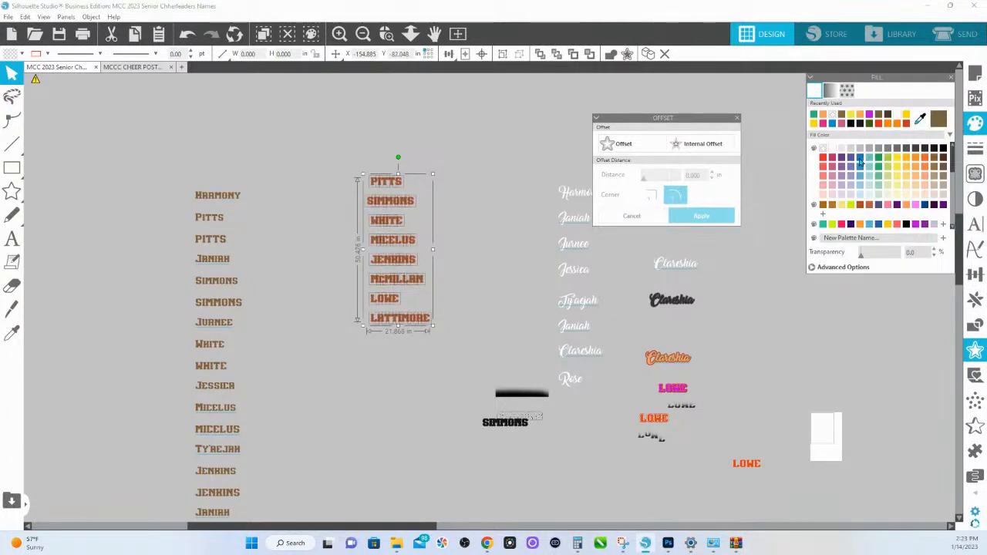
click(860, 158)
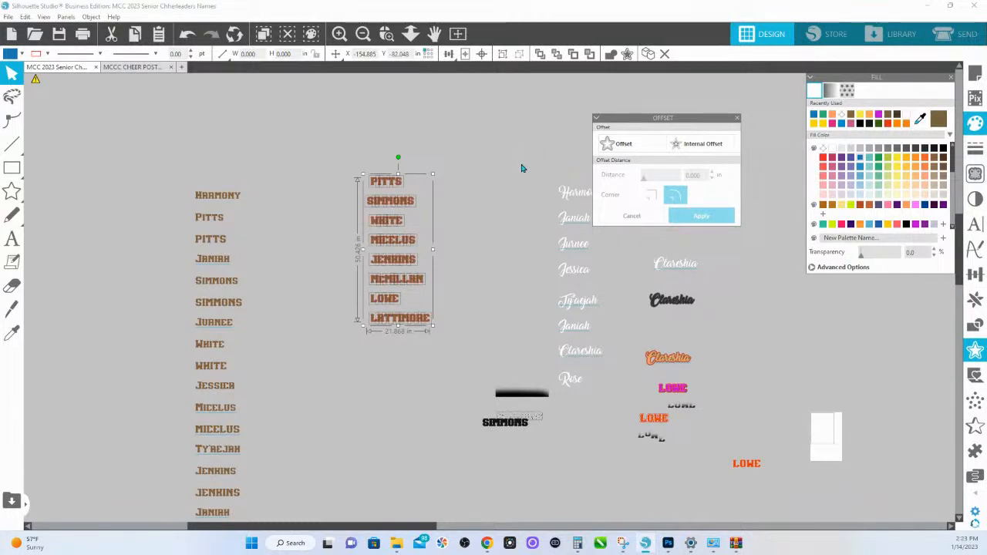
click(461, 170)
click(386, 33)
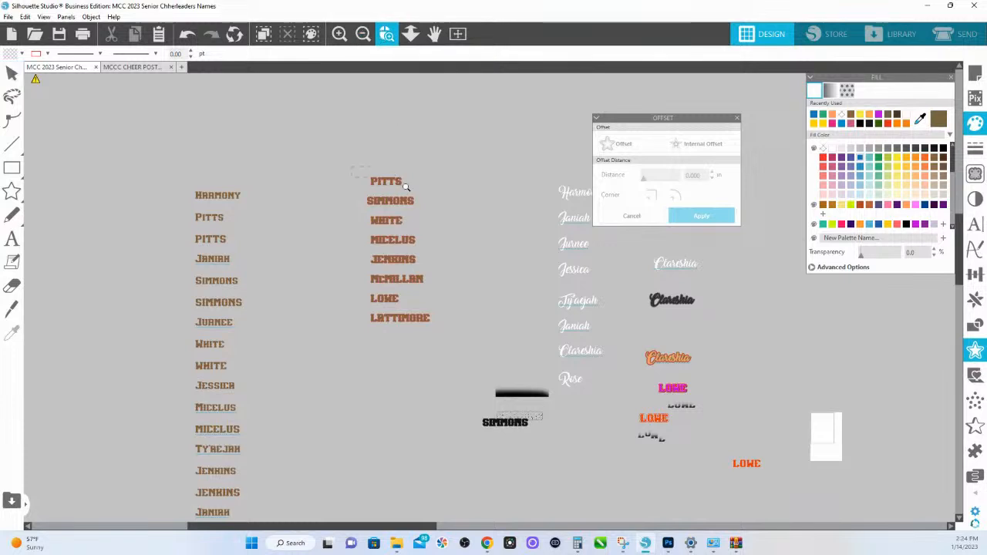
drag(406, 187, 407, 187)
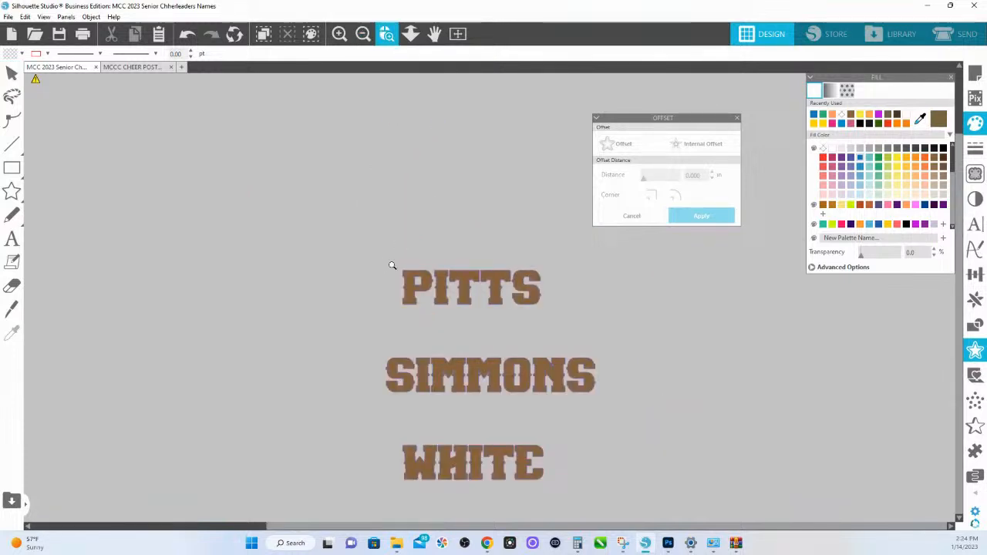
drag(392, 265, 650, 342)
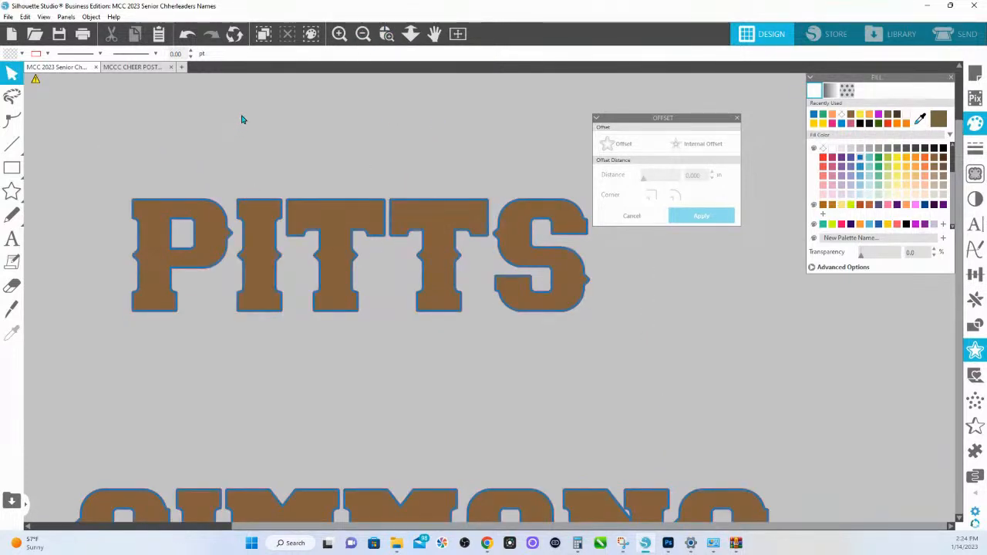
- Try another 0.05 in offset on the brown letters of the first last name, then delete it
click(311, 206)
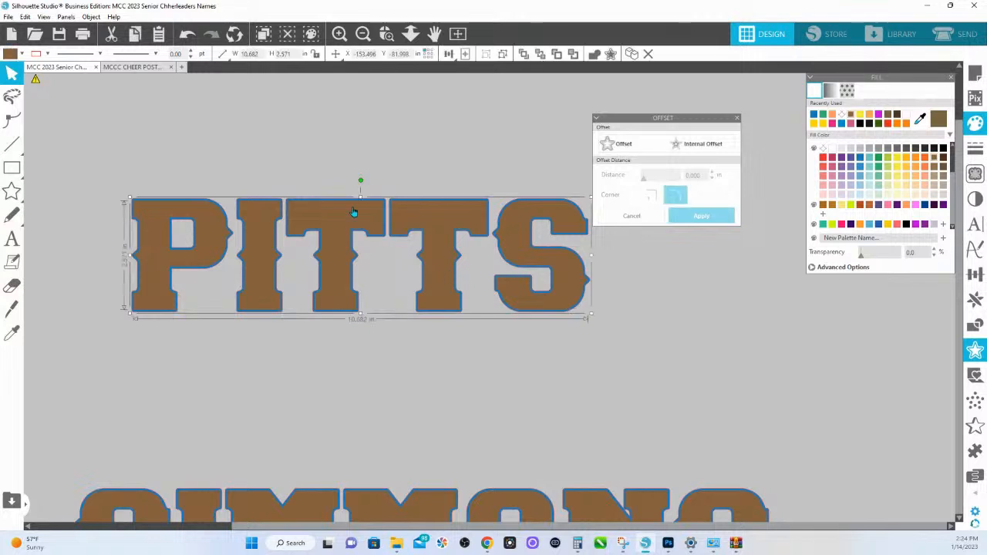
click(618, 144)
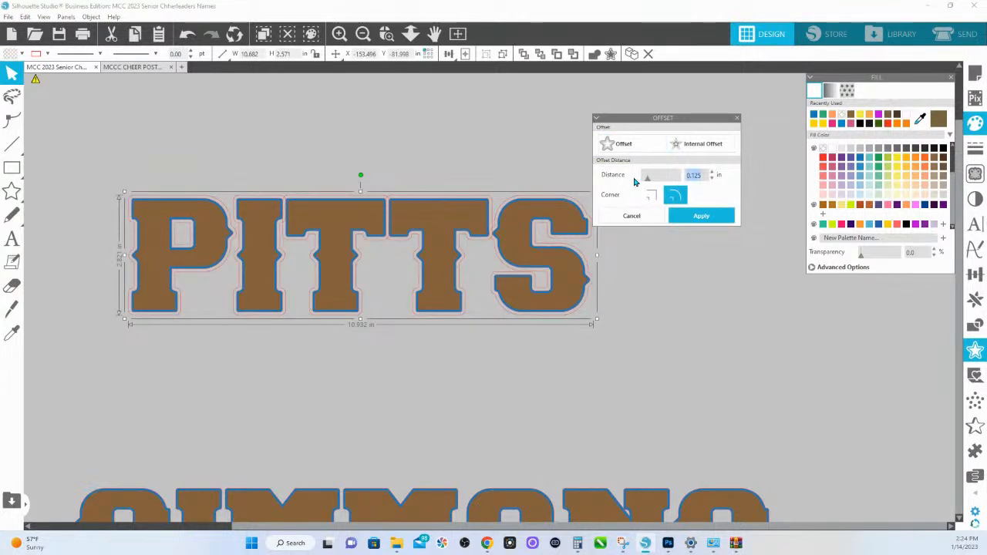
text(.05)
key(Return)
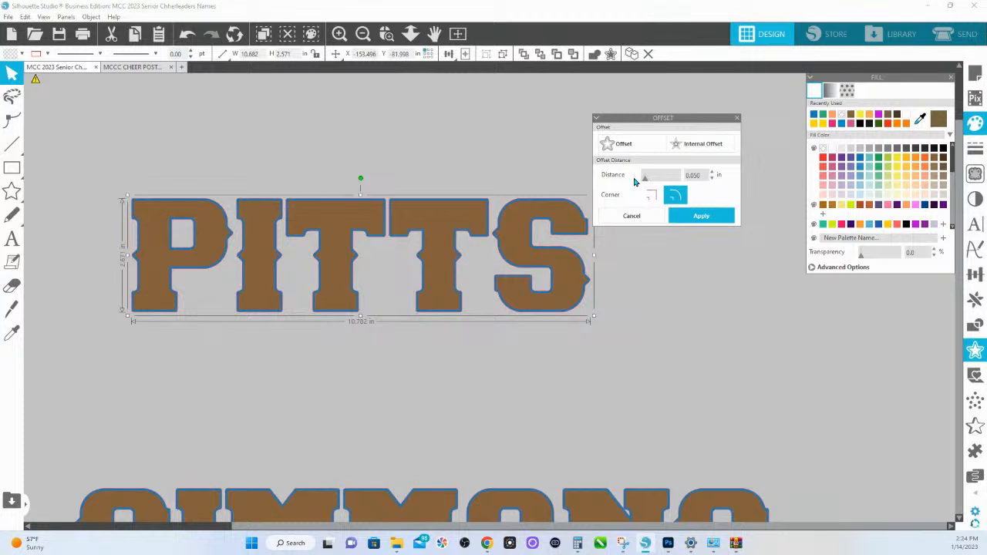
key(Delete)
click(413, 34)
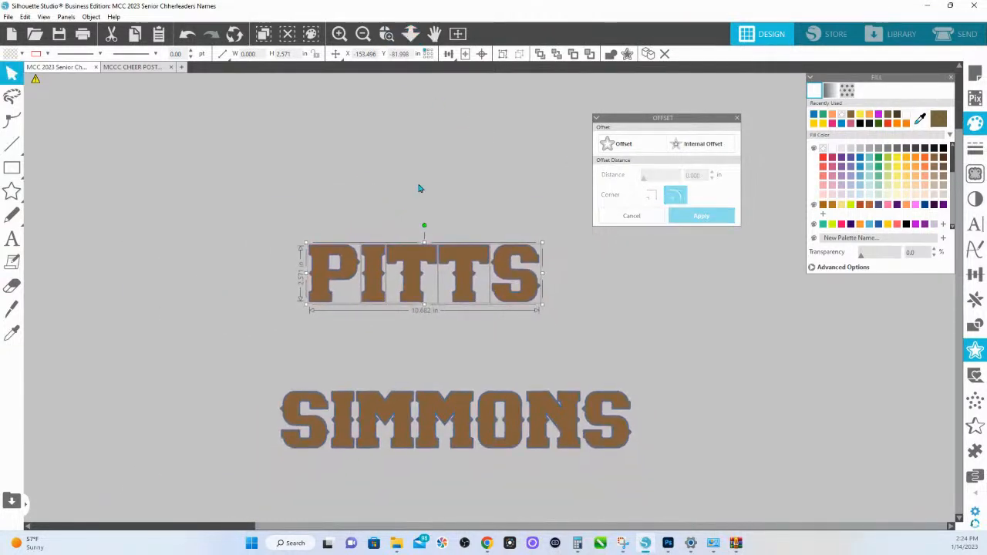
mouse_move(339, 254)
mouse_down()
mouse_move(346, 278)
mouse_move(347, 258)
mouse_up()
- Undo the trial offset changes on the first last name
key(ctrl+z)
key(ctrl+z)
key(ctrl+z)
key(ctrl+z)
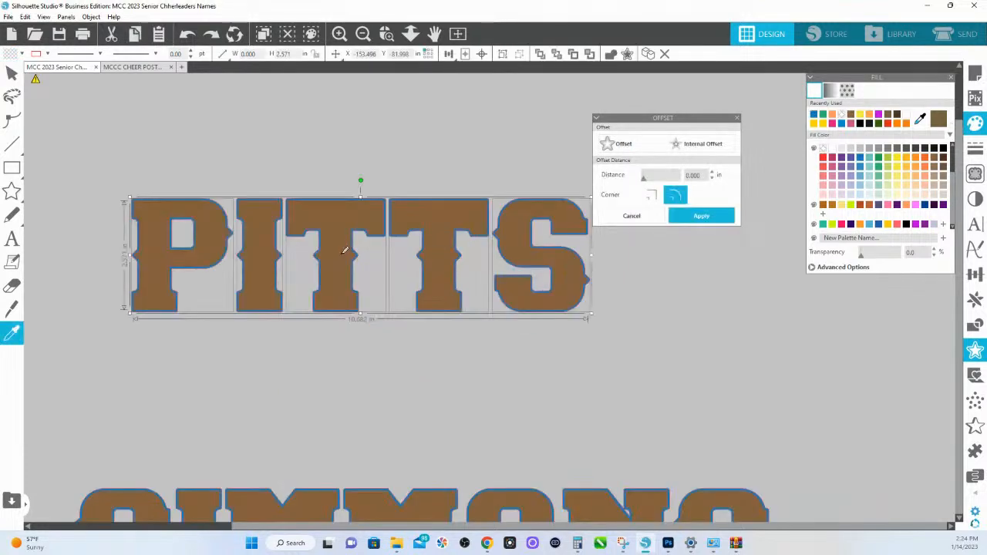
key(ctrl+z)
key(ctrl+z)
key(ctrl+z)
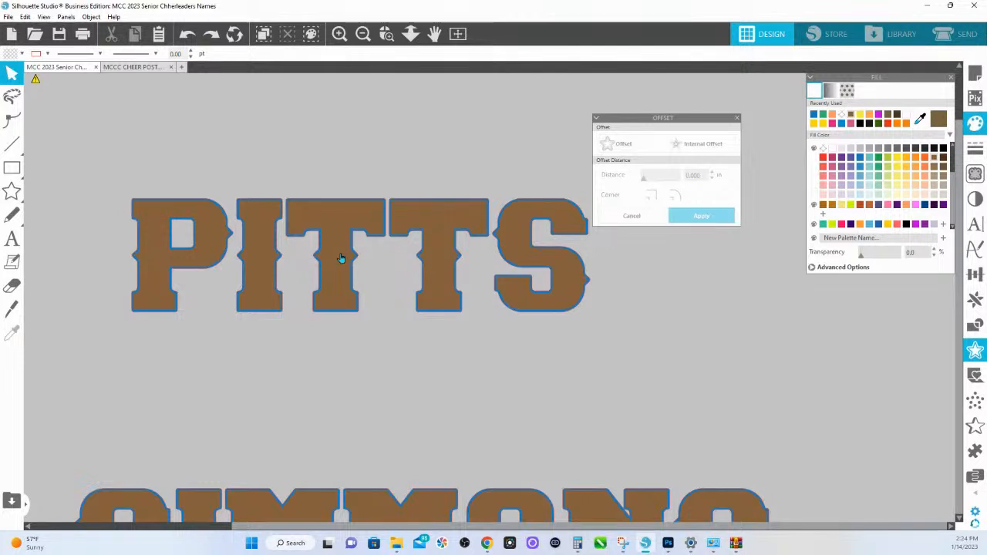
- Select the first uppercase last name together with its blue offset border
click(410, 36)
drag(401, 251, 406, 131)
scroll(441, 187, down, 4)
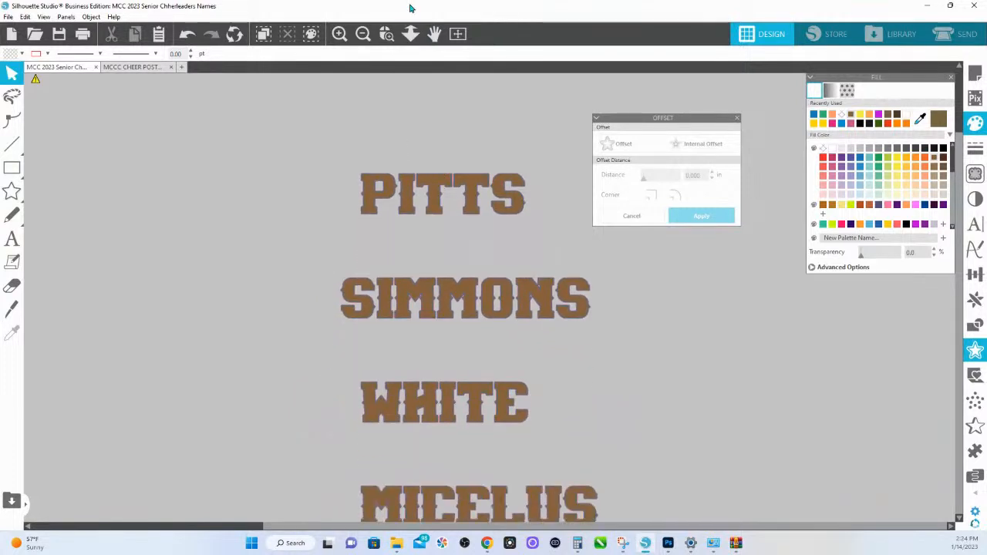
click(410, 35)
drag(430, 251, 426, 139)
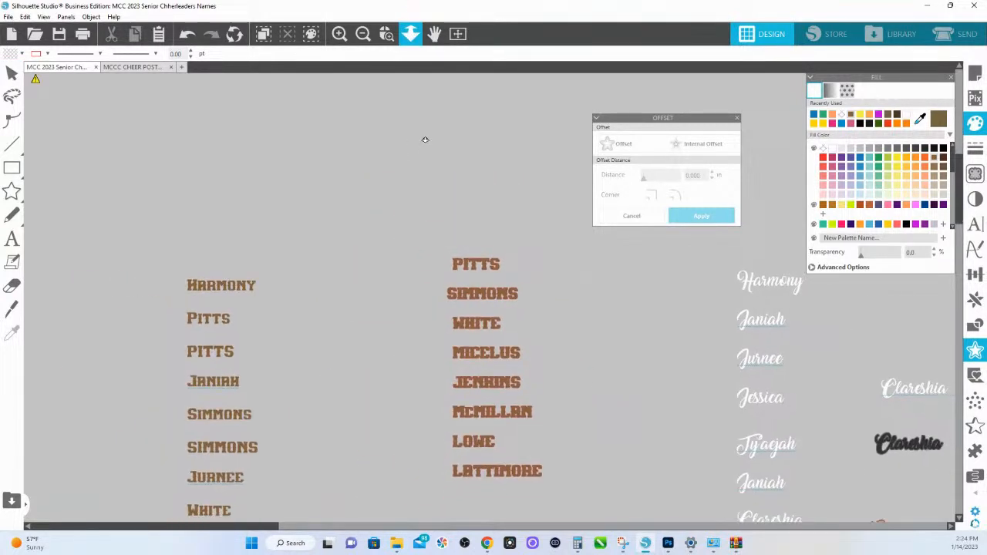
drag(442, 380, 438, 366)
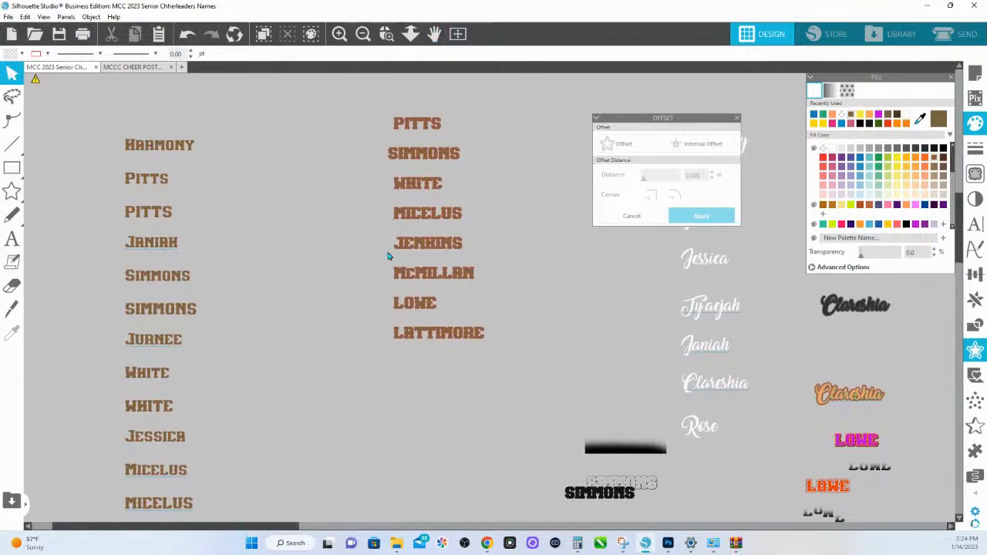
scroll(388, 256, up, 1)
click(420, 152)
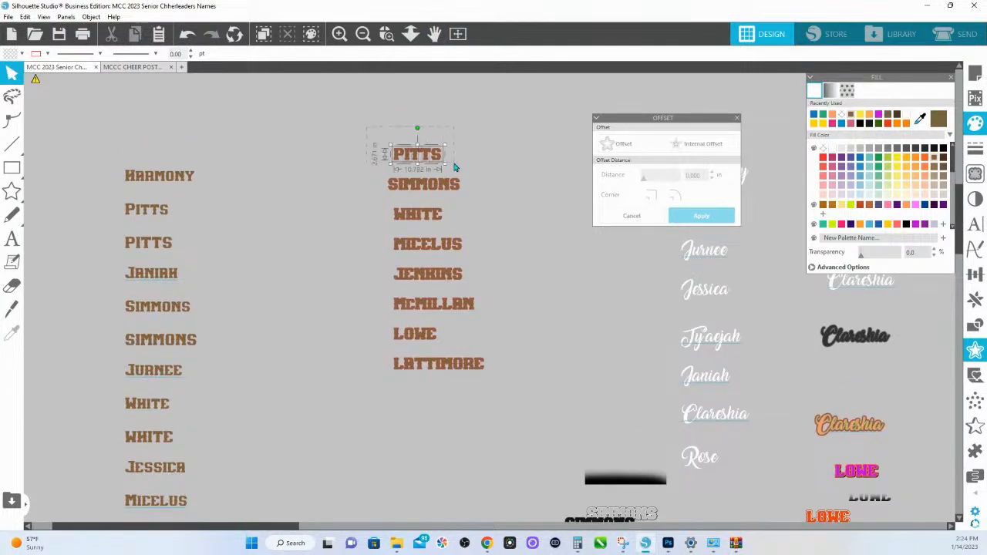
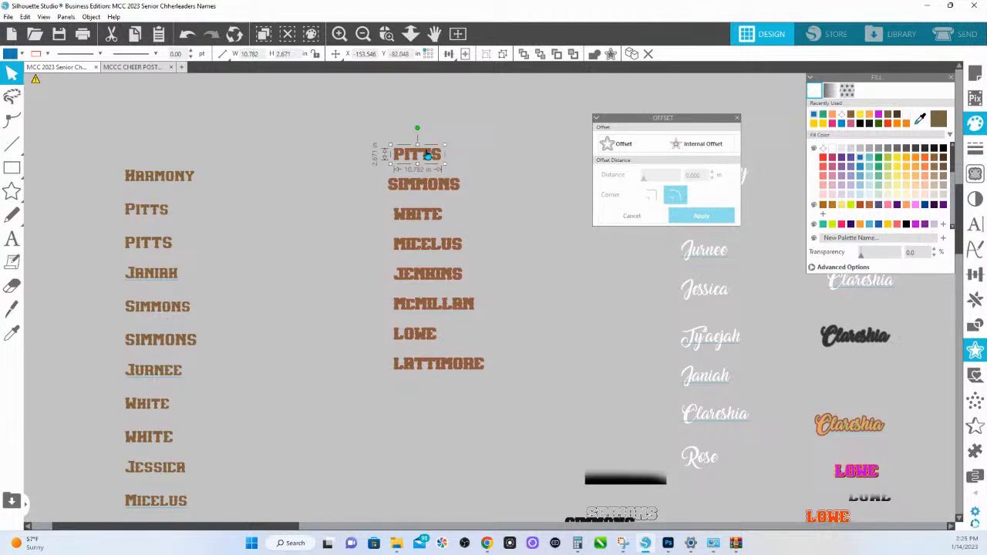
- Add a 0.085 in offset with sharp corners to the first uppercase last name and fill it yellow
click(624, 145)
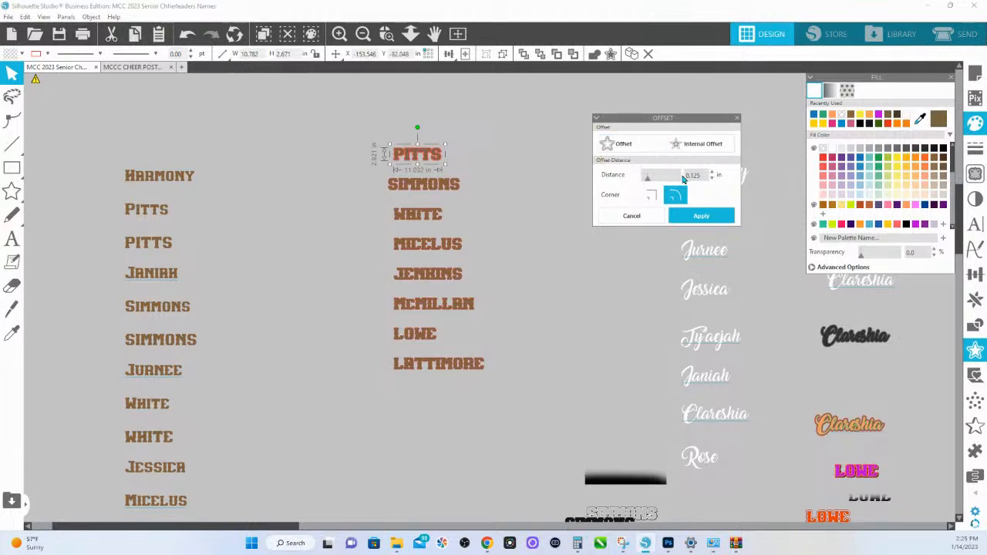
drag(709, 175, 635, 175)
text(.085)
click(652, 197)
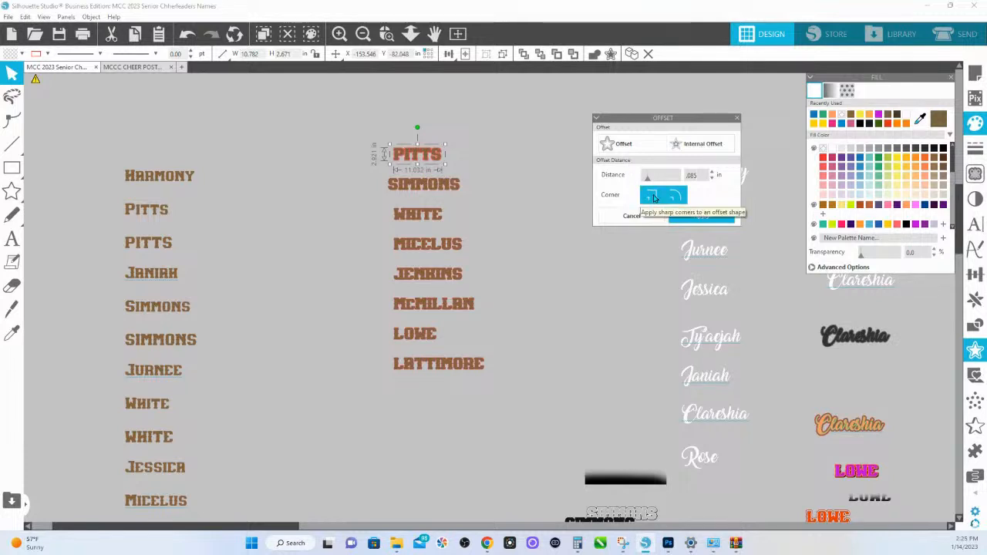
click(689, 216)
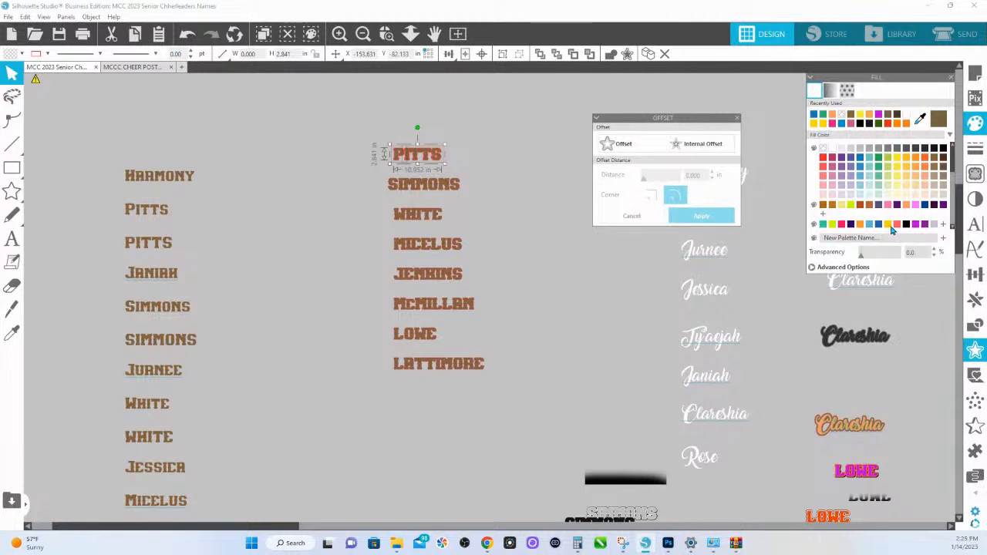
click(889, 224)
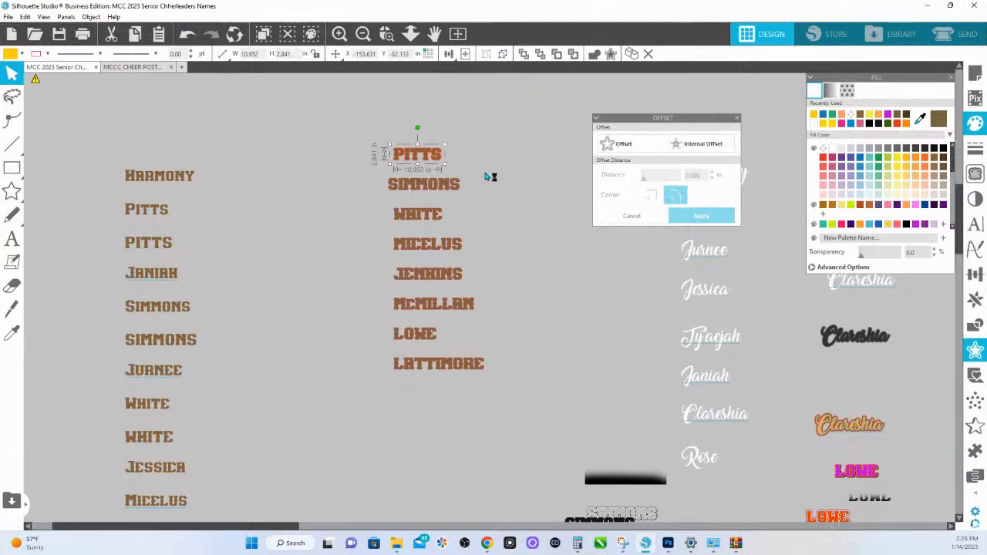
- Add another outer offset around the first last name's yellow border and fill it purple
click(623, 145)
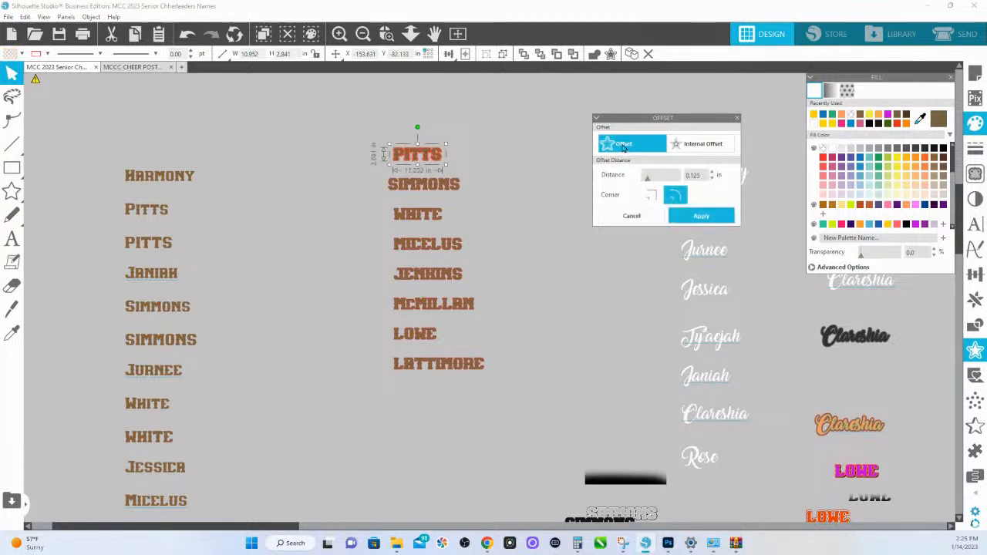
drag(703, 176, 659, 180)
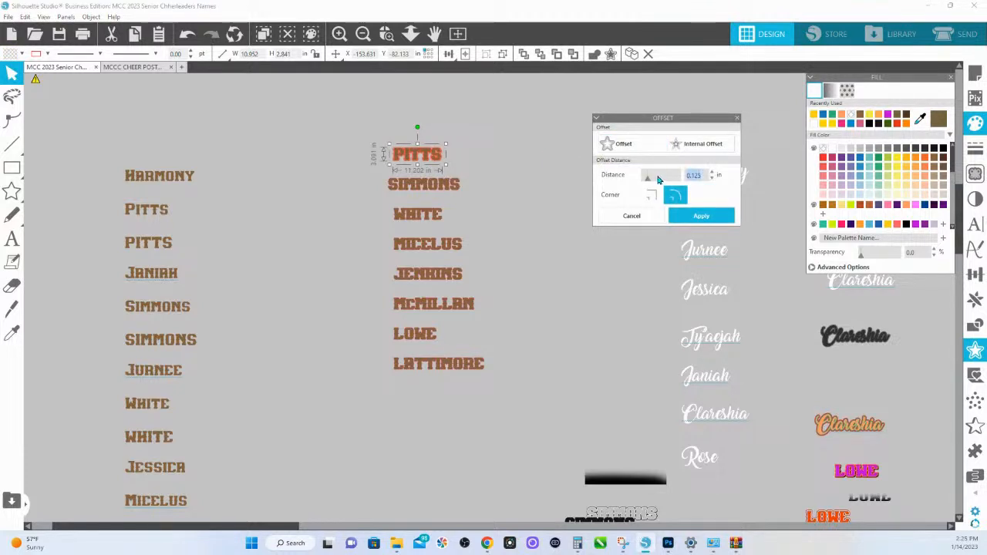
text(.)
click(705, 218)
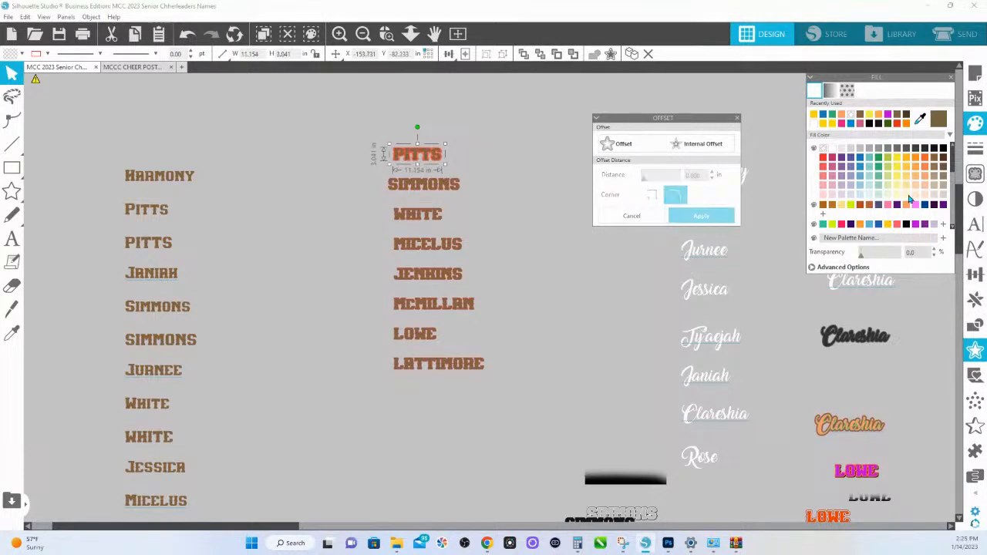
click(842, 158)
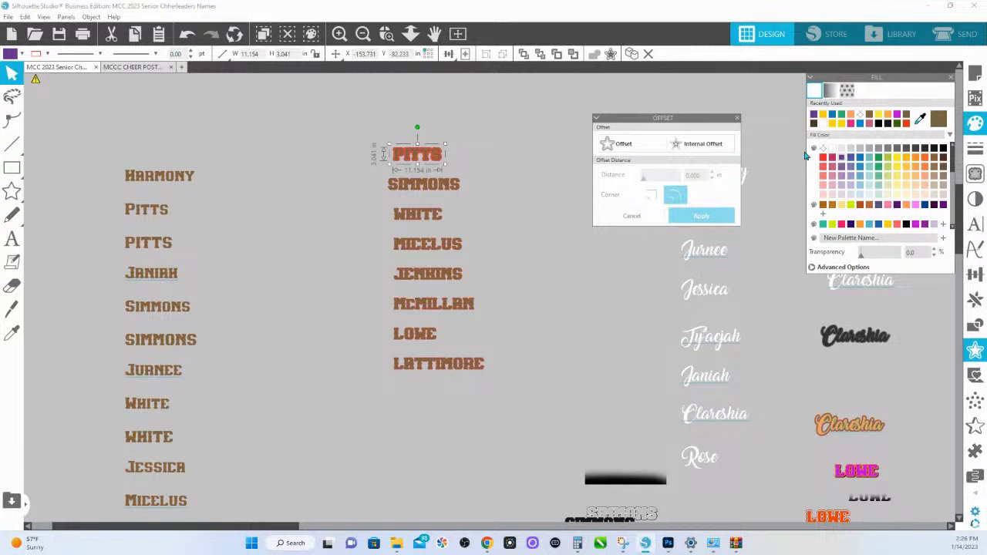
- Group each remaining uppercase last name, from the second to the last in the column, as its own object
click(395, 189)
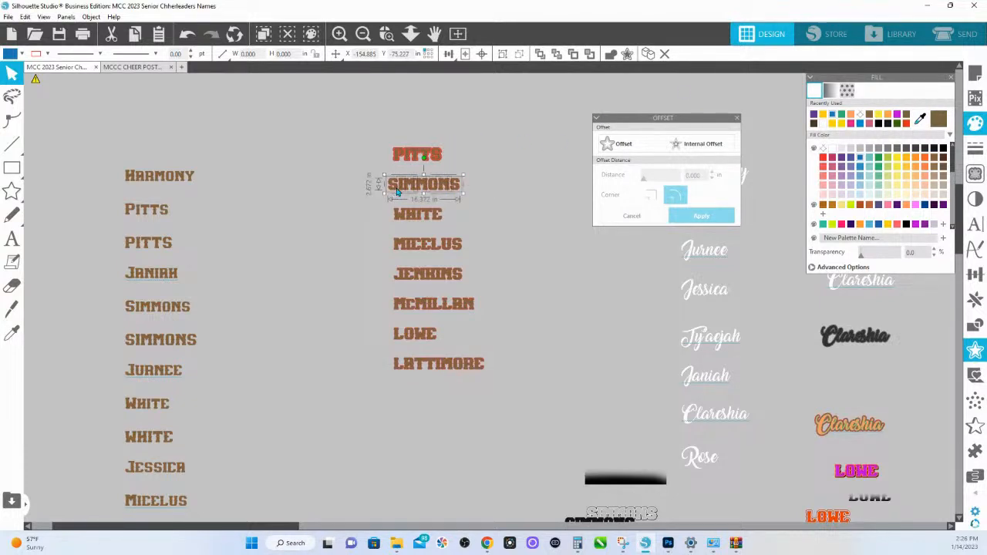
click(11, 333)
click(417, 214)
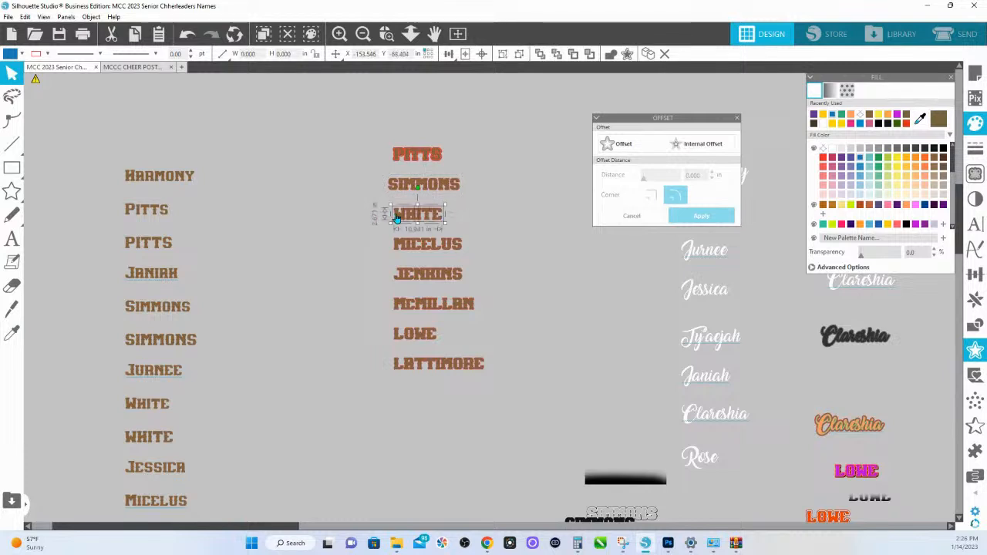
click(398, 244)
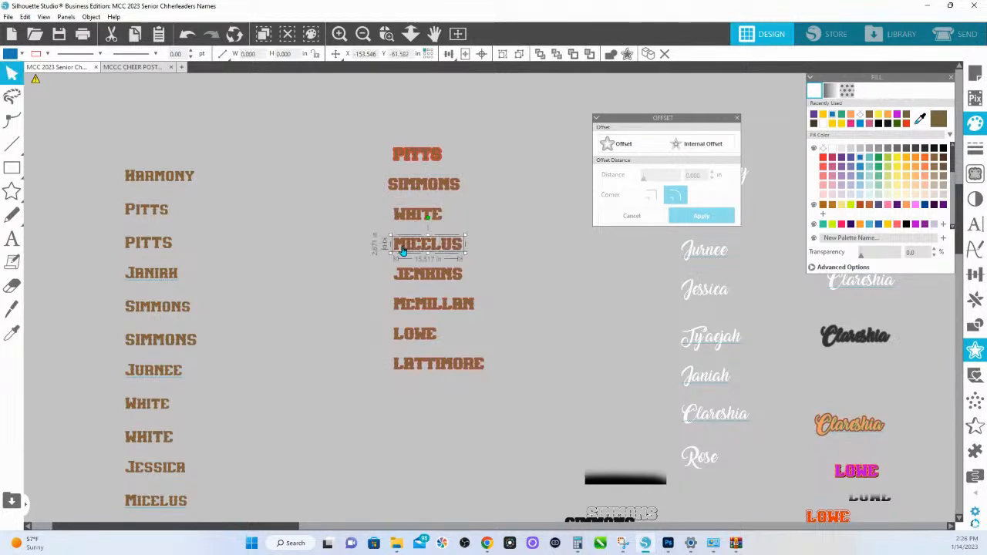
click(400, 275)
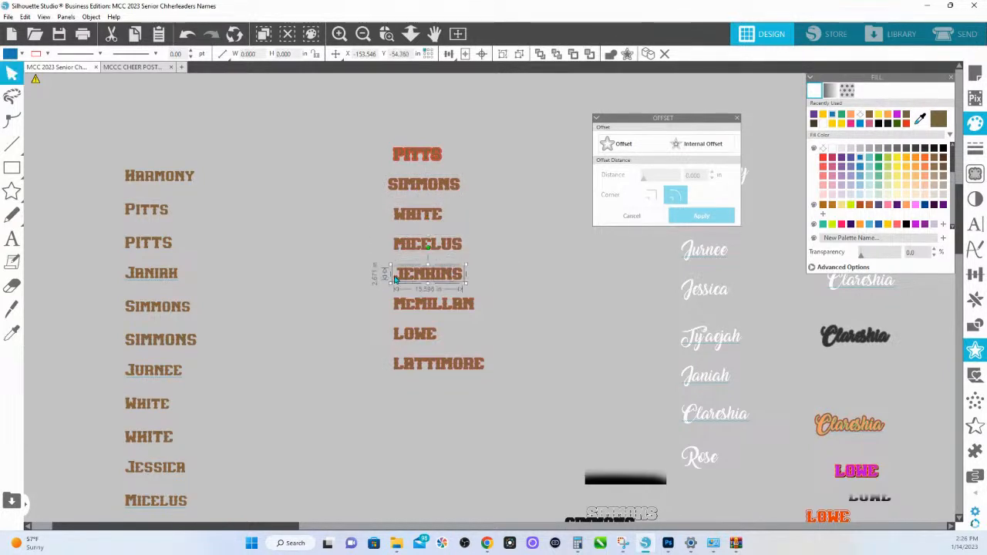
click(401, 304)
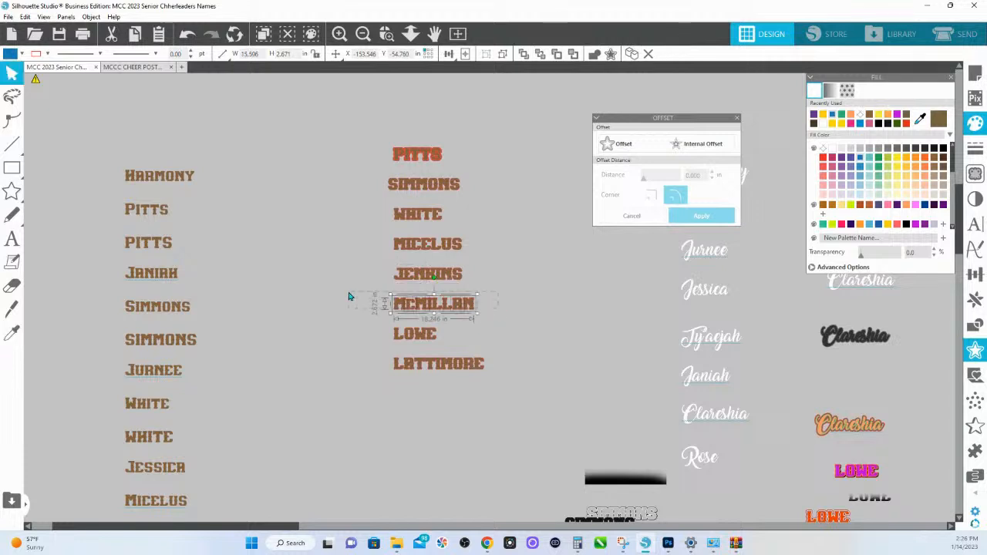
click(400, 333)
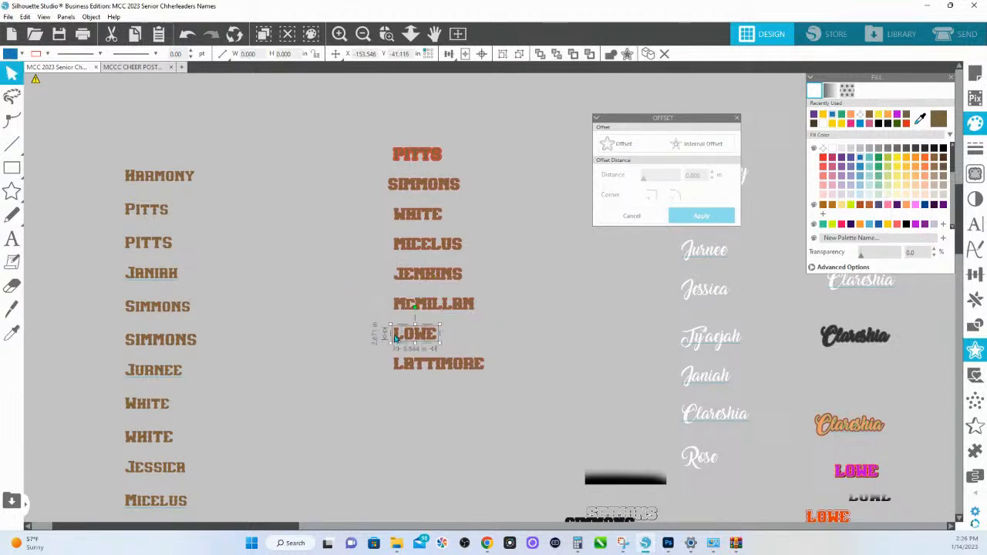
click(397, 368)
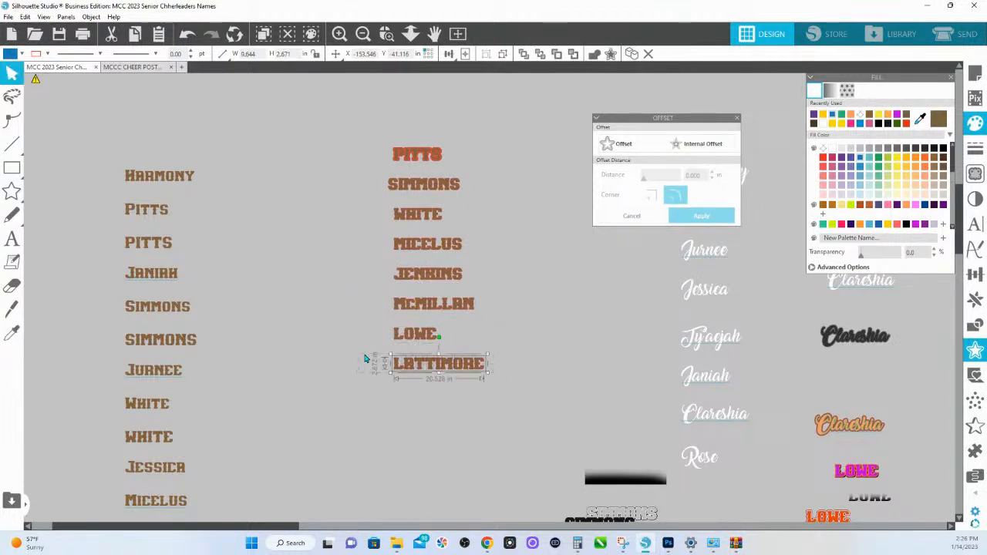
key(i)
click(398, 370)
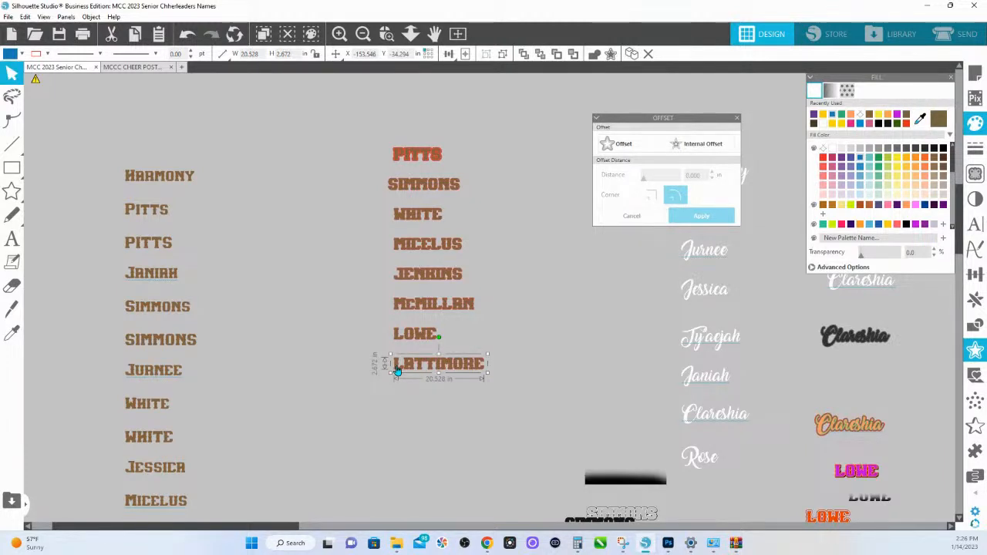
drag(496, 392, 372, 180)
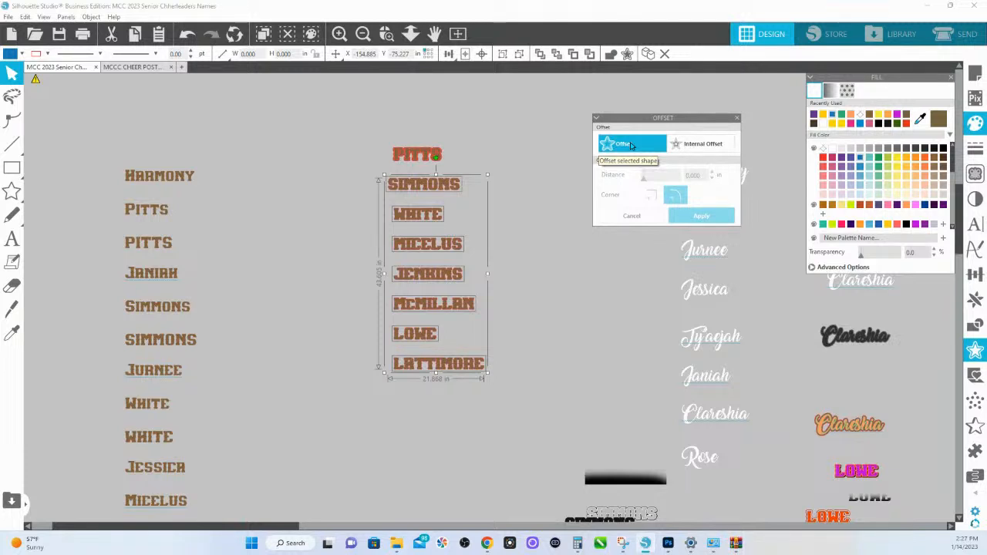
click(631, 145)
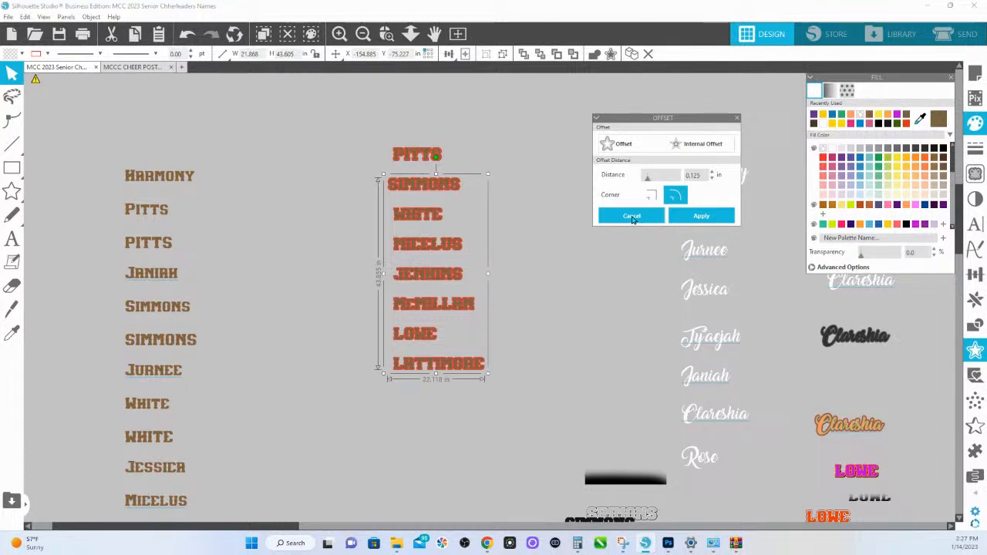
drag(633, 220, 513, 213)
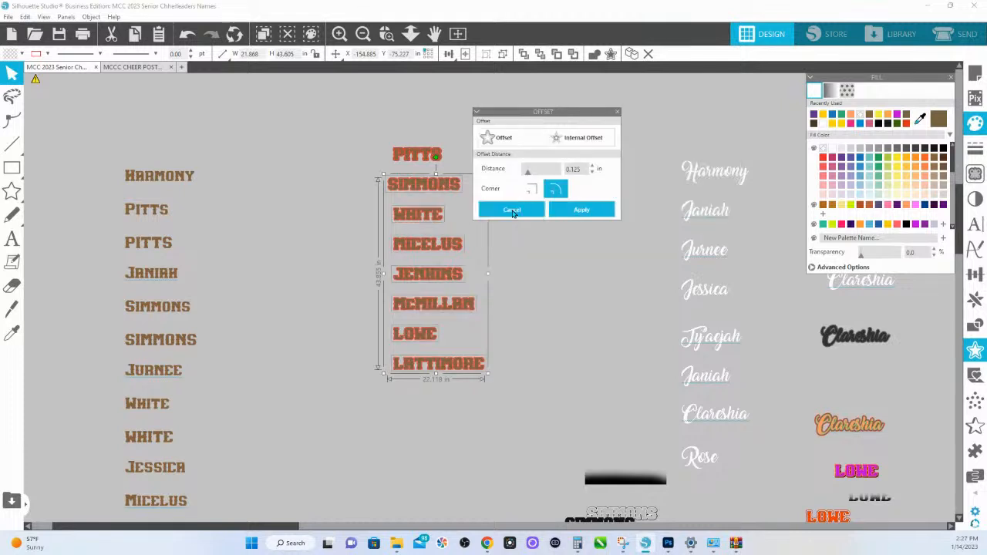
click(513, 210)
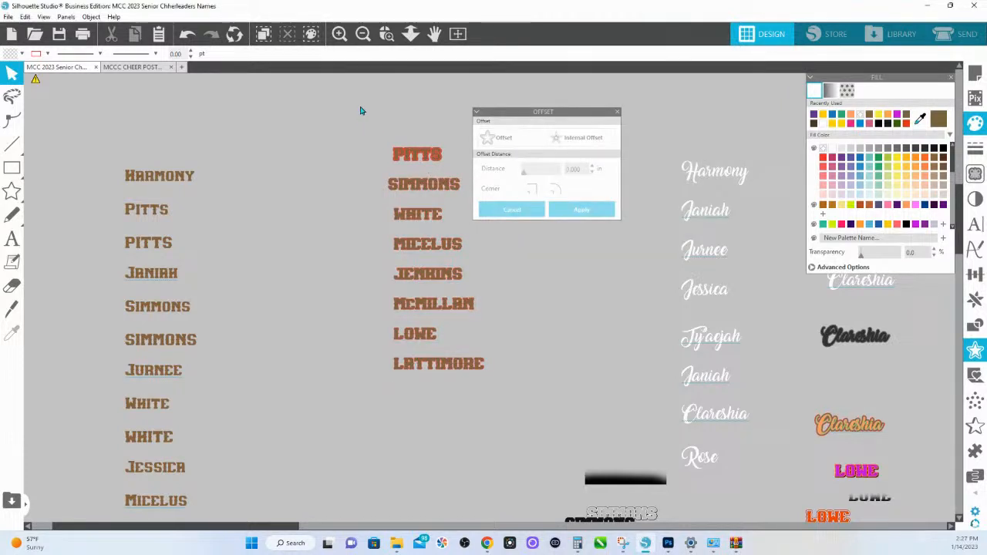
- Select the seven uppercase last names below the first and apply a 0.085 in offset with rounded corners
click(386, 34)
drag(371, 180, 456, 196)
click(410, 33)
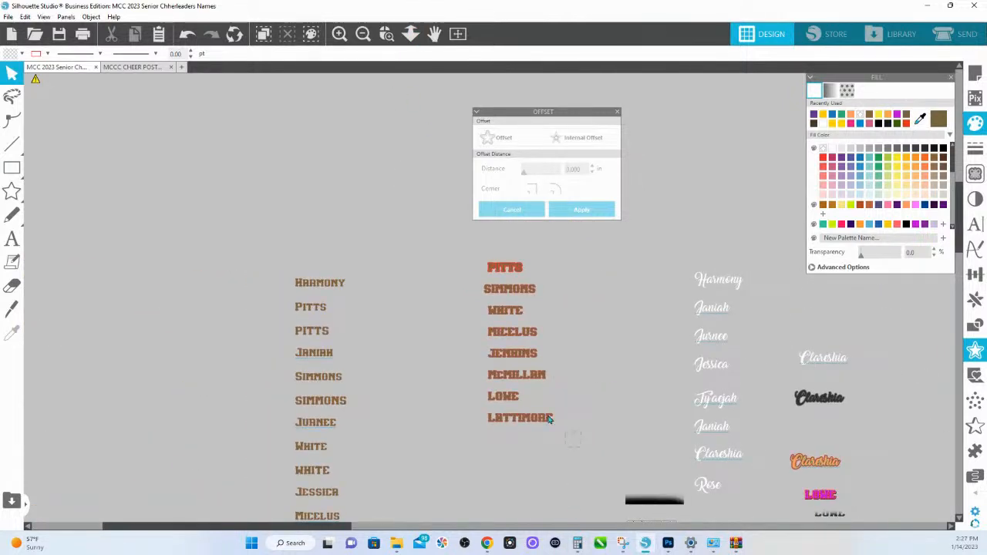
drag(582, 452, 460, 282)
click(503, 139)
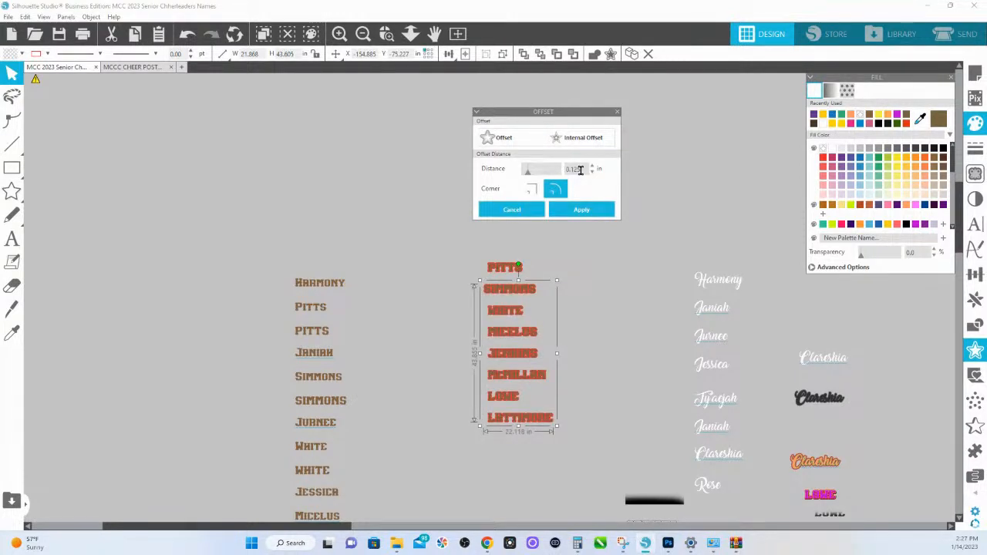
drag(581, 170, 536, 166)
key(BackSpace)
text(.085)
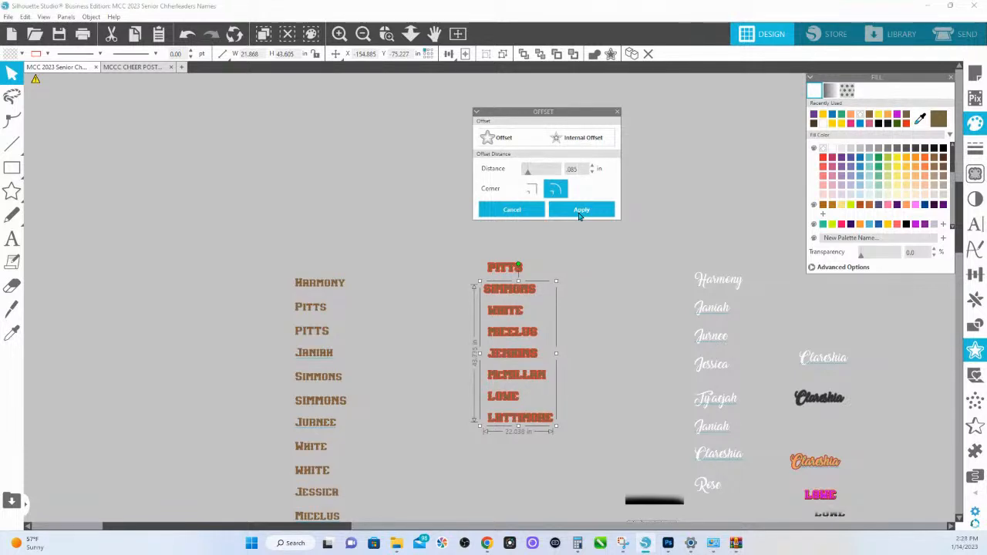
click(580, 211)
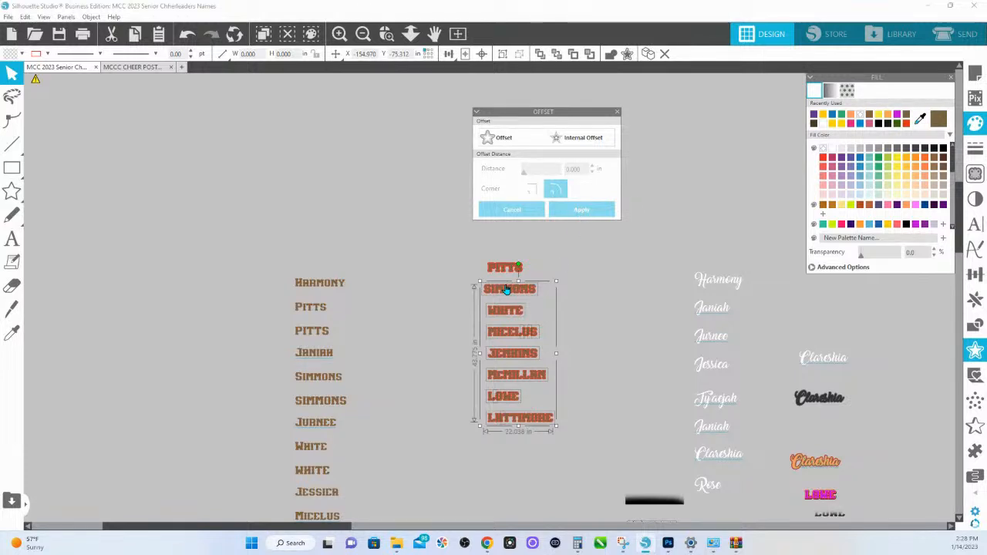
- Fill the seven new offsets pink and move them clear of the brown last names, into the gap beside them
click(916, 205)
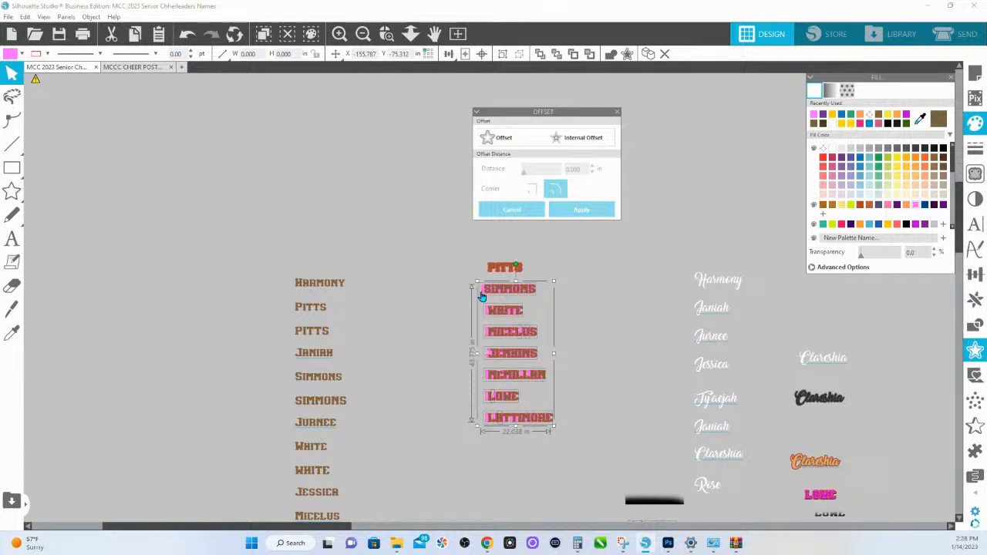
drag(481, 296, 403, 272)
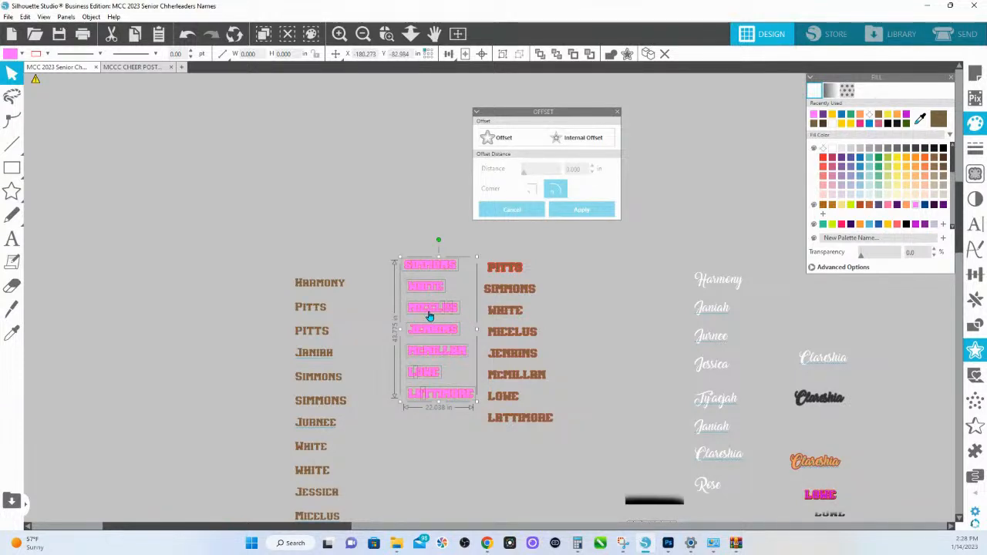
- Group the pink offset letters of each of the seven last names into a separate object per name
click(388, 36)
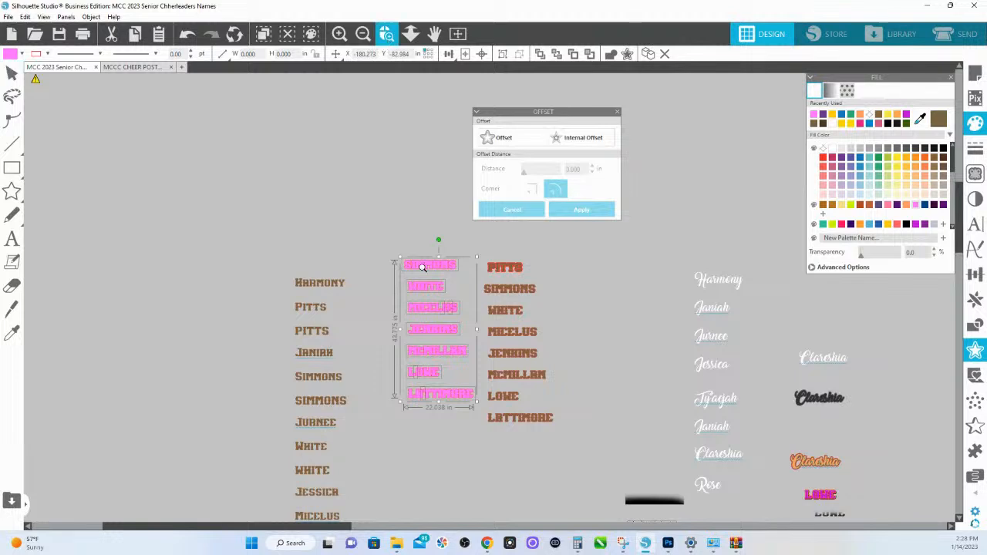
drag(392, 263, 509, 422)
drag(517, 131, 647, 122)
drag(474, 200, 510, 279)
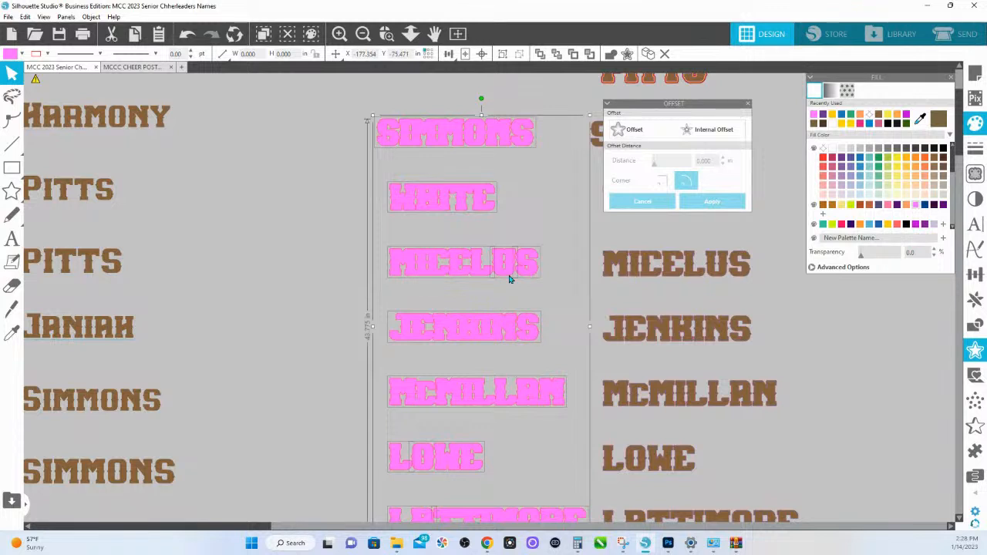
click(551, 260)
click(389, 261)
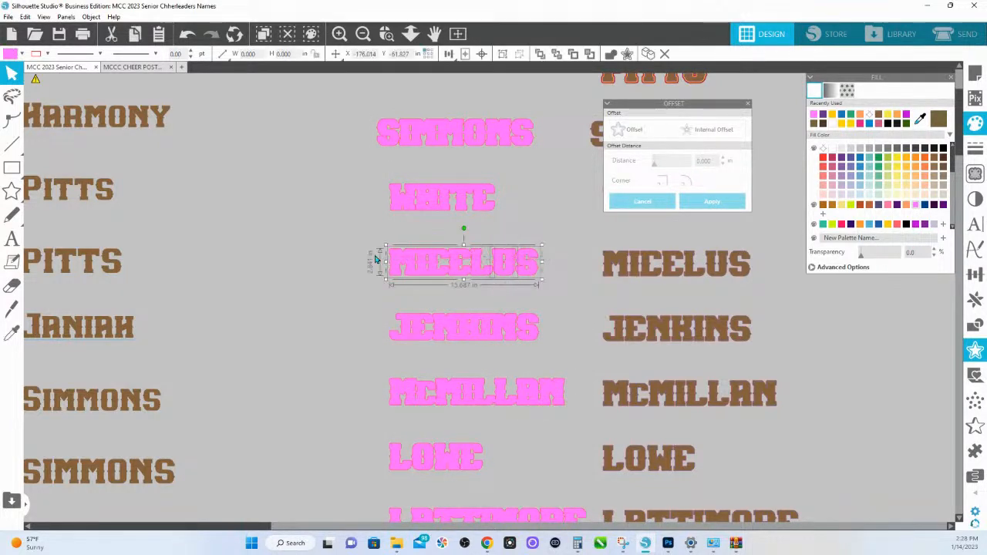
drag(578, 414, 366, 388)
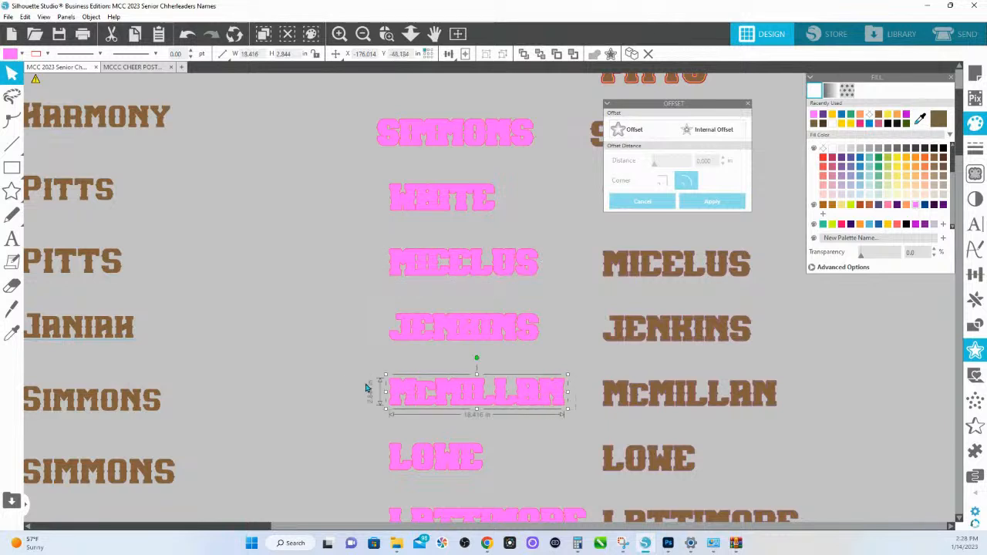
drag(346, 442, 478, 455)
key(i)
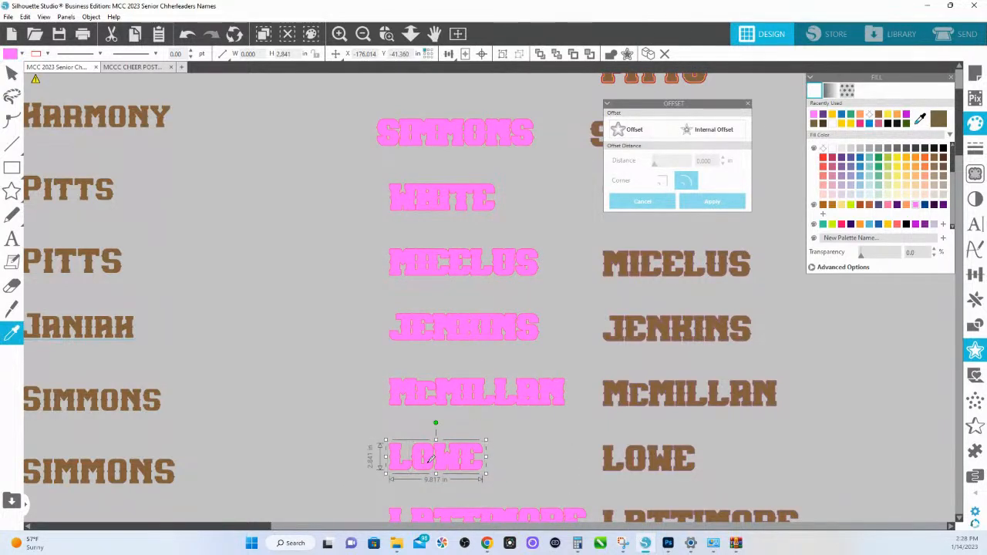
click(429, 461)
scroll(416, 443, down, 4)
drag(360, 434, 560, 479)
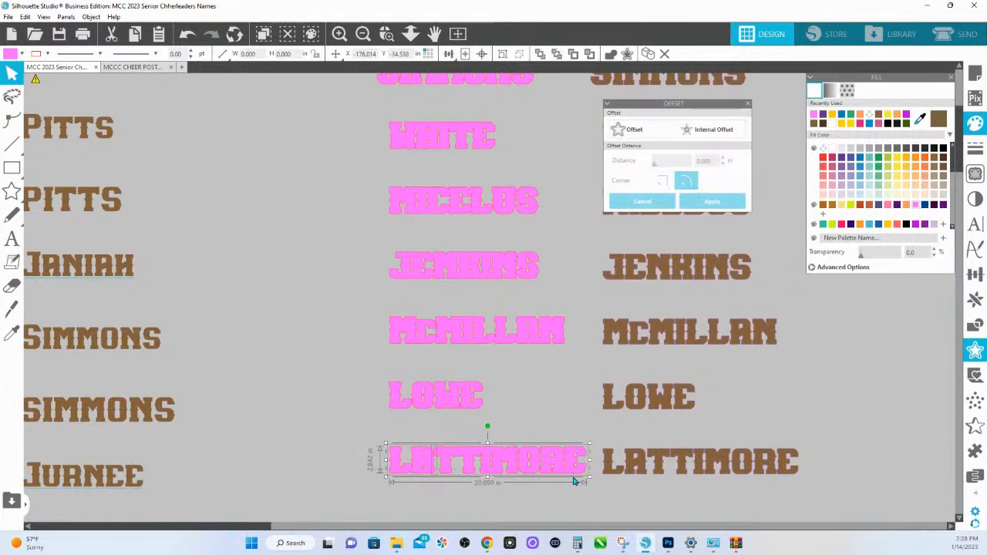
key(i)
click(422, 280)
click(489, 275)
scroll(386, 165, up, 2)
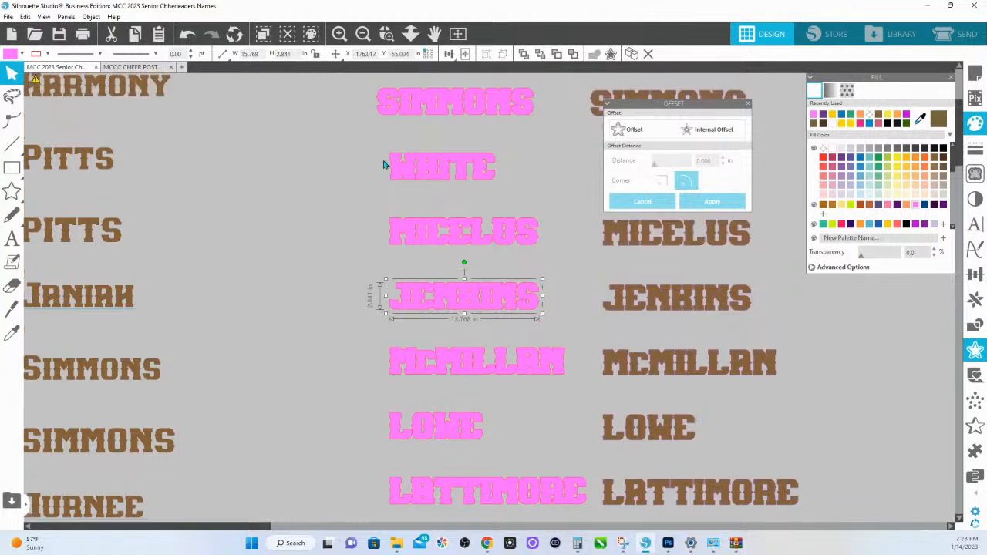
click(386, 165)
click(417, 104)
scroll(478, 147, up, 5)
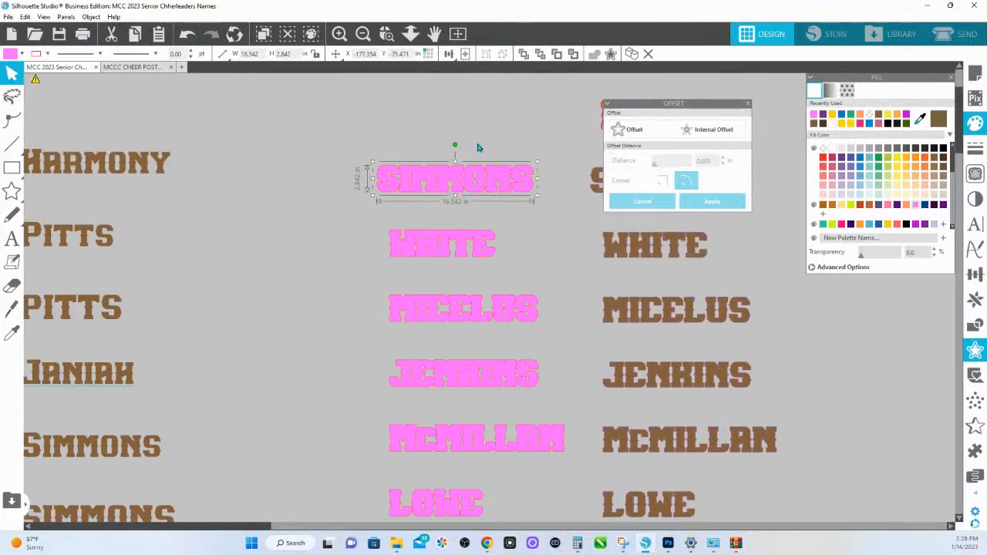
- Apply a 0.1 in offset with rounded corners to the seven pink last names and fill the new offsets orange
scroll(479, 148, up, 2)
click(411, 34)
drag(435, 249, 485, 502)
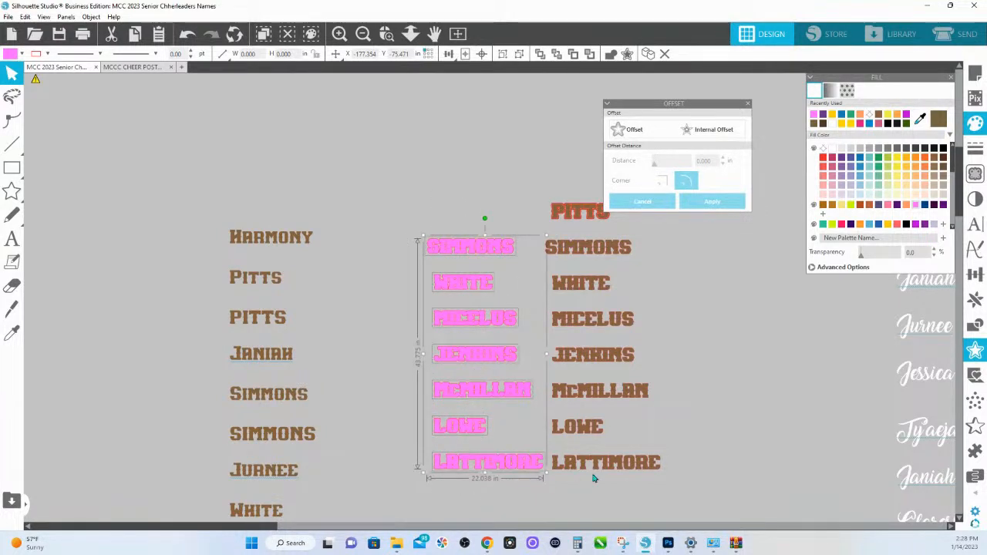
click(634, 129)
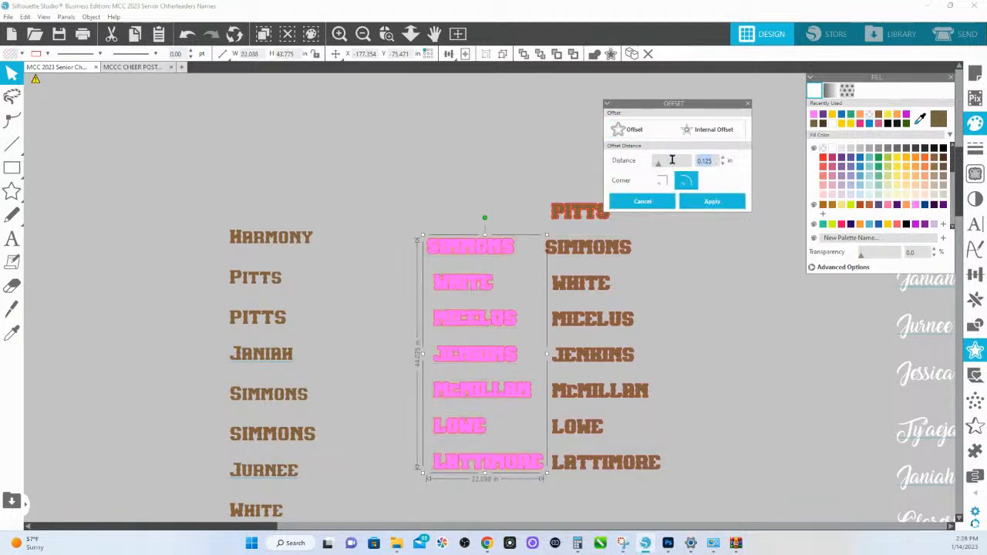
text(.1)
click(711, 202)
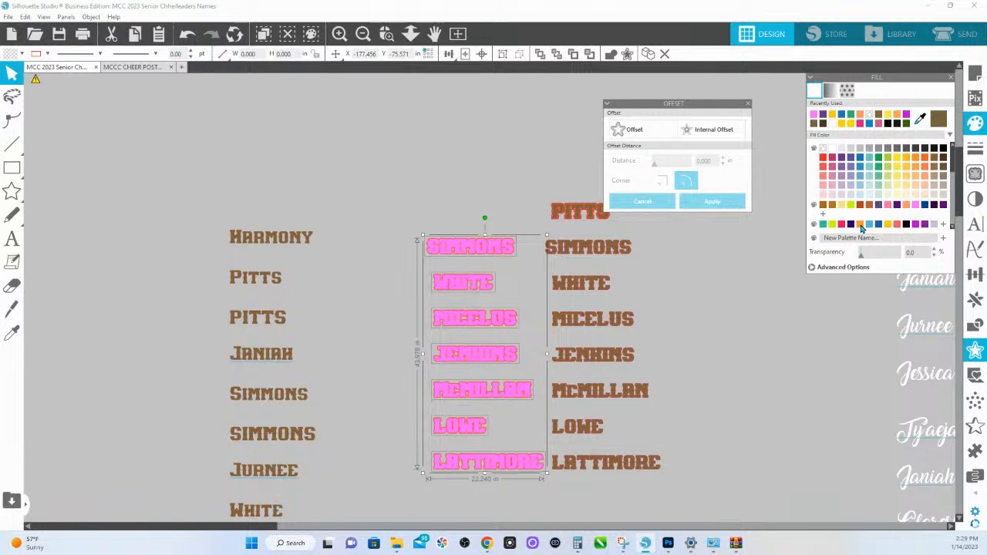
click(862, 228)
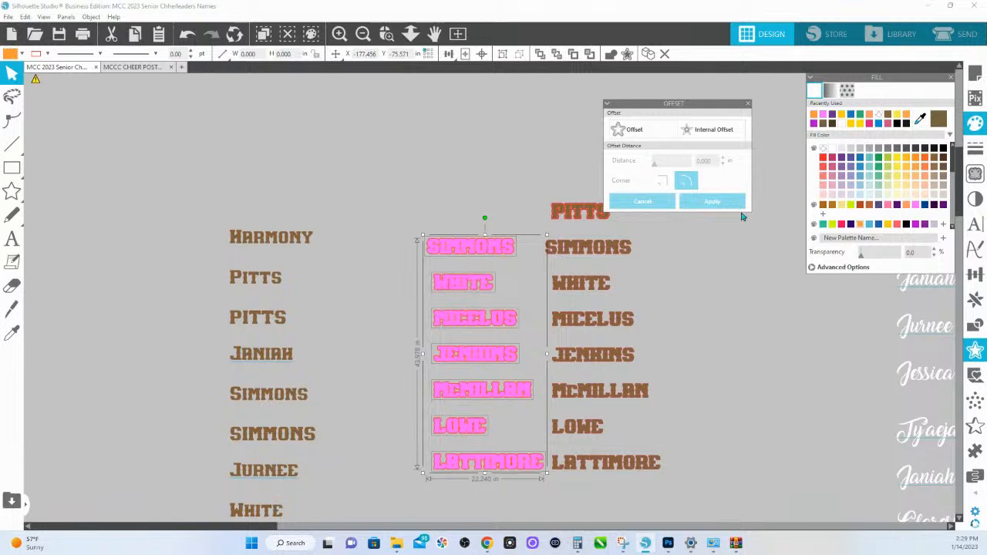
- Group the orange offset letters of each of the seven last names into a separate object per name
click(459, 222)
click(471, 246)
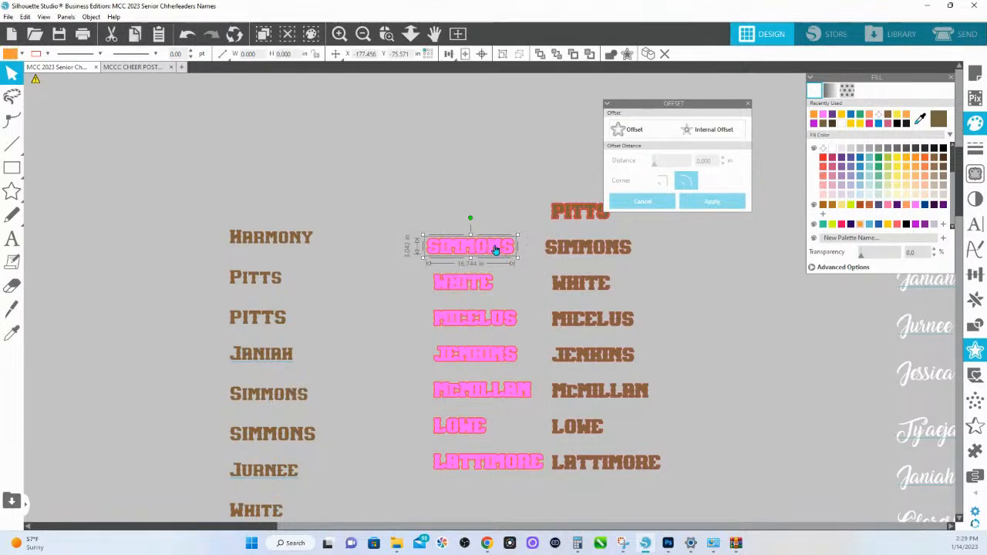
click(403, 278)
click(482, 286)
click(386, 311)
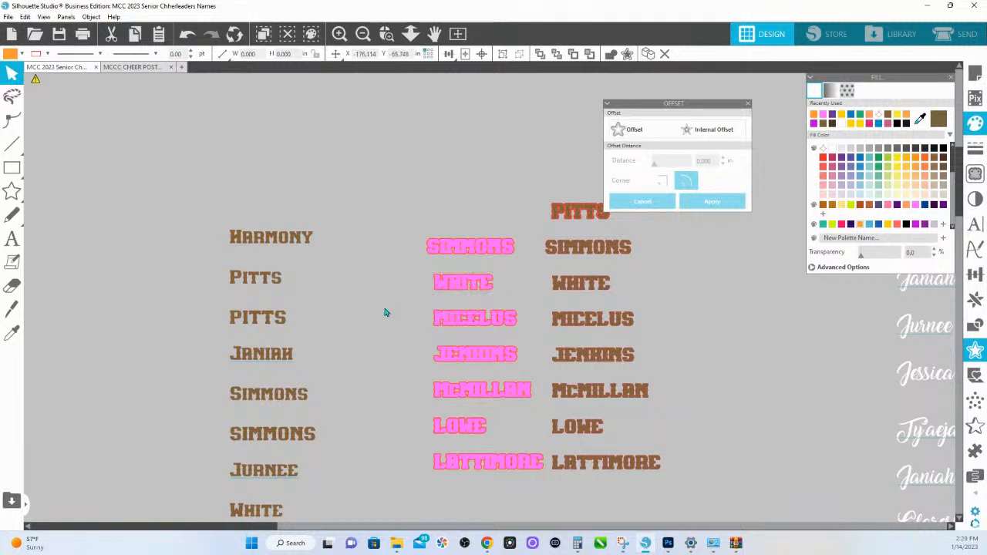
click(497, 322)
key(ctrl+g)
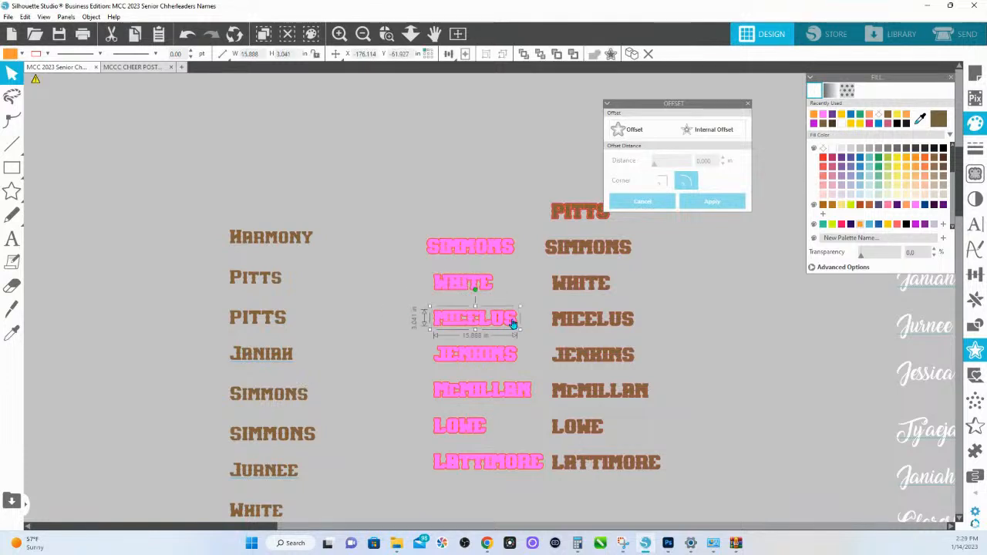
click(438, 357)
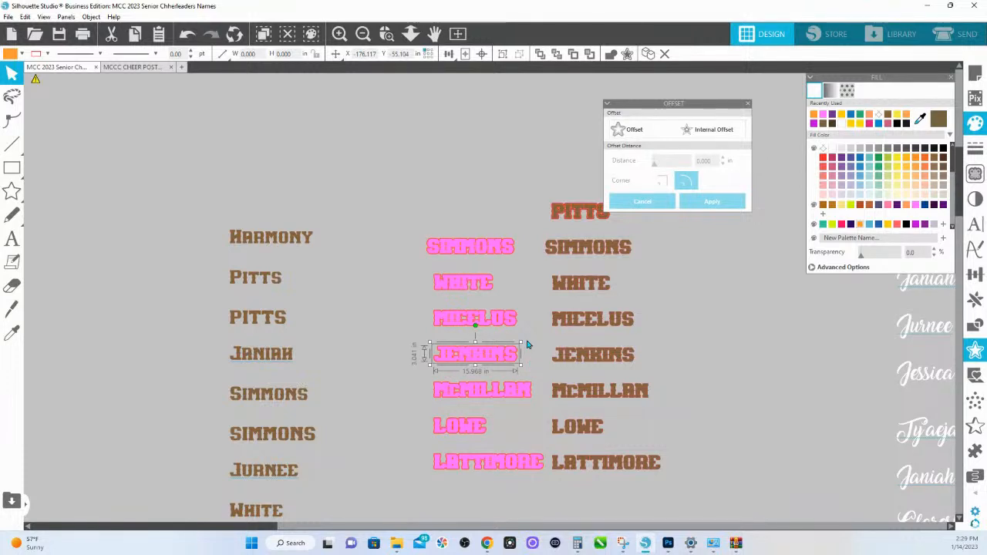
scroll(524, 344, down, 1)
click(394, 368)
click(454, 369)
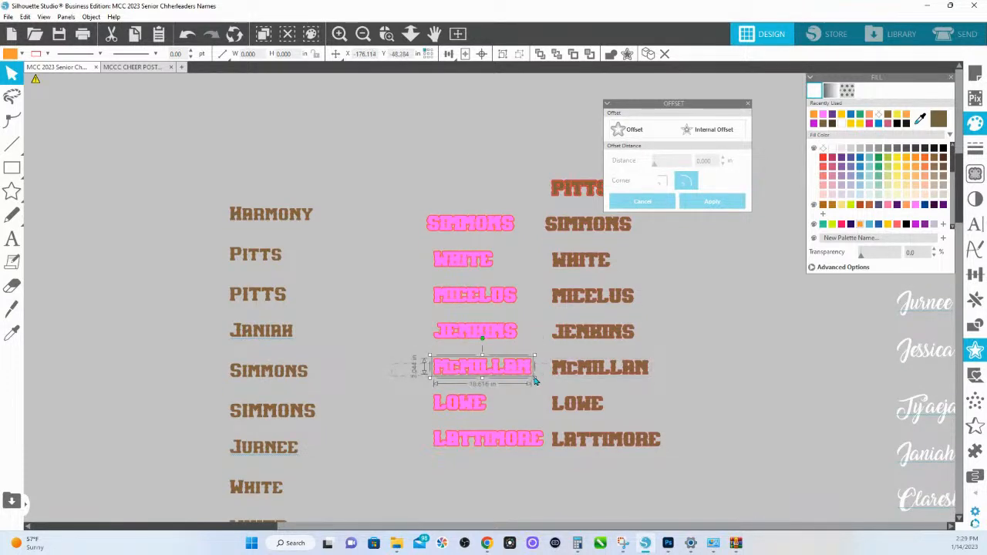
scroll(491, 378, down, 1)
click(480, 399)
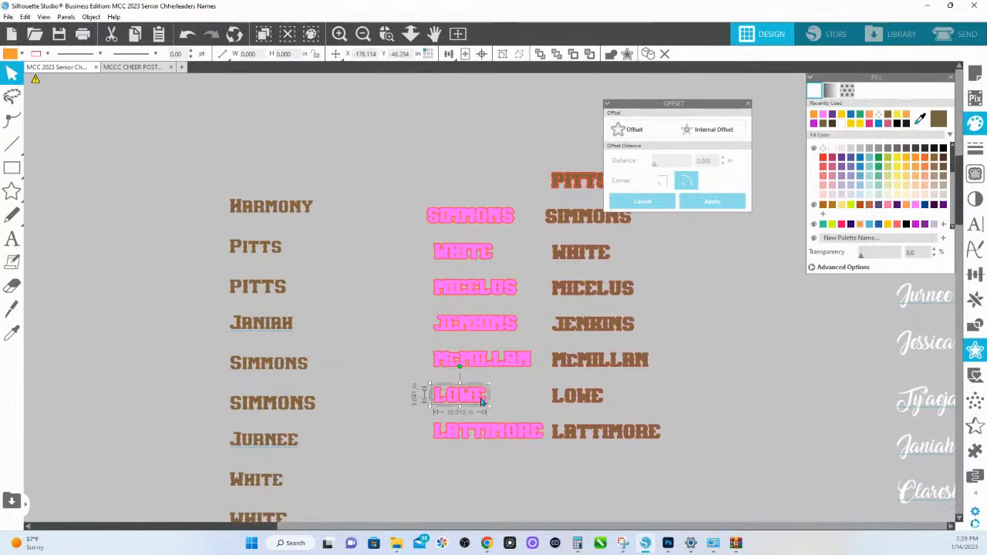
click(476, 437)
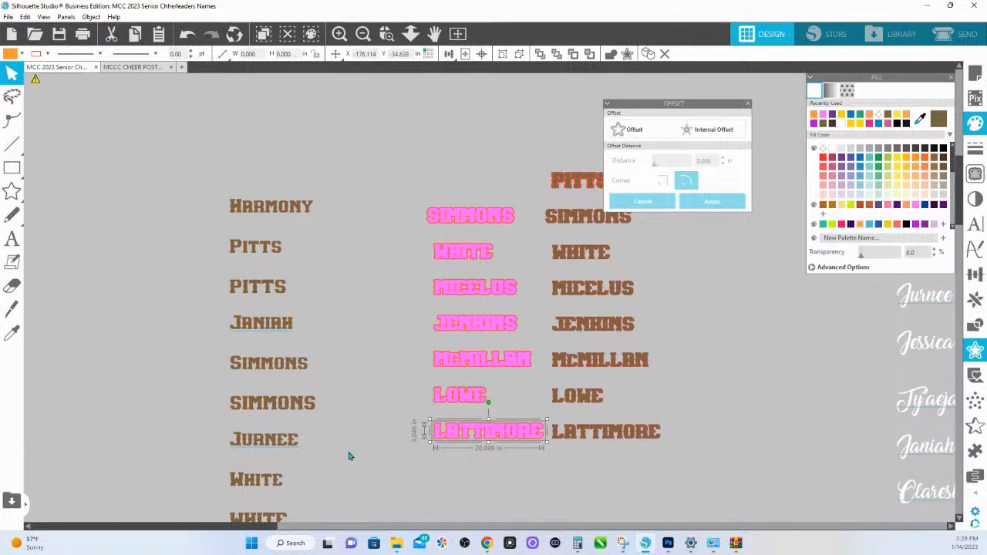
- Move the Offset panel clear of the brown last-name column and inspect the orange borders up close
scroll(517, 224, down, 1)
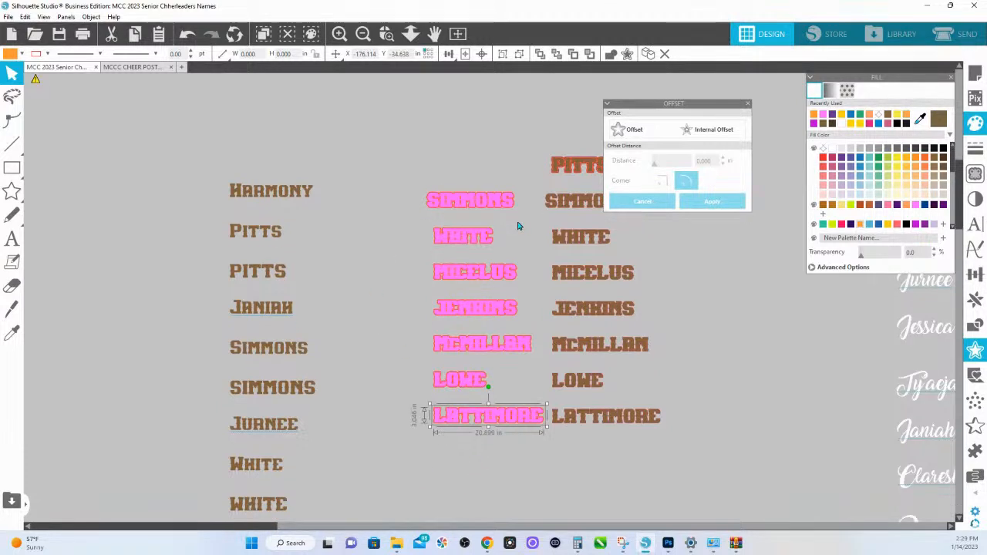
drag(667, 105, 739, 115)
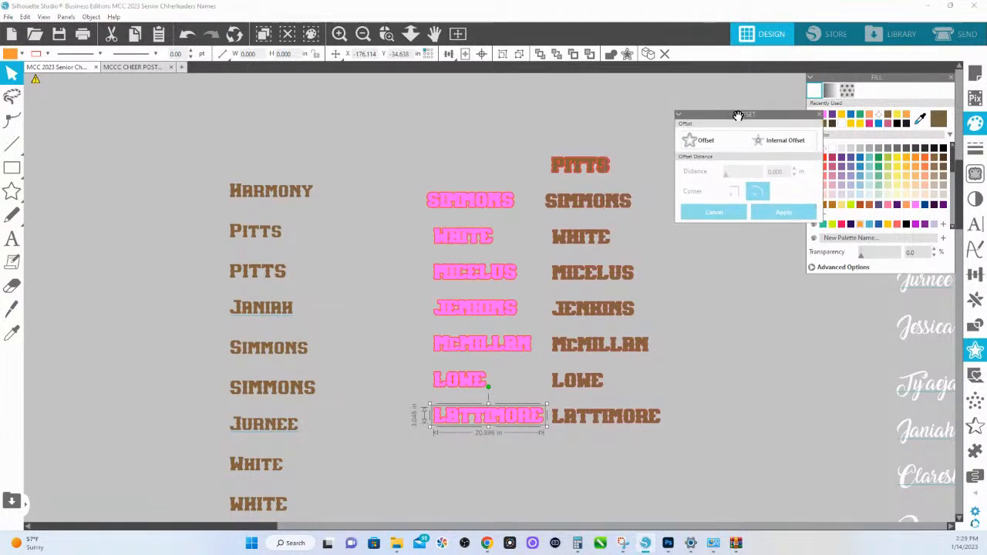
click(386, 33)
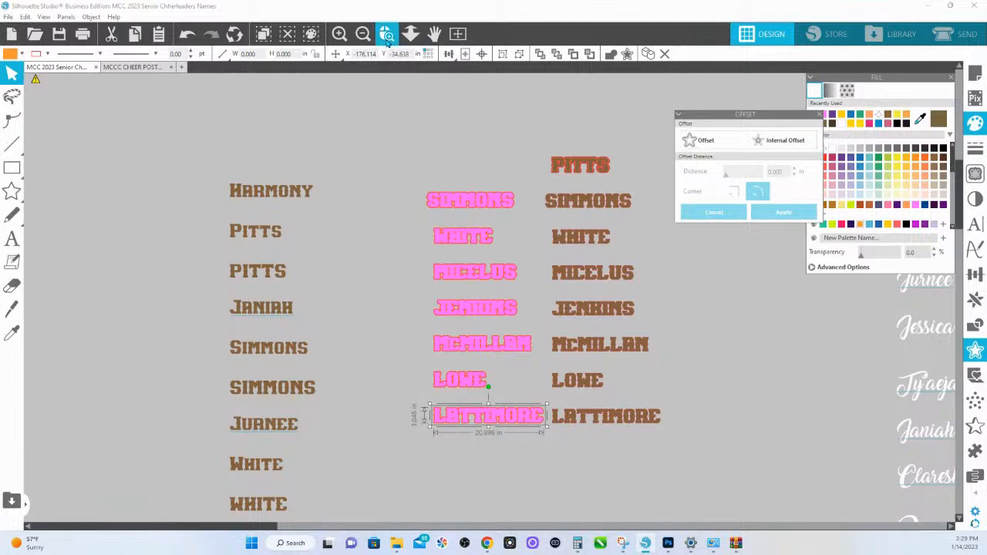
click(516, 194)
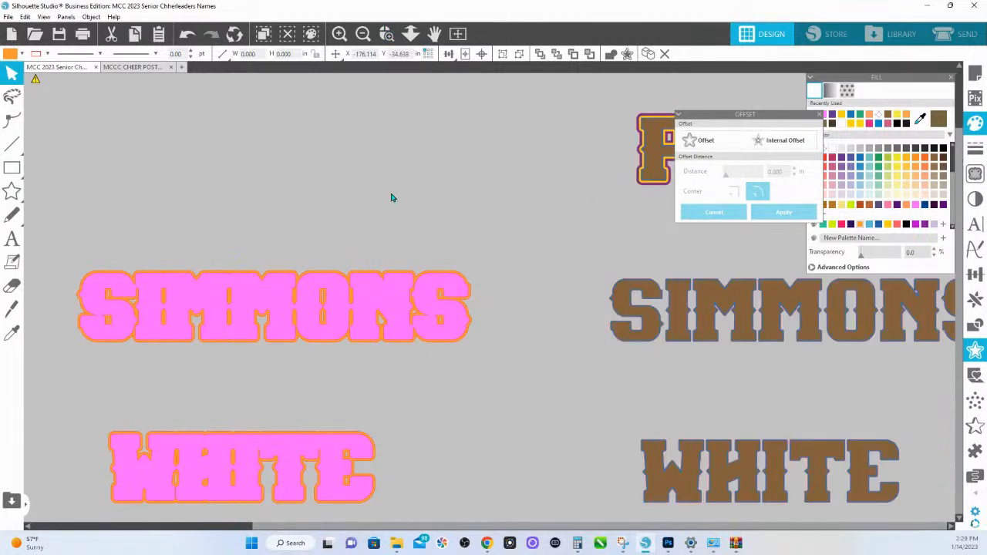
- Select the pink layer of all seven last names, leaving out the orange borders, and copy it
click(399, 294)
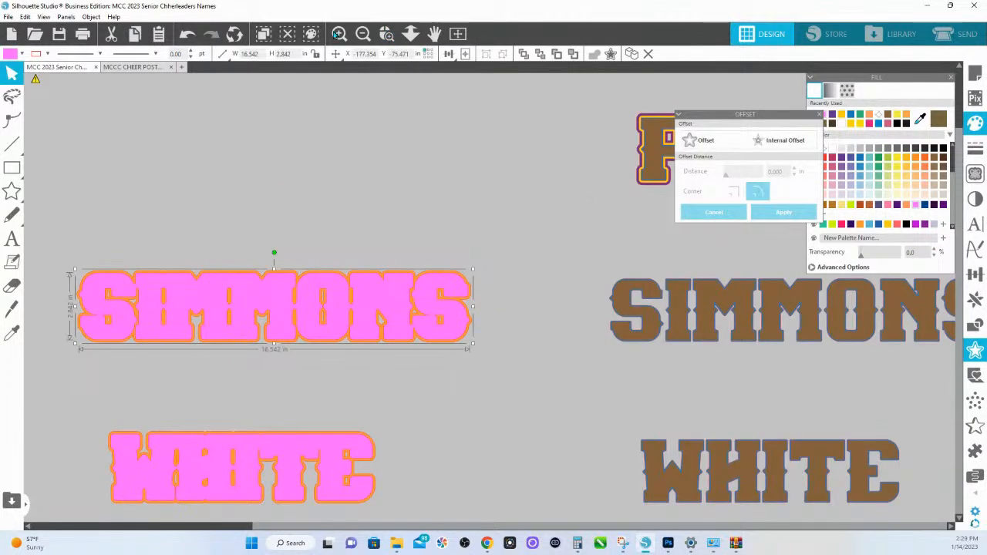
click(410, 34)
drag(405, 185, 462, 315)
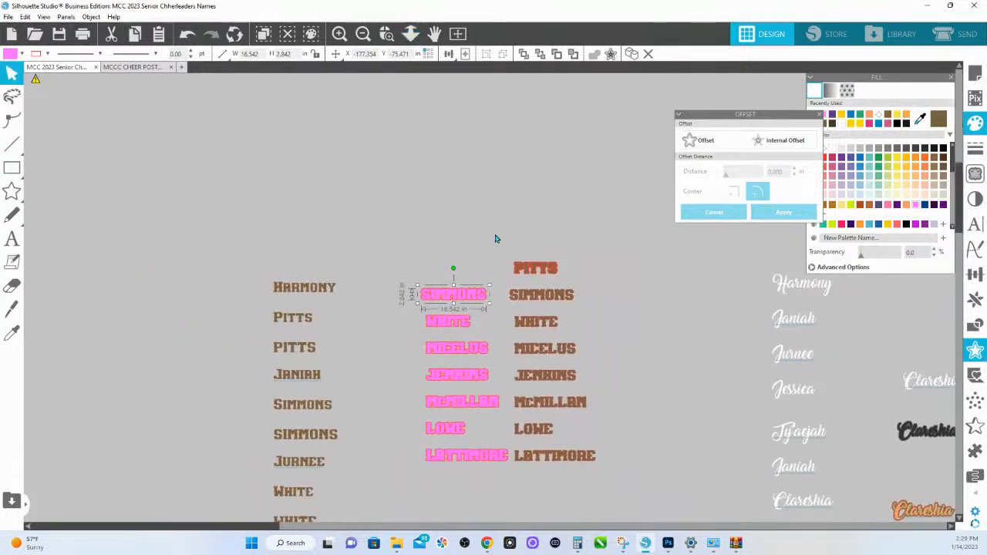
shift+click(458, 325)
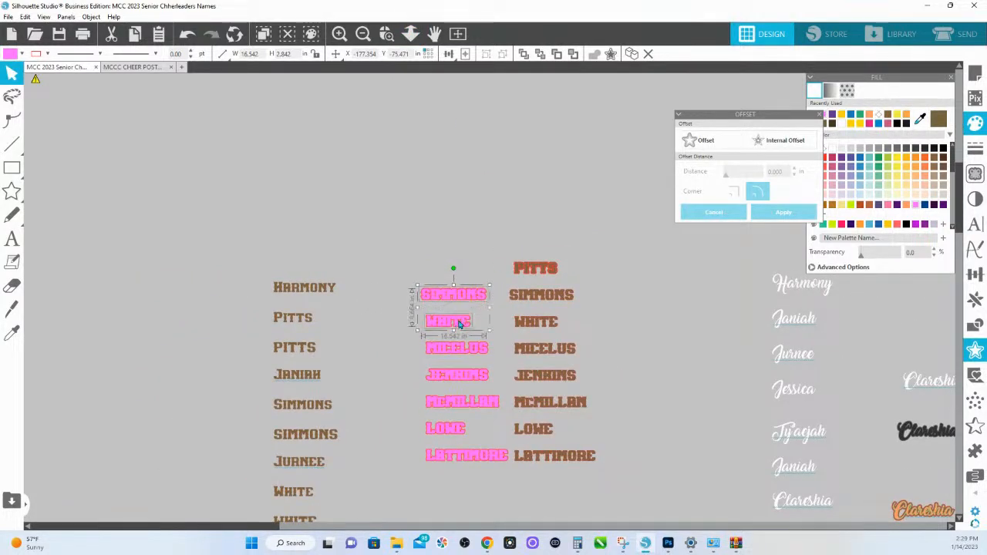
shift+click(455, 353)
shift+click(449, 379)
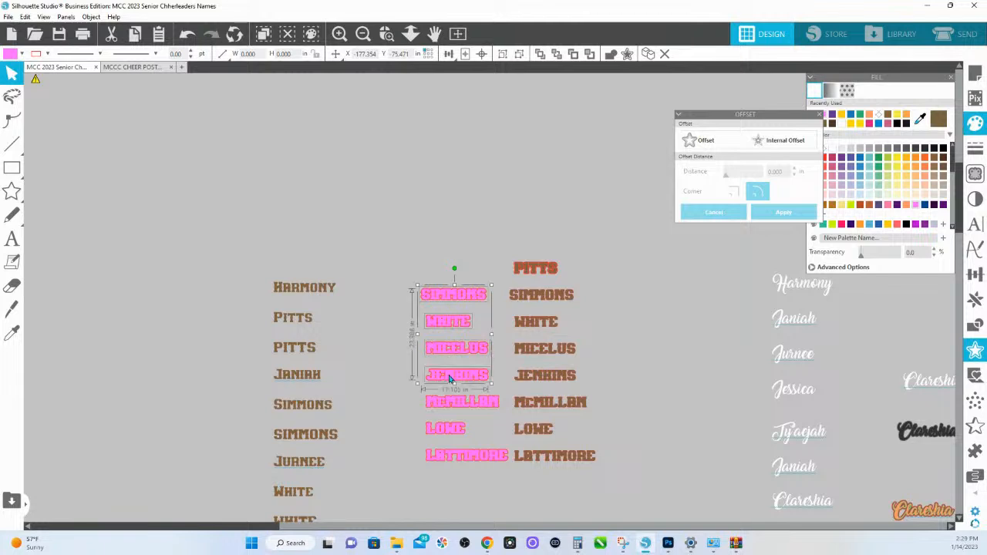
shift+click(450, 402)
shift+click(443, 437)
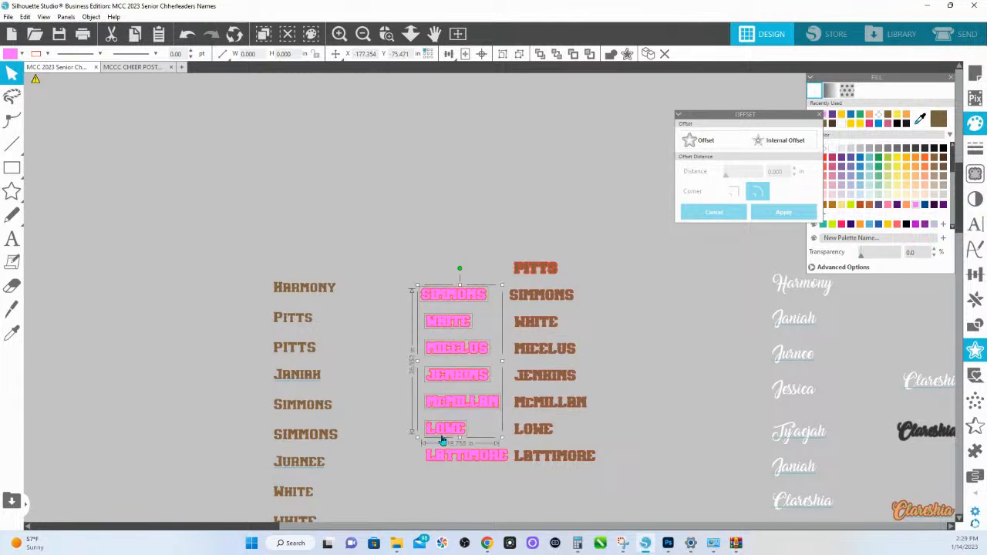
shift+click(440, 458)
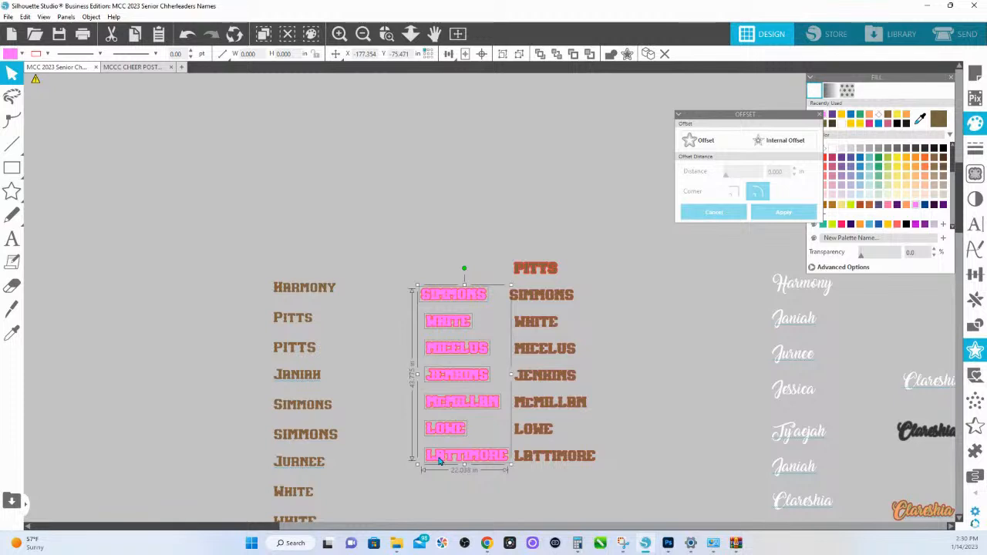
right_click(439, 459)
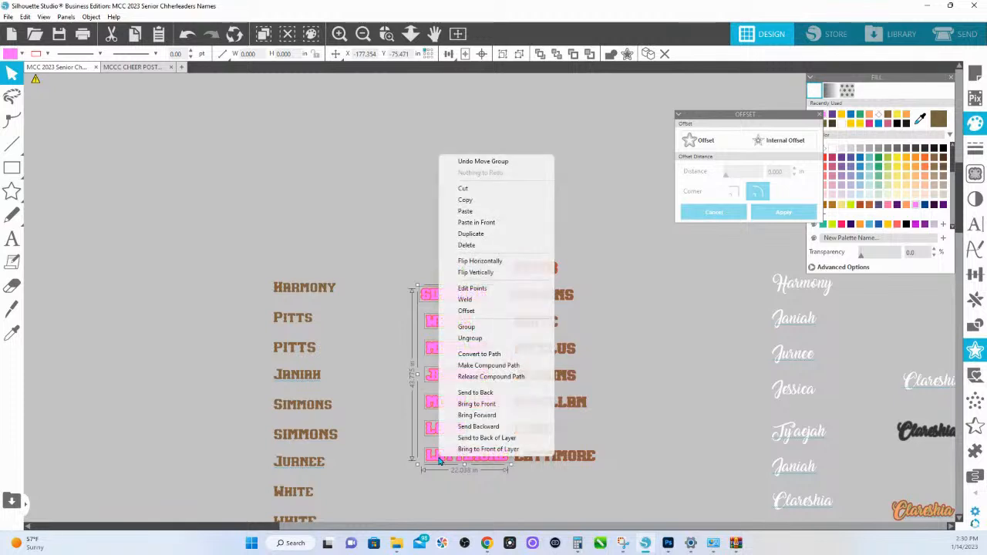
click(457, 201)
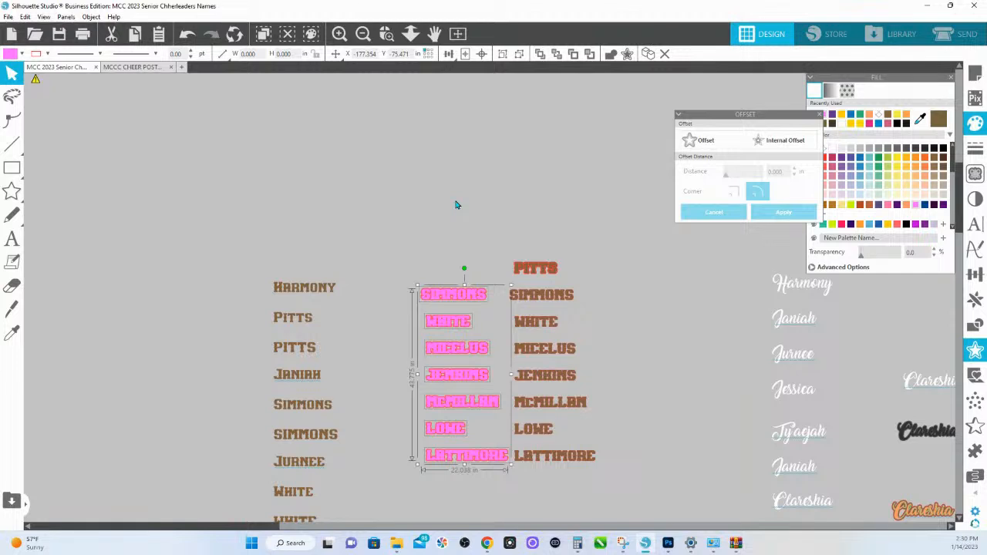
- Paste the copied pink names, nudge them slightly right and down from the originals as a shadow, and fill them light grey
key(ctrl+v)
key(Right)
key(Right)
key(Right)
key(Right)
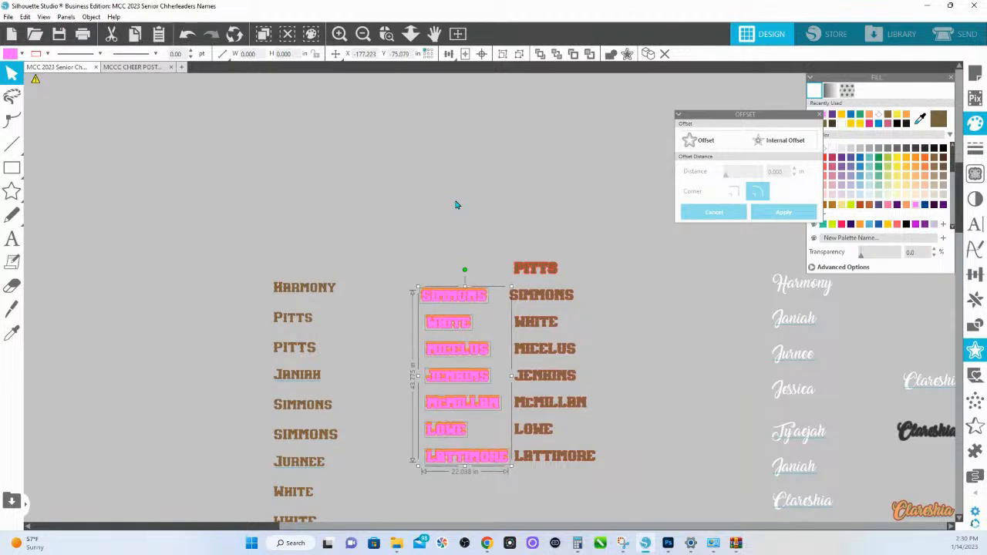
key(Down)
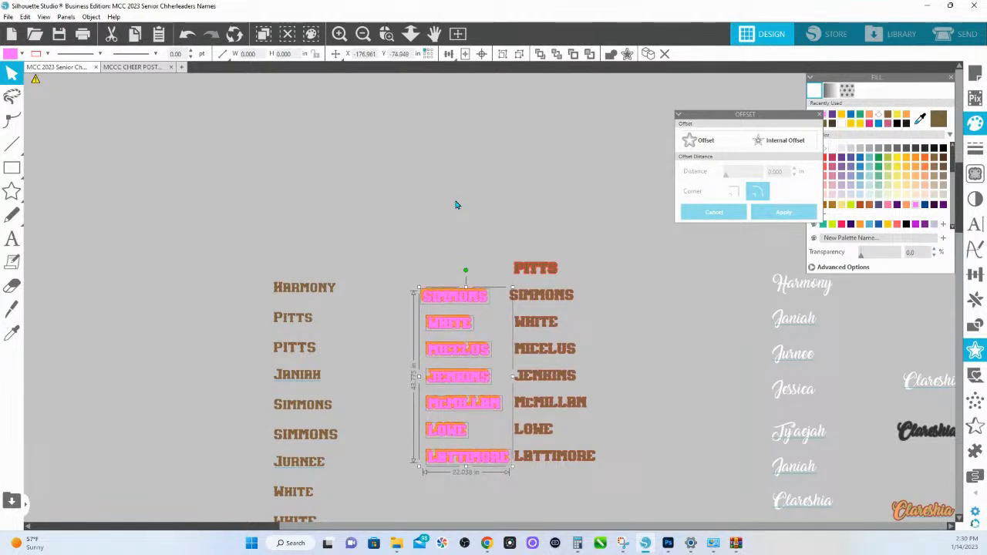
key(Right)
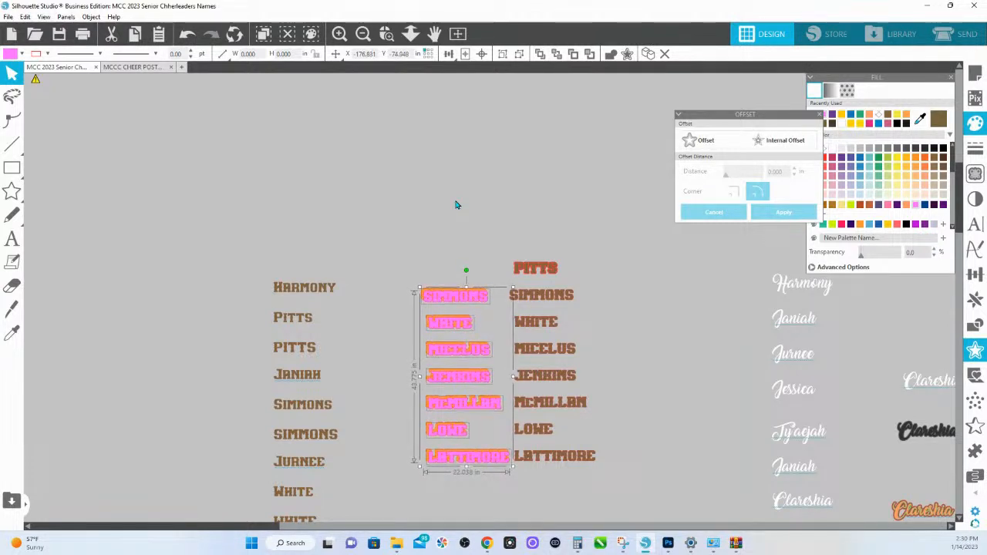
click(853, 153)
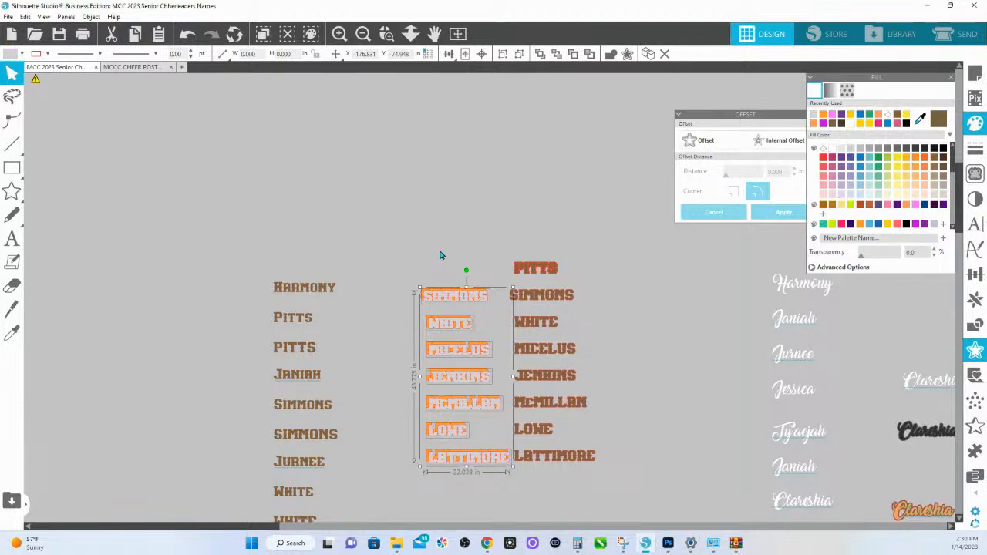
- Paste another copy of the pink last names in front, over the grey shadow layer, and check the stacking up close
right_click(442, 257)
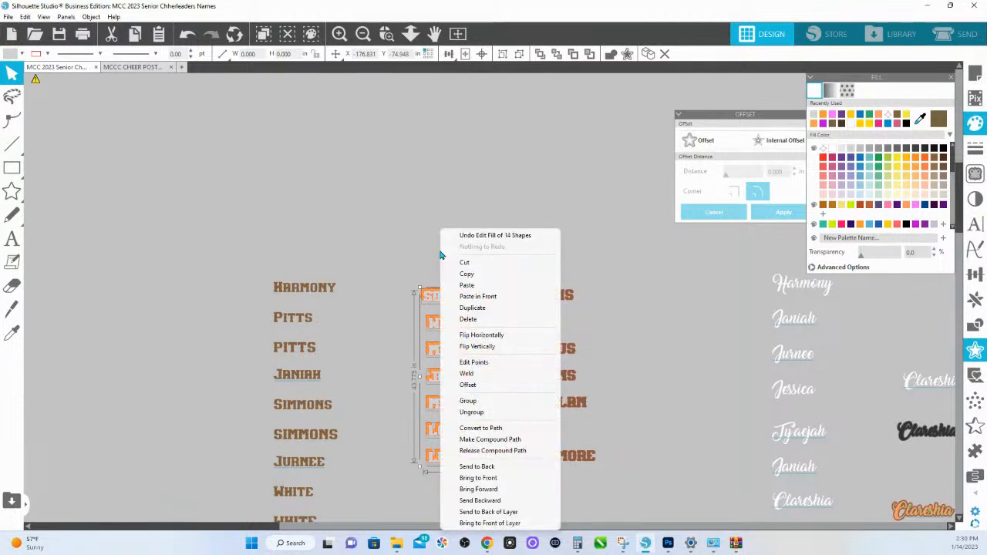
click(506, 299)
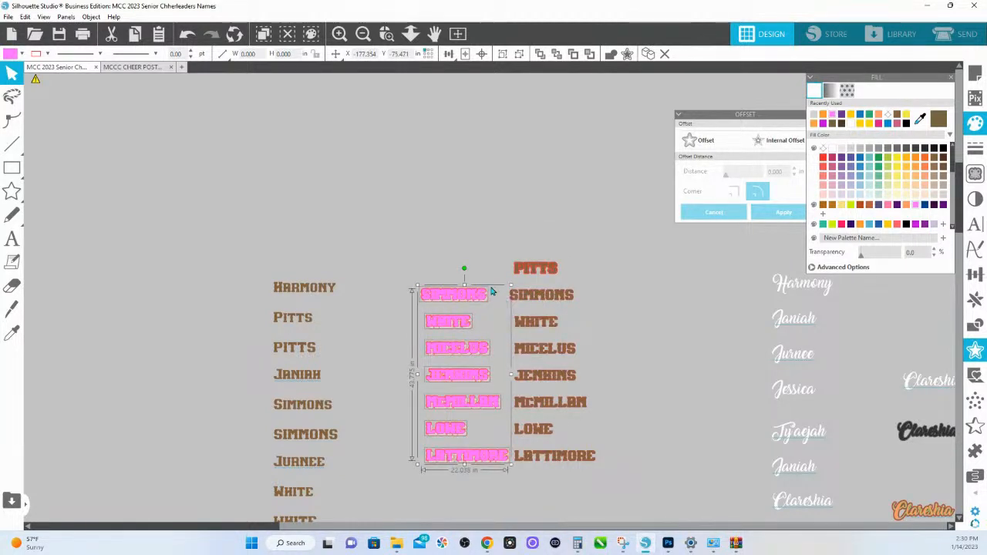
click(387, 33)
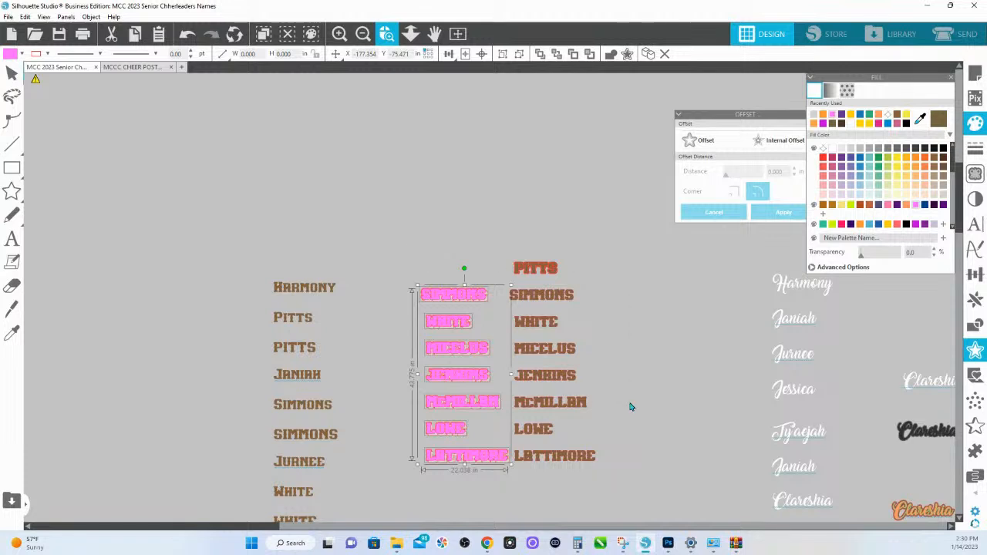
drag(380, 269, 631, 407)
click(414, 90)
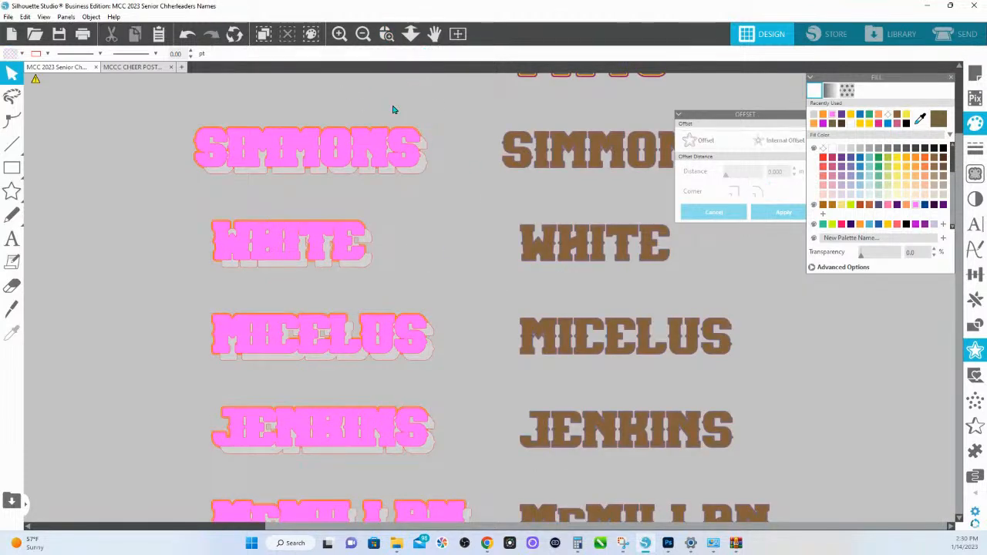
- Select the seven brown last names below the first in the column and bring them to the front
drag(197, 107, 436, 133)
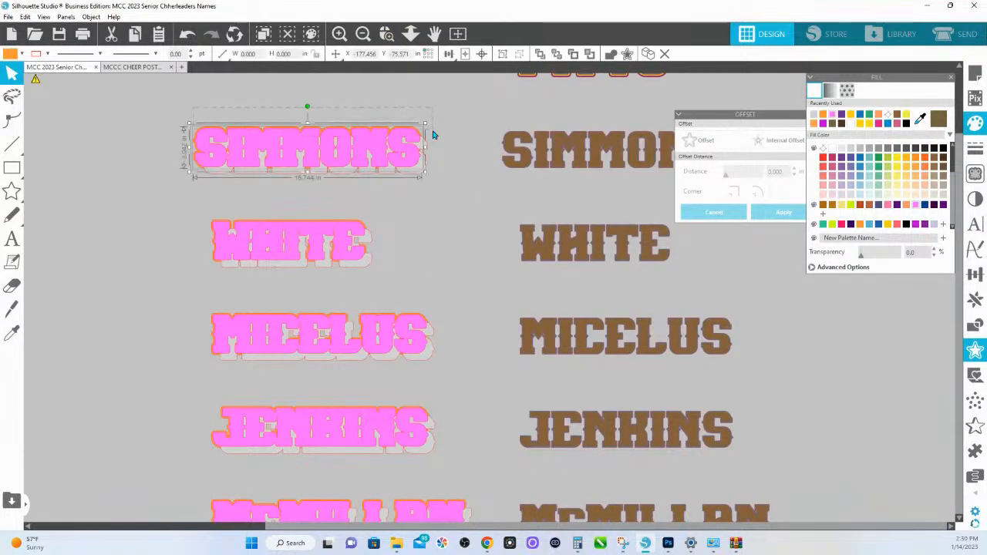
click(505, 139)
mouse_move(505, 139)
mouse_down()
mouse_move(240, 139)
mouse_move(382, 156)
mouse_move(493, 137)
mouse_up()
click(410, 34)
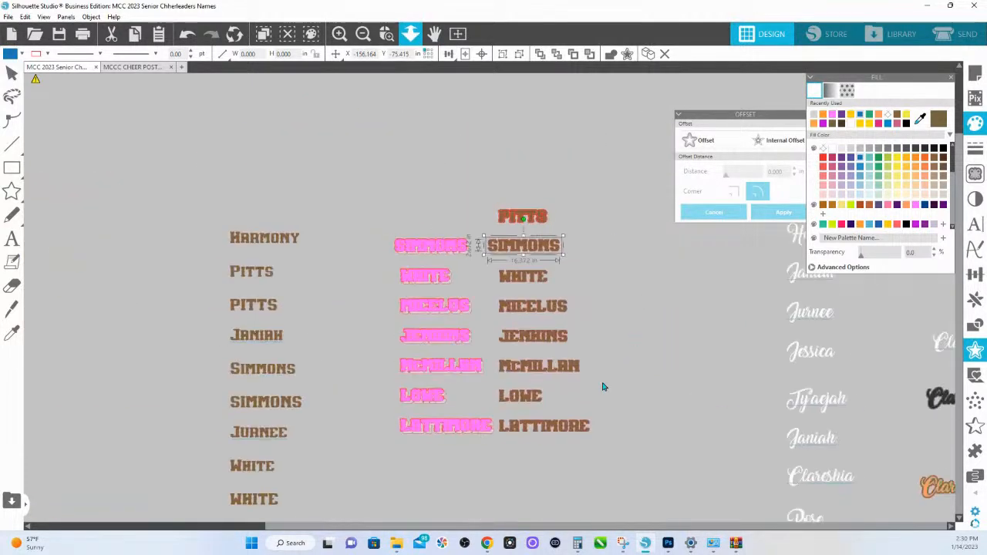
drag(600, 437, 524, 245)
right_click(524, 246)
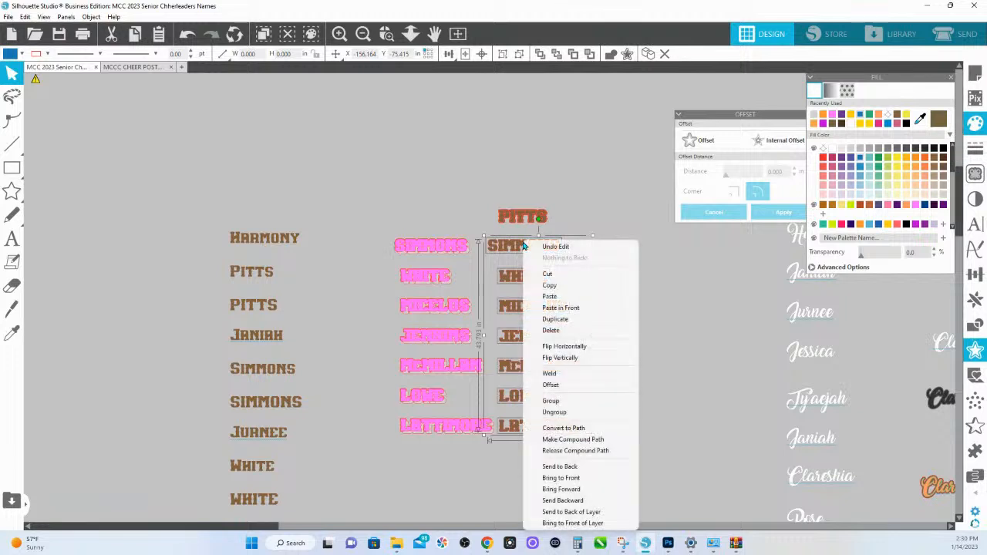
click(584, 483)
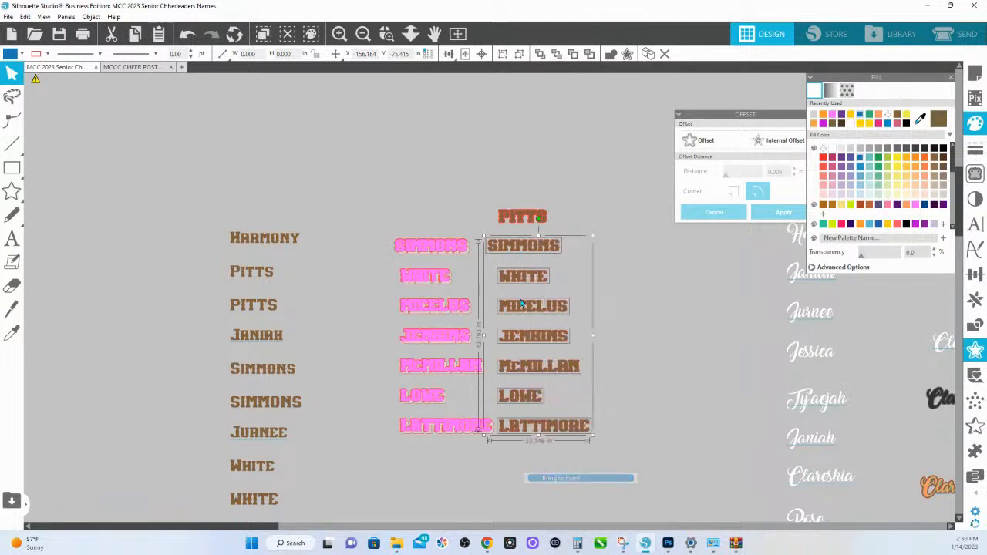
- Move the brown second last name onto its pink and orange version and centre these layers on each other
click(386, 34)
drag(383, 211, 600, 309)
click(483, 200)
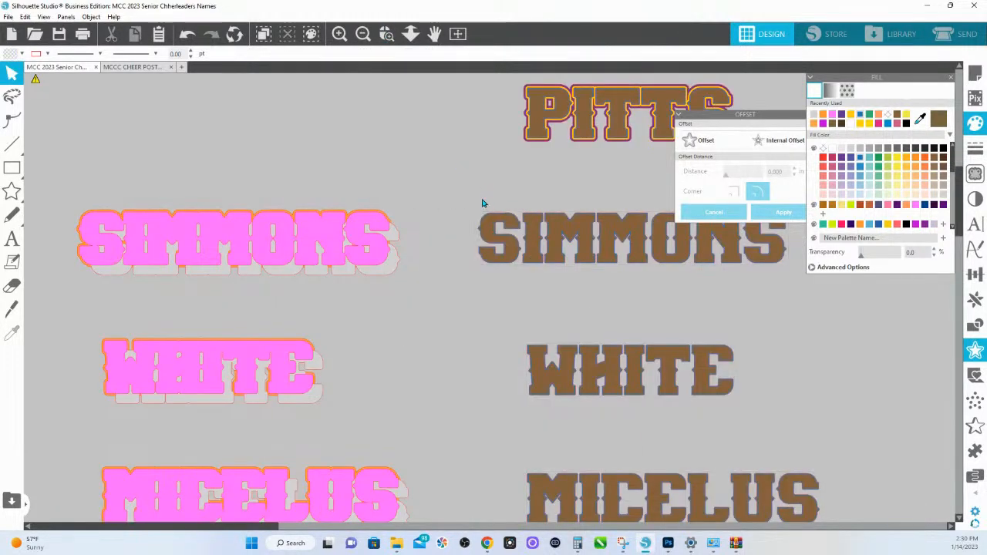
drag(483, 200, 169, 233)
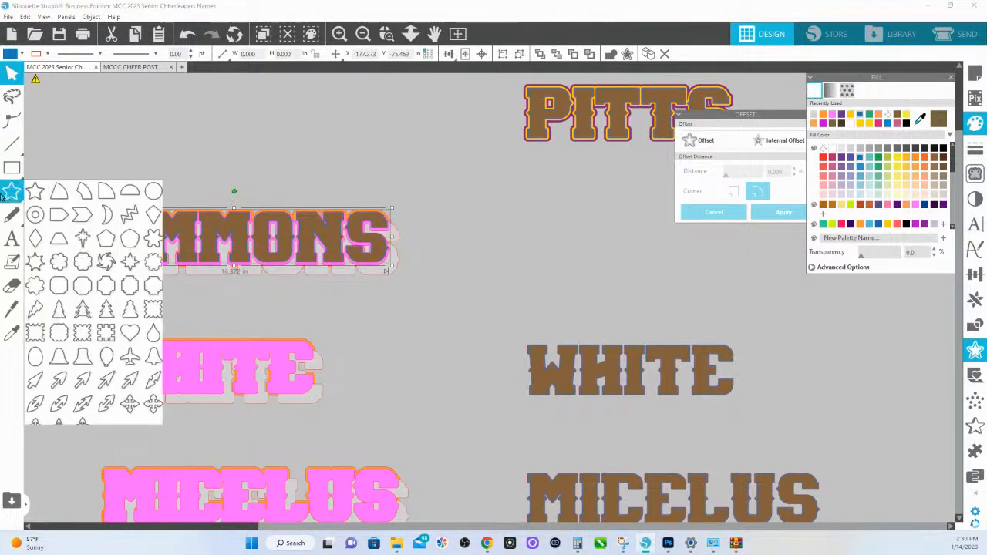
click(366, 177)
click(367, 219)
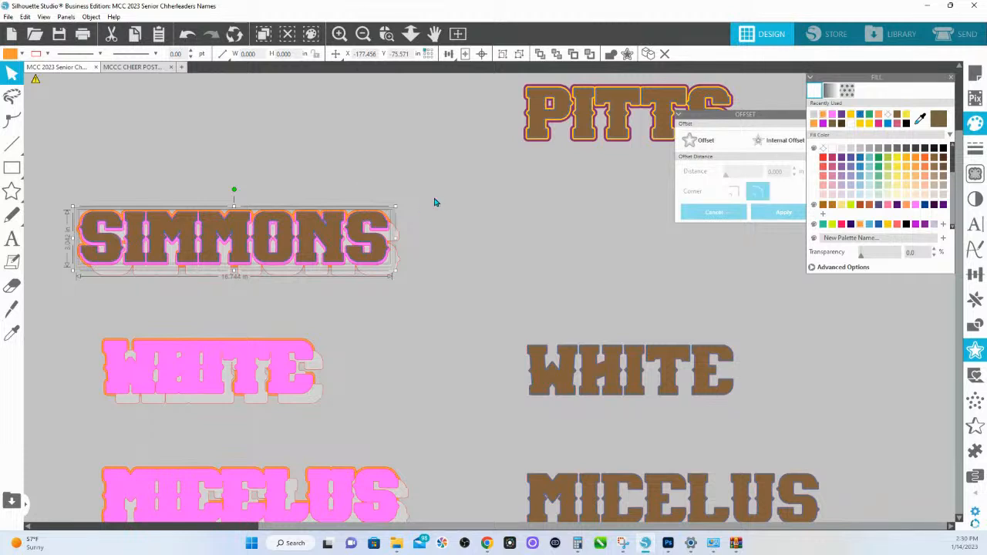
click(483, 58)
click(390, 175)
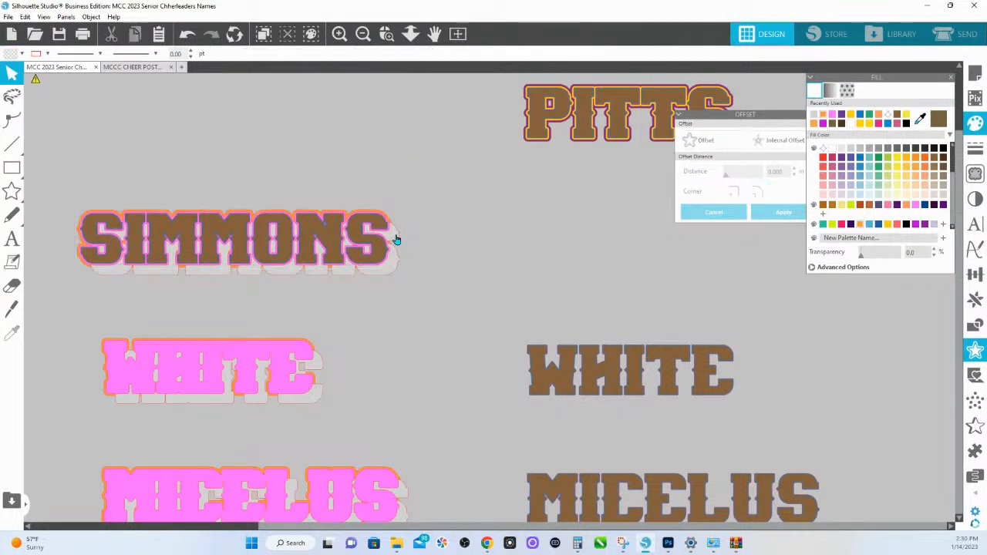
- Try nudging the grey shadow and orange border of the second last name slightly down and right behind the lettering
click(395, 237)
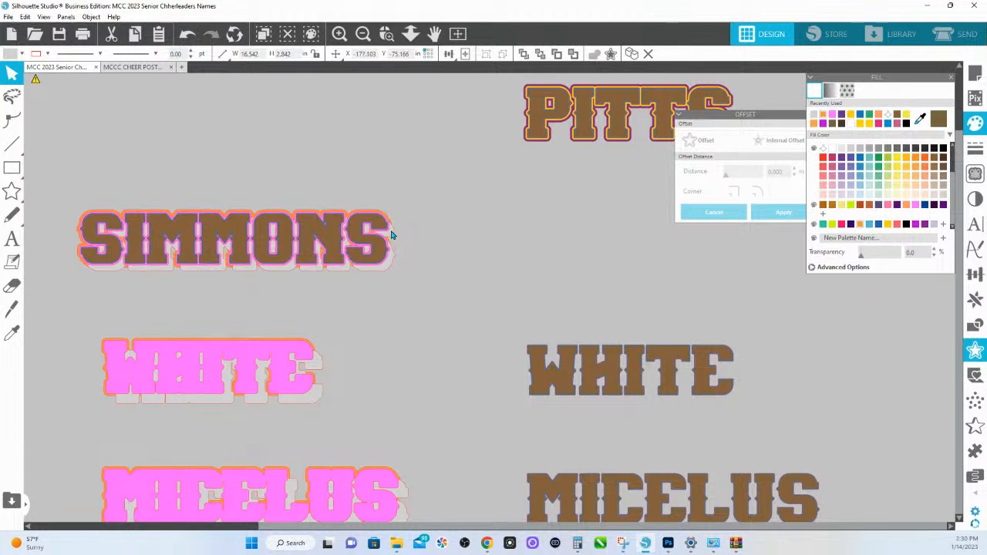
drag(384, 216, 388, 223)
key(ctrl+z)
click(382, 217)
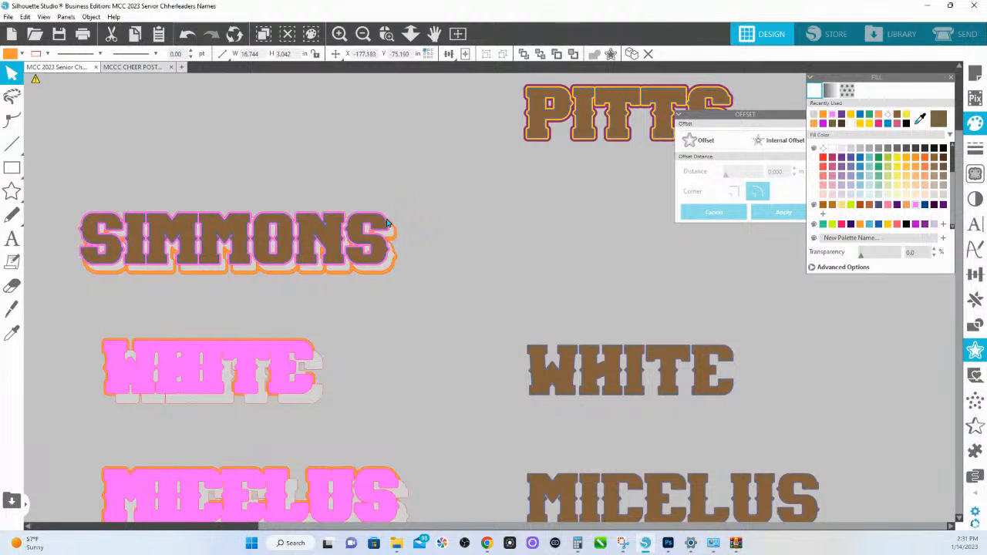
click(388, 271)
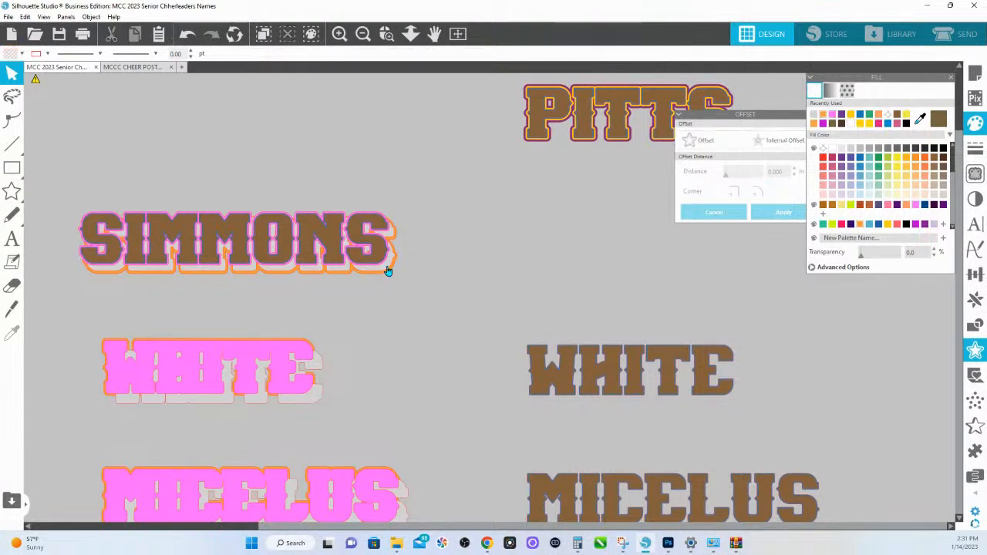
drag(388, 270, 388, 268)
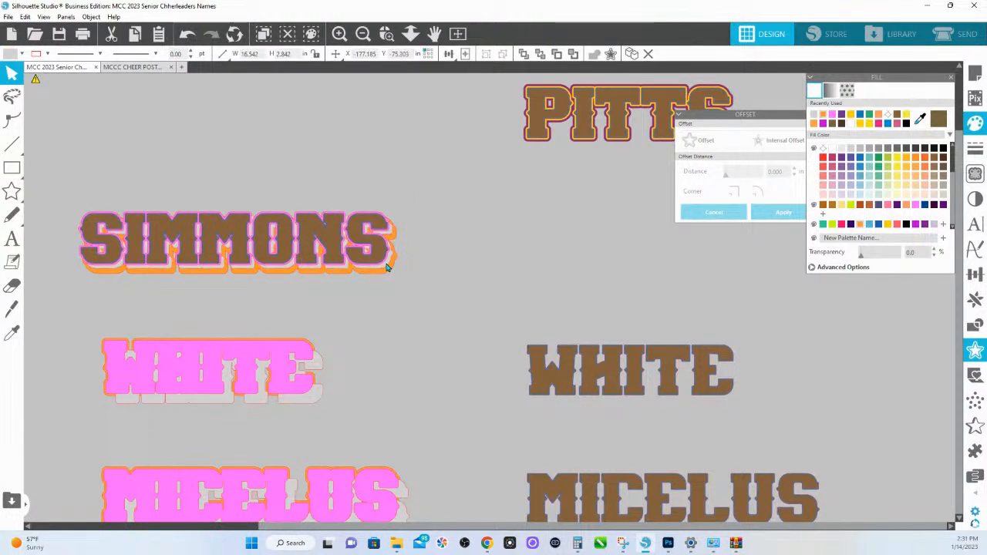
click(387, 273)
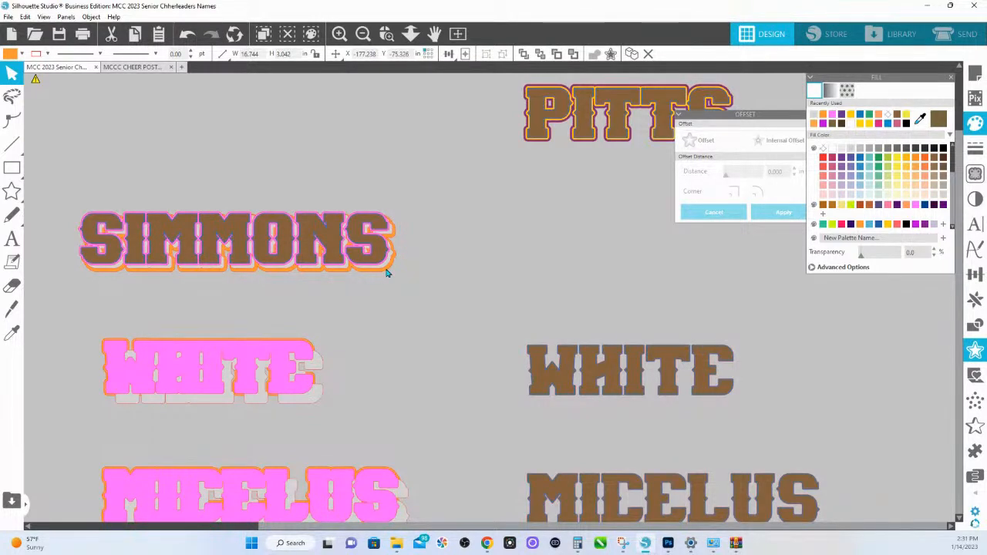
click(387, 273)
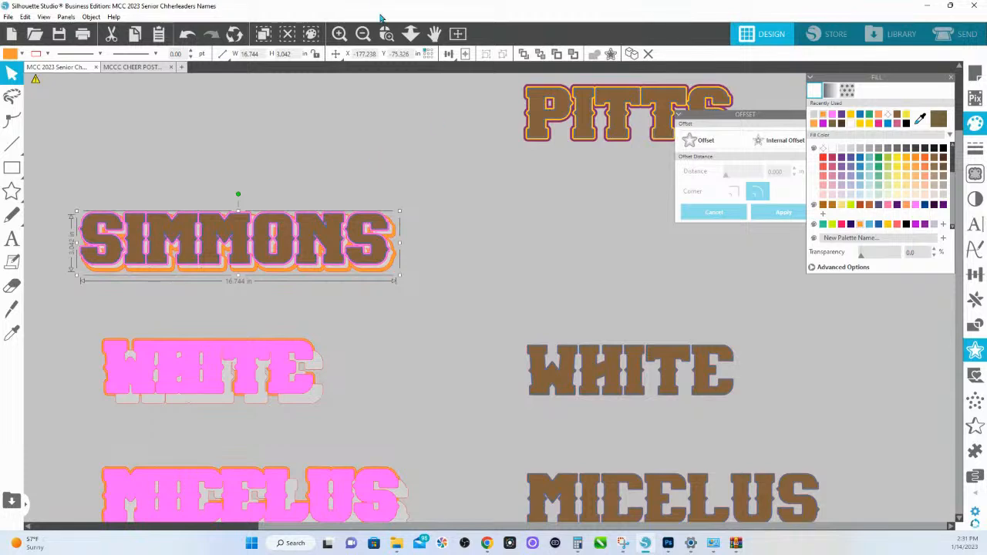
- Select every layer of the second last name, including the grey shadow and orange border, and centre them on each other
click(411, 34)
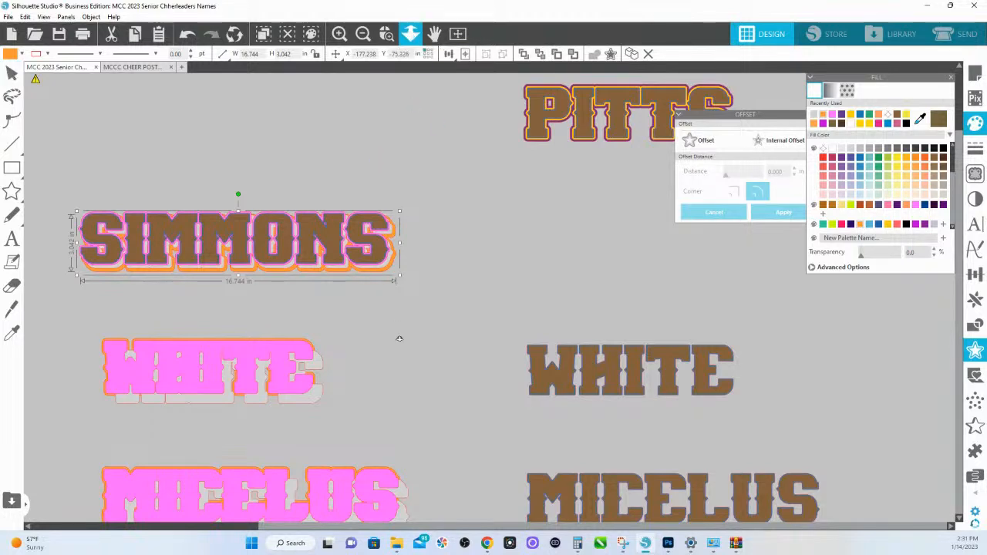
drag(396, 337, 384, 225)
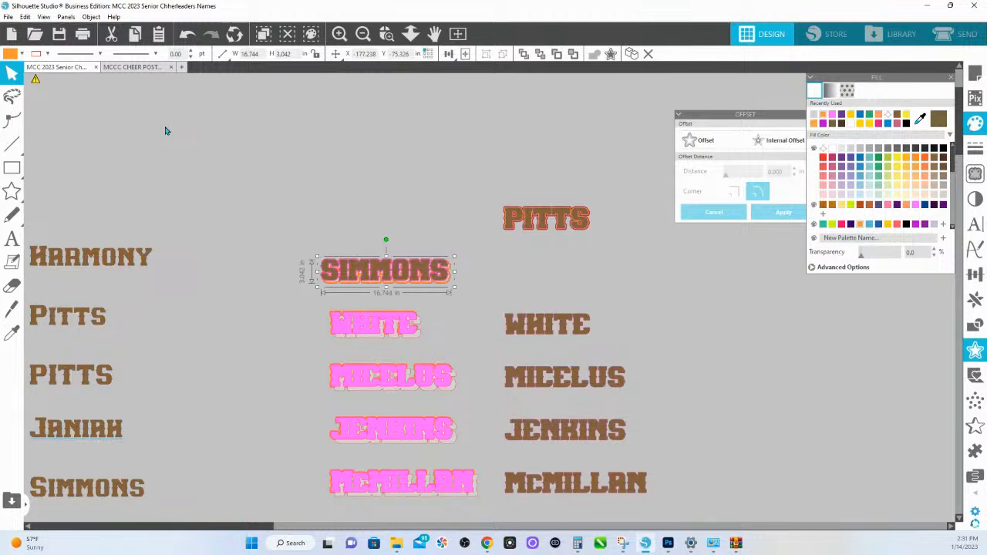
click(28, 17)
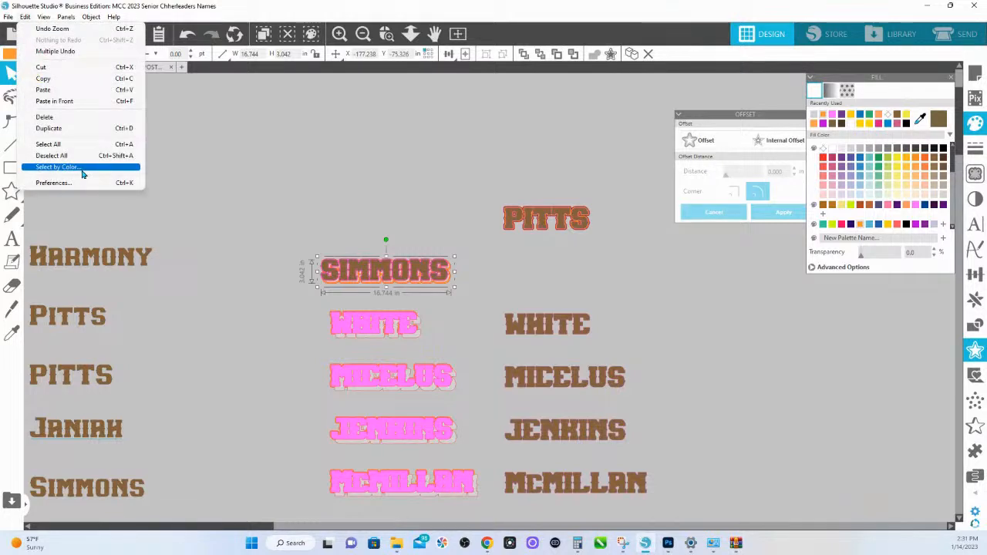
click(414, 32)
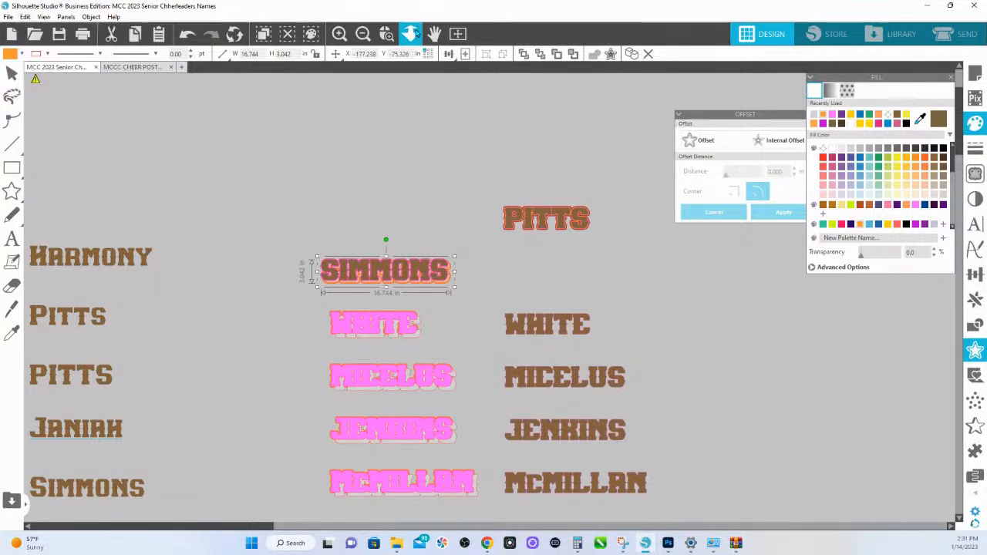
drag(404, 116, 402, 144)
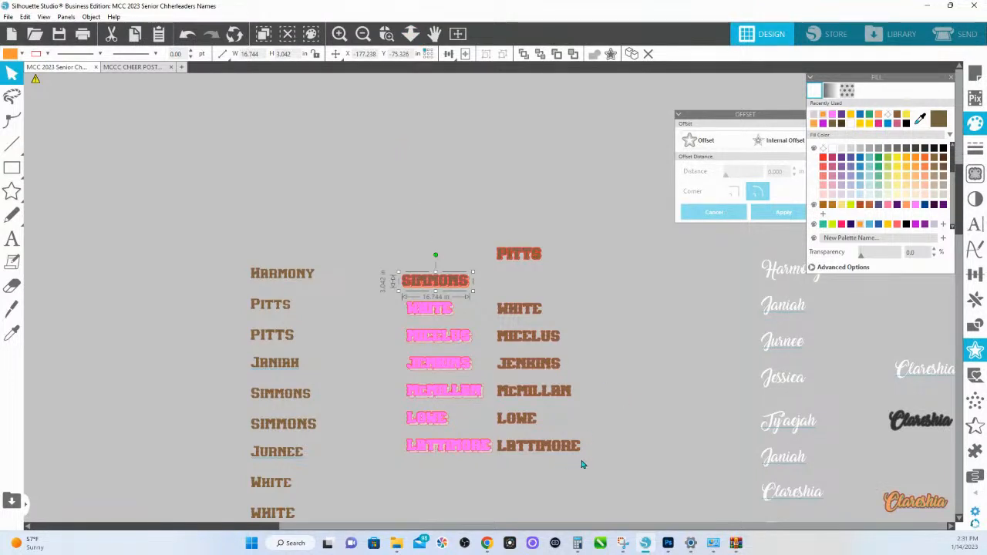
drag(583, 465, 396, 271)
click(502, 291)
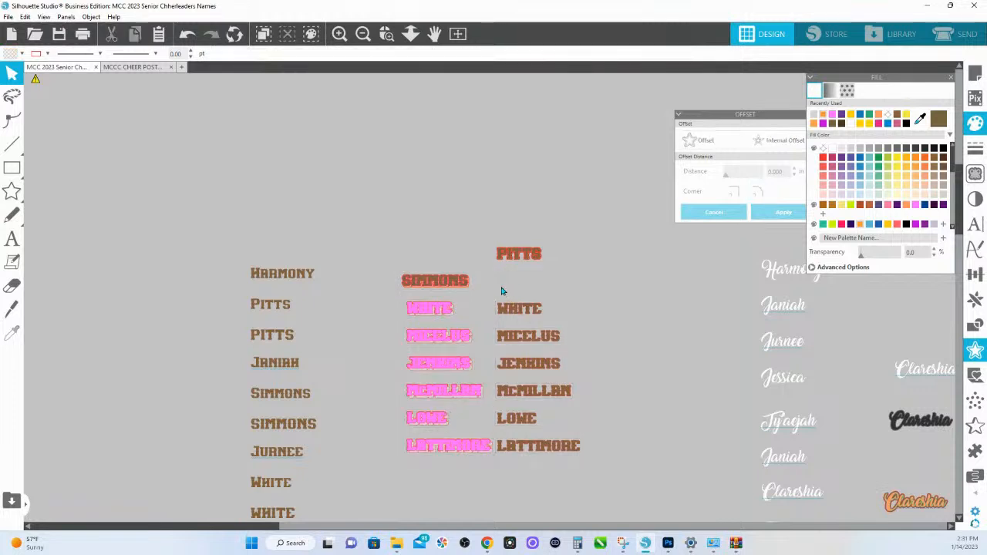
drag(497, 290, 389, 272)
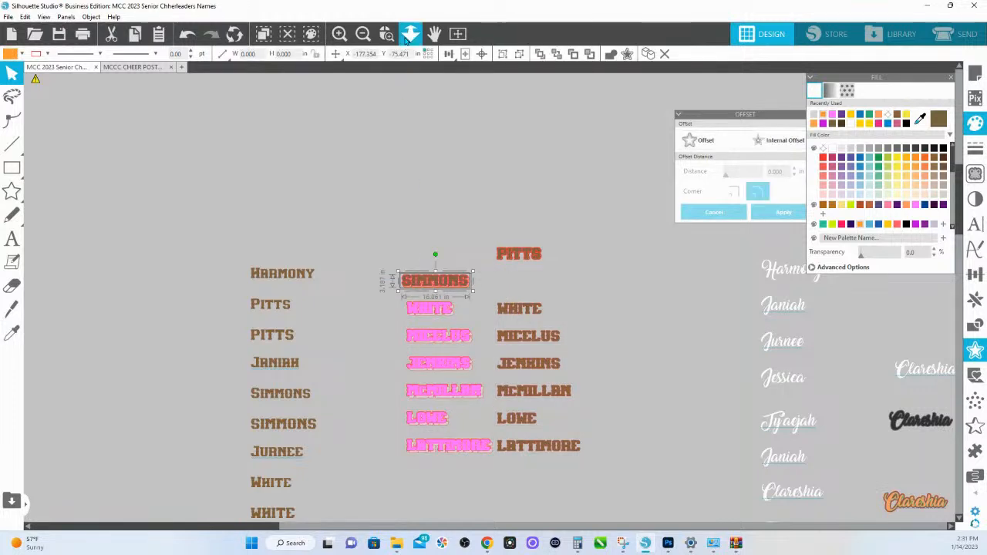
click(483, 54)
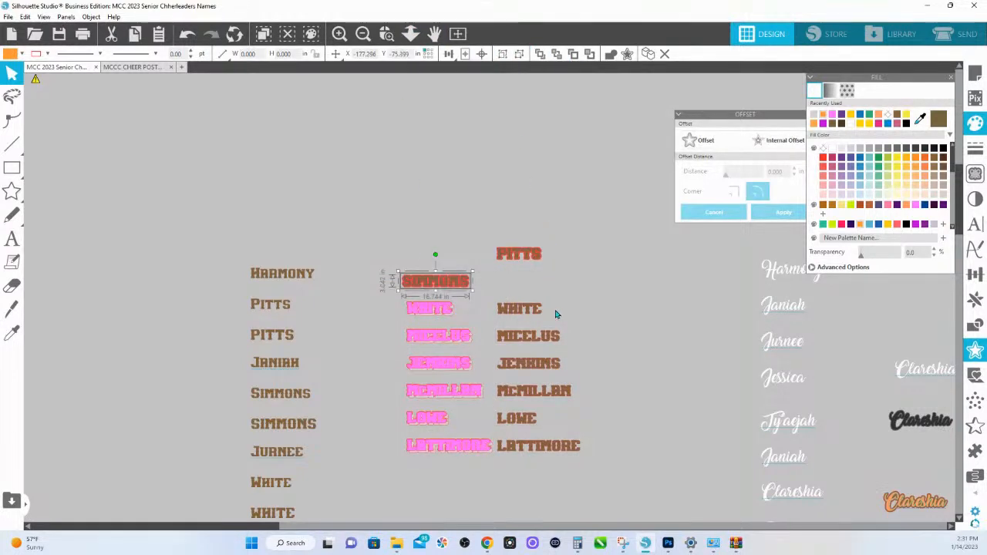
- Centre the brown lettering of the third, fourth and fifth last names on their matching pink bordered layers, one name at a time
click(419, 303)
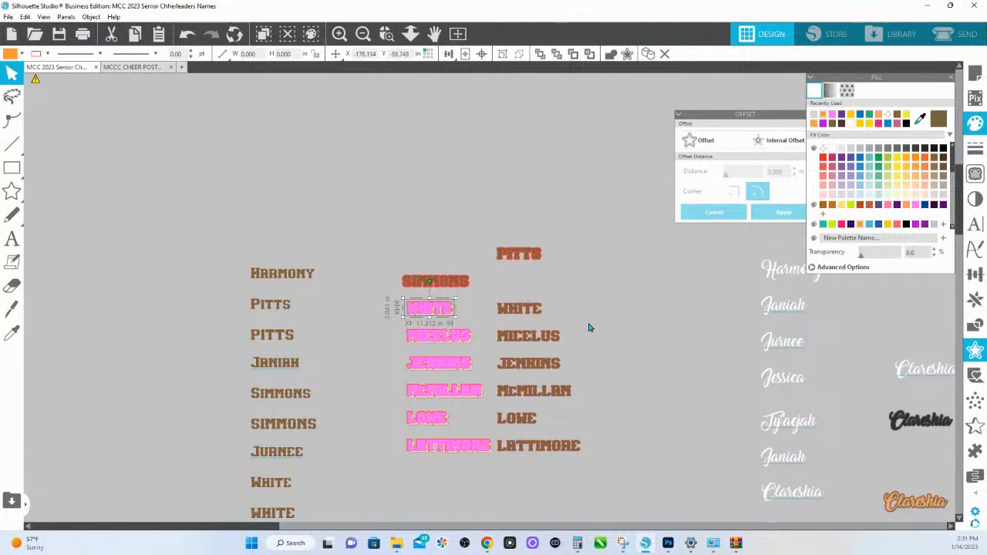
shift+click(519, 309)
click(482, 54)
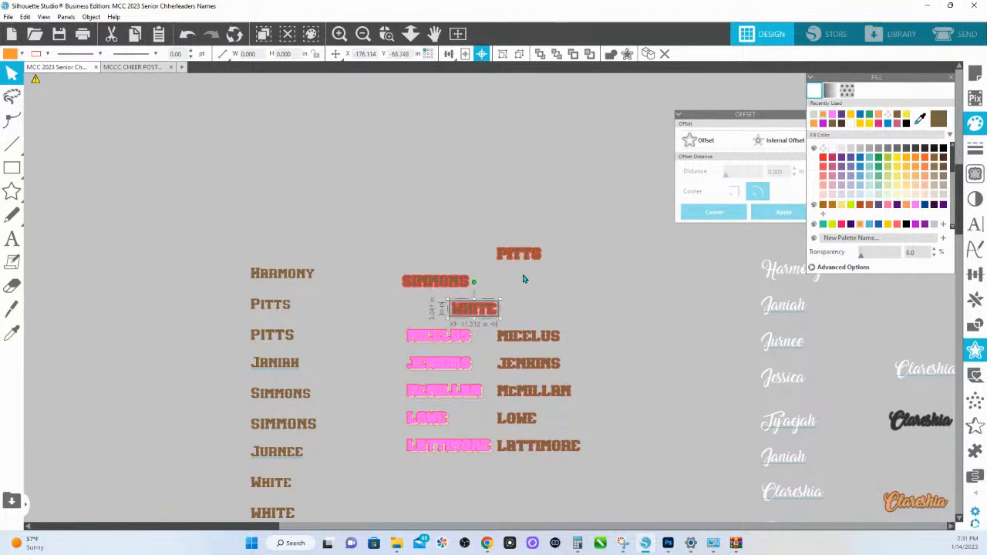
drag(580, 339, 424, 338)
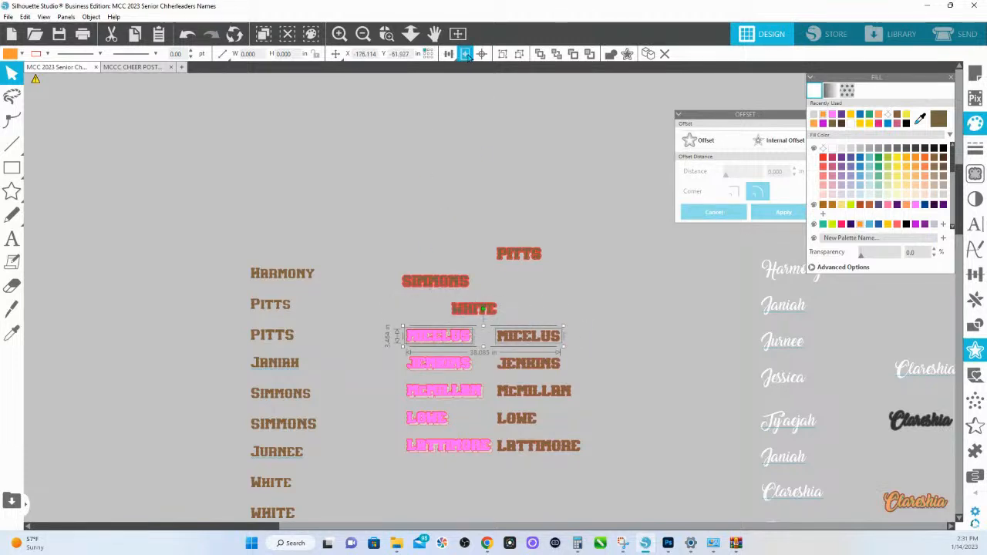
click(482, 54)
drag(584, 370, 434, 364)
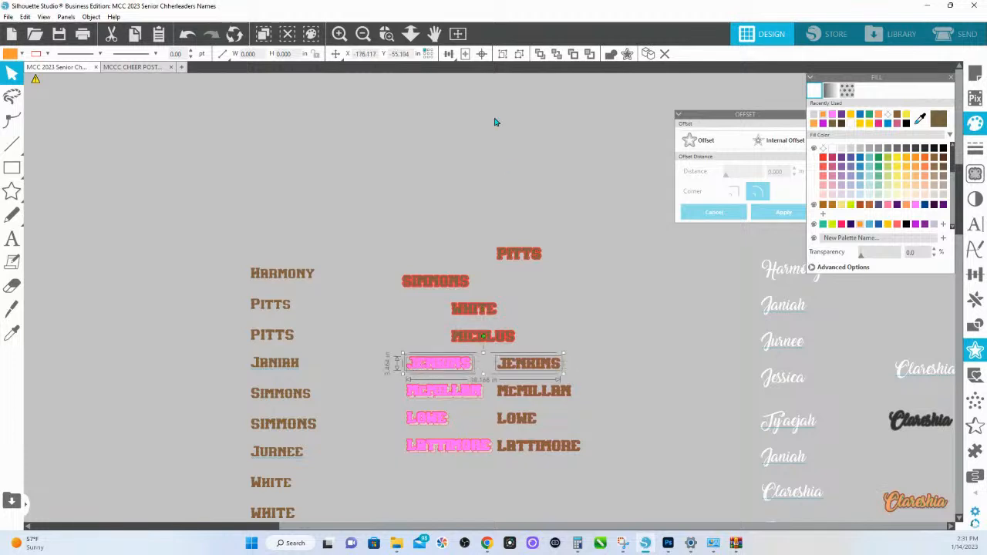
click(482, 54)
- Centre the brown lettering of the last three names in the column on their matching pink bordered layers, one name at a time
drag(595, 389, 423, 383)
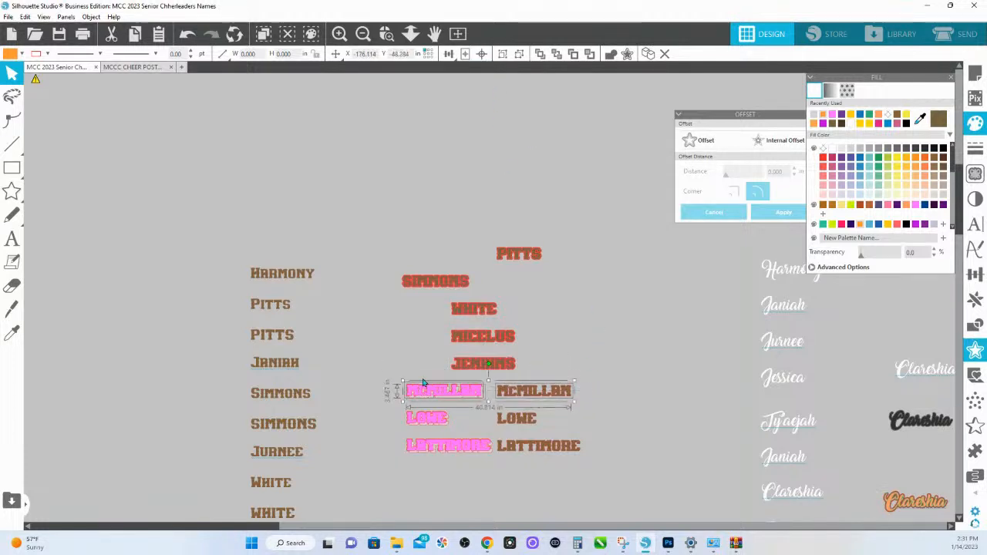
click(482, 54)
drag(562, 425, 401, 418)
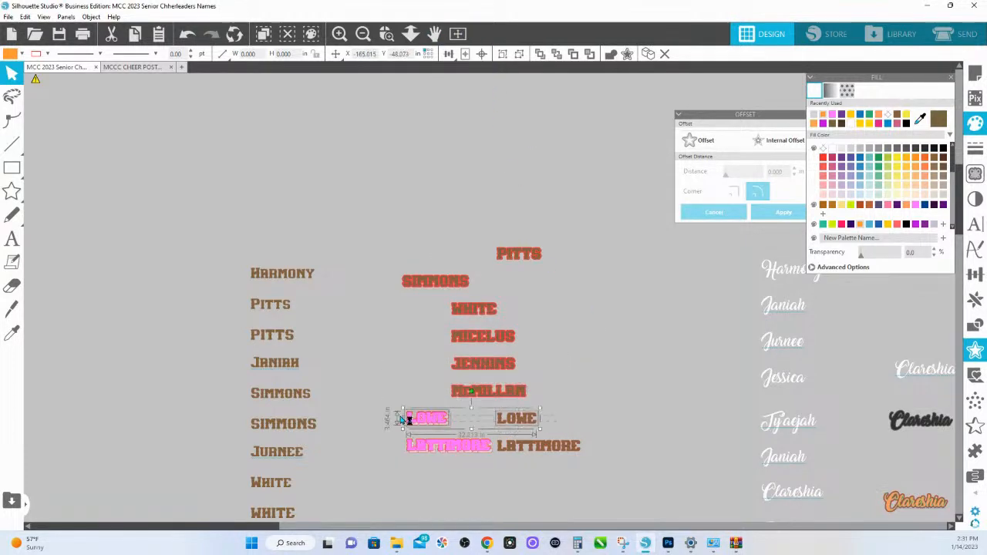
click(482, 54)
drag(584, 457, 395, 435)
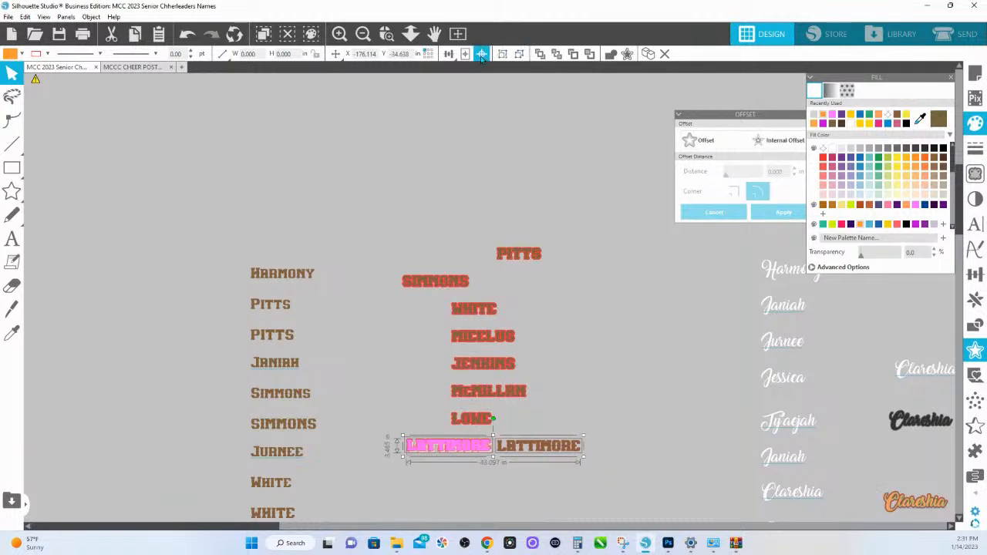
click(482, 54)
- Move the second last-name design and the first one above it into line with the rest of the stacked column
drag(497, 281, 404, 284)
drag(455, 282, 501, 286)
drag(487, 236, 501, 269)
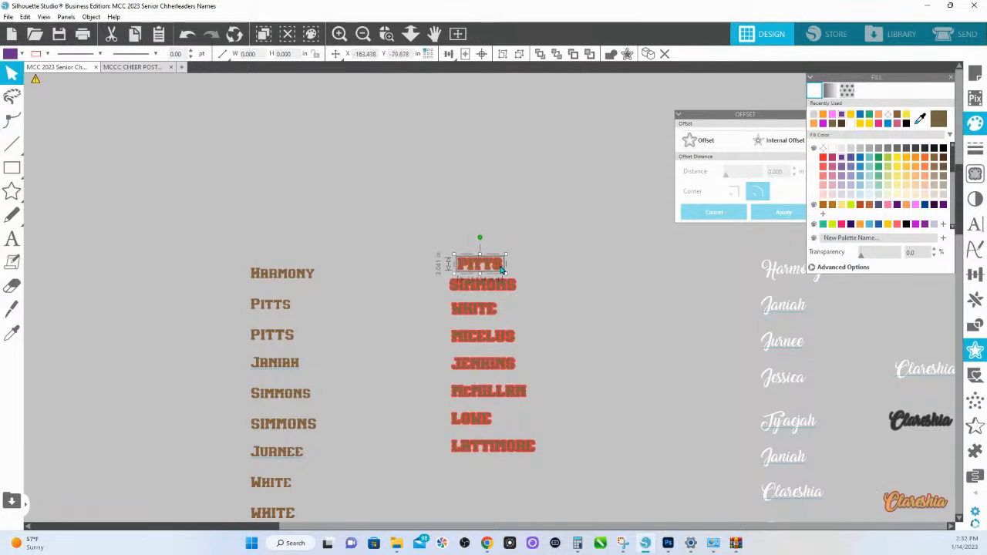
click(386, 35)
right_click(493, 428)
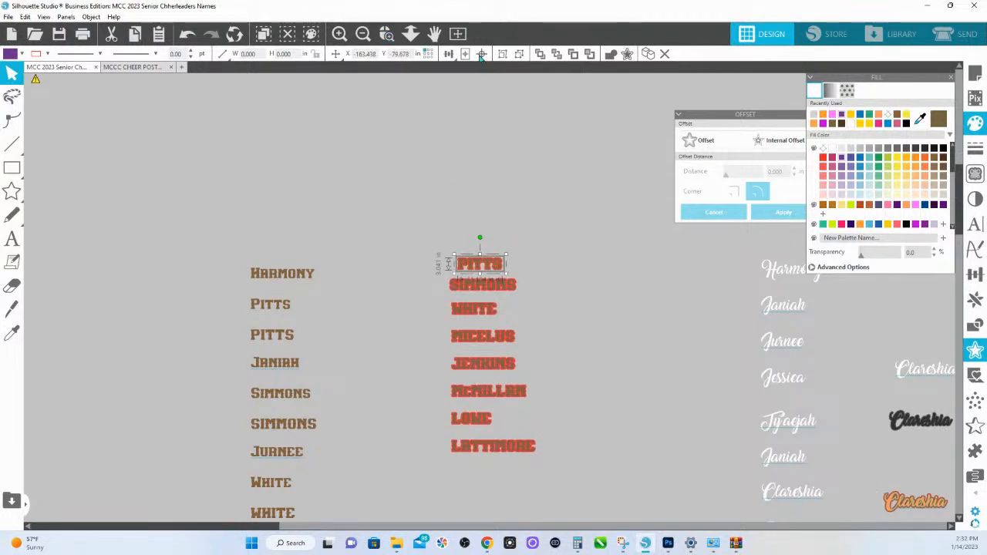
- Select the whole long column of brown source names and fill it with yellow
click(411, 36)
drag(401, 186, 395, 332)
drag(395, 218, 455, 455)
right_click(394, 254)
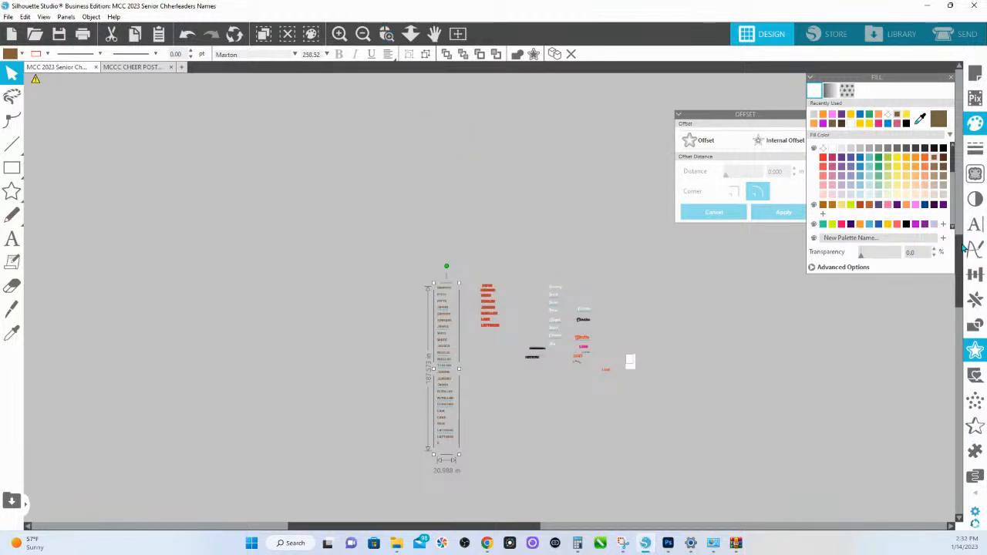
click(888, 224)
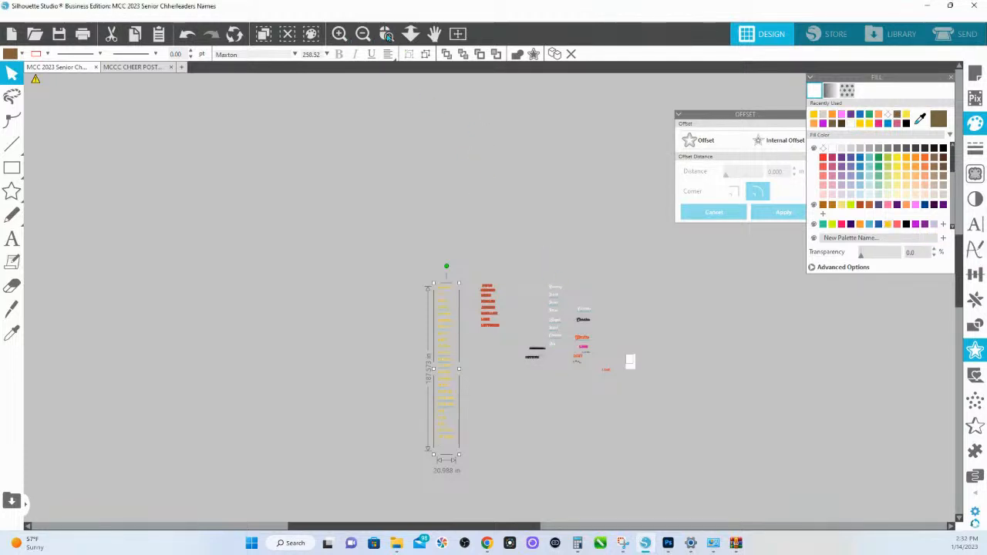
- Move the light orange layer of the bordered script name out to the right of its design and deselect it
scroll(737, 416, up, 3)
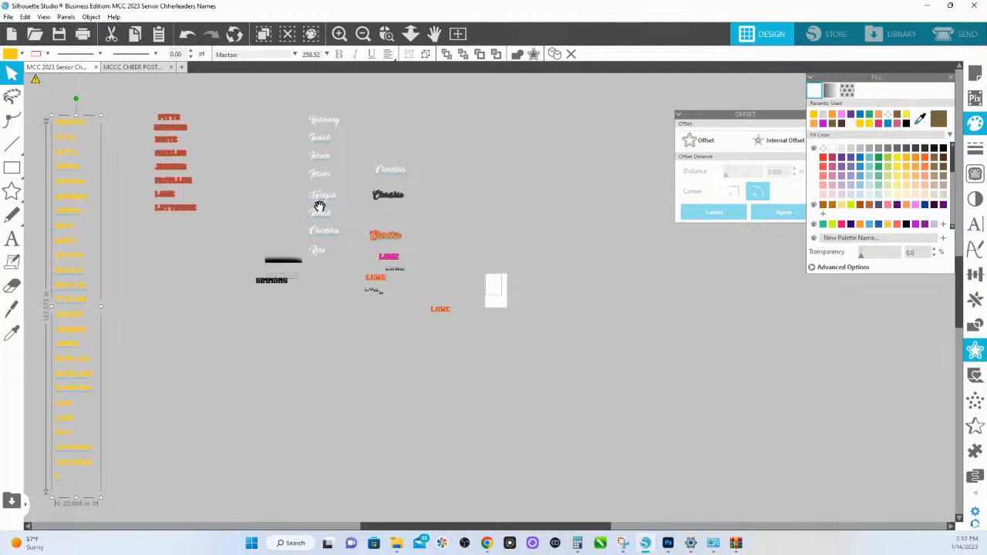
drag(315, 203, 415, 316)
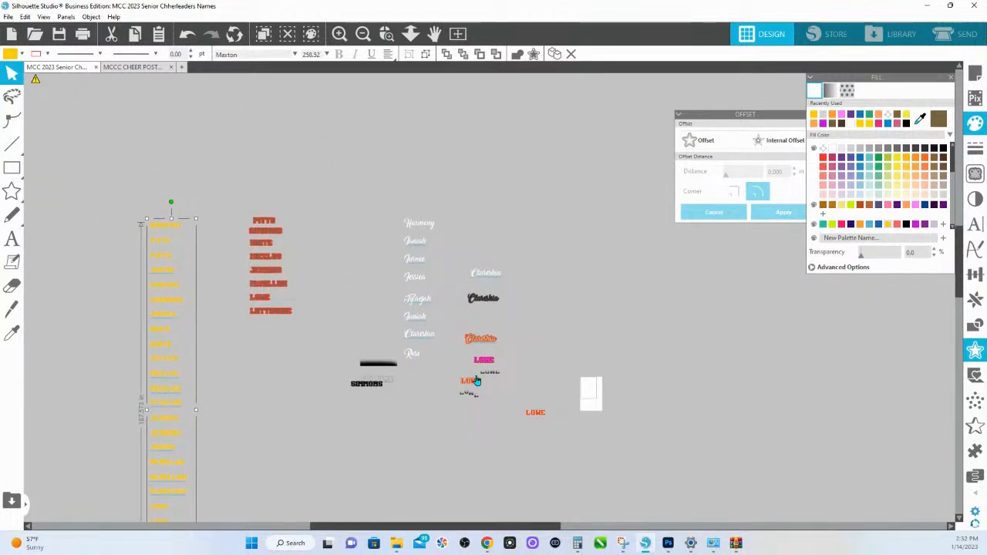
drag(468, 340, 526, 341)
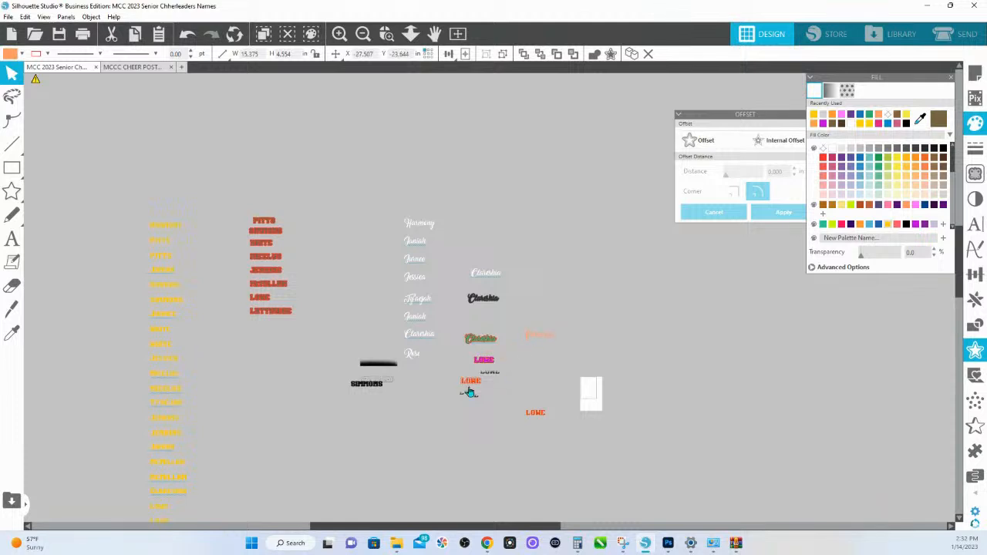
click(469, 391)
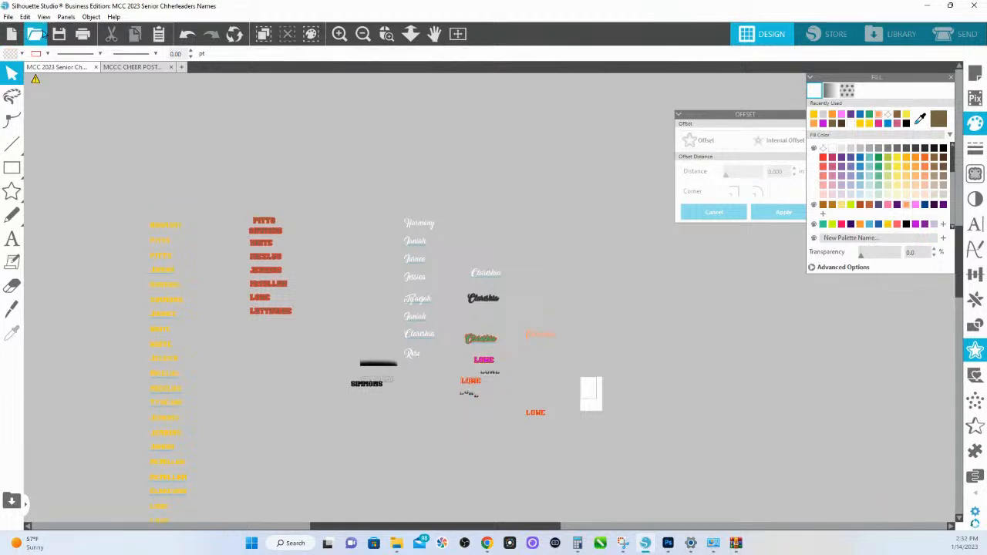
- Open Select by Color, set it to match by fill, and look through the listed fill colours
click(24, 16)
click(58, 167)
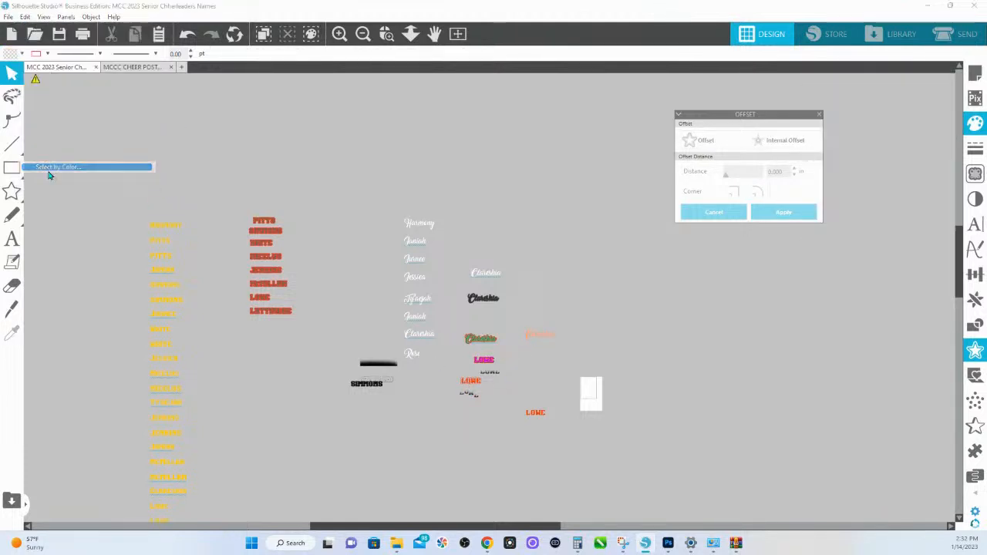
click(903, 104)
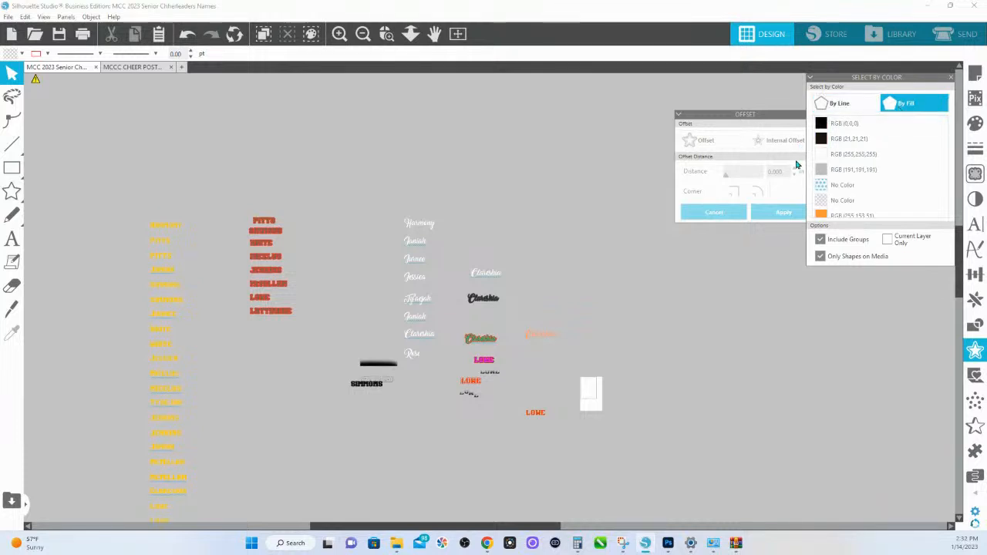
scroll(816, 178, down, 3)
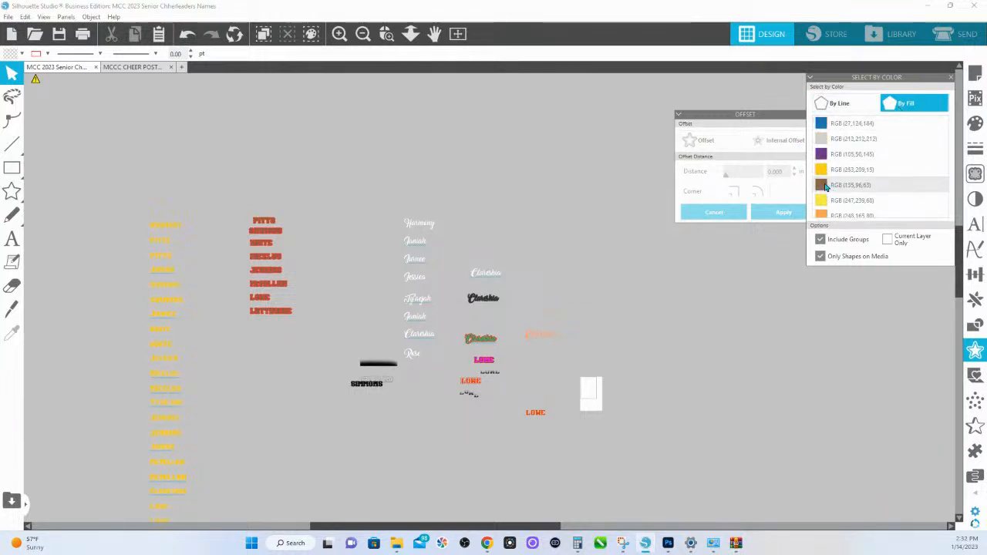
scroll(823, 186, down, 3)
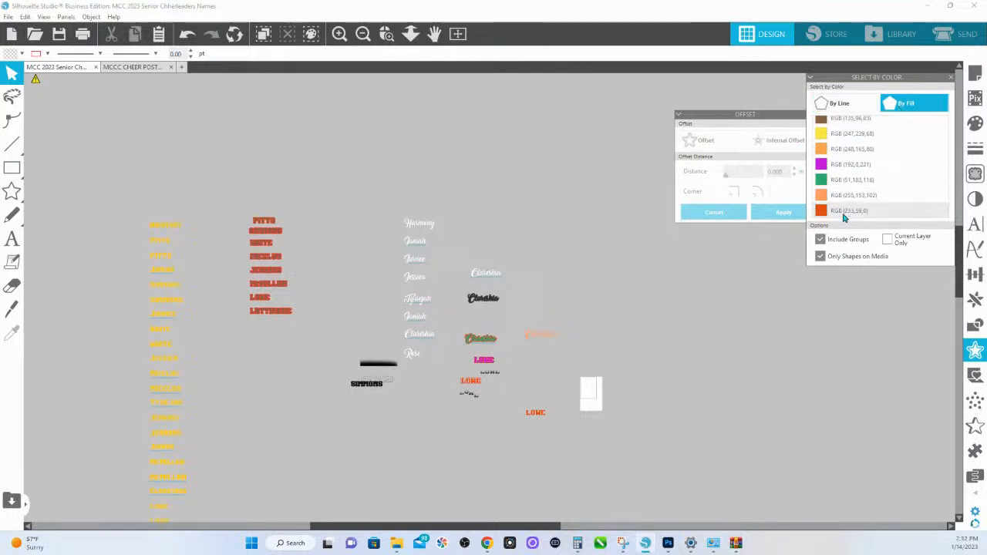
scroll(819, 148, up, 3)
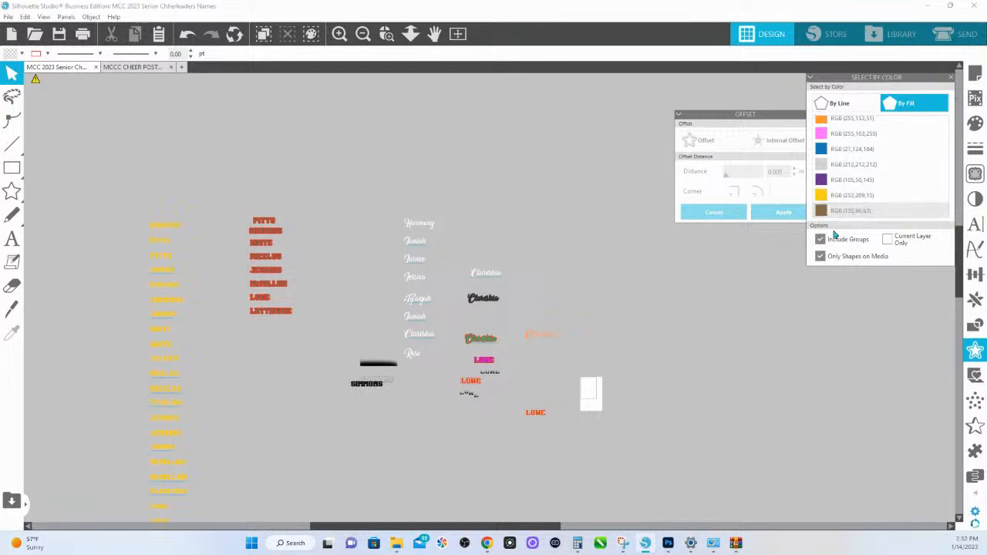
- Turn off Only Shapes on Media and Include Groups for the colour selection and review the available fills
click(821, 256)
click(821, 239)
scroll(833, 197, up, 5)
scroll(833, 196, down, 4)
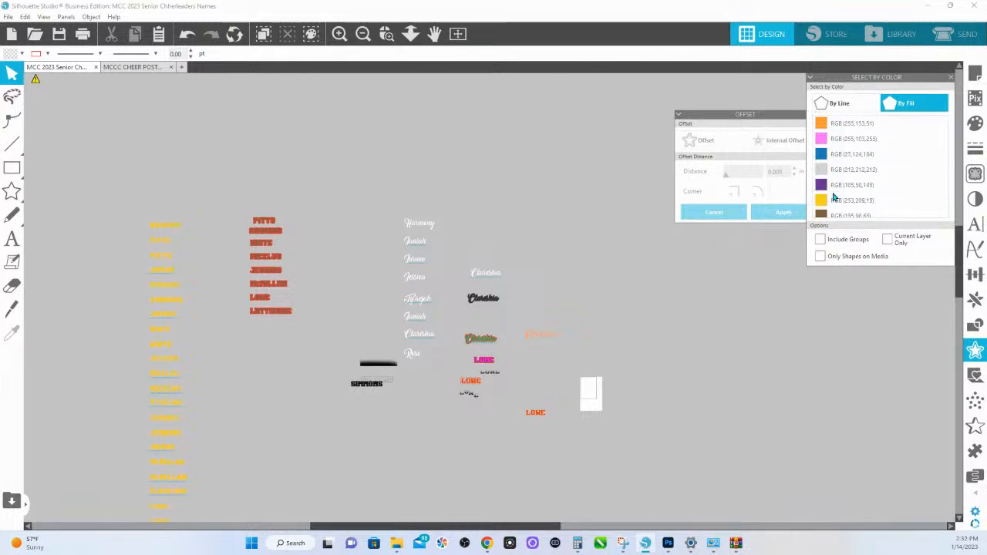
scroll(833, 196, down, 3)
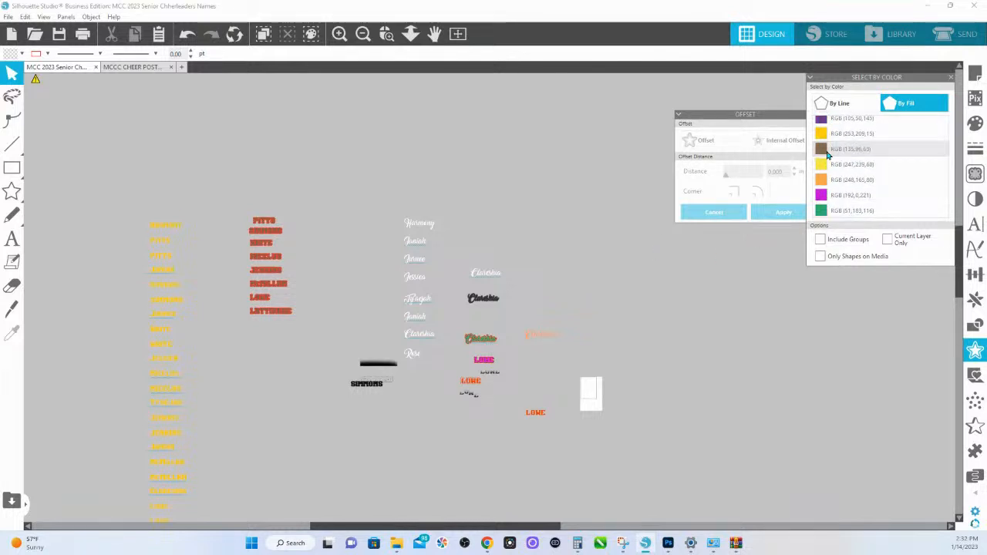
scroll(829, 157, down, 2)
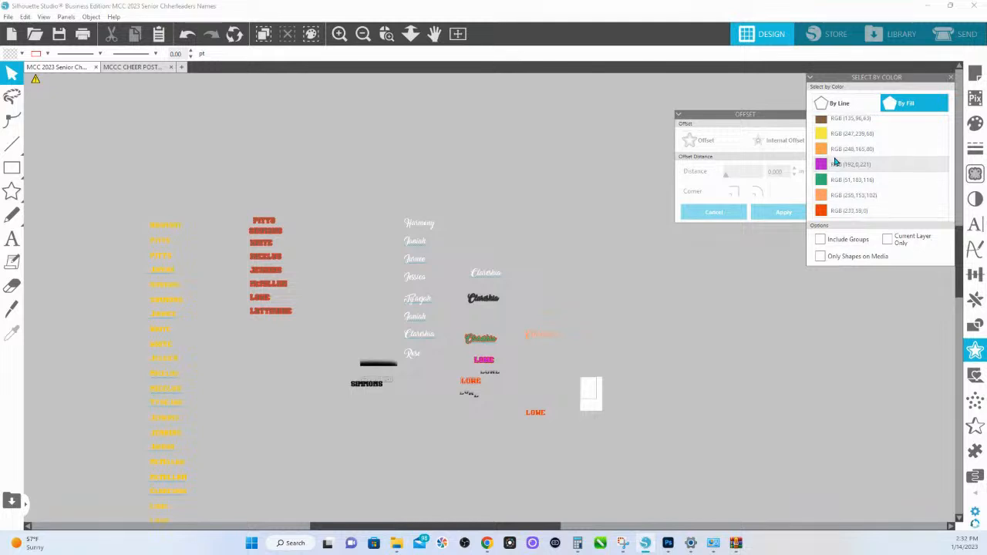
scroll(837, 164, up, 4)
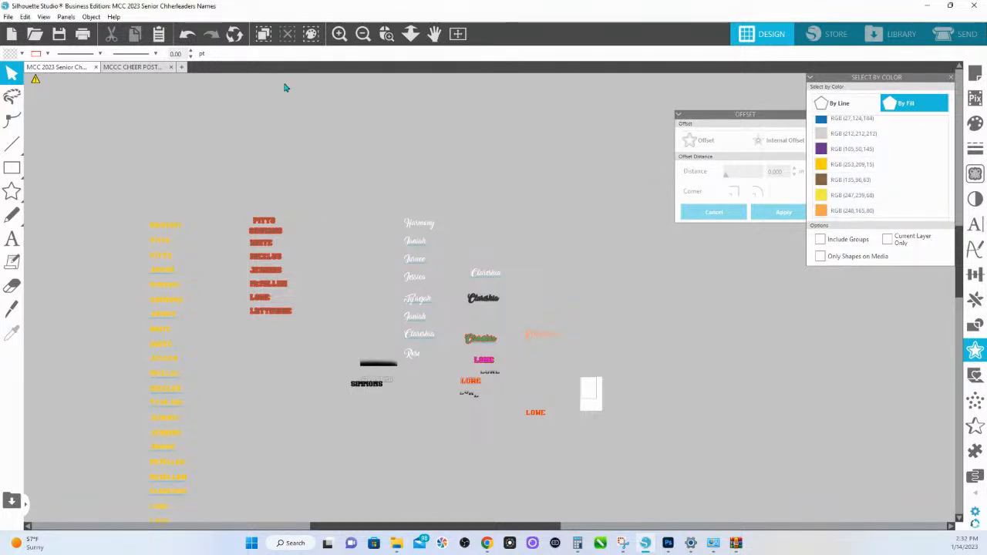
- Examine the bordered last-name column up close, checking the second name's brown lettering, and review the fill colours again
click(367, 38)
scroll(380, 300, up, 5)
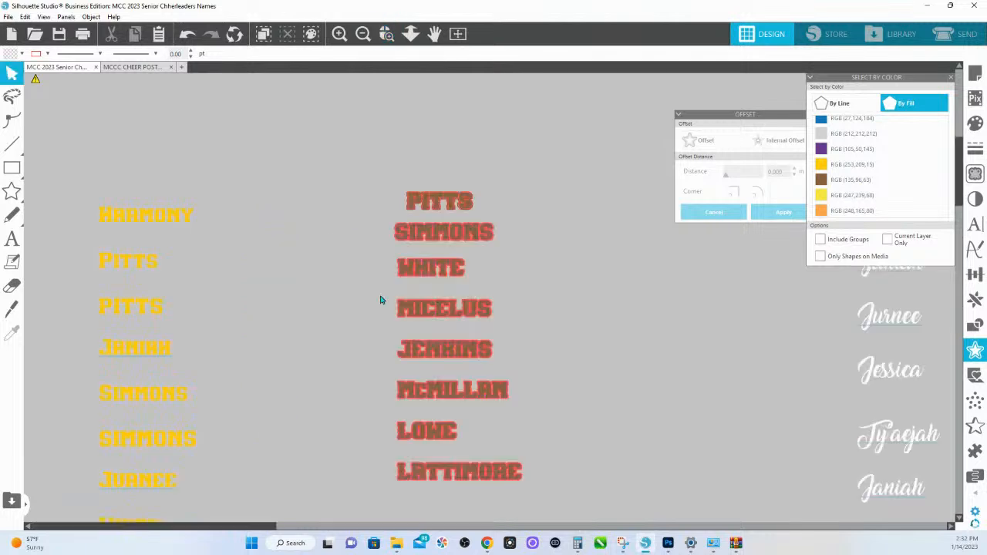
click(387, 34)
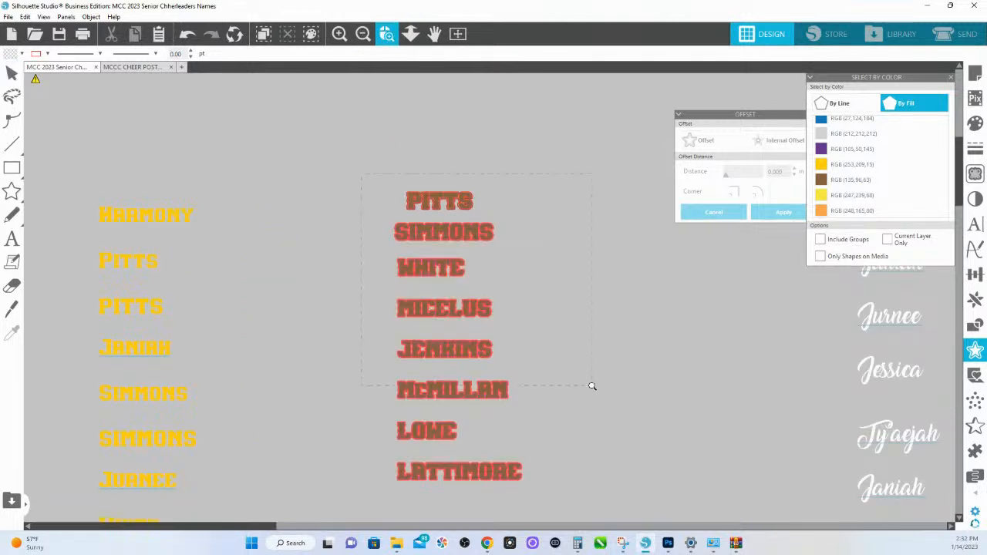
drag(362, 176, 592, 385)
click(505, 182)
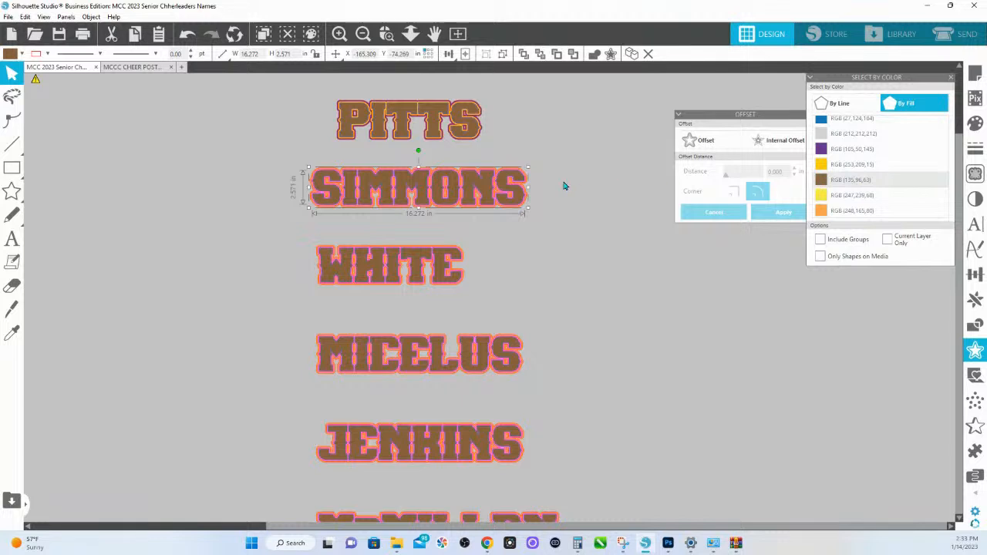
drag(466, 182, 465, 184)
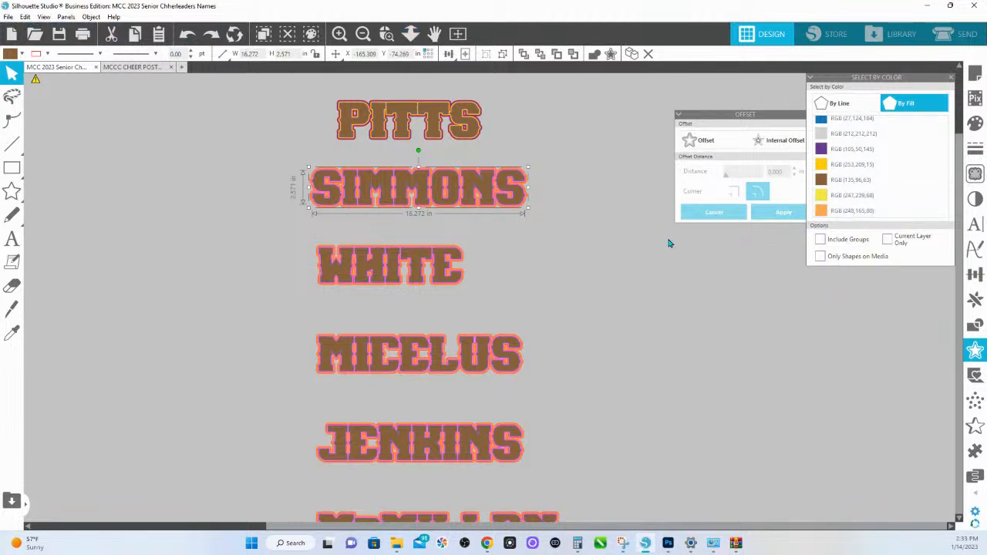
click(662, 211)
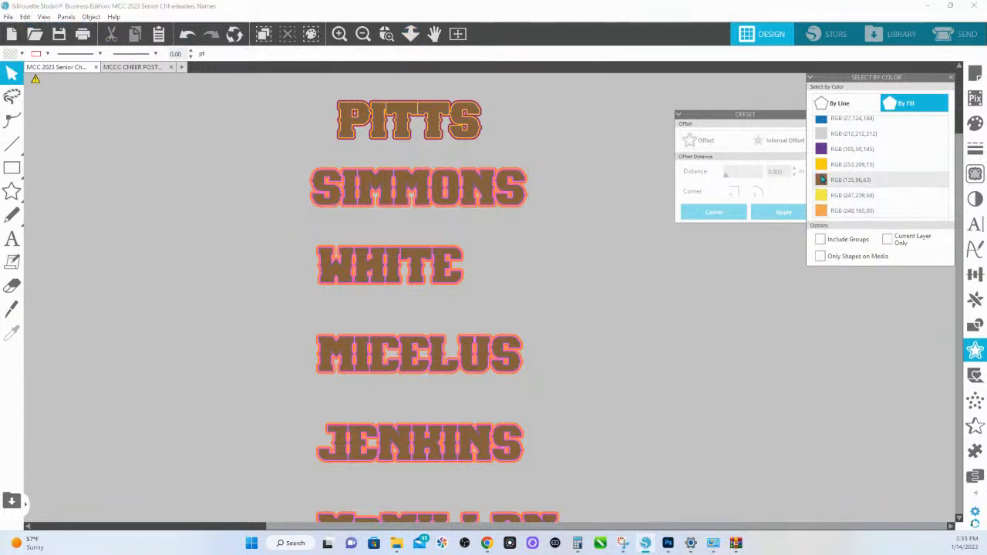
click(411, 33)
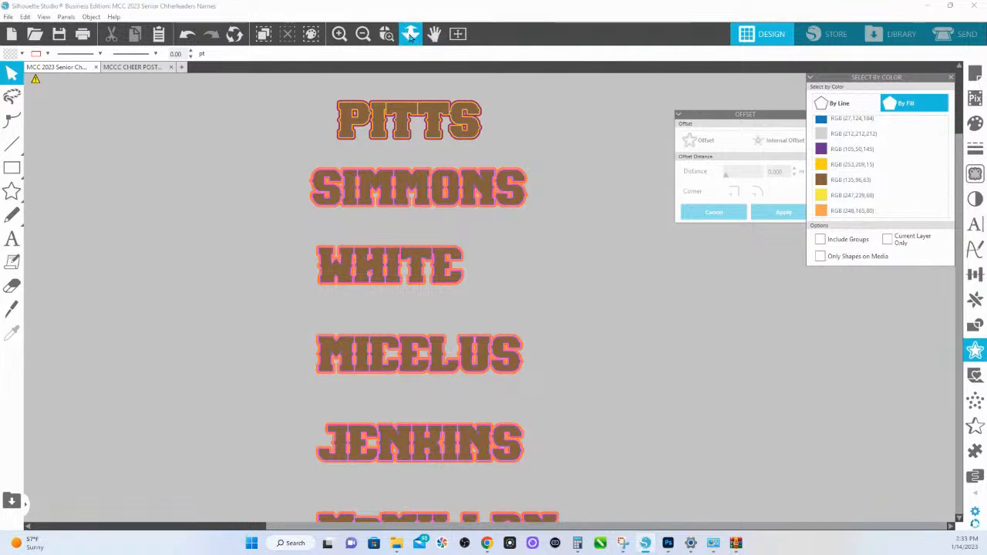
drag(510, 201, 505, 36)
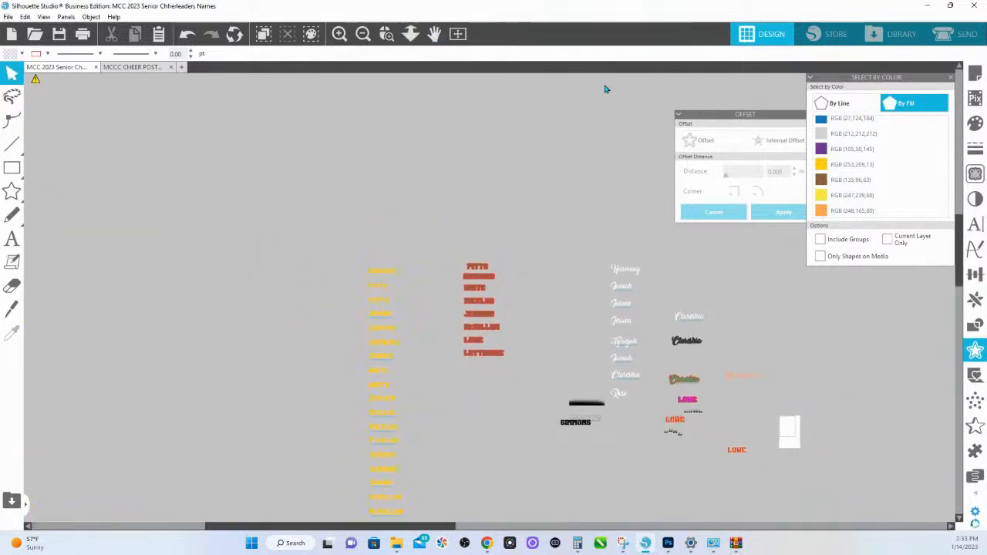
click(830, 195)
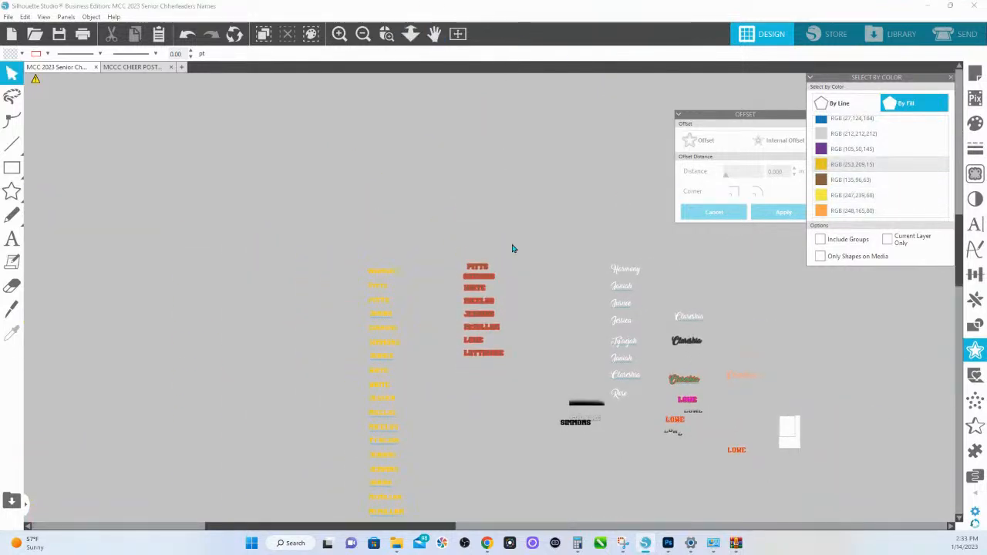
scroll(540, 259, down, 2)
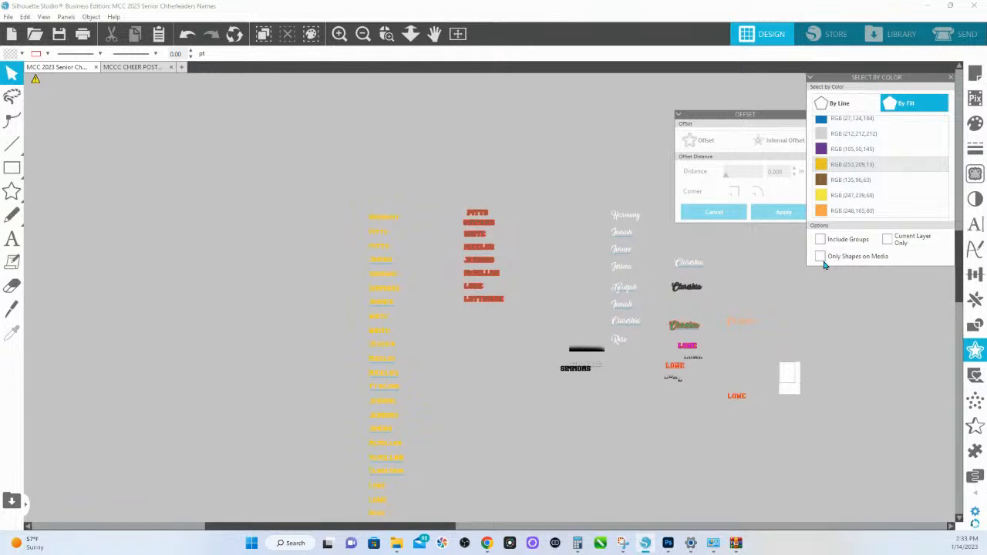
scroll(857, 177, down, 3)
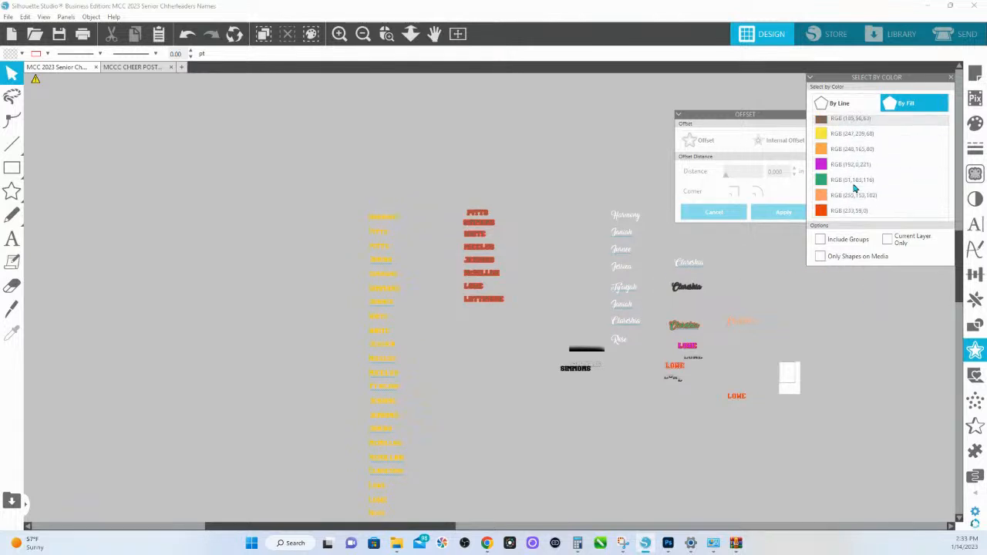
- Copy the whole column of bordered last-name designs into a new drawing and deselect it
click(476, 252)
key(i)
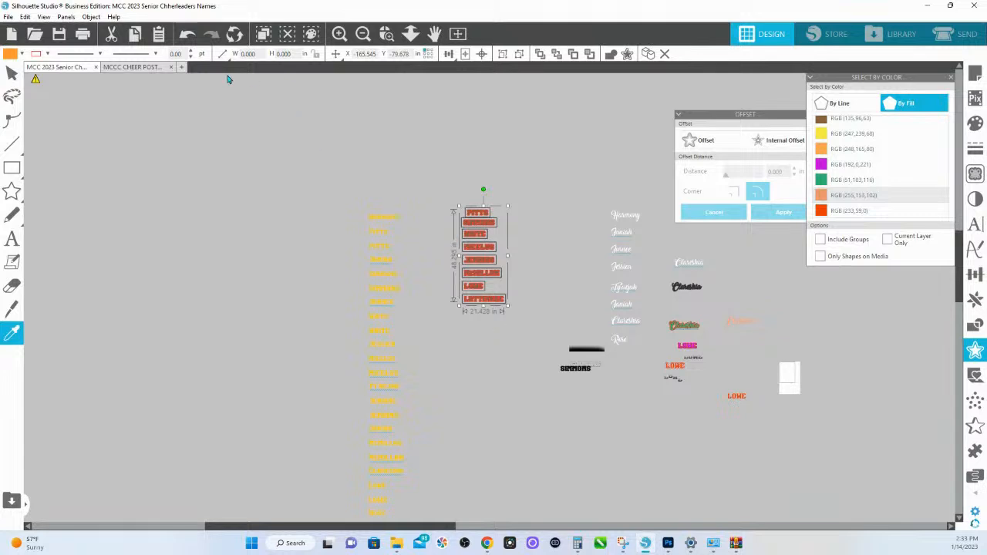
click(181, 67)
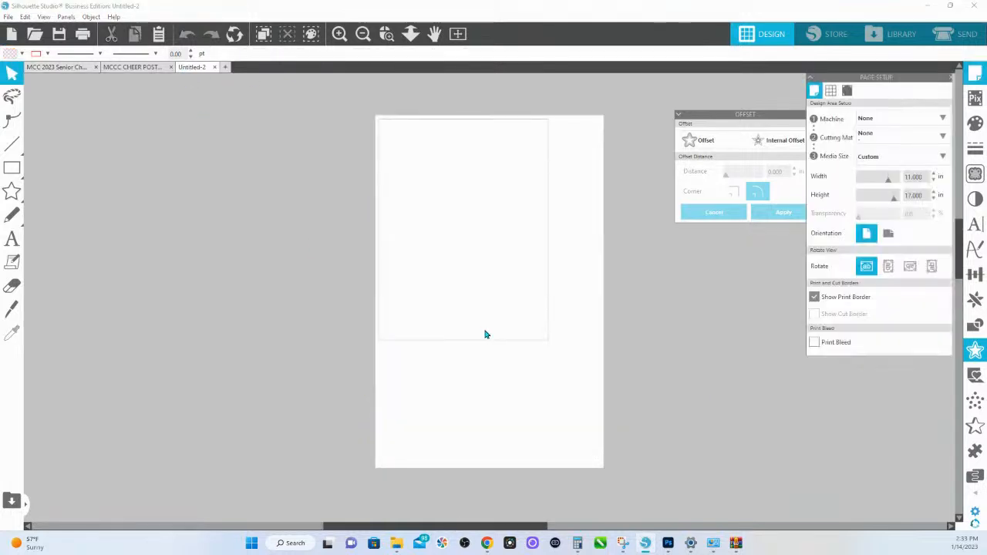
key(ctrl+v)
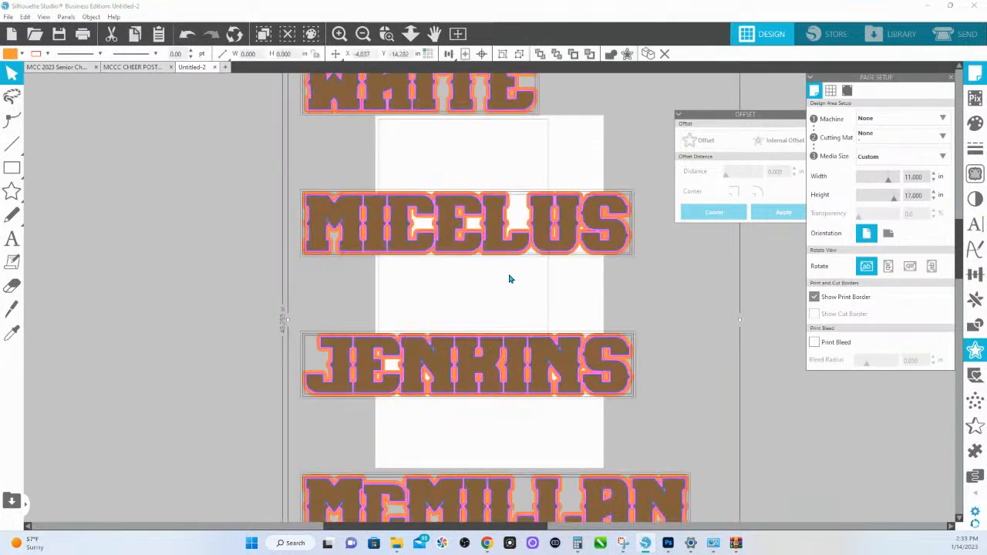
scroll(403, 177, down, 3)
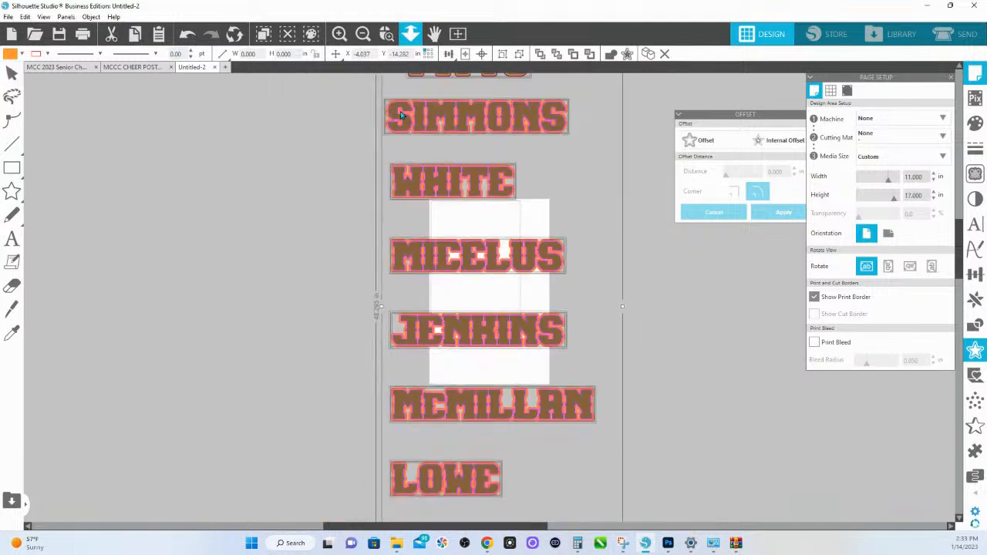
click(327, 90)
- Select shapes by the brown fill RGB (135,96,63) in the new drawing and turn off Include Groups and Only Shapes on Media
click(26, 16)
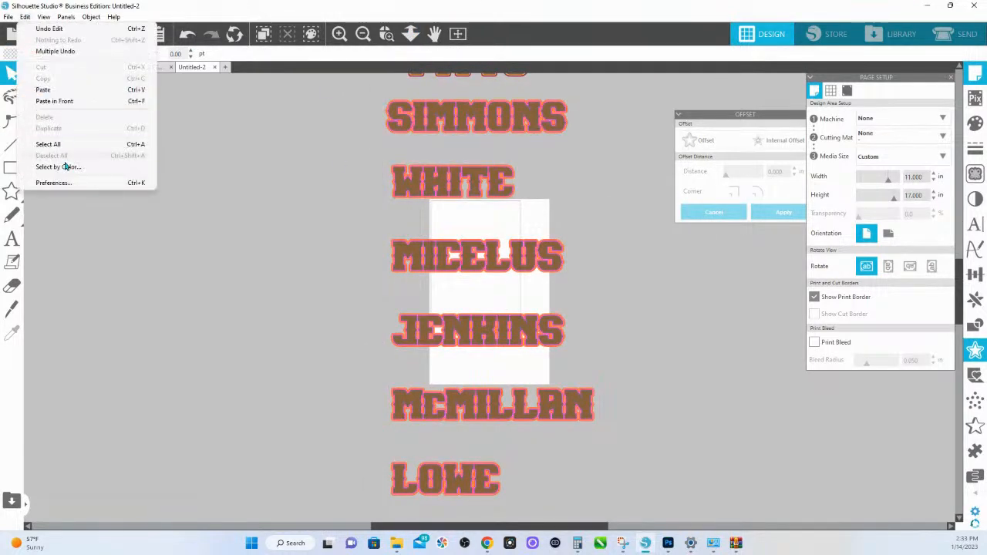
click(62, 166)
click(909, 108)
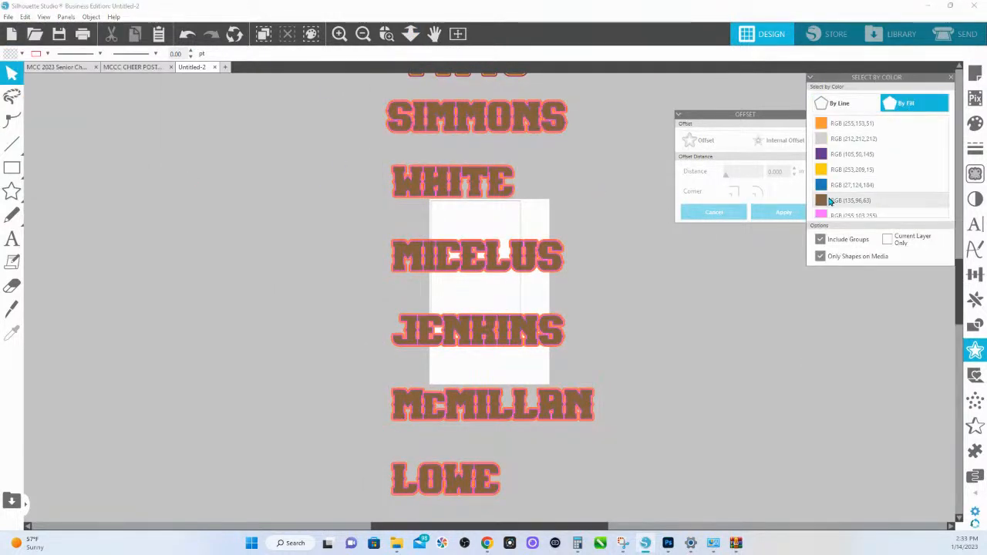
click(853, 200)
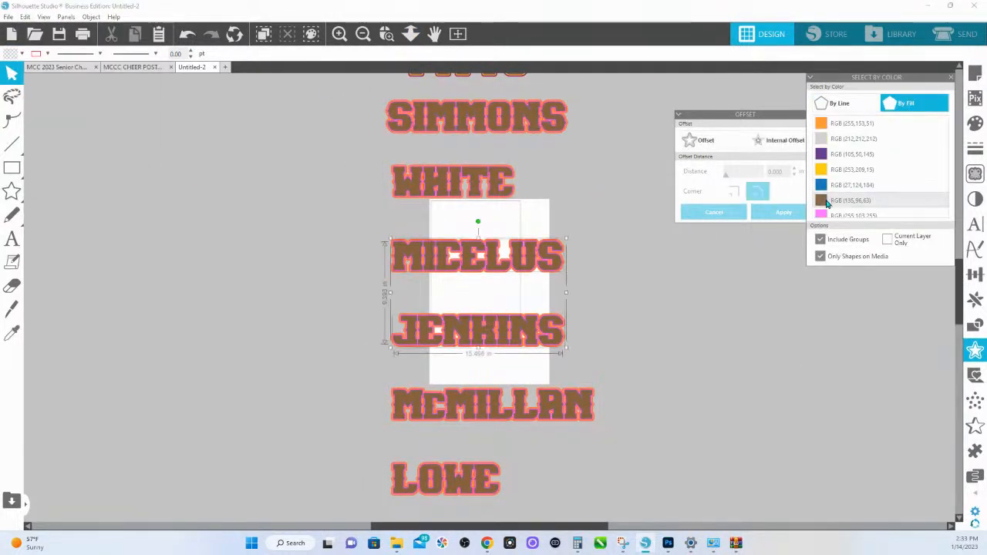
click(822, 258)
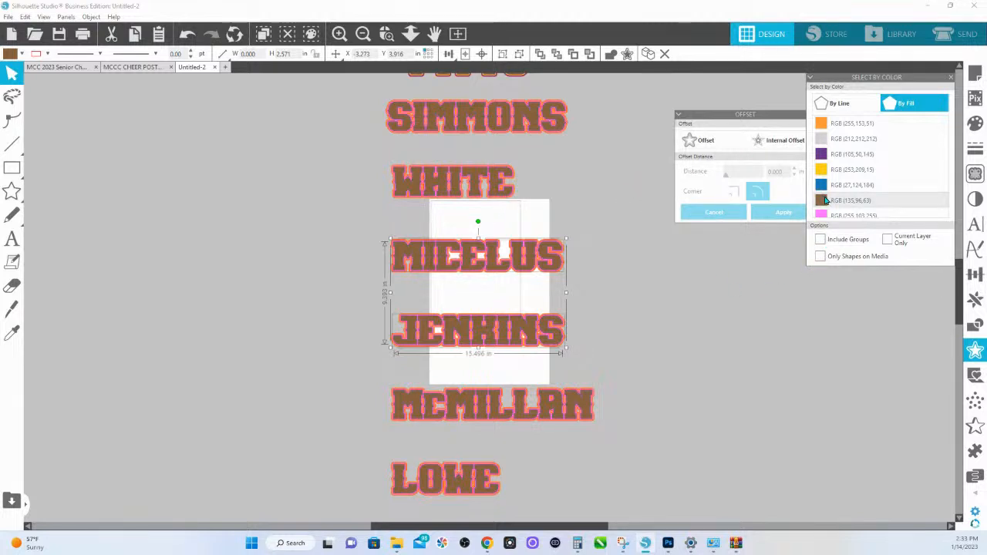
- Copy the orange-red last-name design with the dark border from the original drawing into the new one, placing it right of the column
click(77, 68)
click(701, 375)
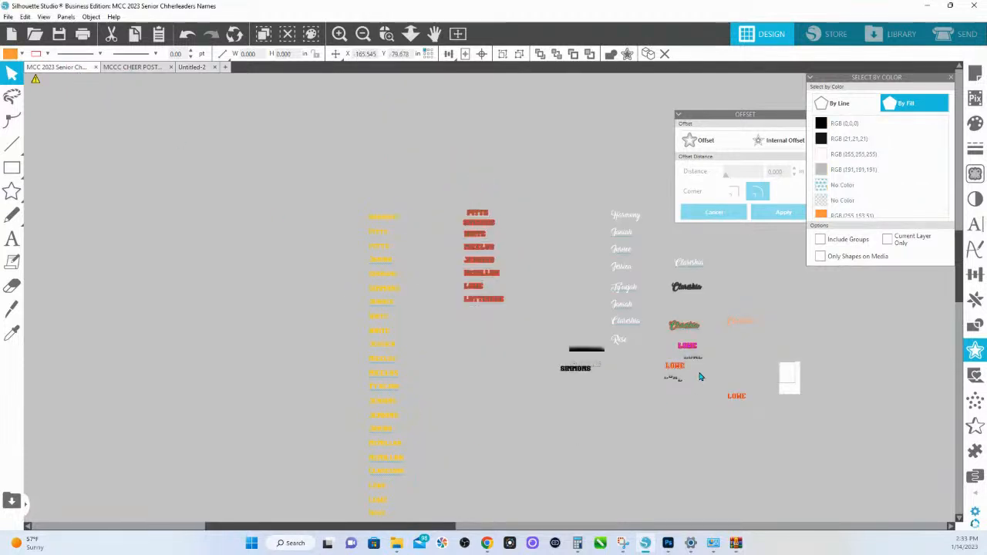
click(668, 368)
key(i)
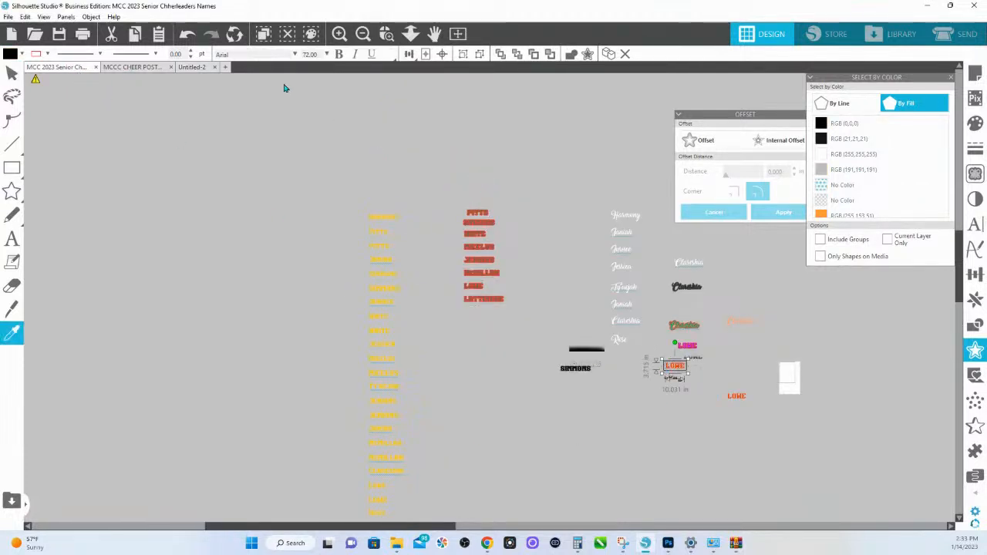
click(192, 67)
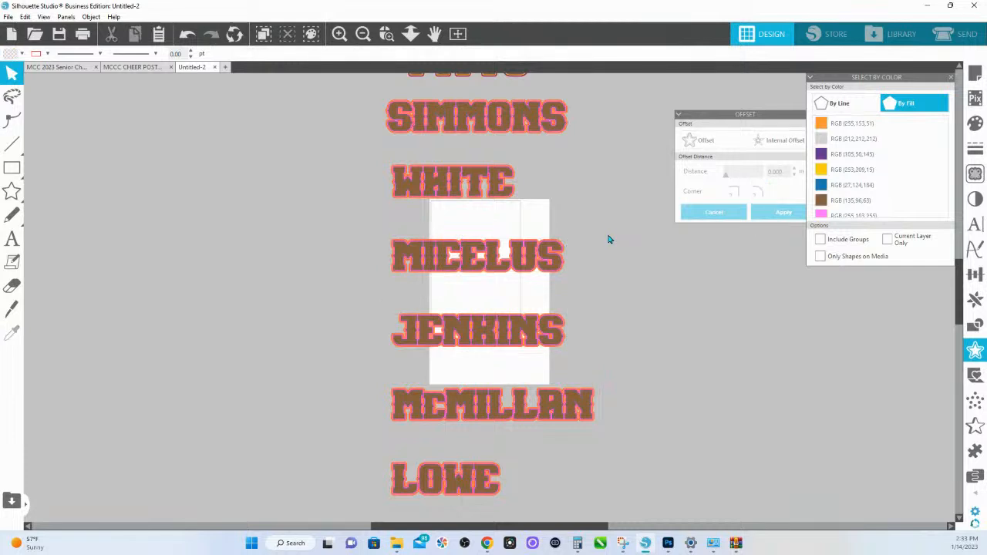
key(ctrl+v)
drag(540, 318, 702, 331)
- Try to select the brown fills by colour, and sample the copied design's orange-red lettering as the fill colour
click(822, 202)
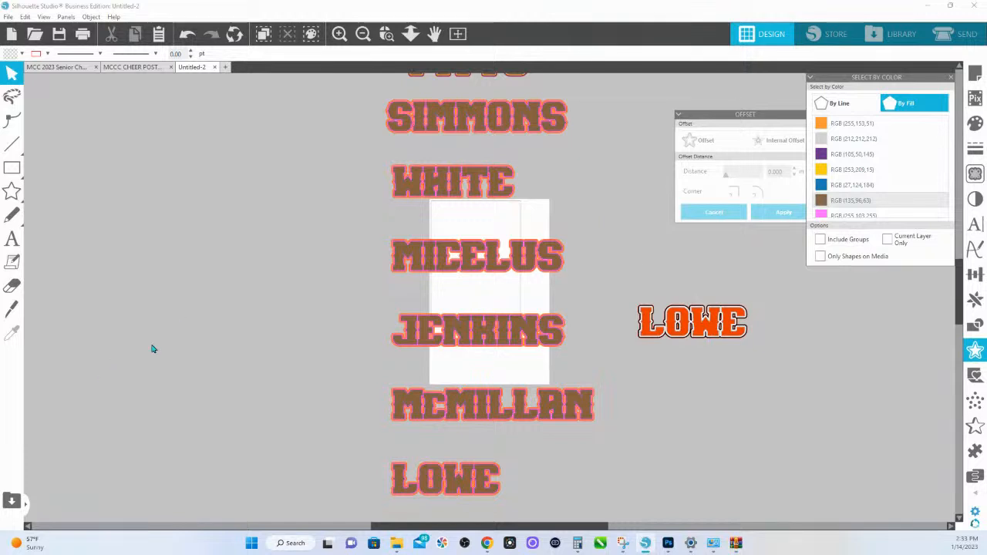
click(976, 125)
click(921, 117)
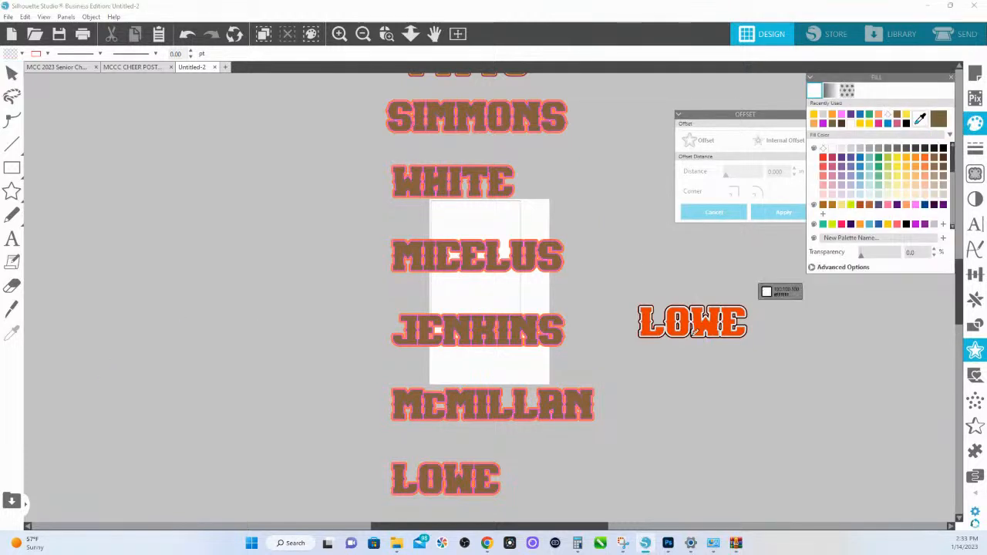
click(653, 327)
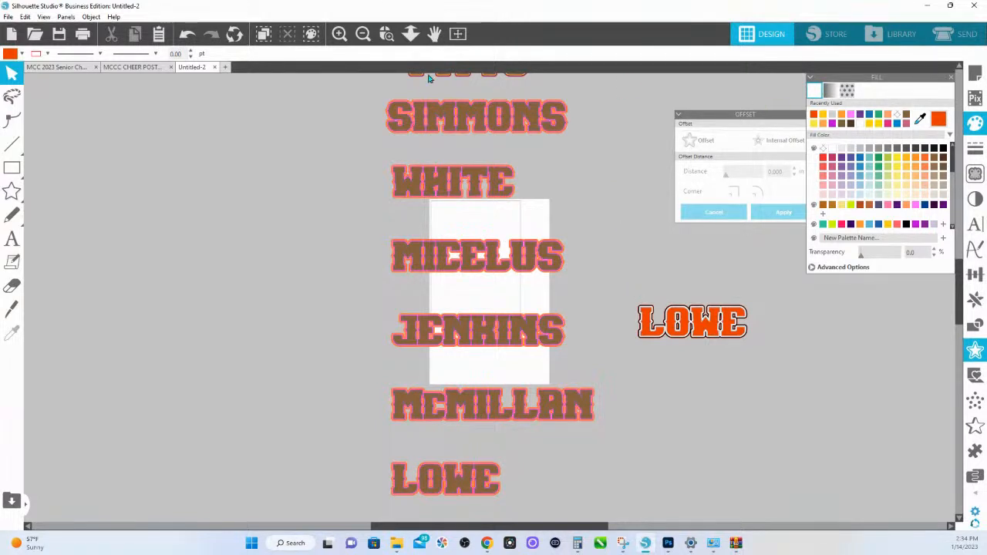
- Select the whole column of bordered last-name designs, leaving out the orange-red design beside it
click(25, 17)
click(73, 169)
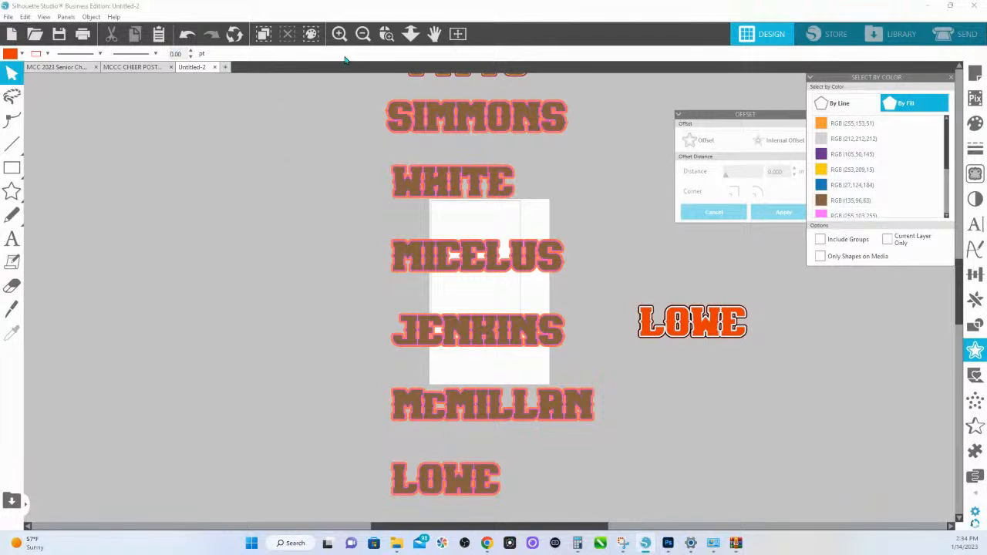
click(412, 34)
drag(353, 282, 366, 117)
right_click(455, 239)
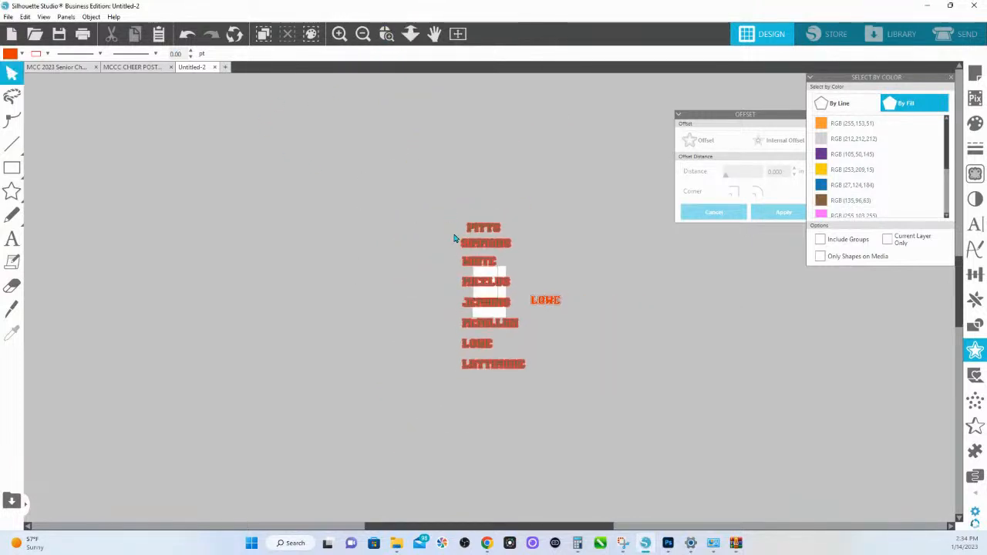
drag(445, 177, 511, 393)
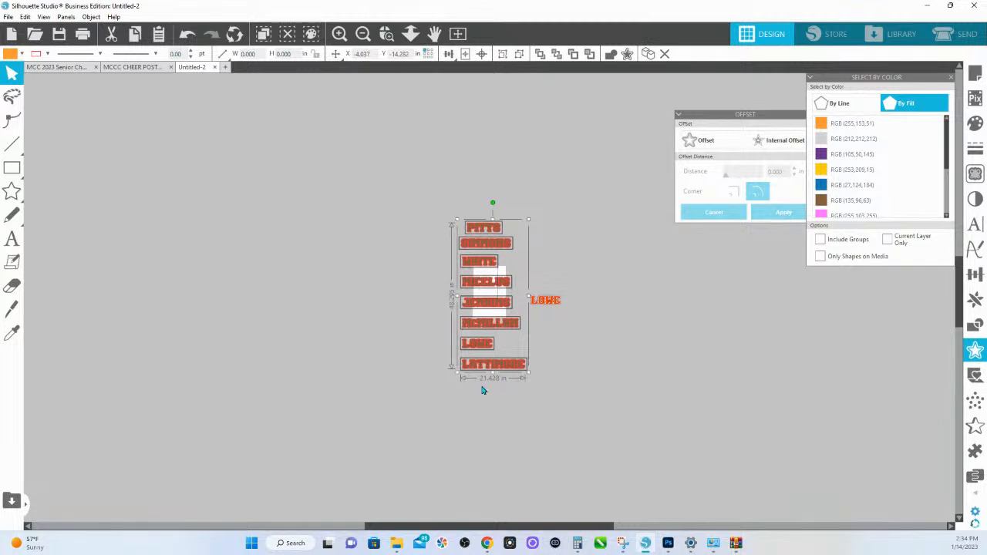
- Set the custom page size to 22 in wide by 50 in high
click(973, 75)
drag(925, 177, 861, 177)
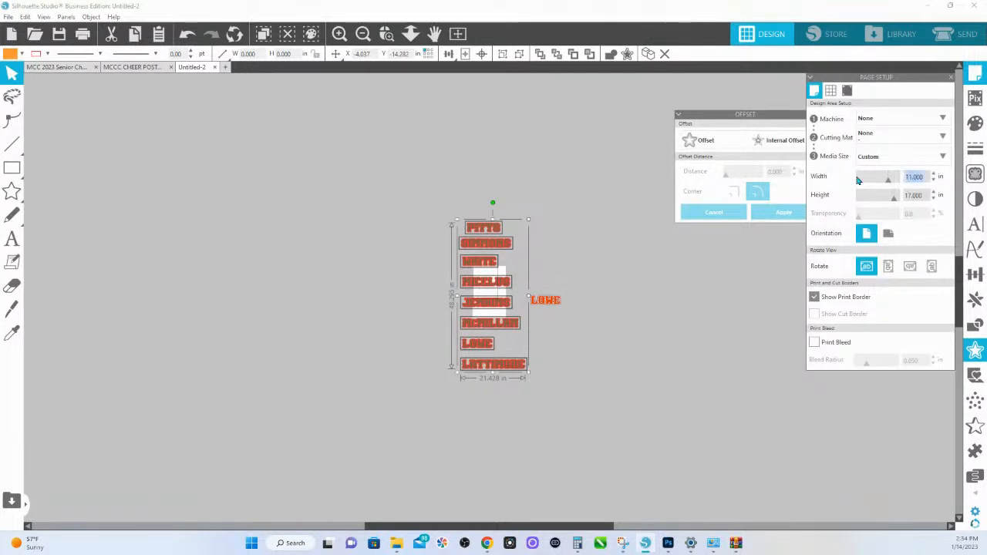
text(50)
key(Return)
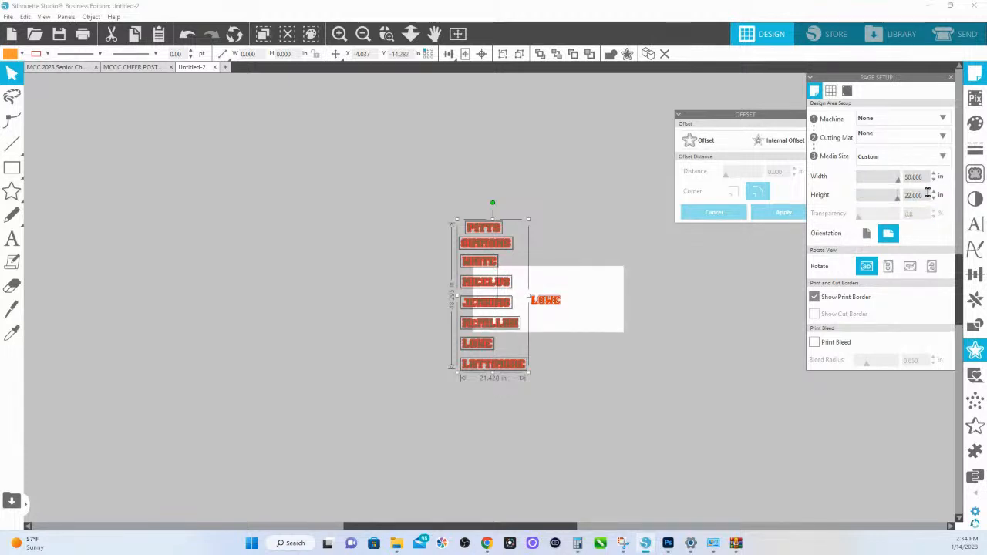
click(919, 194)
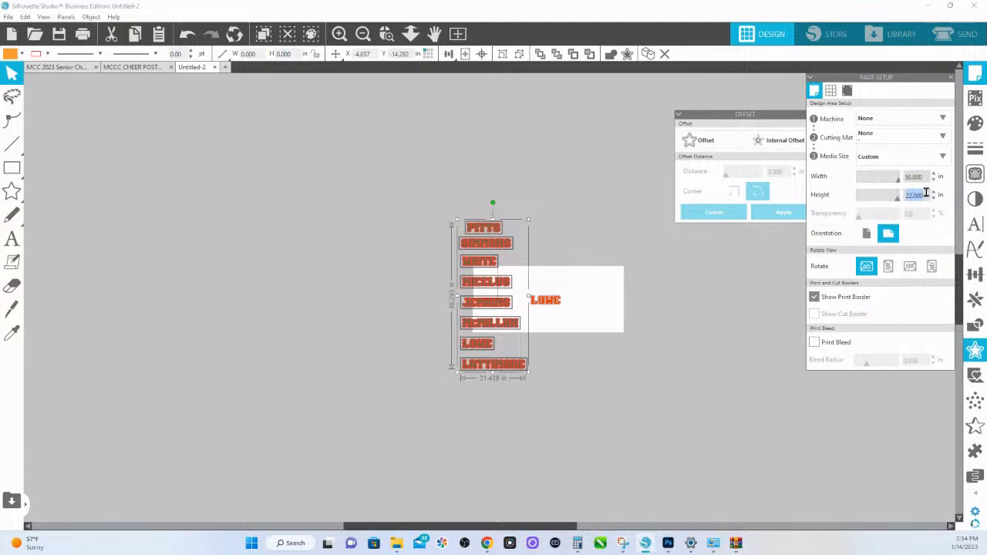
drag(930, 177, 873, 180)
text(22)
key(Tab)
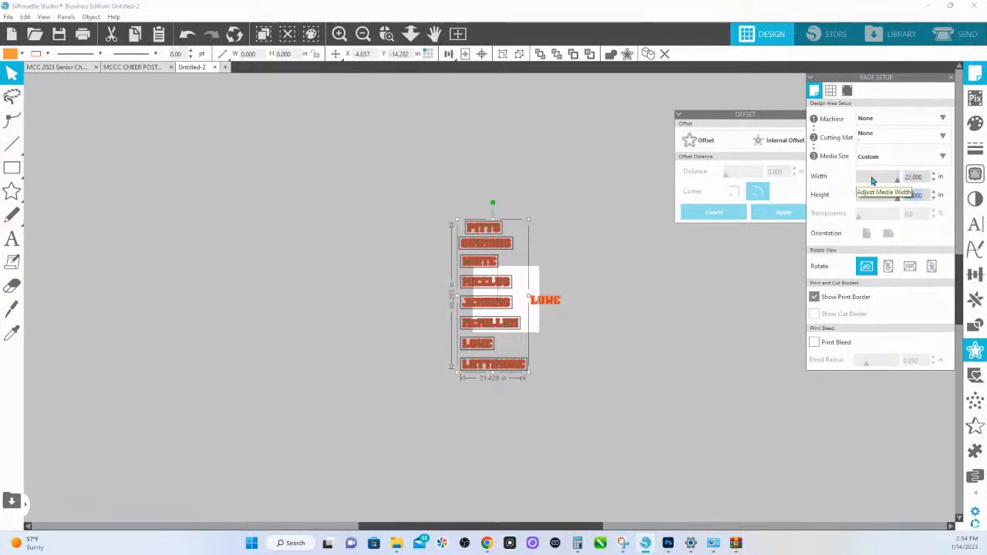
text(30)
key(Return)
- Move the separate orange-red design farther from the page and place the column of last-name designs on the page
drag(599, 363, 611, 300)
drag(446, 205, 523, 395)
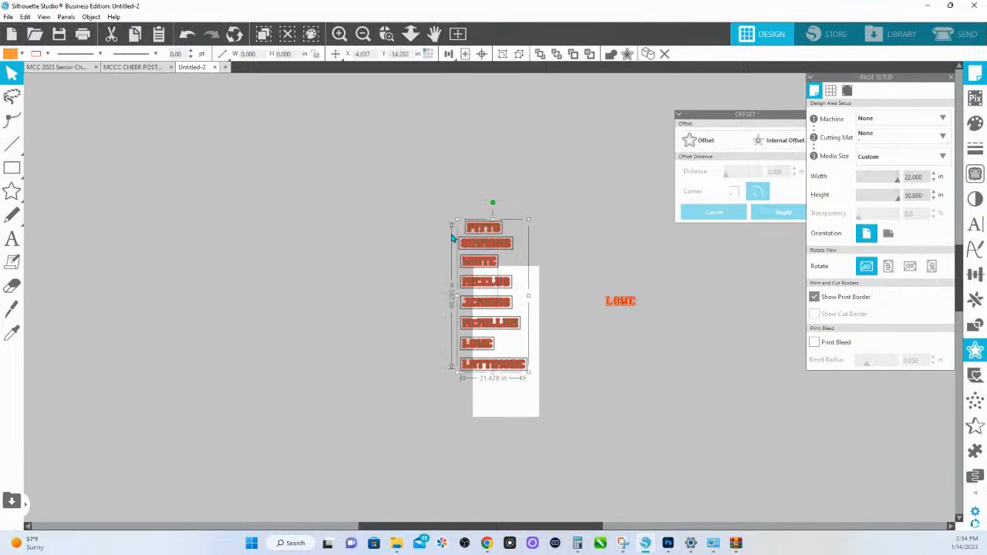
drag(452, 236, 484, 281)
- Set the page width to 25 in, nudge the column of designs fully onto the page and deselect it
drag(923, 177, 860, 179)
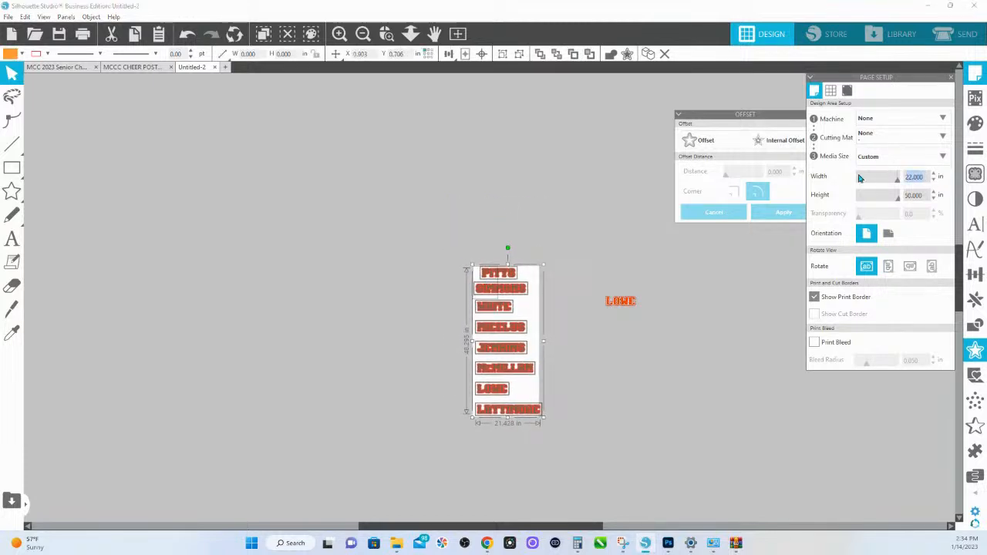
text(25)
key(Return)
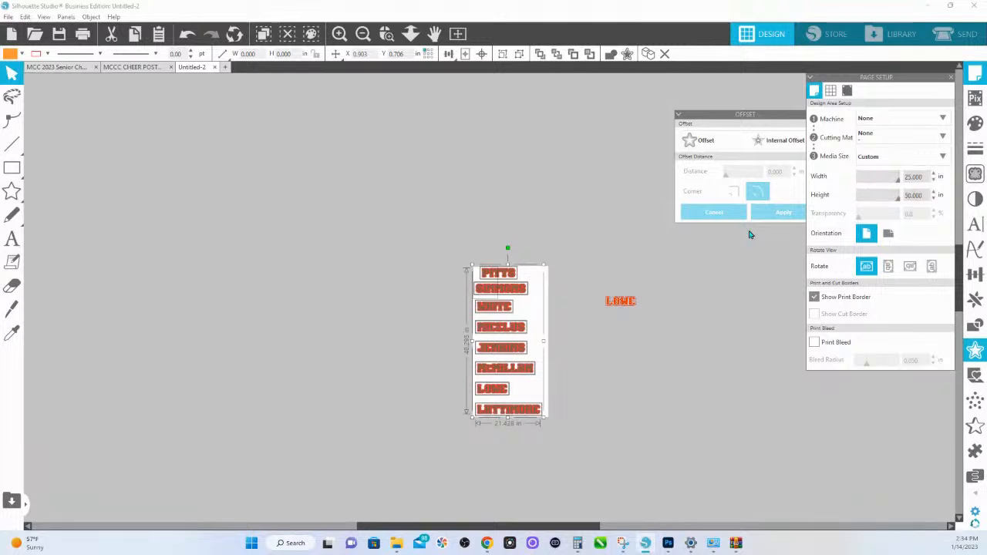
drag(509, 286, 510, 289)
click(580, 251)
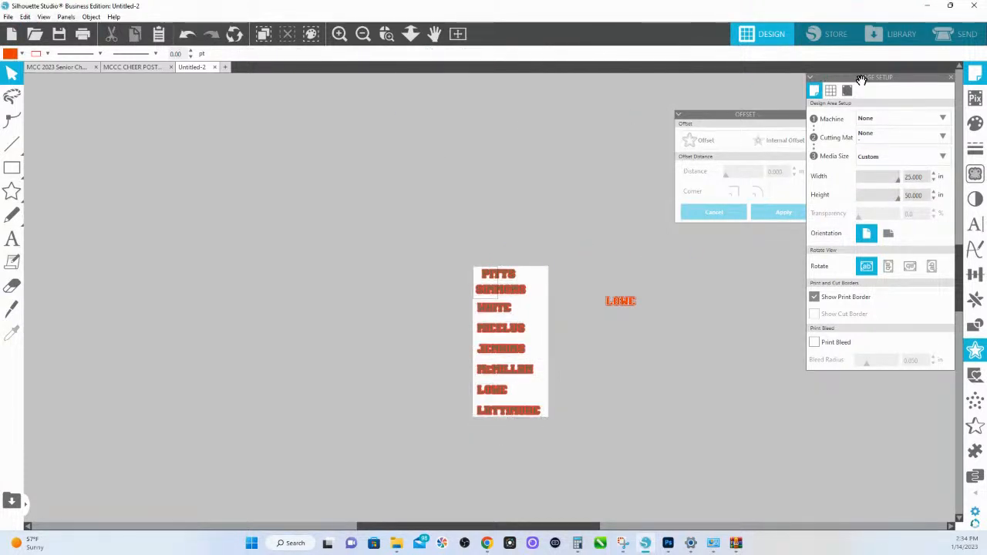
- Copy the column of last-name designs and the separate orange-red design into a new drawing and deselect them
click(25, 17)
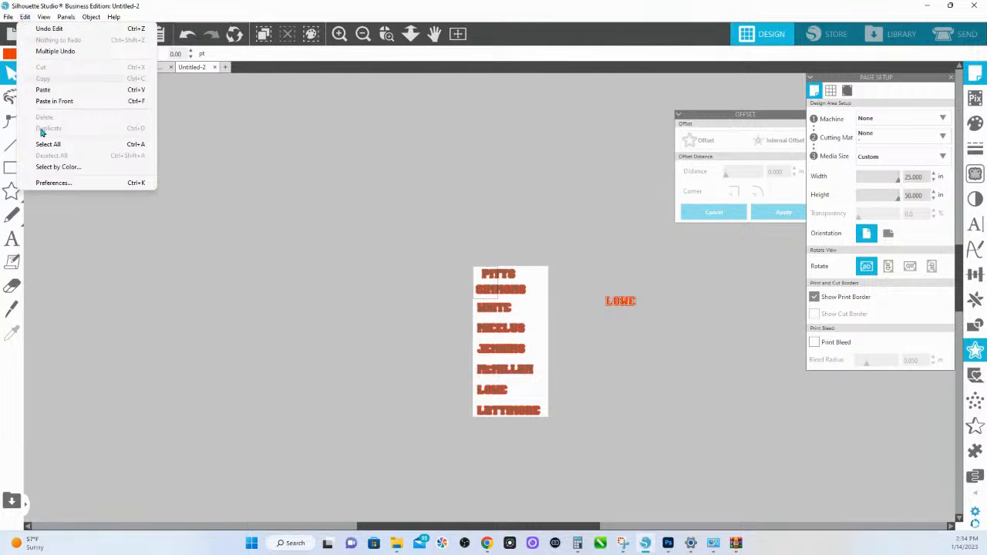
click(58, 167)
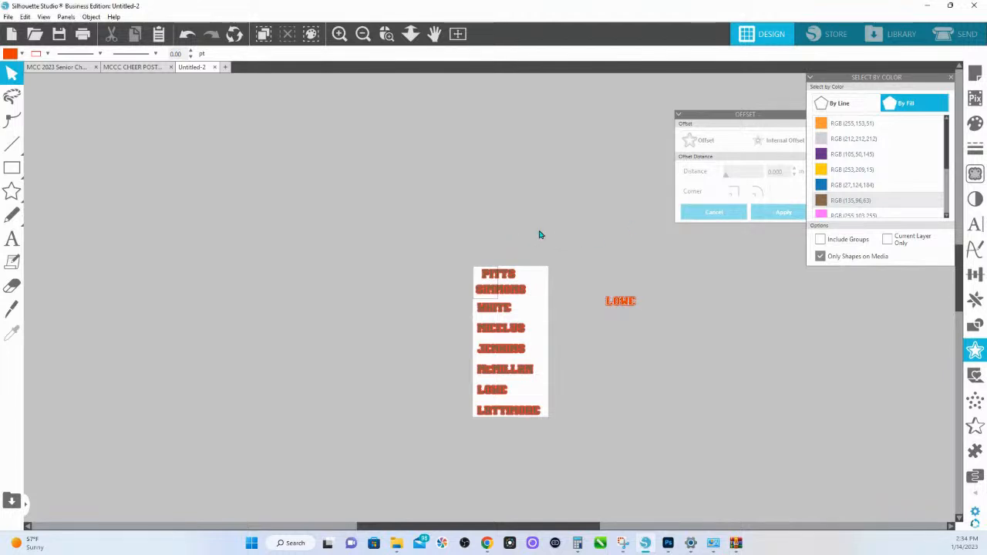
drag(426, 232, 710, 450)
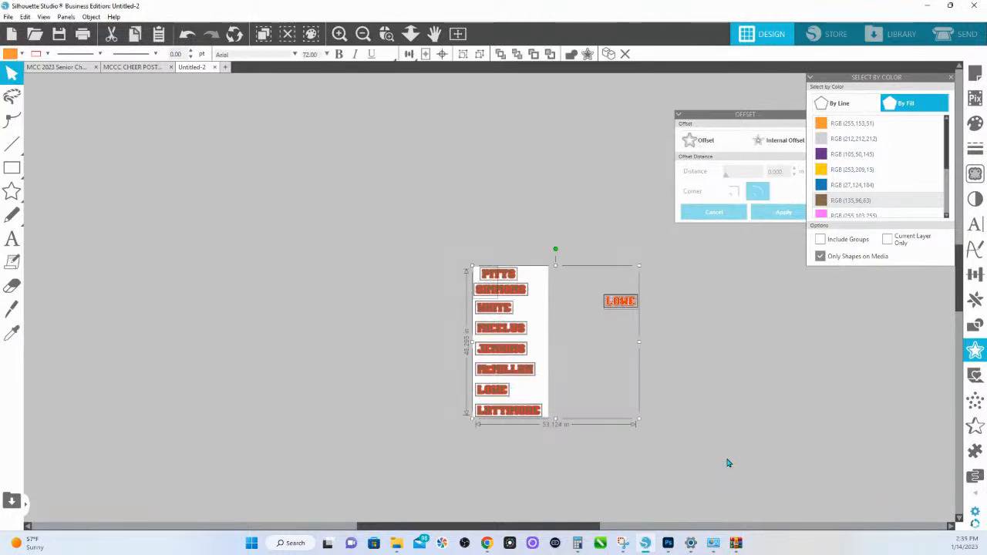
key(i)
click(225, 68)
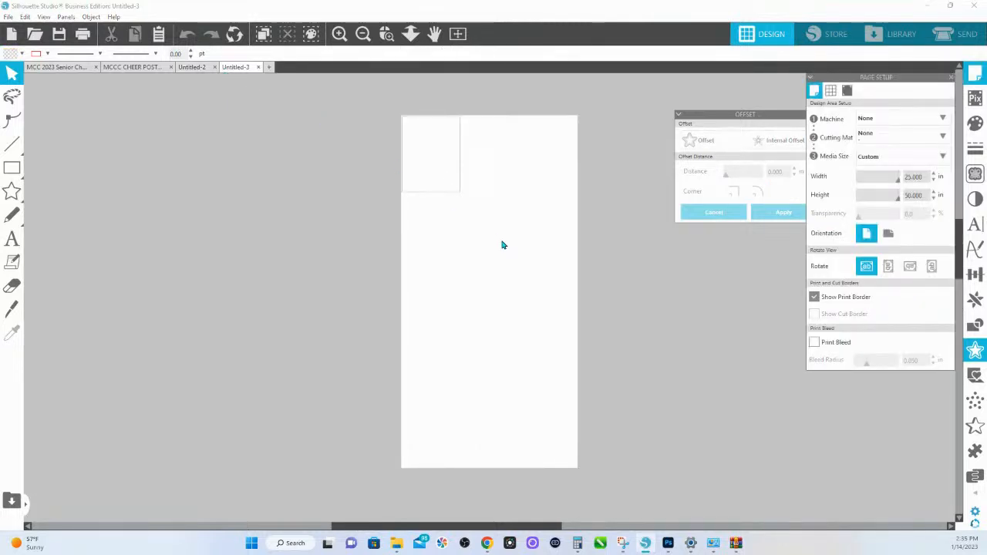
key(ctrl+v)
click(244, 219)
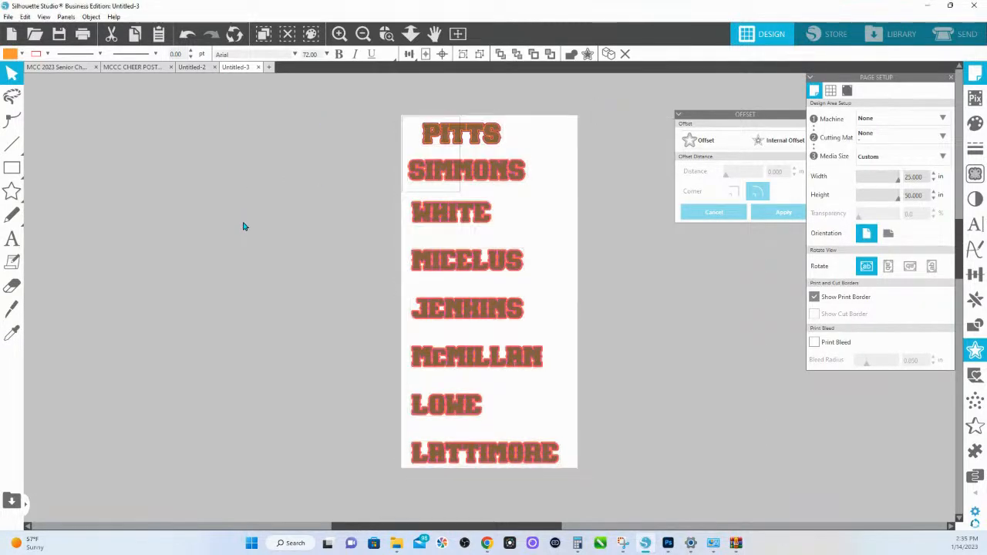
- Select all shapes with the brown fill RGB (135,96,63) and recolour them with the separate design's orange-red lettering colour
click(25, 16)
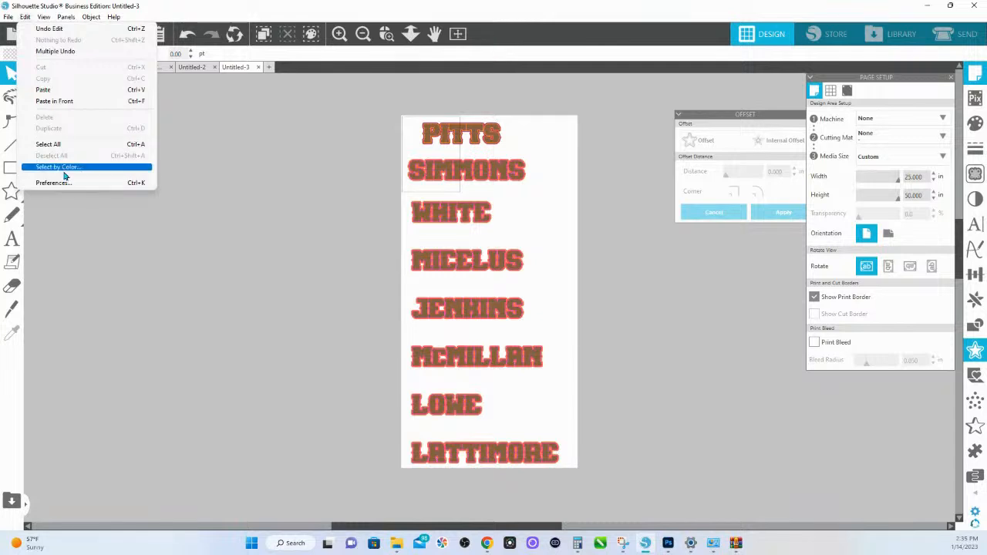
click(66, 169)
click(904, 103)
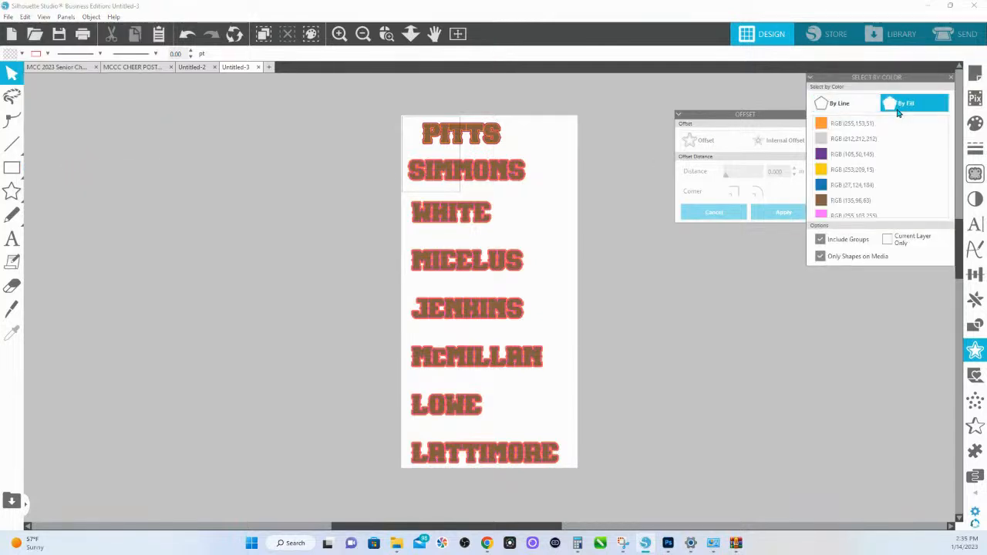
click(823, 201)
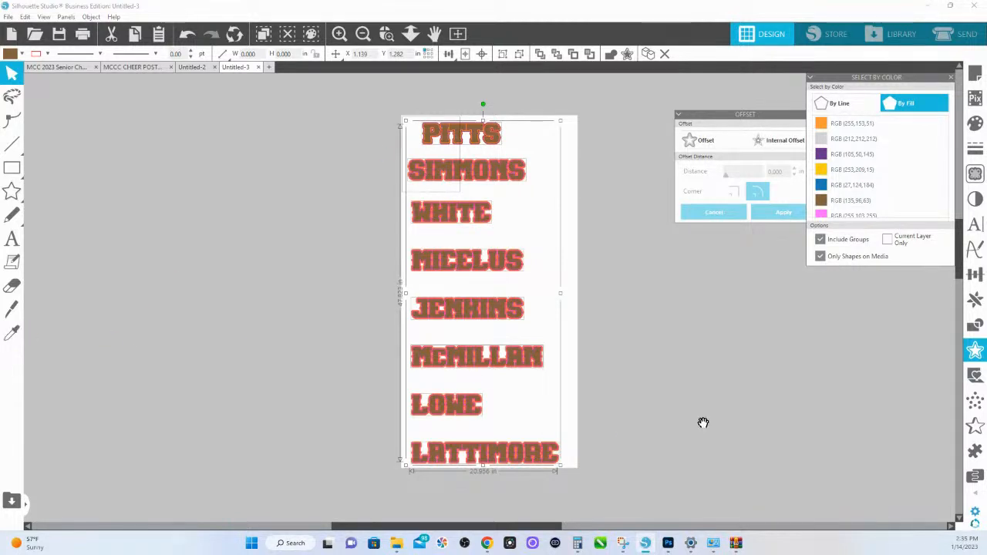
drag(701, 424, 478, 375)
click(12, 333)
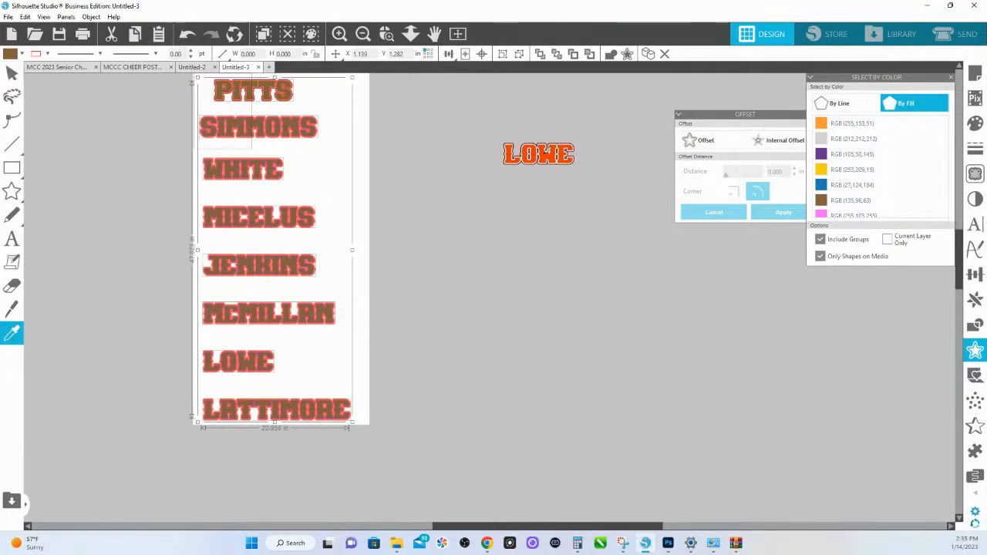
click(511, 148)
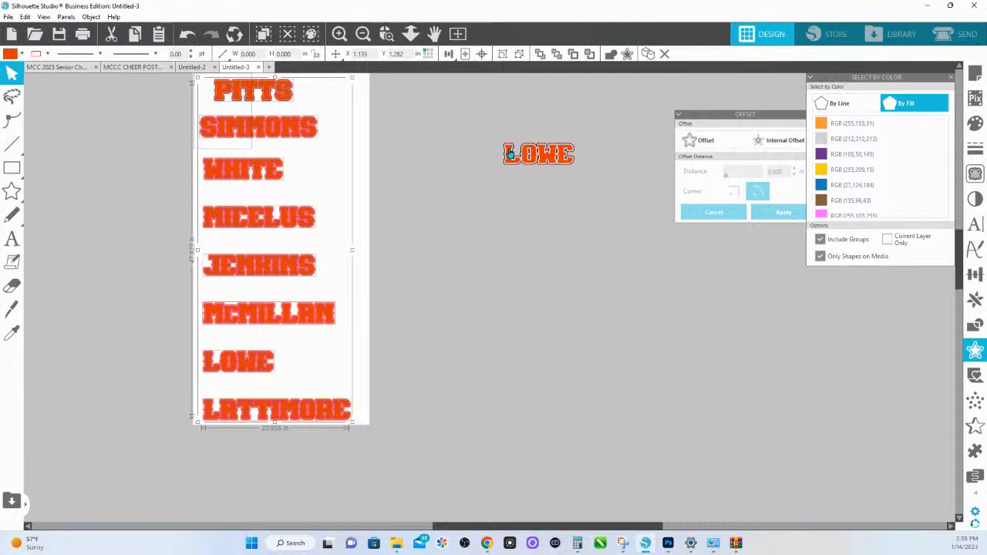
- Select the blue fills RGB (27,124,184) and pull the layers of the orange-red reference design apart to expose their colours
click(388, 35)
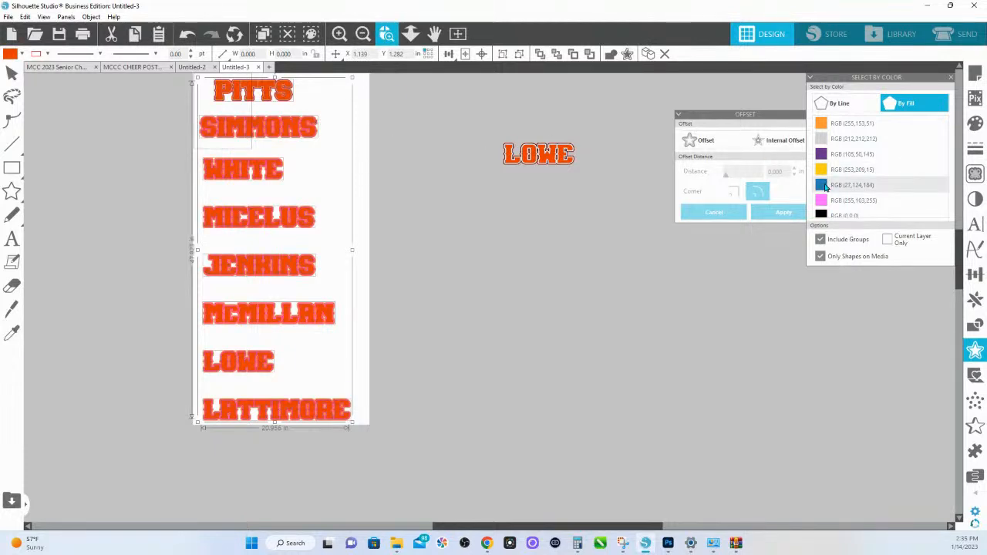
click(824, 188)
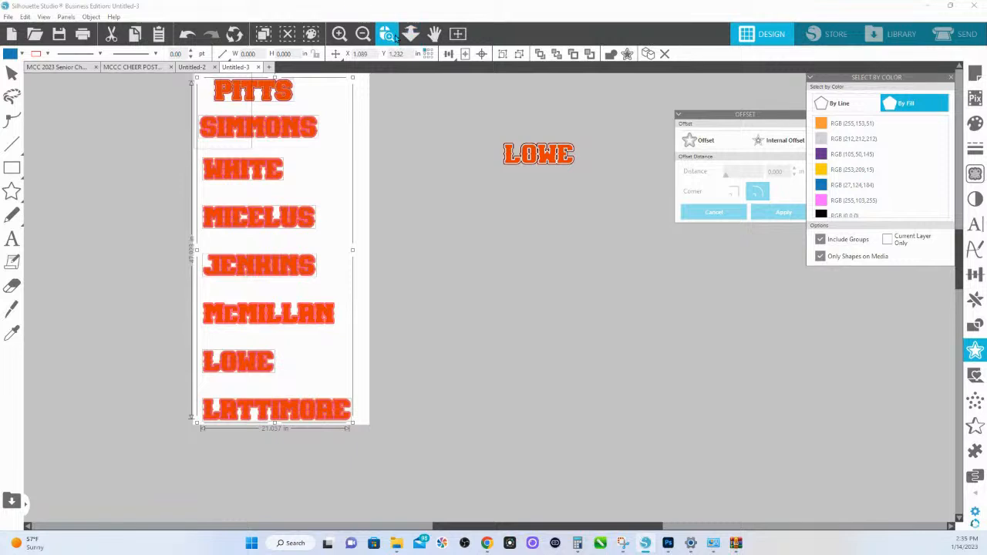
click(483, 140)
click(410, 35)
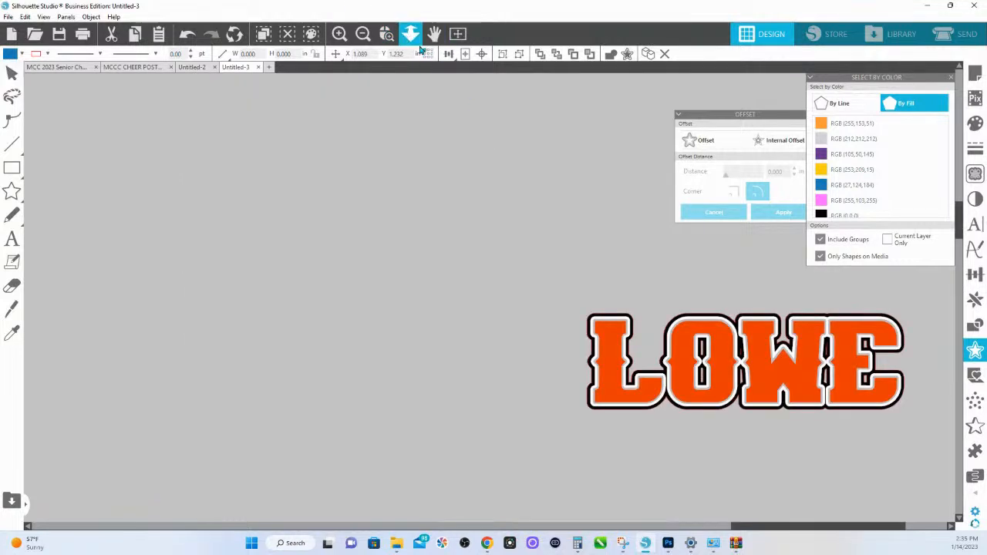
drag(422, 177, 429, 206)
drag(585, 340, 584, 426)
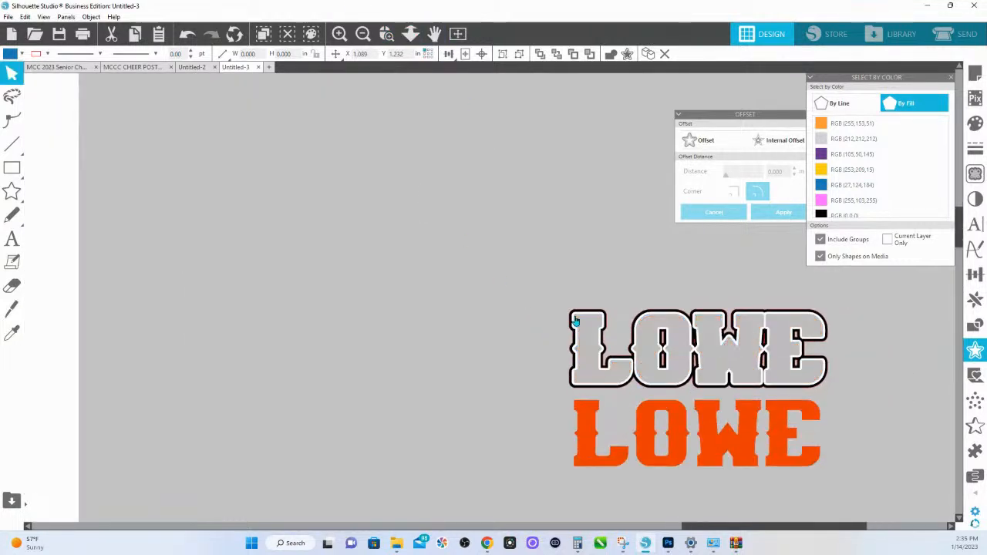
drag(587, 320, 452, 227)
drag(584, 334, 641, 307)
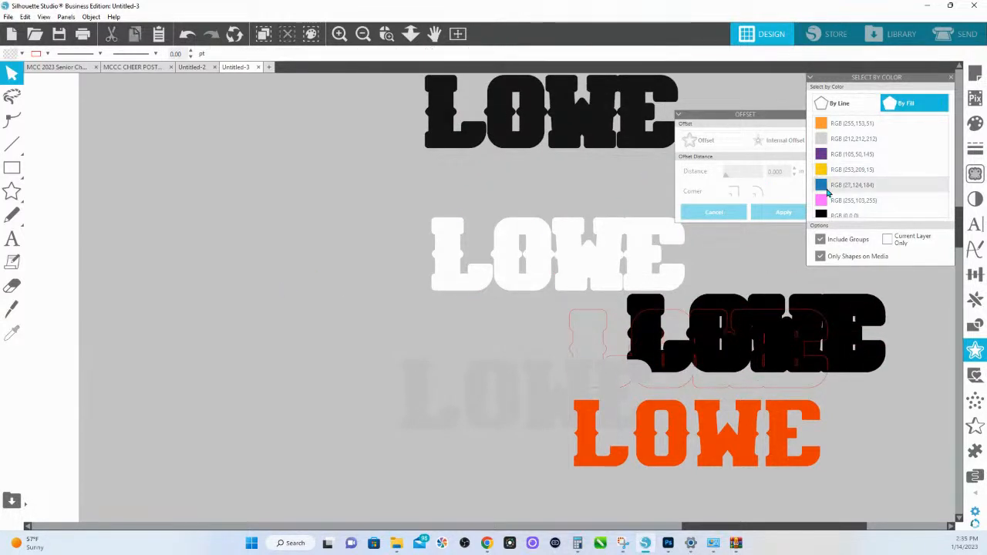
- Recolour the blue layers with the grey sampled from the reference design's faint grey layer, then deselect them
click(975, 123)
drag(899, 89, 405, 171)
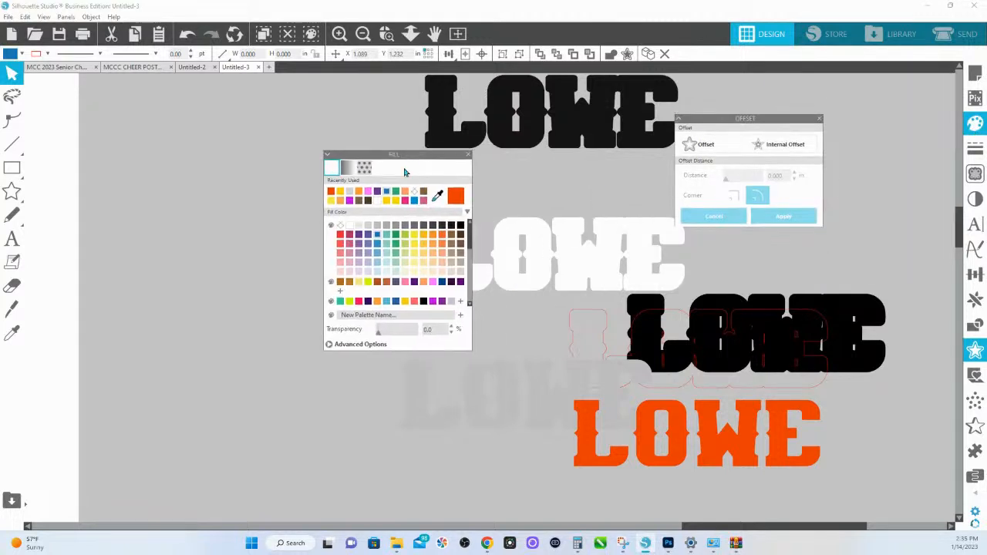
click(437, 196)
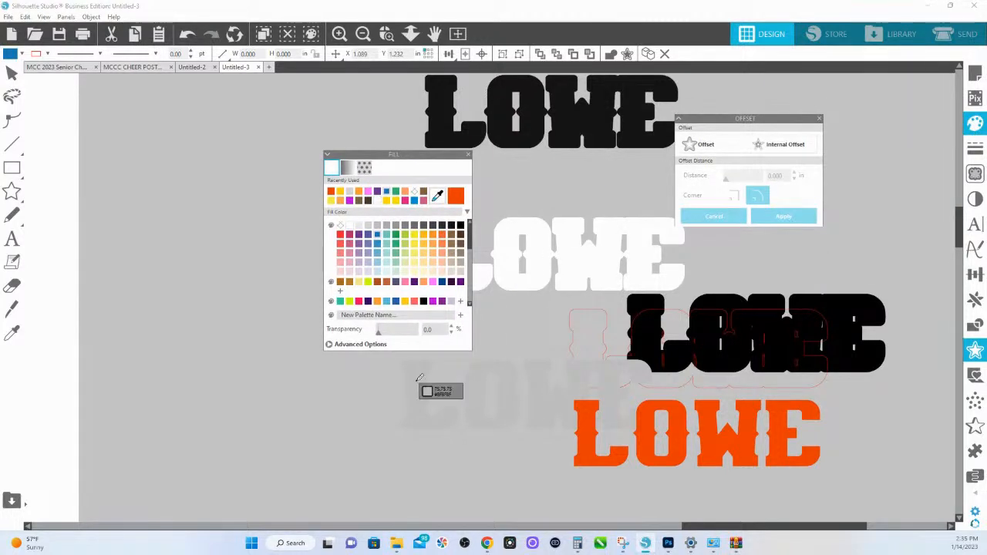
click(417, 380)
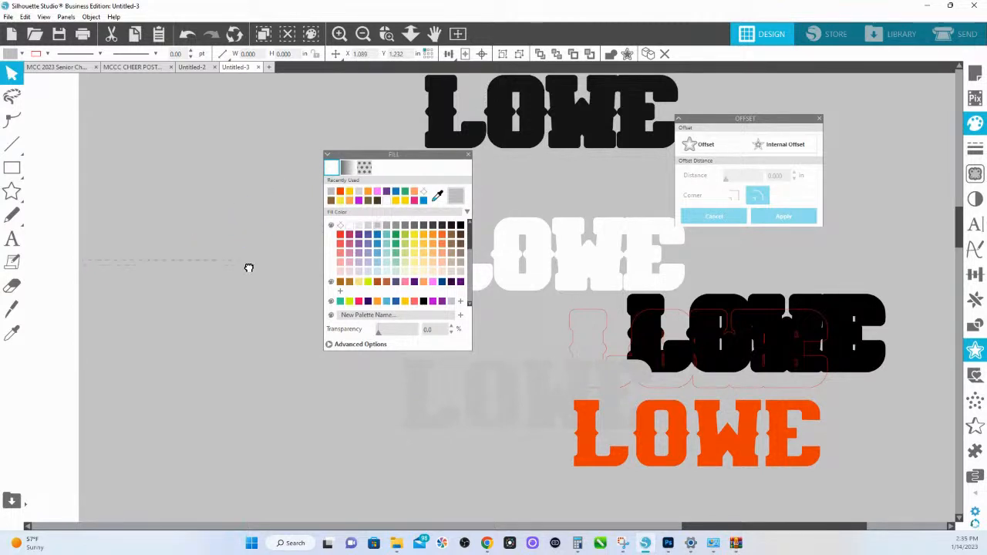
drag(170, 262, 571, 397)
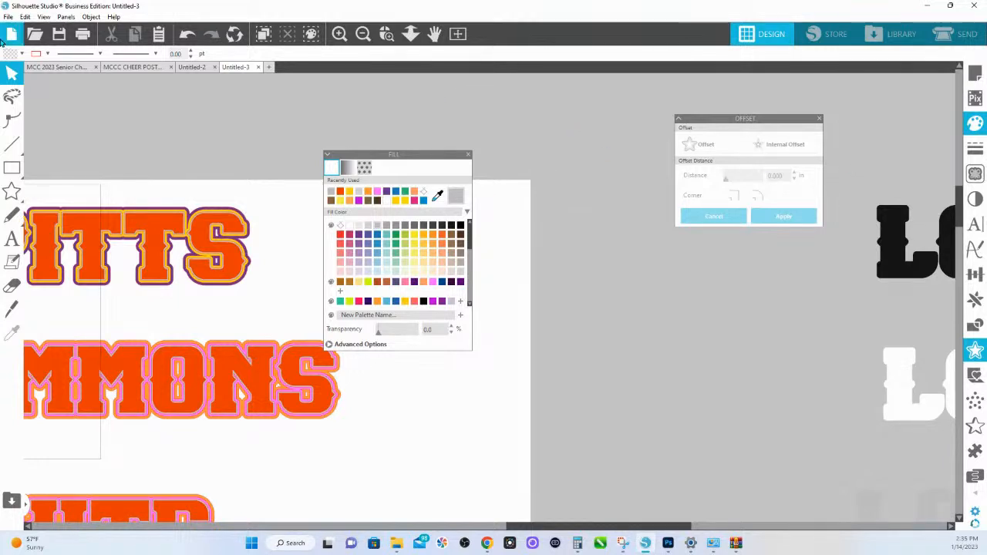
- Select all pink fills RGB (255,103,255) and recolour them with the white sampled from the reference design's white layer
click(24, 16)
click(56, 167)
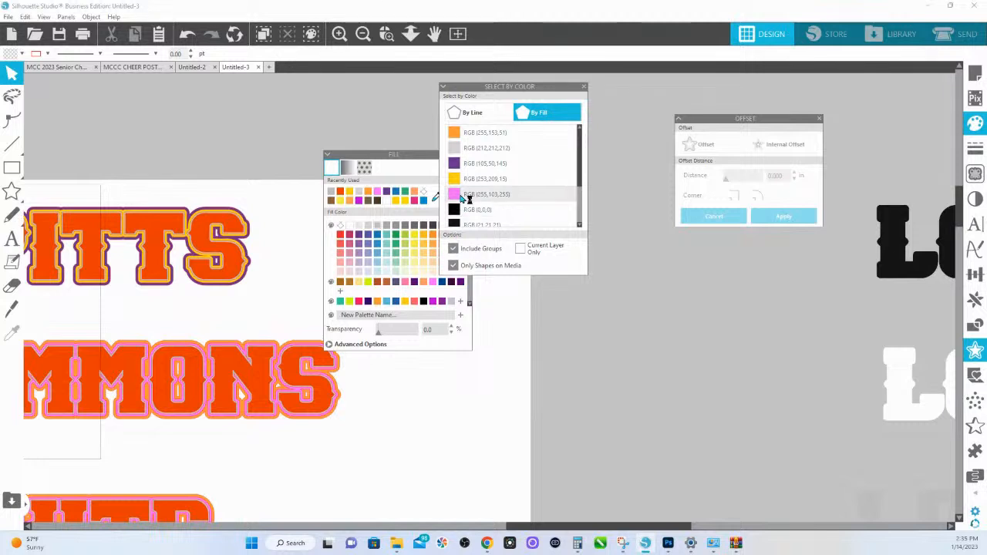
click(465, 194)
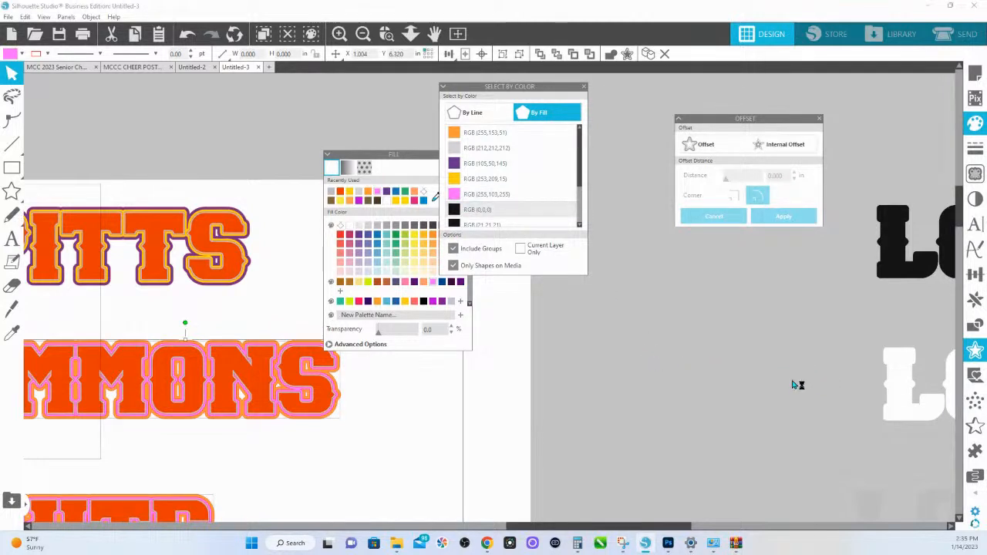
drag(369, 155, 323, 146)
click(393, 187)
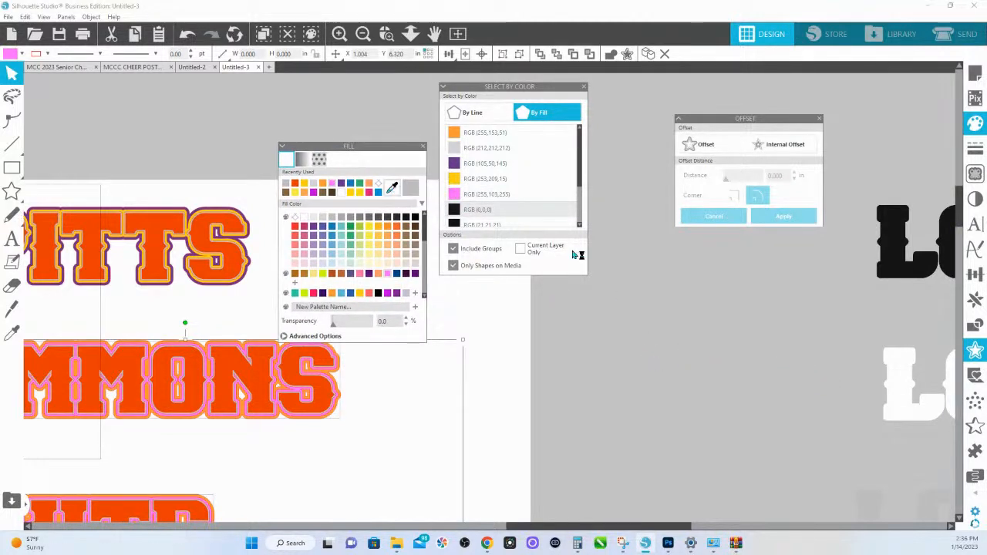
click(903, 373)
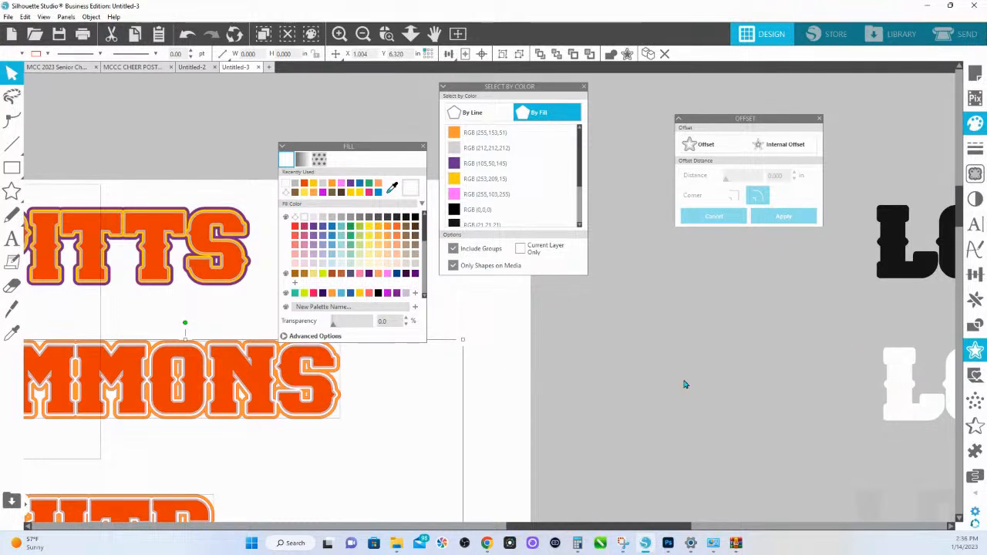
mouse_move(232, 347)
mouse_down()
mouse_move(230, 325)
mouse_move(231, 355)
mouse_up()
click(224, 350)
click(222, 348)
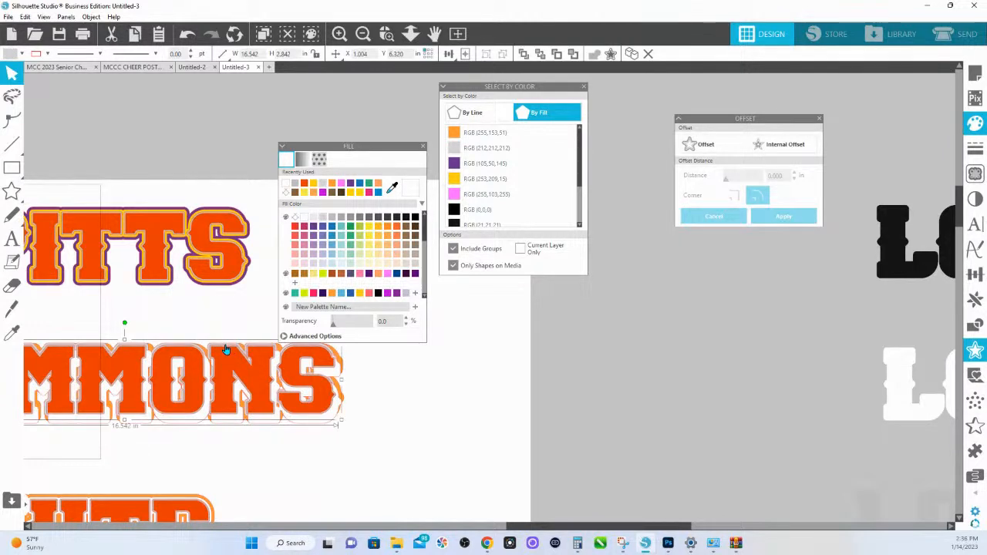
key(ctrl+z)
key(ctrl+z)
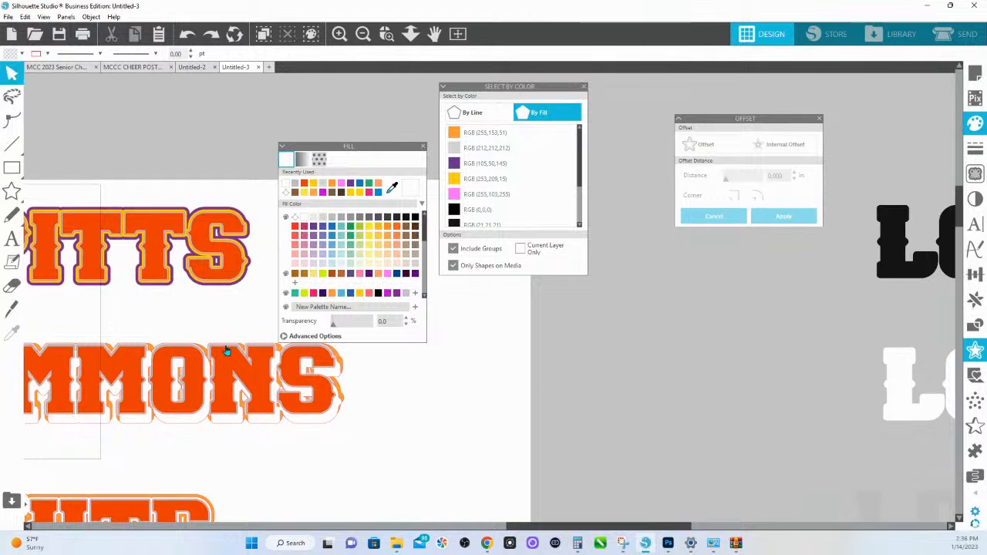
key(ctrl+z)
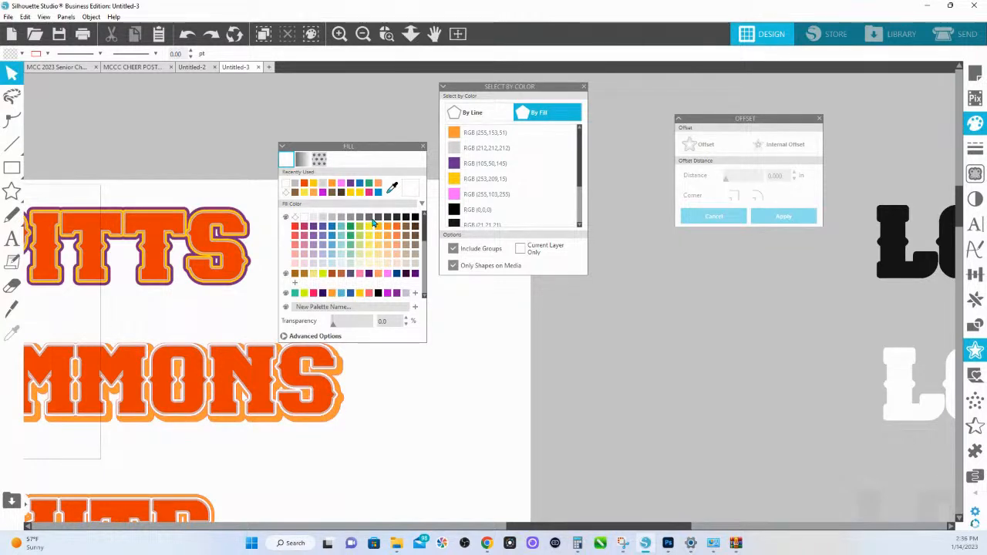
- Try to recolour the grey fills RGB (191,191,191) with the black sampled from the reference design's black layer
scroll(486, 178, down, 3)
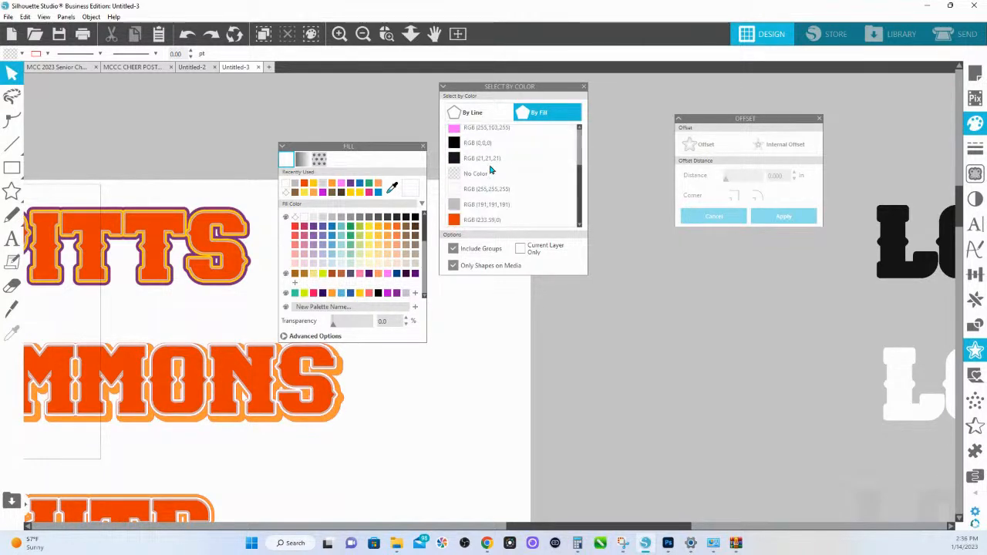
click(479, 207)
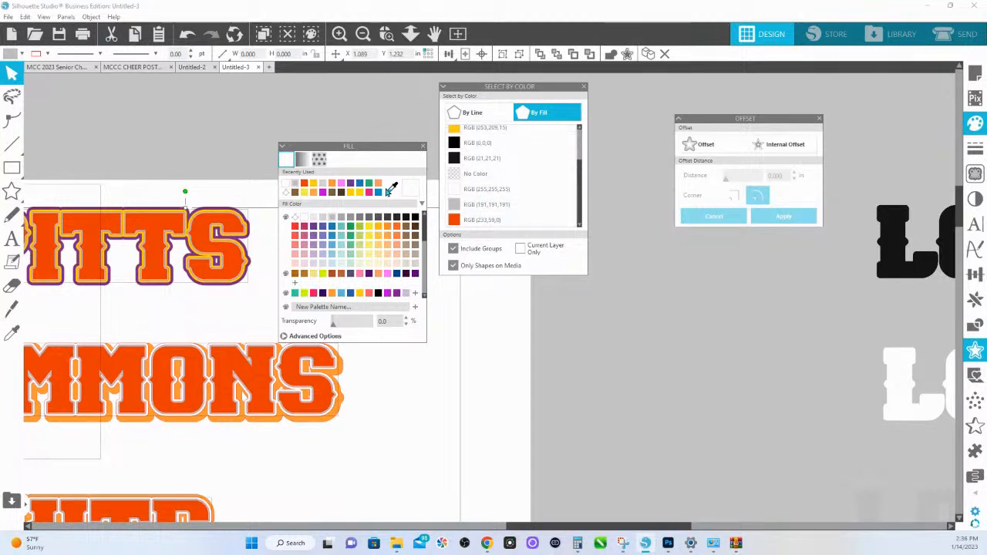
click(391, 189)
click(899, 238)
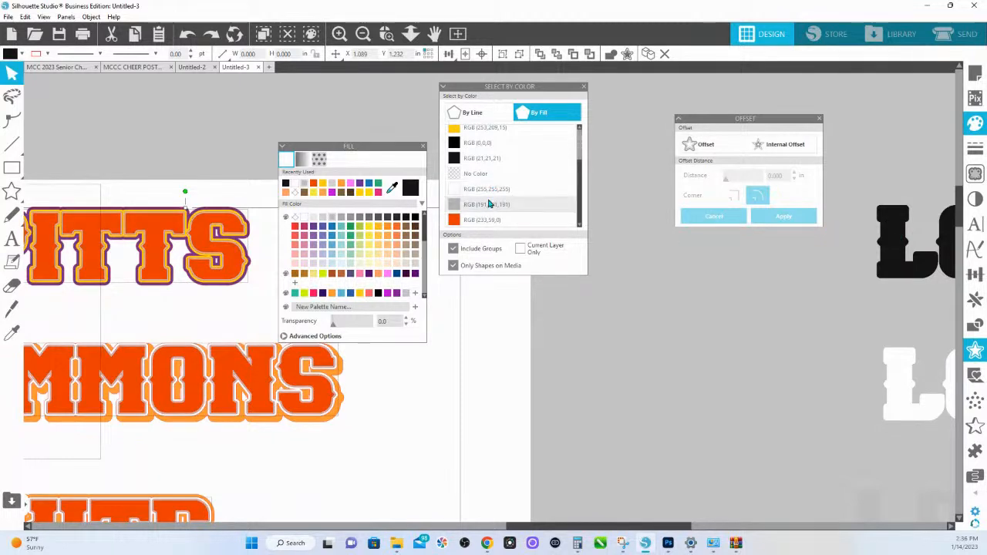
- Recolour the light grey fills RGB (212,212,212) with the reference design's sampled black and the orange fills RGB (255,153,51) with palette black
scroll(489, 203, up, 3)
click(469, 153)
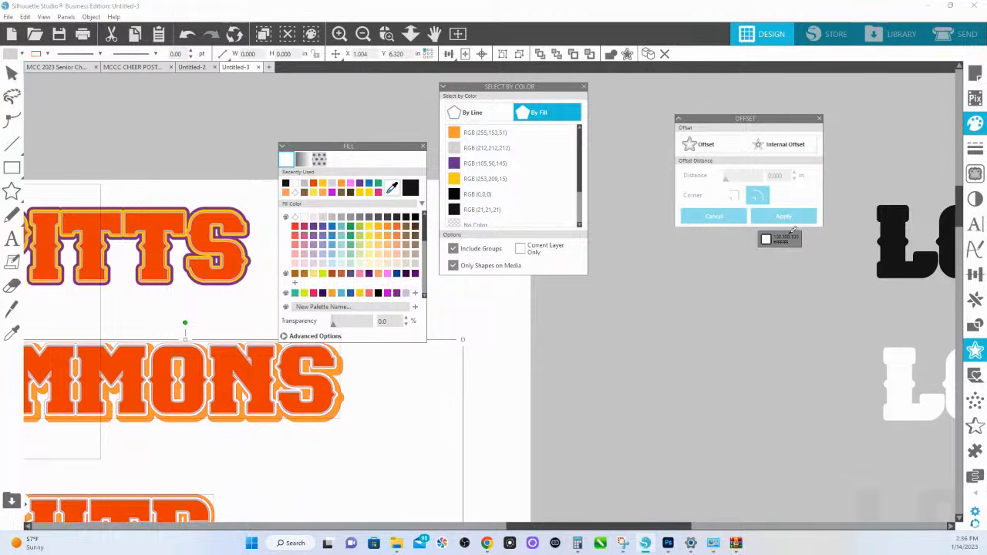
click(898, 225)
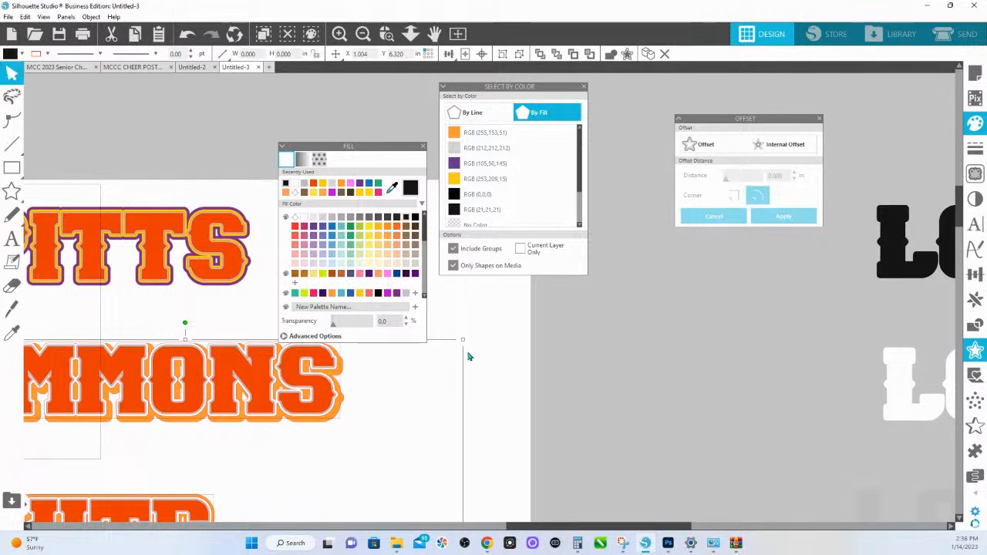
click(453, 134)
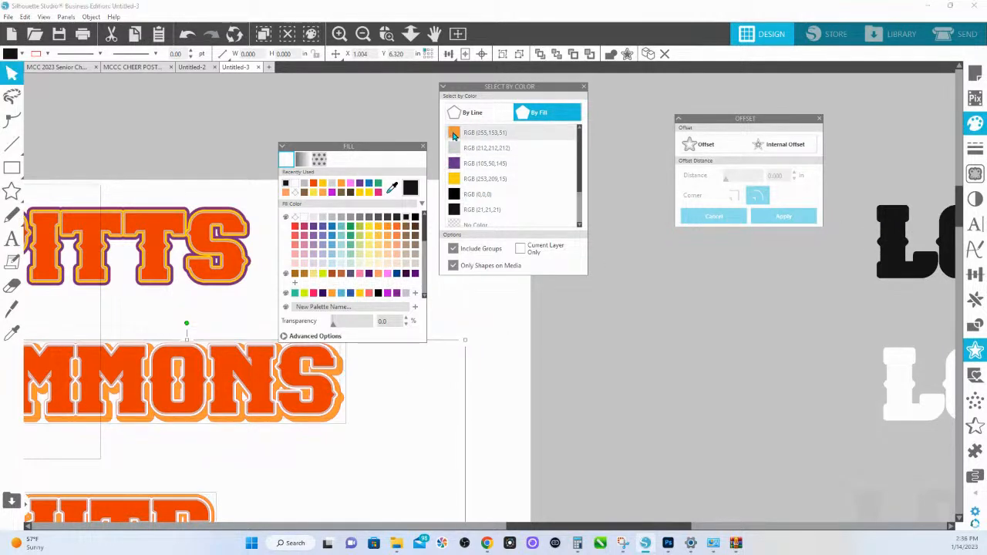
click(416, 220)
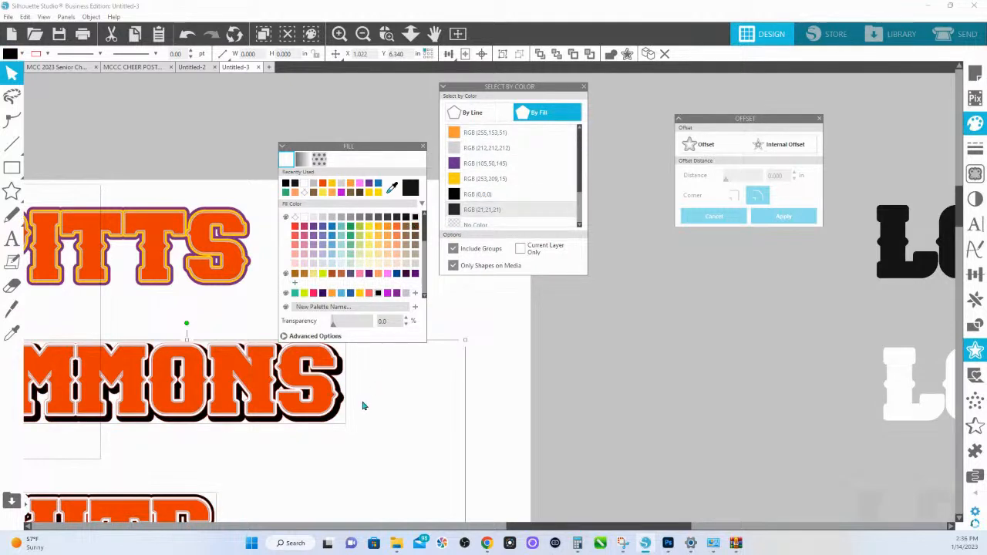
- Fill the PITTS design's purple outer layer with black and its yellow layer with white, then deselect it
click(239, 219)
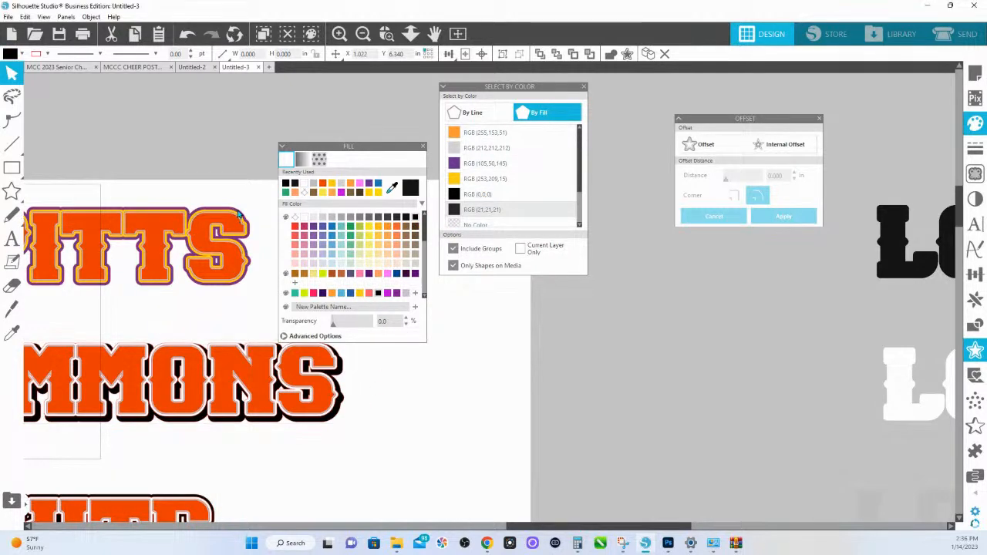
click(285, 184)
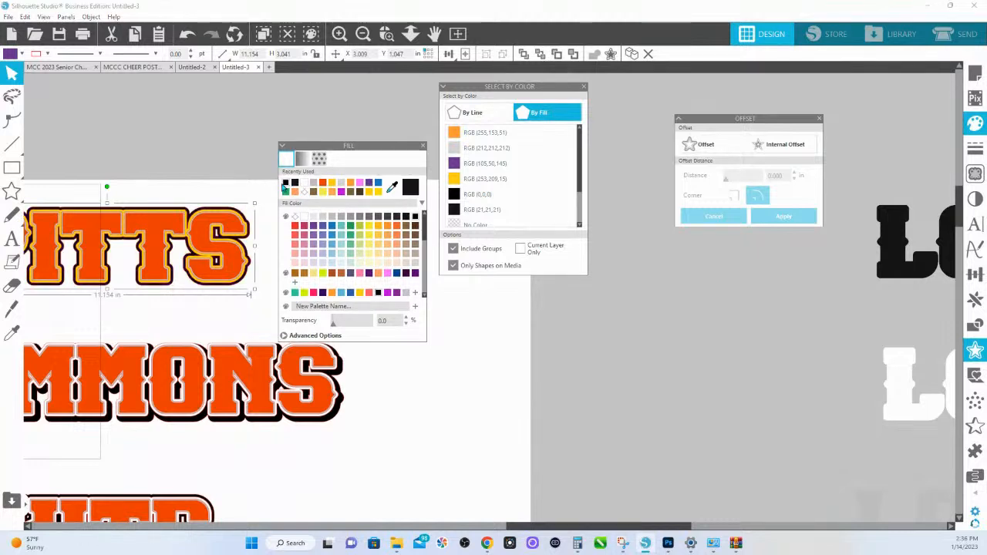
click(235, 216)
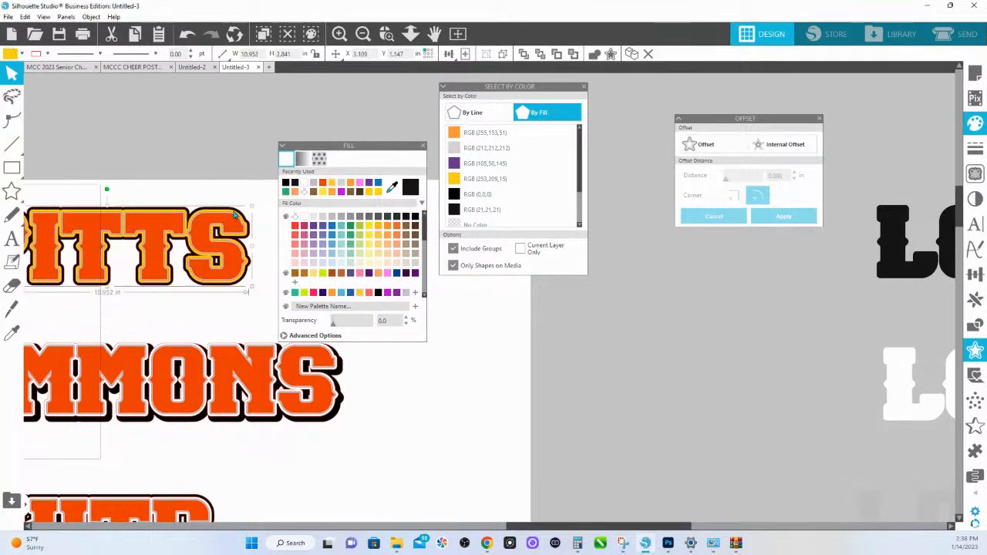
click(304, 183)
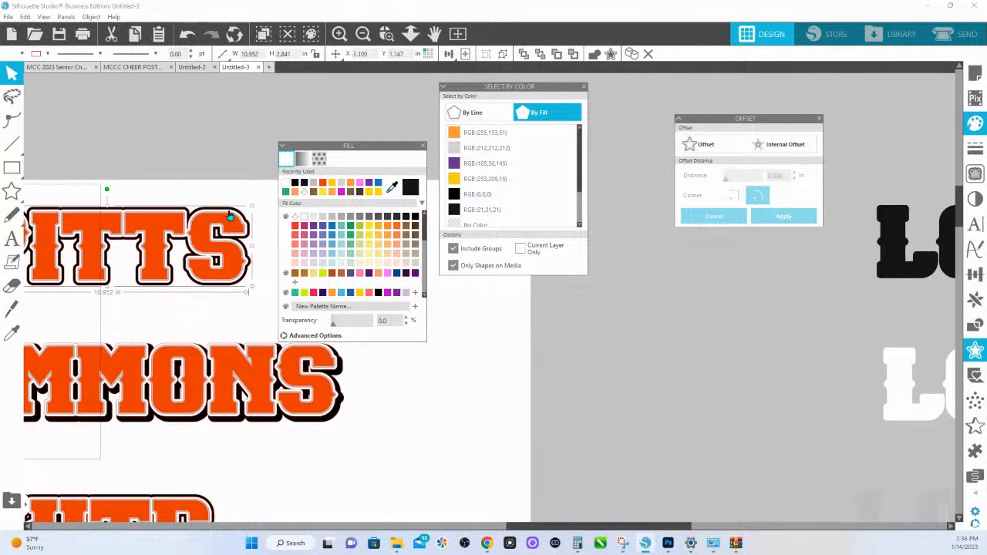
click(243, 194)
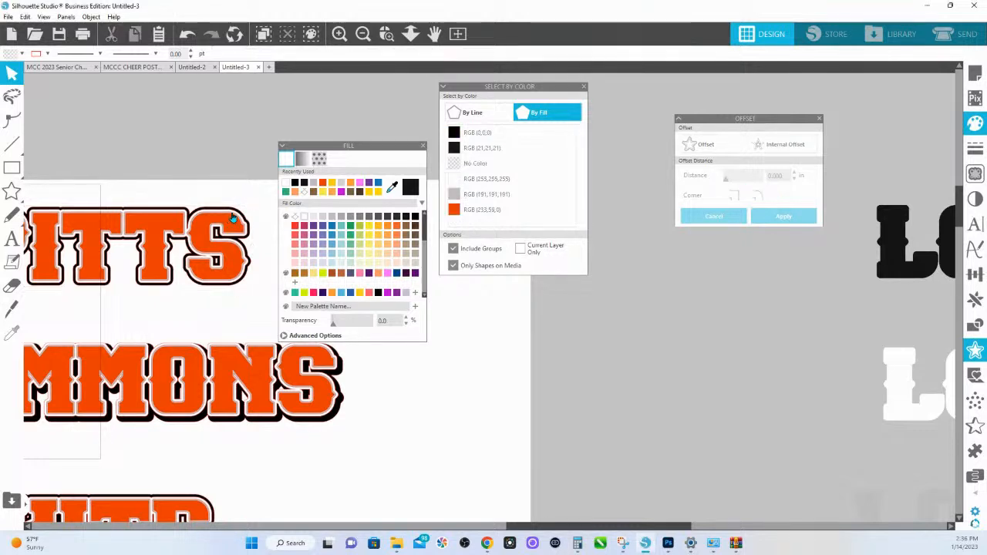
drag(234, 216, 237, 209)
click(239, 195)
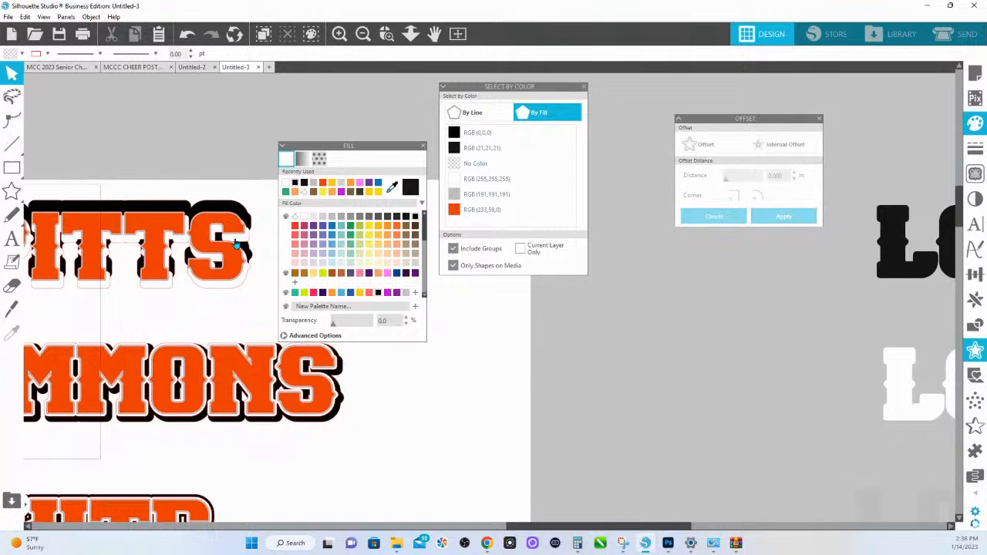
drag(236, 246, 235, 243)
click(234, 200)
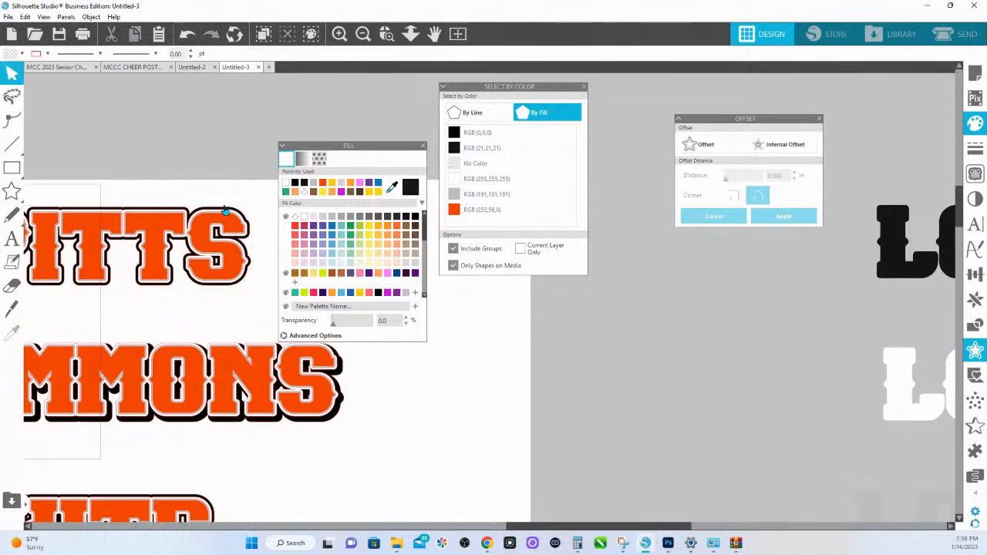
- Recolour the PITTS design's outer white layer with the black sampled from the reference design and send its black layers to the back
click(226, 216)
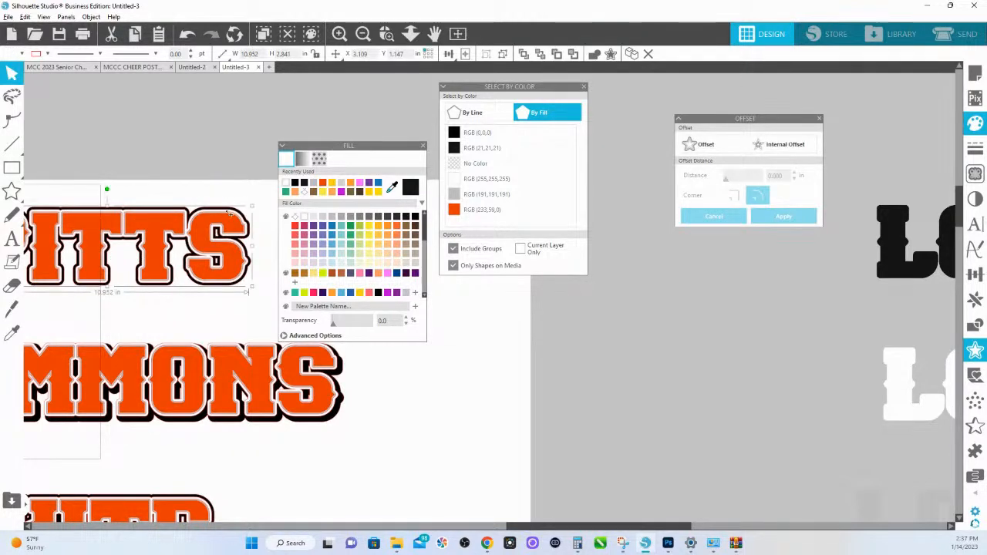
key(ctrl+f)
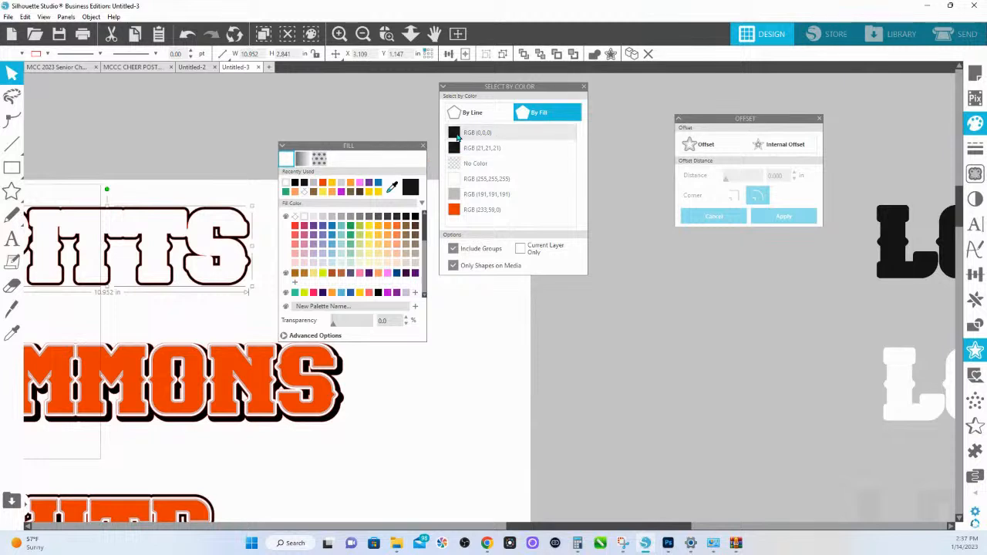
click(392, 189)
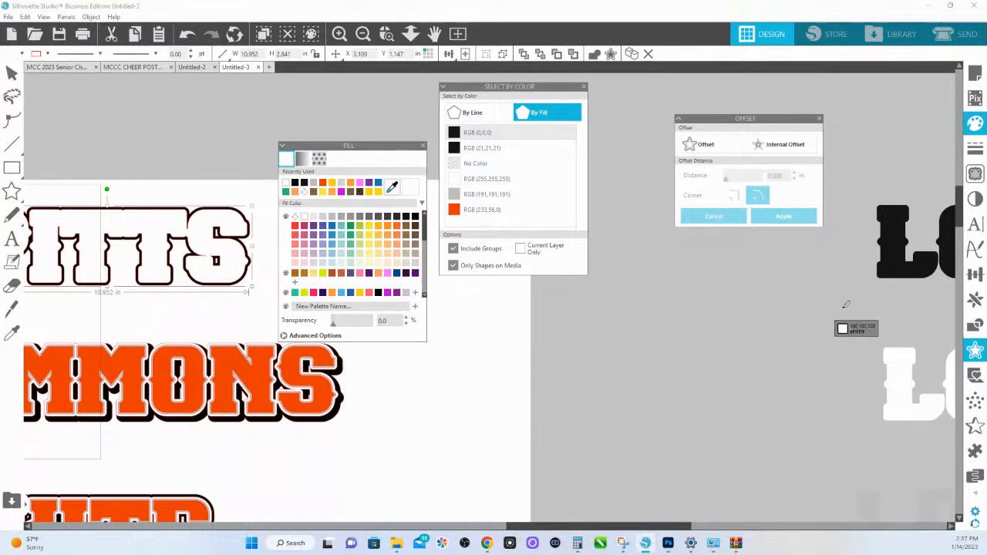
click(891, 239)
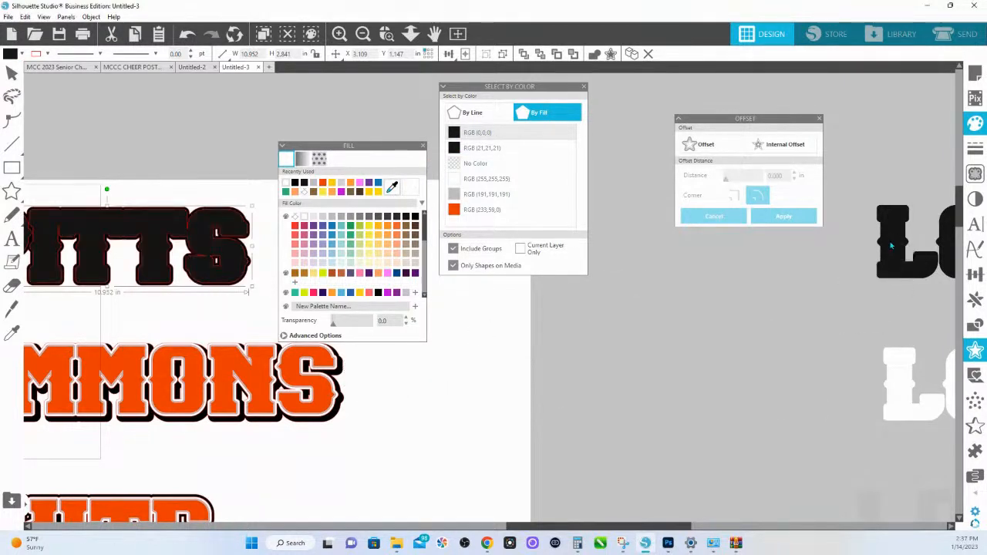
right_click(223, 212)
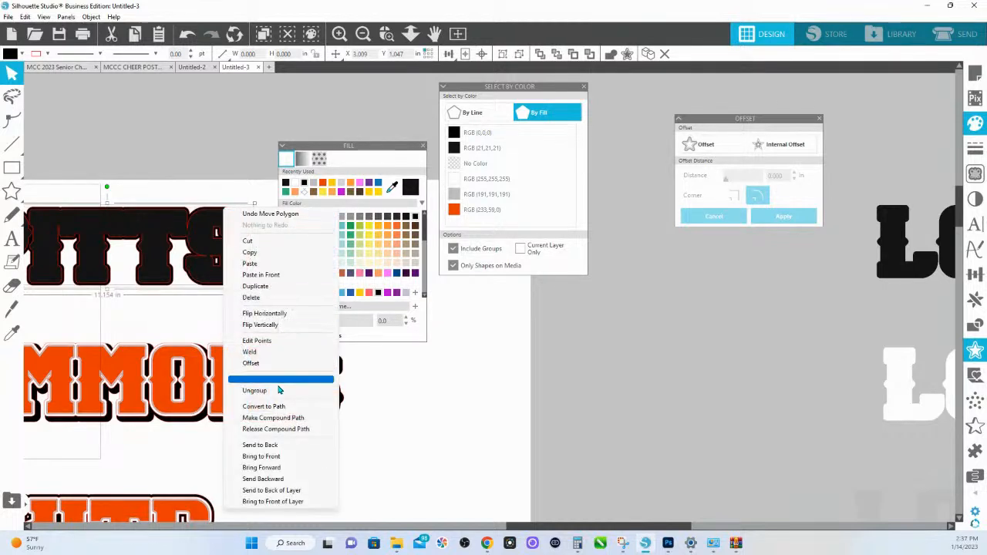
click(285, 447)
click(198, 116)
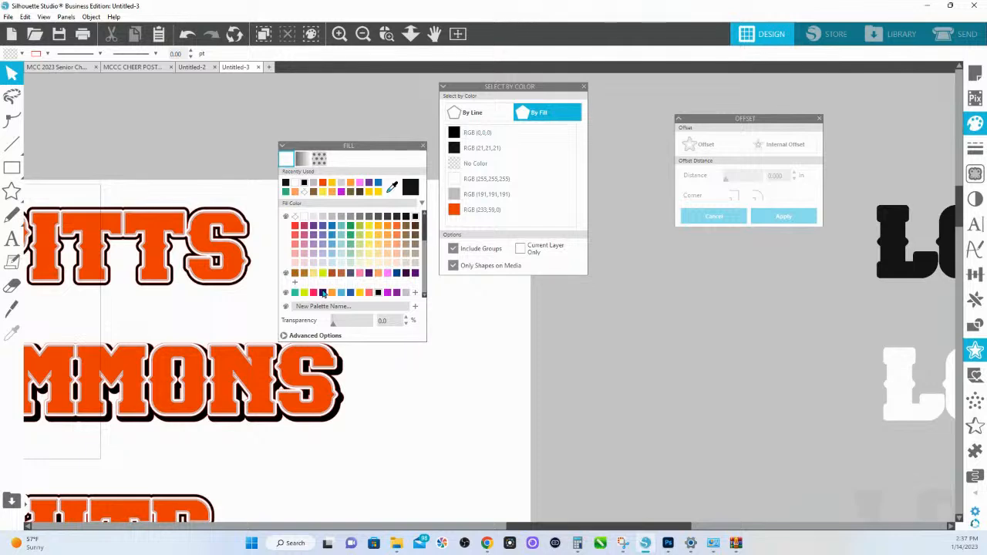
- Move the Fill panel clear of the name designs and centre-align the stacked layers of the SIMMONS design
click(409, 36)
click(369, 292)
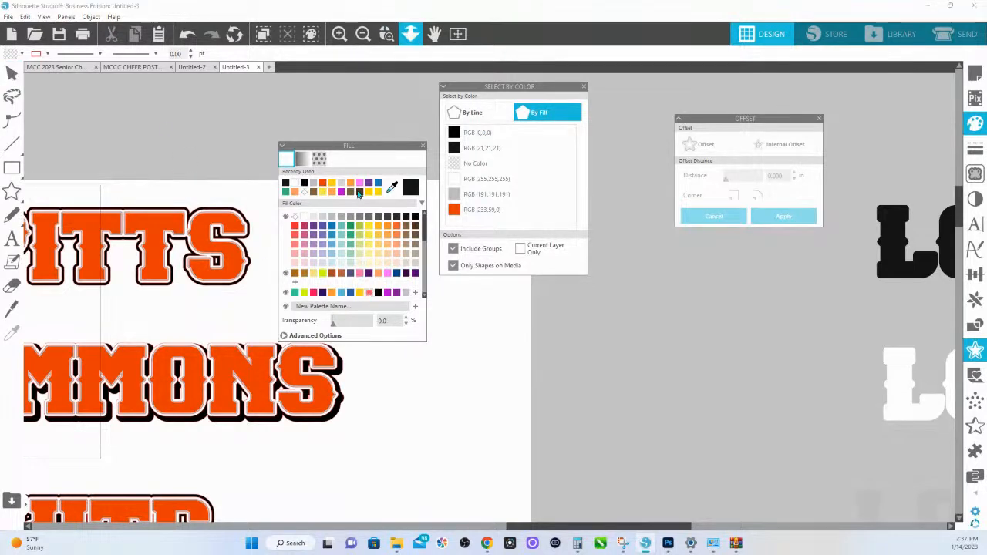
click(413, 37)
click(369, 234)
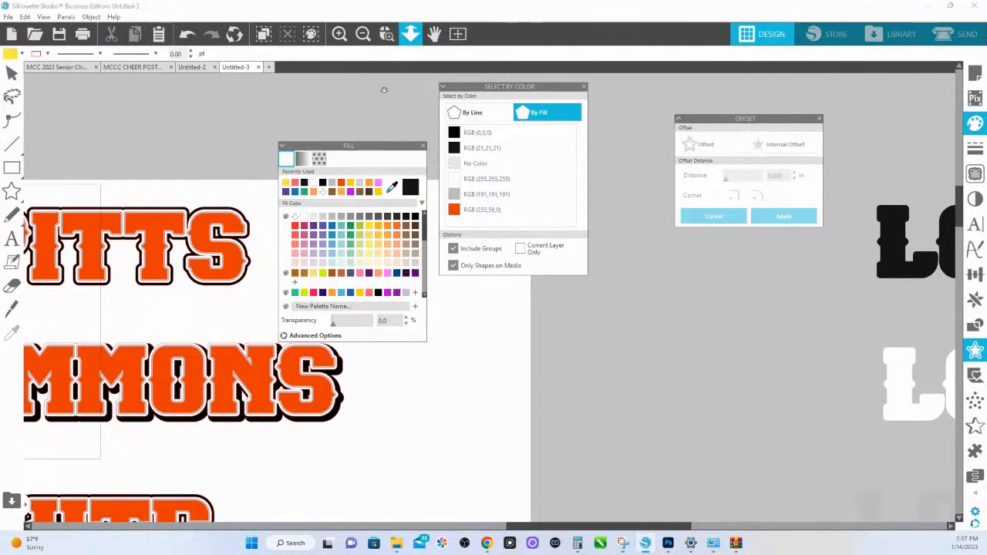
click(415, 39)
drag(388, 111, 390, 76)
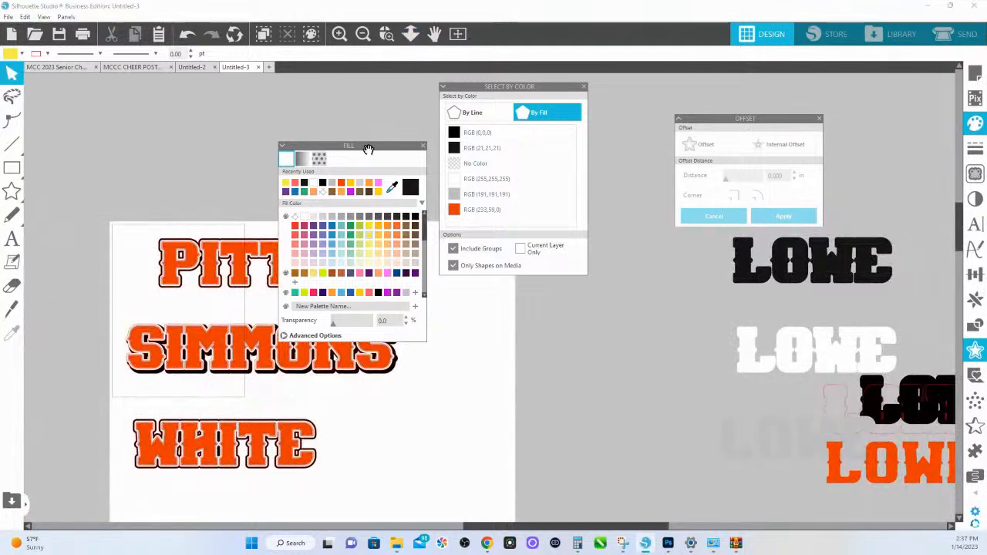
drag(368, 147, 569, 167)
click(412, 36)
drag(386, 236, 386, 217)
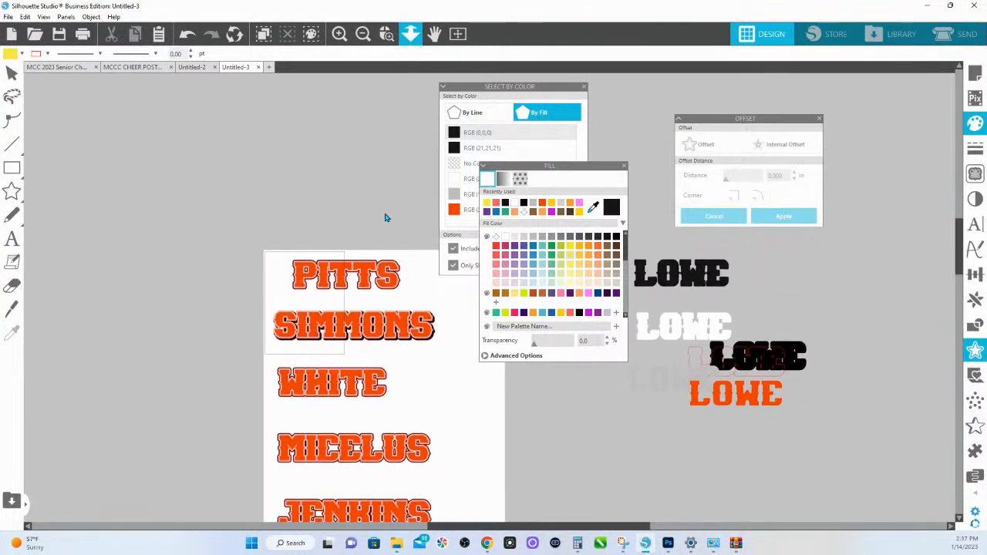
drag(403, 360, 318, 284)
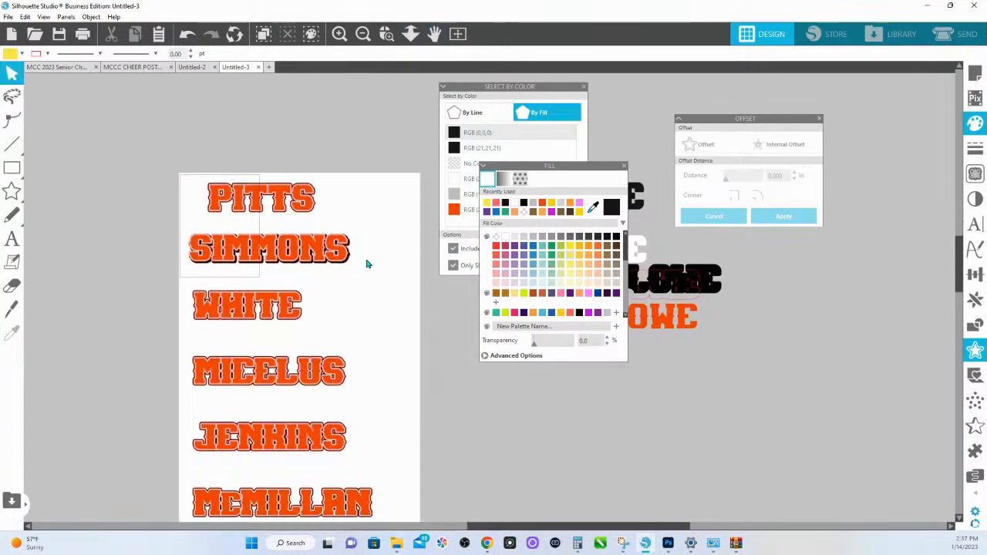
click(339, 250)
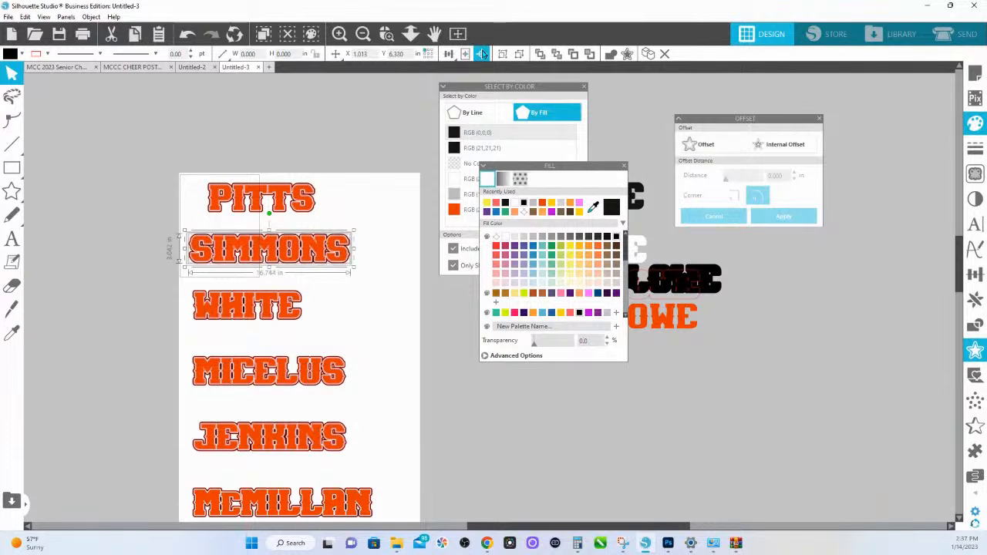
- Select all shapes with the fill RGB (21,21,21) and nudge them right and down to X 1.380, Y 1.360 as a drop shadow
scroll(351, 320, down, 3)
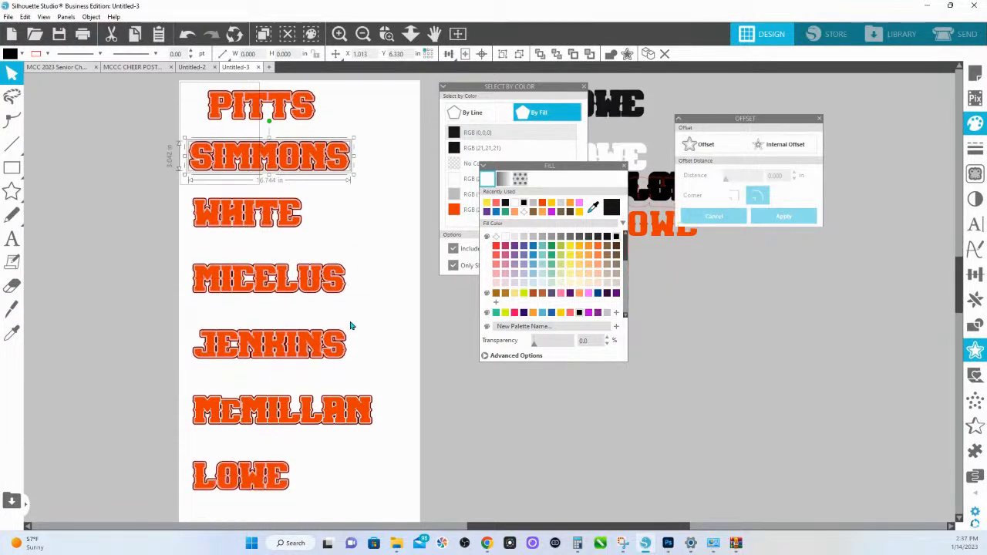
scroll(319, 436, down, 3)
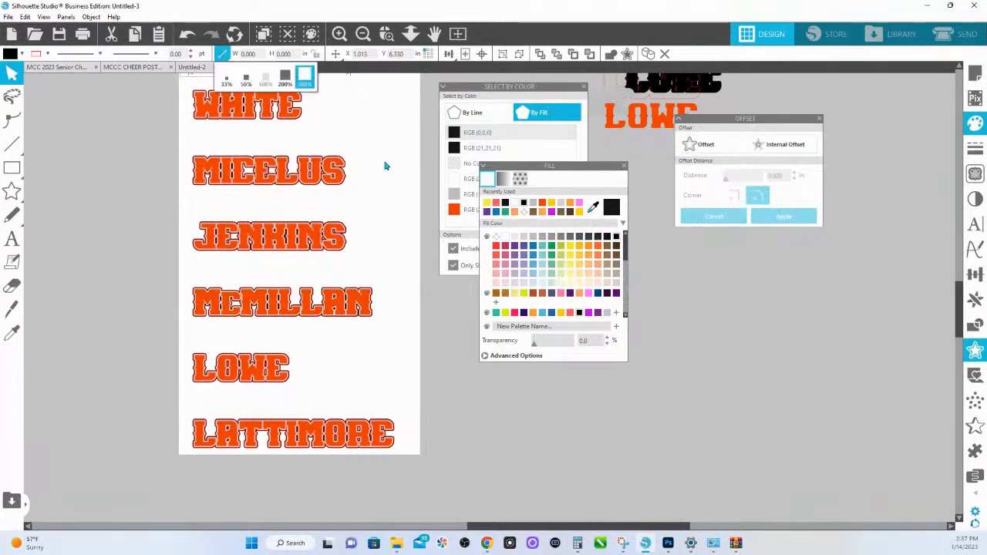
click(497, 84)
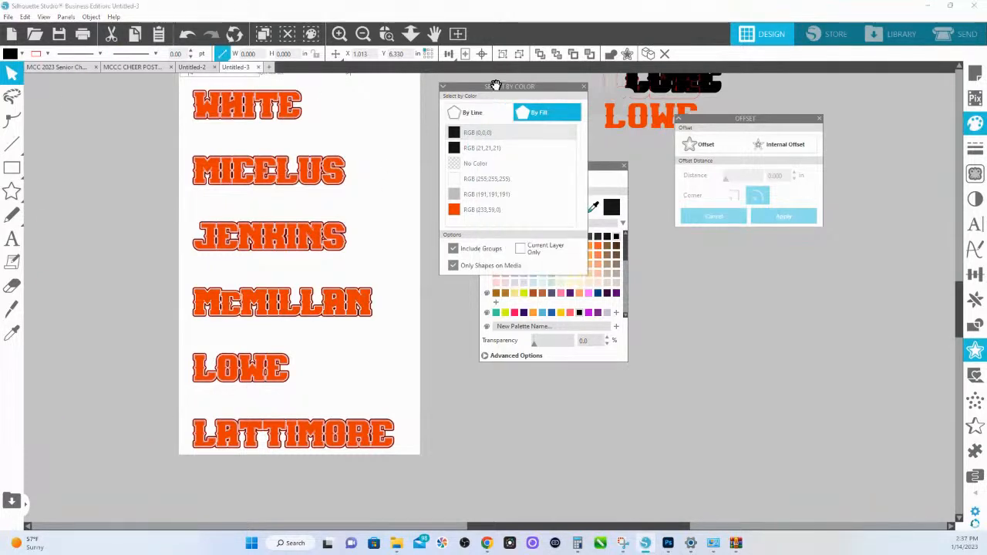
click(484, 151)
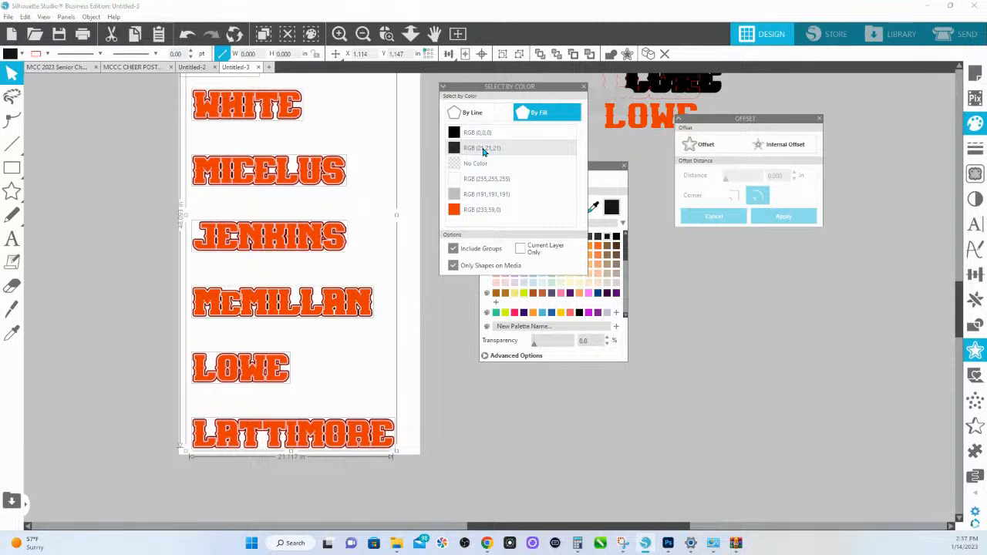
key(Right)
key(Right)
key(Right)
key(Right)
key(Right)
key(Down)
key(Down)
key(Down)
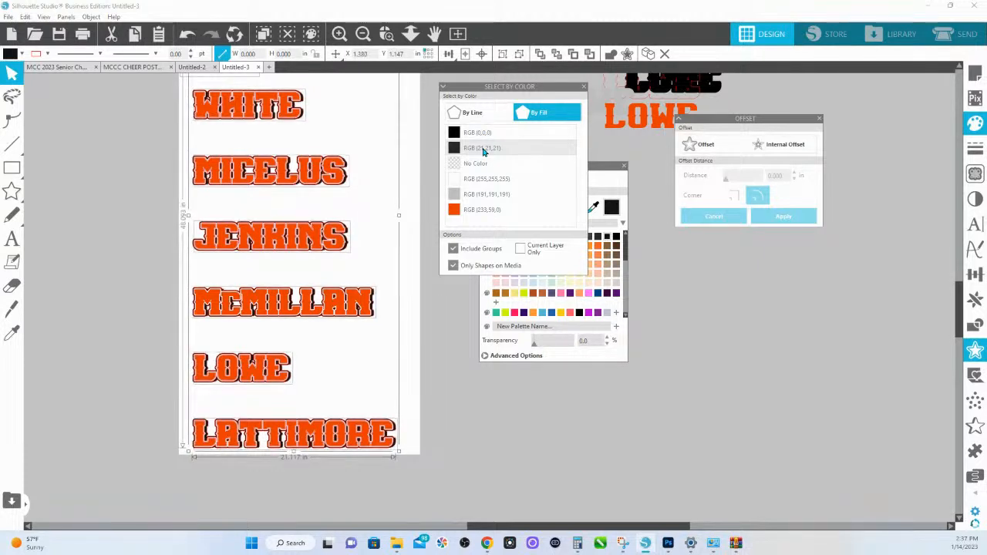
key(Down)
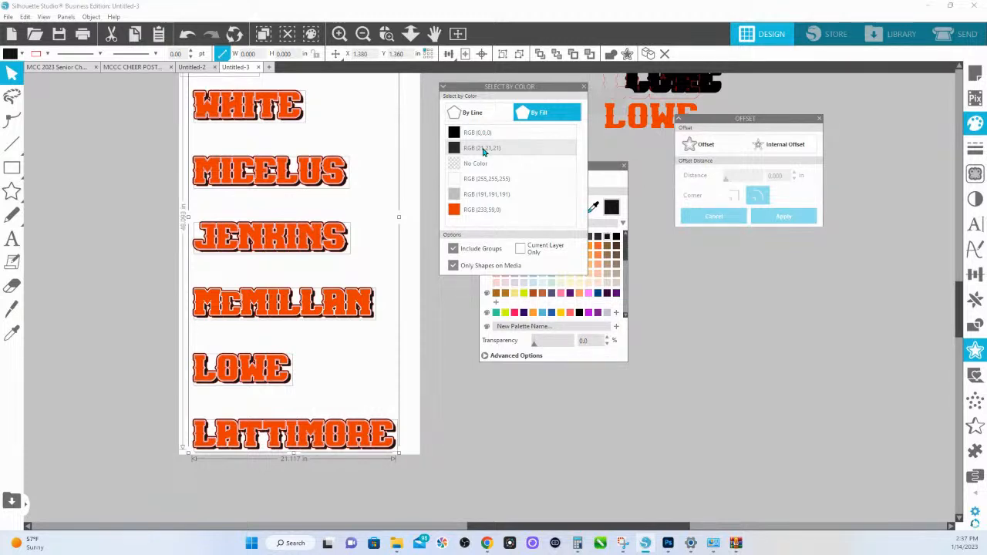
- Nudge the RGB (21,21,21) shapes down to Y 1.413, and nudge all RGB (0,0,0) shapes right and down to X 1.439, Y 1.420
key(Down)
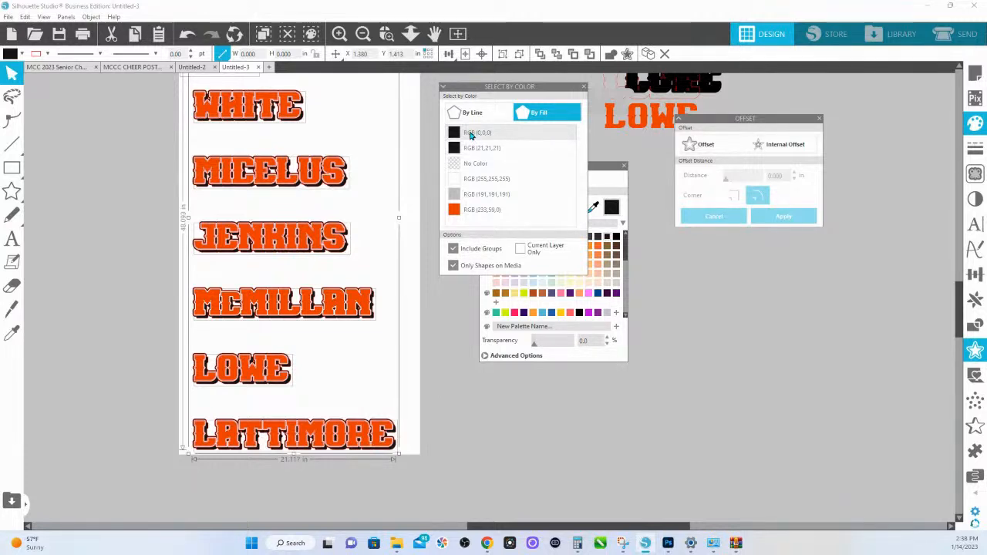
click(473, 134)
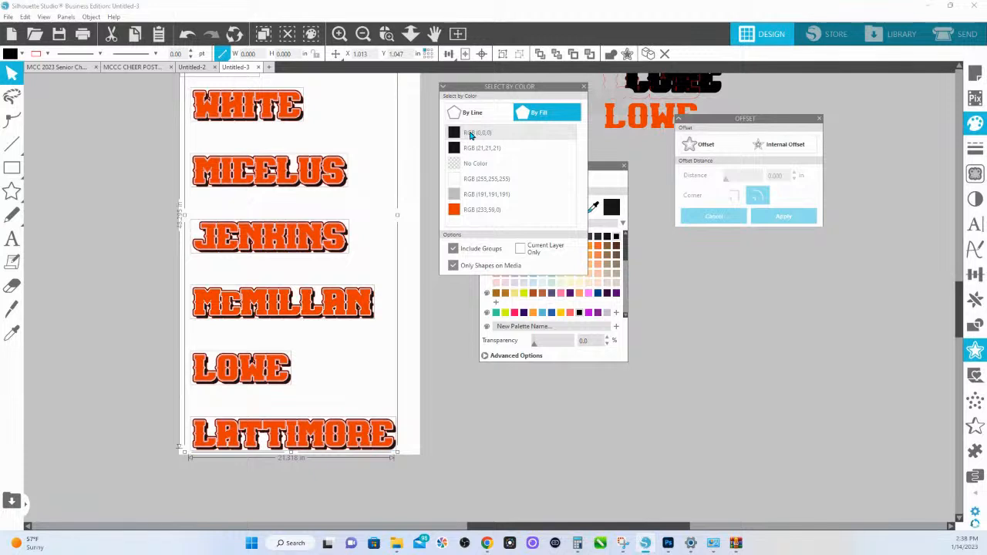
key(Right)
key(Right)
key(Right)
key(Right)
key(Right)
key(Right)
key(Down)
key(Down)
key(Down)
key(Down)
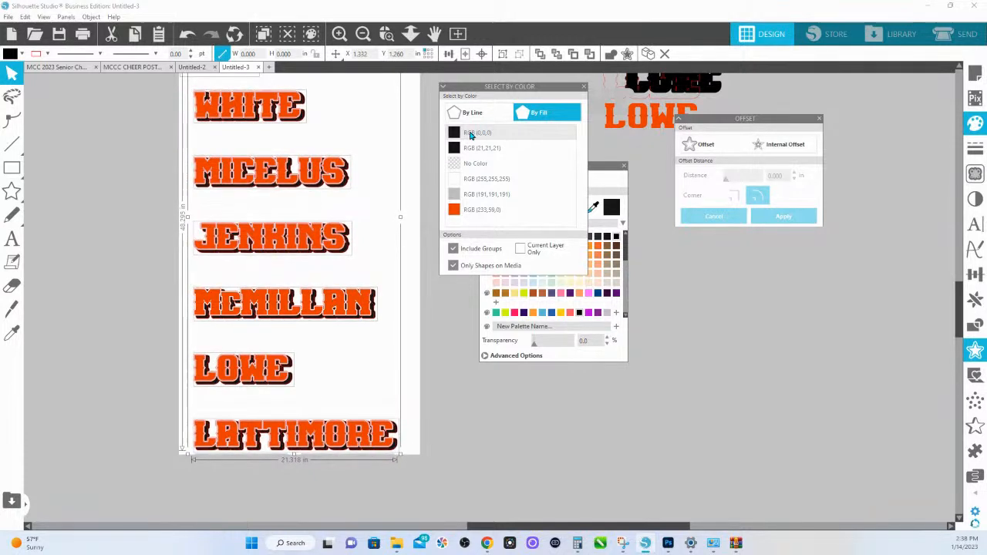
key(Down)
key(Down)
key(Down)
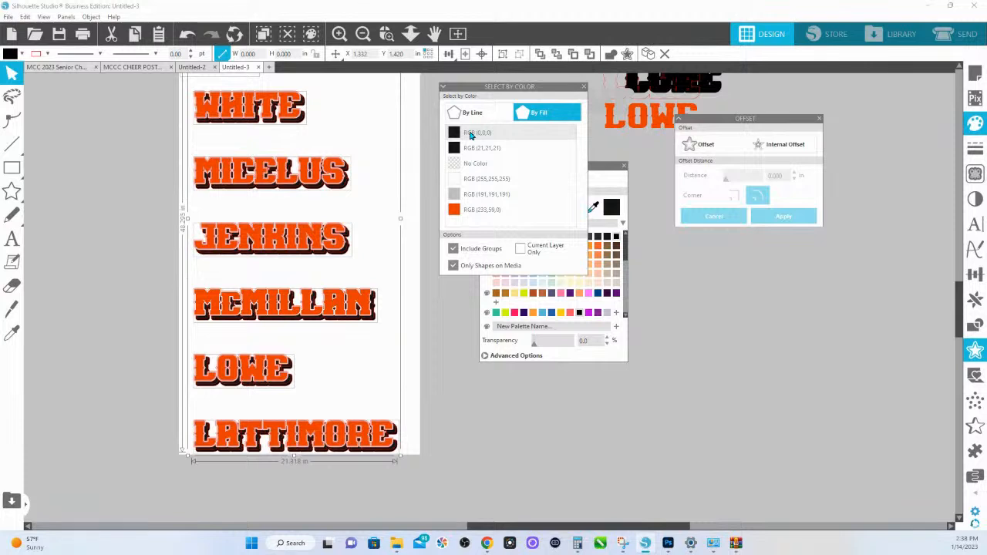
key(Right)
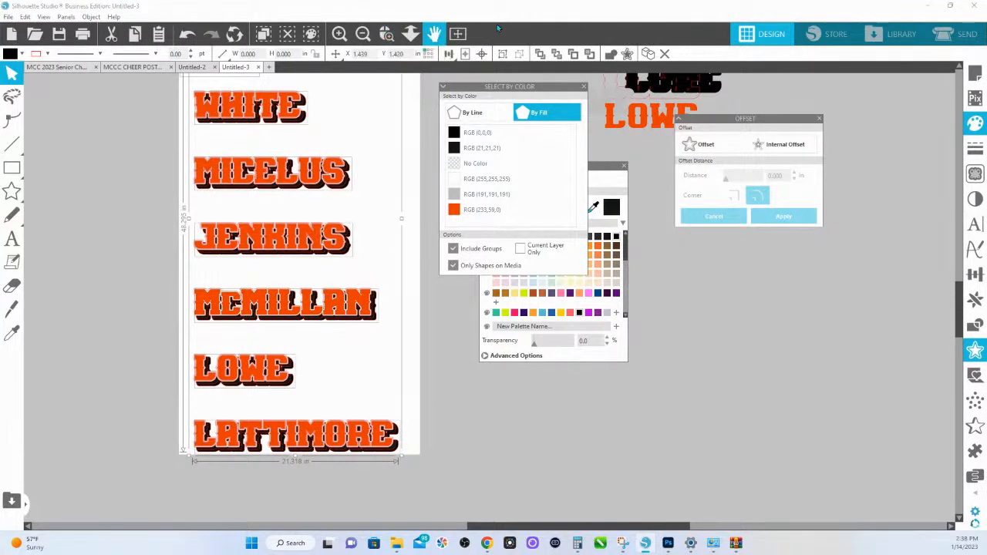
- Move the Select by Color panel down and set the line colour of all the name designs on the page to none
drag(467, 84, 467, 223)
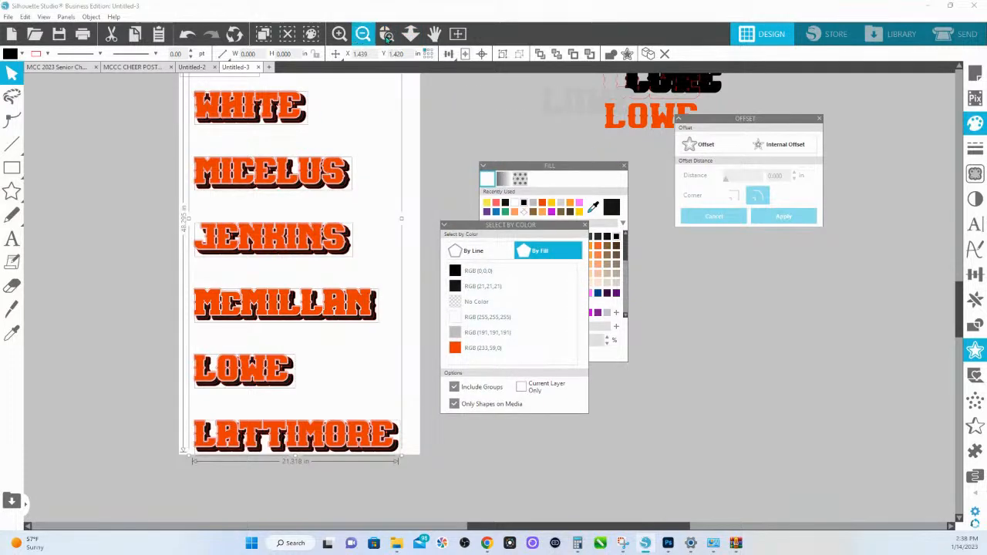
click(387, 33)
drag(352, 166, 371, 166)
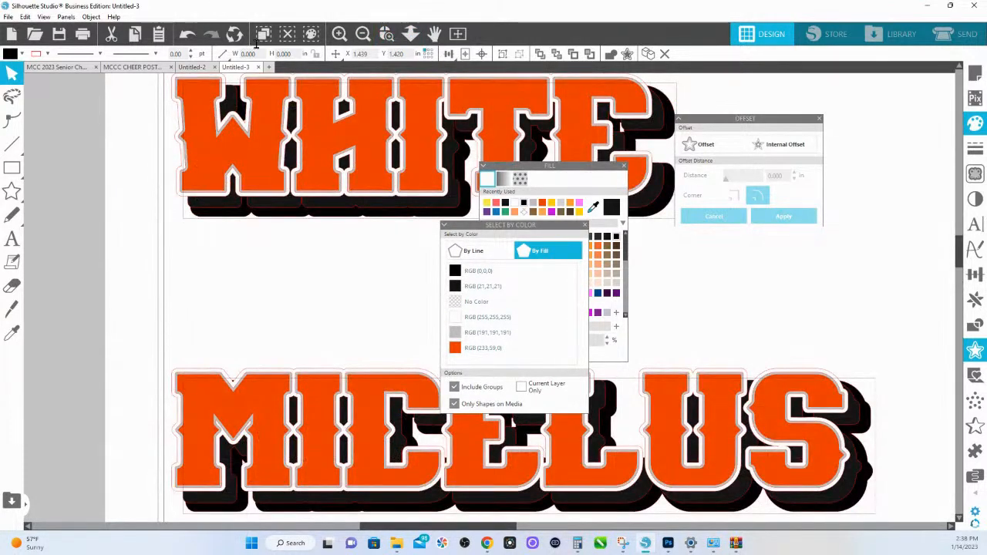
click(411, 34)
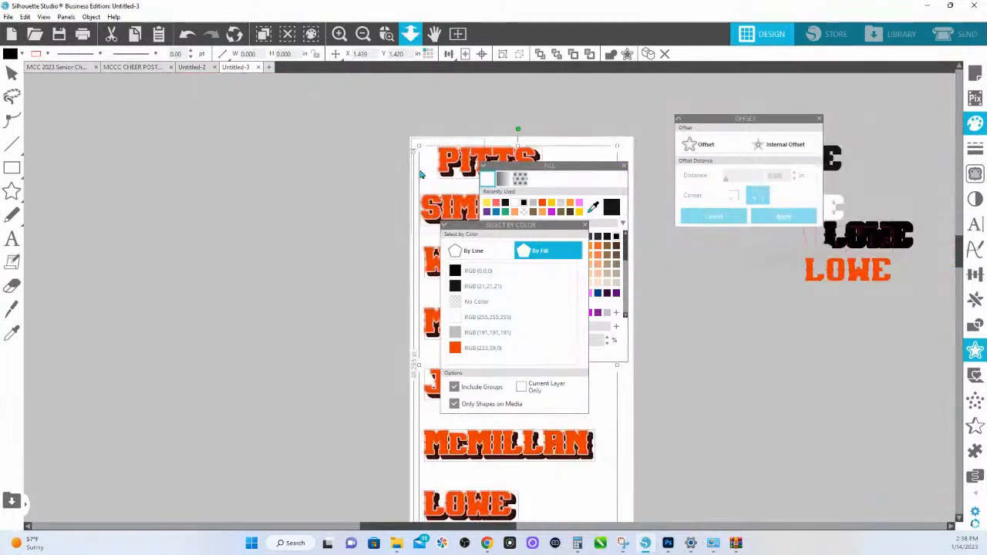
scroll(610, 500, down, 4)
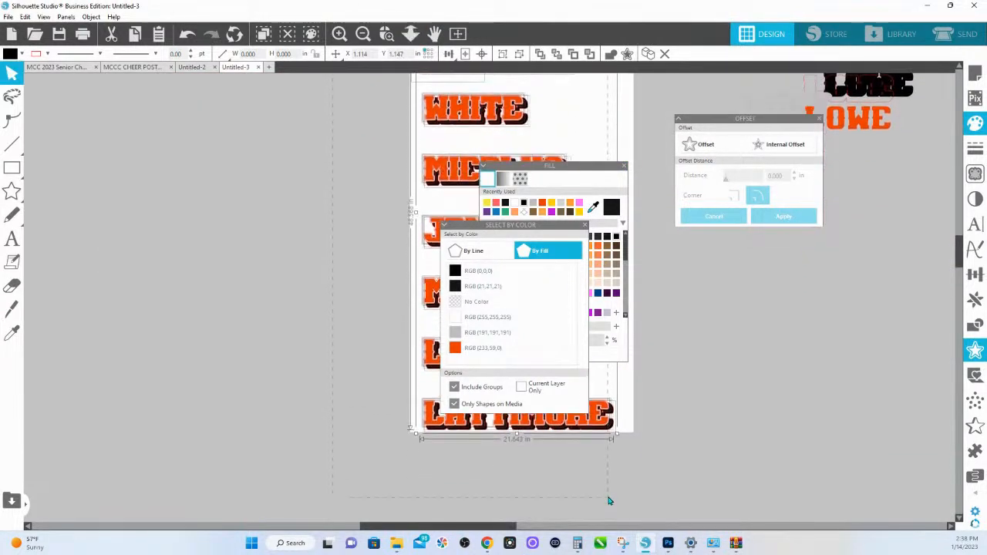
click(47, 55)
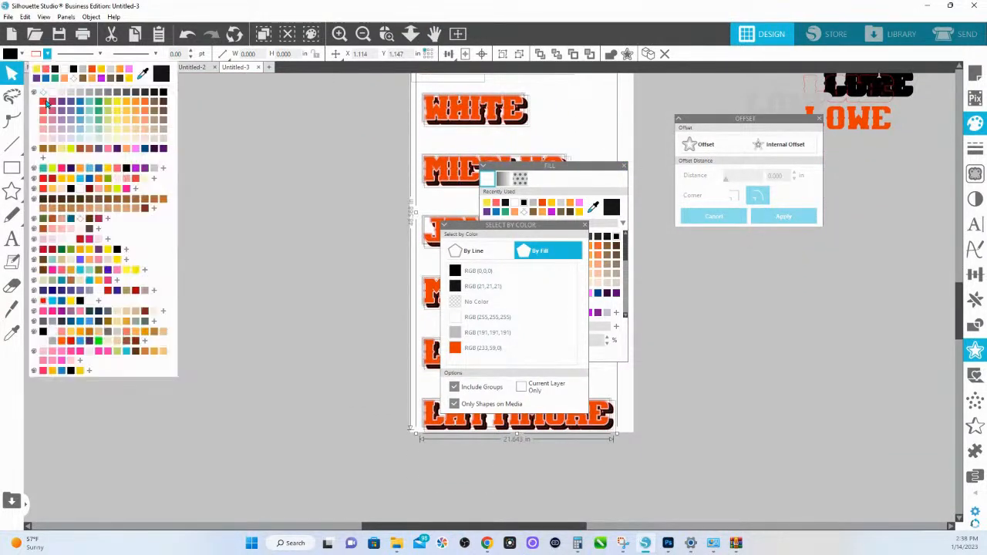
click(44, 93)
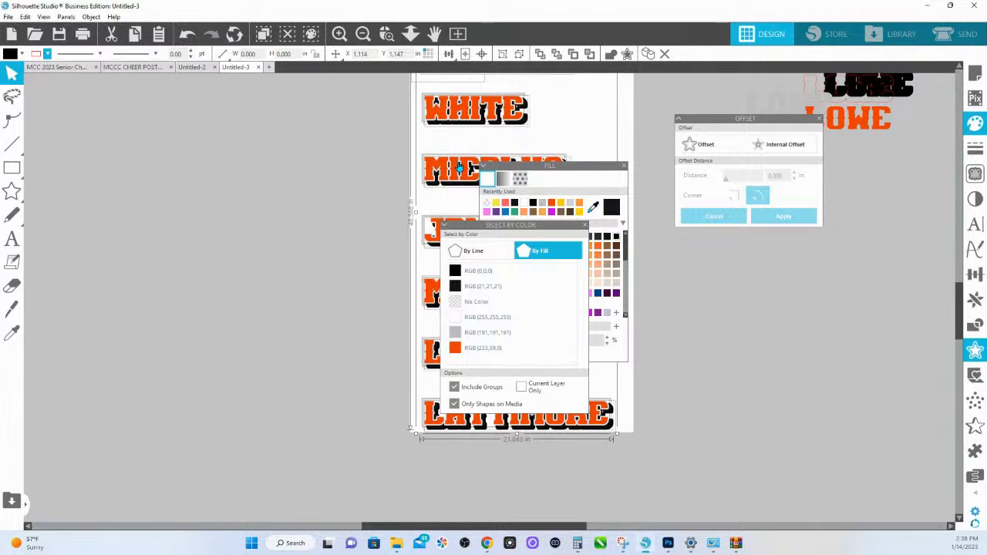
- Shift the RGB (21,21,21) shapes back to X 1.204, Y 1.259 and the RGB (0,0,0) shapes back to X 1.247, Y 1.240
click(388, 35)
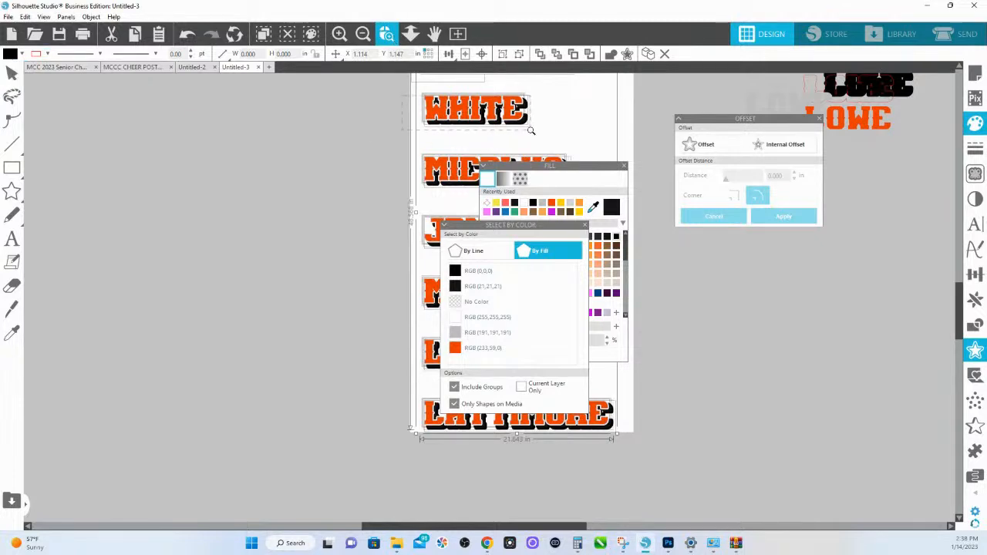
drag(531, 132, 531, 132)
scroll(432, 186, up, 1)
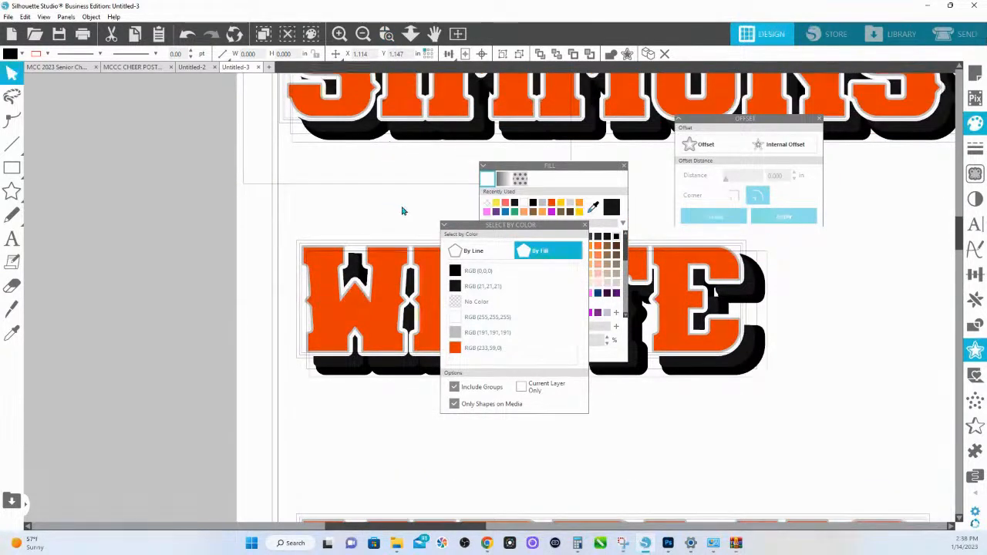
key(space)
drag(366, 225, 15, 227)
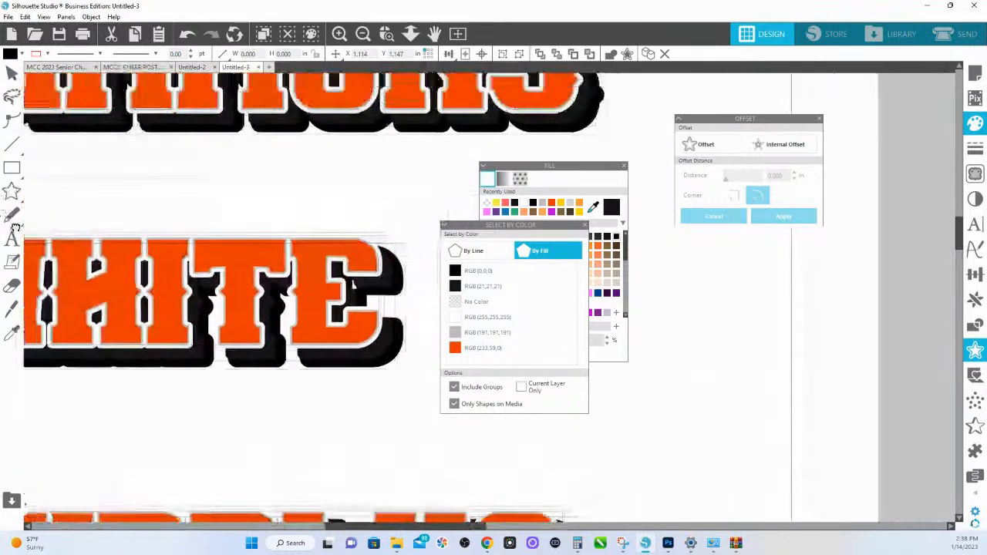
click(463, 289)
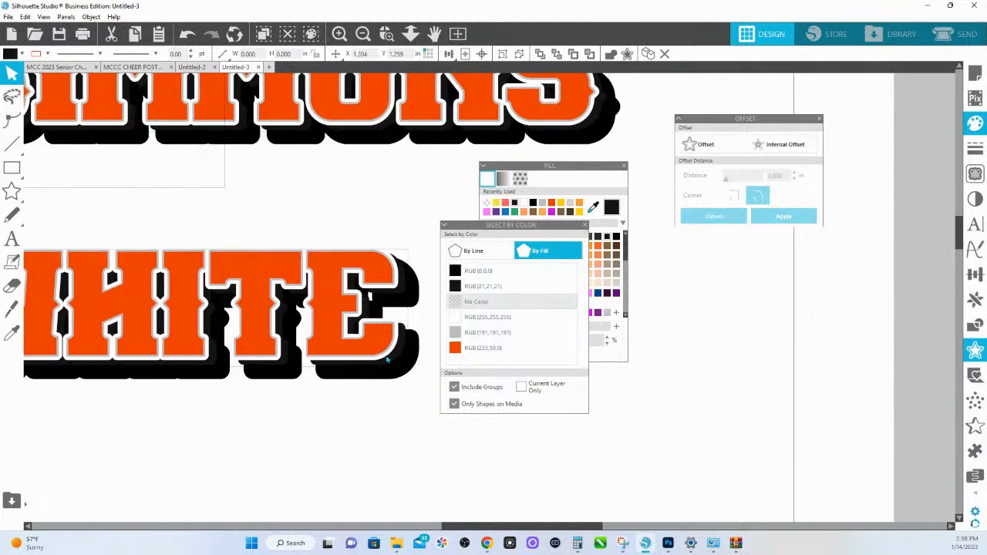
click(473, 273)
drag(417, 368, 405, 360)
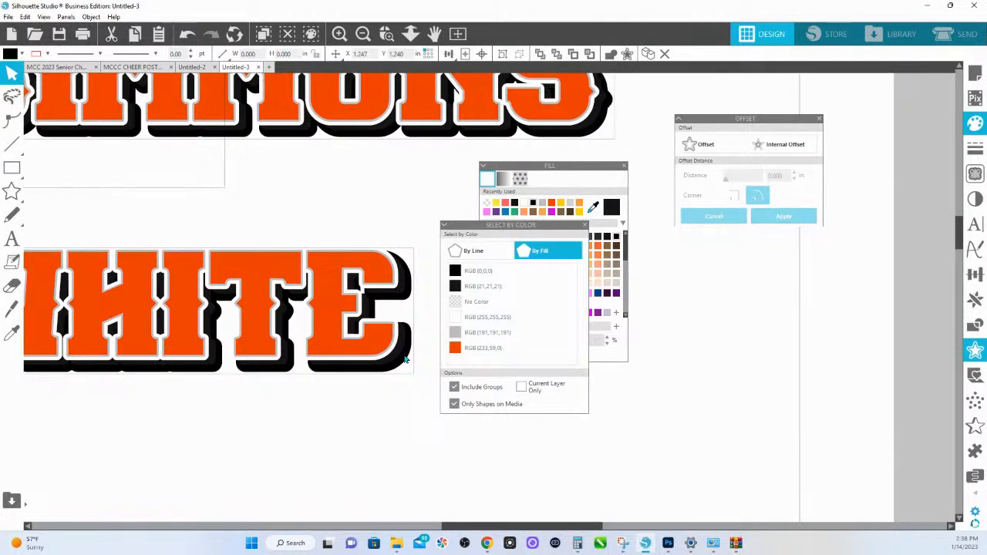
- Fit the whole page in view and move the Select by Color and Fill panels clear of the name designs
click(410, 33)
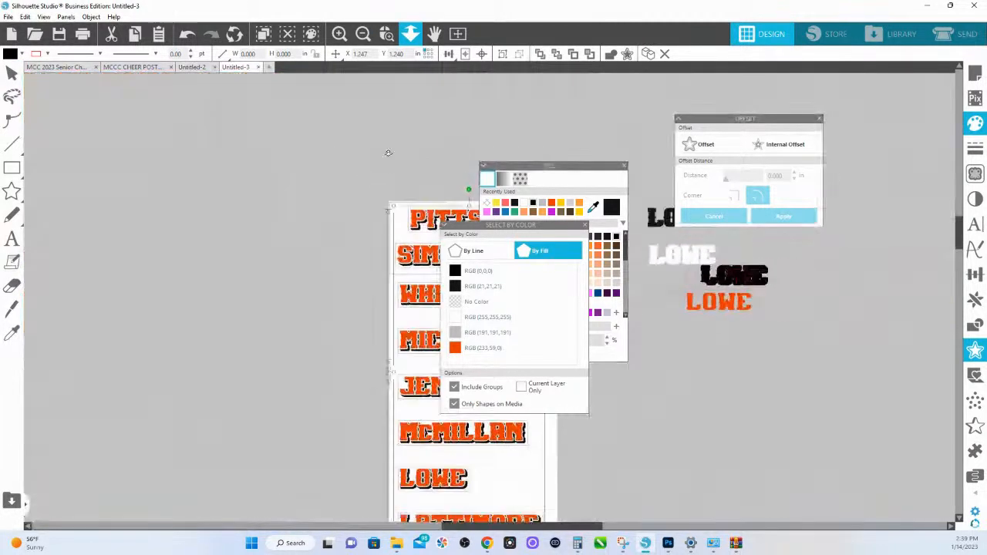
drag(502, 224, 694, 208)
drag(549, 168, 697, 196)
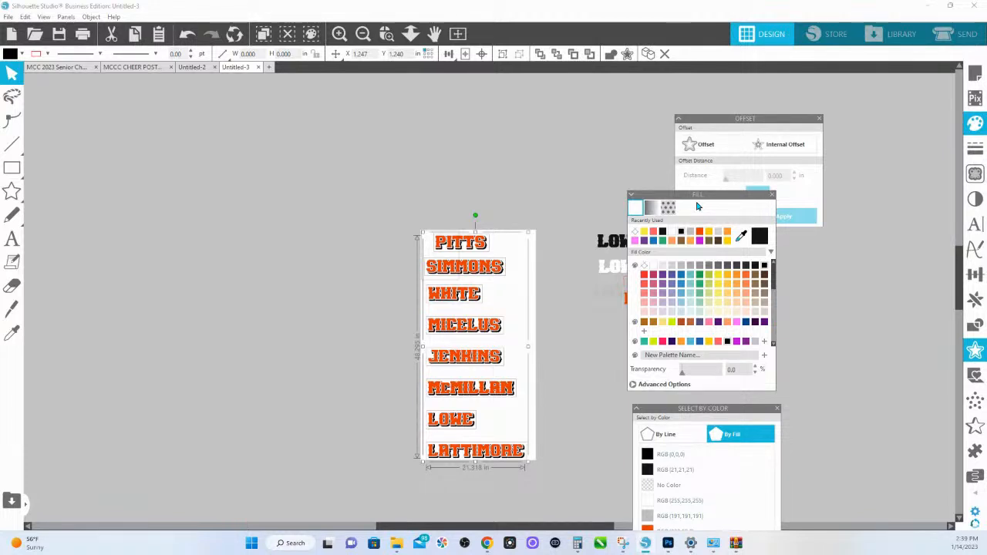
- Copy all RGB (233,59,0) shapes on the page and paste the copies directly in front of the originals
click(529, 176)
drag(643, 195, 726, 299)
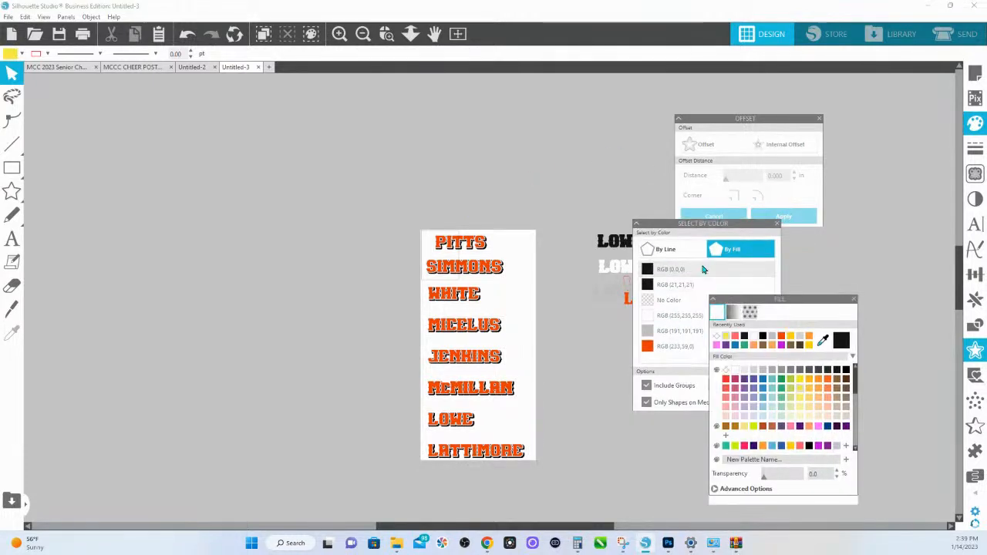
drag(661, 223, 726, 244)
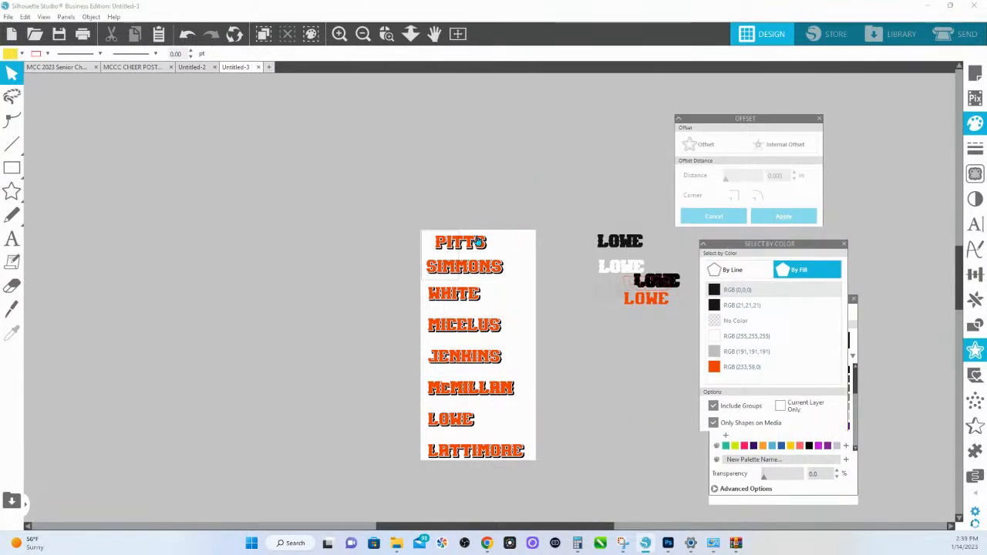
click(715, 368)
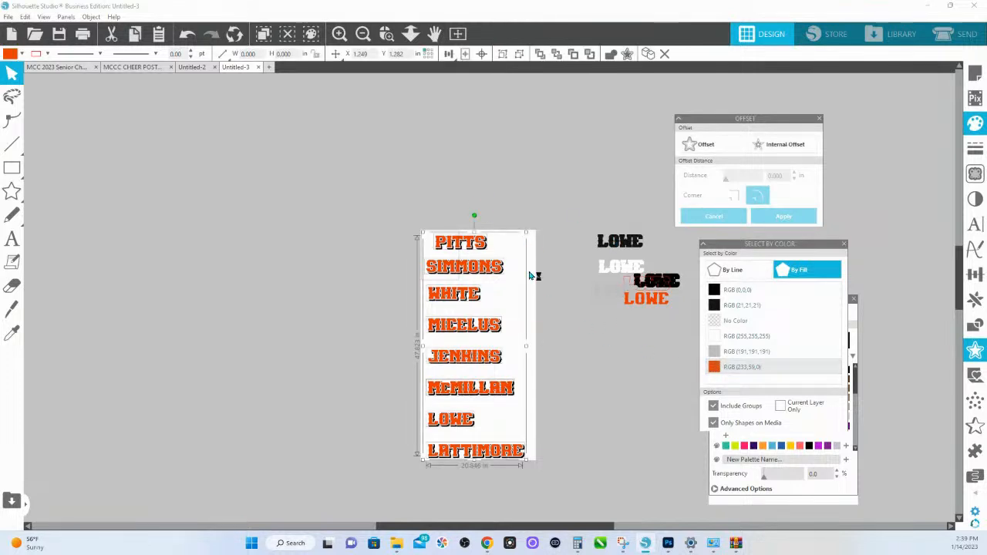
key(i)
key(v)
right_click(473, 241)
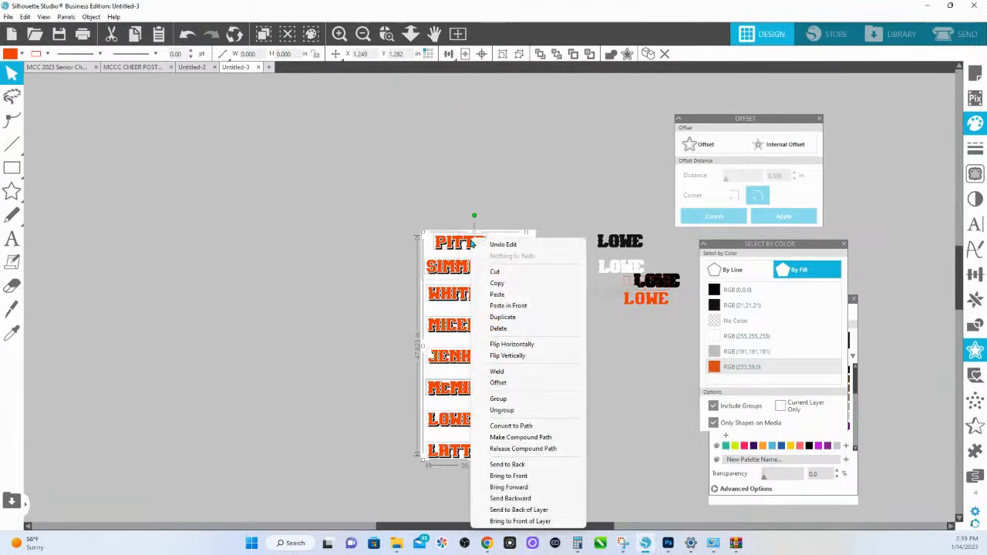
click(499, 284)
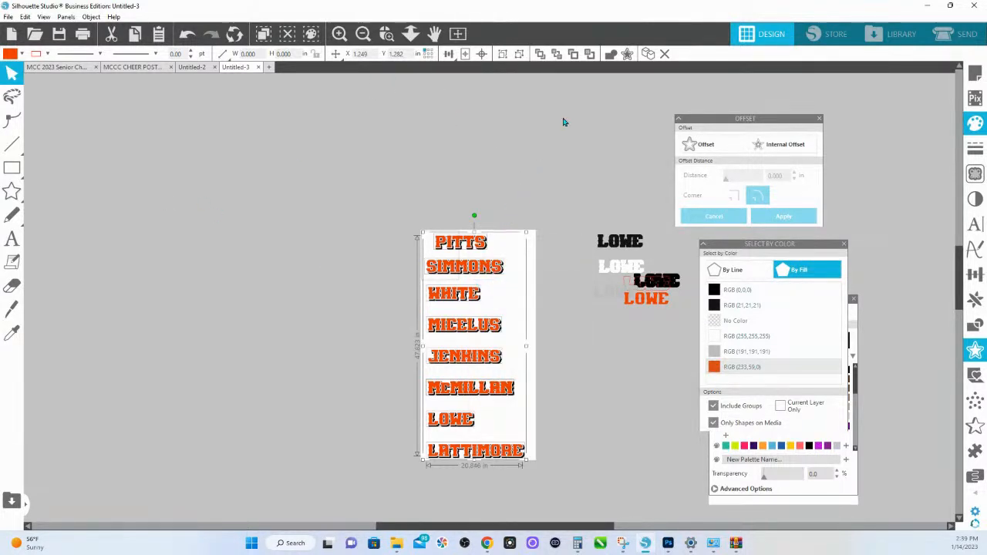
key(i)
key(Escape)
- Fill the selected front copies of the name lettering with yellow RGB (247,239,41)
click(978, 126)
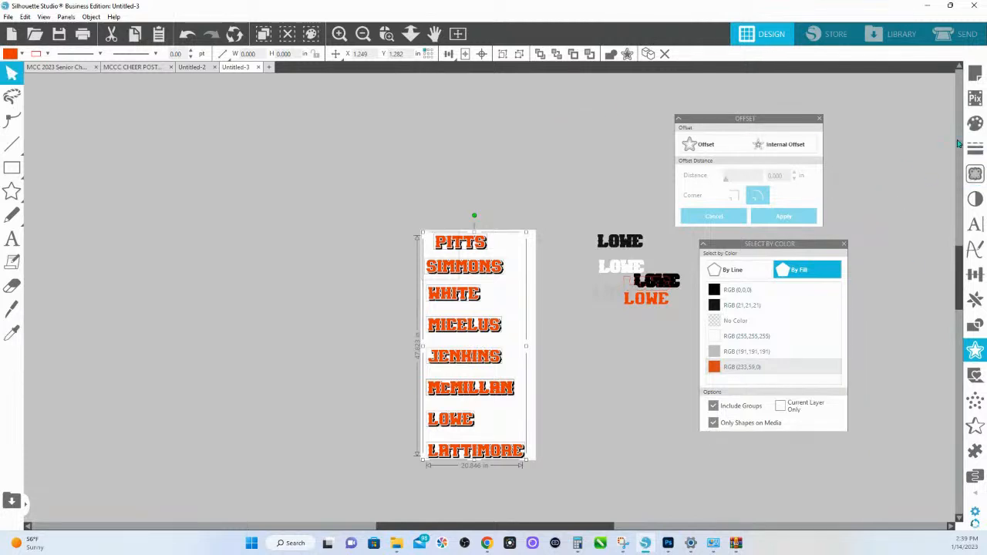
click(976, 123)
click(897, 161)
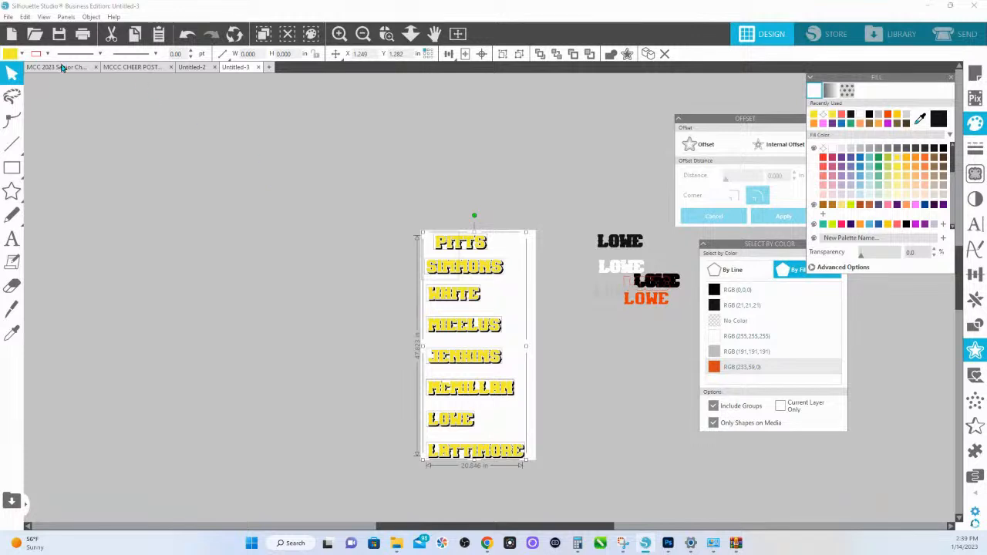
- Copy the black gradient bar above the black name in the MCC 2023 Senior Chherleaders Names document
click(61, 68)
click(580, 353)
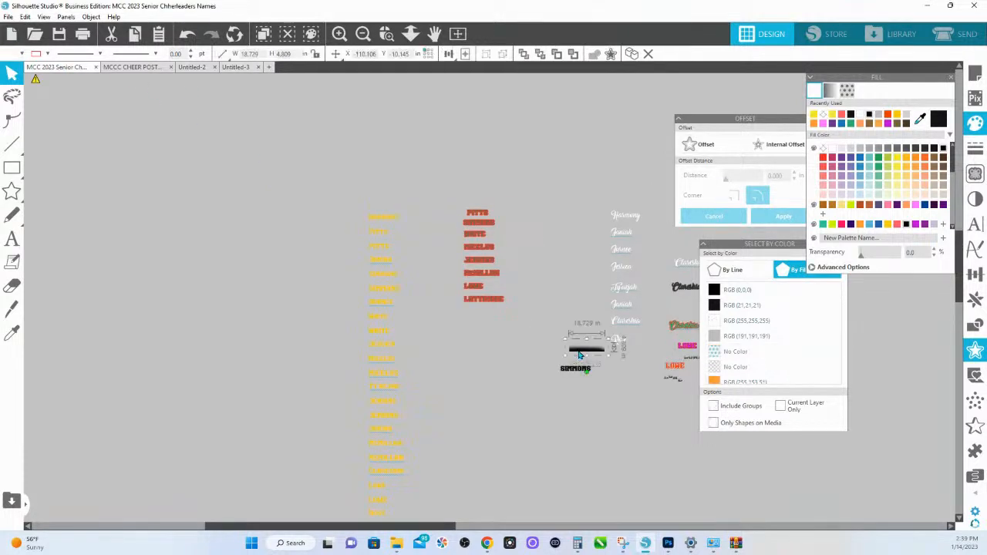
key(ctrl+c)
- Close the Untitled-2 document and return to Untitled-3
click(204, 68)
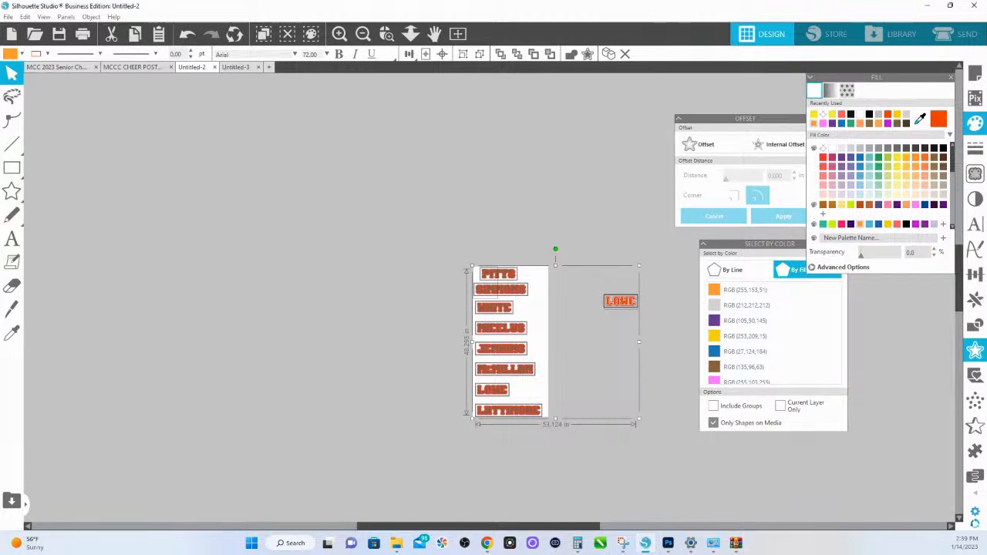
click(236, 68)
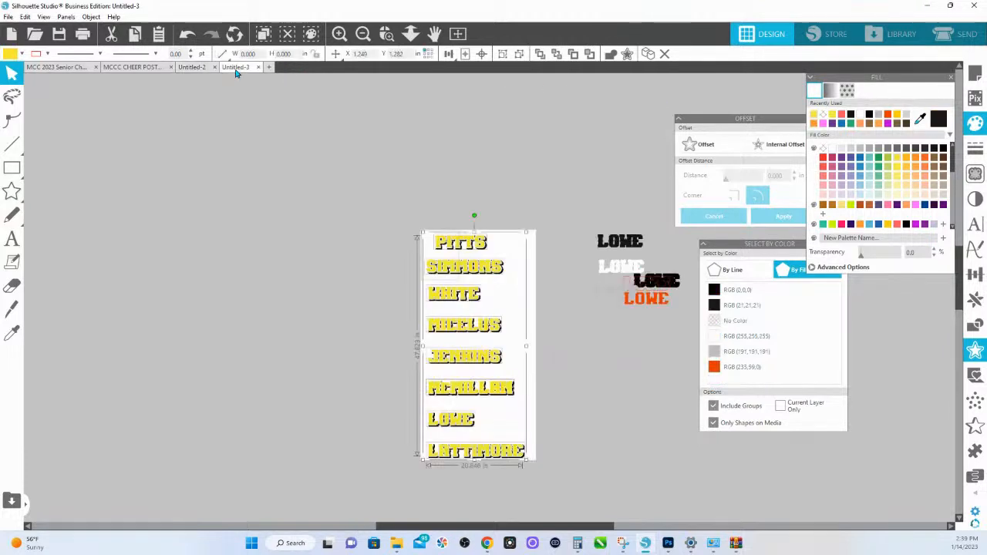
click(193, 67)
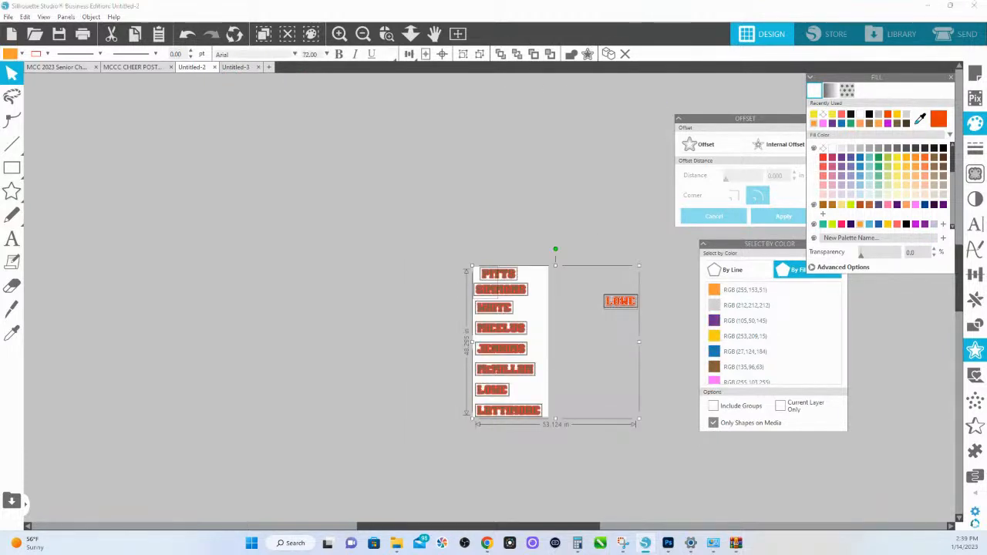
click(661, 185)
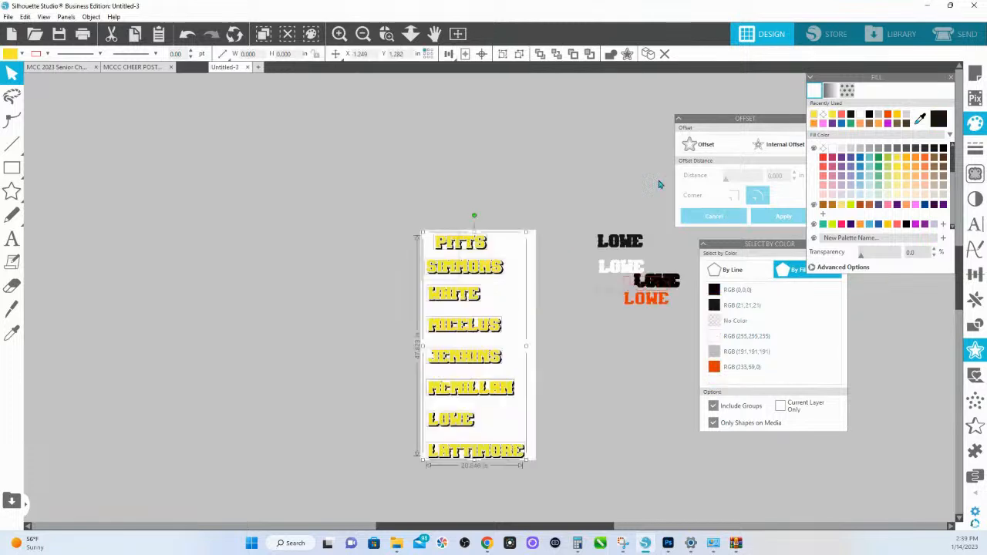
- Paste the black gradient bar onto the page and place it over the first name design at about X -0.260, Y -0.115
click(450, 207)
scroll(447, 201, down, 3)
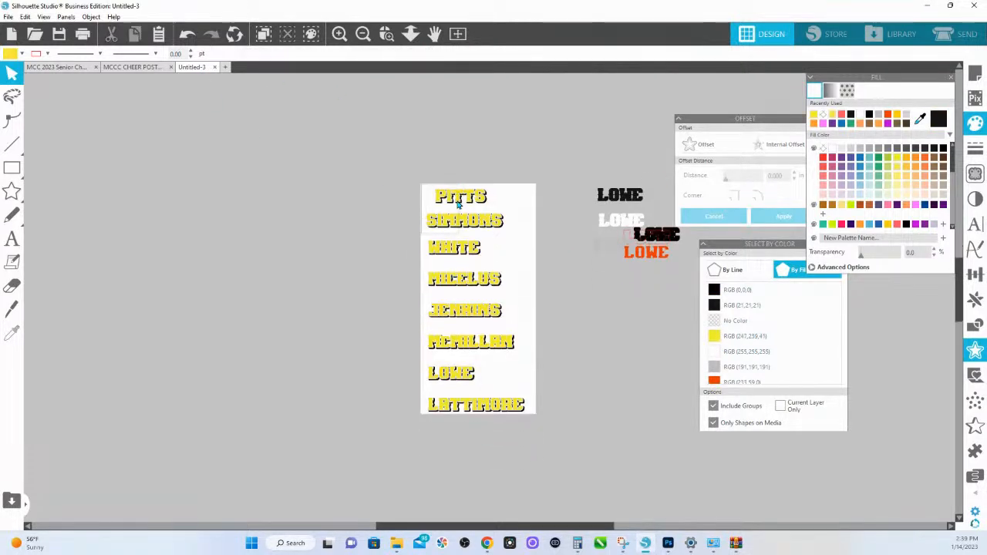
right_click(446, 134)
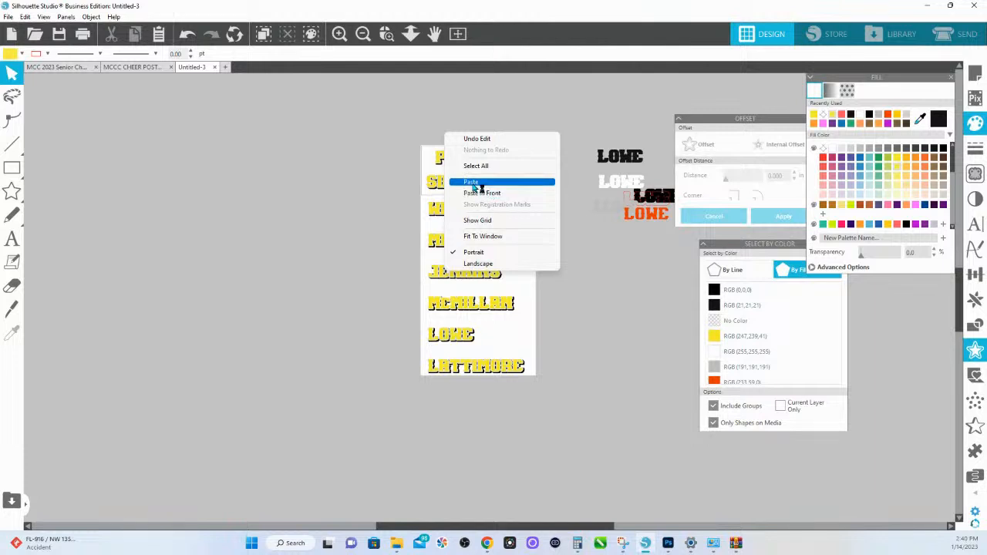
click(473, 183)
drag(533, 327, 473, 169)
click(389, 36)
drag(409, 149, 591, 252)
drag(452, 150, 452, 145)
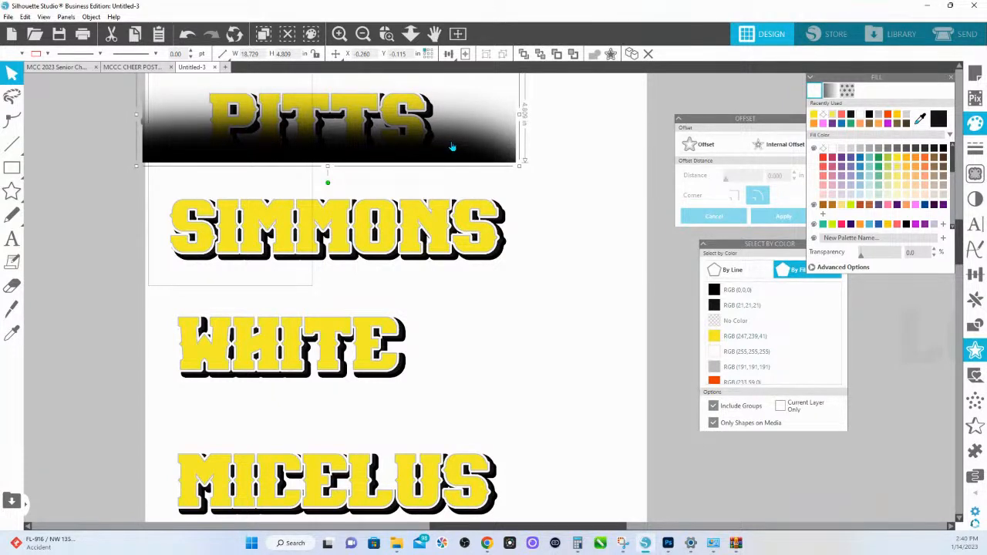
- Duplicate the gradient bar over the second, fourth and fifth name designs
drag(452, 147, 454, 244)
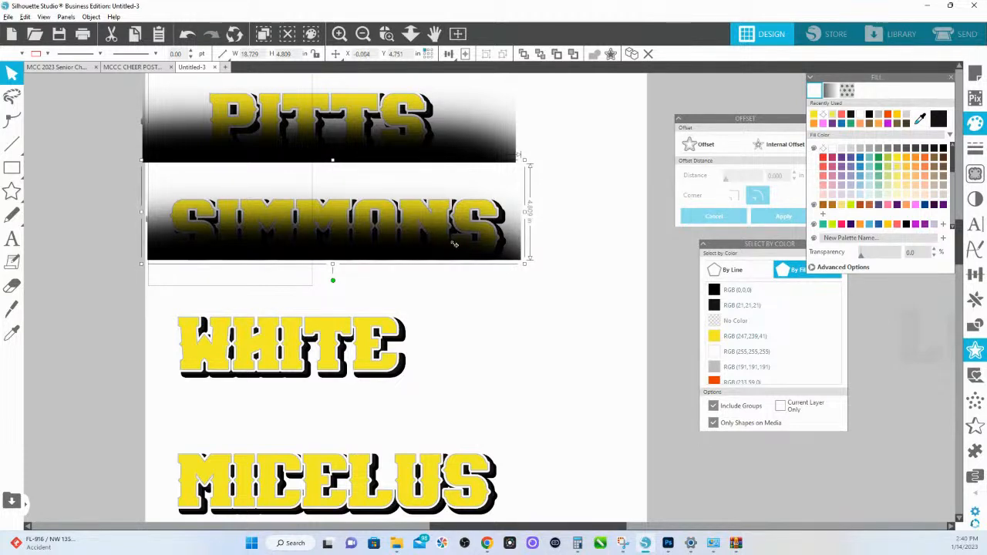
drag(455, 244, 449, 501)
scroll(434, 412, down, 5)
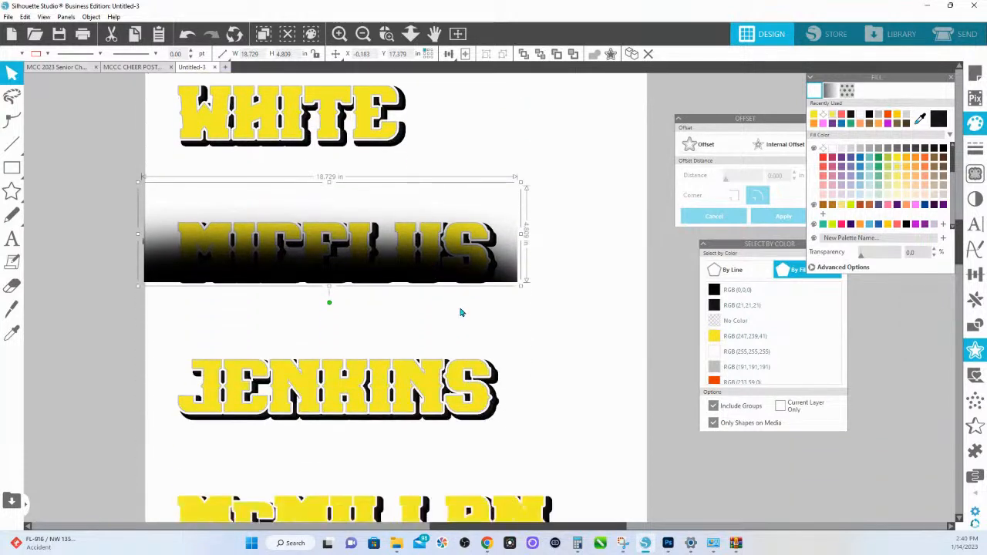
drag(488, 270, 483, 411)
- Duplicate the gradient bar over the sixth name design and stretch it to about 19.703 in wide to cover the lettering
scroll(472, 436, down, 3)
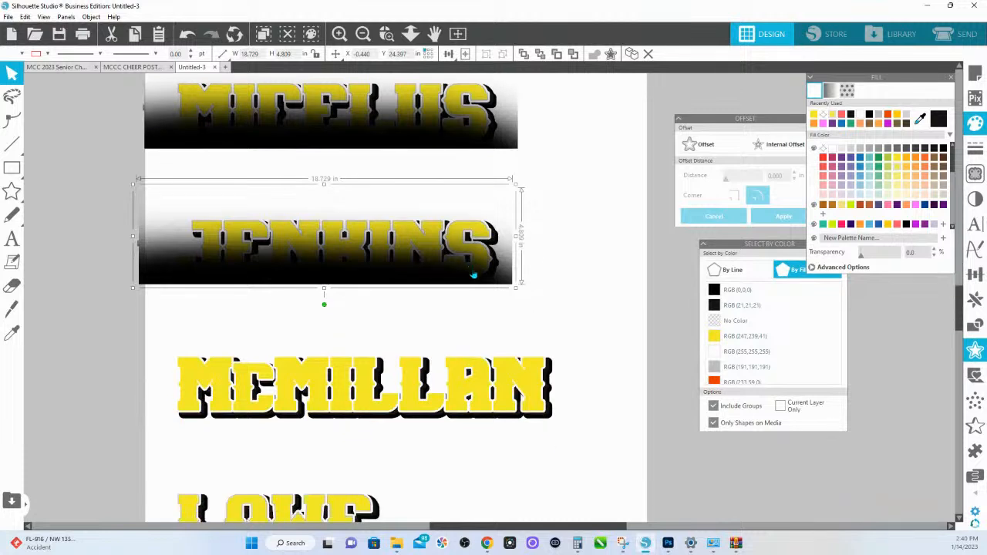
drag(473, 276, 510, 405)
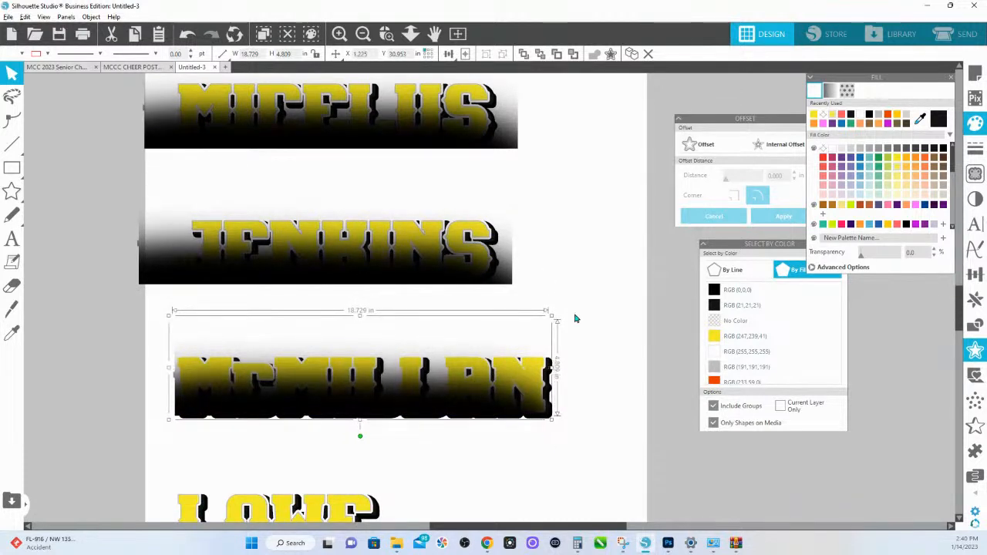
drag(554, 368, 573, 374)
drag(556, 415, 559, 414)
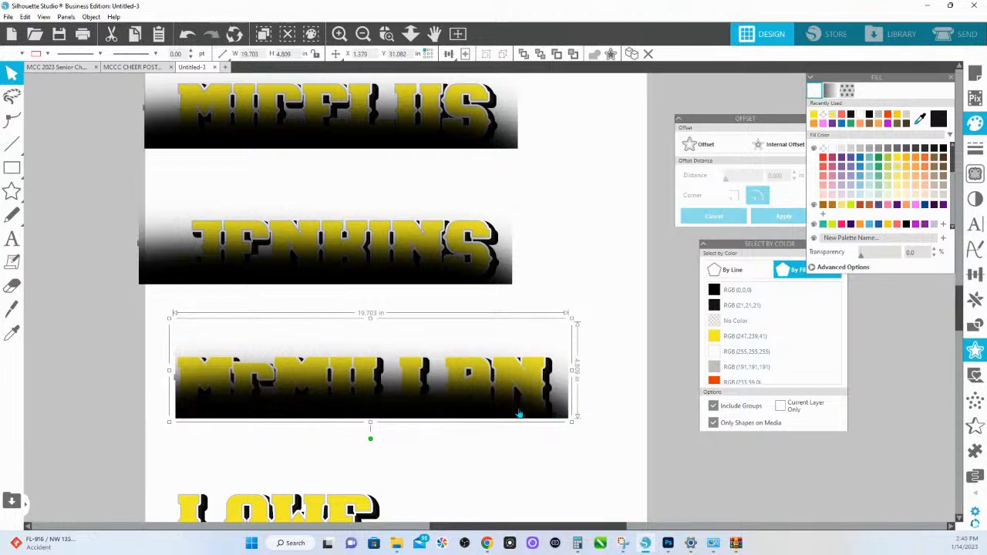
- Duplicate the gradient bar over the last two name designs and enlarge the last one to about 21.382 x 5.219 in
scroll(519, 414, down, 5)
drag(493, 217, 442, 359)
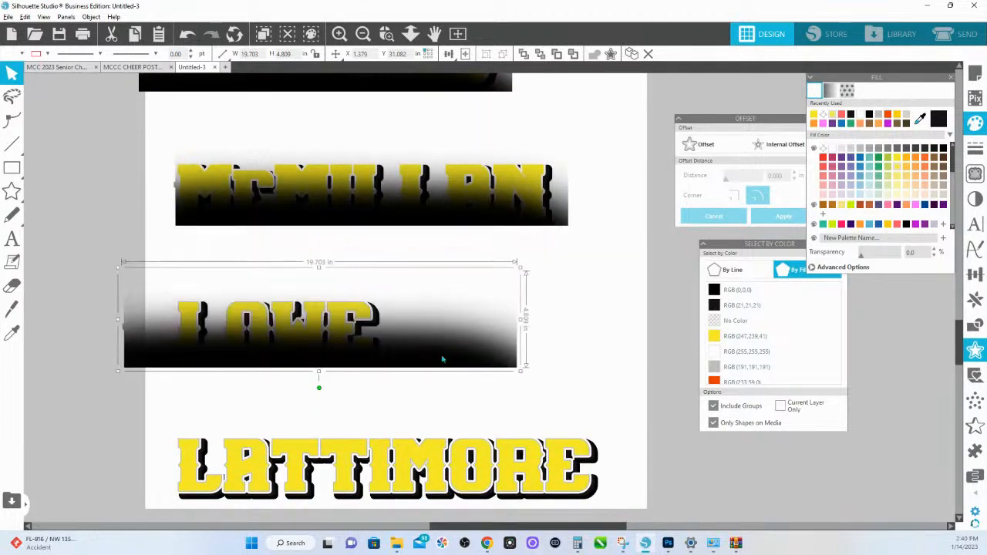
scroll(432, 185, down, 5)
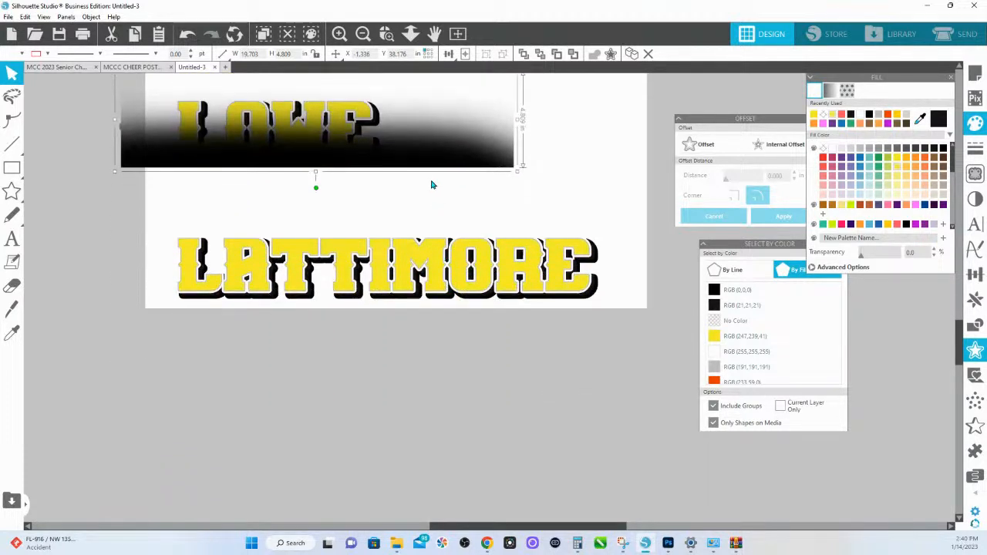
drag(425, 146, 480, 281)
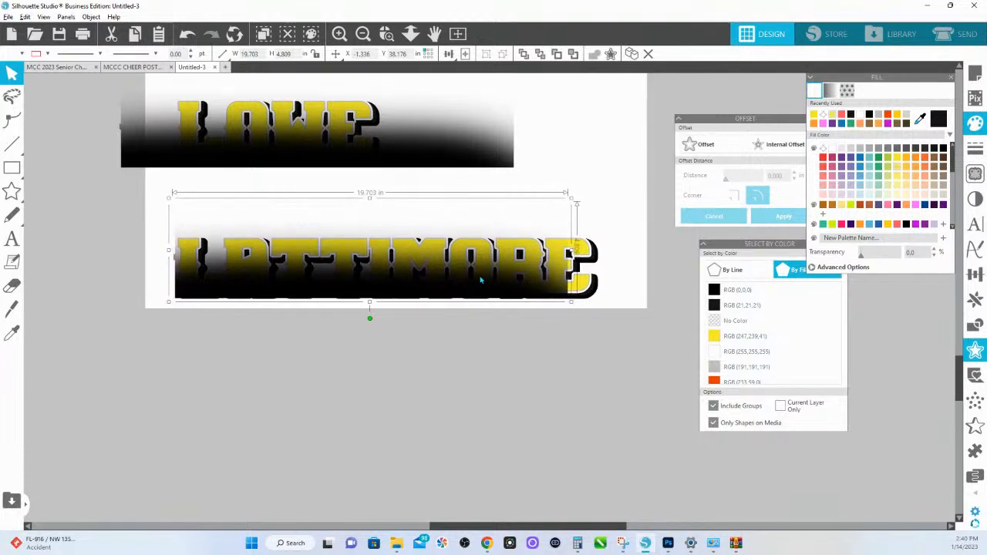
drag(572, 306, 610, 308)
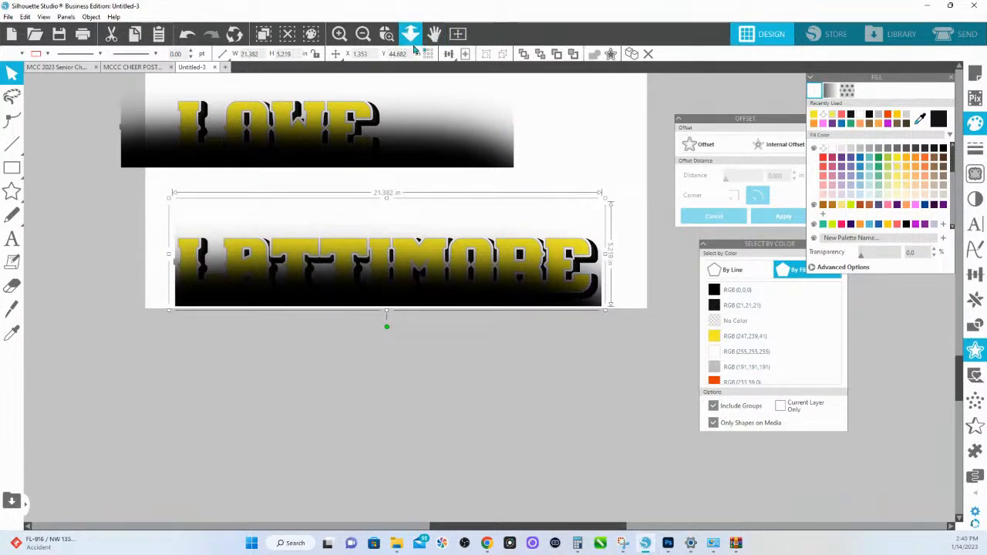
- Select all seven gradient bars on the page and send them to the back, then clear the selection
drag(410, 33, 405, 91)
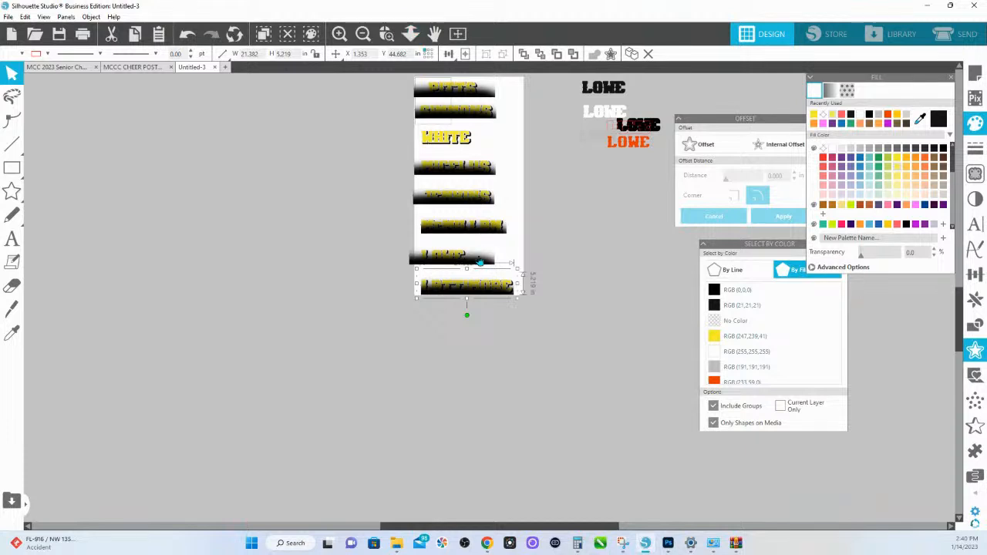
shift+click(479, 264)
shift+click(505, 232)
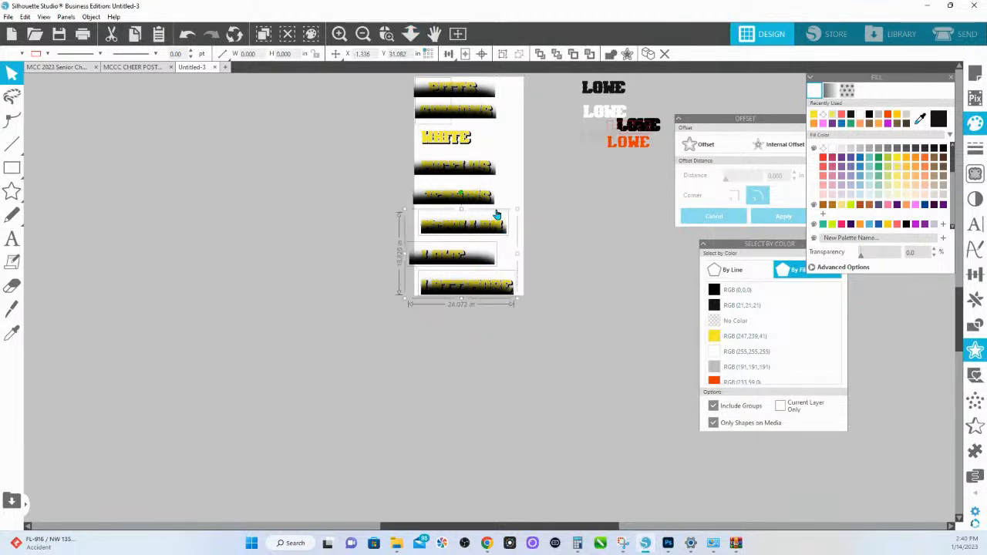
shift+click(493, 204)
shift+click(496, 176)
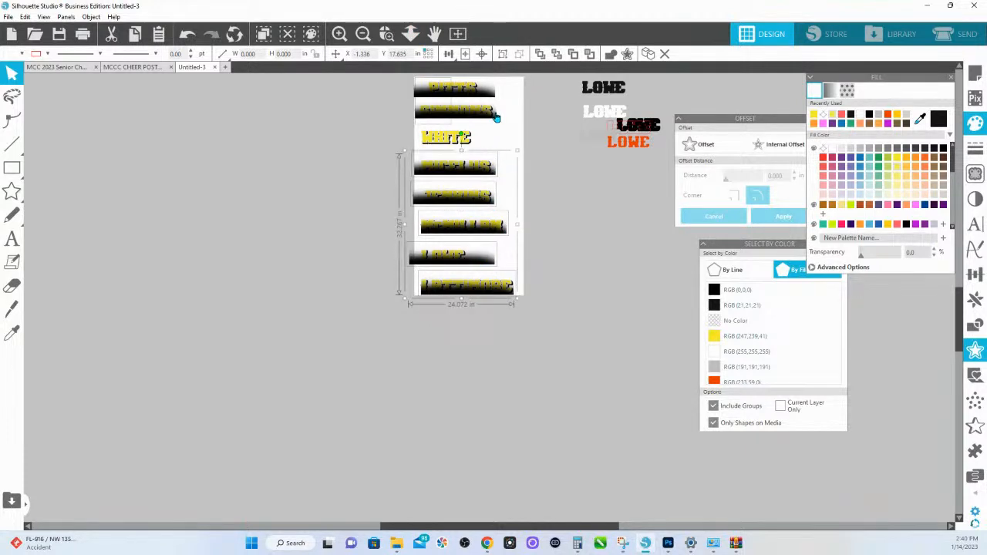
shift+click(496, 115)
shift+click(497, 96)
right_click(497, 94)
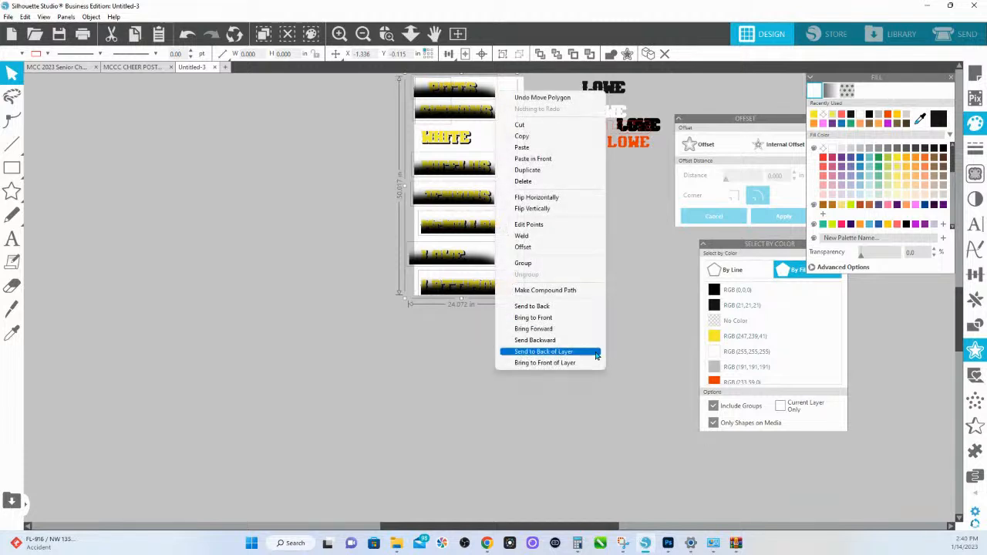
click(564, 306)
click(529, 208)
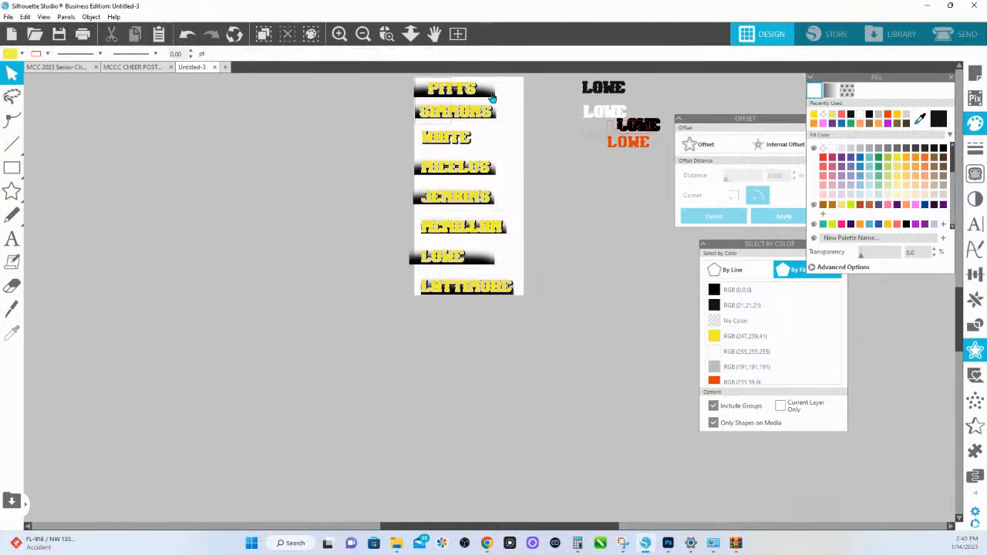
- Duplicate the first gradient bar onto the third name design at about X -0.966, Y 10.819 and send it to the back
drag(492, 98, 490, 148)
right_click(491, 147)
click(544, 349)
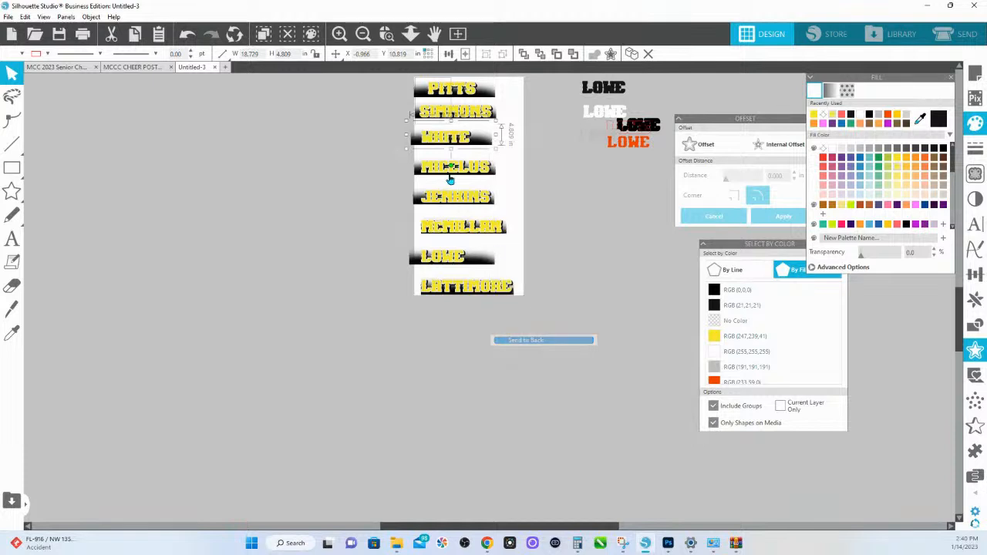
- Crop the first design's gradient bar with its yellow lettering copy so the gradient fills only the letters
click(387, 34)
drag(395, 86, 564, 132)
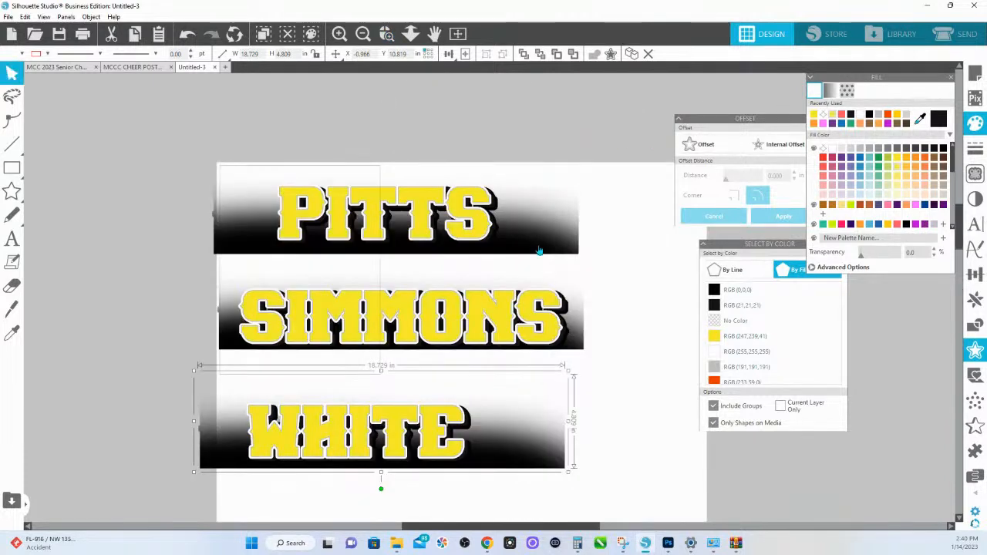
click(506, 233)
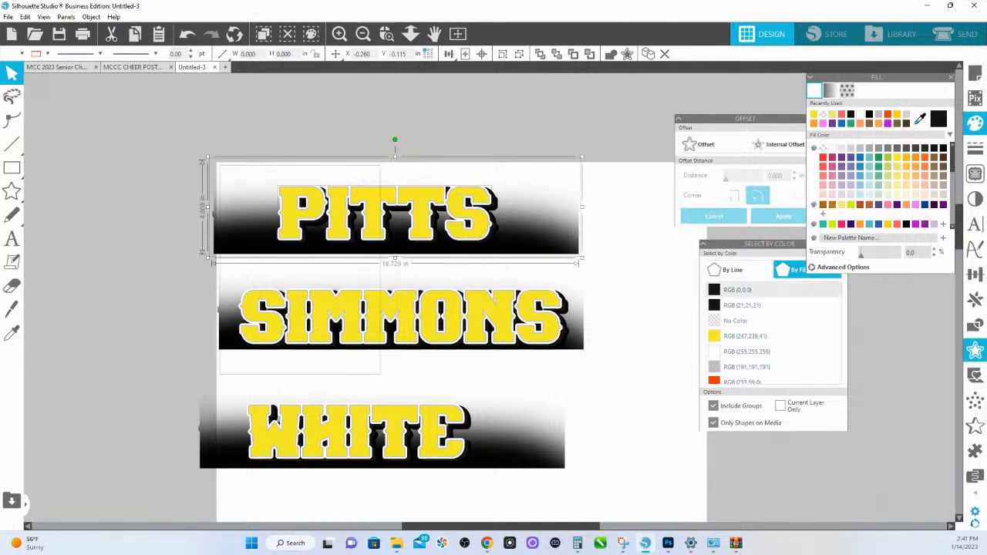
click(975, 324)
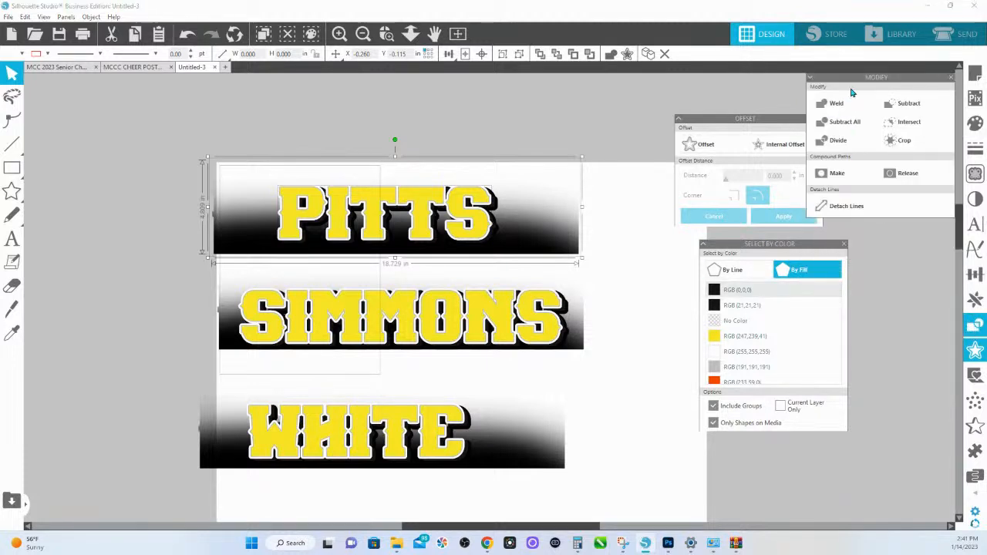
drag(851, 77, 573, 69)
click(638, 132)
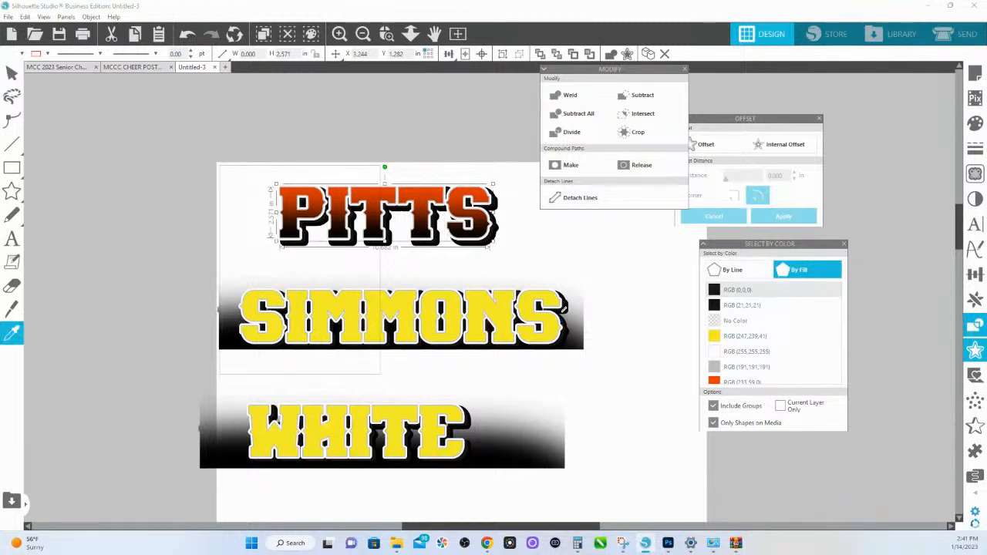
- Crop the gradient bars of the second and third name designs with their yellow lettering copies
click(569, 353)
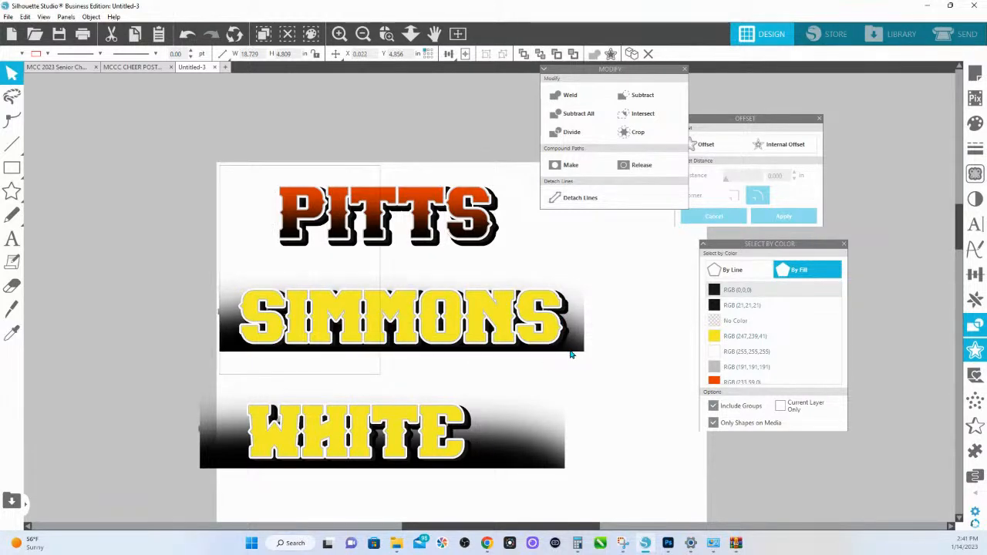
shift+click(552, 335)
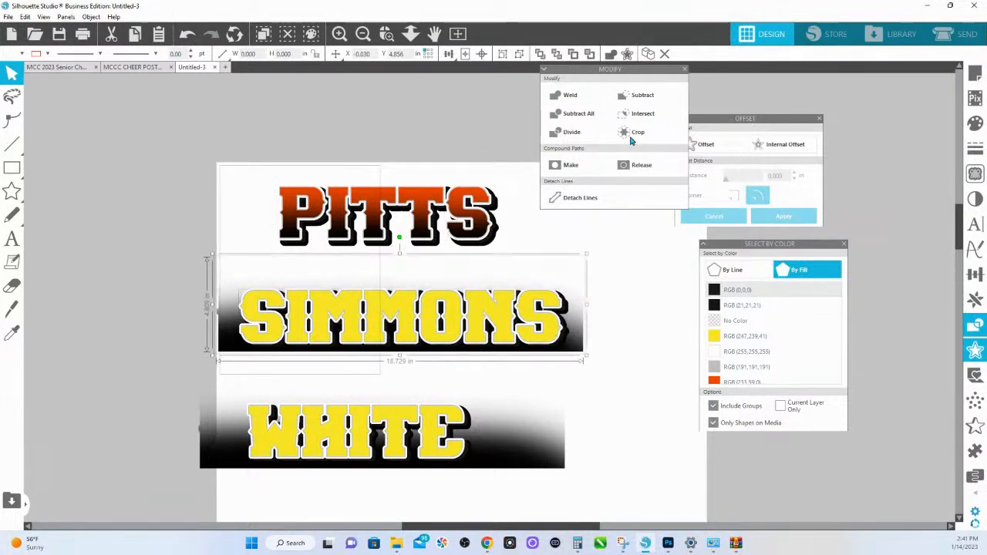
click(631, 139)
click(455, 416)
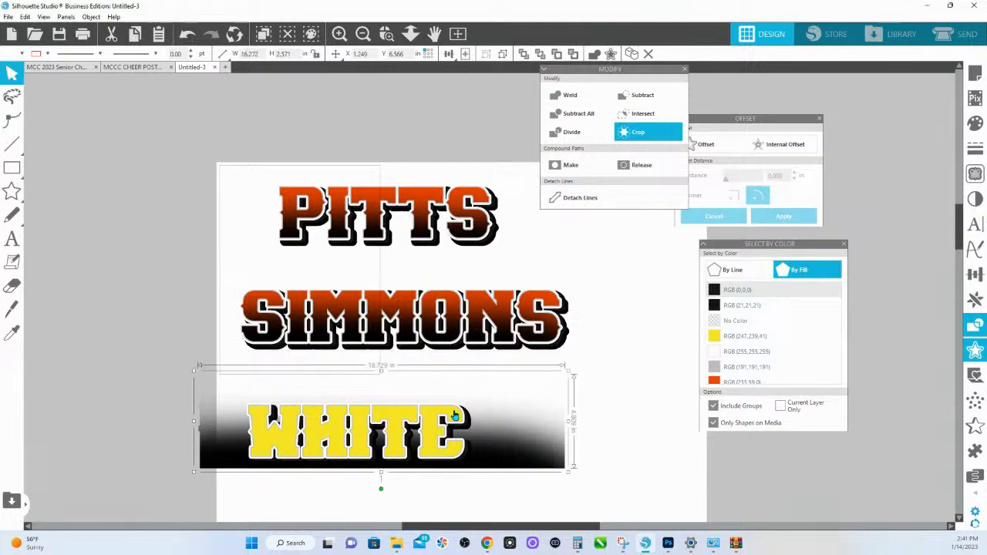
shift+click(455, 416)
click(638, 133)
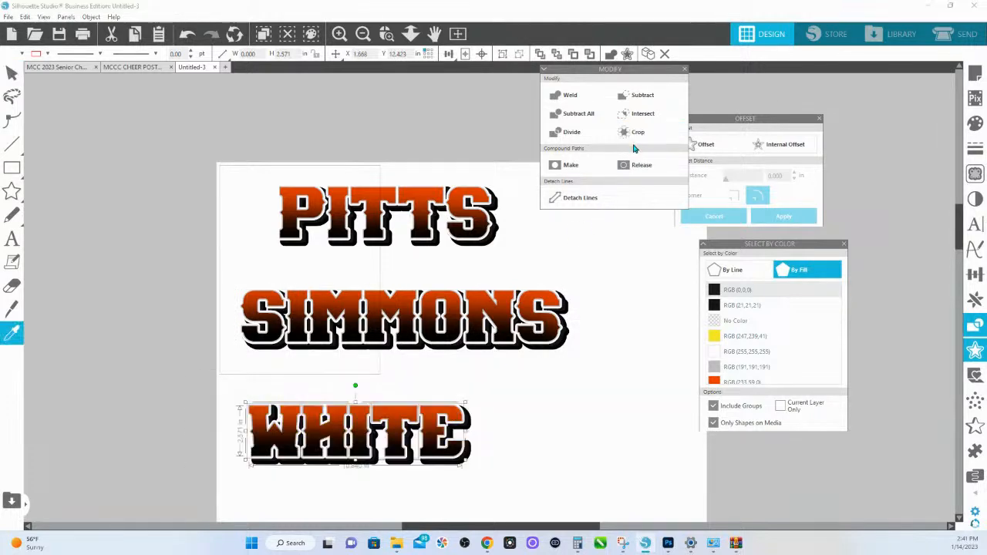
- Crop the gradient bars of the fourth and fifth name designs with their yellow lettering copies
drag(608, 69, 577, 268)
scroll(560, 252, down, 5)
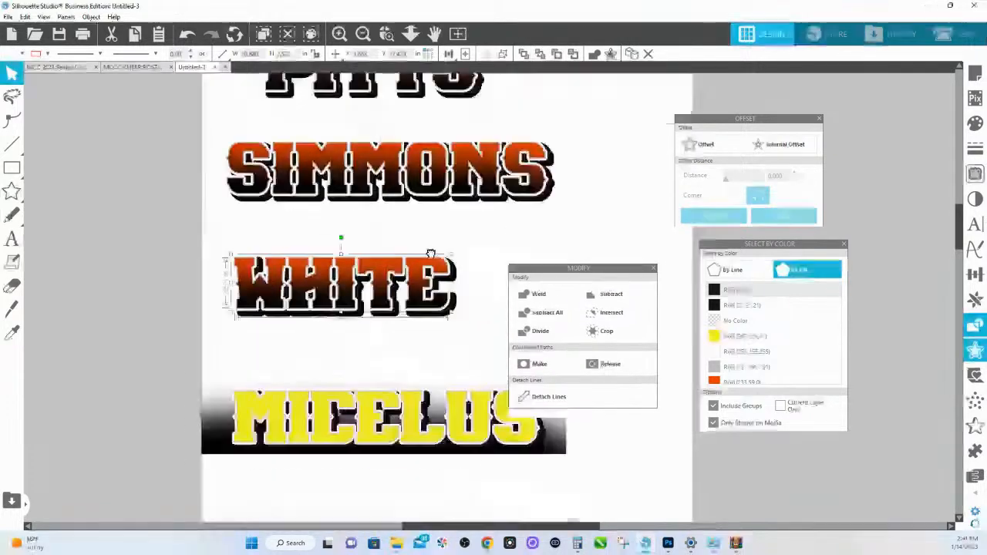
click(570, 233)
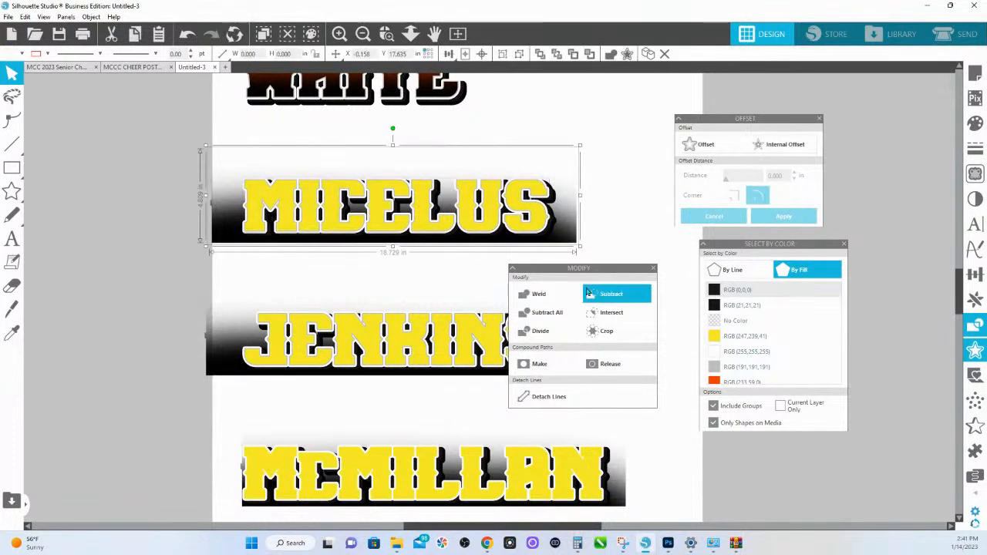
click(602, 331)
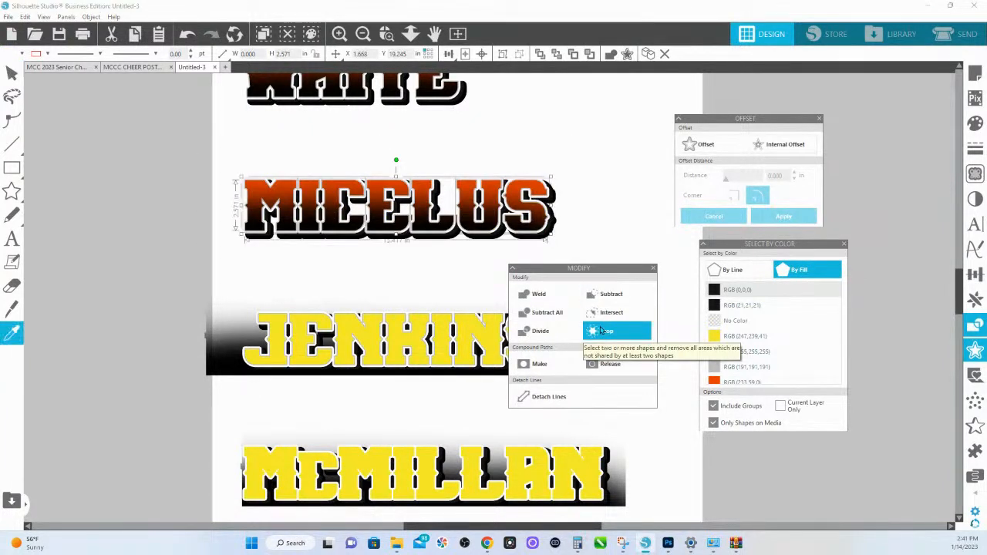
scroll(463, 254, down, 3)
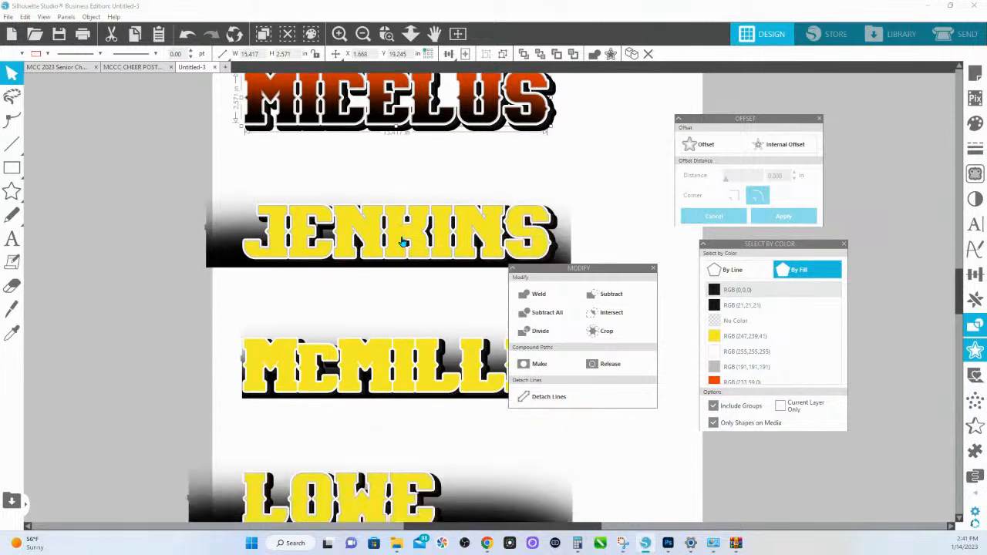
click(561, 221)
shift+click(548, 215)
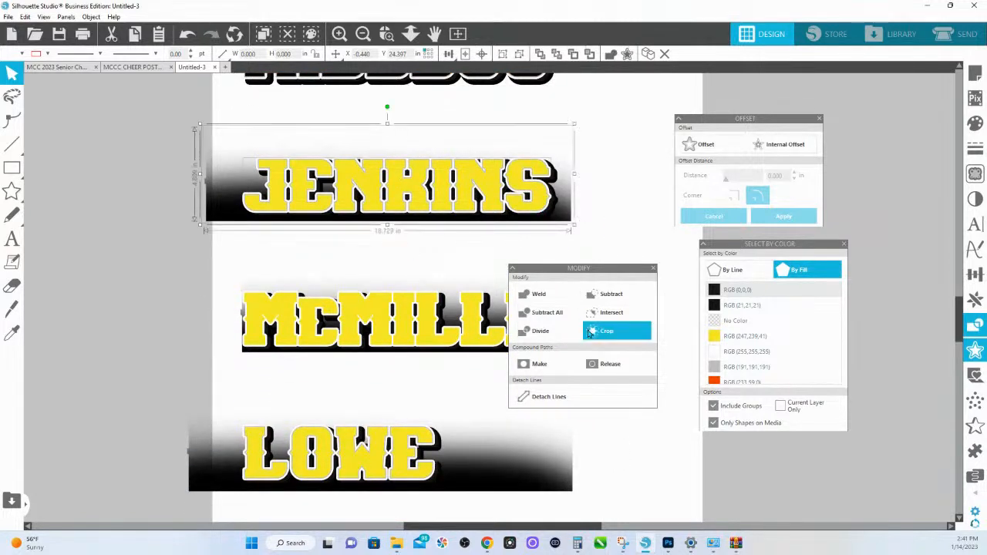
click(594, 334)
- Try to crop the sixth name design's gradient bar with its top yellow lettering copy
scroll(226, 264, down, 3)
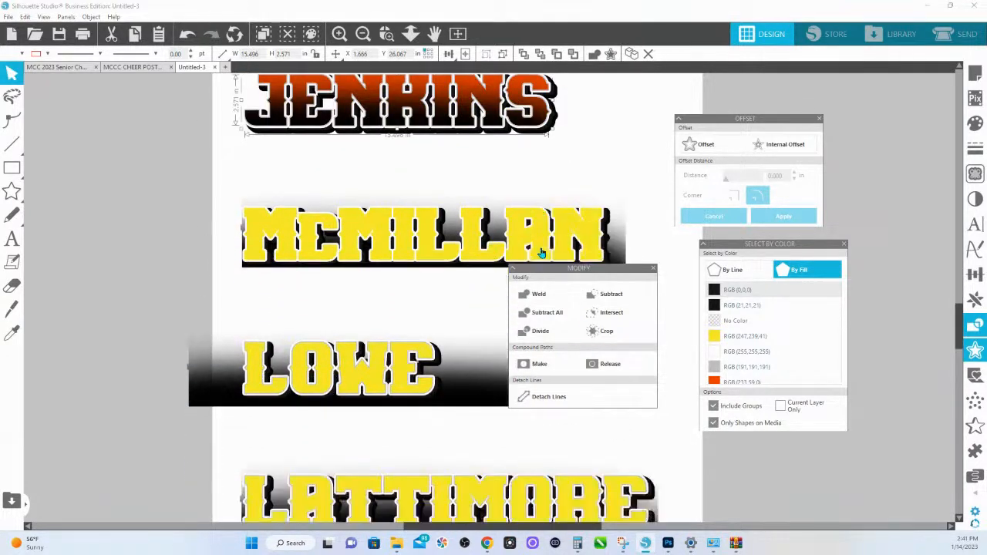
drag(615, 215, 612, 215)
shift+click(599, 212)
click(614, 333)
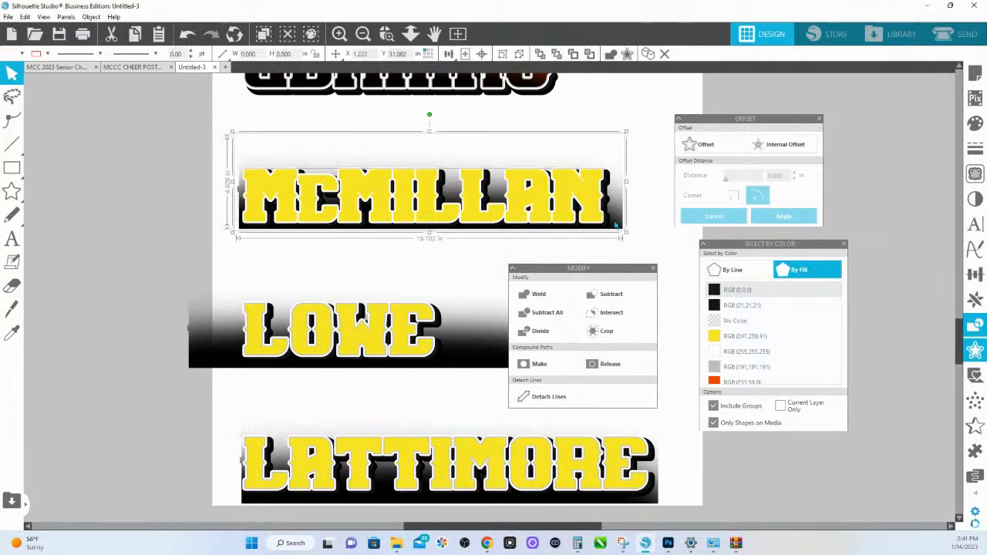
click(608, 332)
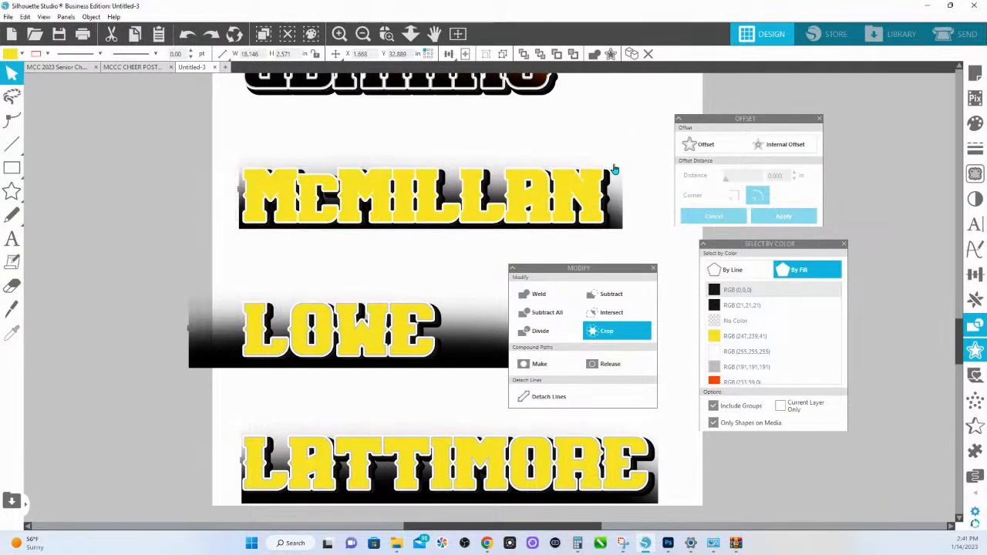
click(614, 225)
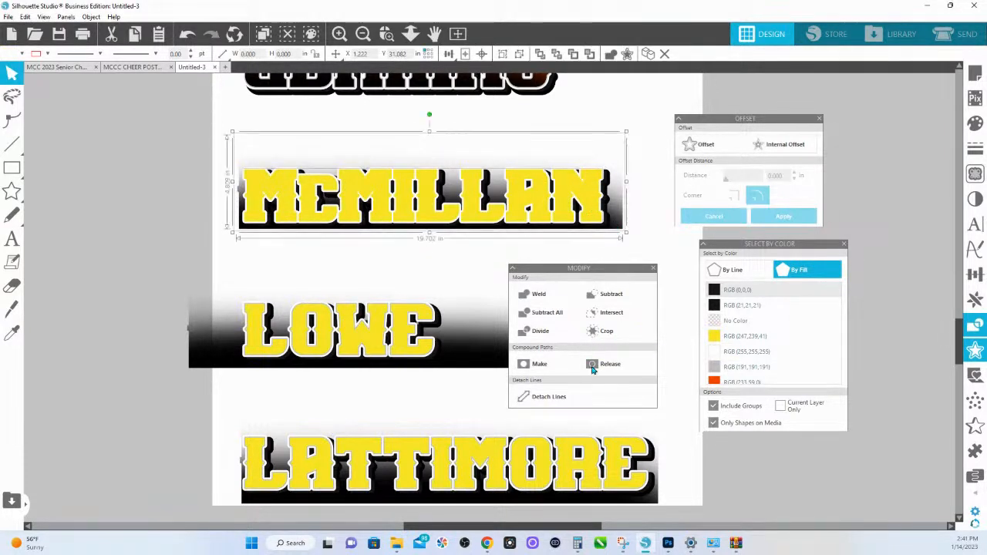
click(609, 333)
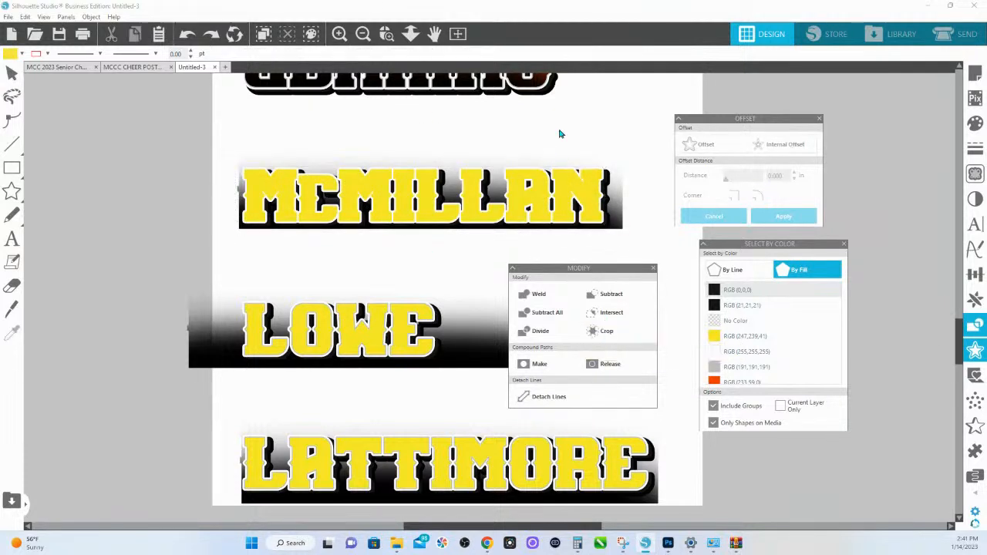
- Delete the incomplete yellow lettering copy, missing the small "c", from the sixth name design, keeping the complete yellow copy in place
drag(570, 186, 571, 210)
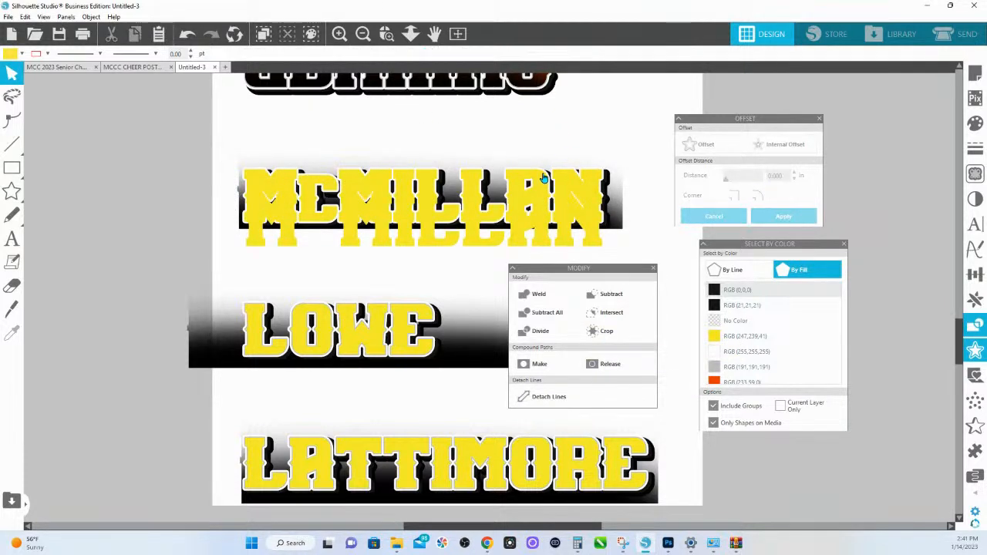
drag(542, 179, 26, 148)
click(359, 240)
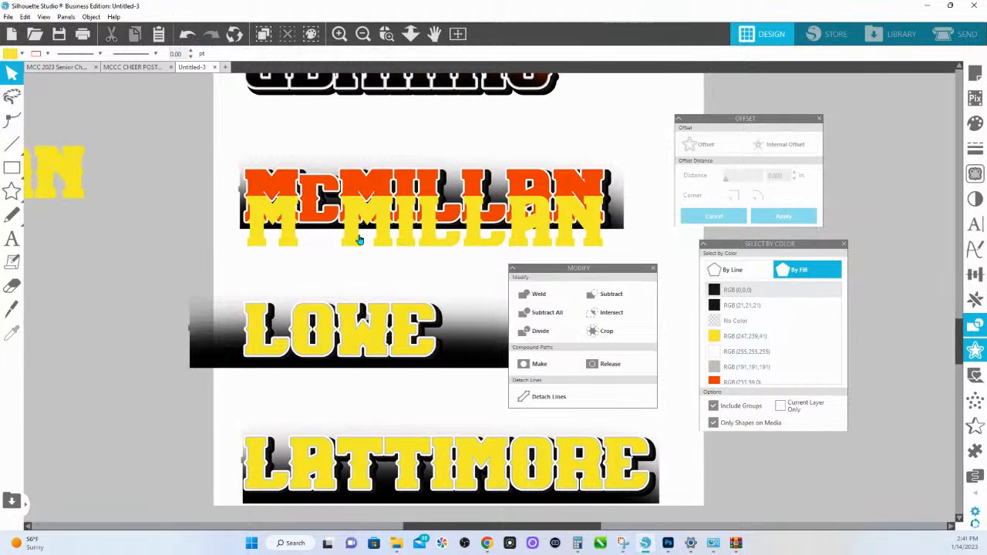
key(ctrl+z)
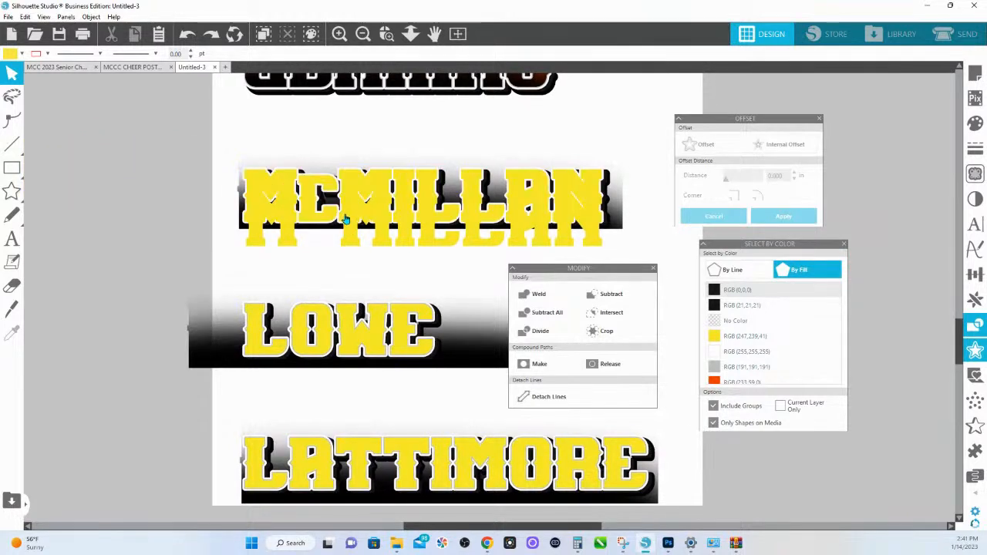
click(349, 229)
key(Delete)
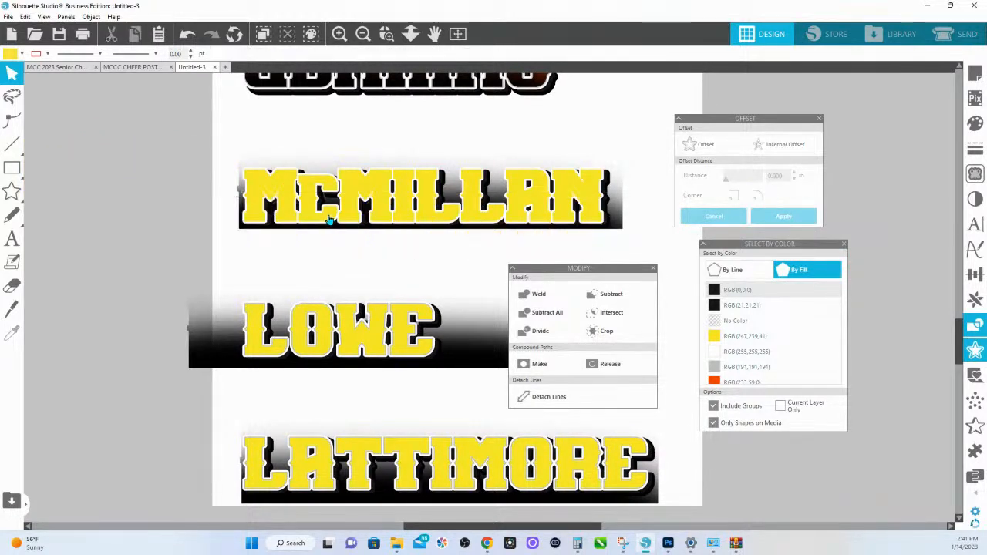
drag(331, 222, 325, 239)
key(ctrl+z)
- Try cropping the sixth design's gradient bar with the remaining yellow lettering and undo the attempts
shift+click(616, 228)
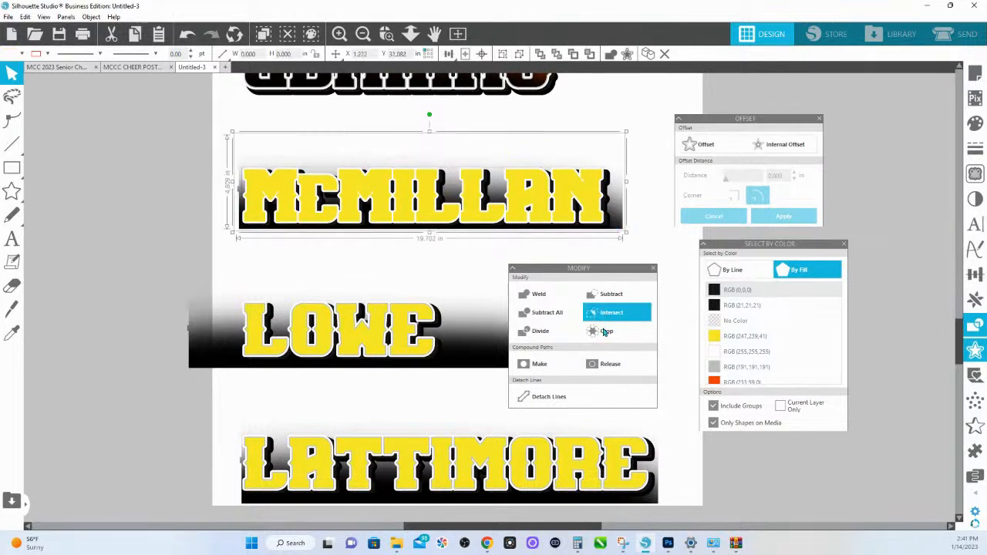
click(605, 332)
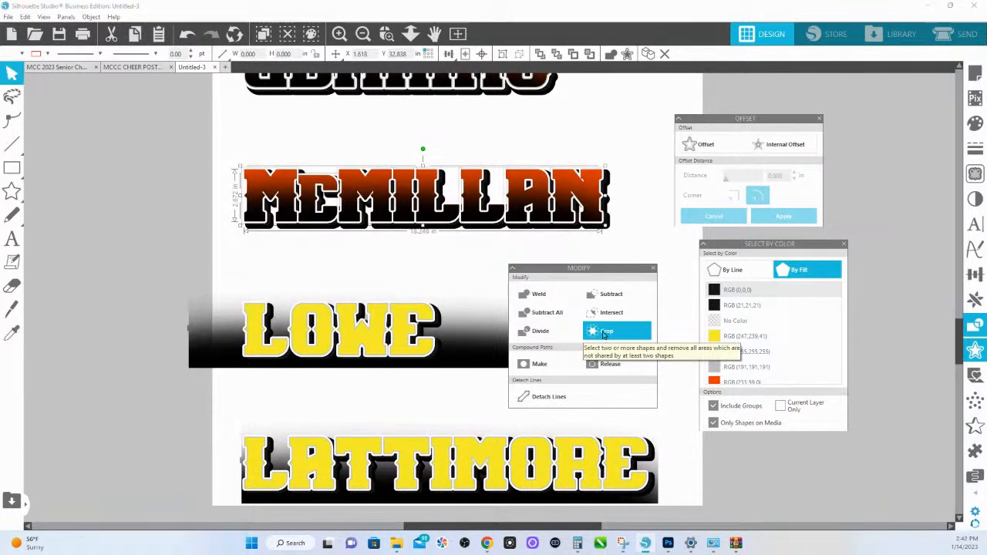
key(ctrl+z)
key(ctrl+z)
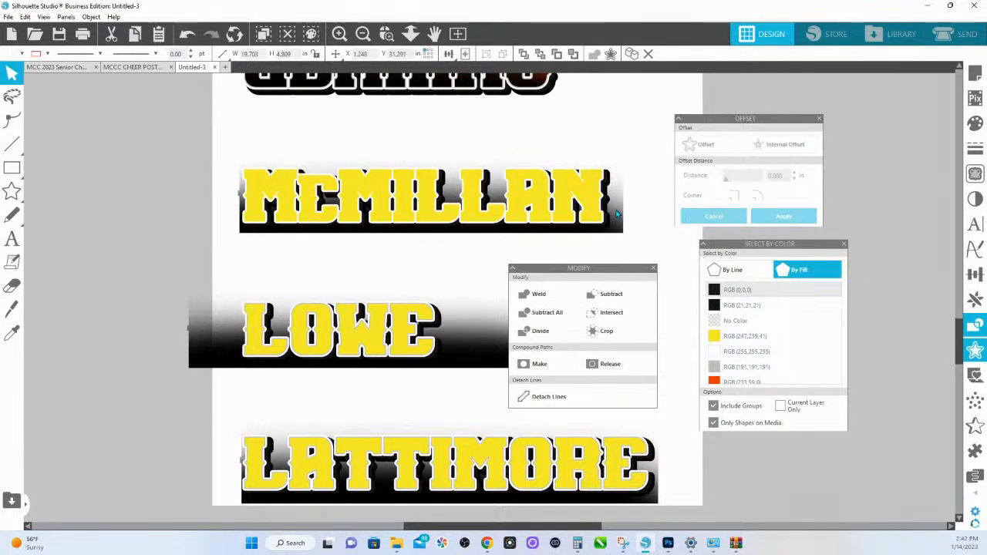
click(600, 210)
click(608, 337)
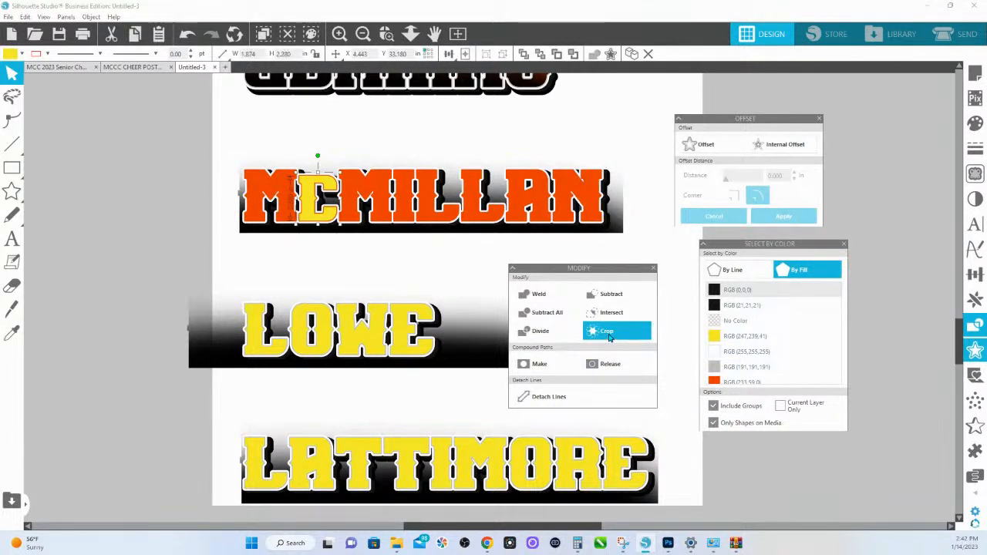
key(ctrl+z)
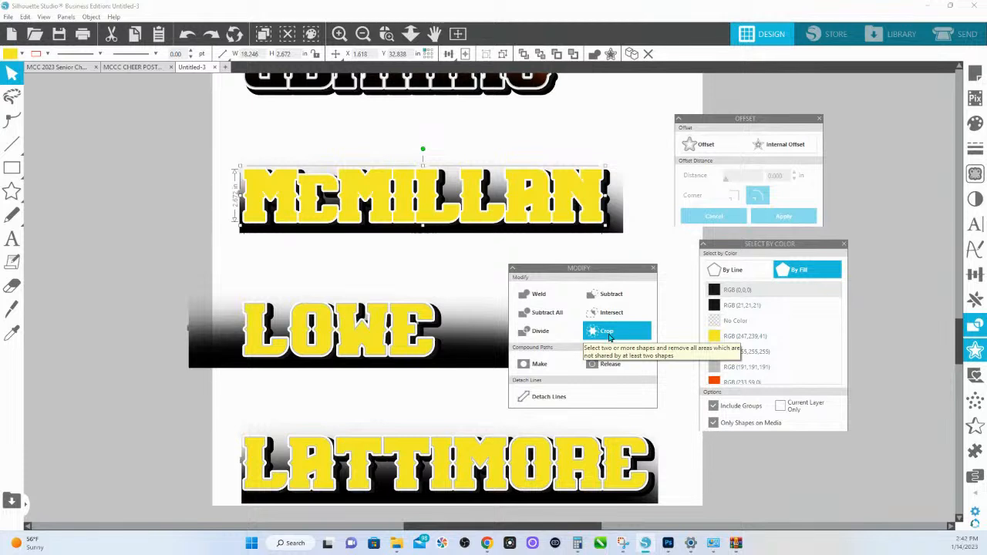
- Select the sixth design's complete yellow lettering copy together with its gradient bar and crop them so the gradient fills only the letters
click(608, 230)
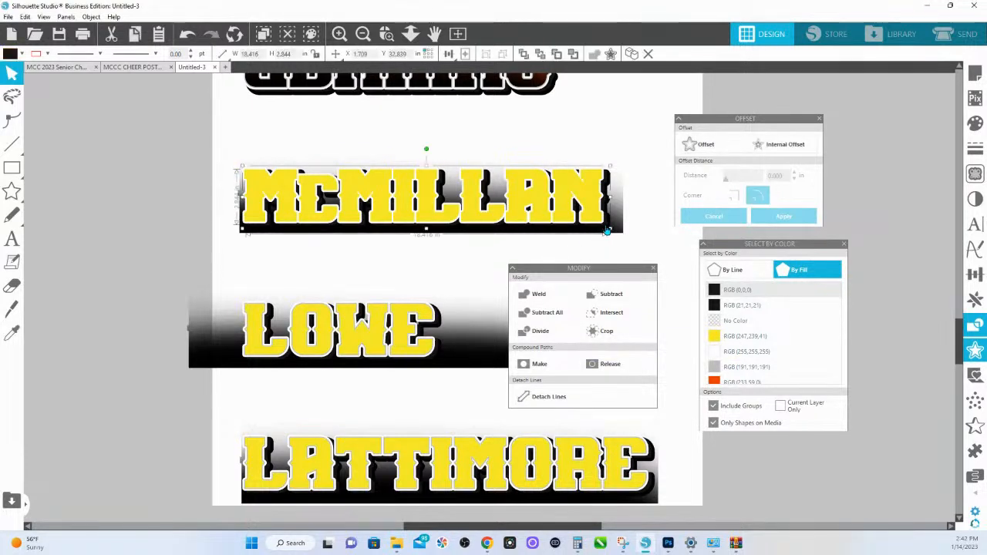
click(594, 219)
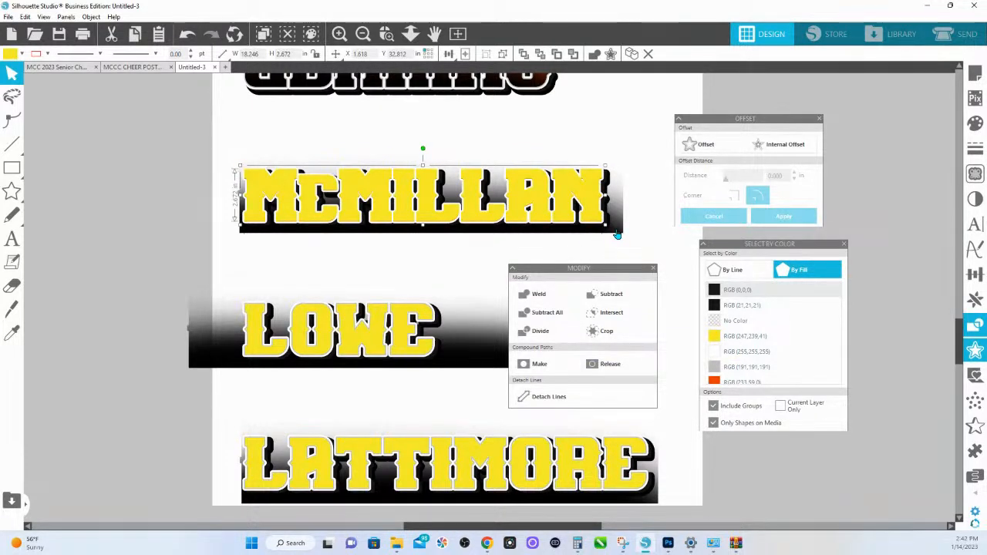
click(622, 234)
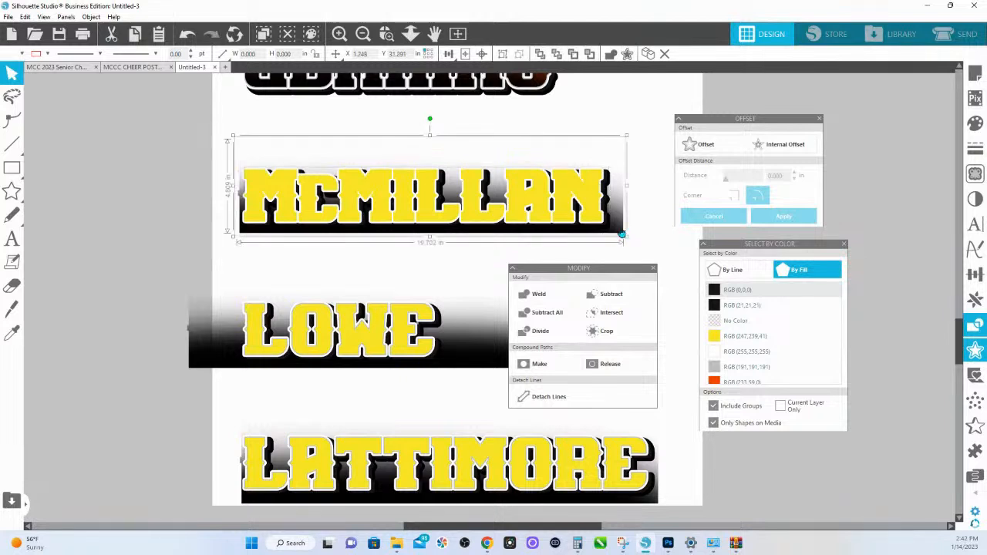
click(609, 331)
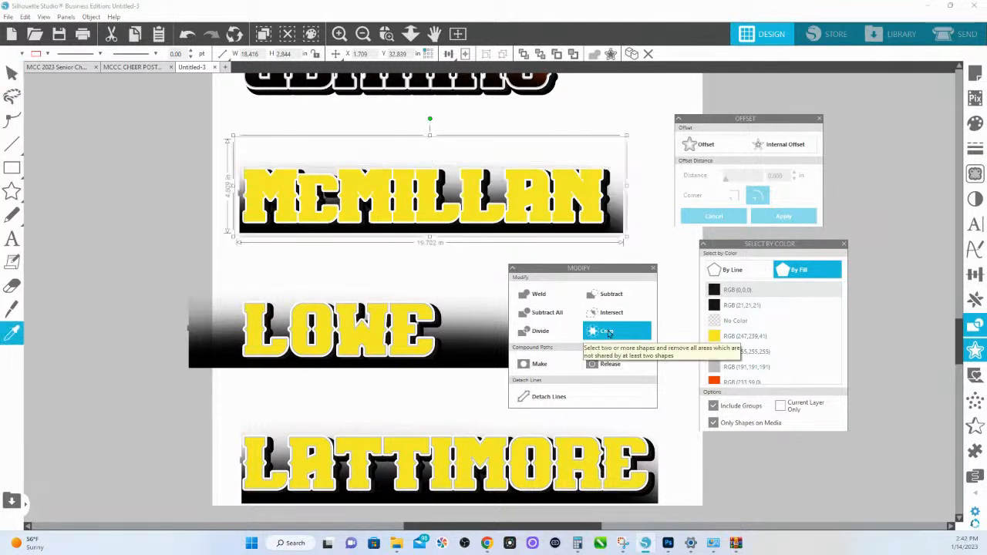
click(617, 232)
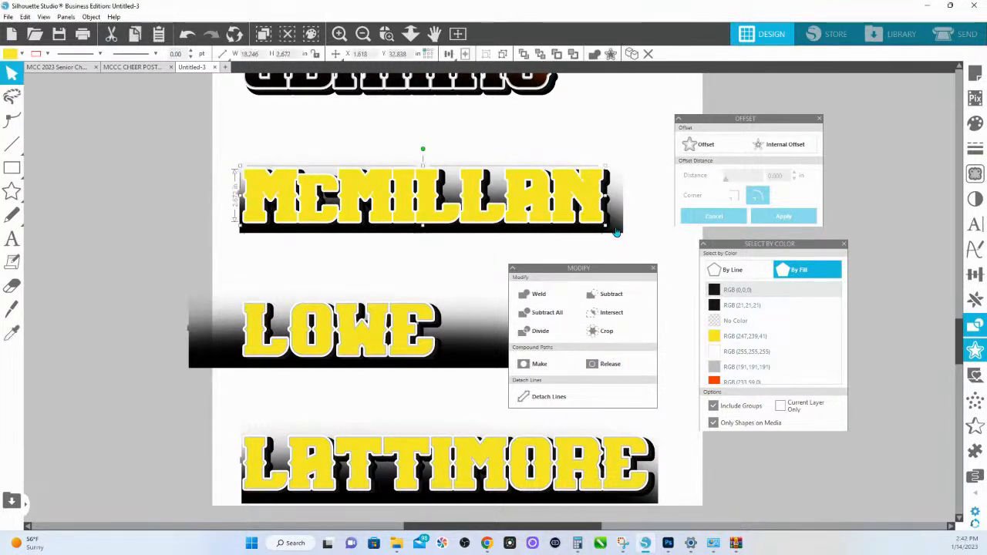
click(608, 332)
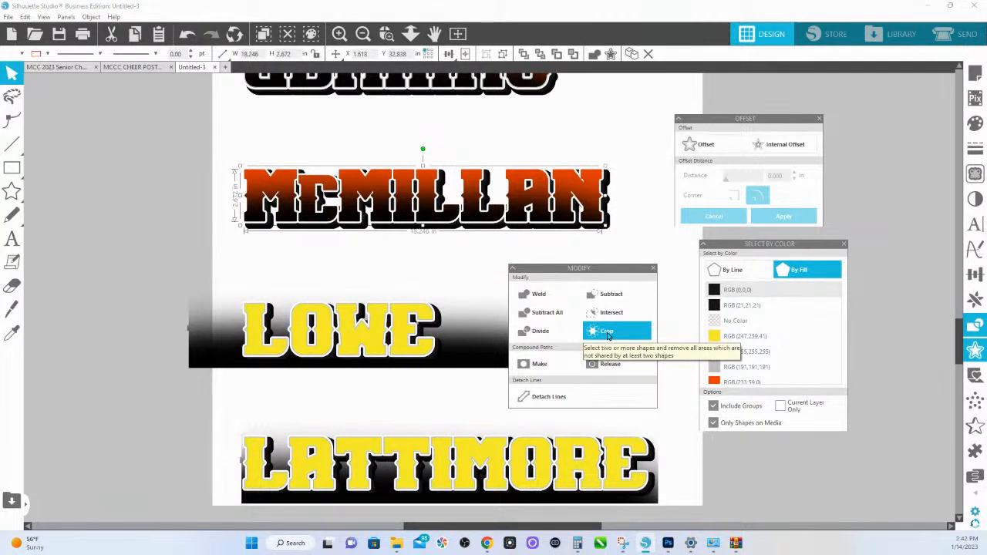
- Crop the gradient bars of the seventh and eighth name designs with their yellow lettering copies and bring the whole page into clear view
click(463, 356)
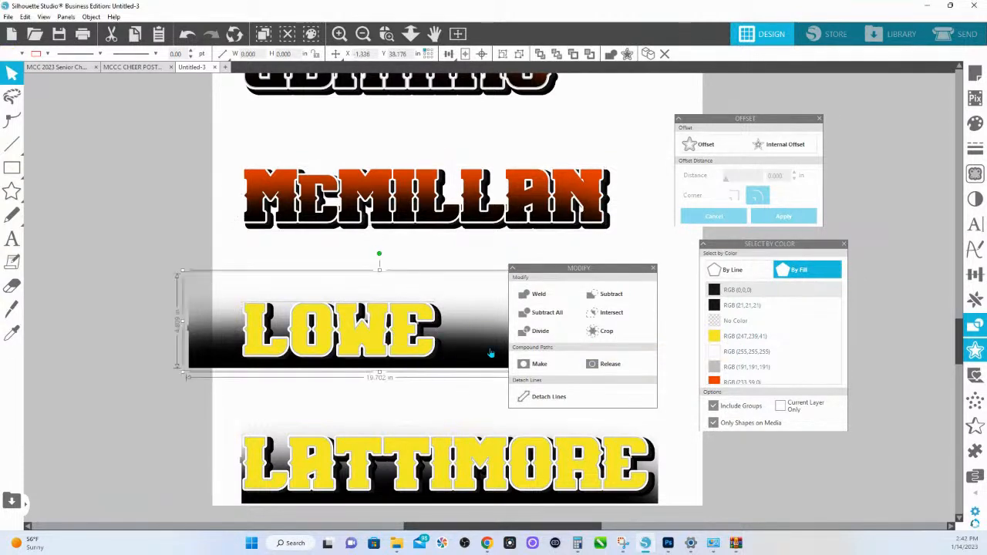
click(617, 332)
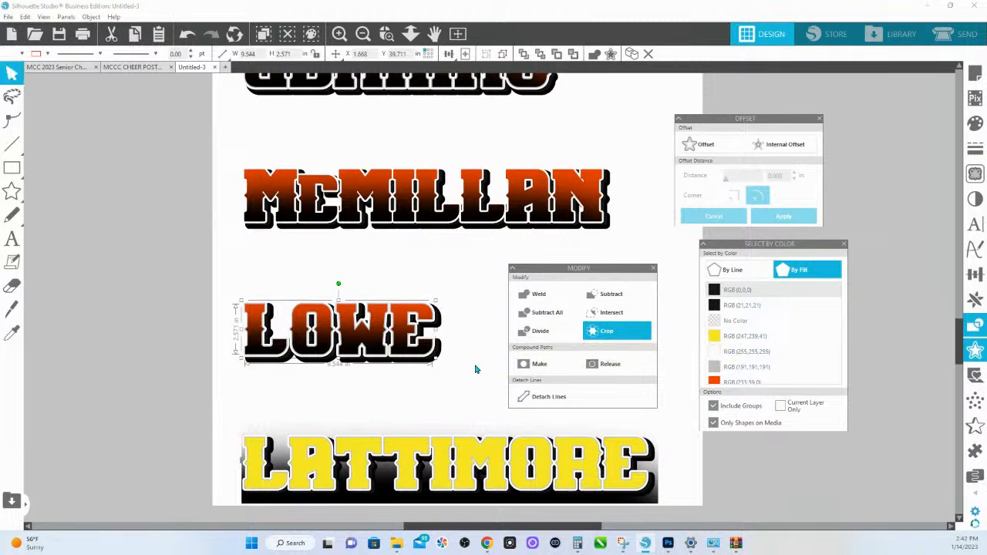
scroll(471, 366, down, 2)
scroll(463, 363, down, 2)
click(263, 303)
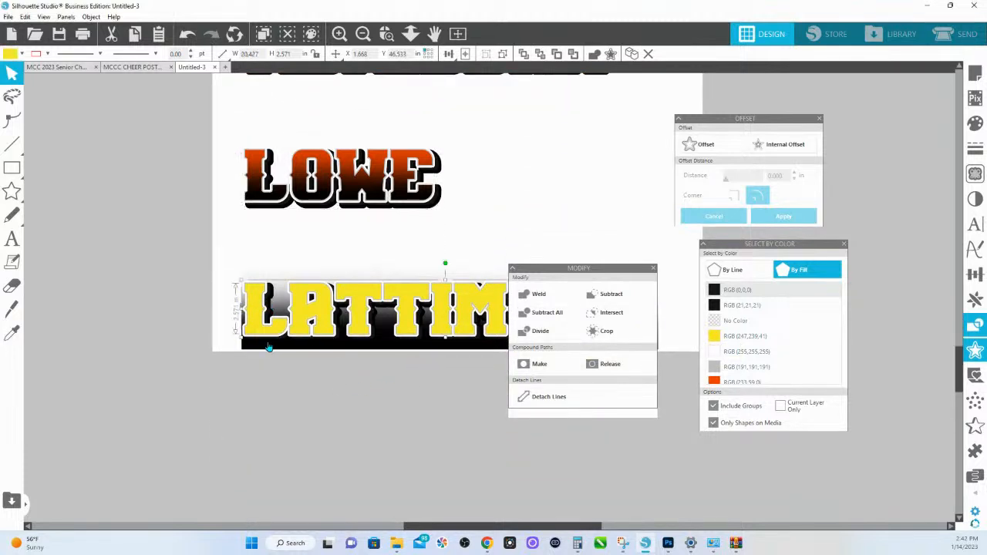
shift+click(269, 347)
click(606, 333)
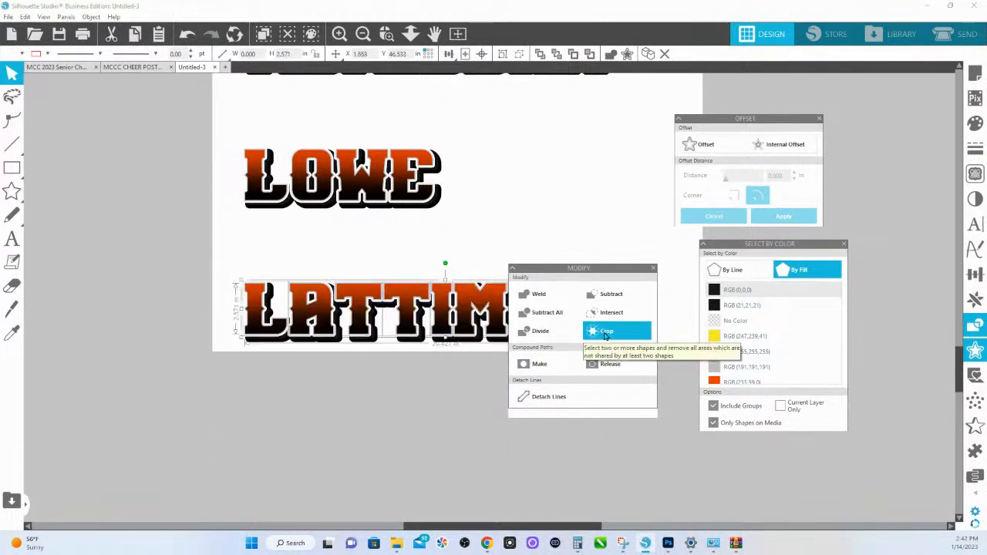
drag(411, 33, 430, 51)
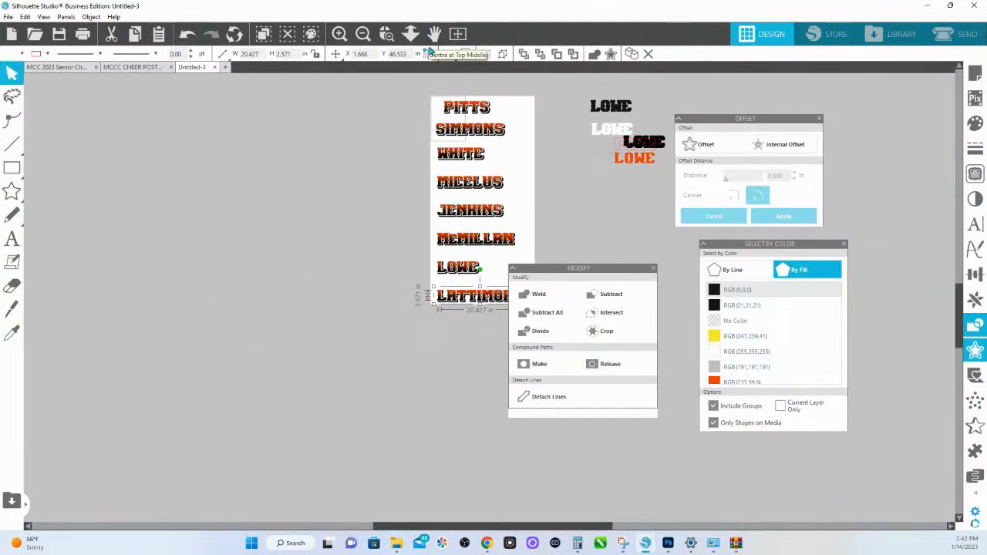
drag(548, 270, 615, 293)
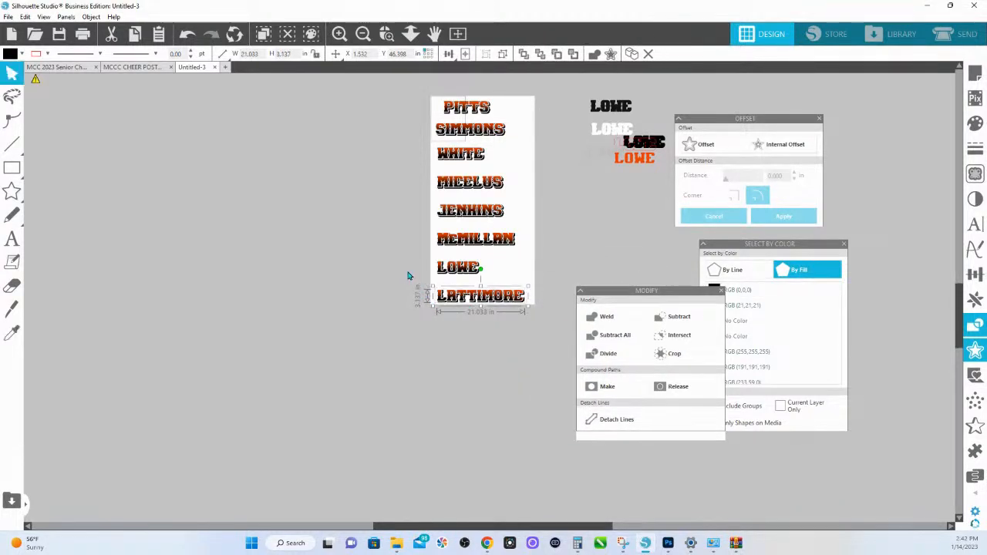
- Select and group the layers of each name design separately, working from the seventh design up to the first
click(478, 271)
click(479, 241)
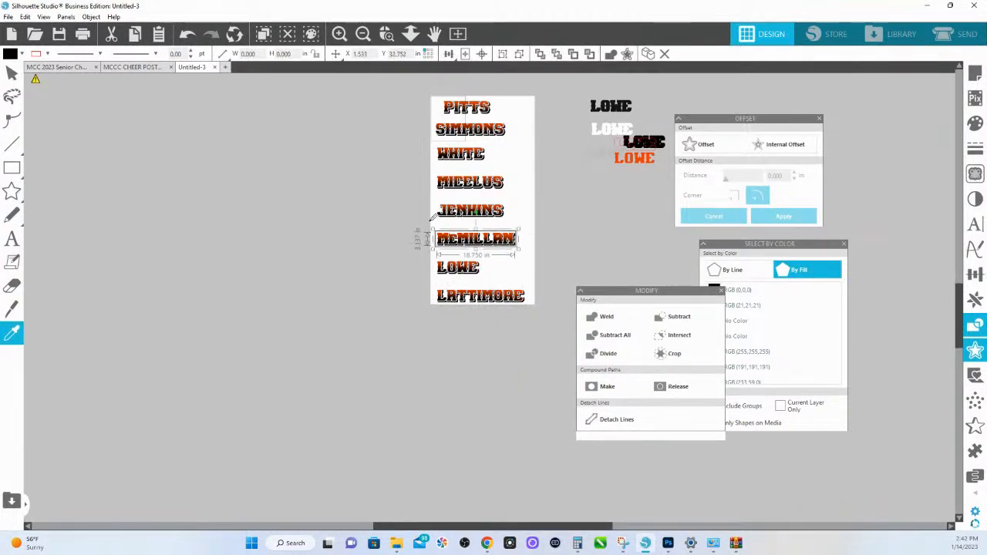
click(498, 218)
click(494, 185)
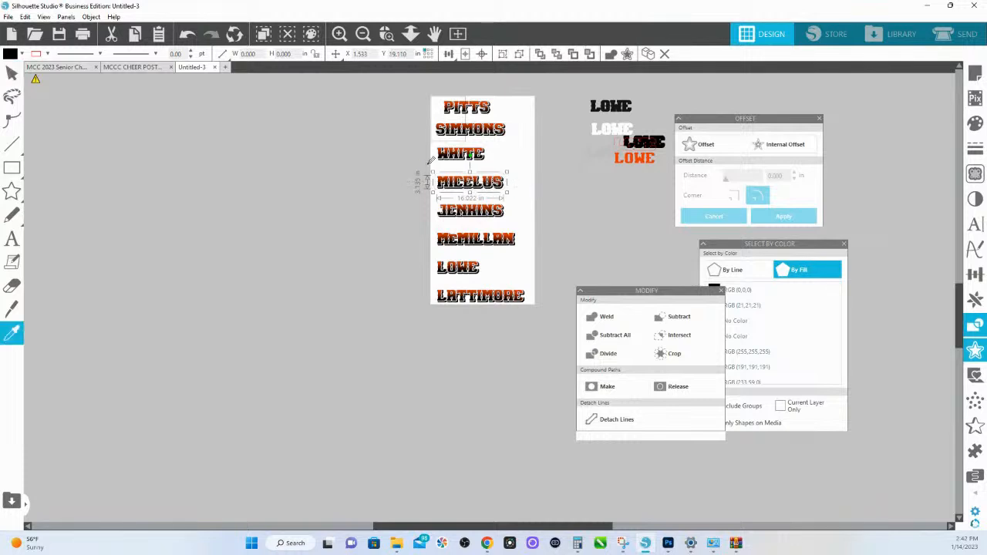
click(482, 157)
click(503, 132)
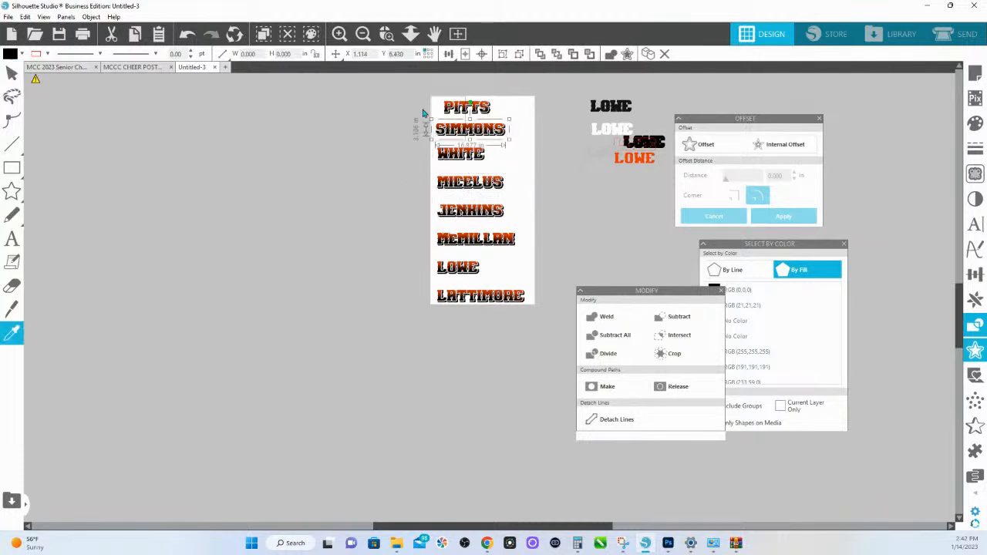
click(506, 113)
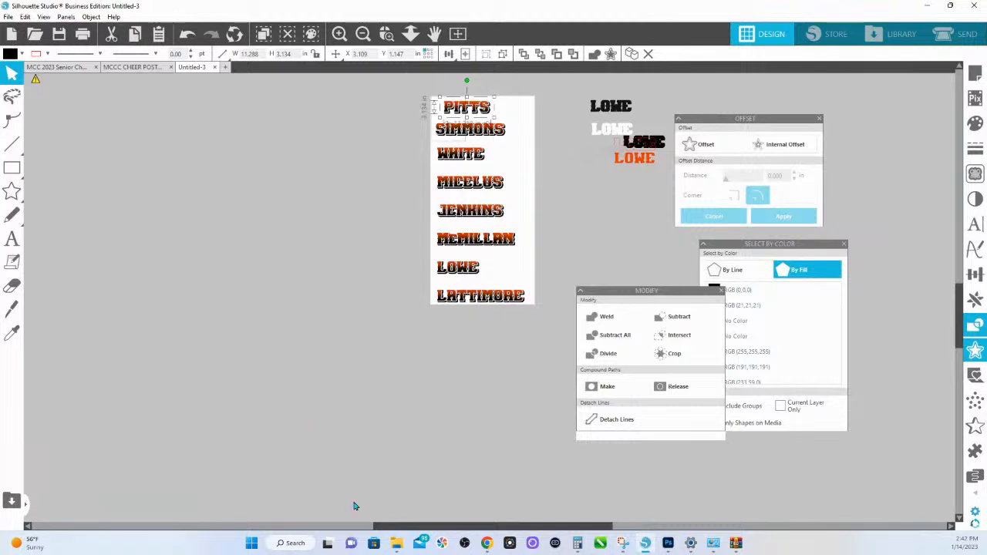
- Switch to the MCC 2023 Senior Chherleaders Names document and copy the entire text of the yellow name list
click(62, 68)
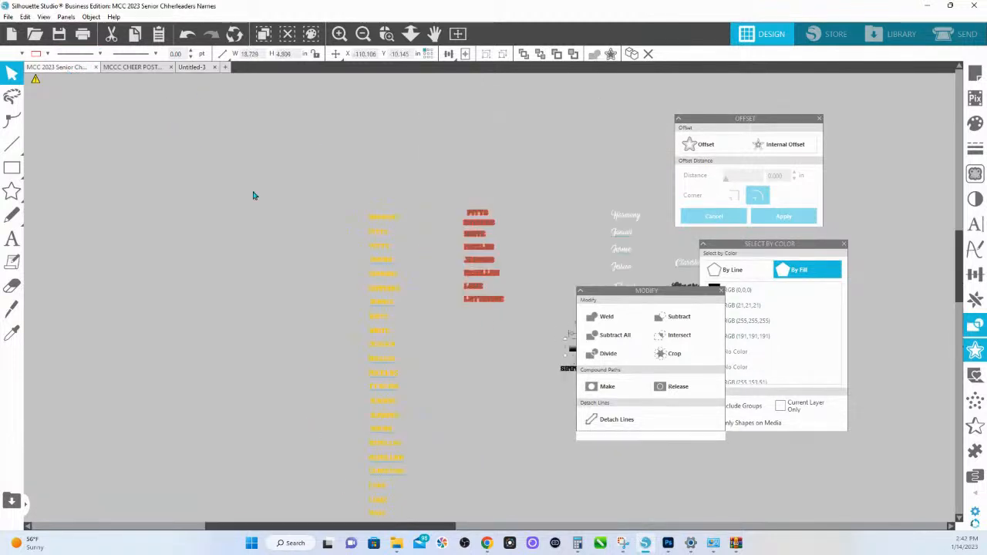
drag(373, 221, 367, 137)
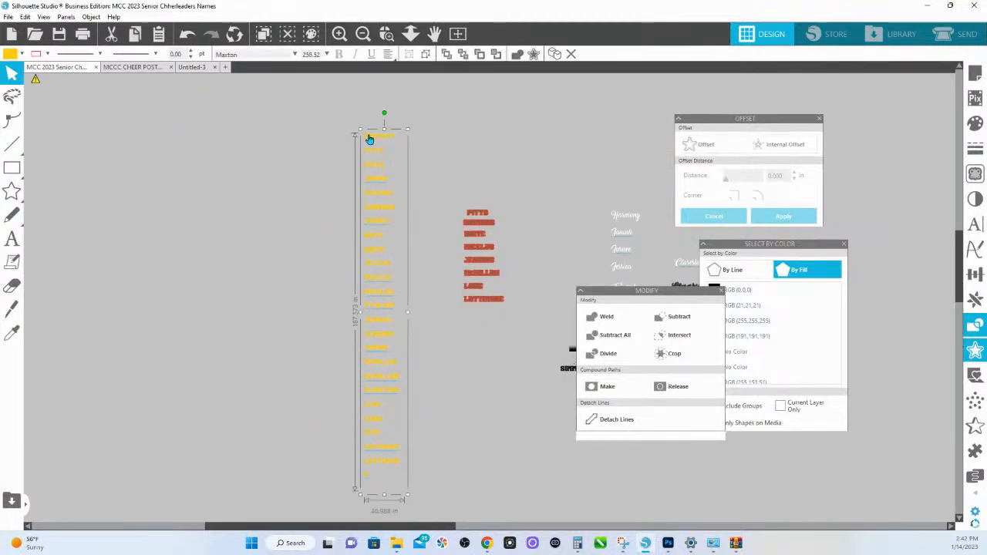
key(i)
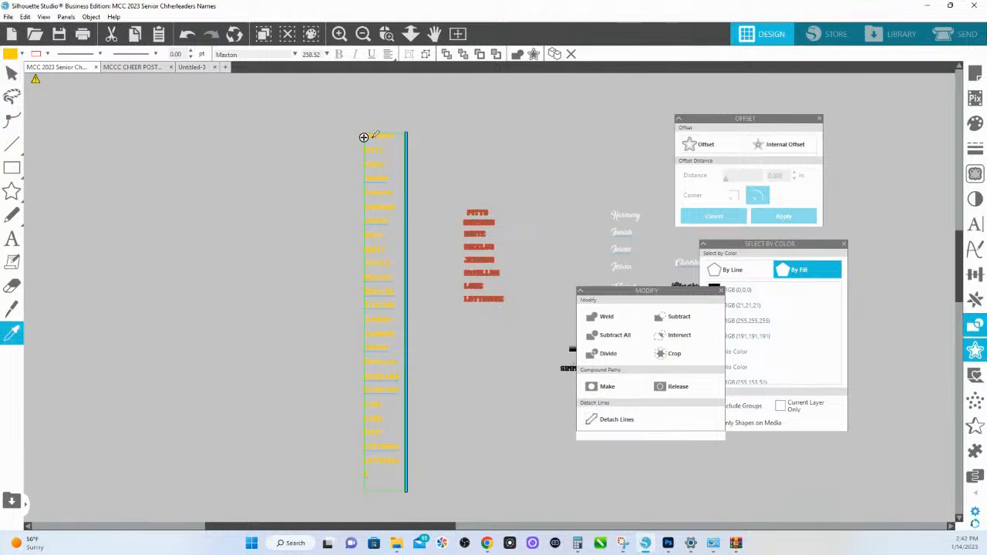
click(371, 137)
key(i)
click(391, 163)
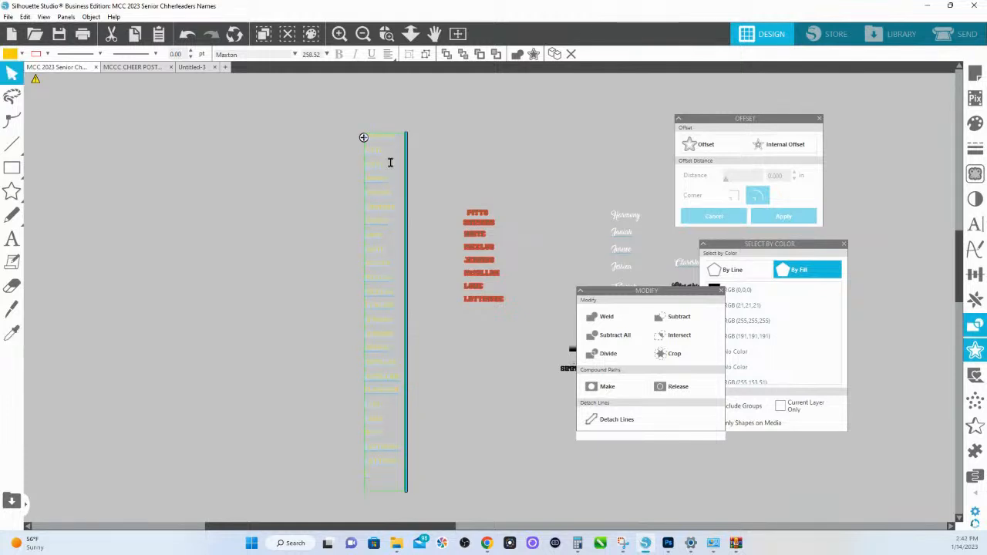
key(i)
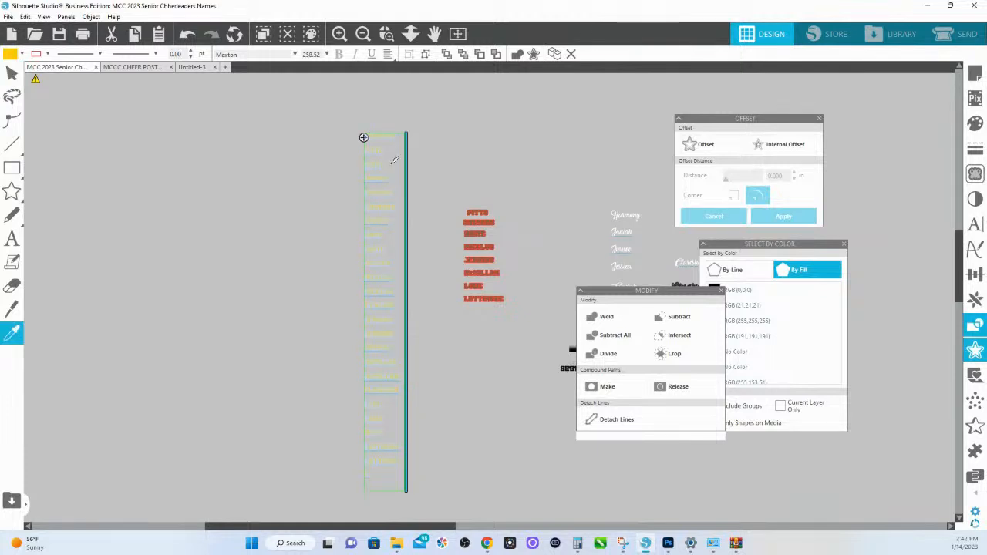
click(509, 471)
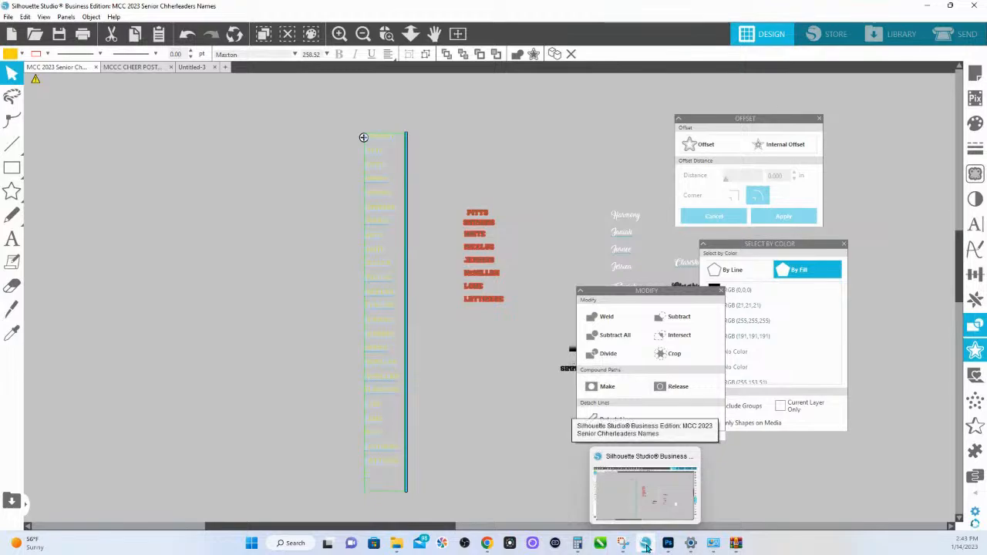
- Switch to Photoshop and paste the copied name list as a new text layer beneath the two finished name designs
click(668, 543)
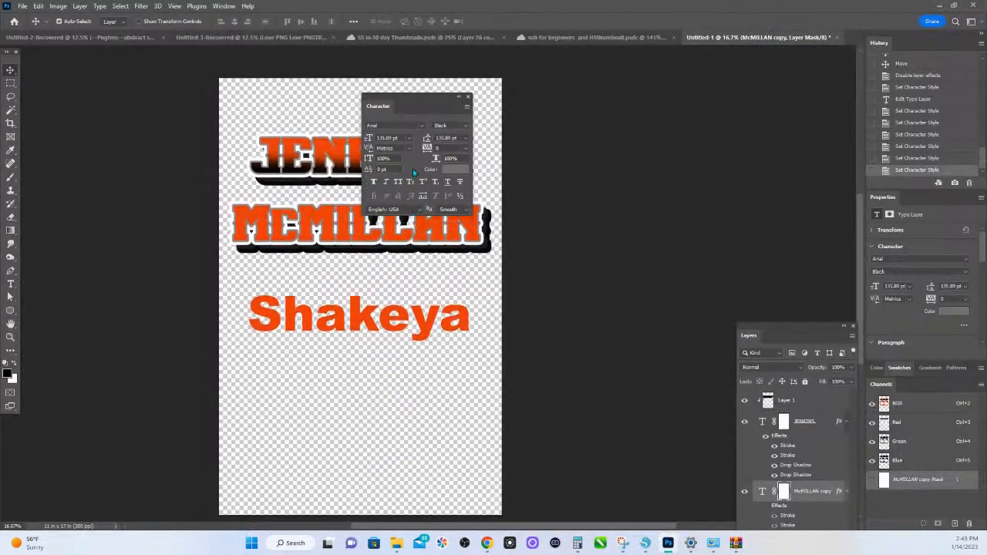
click(308, 122)
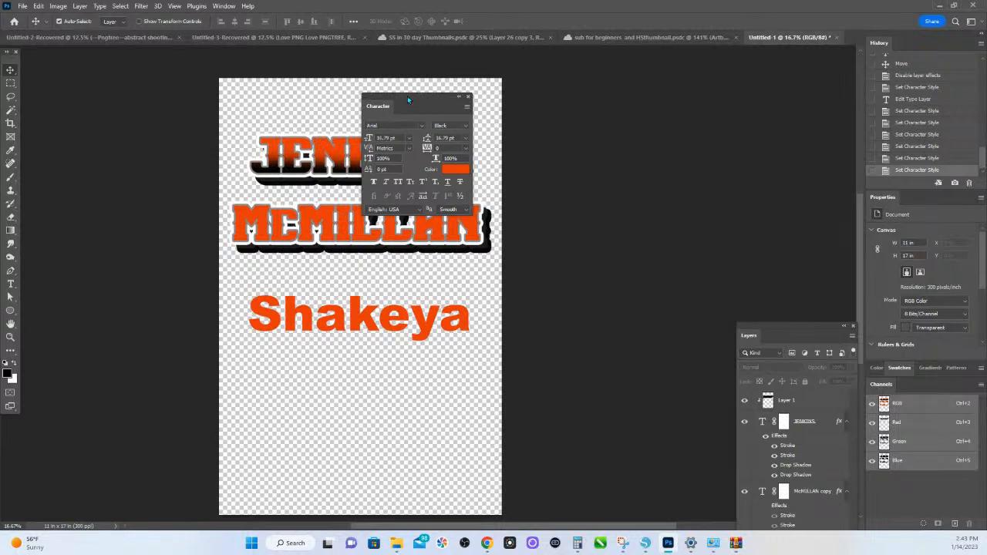
drag(408, 96, 459, 90)
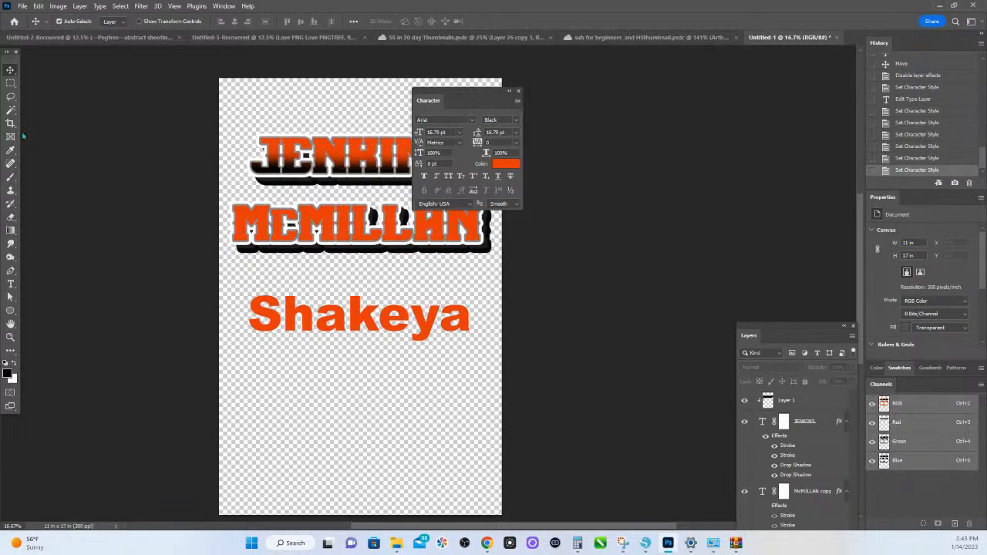
click(11, 285)
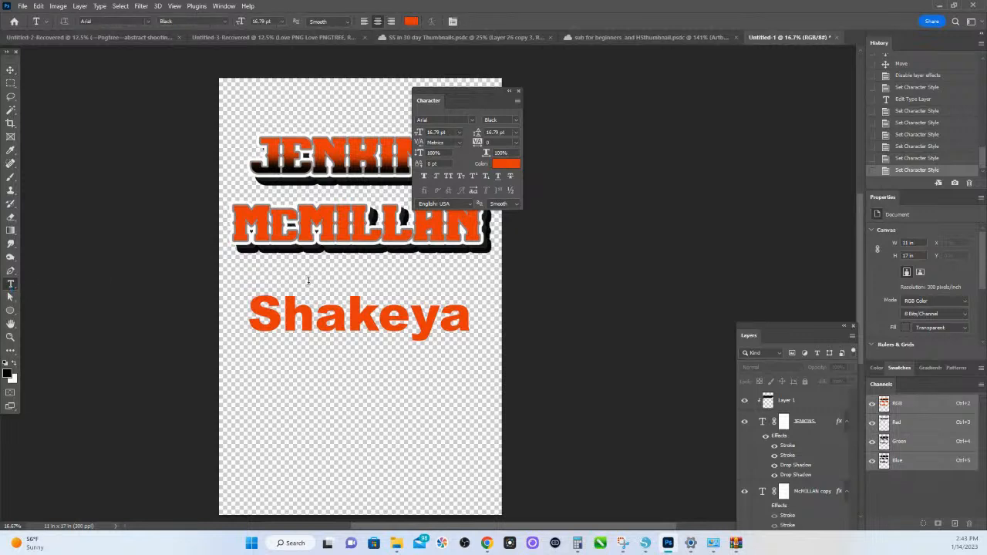
click(309, 281)
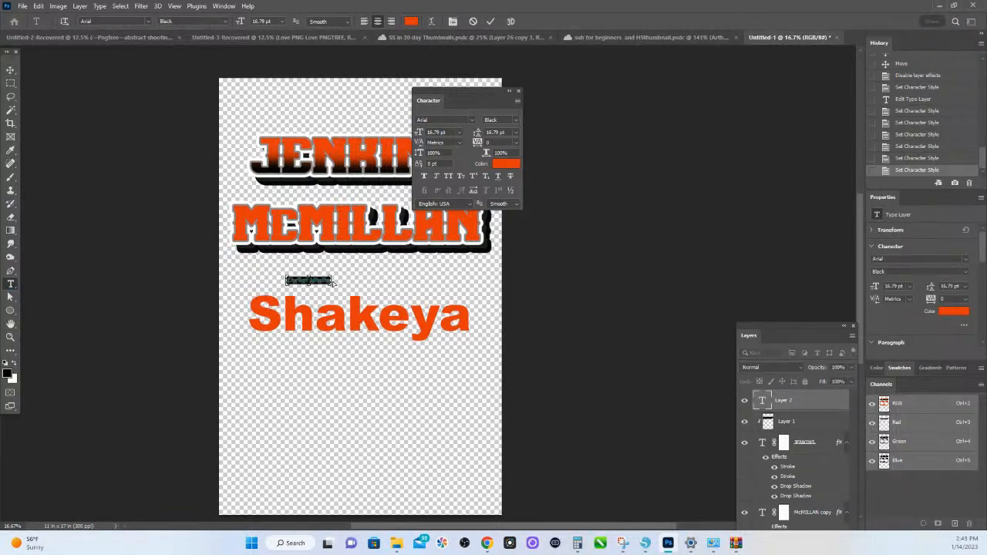
key(ctrl+v)
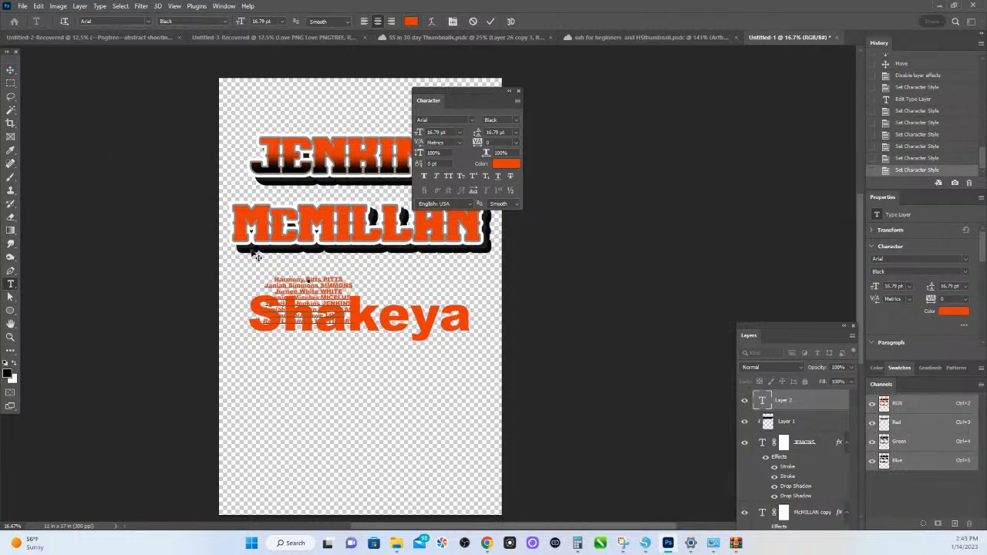
key(ctrl+Return)
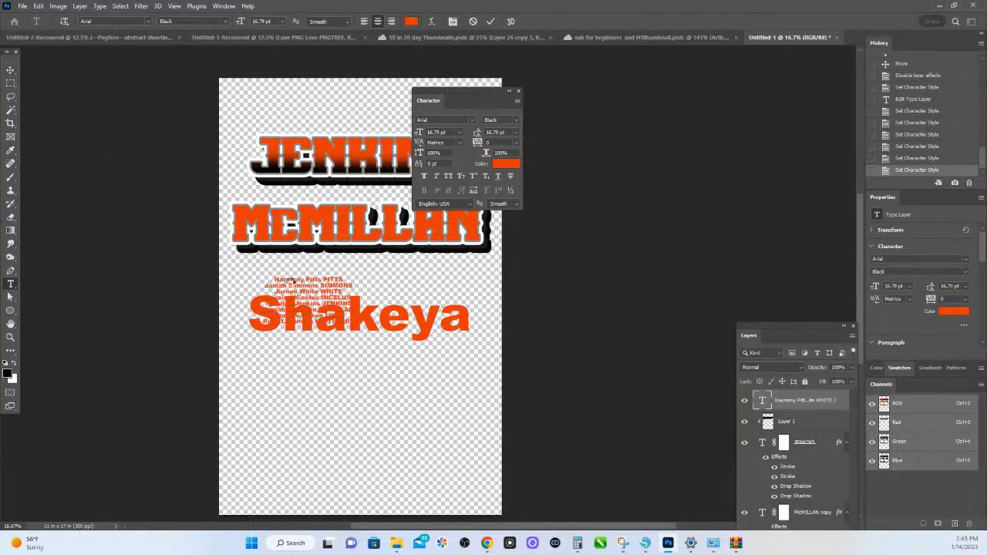
key(ctrl+Return)
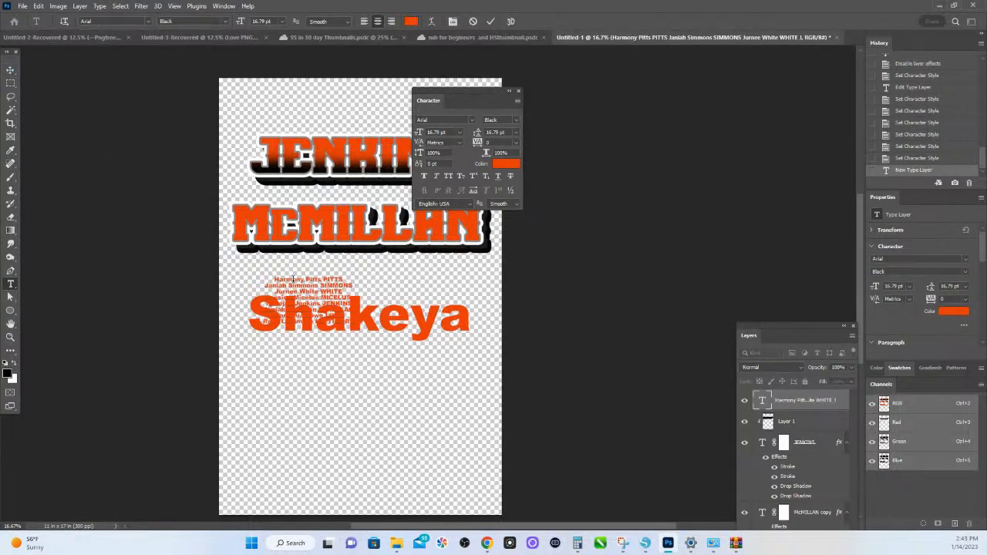
- Scale the pasted name list to 271.60% with Free Transform and place it below the large first-name text
key(ctrl+t)
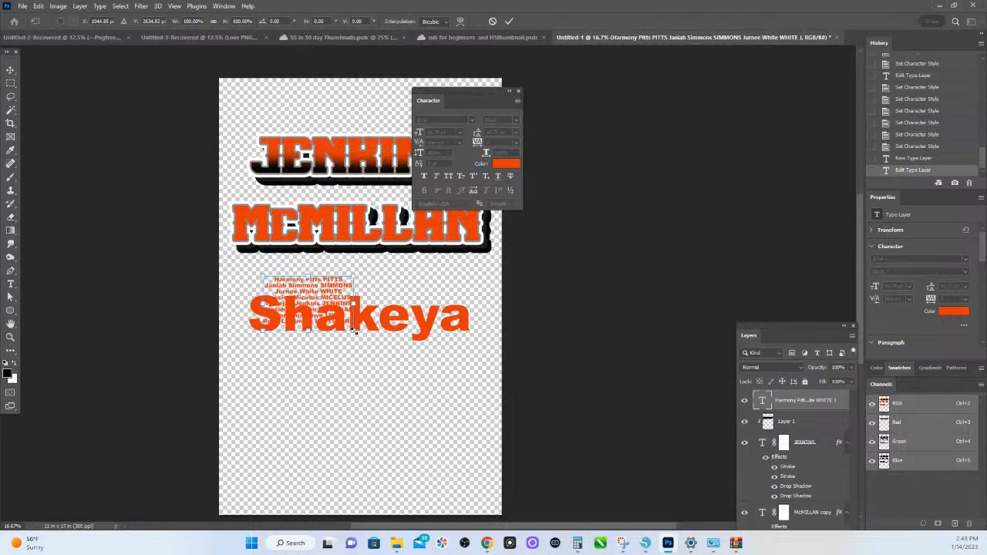
drag(390, 359, 432, 378)
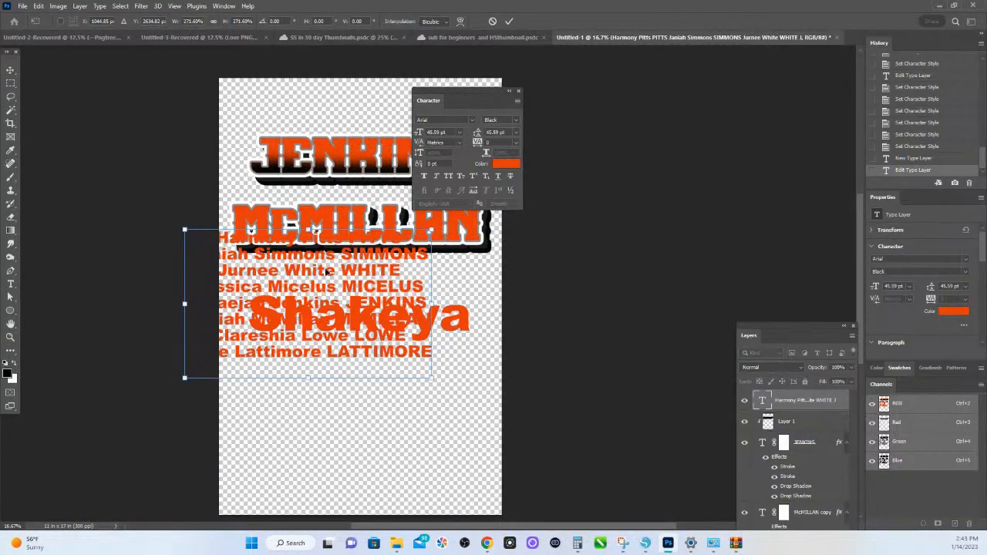
drag(318, 260, 381, 354)
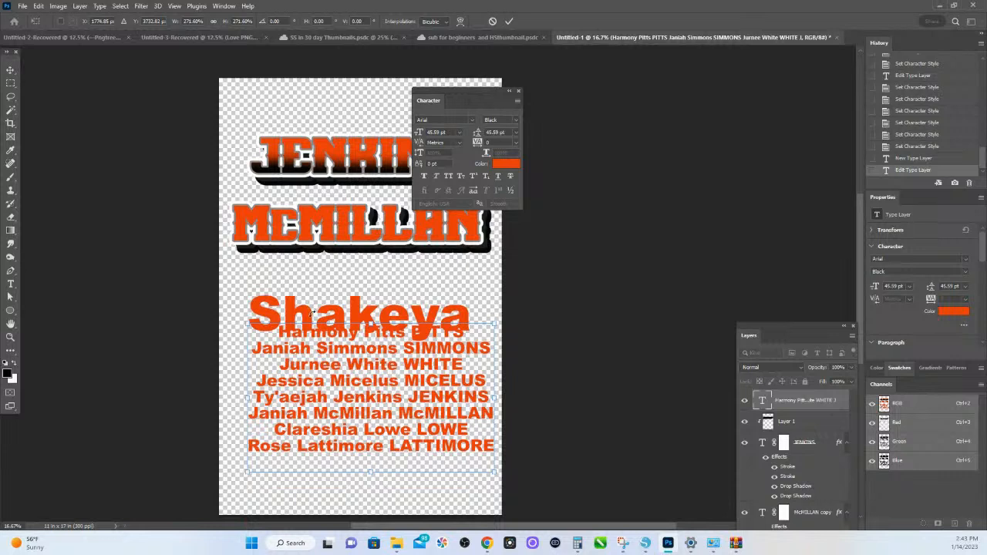
key(Return)
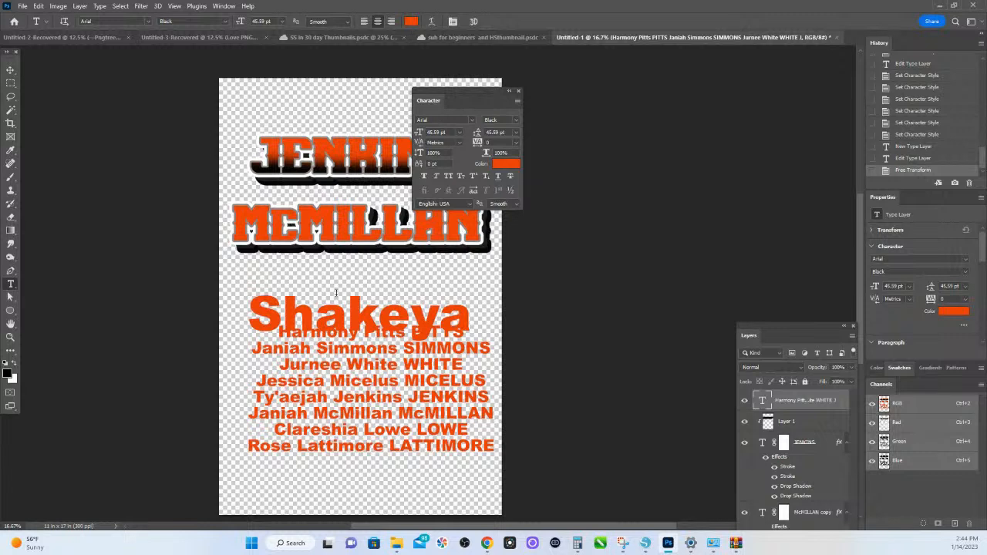
- Move the large first-name text up about 0.68 in, just under the second name design, and shift the name list slightly left
click(10, 69)
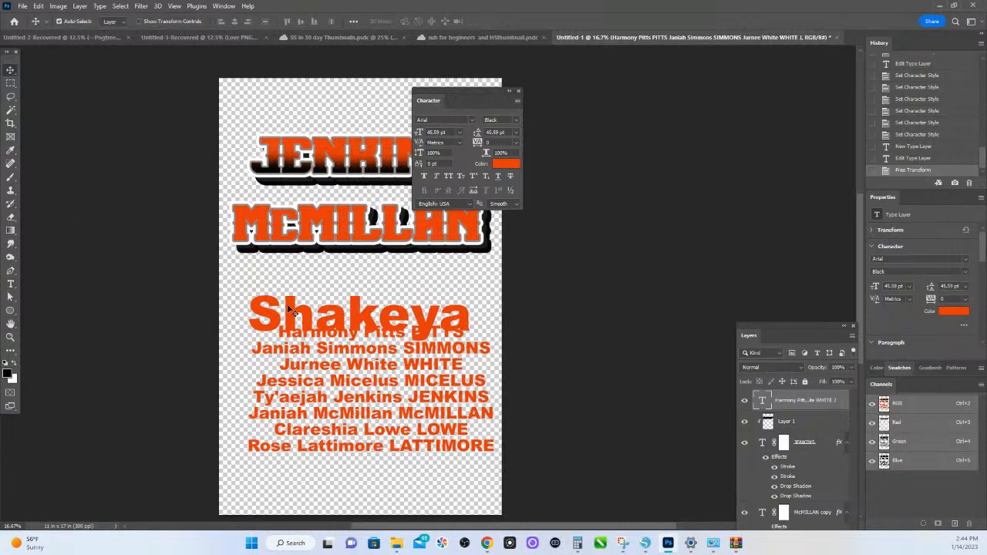
drag(287, 304, 297, 287)
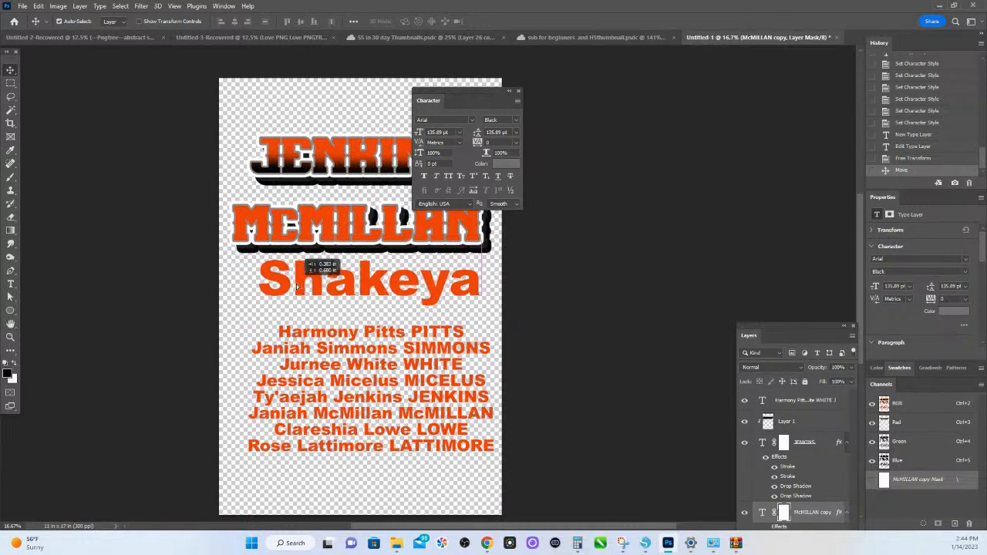
scroll(306, 295, down, 3)
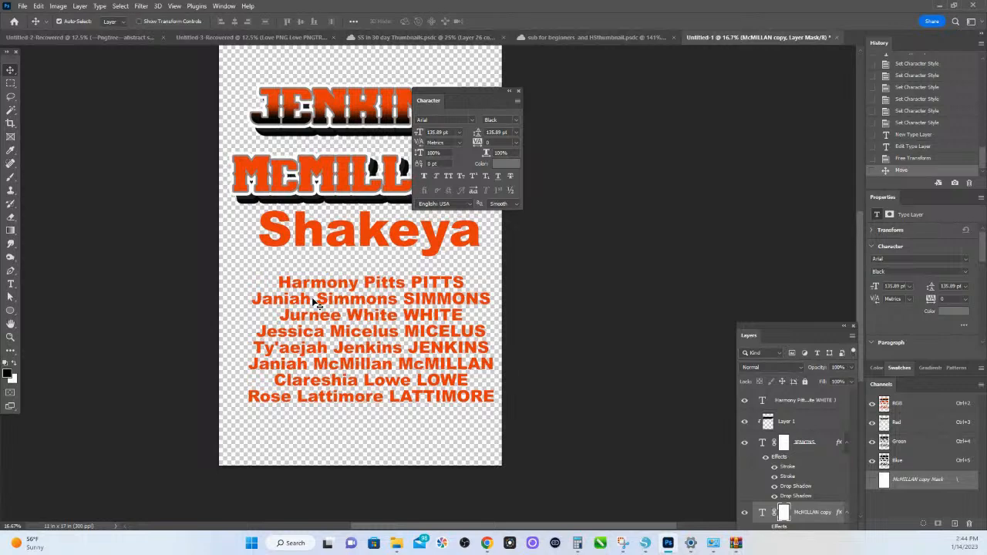
drag(346, 284, 324, 283)
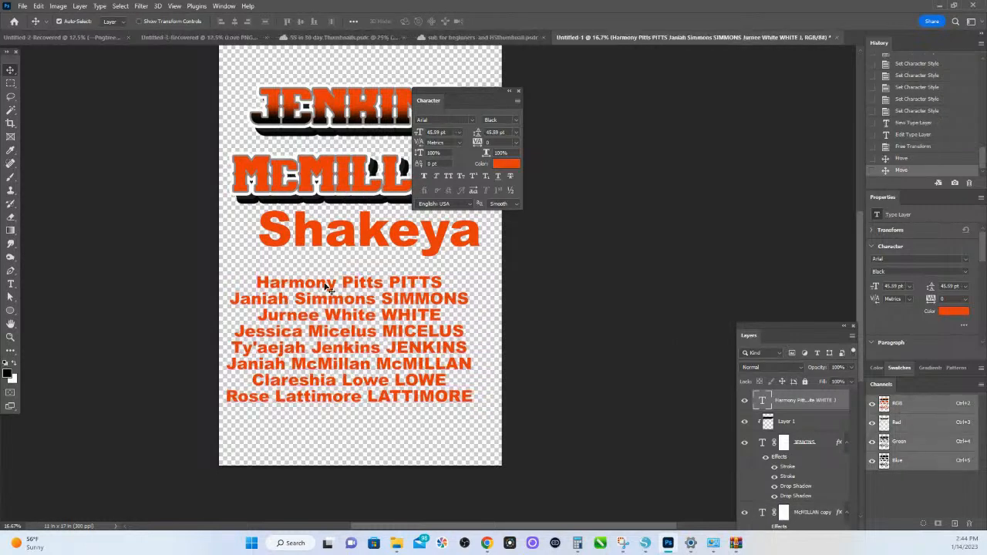
- Change the font of the name list to Maxton Regular
click(430, 118)
text(max)
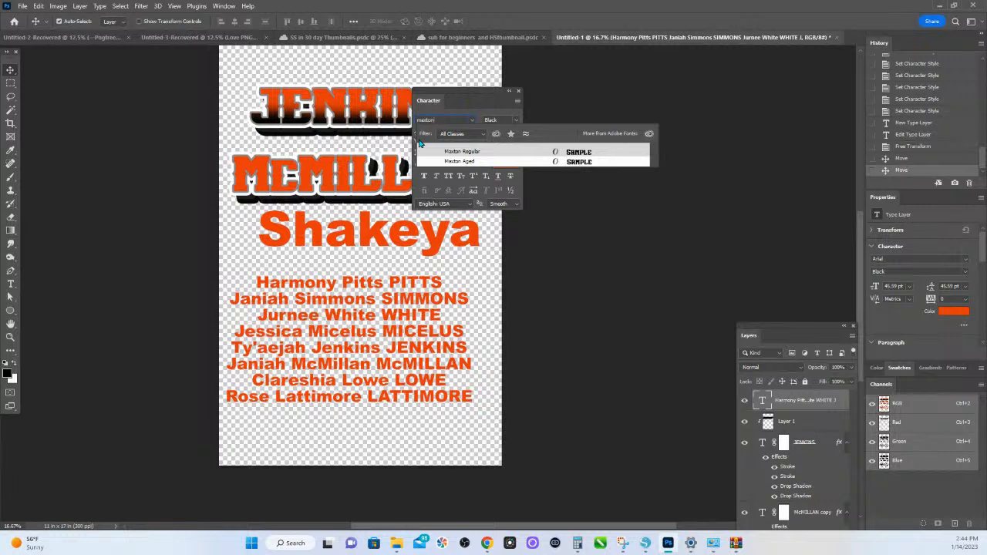
text(ton)
click(462, 151)
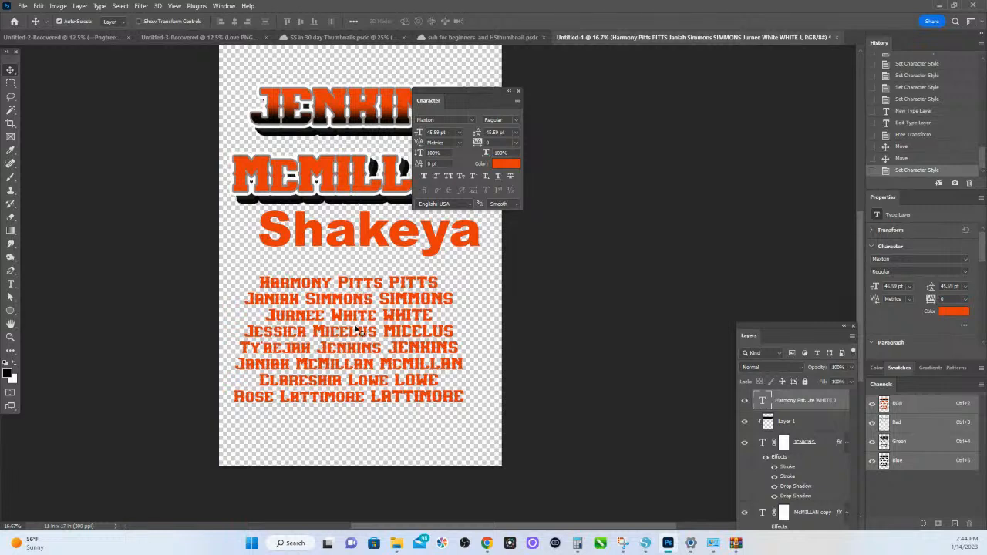
- Delete the mixed-case full names from the first three lines of the list, keeping only the capitalized last names
drag(357, 330, 365, 48)
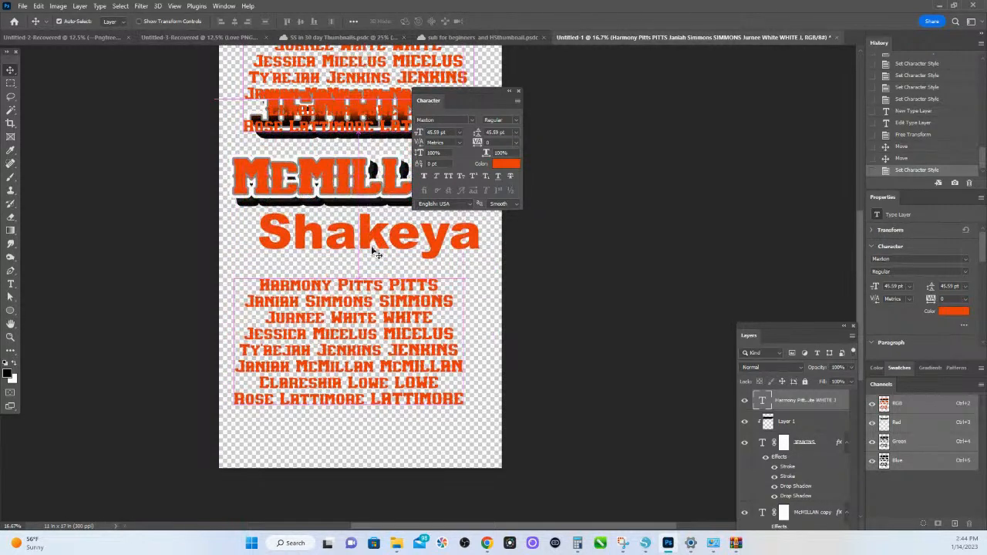
double_click(380, 287)
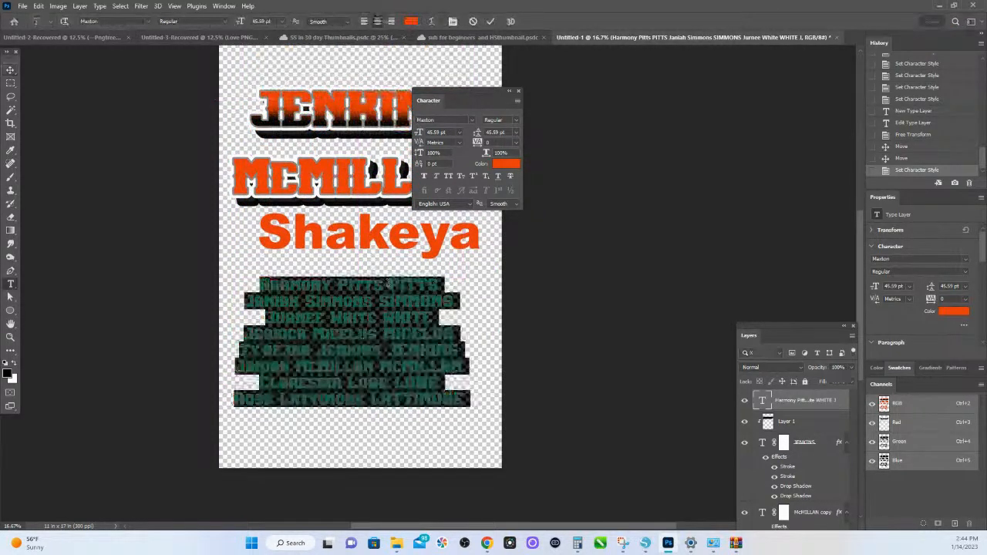
drag(388, 286, 183, 279)
key(BackSpace)
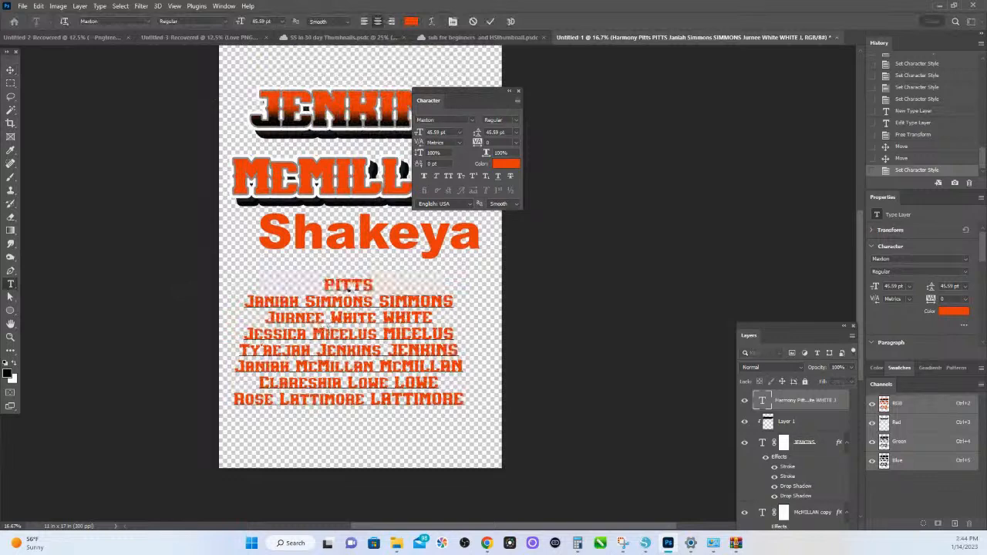
key(BackSpace)
drag(378, 302, 186, 319)
key(BackSpace)
- Delete the mixed-case full names from the remaining five lines of the list, keeping only the capitalized last names
drag(383, 334, 154, 331)
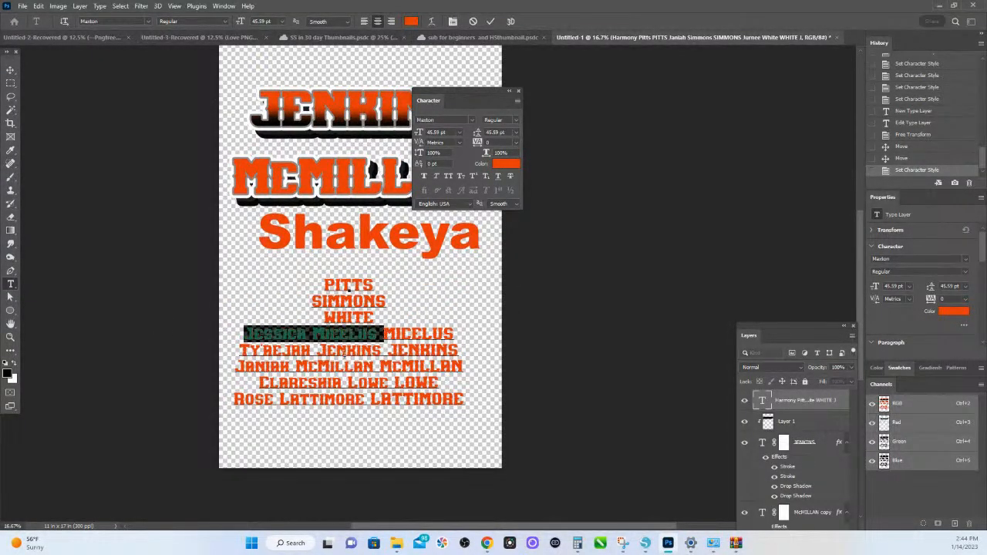
key(BackSpace)
drag(392, 350, 172, 346)
key(BackSpace)
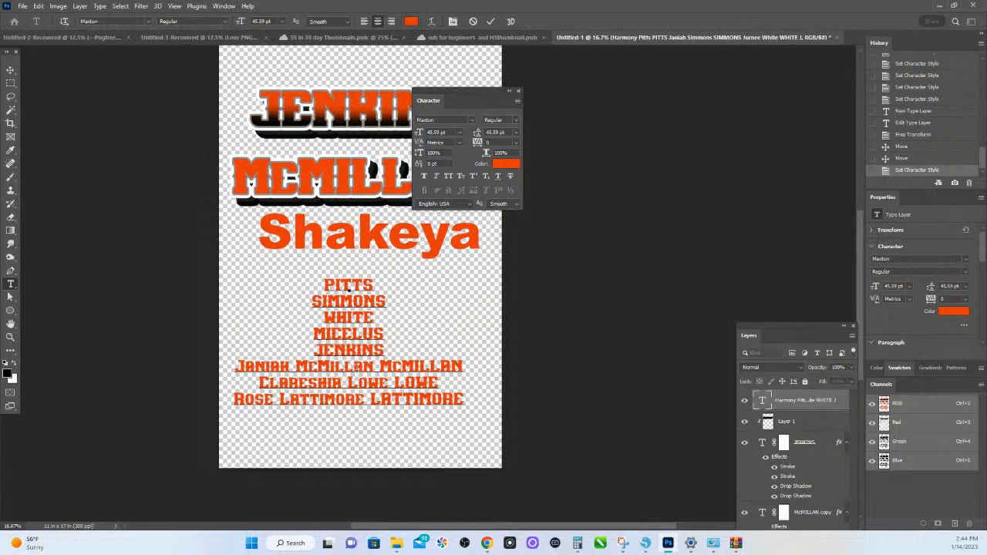
drag(384, 367, 194, 369)
key(BackSpace)
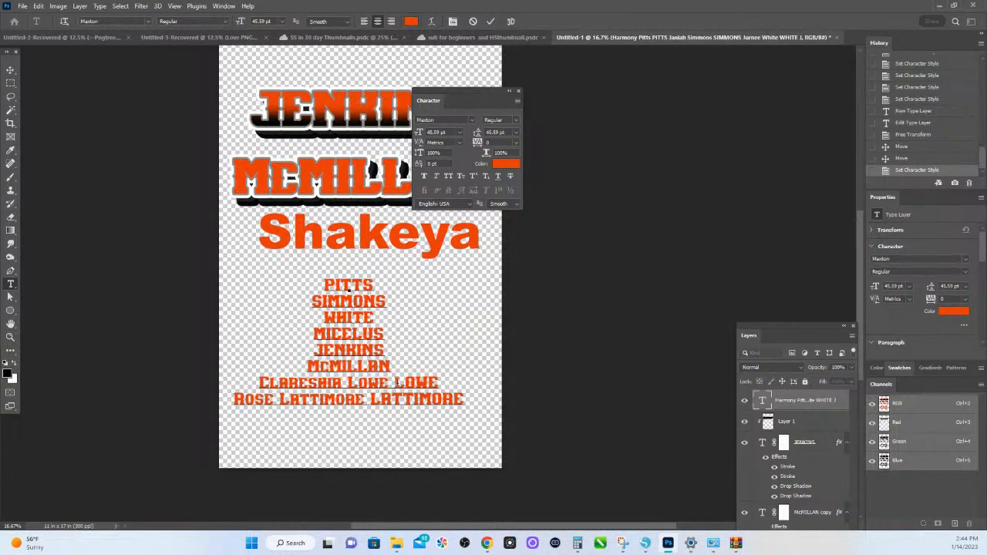
drag(395, 384, 169, 374)
key(BackSpace)
drag(370, 399, 145, 388)
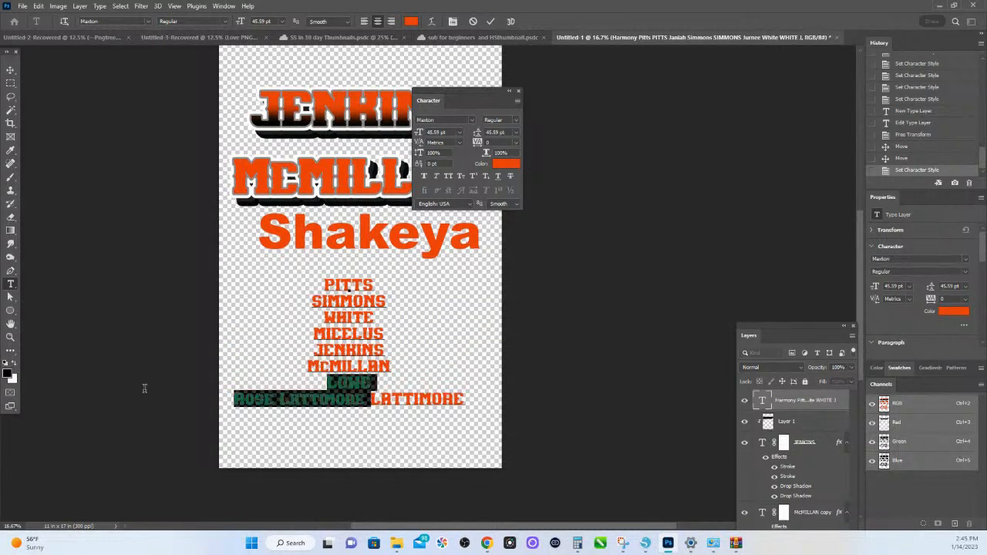
click(392, 399)
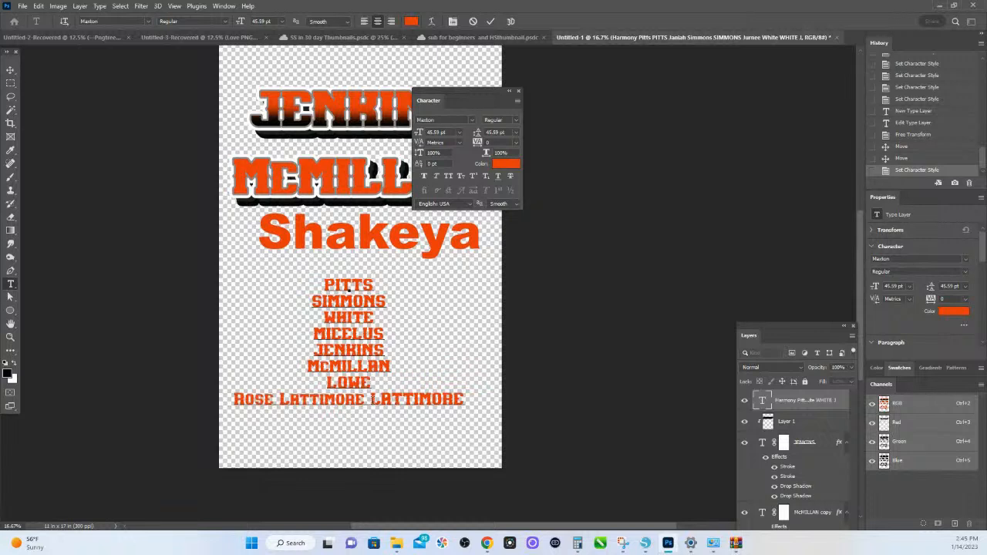
double_click(383, 399)
shift+click(231, 400)
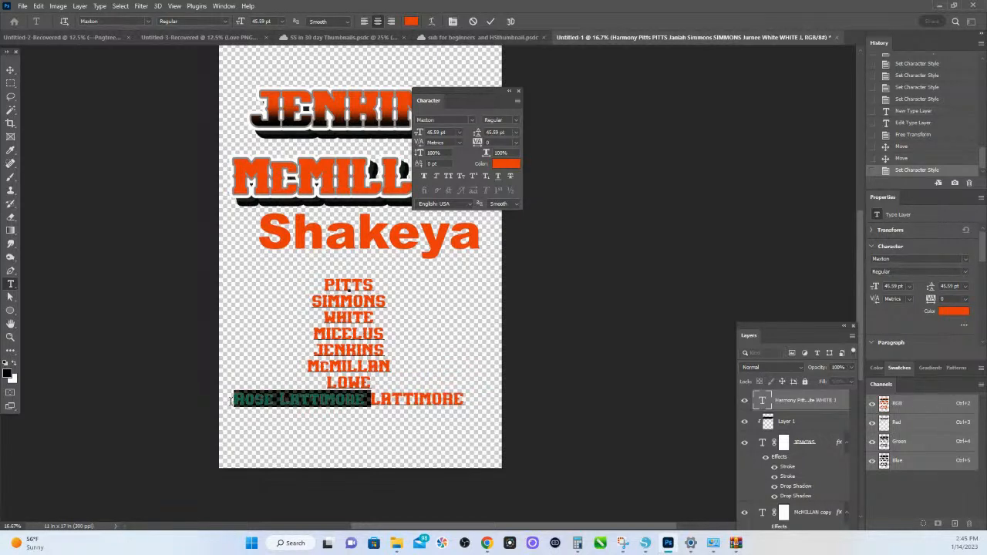
key(BackSpace)
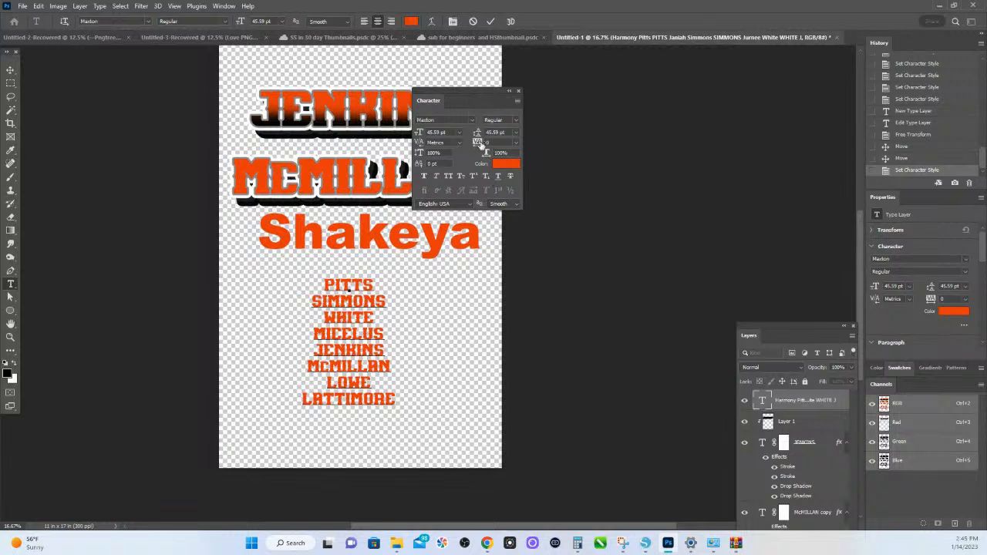
- Set the last-name list's leading to 60 pt and move the list up and left, just beneath the large first-name text
scroll(459, 247, down, 2)
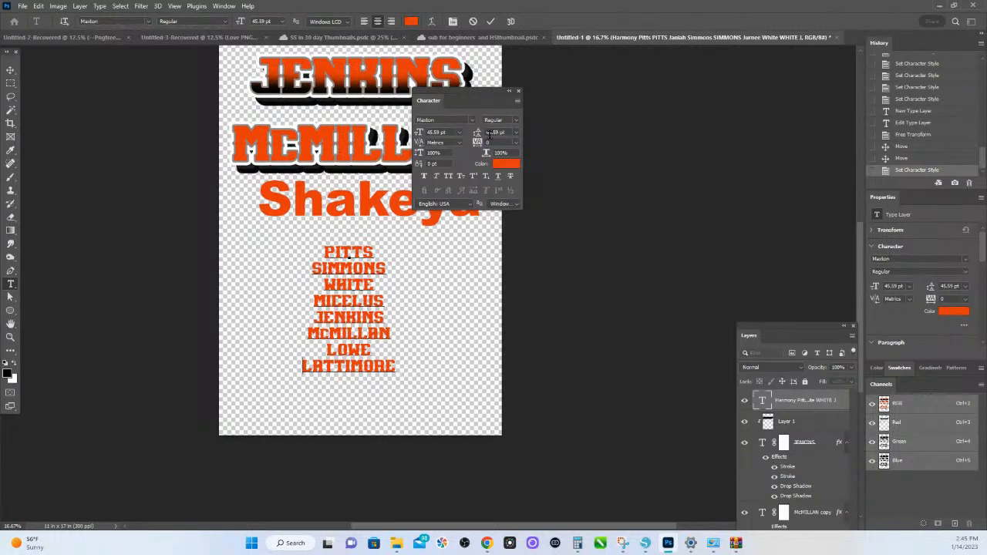
click(500, 132)
text(60)
key(Return)
click(10, 69)
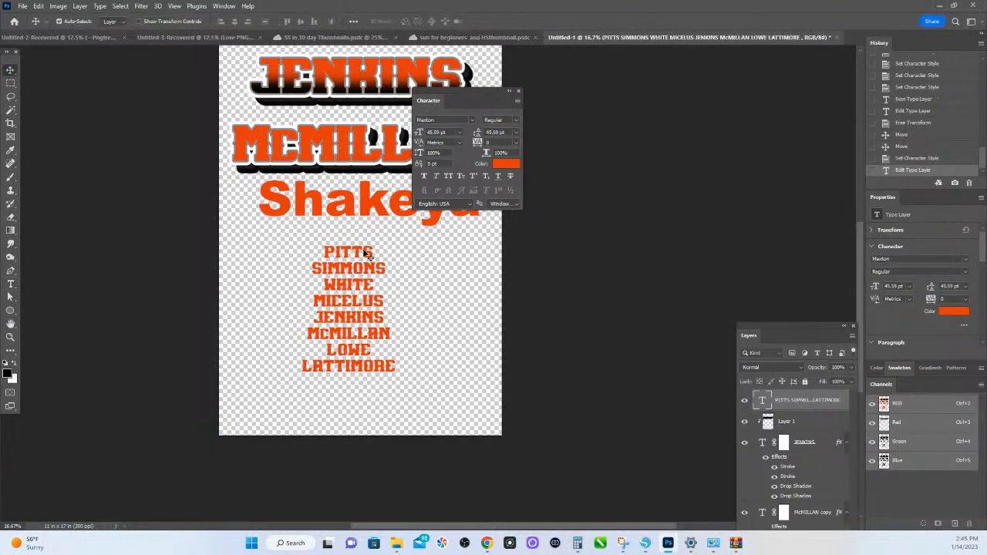
click(498, 132)
text(60)
key(Return)
scroll(416, 221, down, 2)
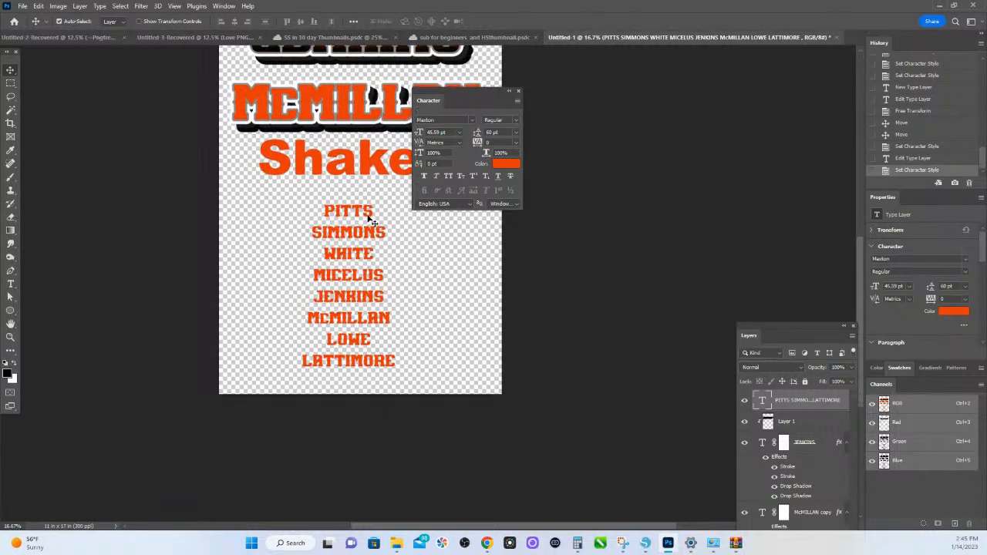
drag(373, 215, 347, 200)
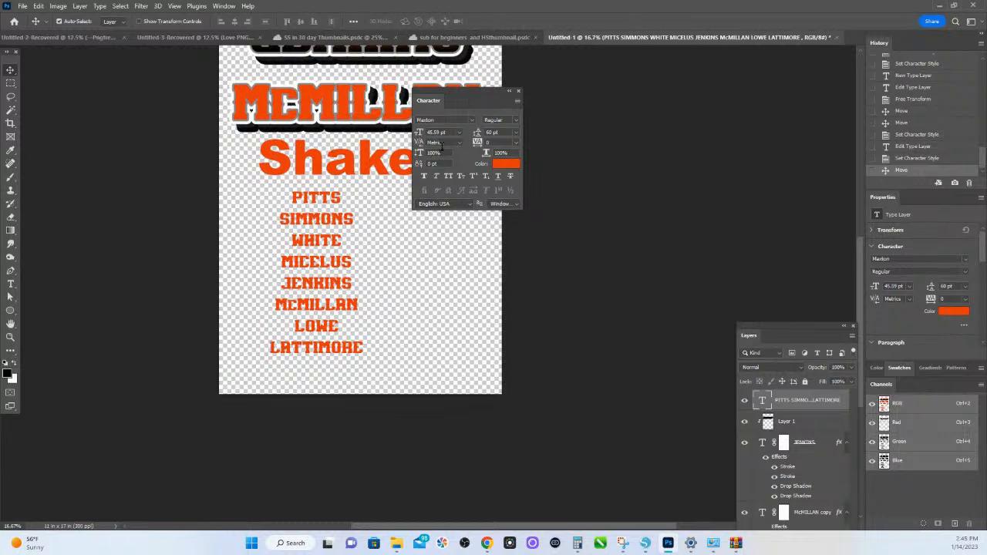
- Enlarge the canvas to 20 inches wide and 30 inches high
click(58, 6)
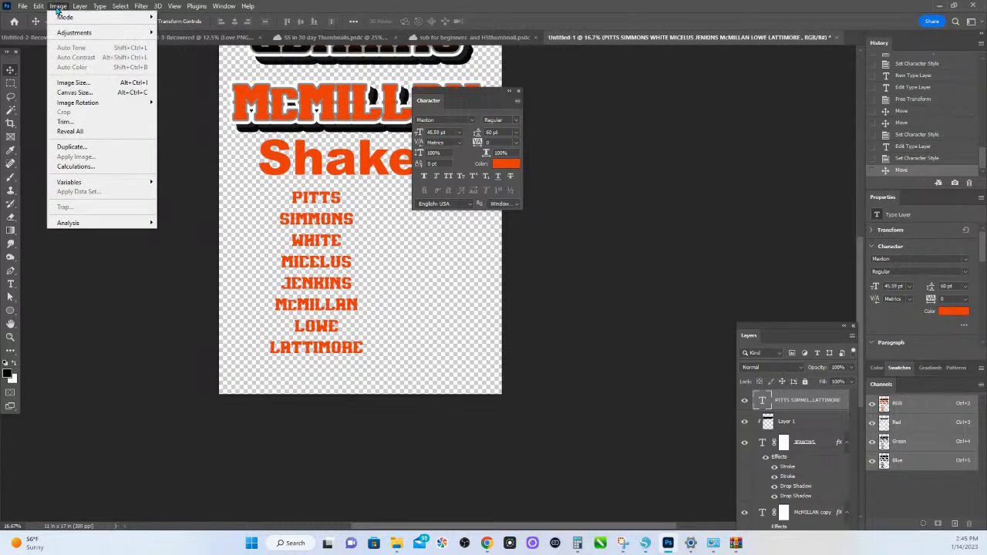
click(77, 92)
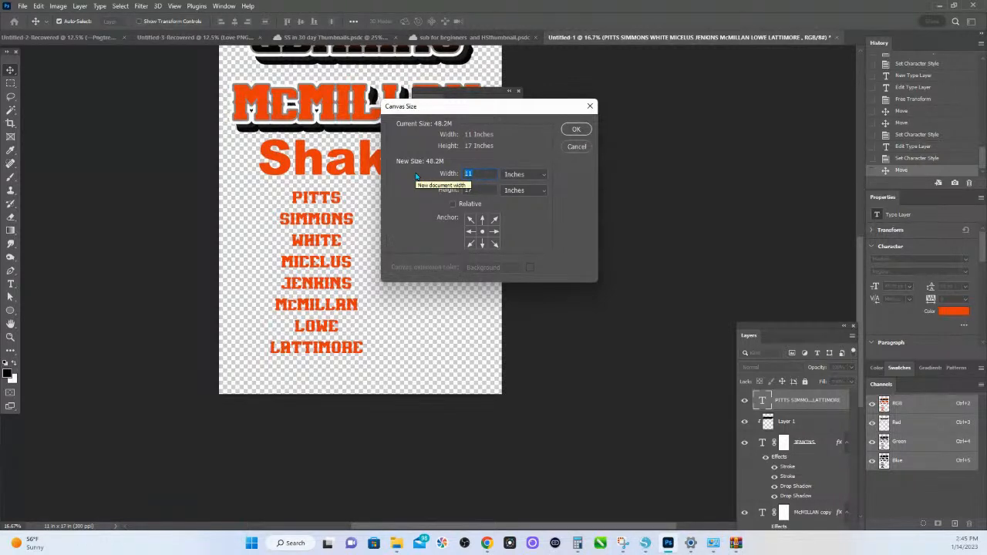
text(20)
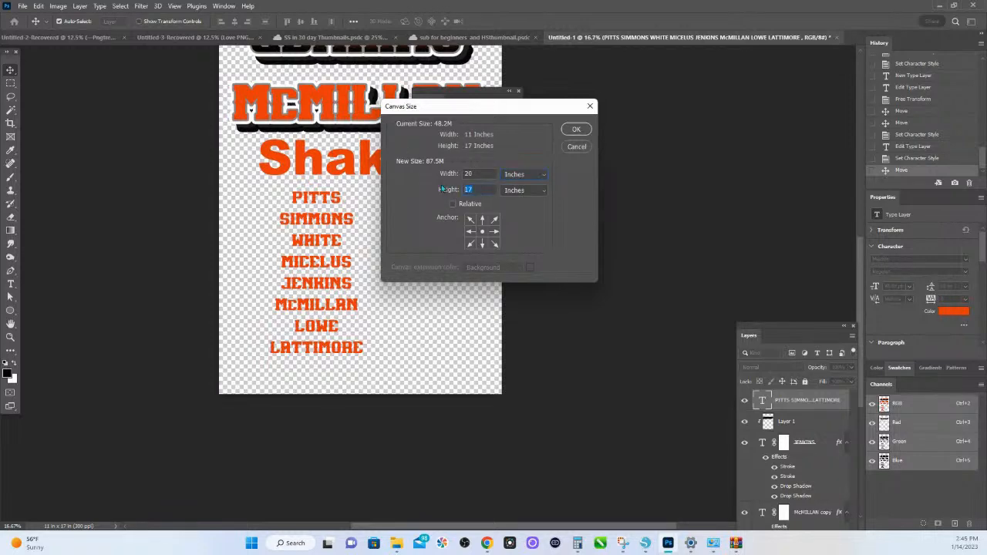
key(Escape)
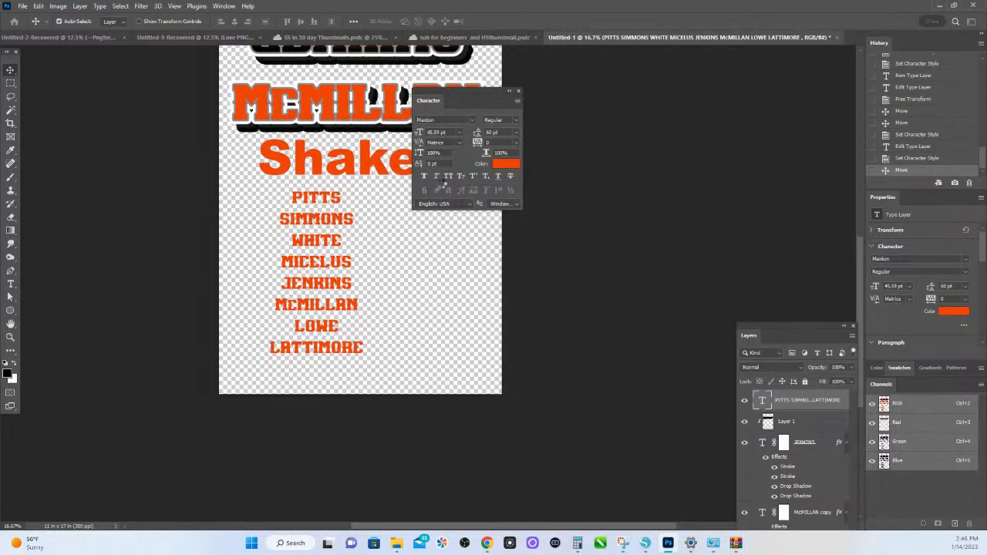
scroll(441, 184, down, 5)
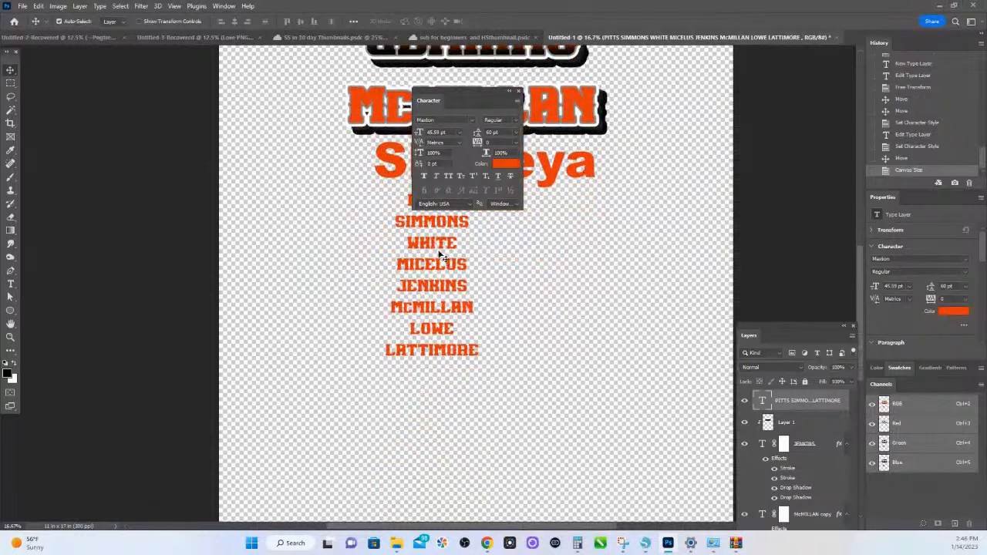
- Shift the last-name list slightly down and set its font size to 258.52 pt and its leading to 325 pt
drag(432, 244, 424, 266)
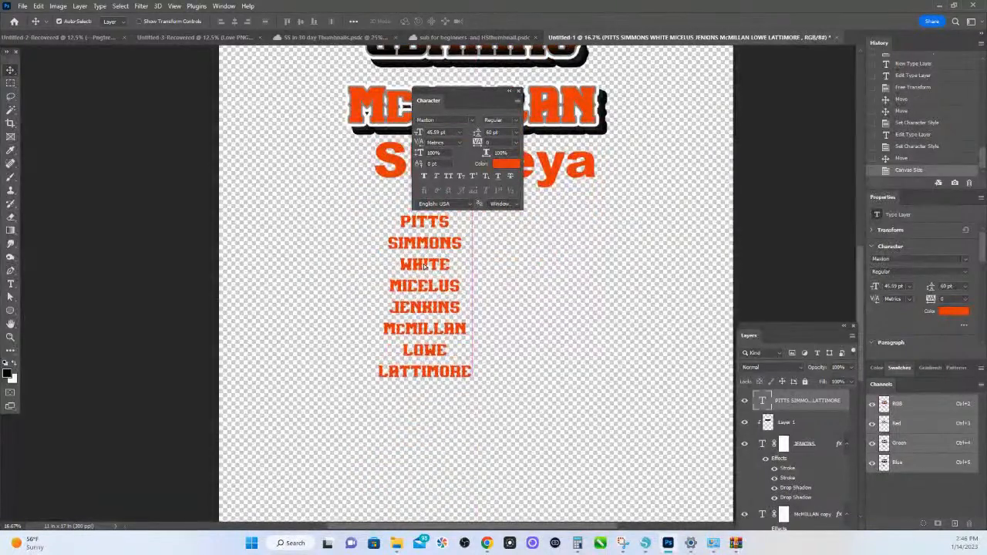
click(436, 132)
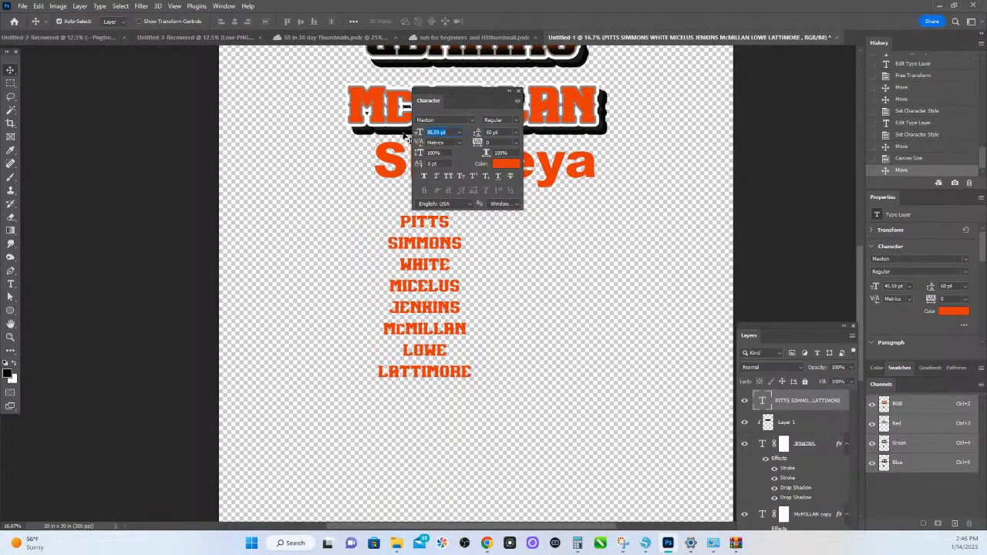
text(258)
key(Return)
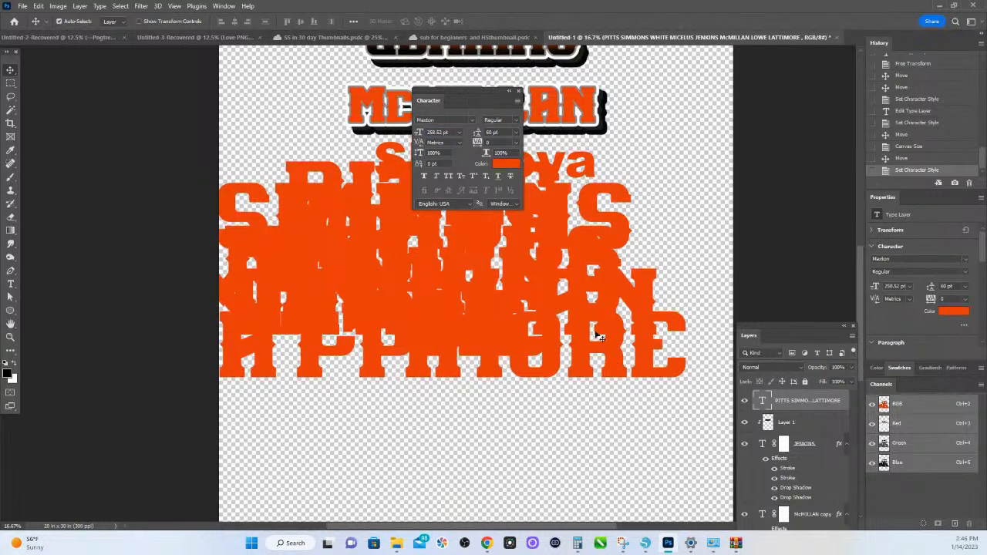
click(494, 132)
text(325)
key(Return)
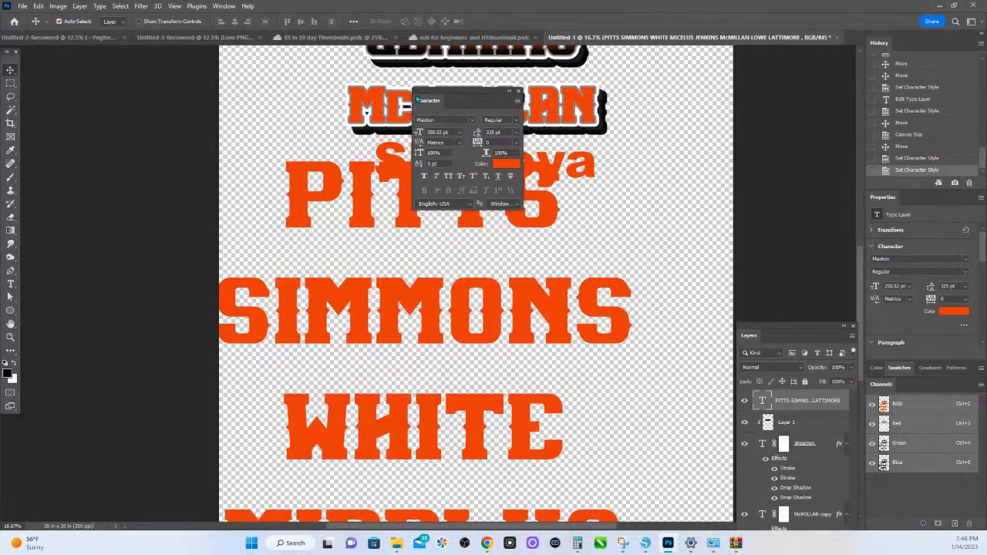
- Move the enlarged last-name list toward the canvas's horizontal center and down, below the second name design
drag(300, 203, 367, 185)
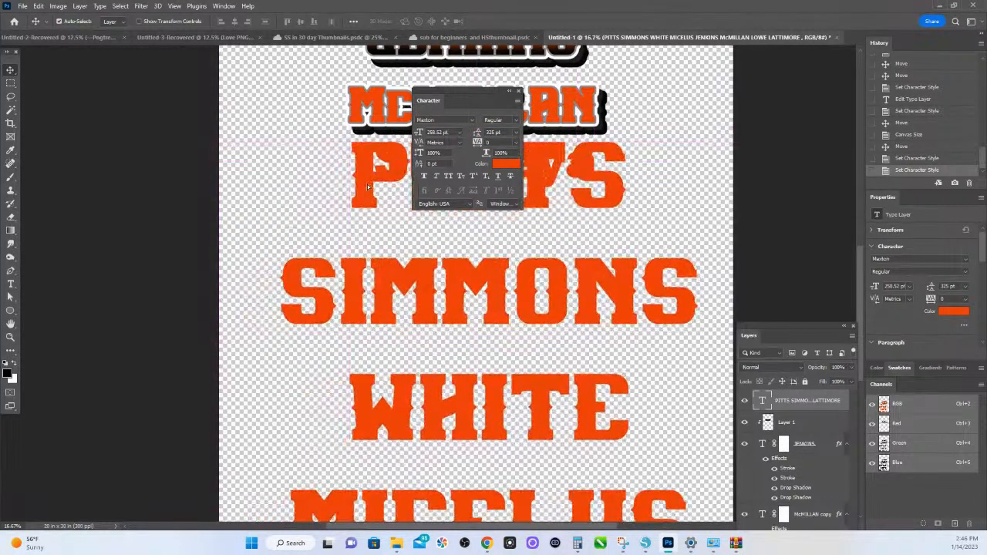
scroll(368, 187, down, 4)
scroll(377, 210, up, 1)
scroll(378, 212, up, 8)
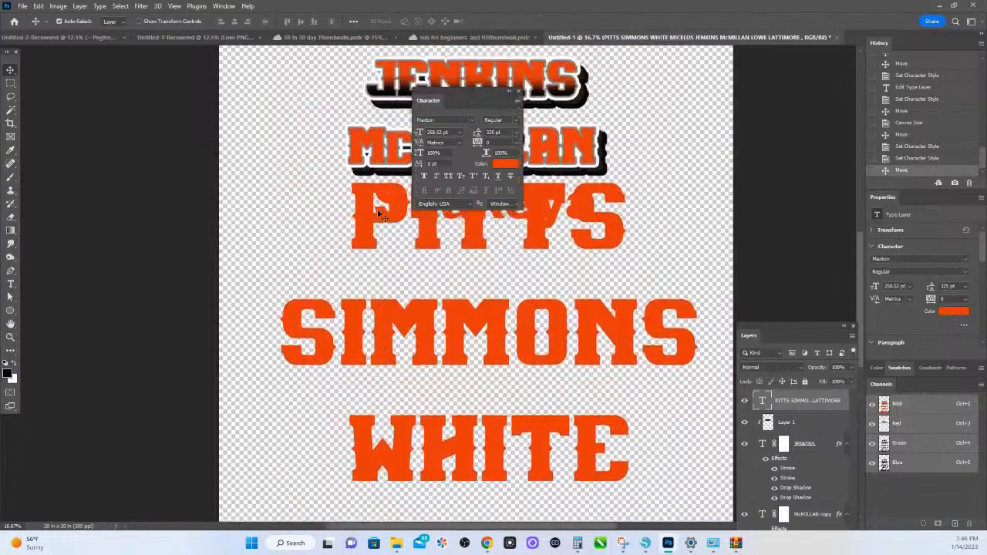
drag(340, 236, 563, 181)
click(646, 242)
drag(613, 256, 614, 292)
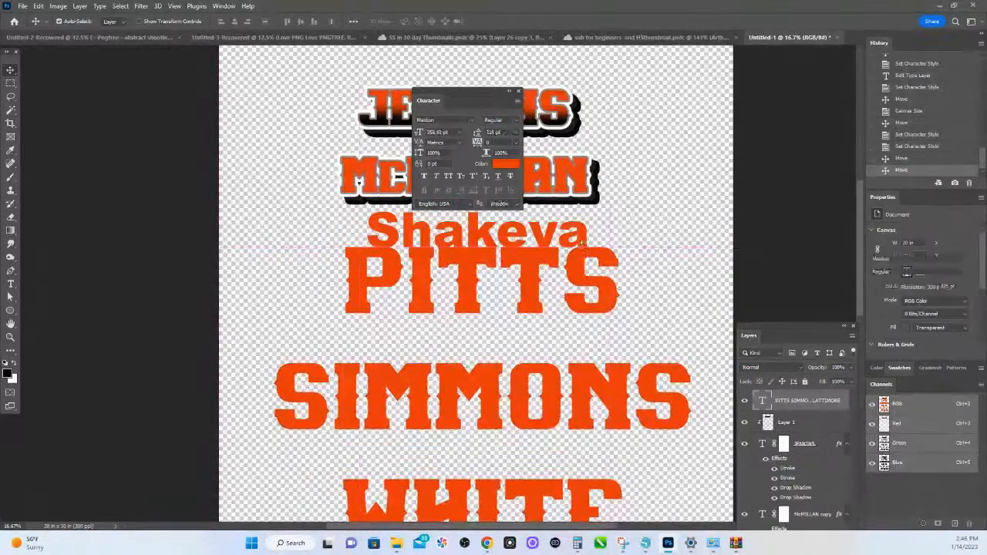
- Place the large first-name text above the first name design and shift the last-name list slightly left
drag(581, 243, 557, 86)
mouse_move(578, 262)
mouse_down()
mouse_move(566, 234)
mouse_move(575, 267)
mouse_up()
mouse_move(402, 80)
mouse_down()
mouse_move(400, 46)
mouse_move(396, 64)
mouse_up()
drag(454, 91, 622, 152)
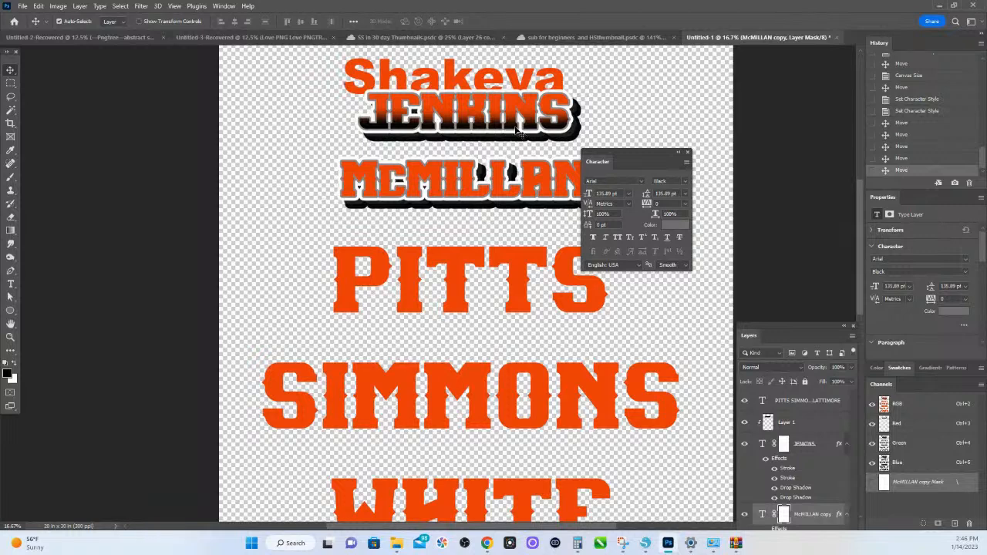
scroll(517, 131, up, 2)
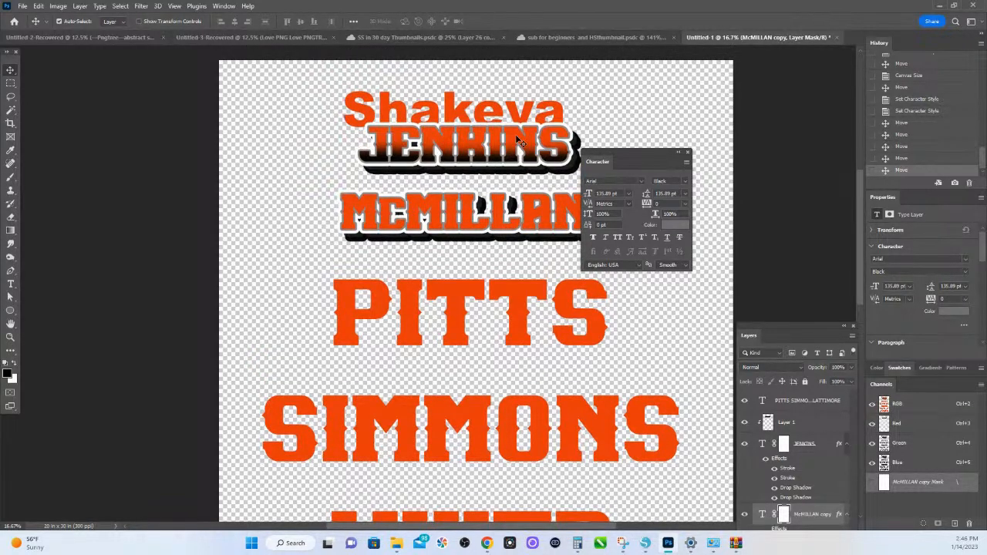
scroll(515, 134, up, 2)
drag(495, 148, 495, 137)
drag(647, 155, 700, 152)
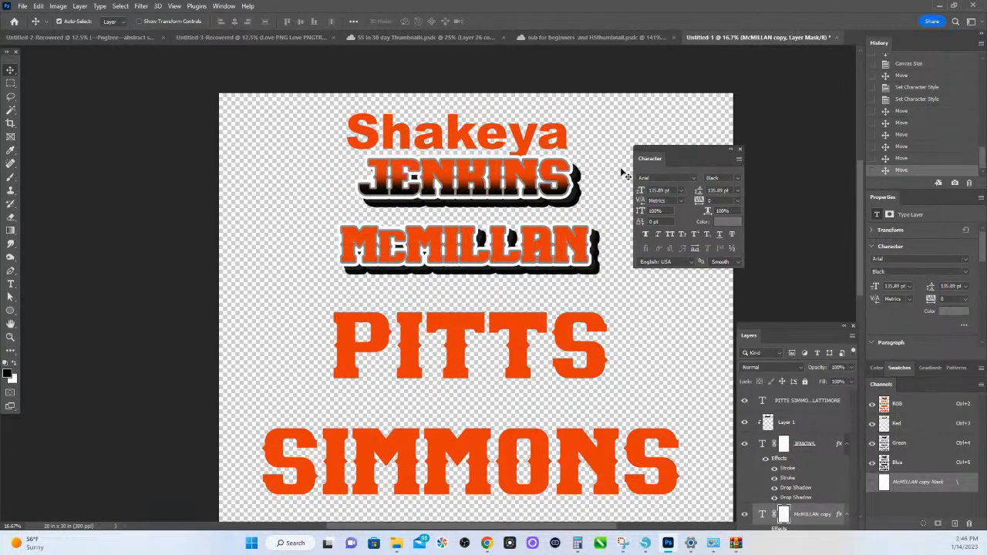
- Remove all strokes and drop shadows from the second name design's original text layer
click(586, 261)
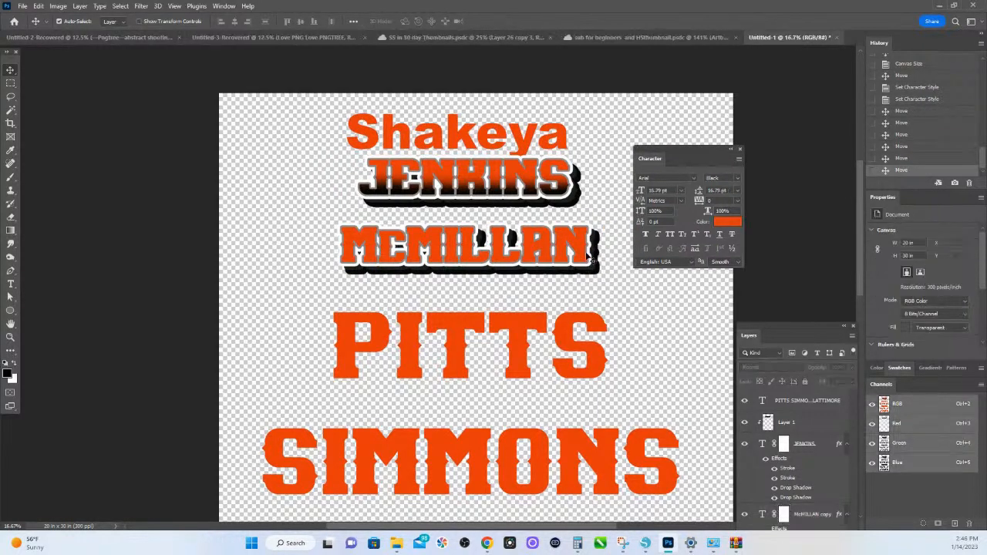
click(547, 266)
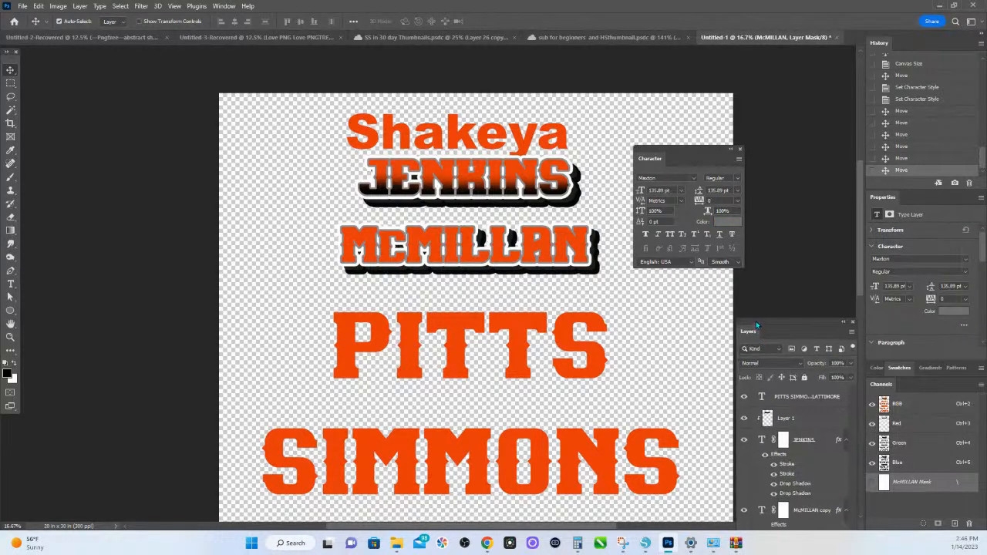
drag(756, 323, 720, 112)
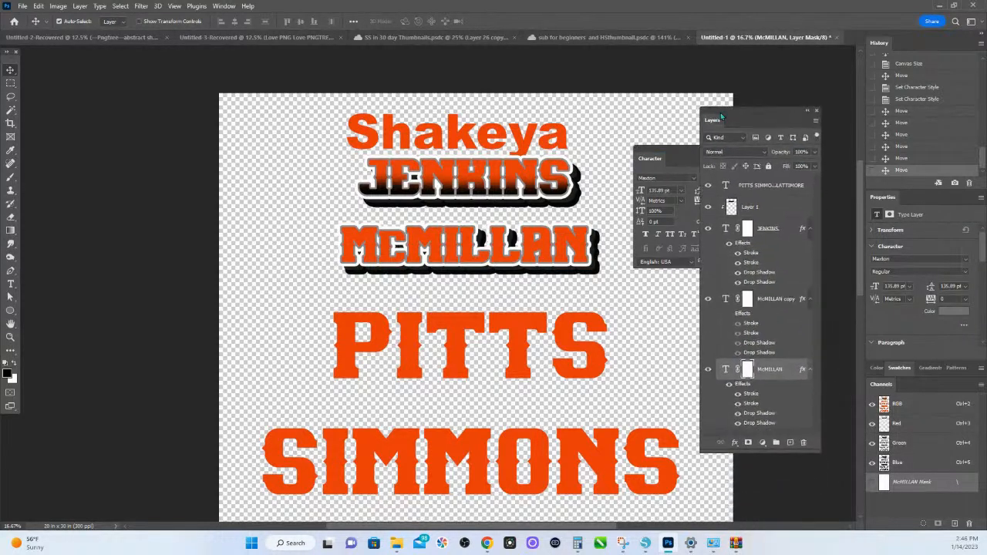
click(766, 402)
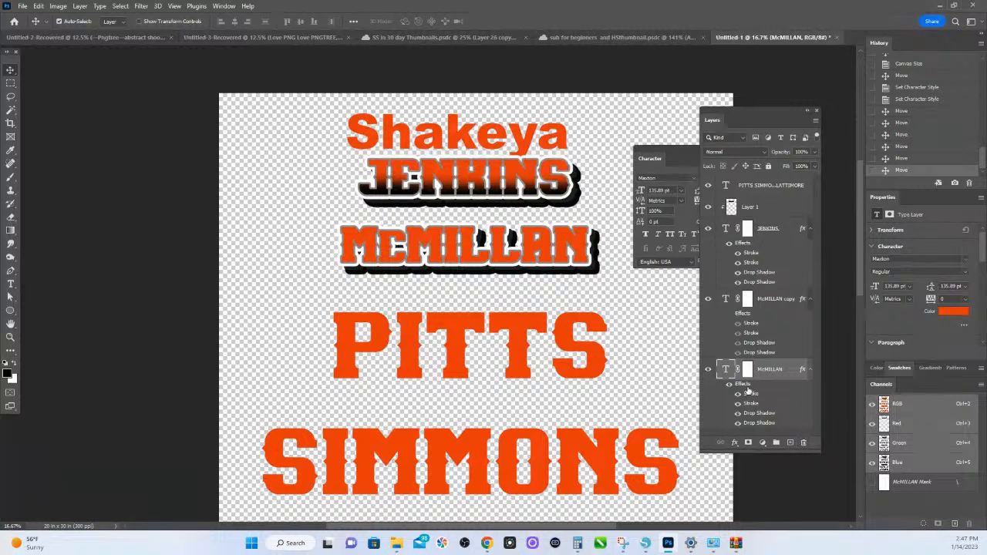
drag(746, 390, 803, 443)
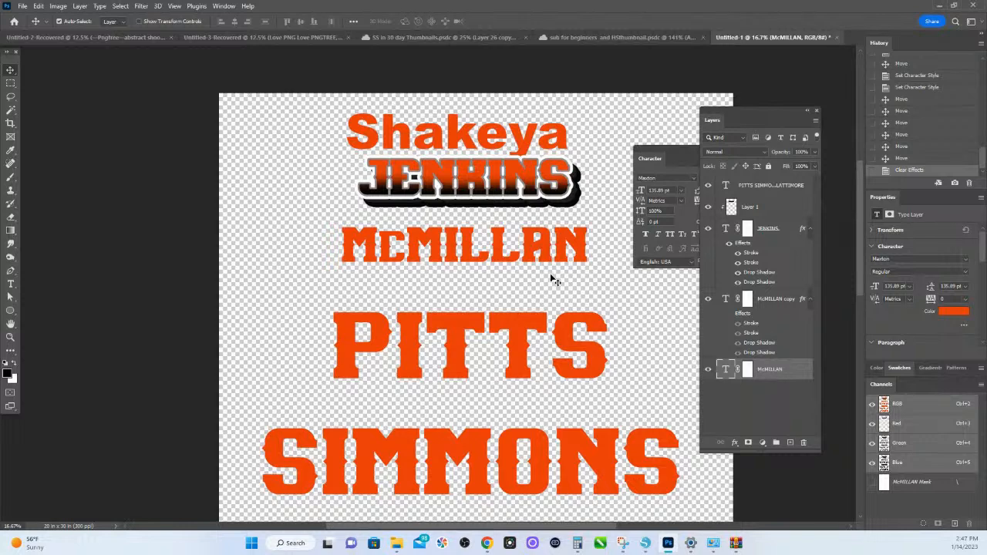
double_click(785, 378)
scroll(379, 353, down, 3)
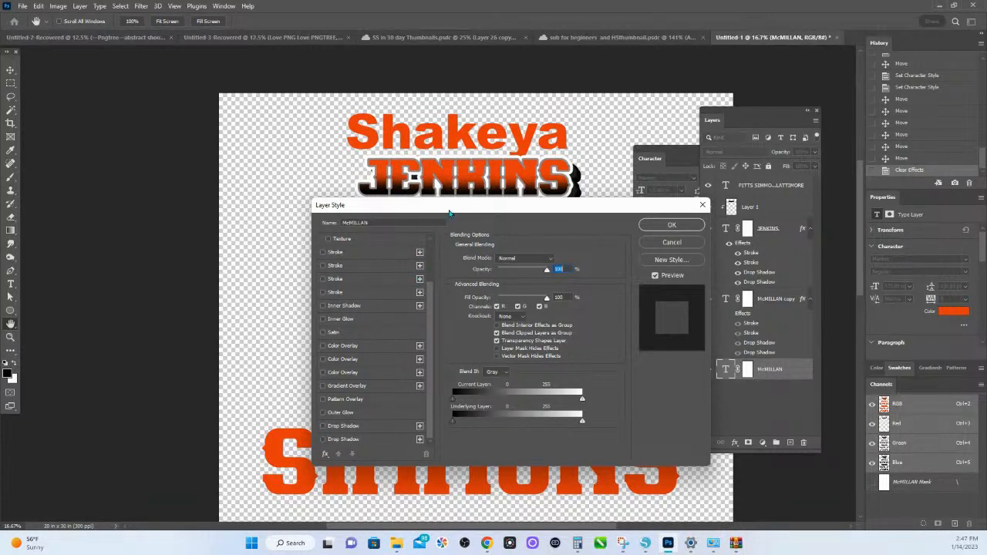
drag(450, 213, 458, 275)
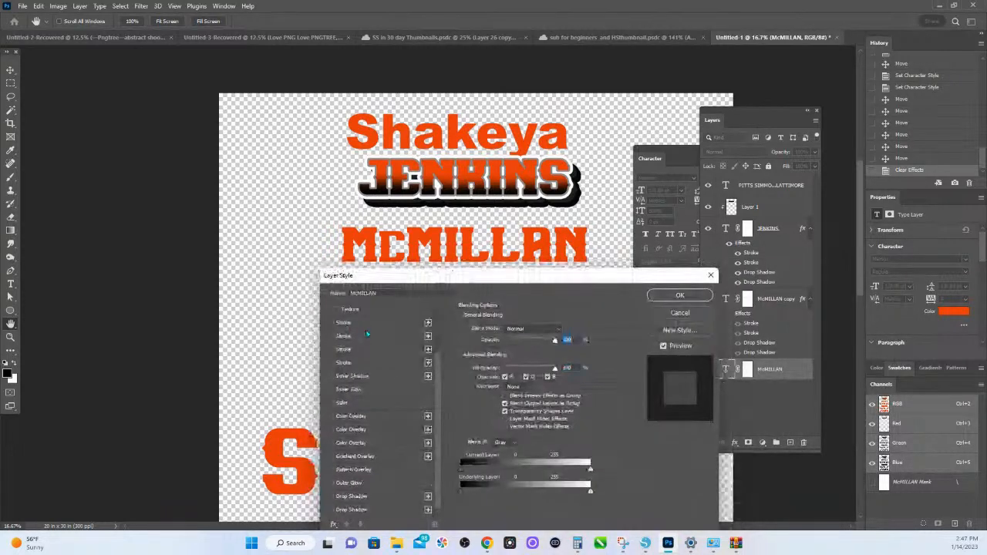
scroll(344, 336, up, 1)
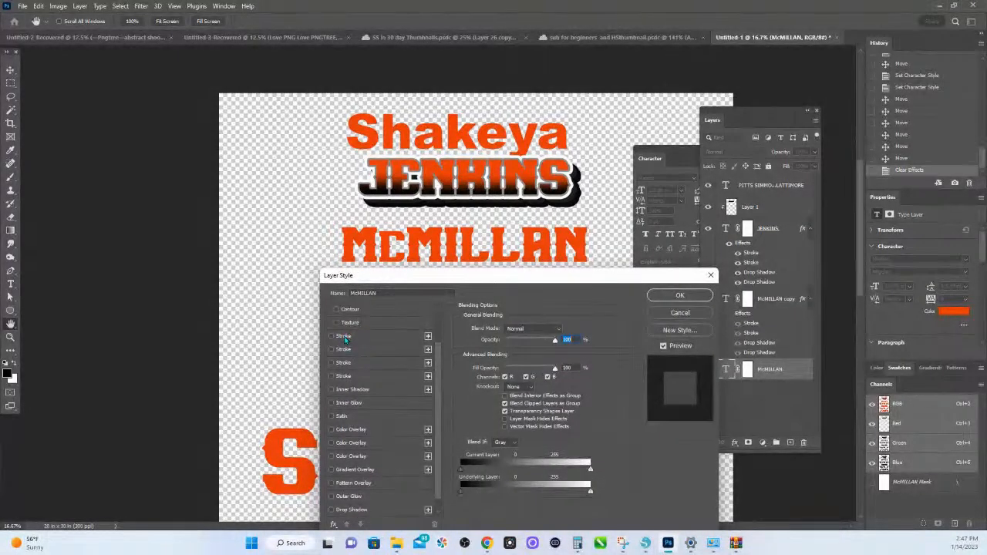
click(343, 337)
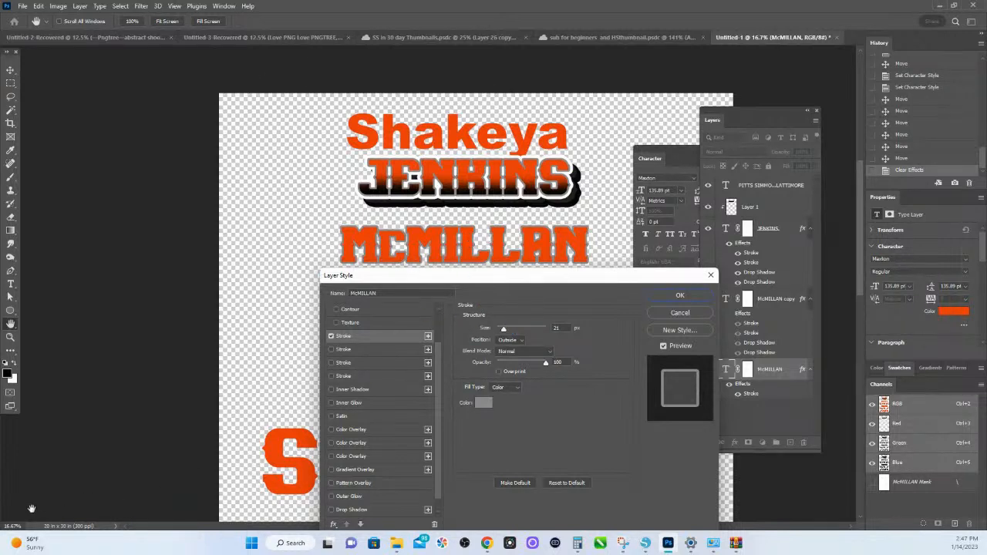
drag(23, 528, 1, 523)
text(5050)
click(699, 313)
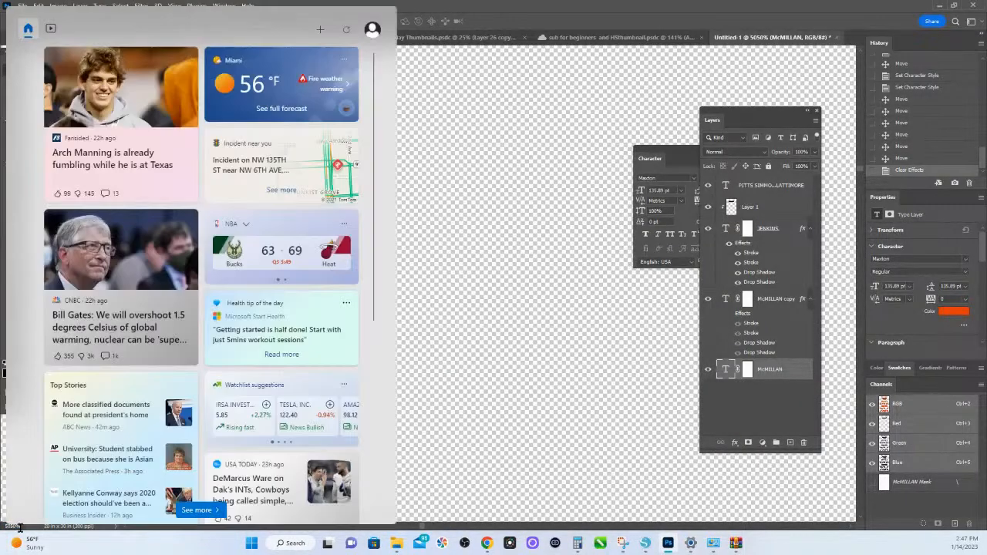
- Try a 21 px gray outside stroke on the second name design's original text layer and open the stroke position options
click(14, 526)
text(73)
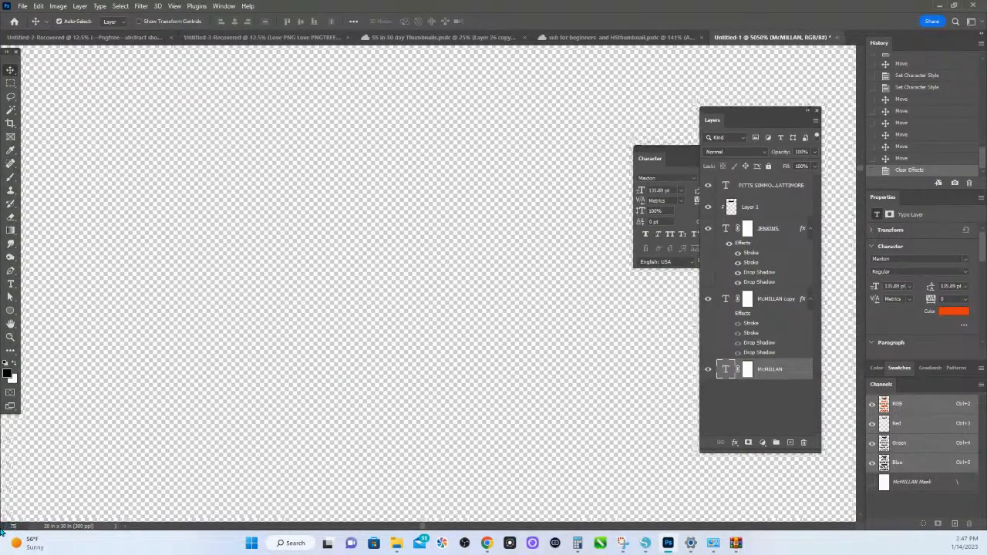
key(Return)
drag(390, 238, 562, 396)
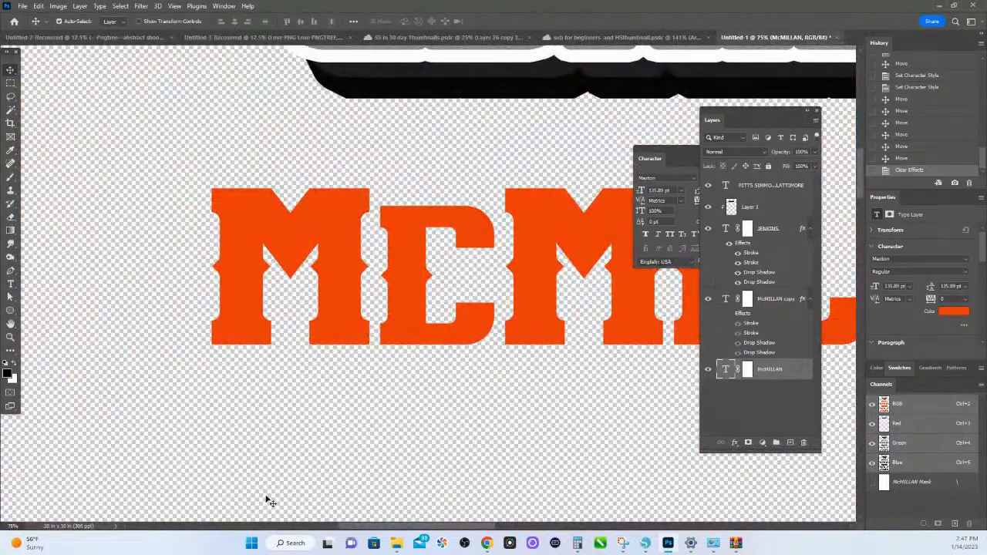
double_click(769, 377)
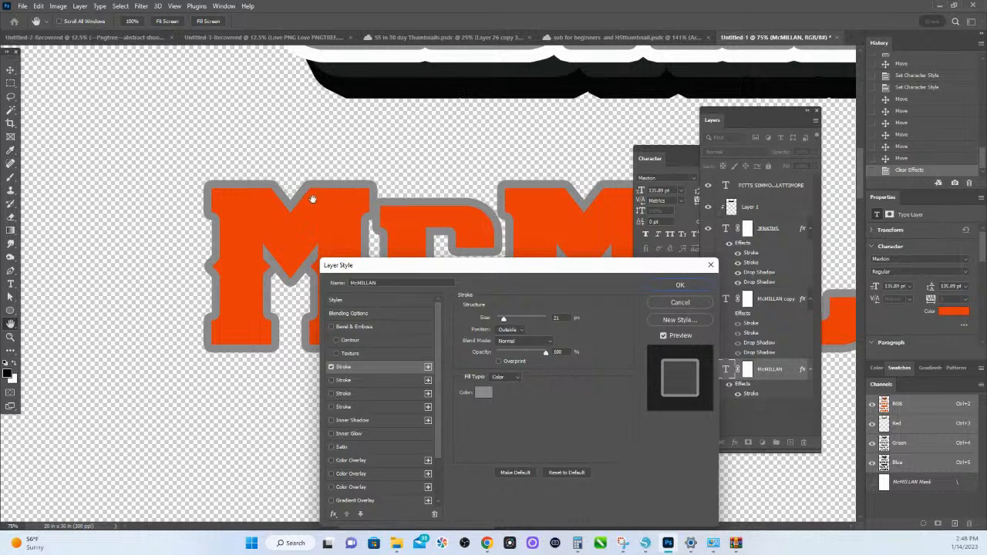
click(521, 331)
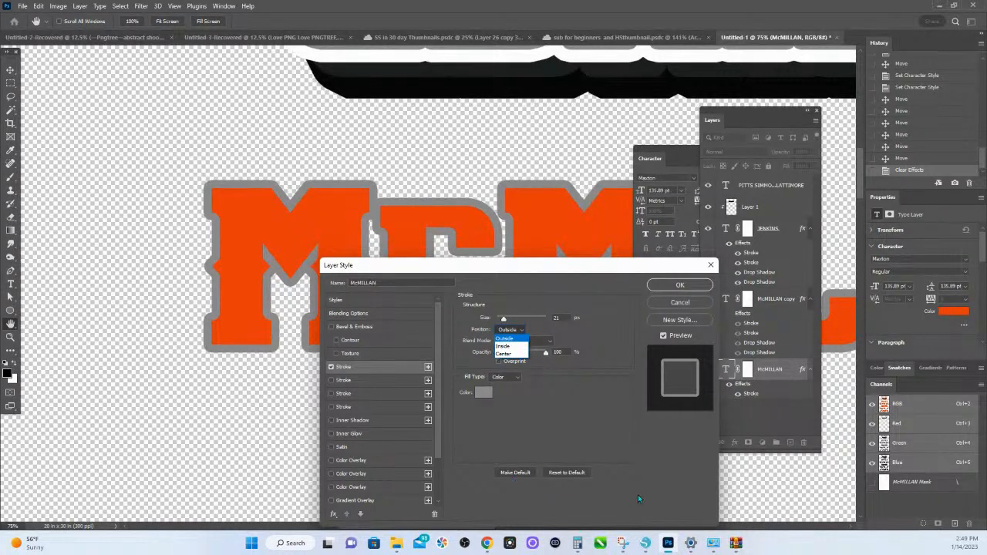
- Switch to Silhouette Studio and duplicate the separate plain orange name lettering so two copies are stacked vertically
click(644, 543)
click(517, 221)
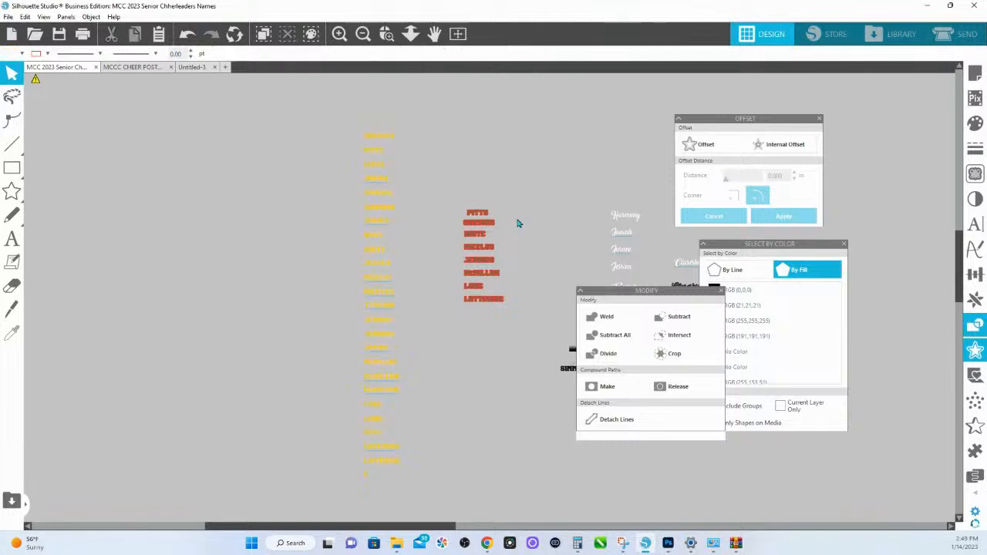
key(space)
drag(515, 351, 293, 289)
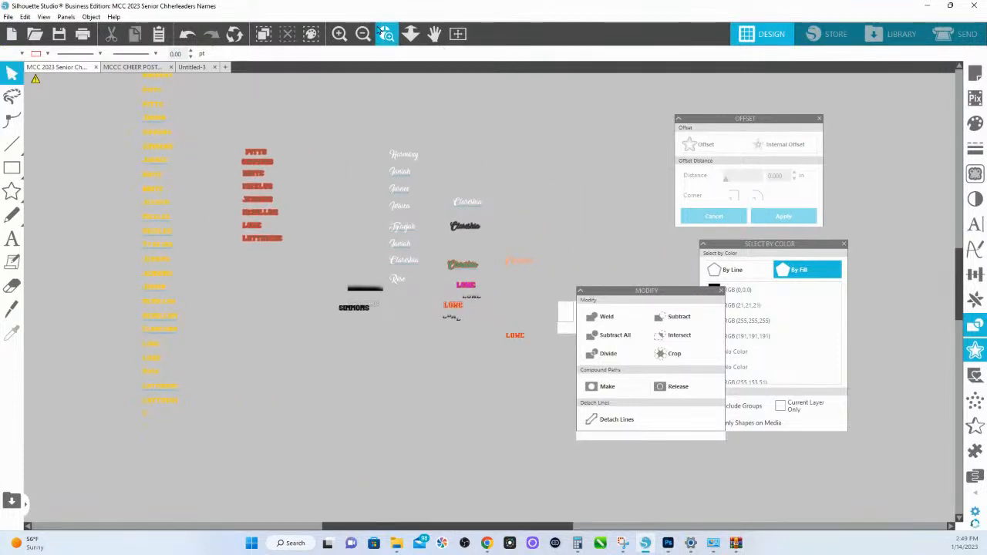
scroll(532, 354, up, 4)
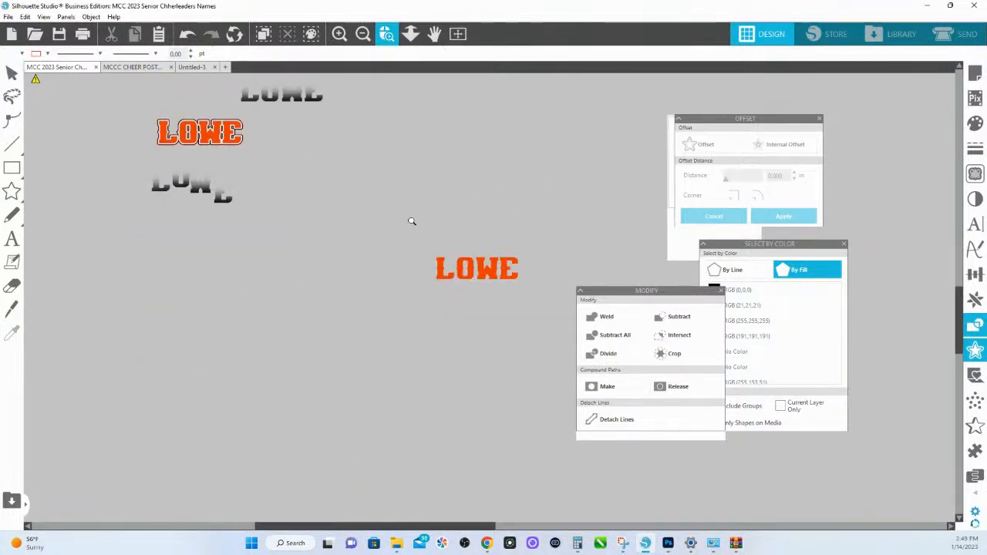
scroll(505, 262, up, 3)
click(530, 218)
drag(529, 218, 533, 86)
drag(502, 166, 497, 192)
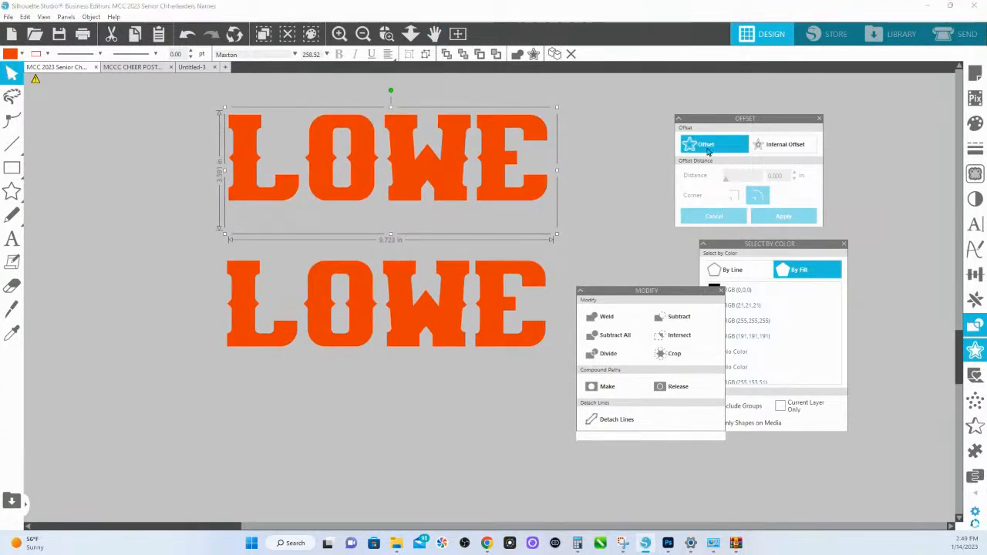
- Offset the upper orange lettering by 0.125 in with sharp corners and fill the offset teal, keeping it behind the letters
click(699, 144)
click(734, 198)
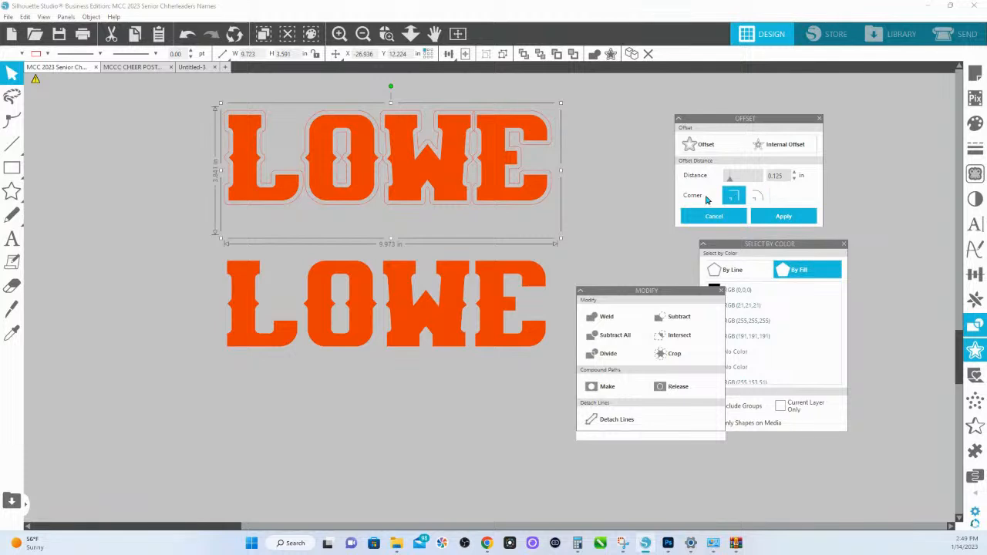
drag(544, 177, 677, 204)
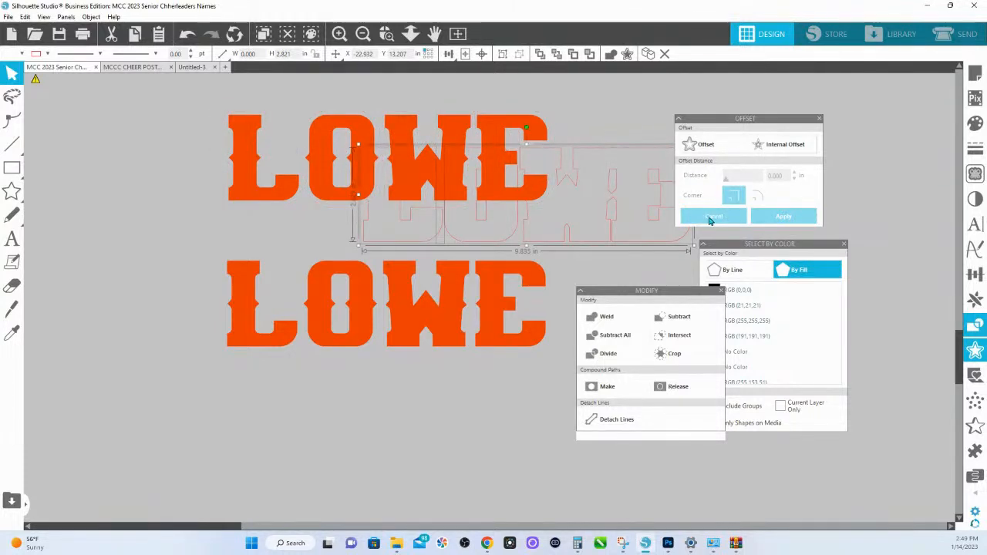
click(189, 36)
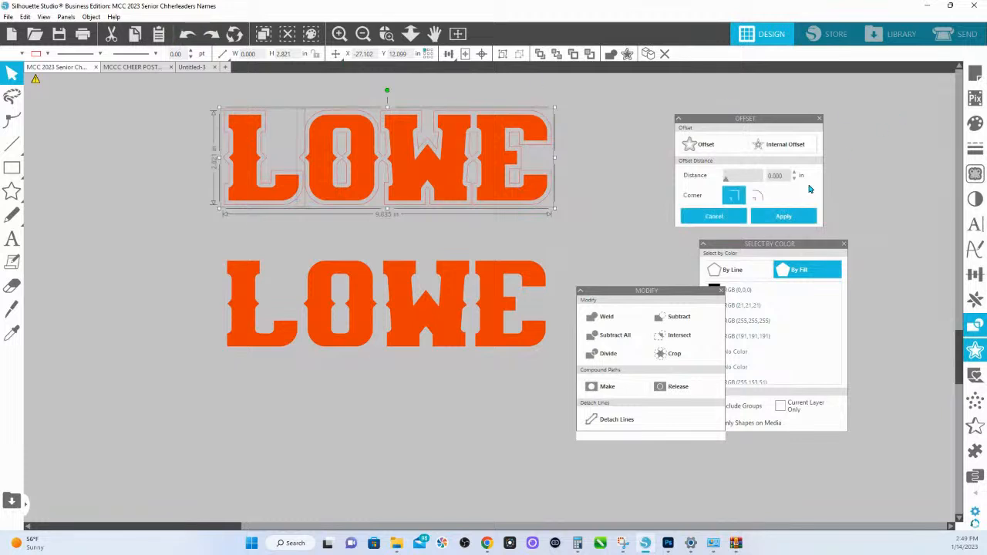
click(975, 123)
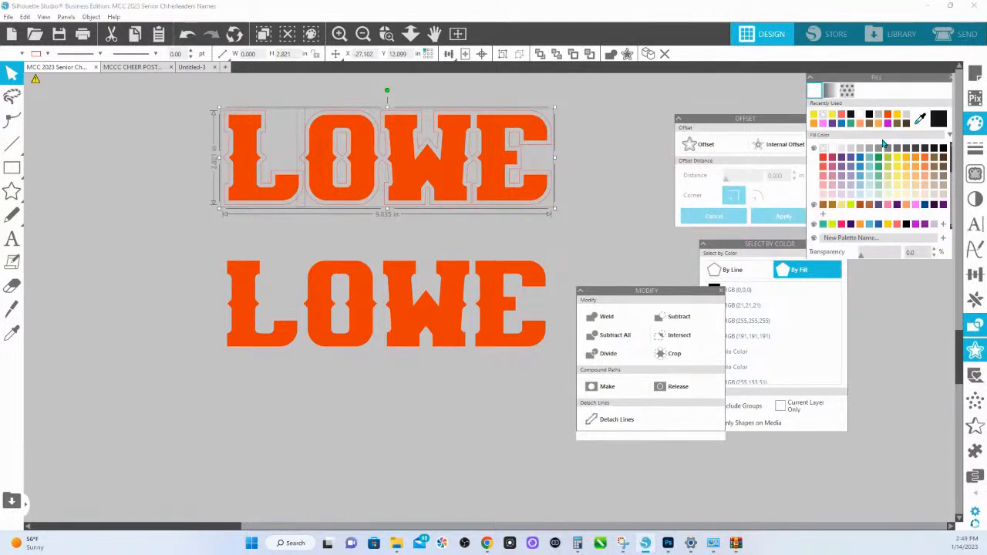
click(870, 157)
- Offset the lower orange lettering by 0.125 in with rounded corners and fill the offset green
click(487, 285)
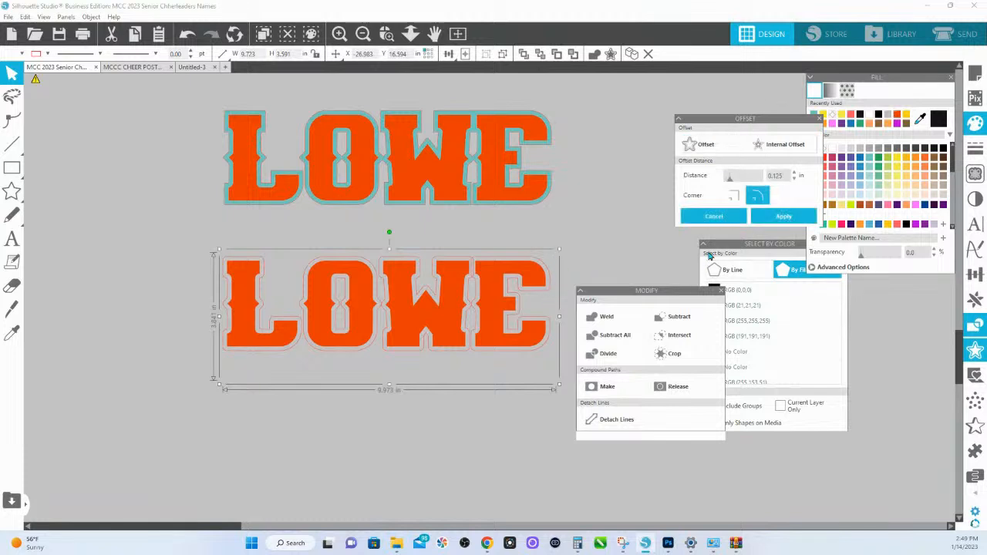
click(784, 216)
click(879, 158)
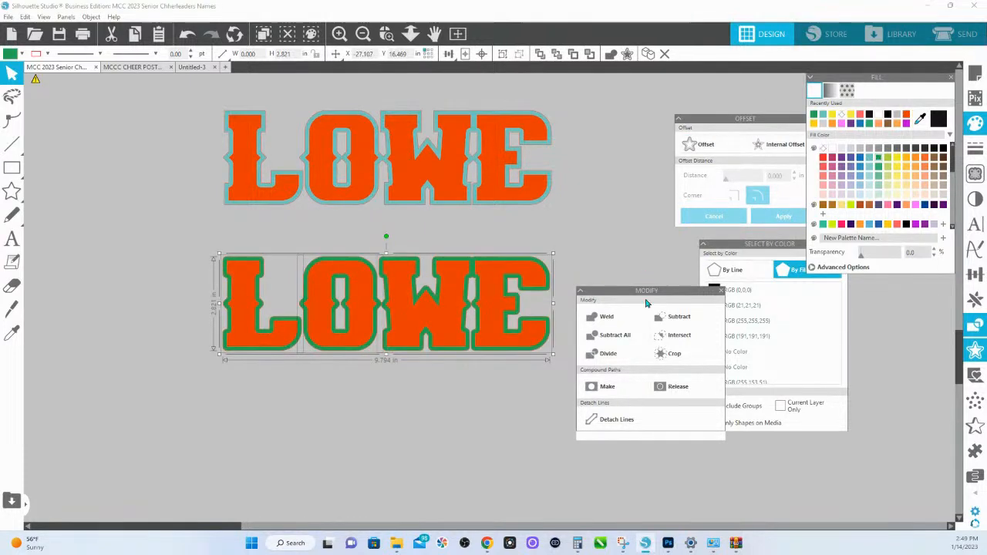
- Compare the corners of the teal sharp offset with those of the green rounded offset up close
click(384, 42)
drag(458, 159, 661, 357)
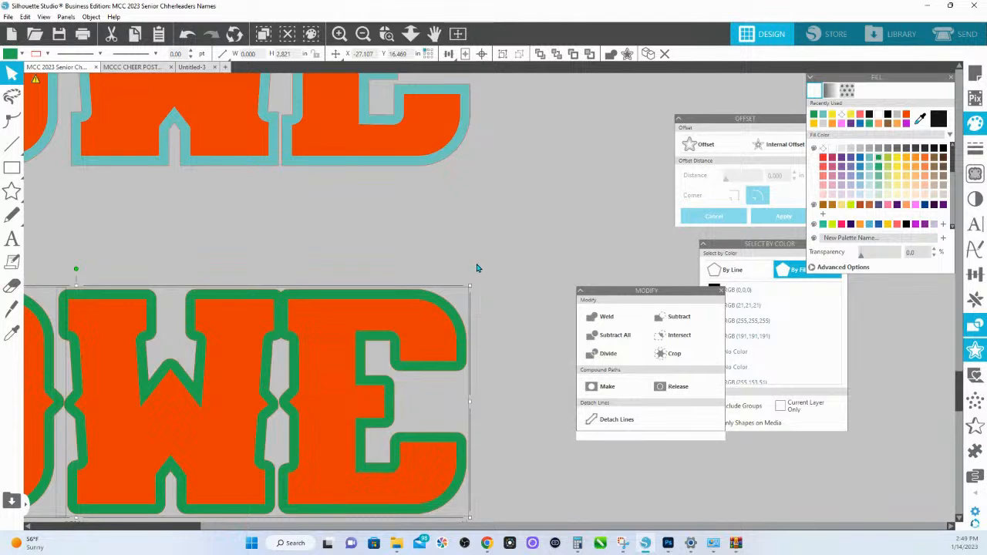
scroll(476, 270, down, 3)
scroll(474, 269, up, 6)
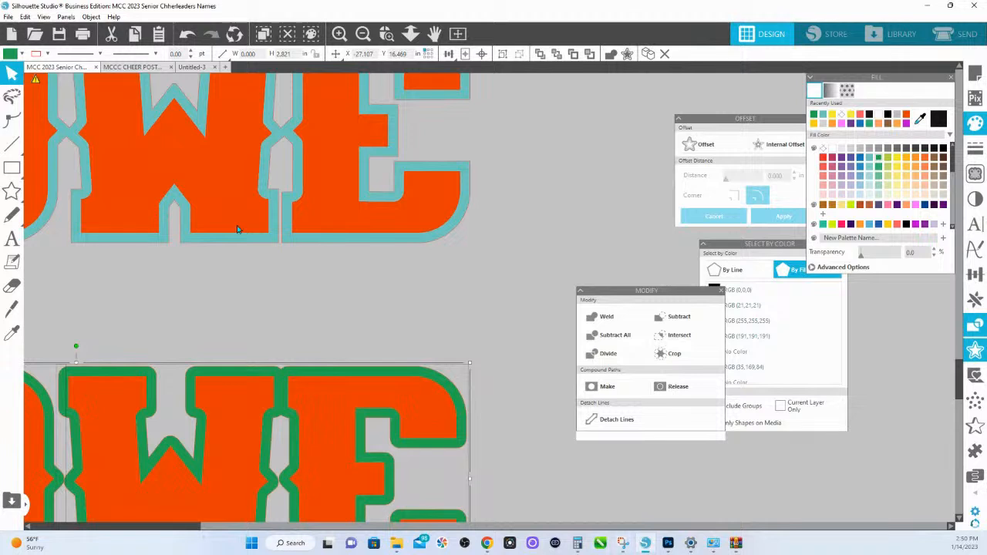
click(458, 166)
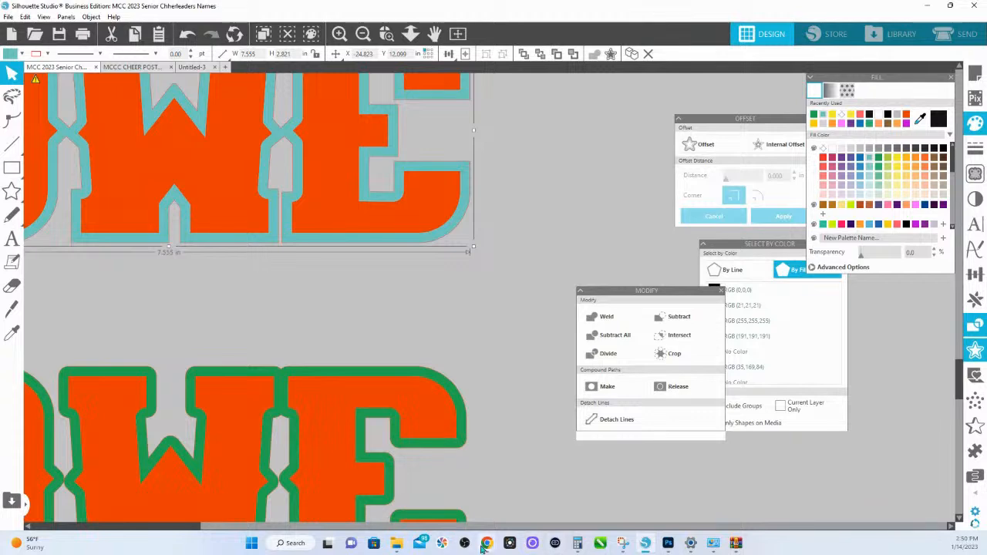
- Switch back to Photoshop and try a second, narrowed outside stroke in near-white #fdfafd on the second name design's text
click(668, 545)
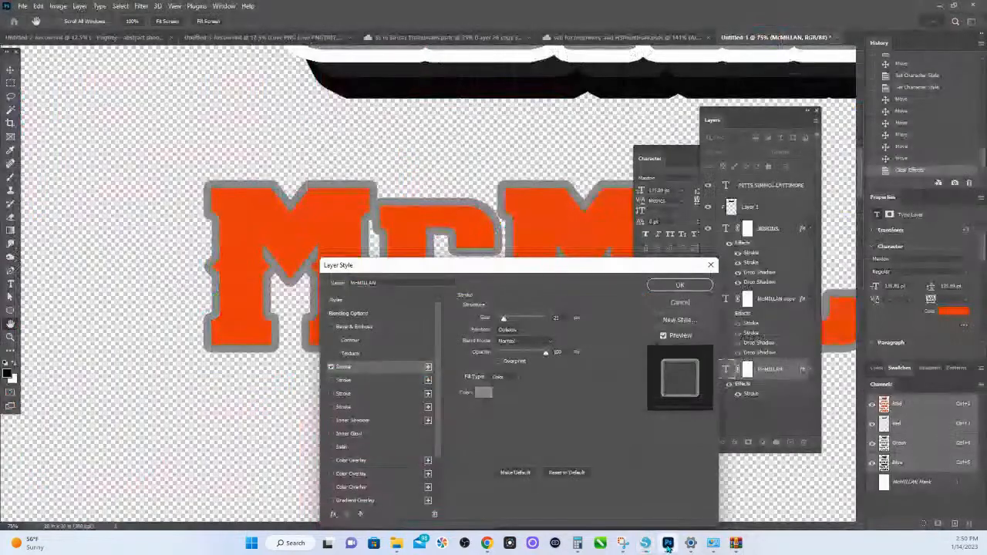
click(345, 383)
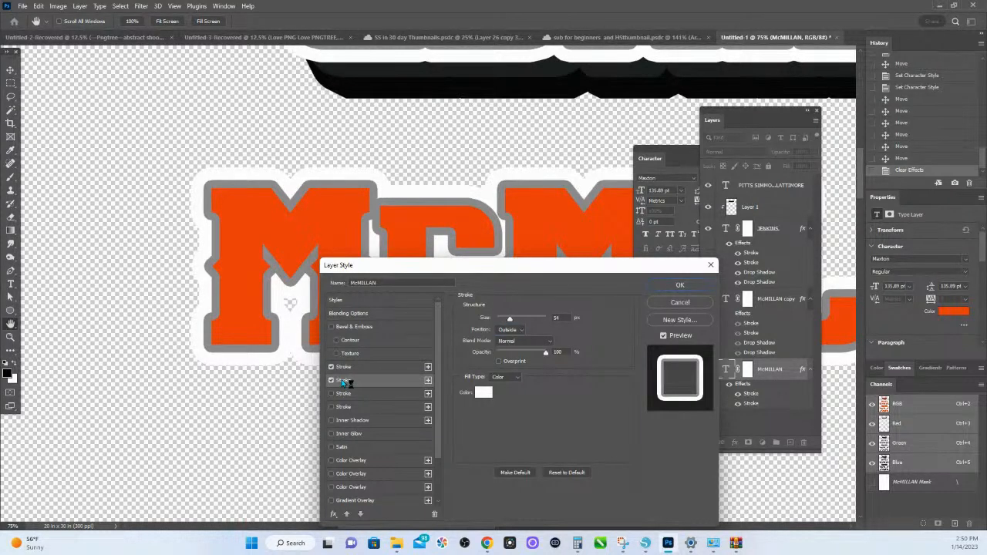
drag(510, 317, 508, 320)
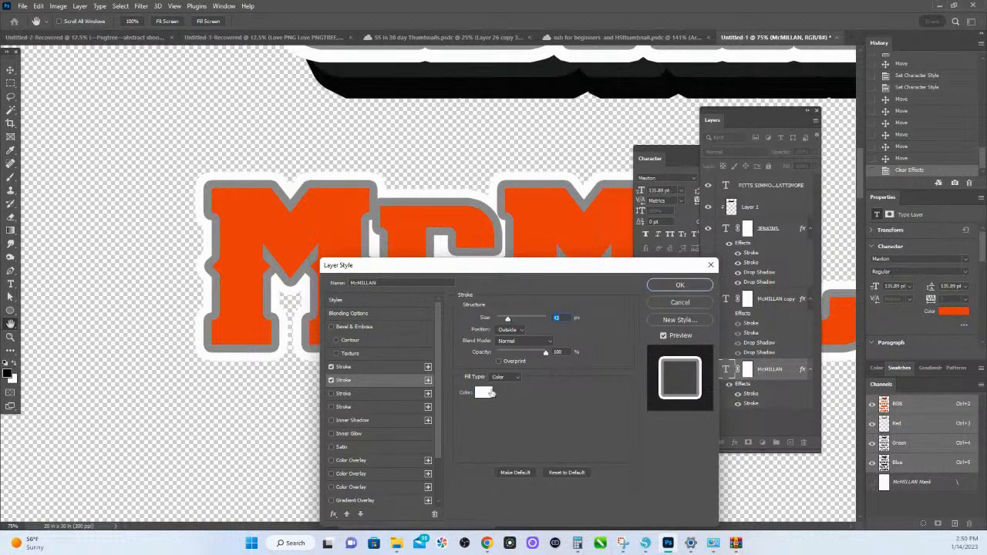
click(486, 393)
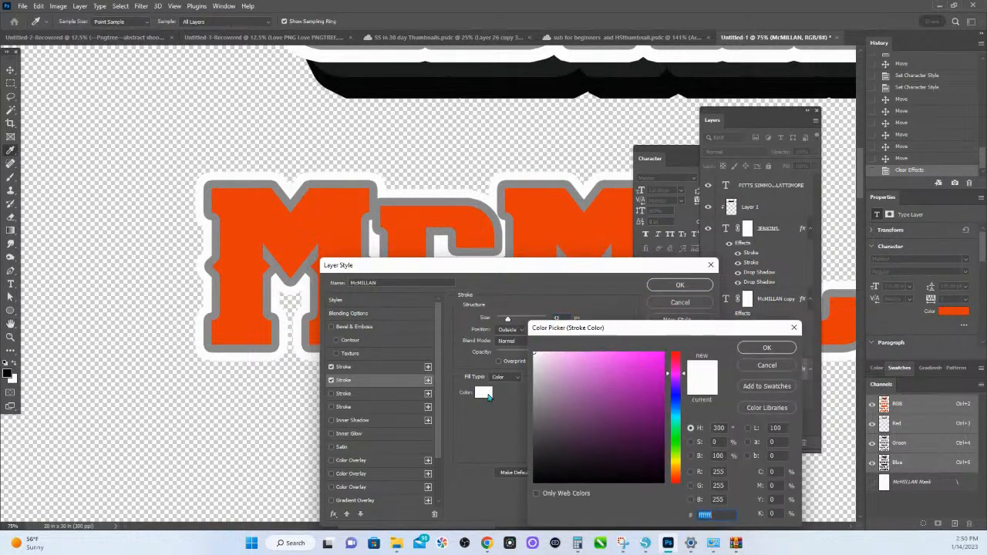
click(573, 369)
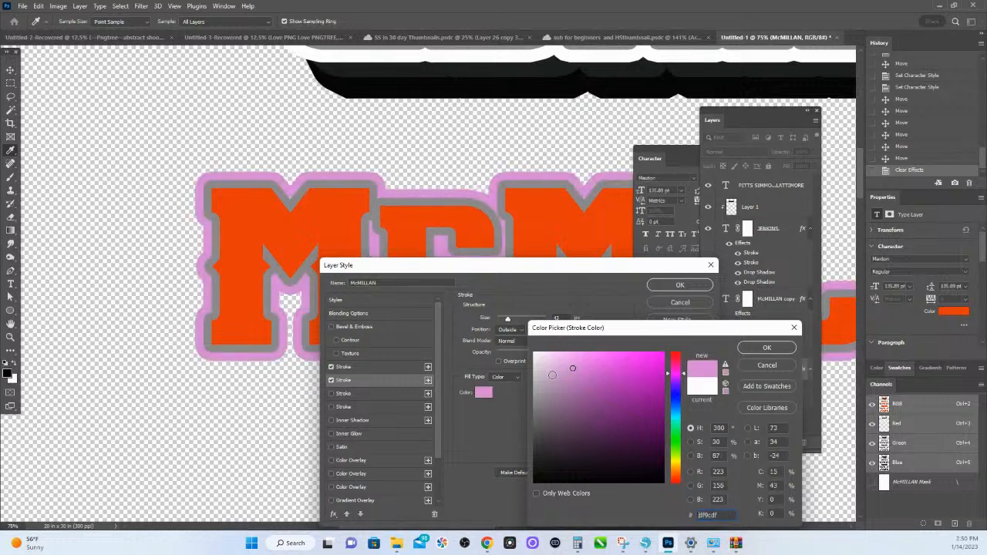
click(538, 357)
click(535, 354)
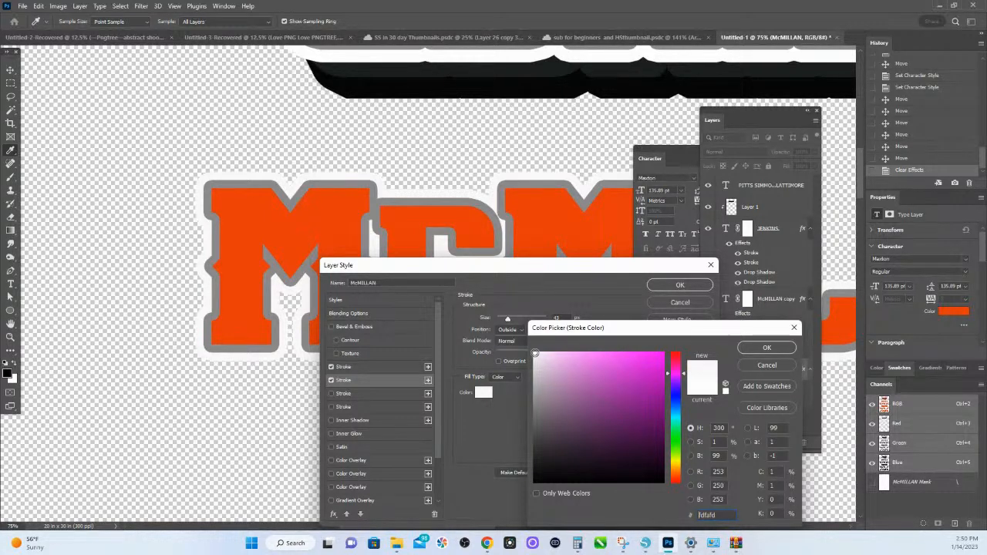
click(774, 348)
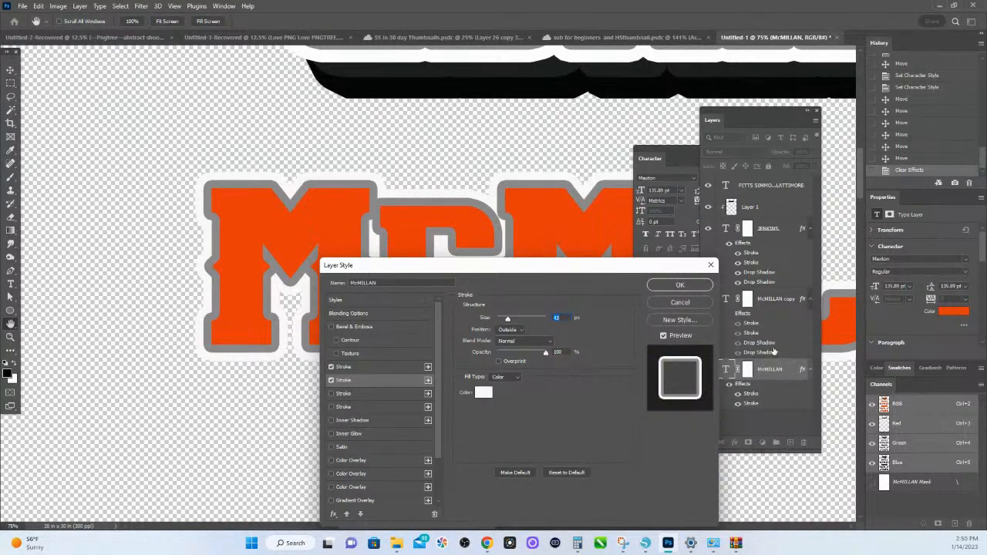
- Try a third, widened outside stroke in dark gray #565b60 around the lettering, then discard the layer style changes
click(342, 397)
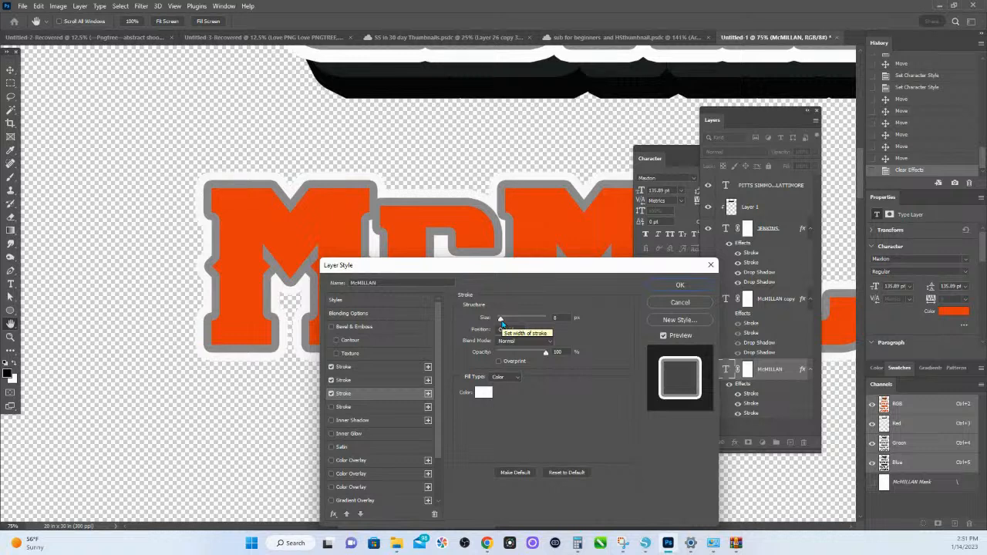
click(483, 395)
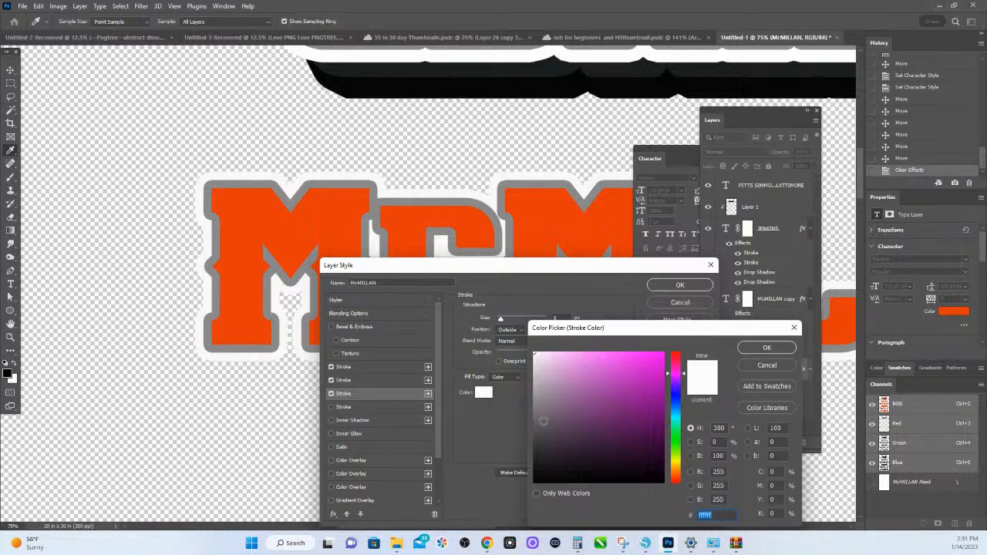
drag(538, 417, 541, 441)
click(541, 425)
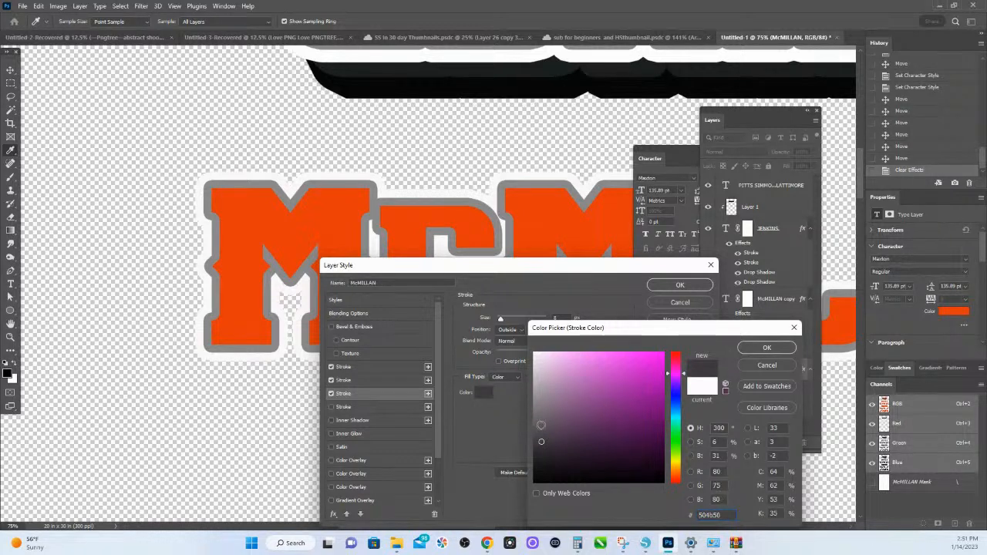
click(672, 407)
click(546, 433)
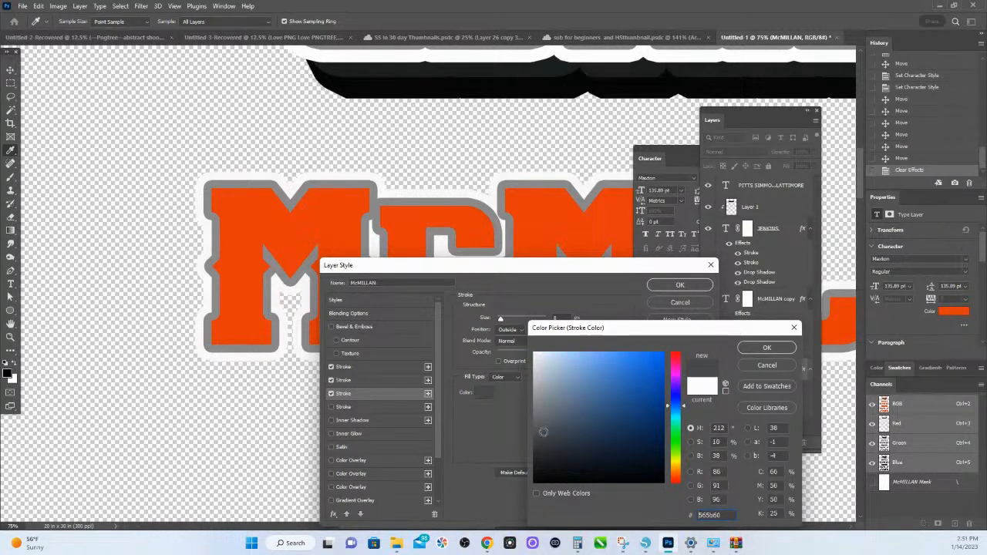
click(767, 347)
mouse_move(501, 320)
mouse_down()
mouse_move(521, 318)
mouse_move(512, 322)
mouse_up()
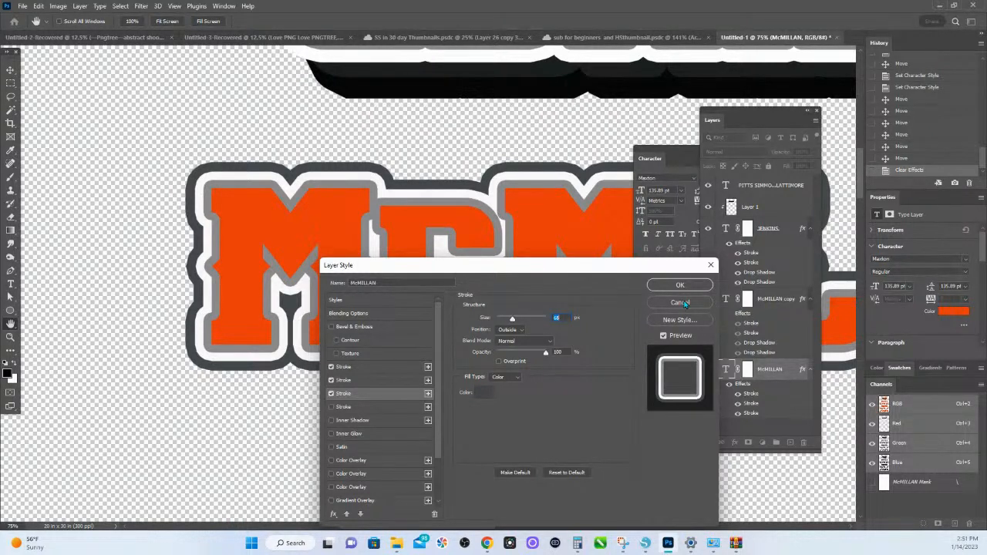
click(685, 304)
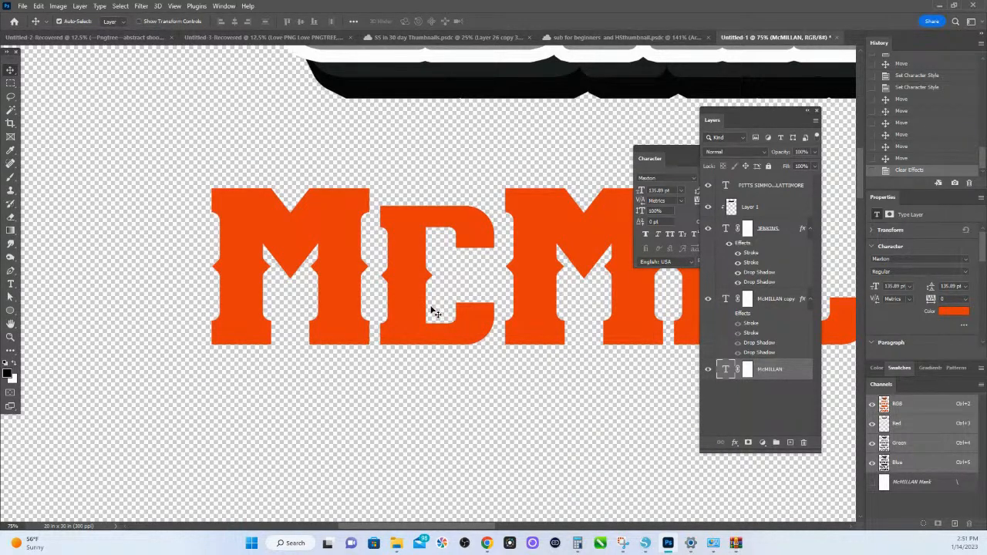
- Apply a 21 px gray stroke, a wider white stroke and one drop shadow to the second name design's original text layer
double_click(758, 375)
click(795, 379)
double_click(795, 379)
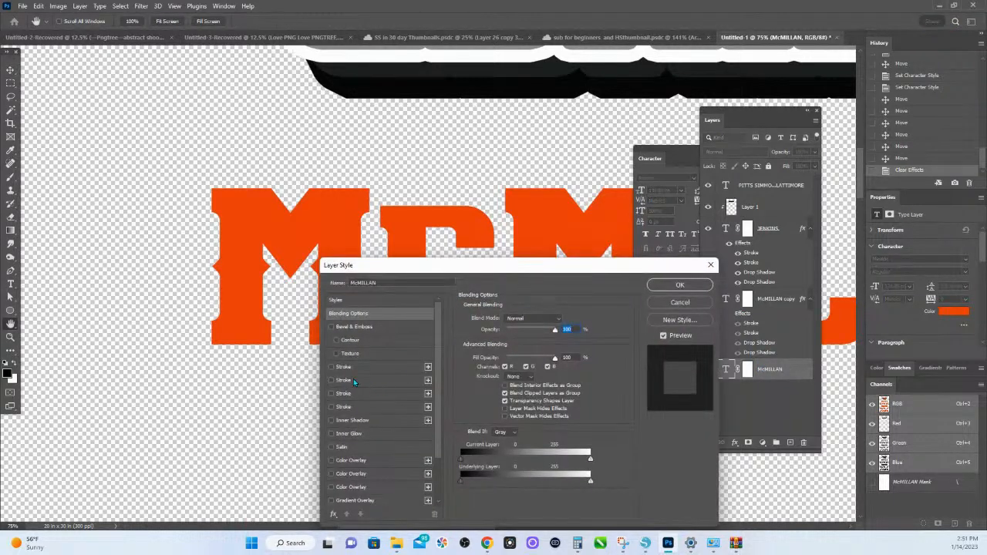
click(331, 368)
click(332, 381)
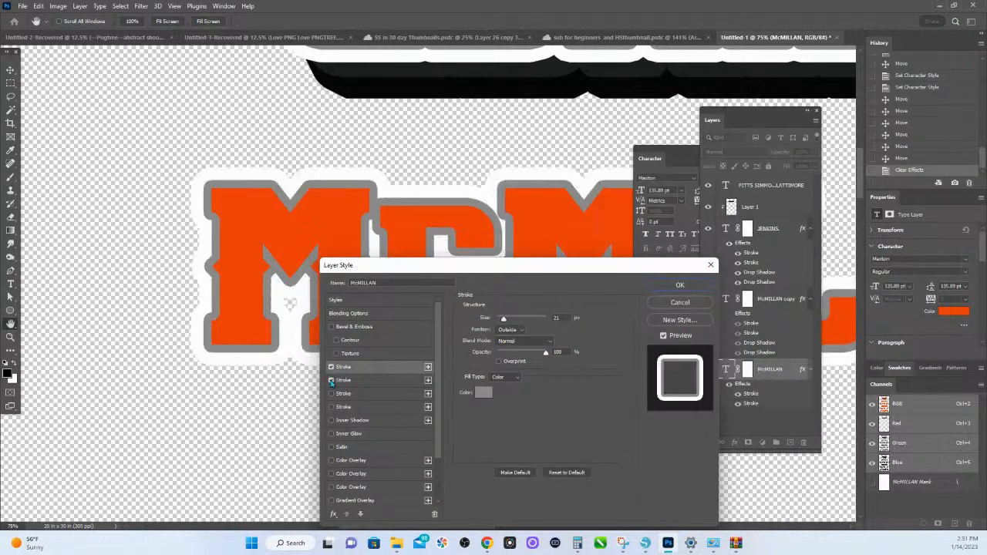
scroll(333, 384, down, 2)
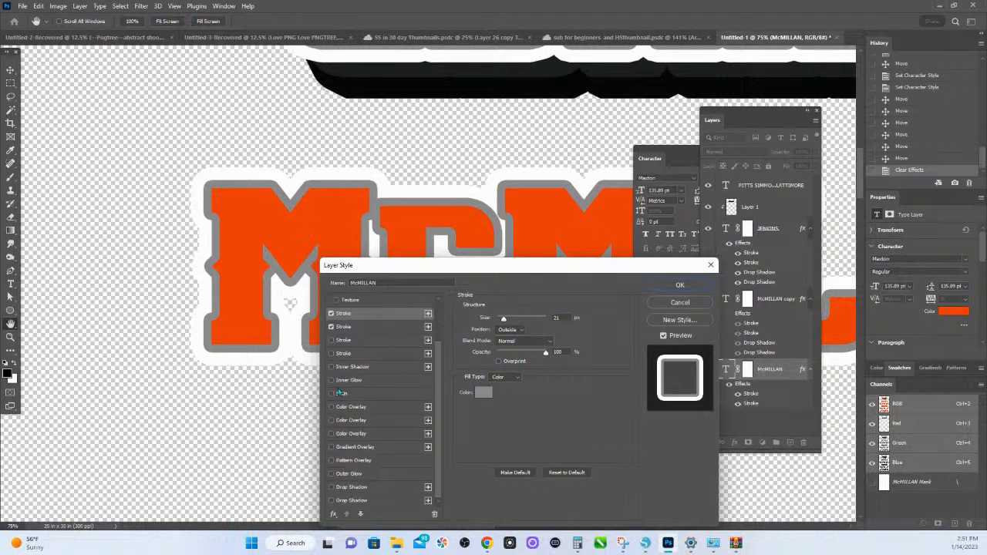
click(332, 487)
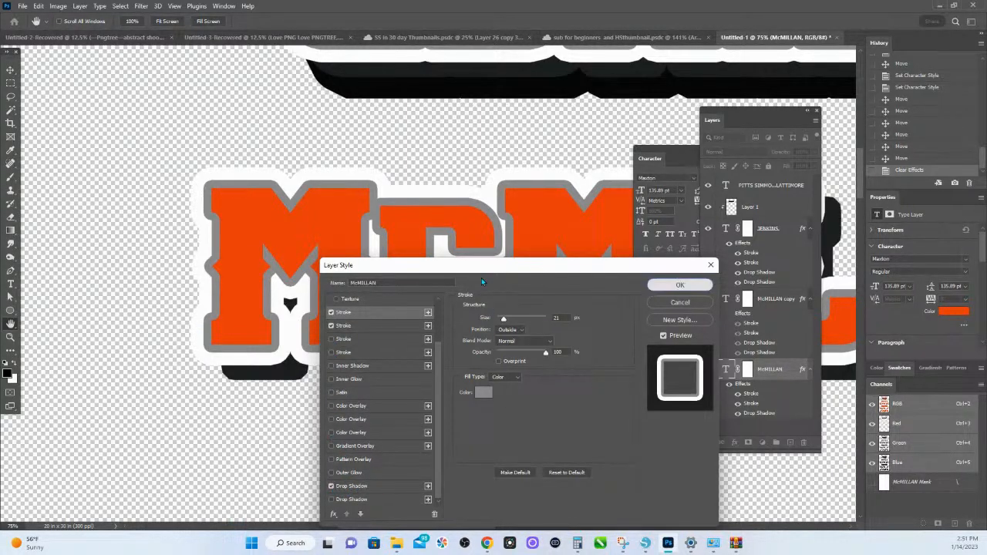
click(680, 285)
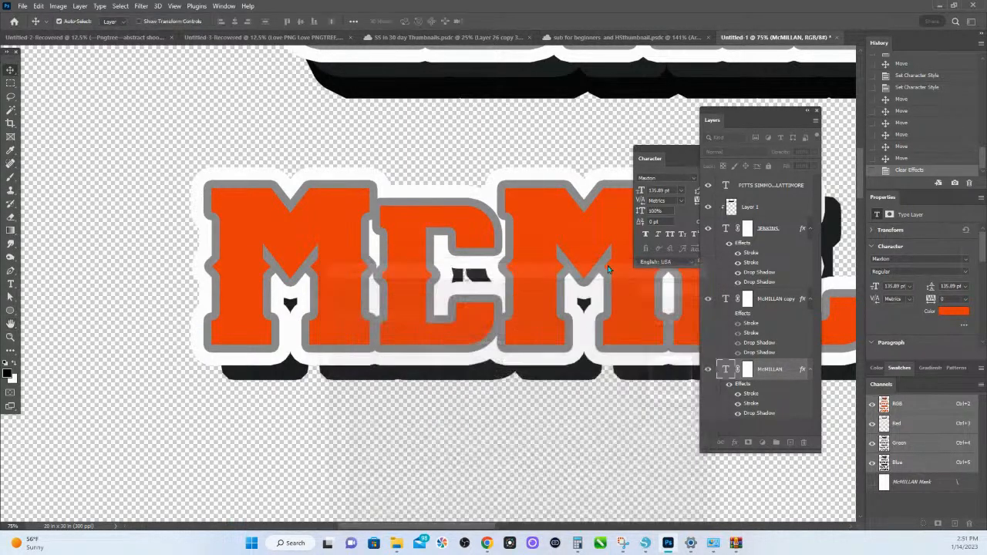
- Reopen the layer style of the second name design's text layer and reposition its first drop shadow to 124° and 47 px distance
double_click(785, 376)
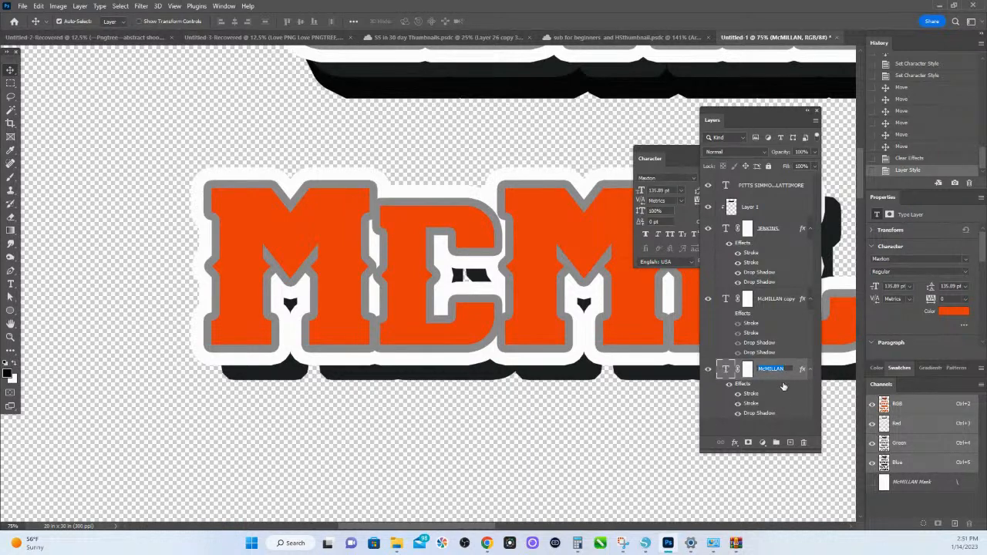
click(776, 380)
double_click(743, 392)
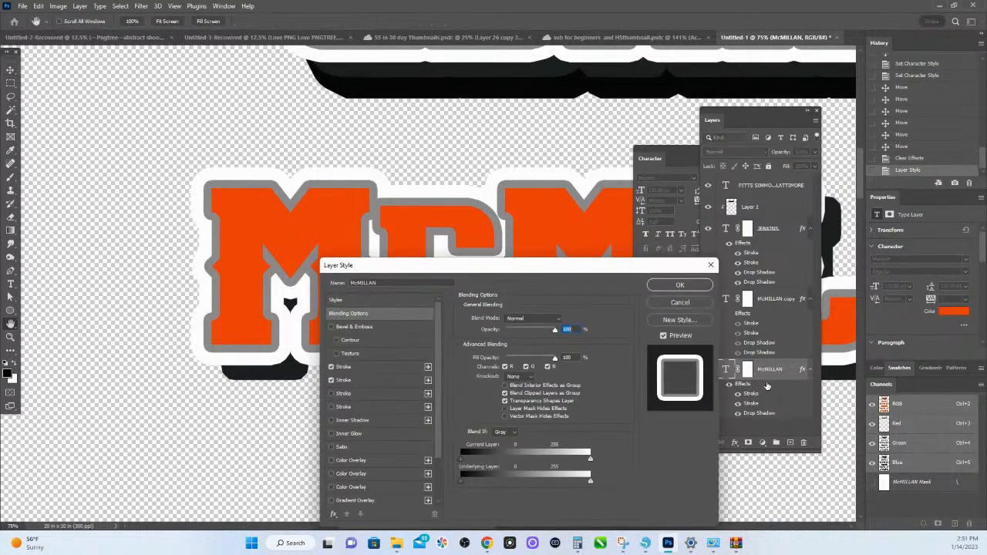
mouse_move(509, 266)
mouse_down()
mouse_move(226, 137)
mouse_move(240, 99)
mouse_move(214, 80)
mouse_up()
scroll(78, 254, down, 3)
click(54, 292)
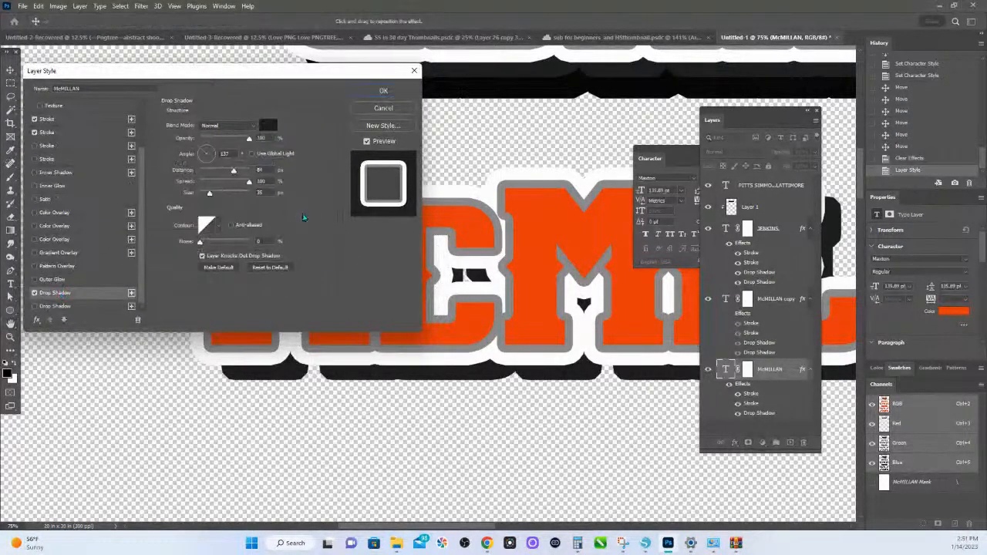
drag(198, 151, 188, 147)
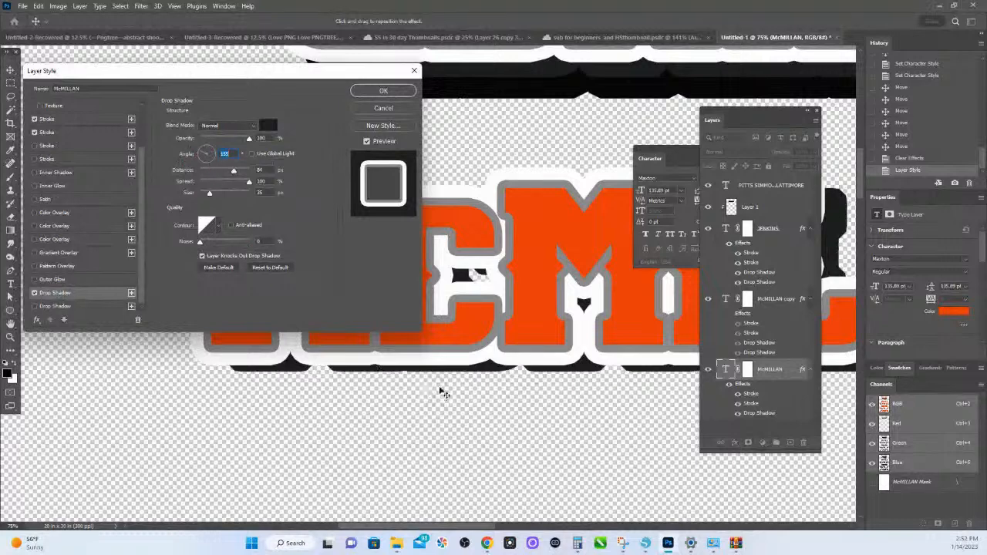
drag(442, 392, 468, 379)
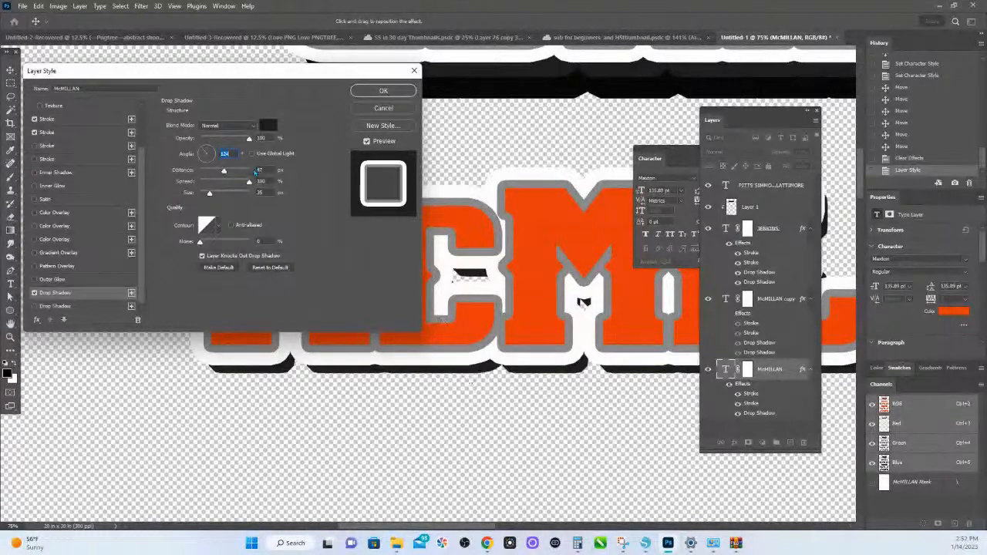
- Add a second, black drop shadow at 135° with 67 px distance, 100% spread and 46 px size, and apply the layer style
click(54, 308)
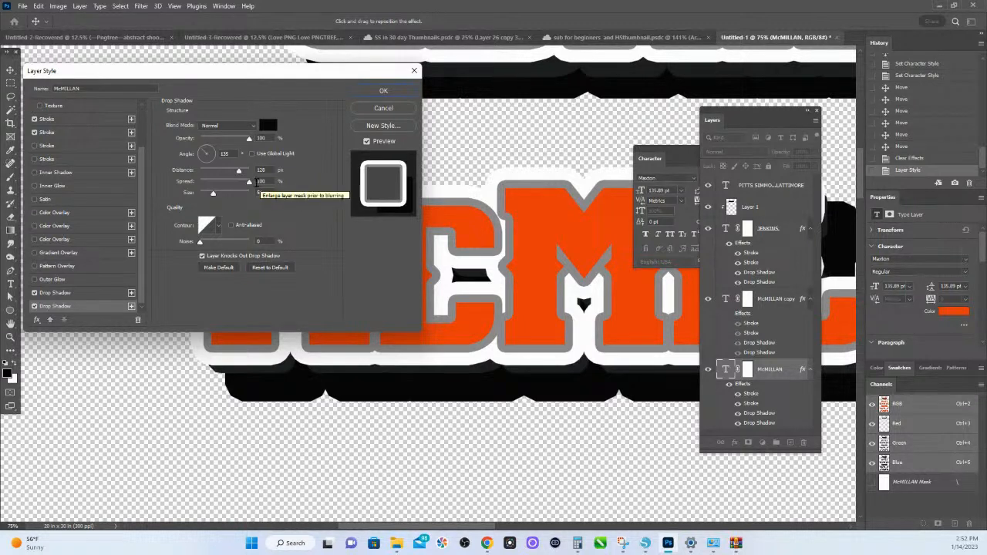
drag(246, 189, 216, 189)
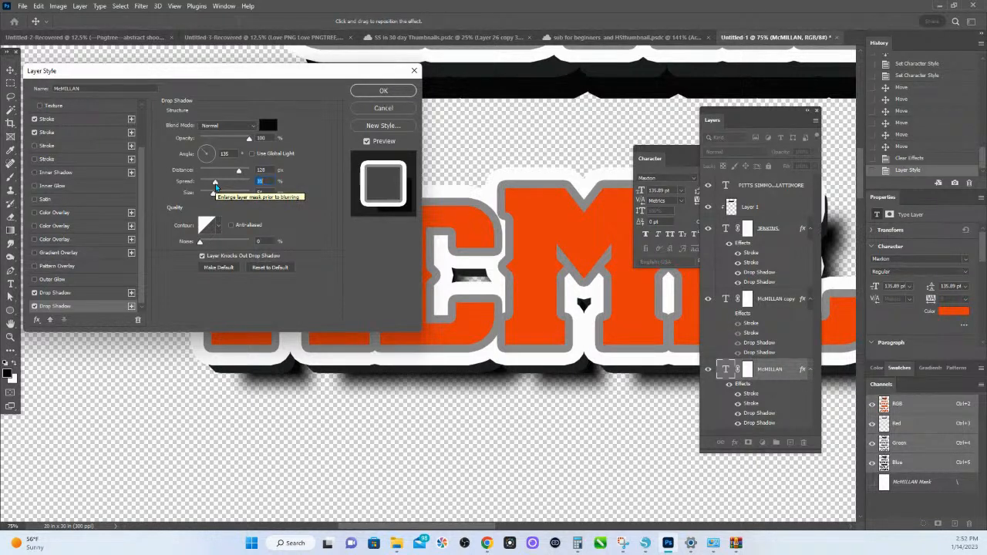
mouse_move(215, 186)
mouse_down()
mouse_move(257, 190)
mouse_move(211, 195)
mouse_up()
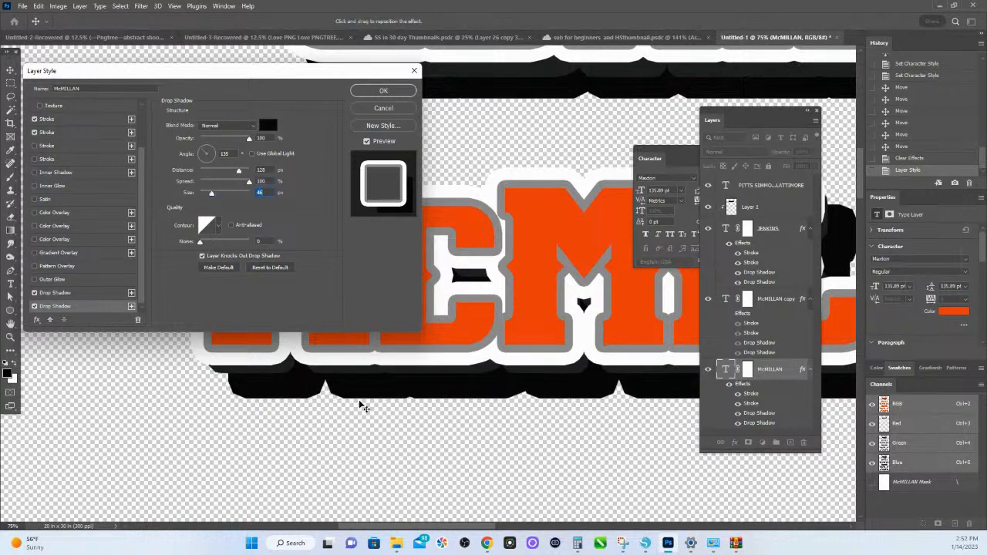
drag(362, 406, 345, 382)
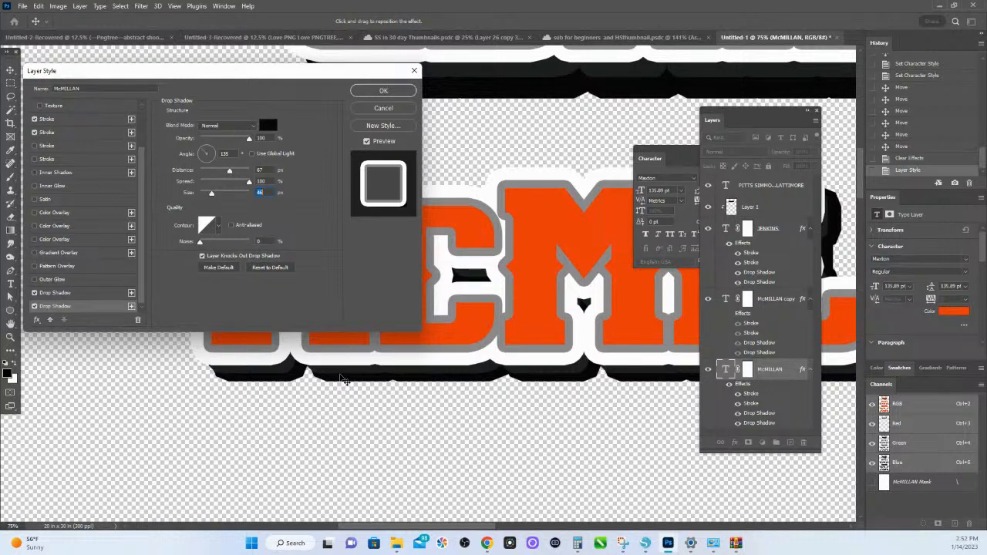
click(389, 91)
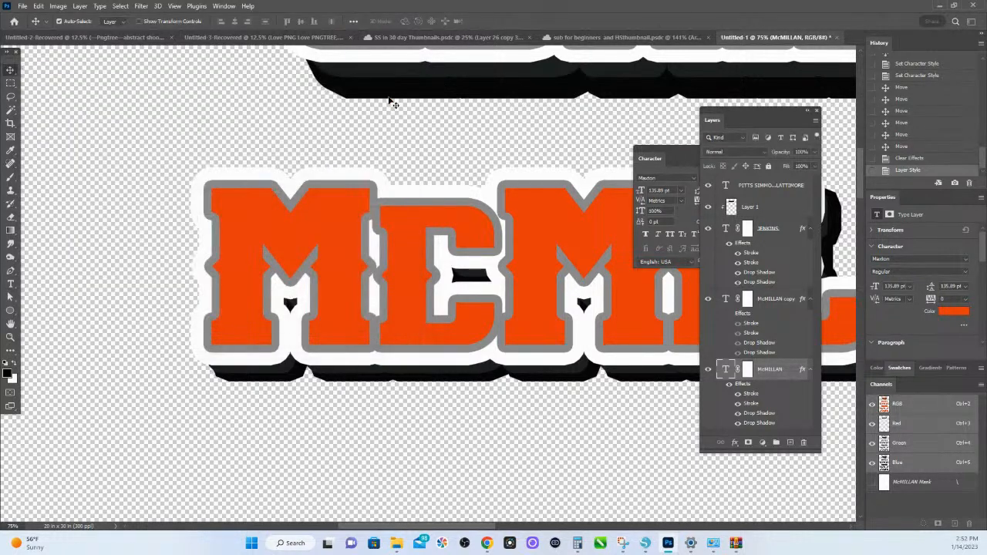
- Zoom the document to 45% and move the floating Layers and Character panels clear of the second name design
click(12, 526)
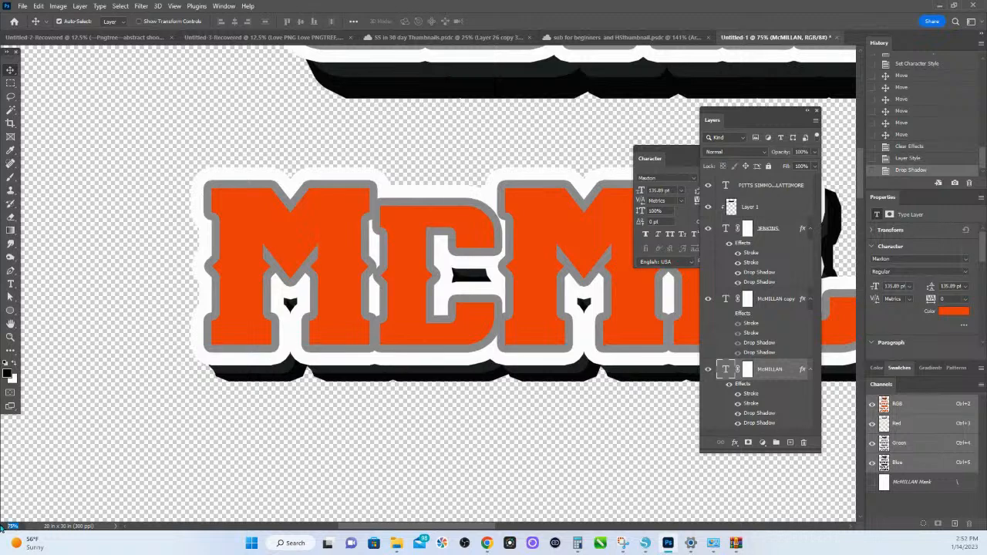
text(45)
key(Return)
drag(479, 376, 207, 350)
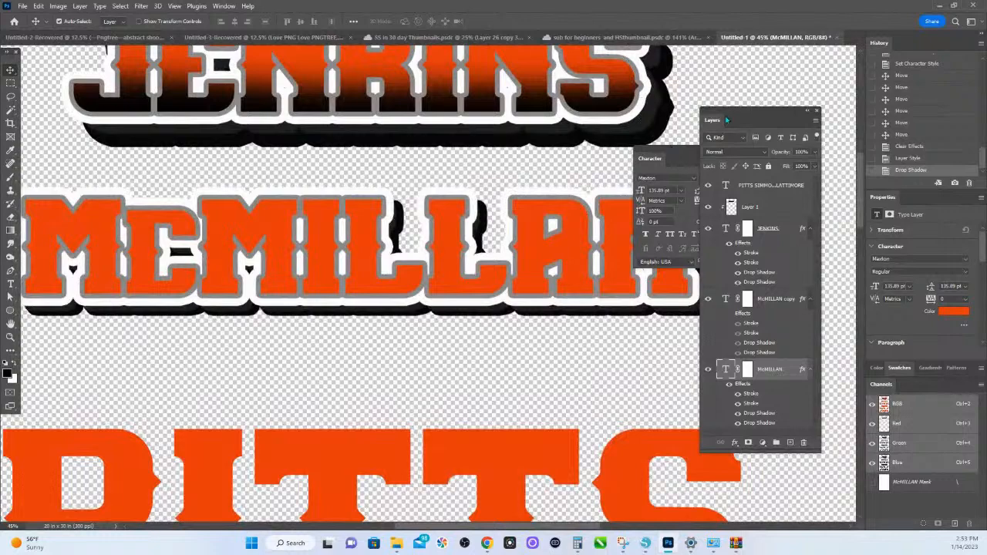
drag(727, 118, 786, 97)
drag(709, 152, 911, 158)
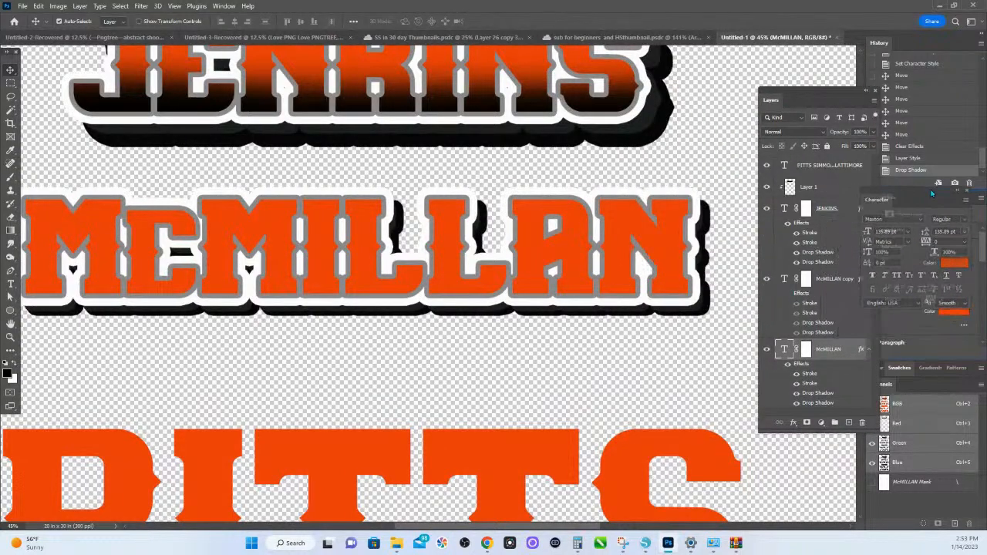
- Reposition the second name design's second drop shadow to an angle of 118° and a distance of 77 px
double_click(835, 362)
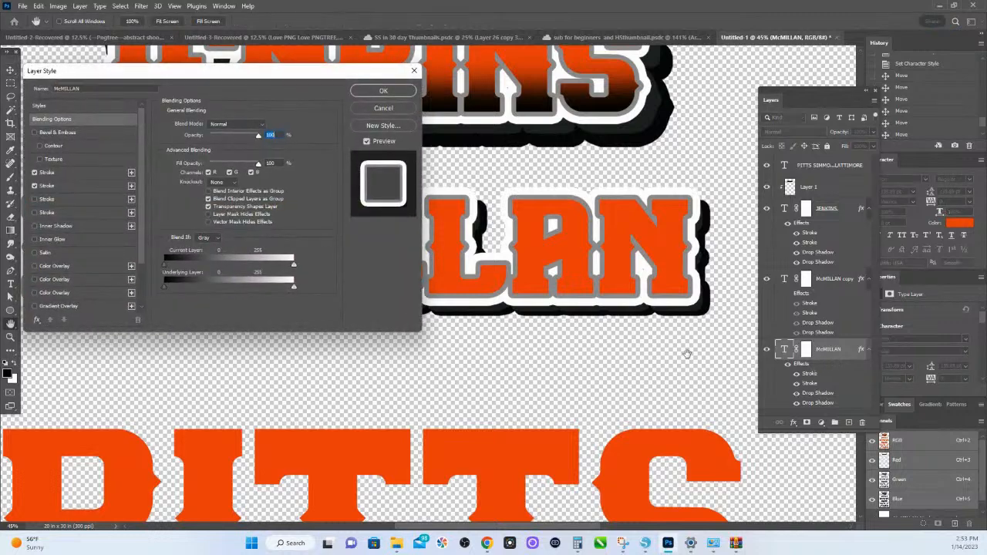
drag(162, 66, 809, 39)
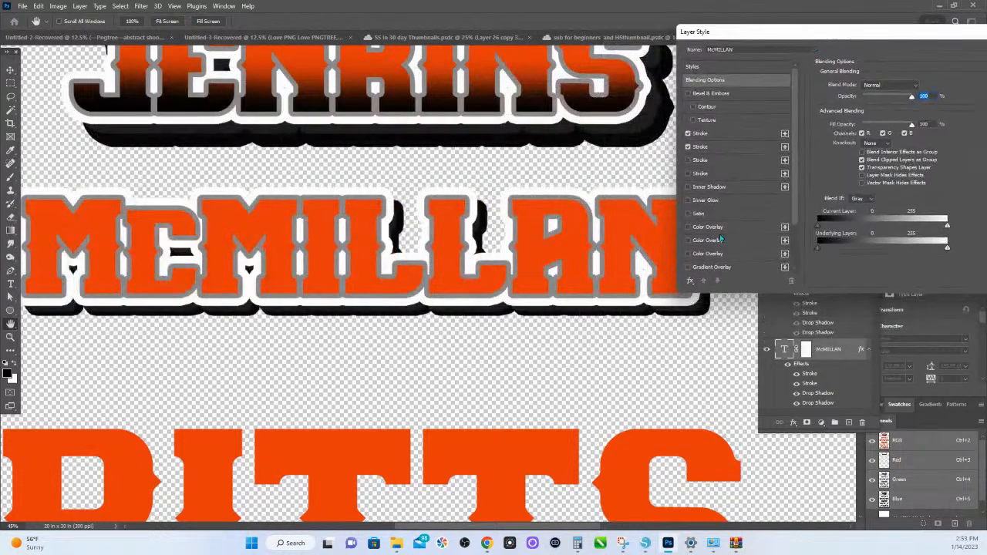
scroll(713, 240, down, 1)
scroll(712, 239, down, 1)
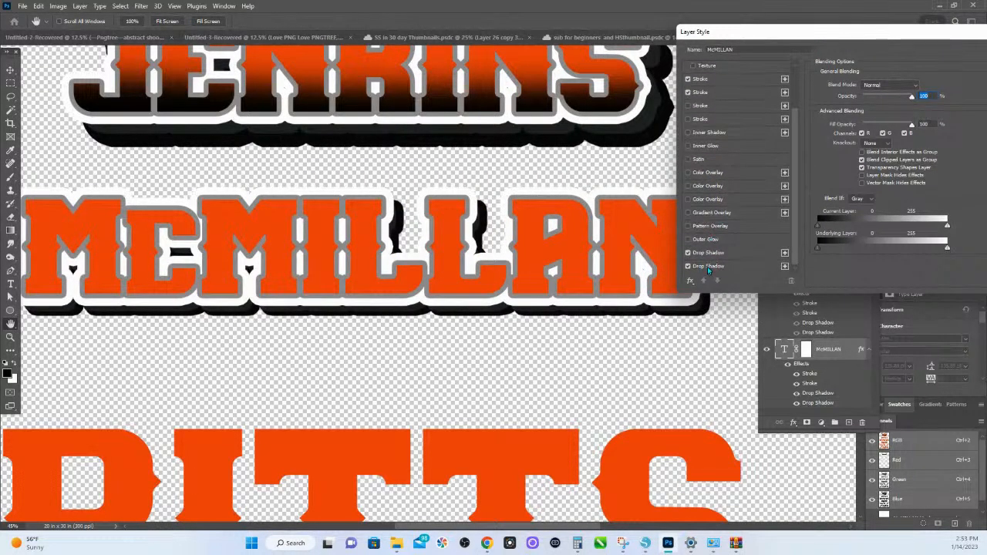
click(708, 266)
drag(697, 322, 701, 325)
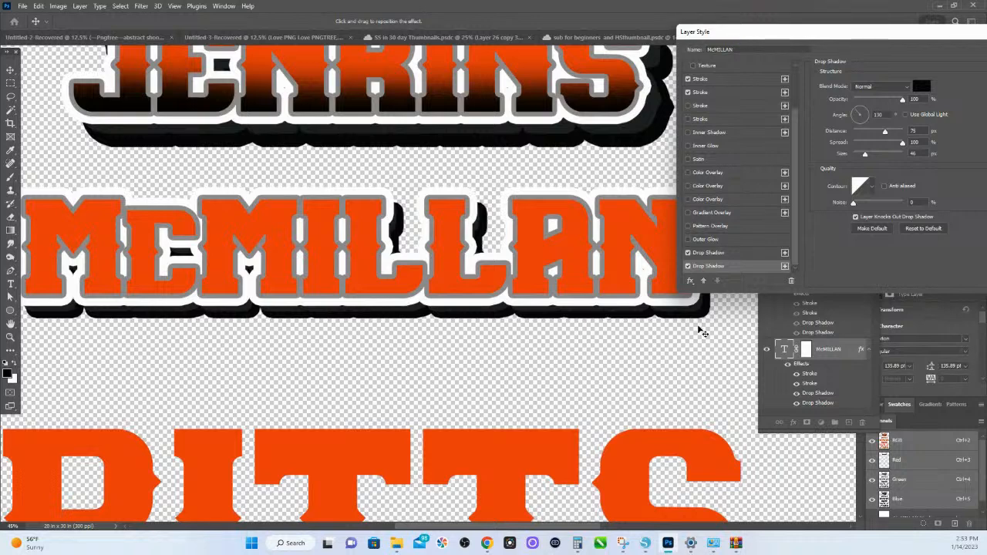
drag(703, 329, 702, 324)
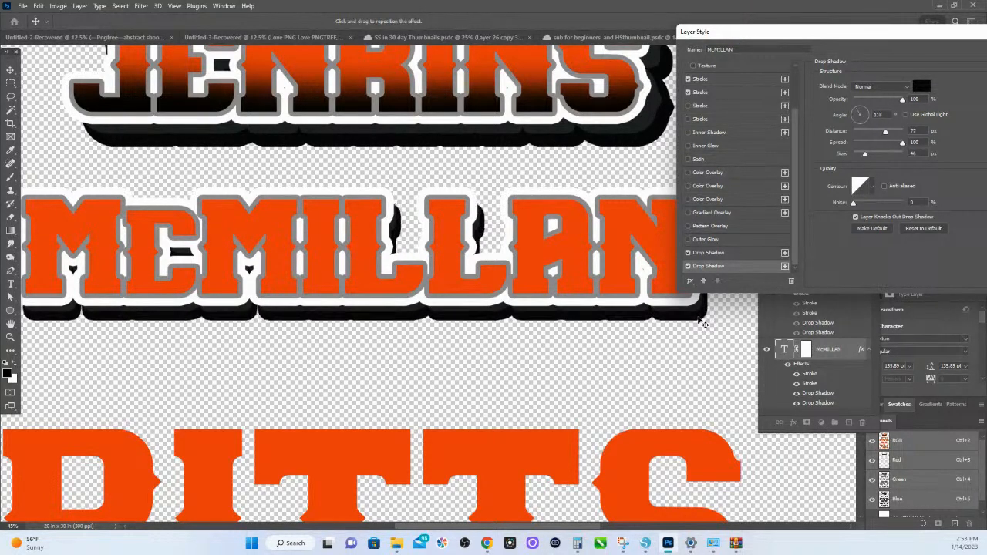
drag(846, 35, 625, 57)
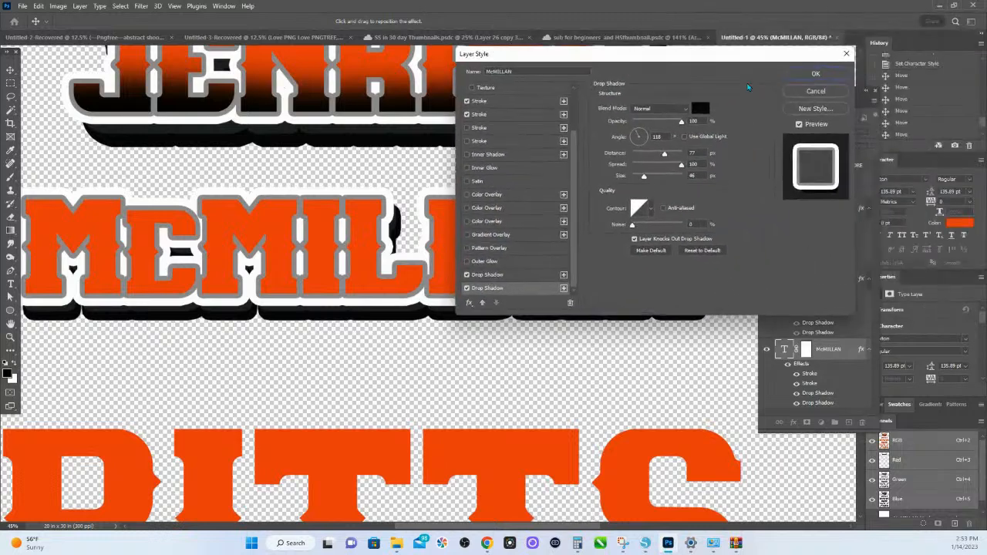
click(813, 75)
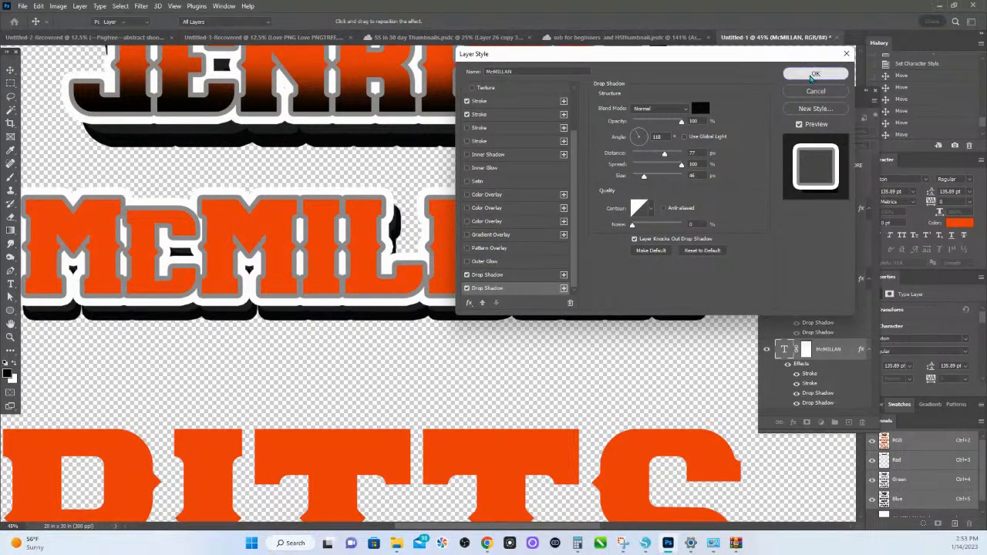
- Hide and show the second drop shadow of the second name design to compare the lettering with and without it
drag(629, 320, 631, 323)
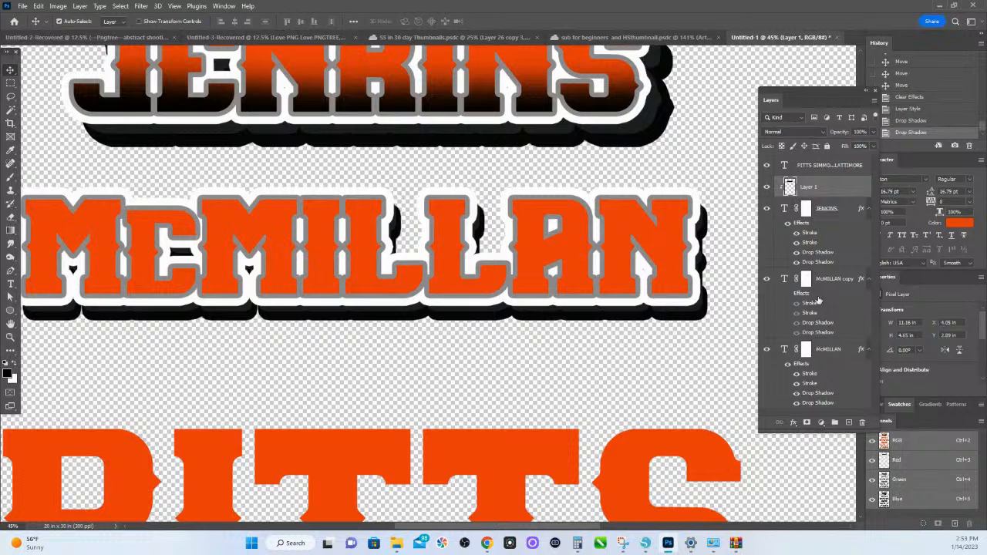
click(823, 404)
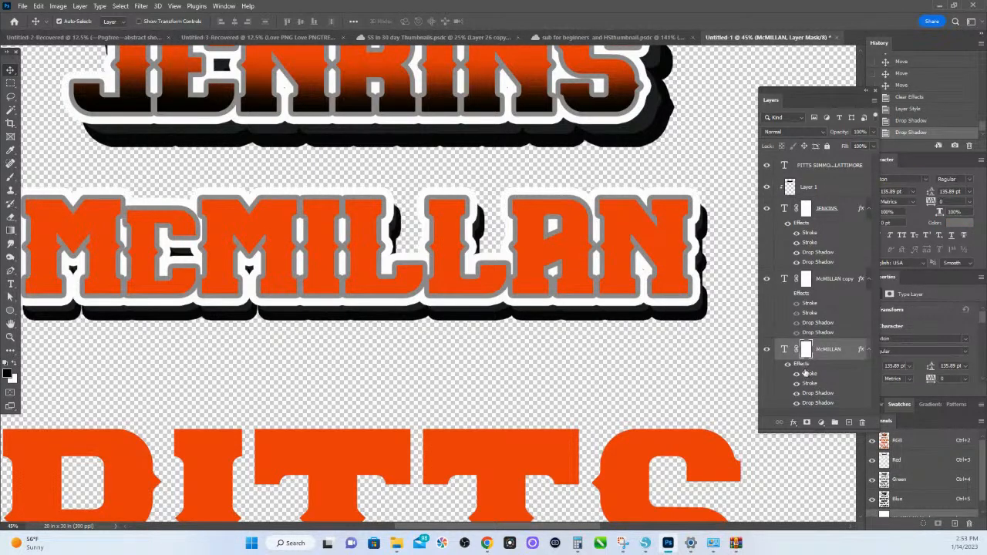
click(798, 404)
click(797, 404)
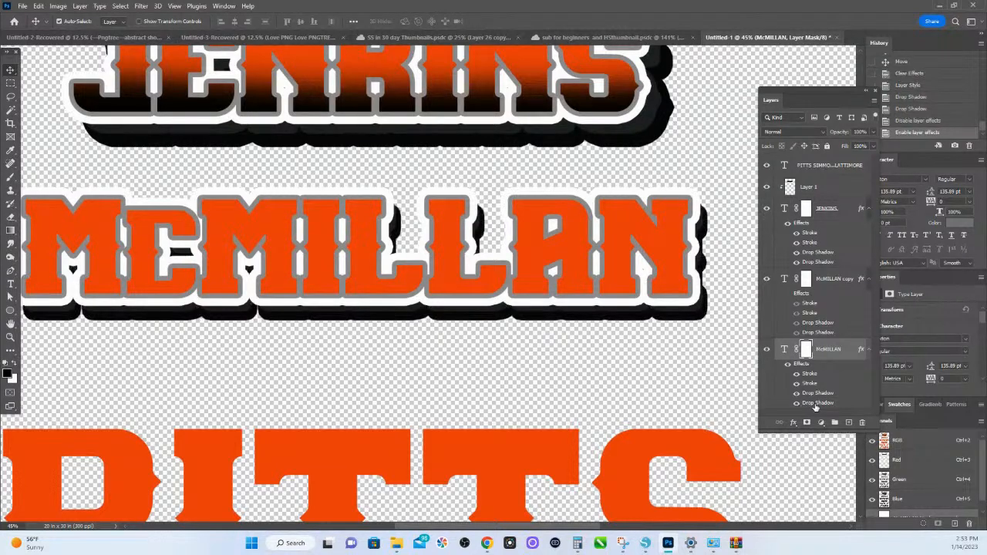
double_click(816, 406)
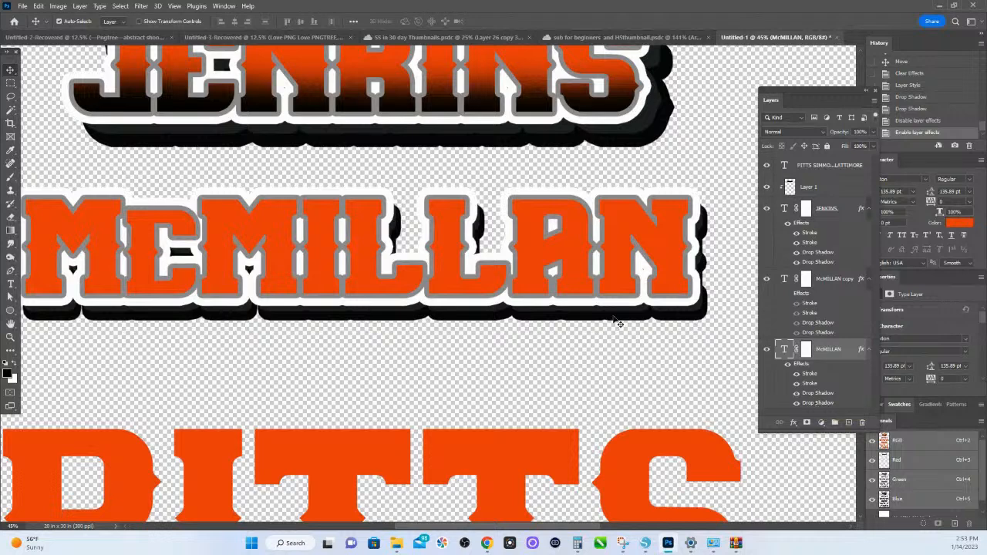
click(640, 322)
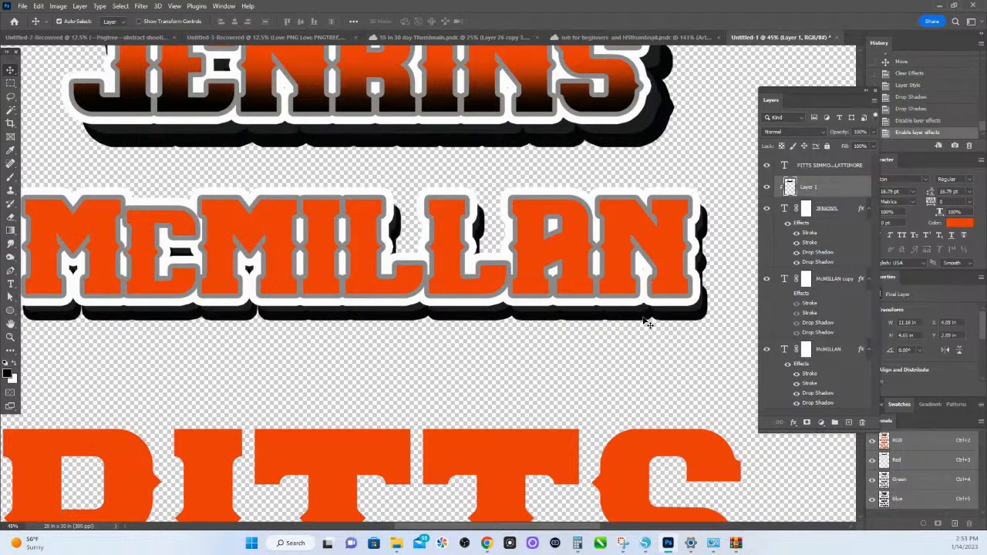
- Try the second drop shadow at 111° and 75 px distance, then discard the change
double_click(812, 404)
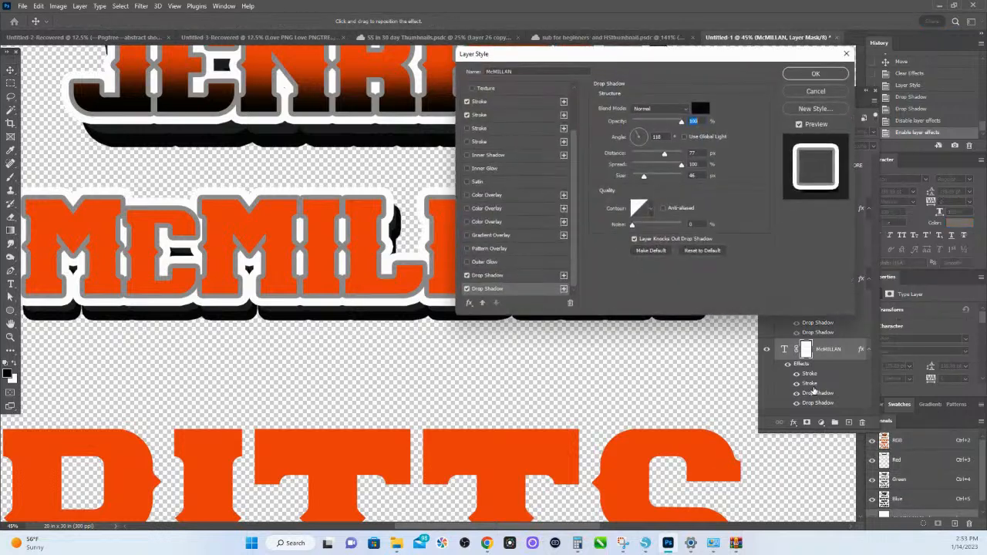
drag(423, 319, 421, 324)
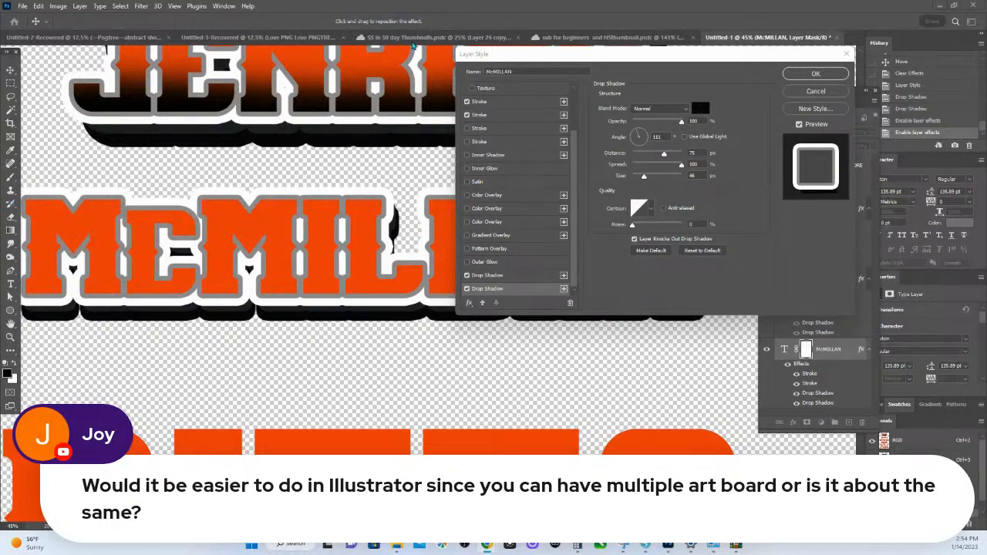
click(828, 93)
- Switch to the SS in 30 day Thumbnails document, try moving the portrait off the SSin 30 Days Day artboard, and undo the move
click(433, 37)
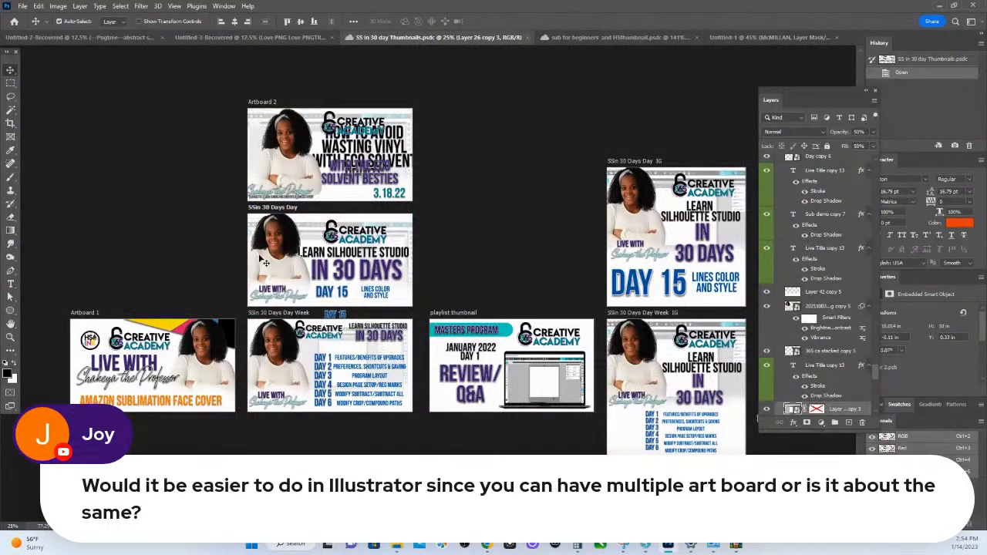
drag(264, 263, 397, 243)
drag(433, 242, 444, 245)
key(ctrl+s)
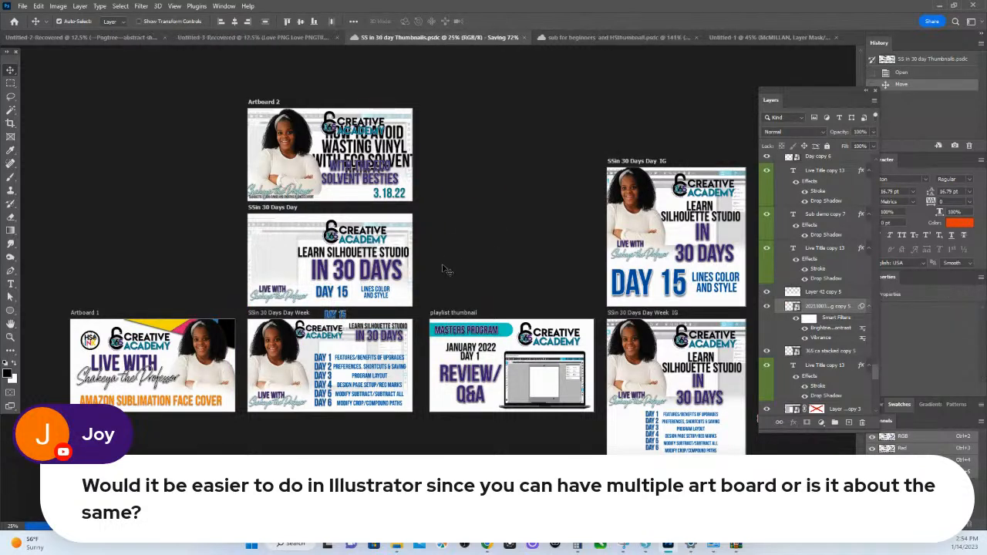
key(ctrl+z)
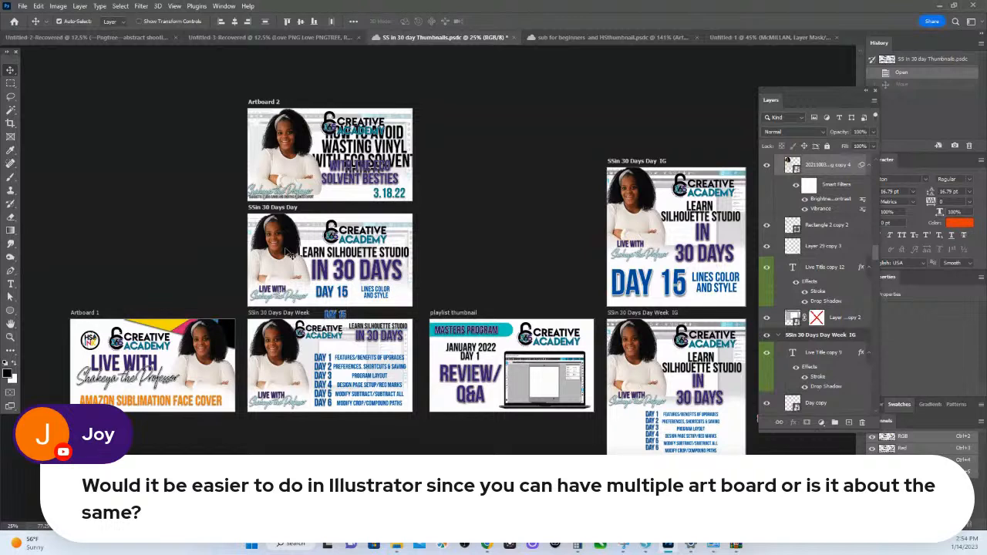
key(ctrl+shift+z)
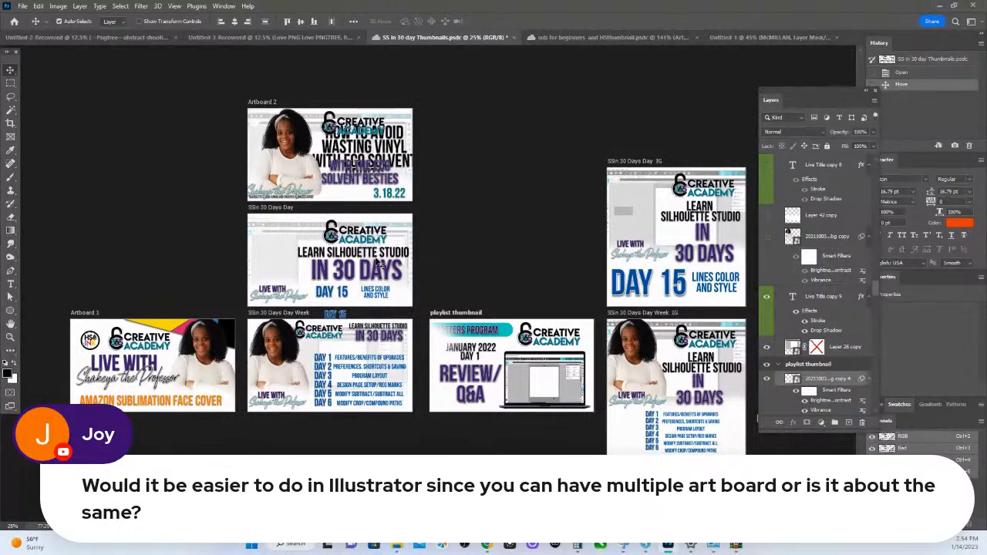
key(ctrl+z)
- Move the portrait across the SSin 30 Days Day Week artboard, Artboard 1 and the empty canvas, then back to SSin 30 Days Day
drag(283, 237, 310, 376)
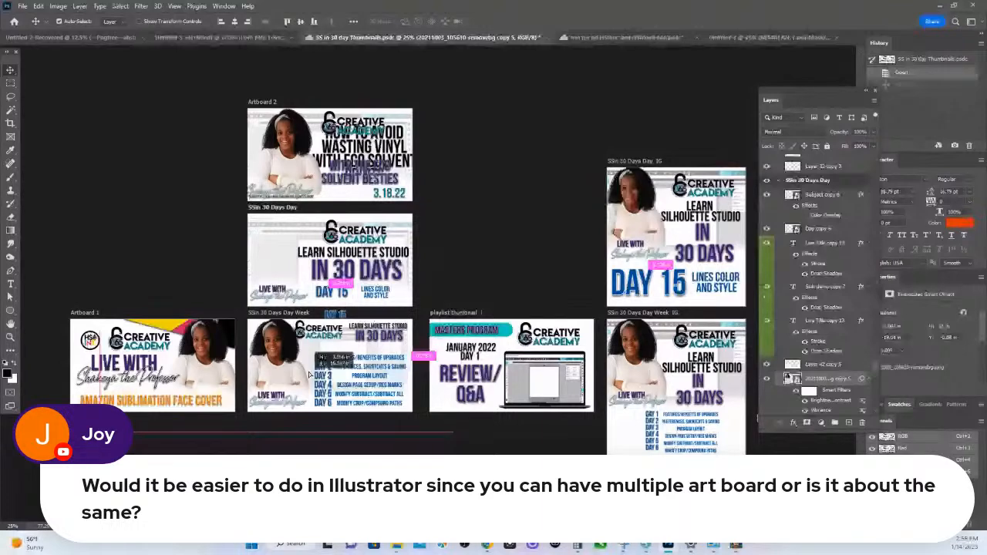
drag(310, 376, 149, 377)
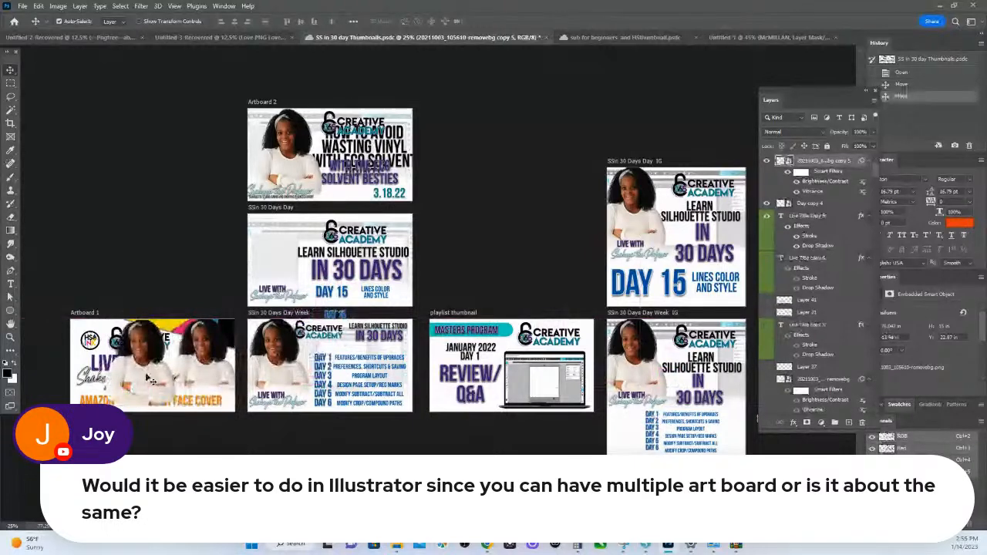
drag(151, 380, 310, 296)
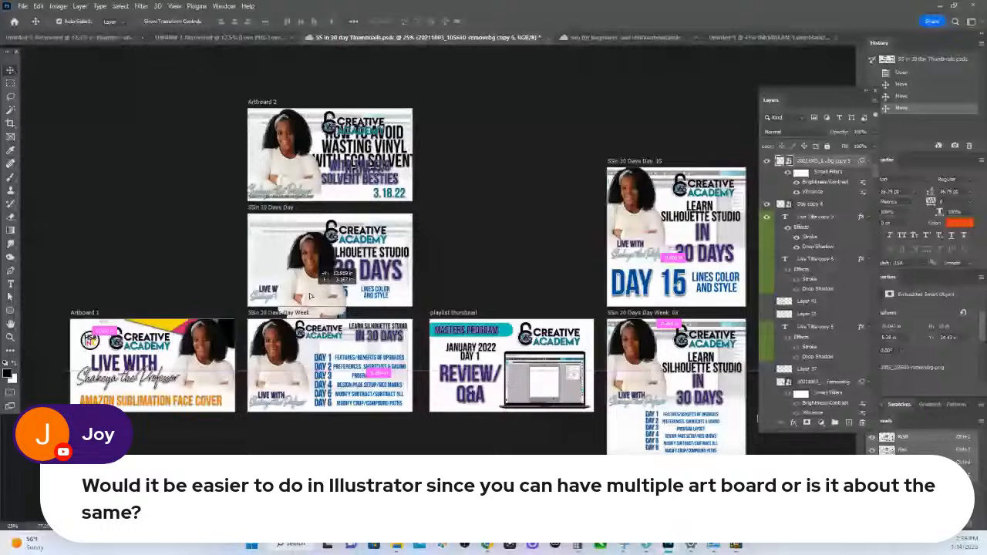
drag(310, 295, 163, 231)
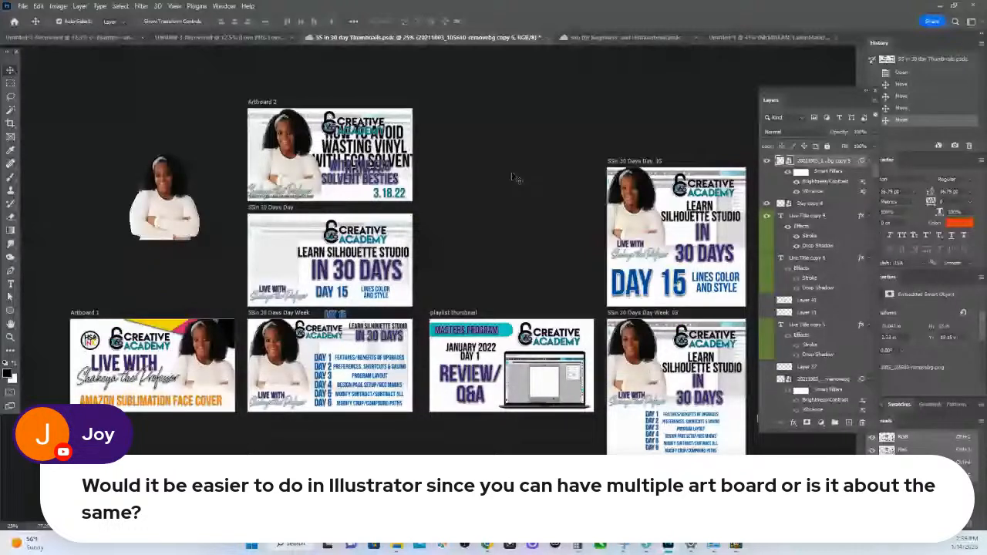
drag(172, 210, 293, 276)
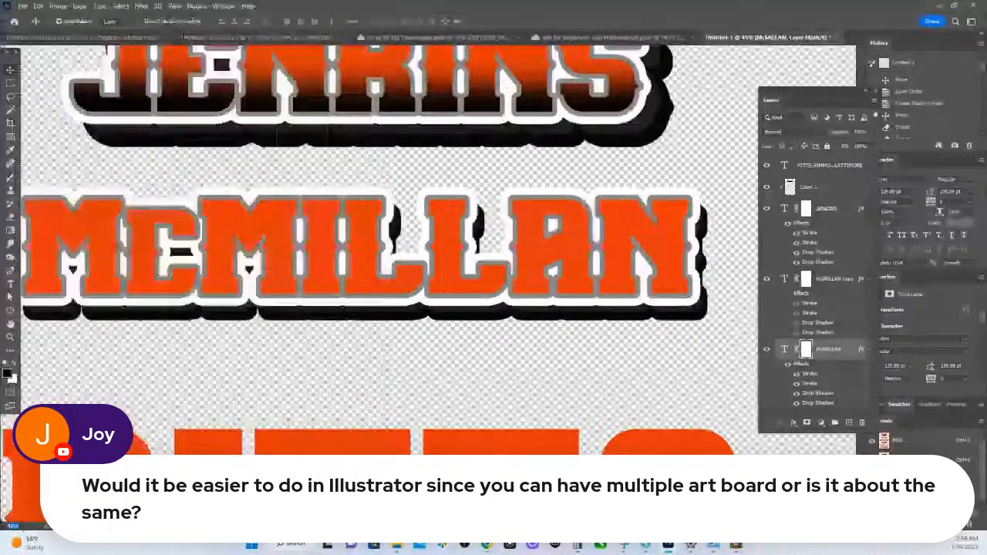
- Move the list of last names off the canvas, then undo that move and the re-enabling of the second drop shadow
scroll(429, 283, down, 8)
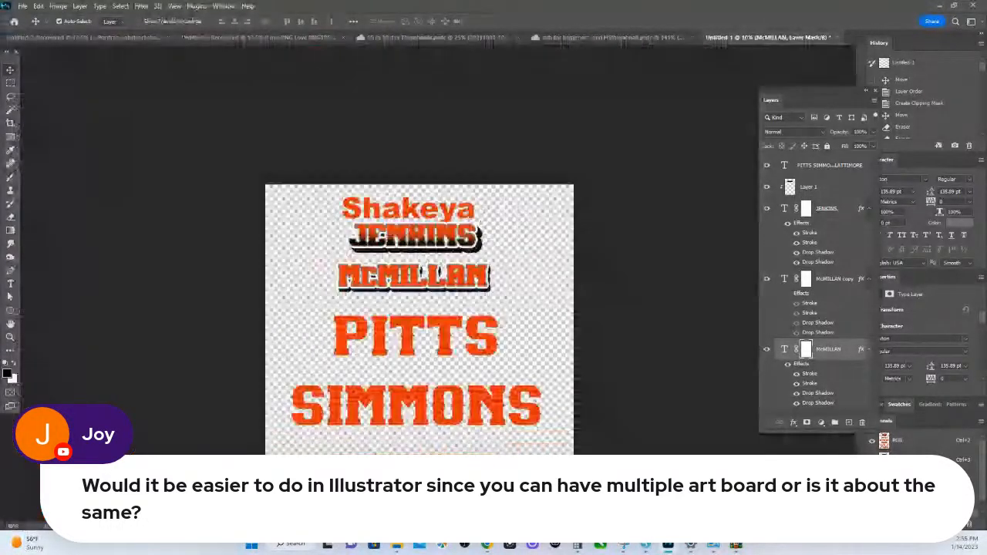
drag(342, 346, 44, 196)
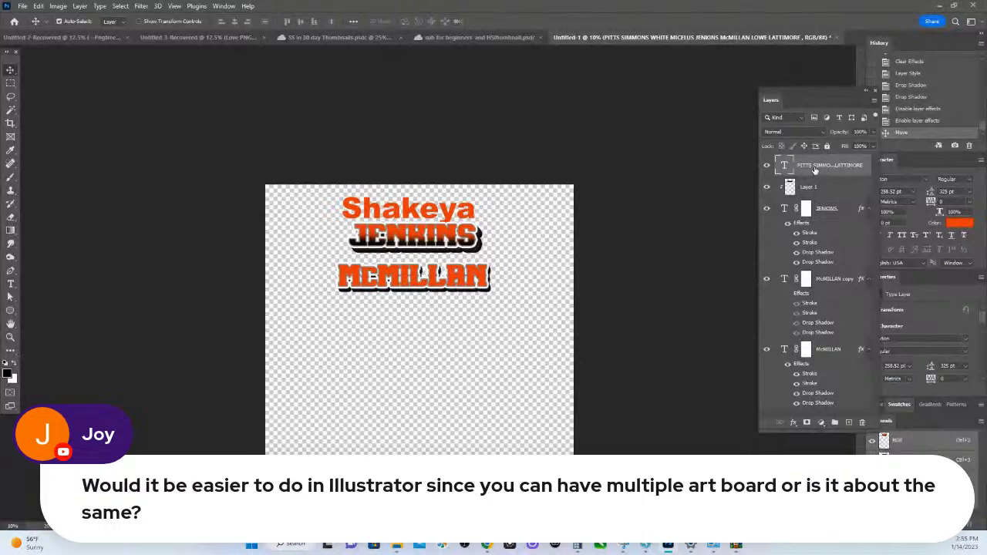
key(Left)
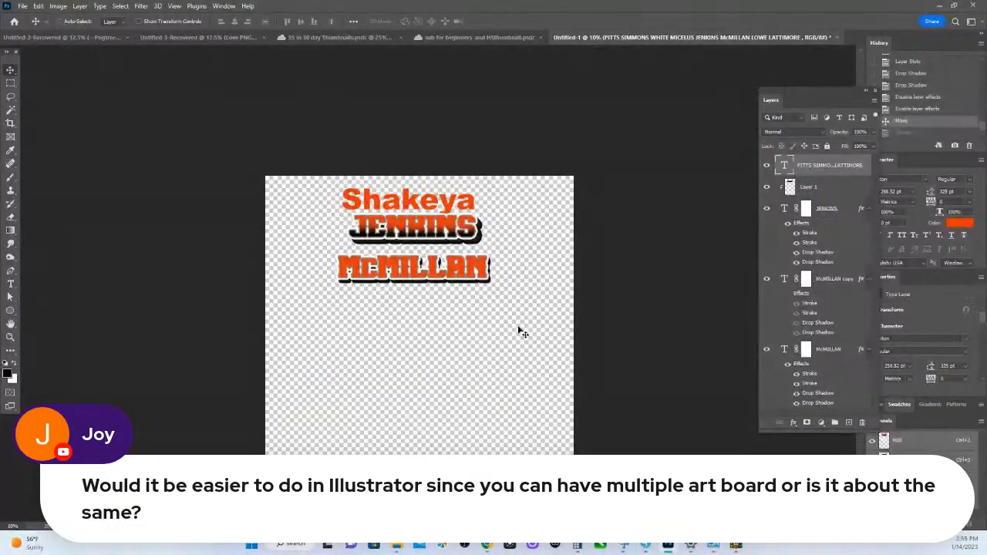
key(ctrl+z)
key(ctrl+z)
key(ctrl+z)
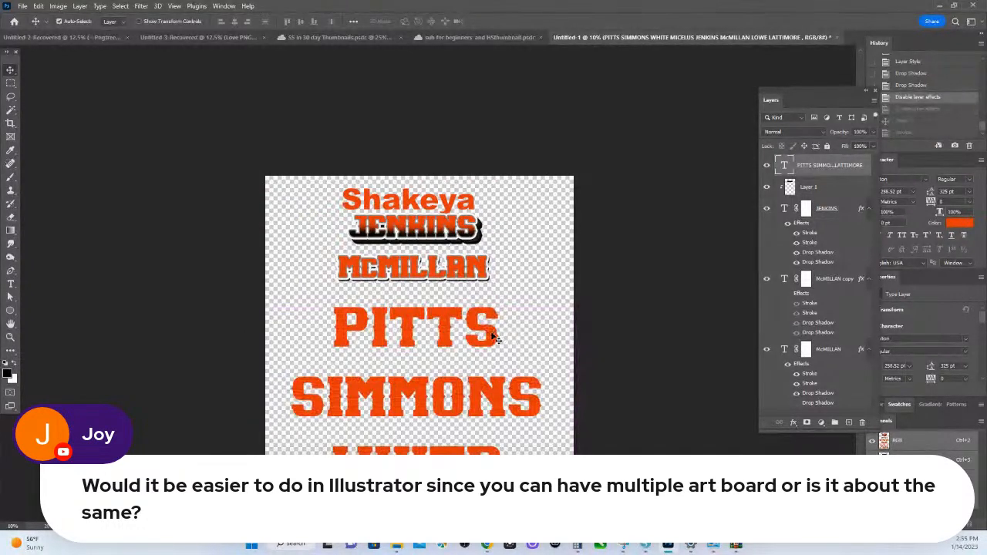
- Shift the list of last names slightly up toward the second name design and reposition the floating layer list over the canvas
drag(496, 335, 501, 326)
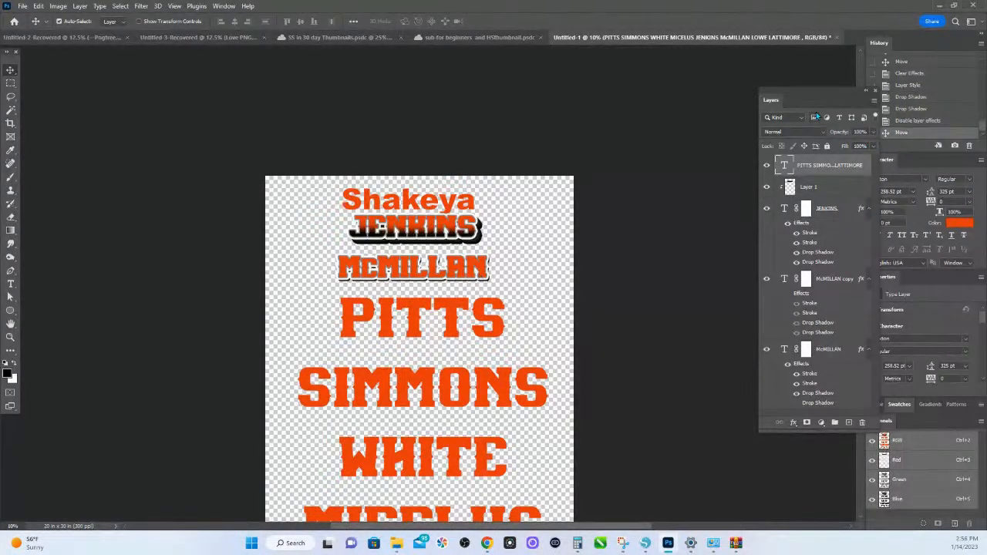
drag(811, 92, 573, 62)
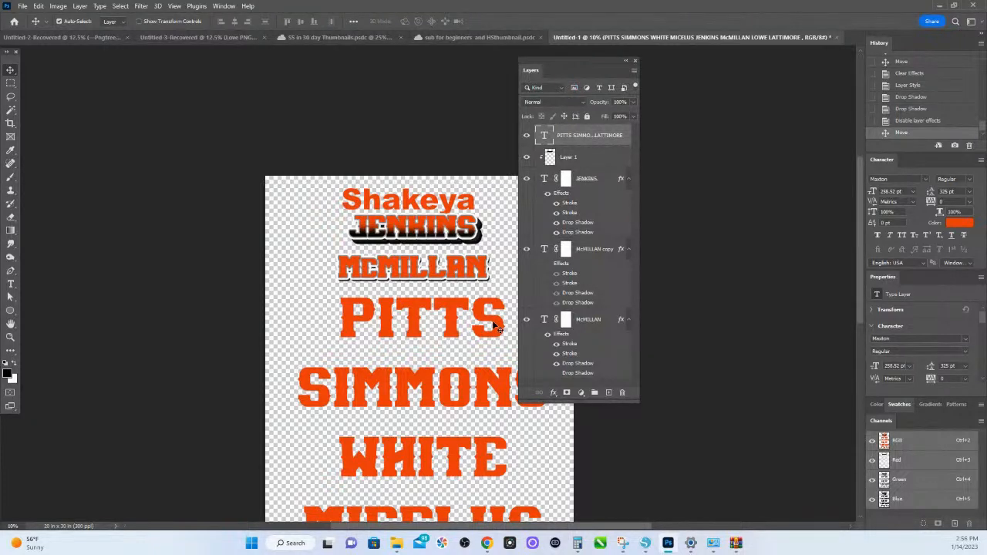
- Copy the layer style of the second name design and paste it onto the text layer holding the list of last names
click(480, 277)
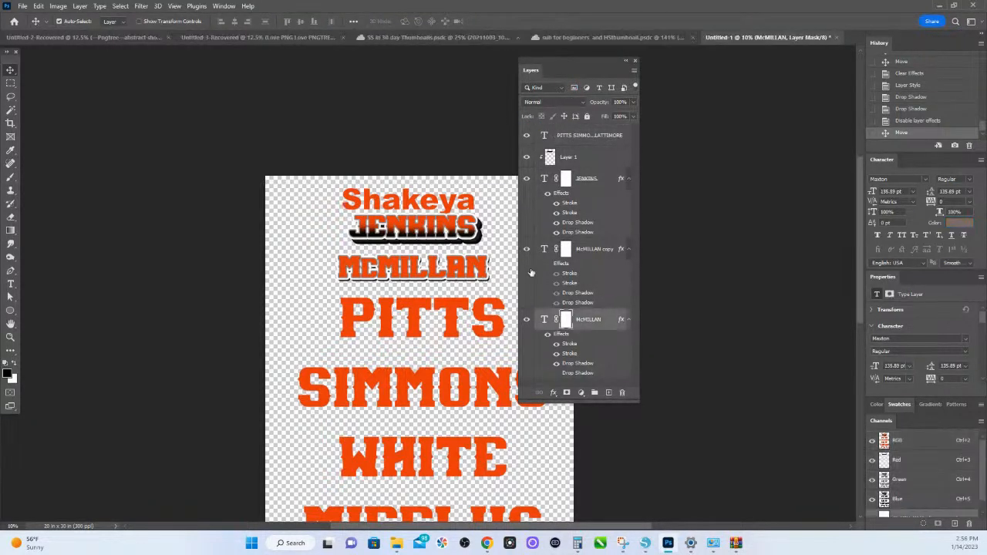
right_click(581, 324)
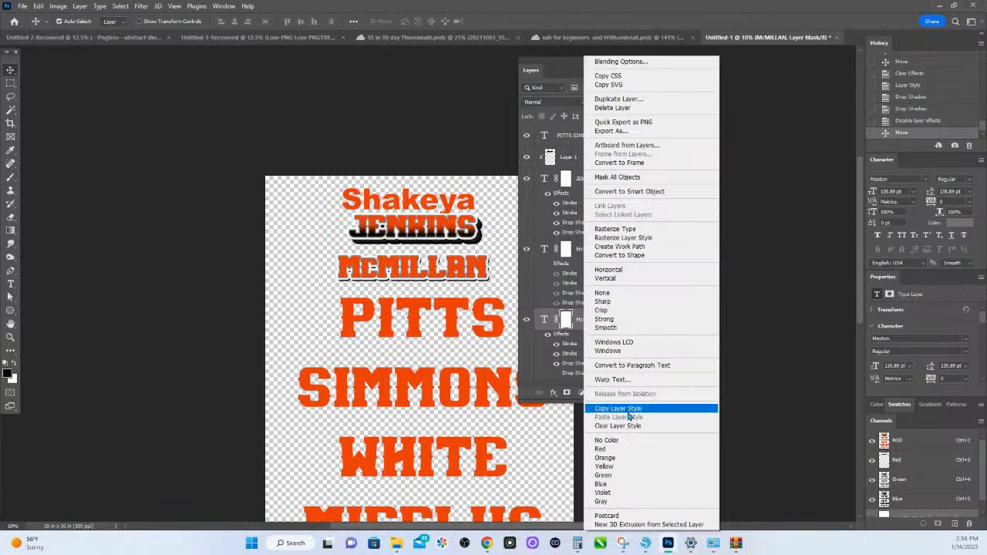
click(624, 409)
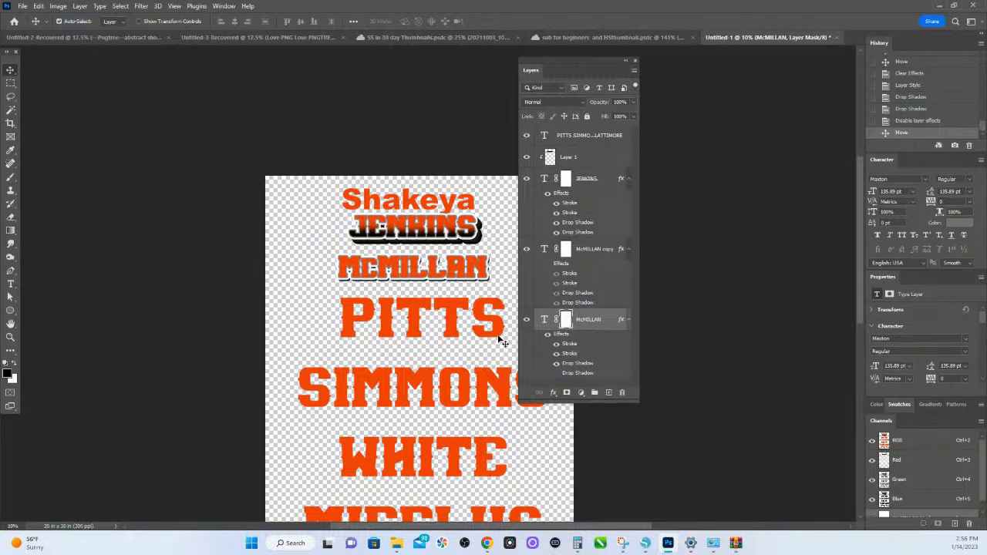
click(449, 312)
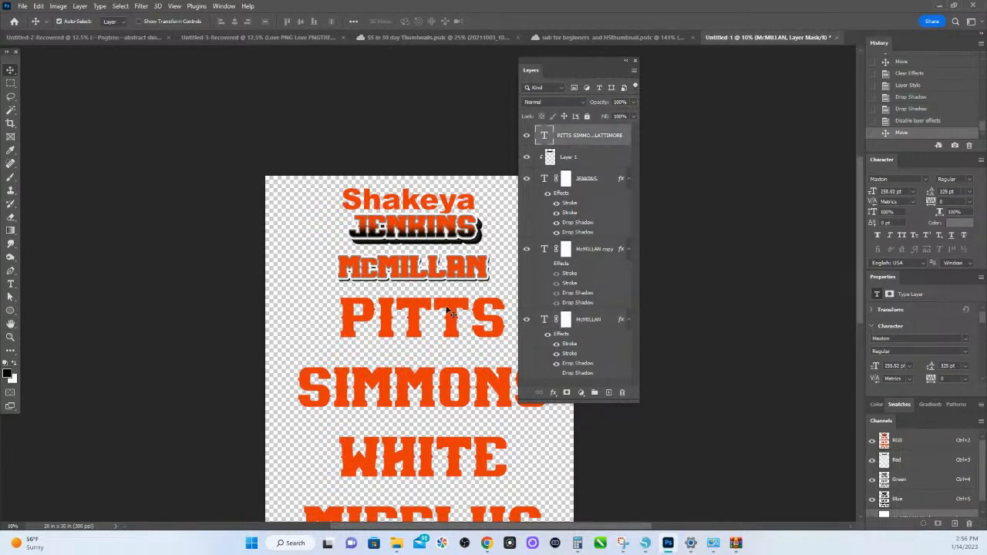
right_click(597, 137)
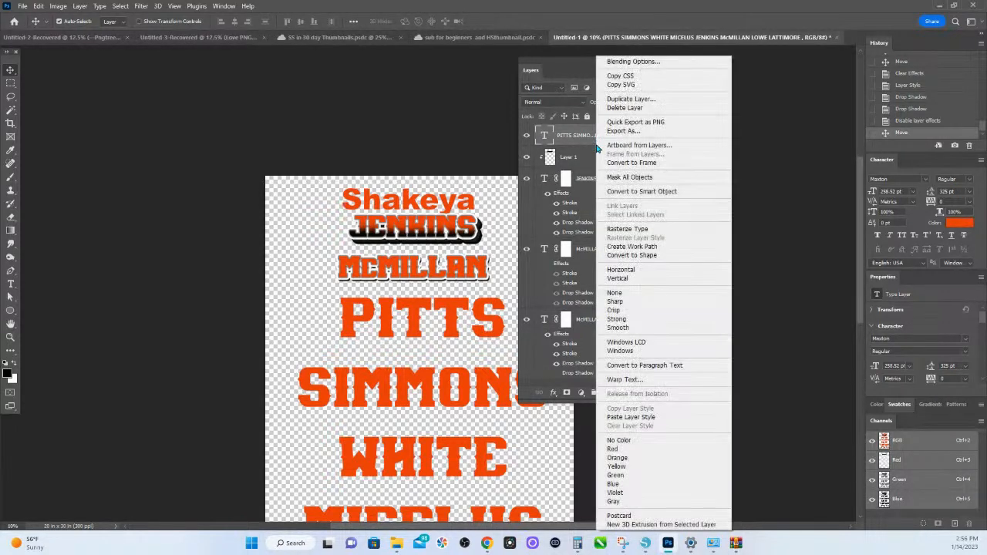
click(632, 418)
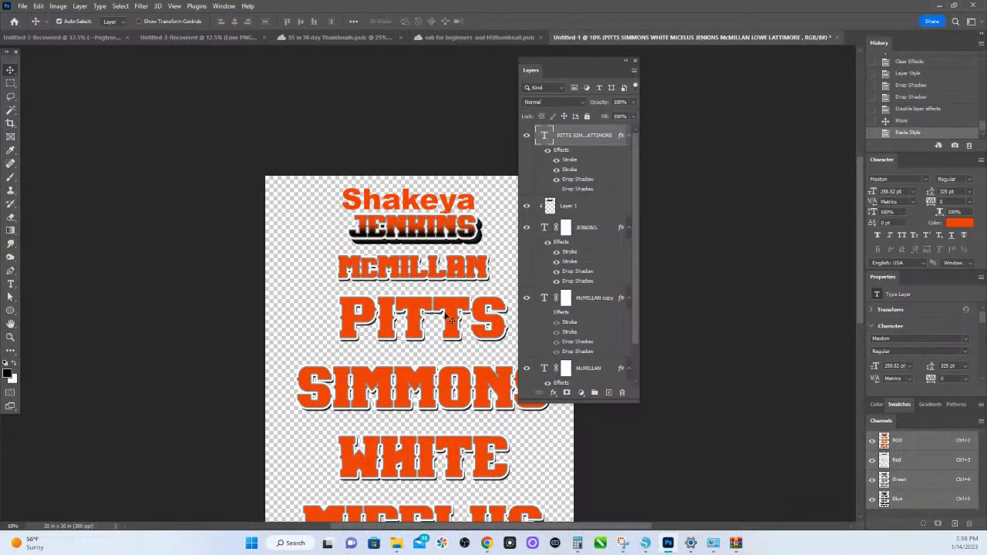
- Paste the copied layer style onto the Arial Black first-name text and move the text to the upper-left corner of the artwork
click(455, 210)
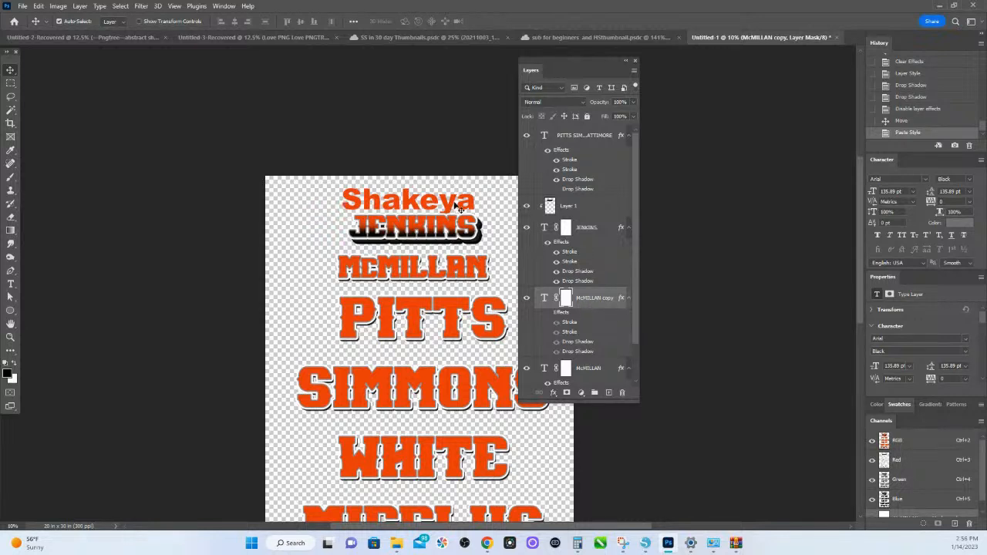
drag(413, 205, 375, 212)
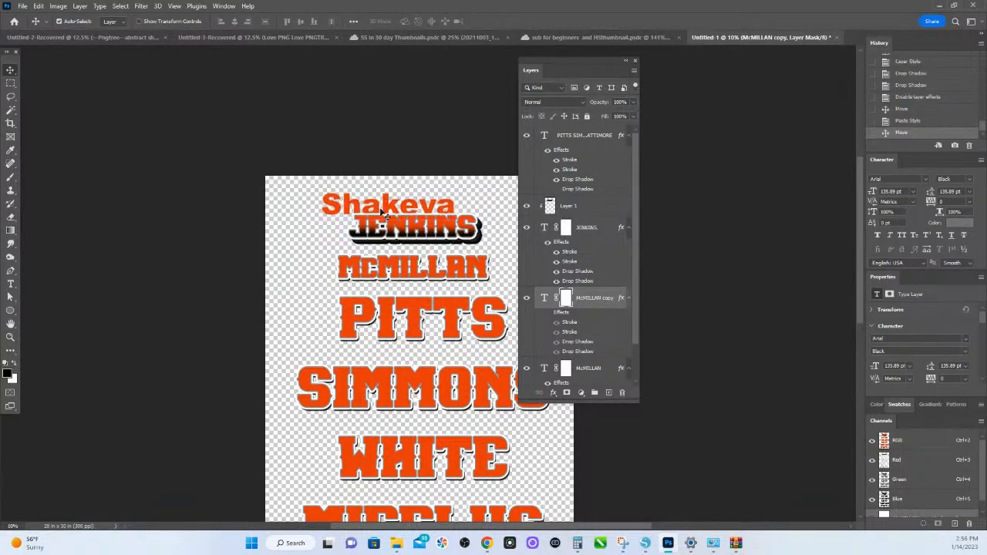
right_click(596, 310)
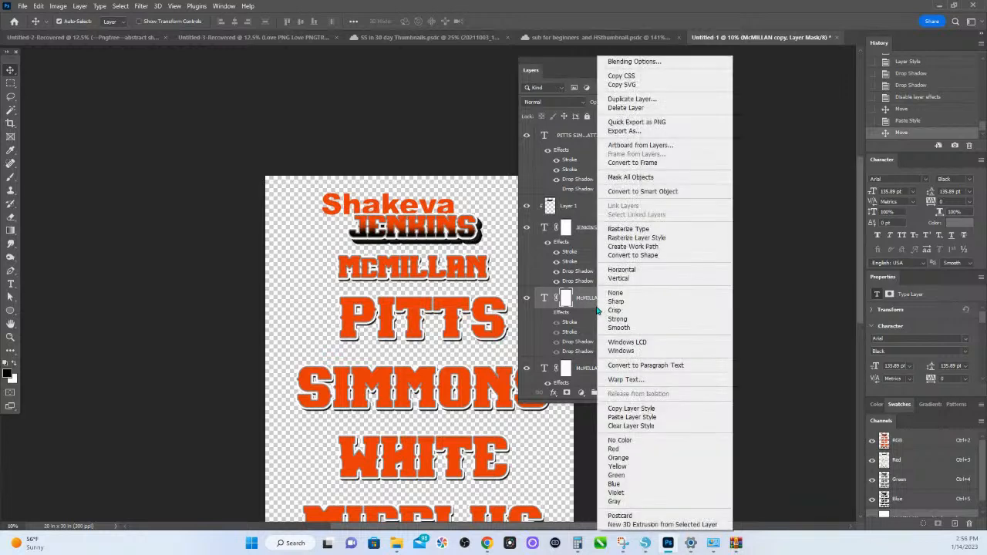
click(645, 417)
drag(345, 219, 301, 204)
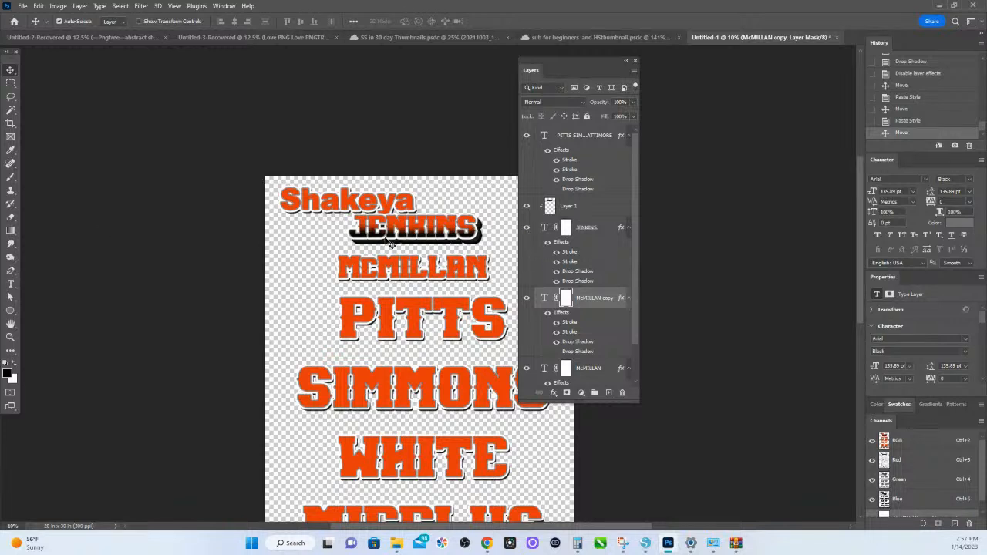
- Add a new layer clipped to the second name design and brush soft black across the lower half of its letters
click(414, 276)
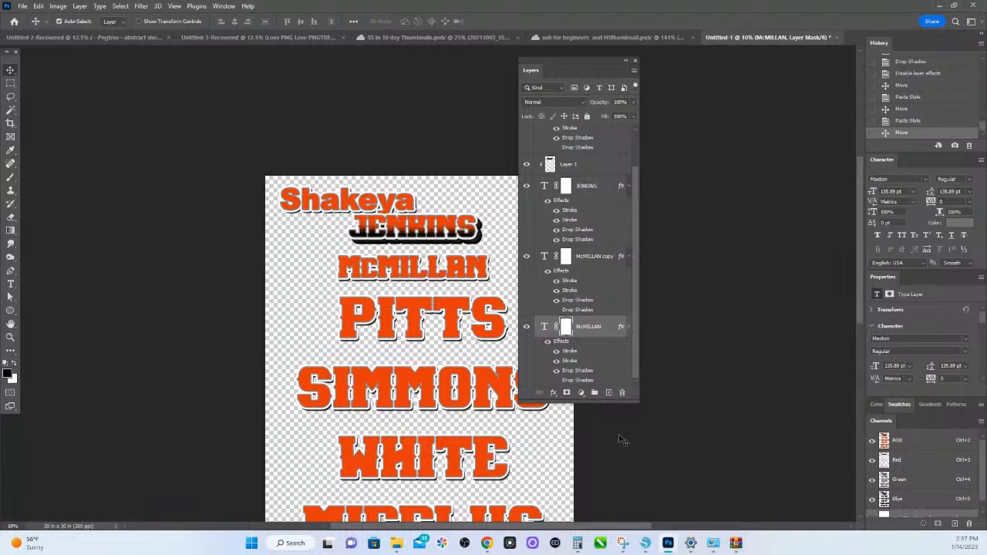
click(609, 392)
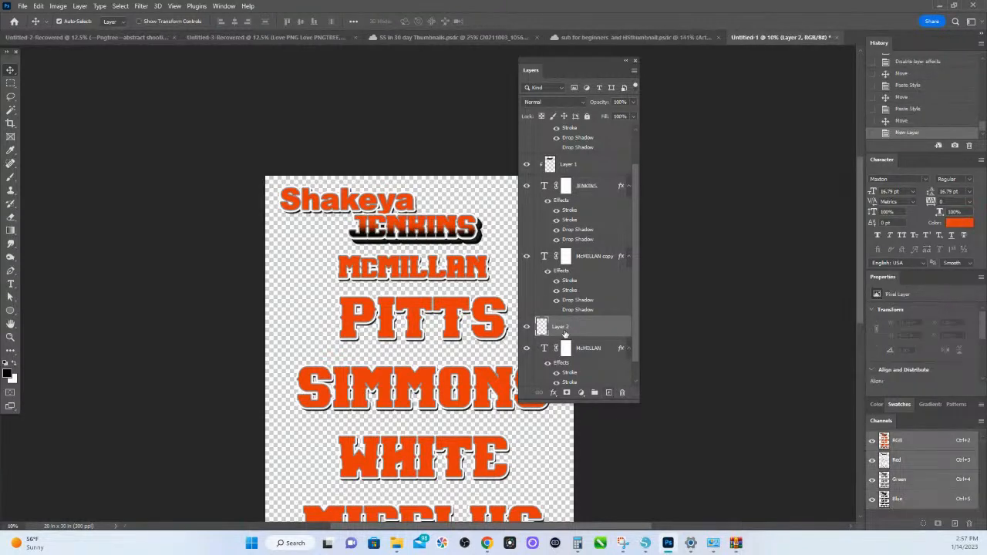
right_click(580, 332)
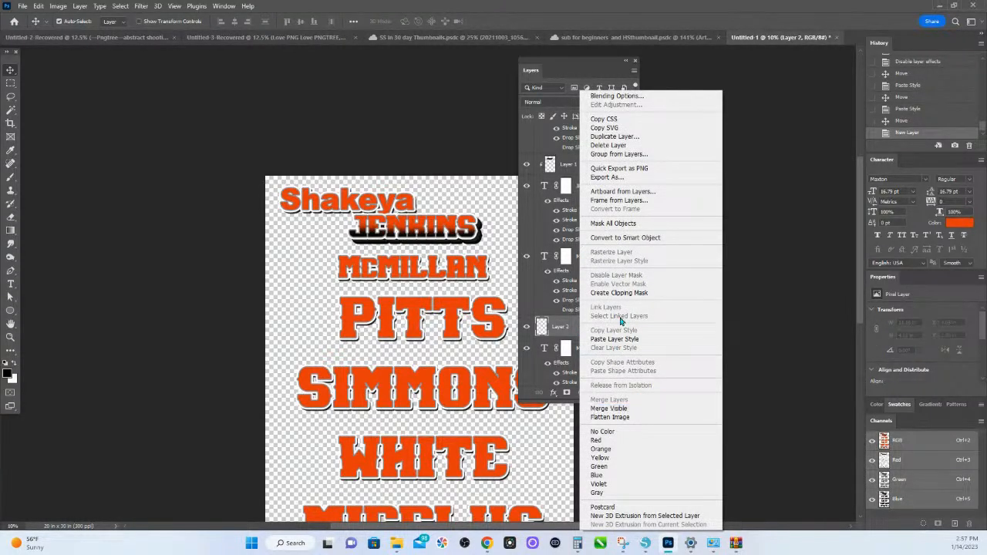
click(619, 293)
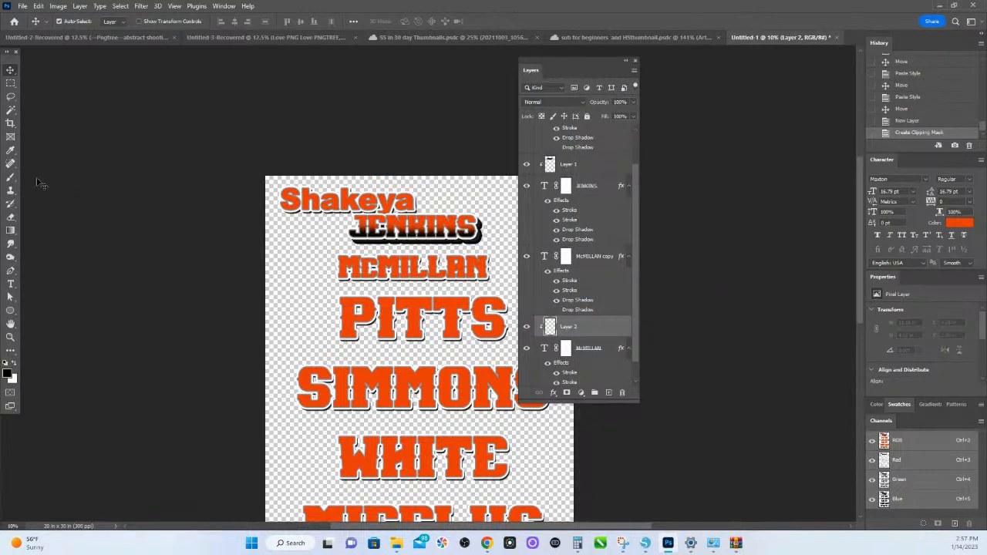
click(11, 179)
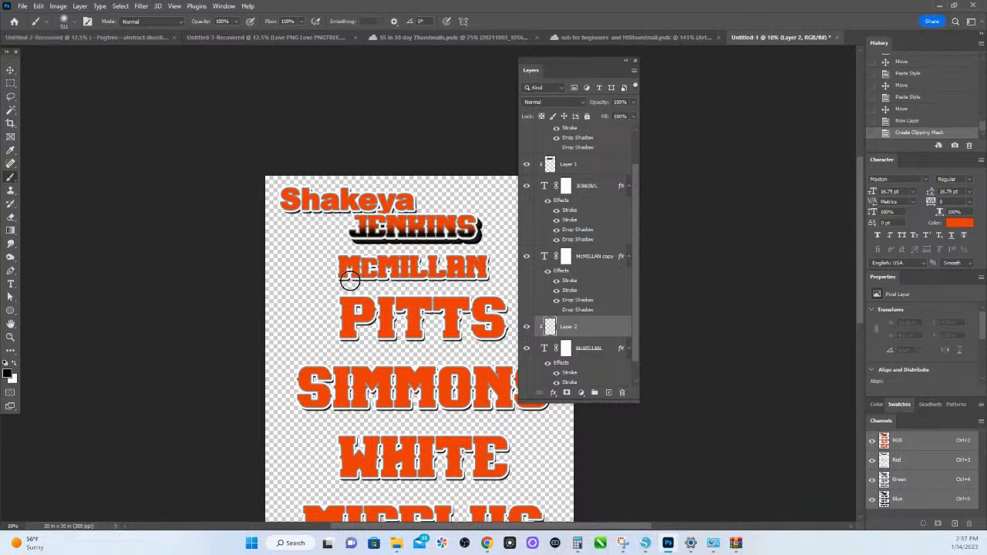
mouse_move(298, 280)
mouse_down()
mouse_move(390, 269)
mouse_move(517, 280)
mouse_move(366, 287)
mouse_move(456, 277)
mouse_move(423, 286)
mouse_up()
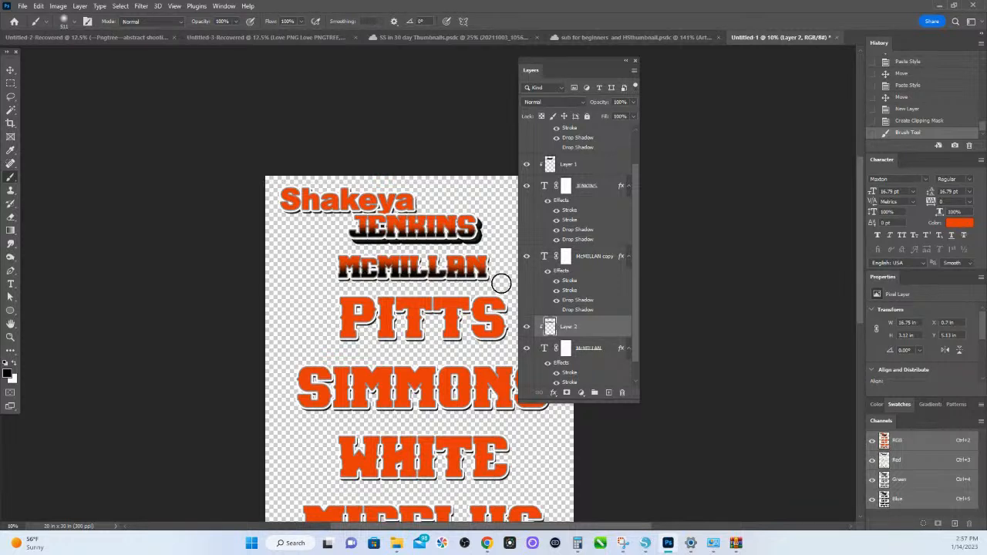
- Add a new layer clipped to the list of last names and brush soft black along the bottom of the first listed name
scroll(544, 291, down, 1)
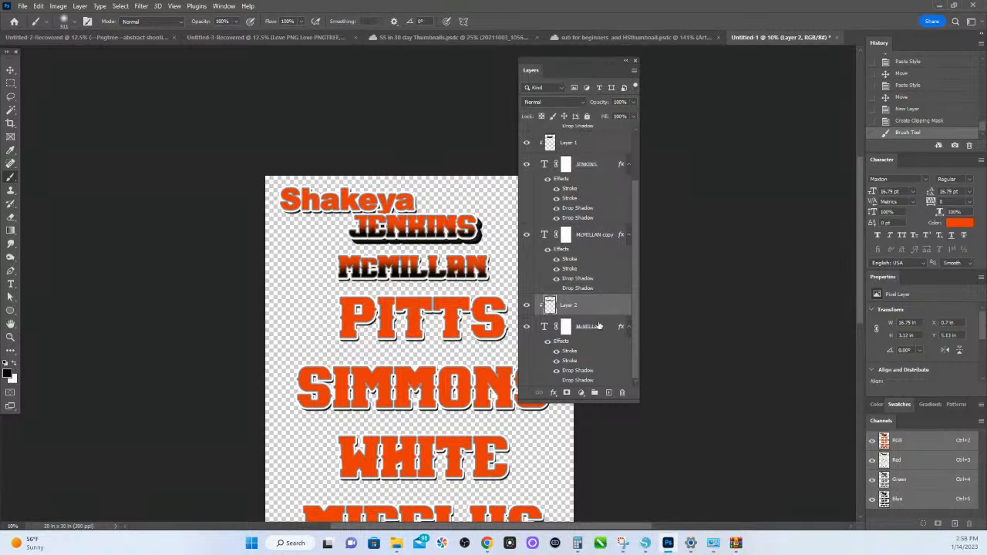
click(10, 70)
click(352, 346)
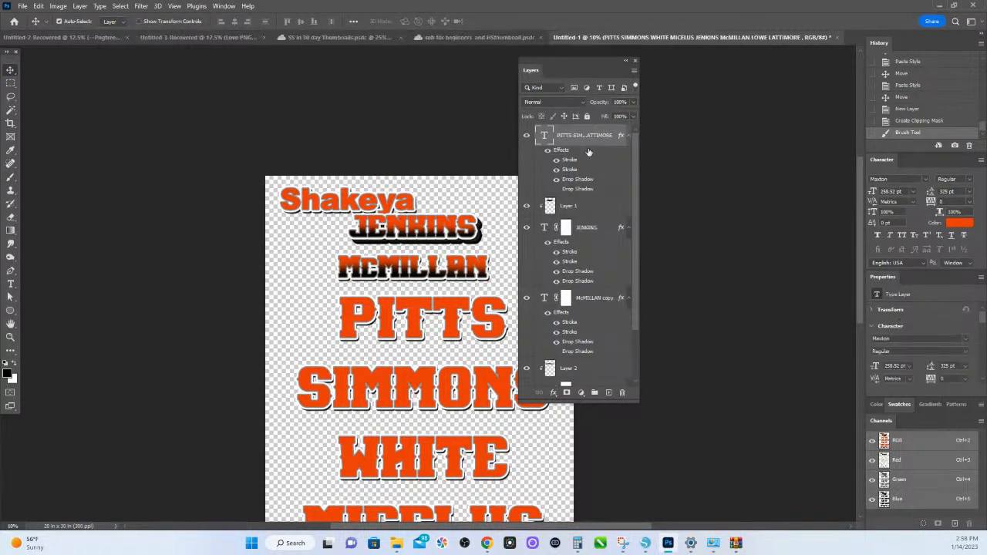
click(608, 393)
right_click(584, 139)
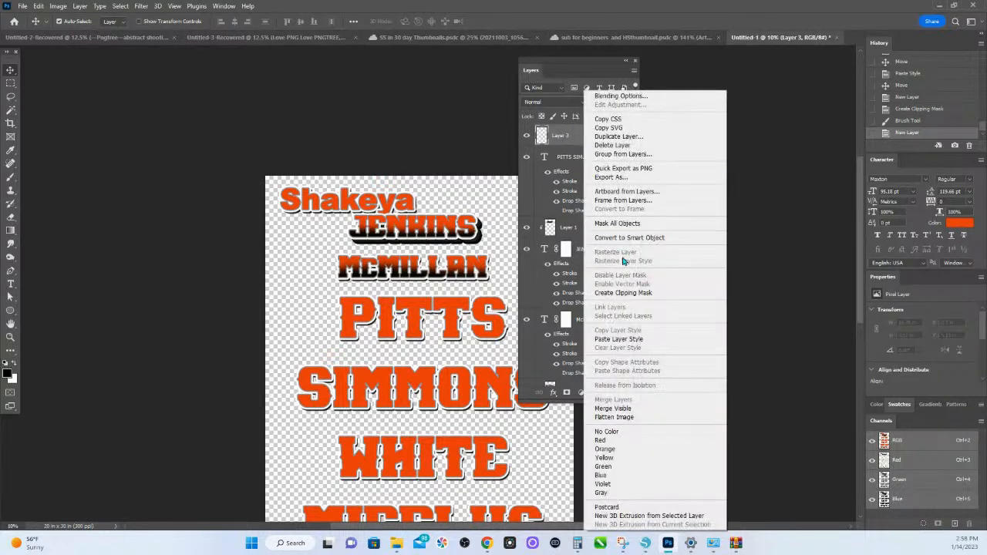
click(631, 295)
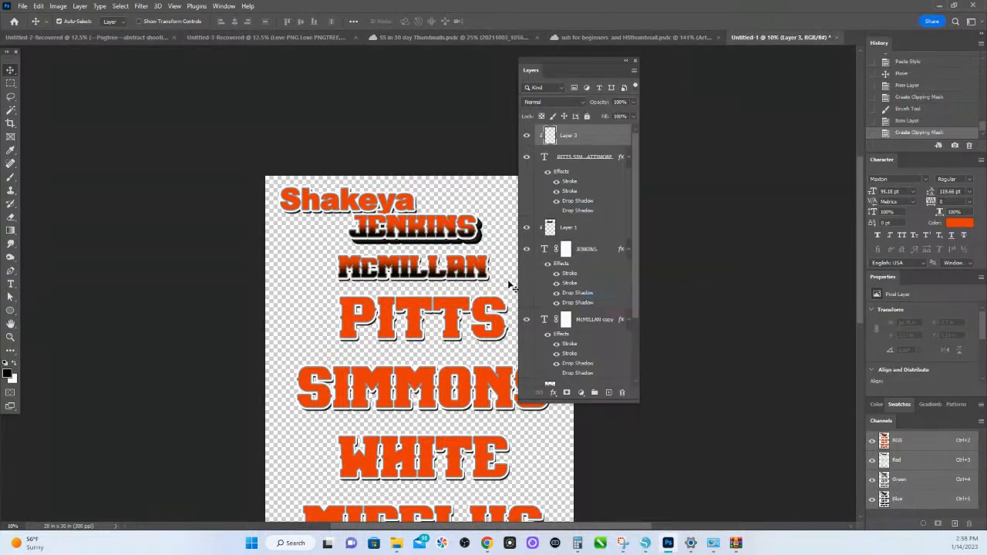
click(11, 176)
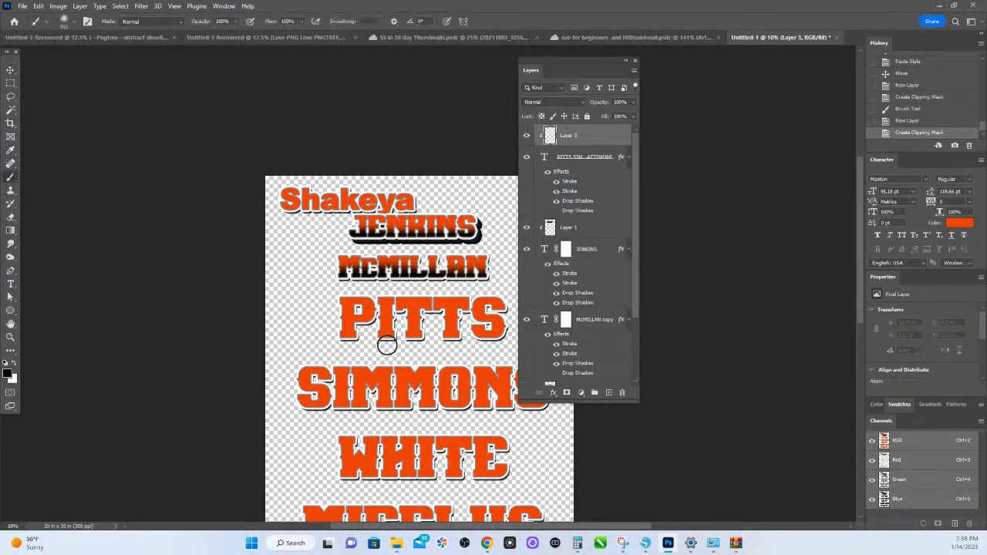
mouse_move(300, 337)
mouse_down()
mouse_move(513, 336)
mouse_move(448, 337)
mouse_up()
click(65, 21)
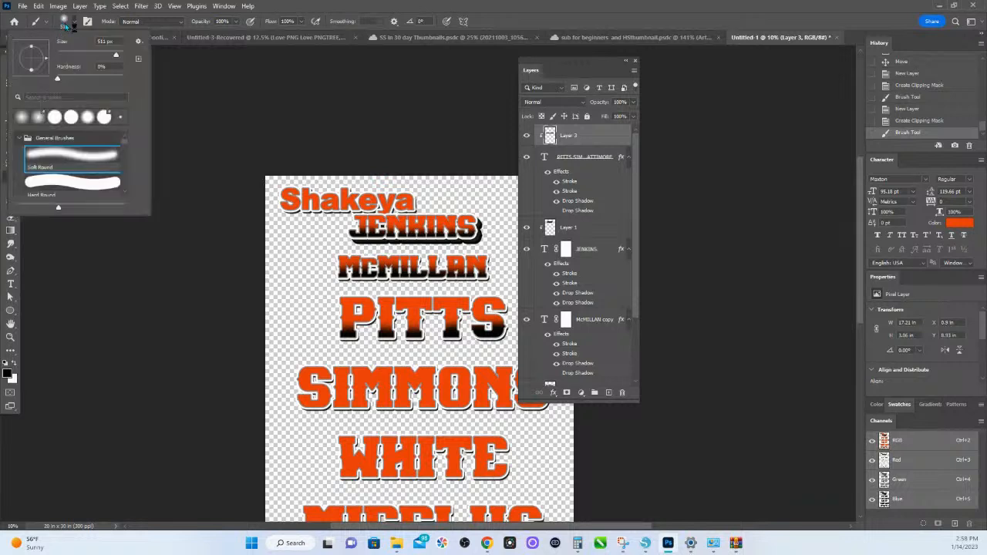
click(111, 41)
text(625k)
key(Return)
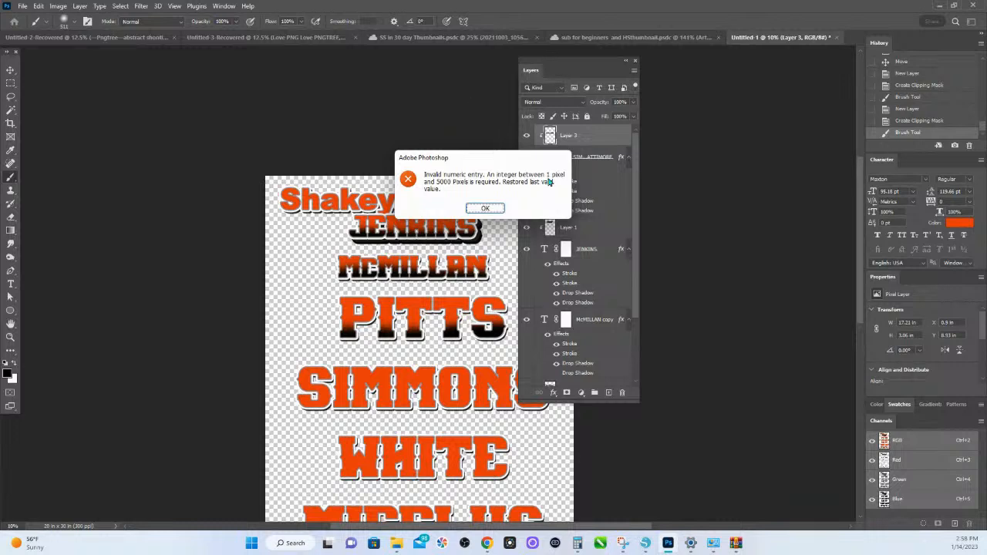
click(485, 208)
- Set the soft round brush size to 650 px and paint more black over the lower part of the first listed name
click(67, 23)
click(108, 40)
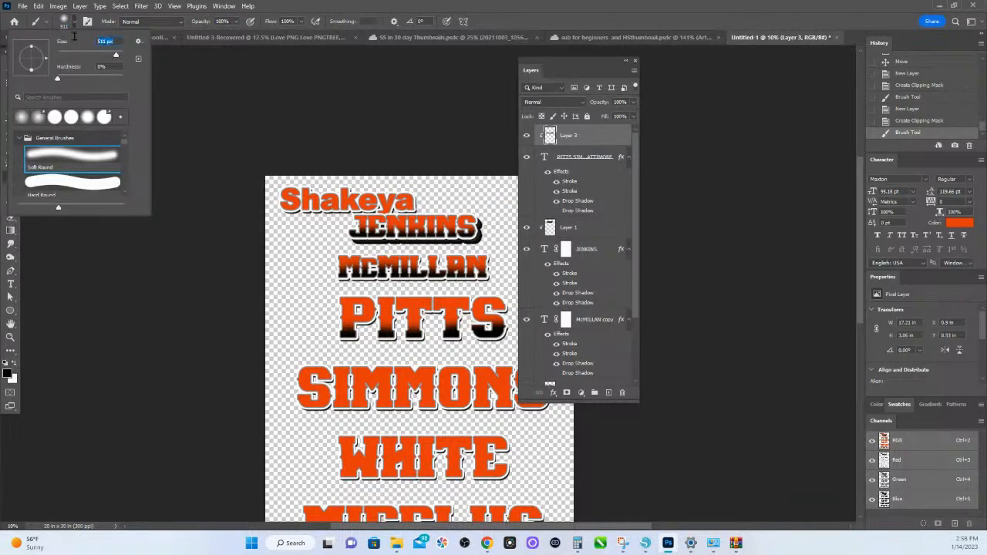
text(650)
key(Return)
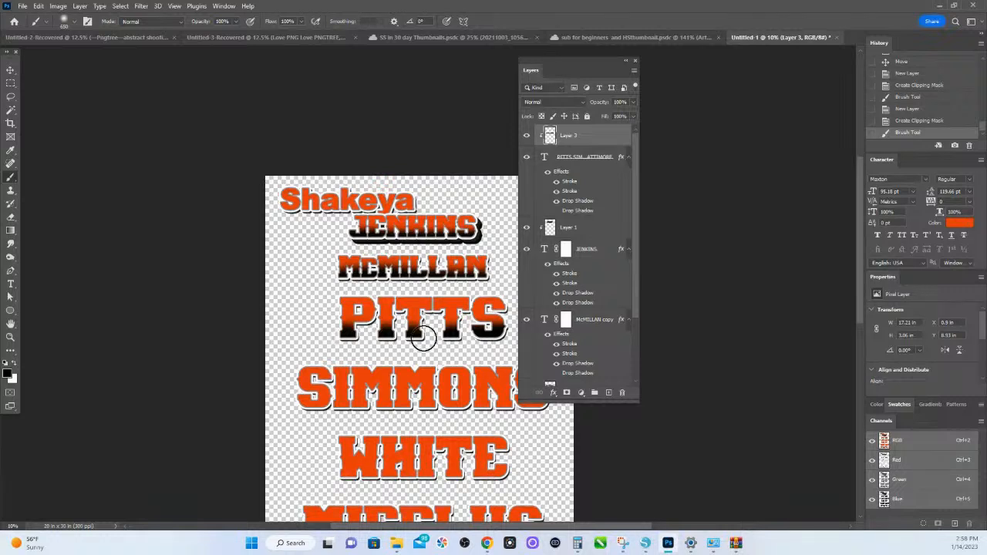
- Move the floating layer list clear of the artwork and brush black across the lower half of the second listed name
scroll(513, 339, down, 3)
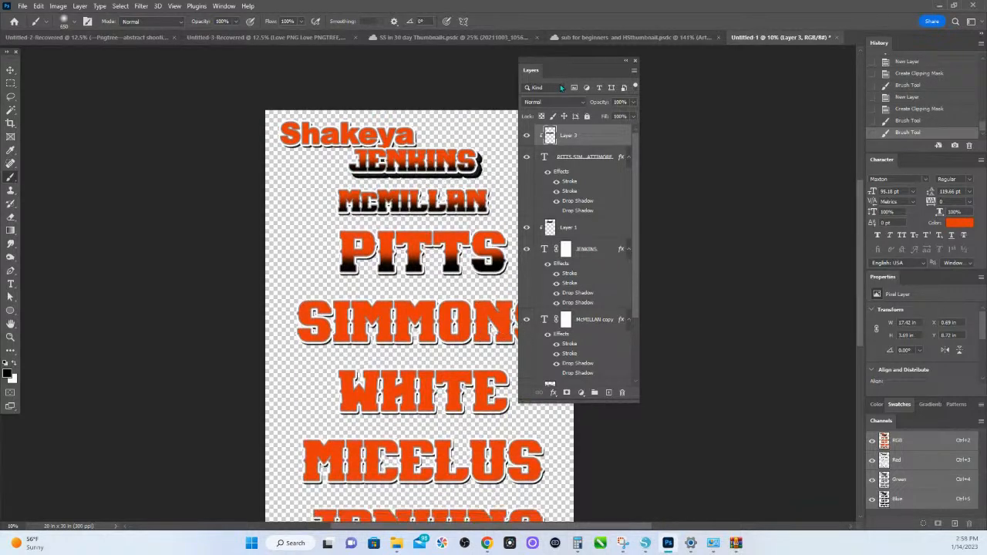
drag(563, 65, 712, 71)
mouse_move(293, 344)
mouse_down()
mouse_move(280, 337)
mouse_move(501, 349)
mouse_move(562, 342)
mouse_move(397, 343)
mouse_up()
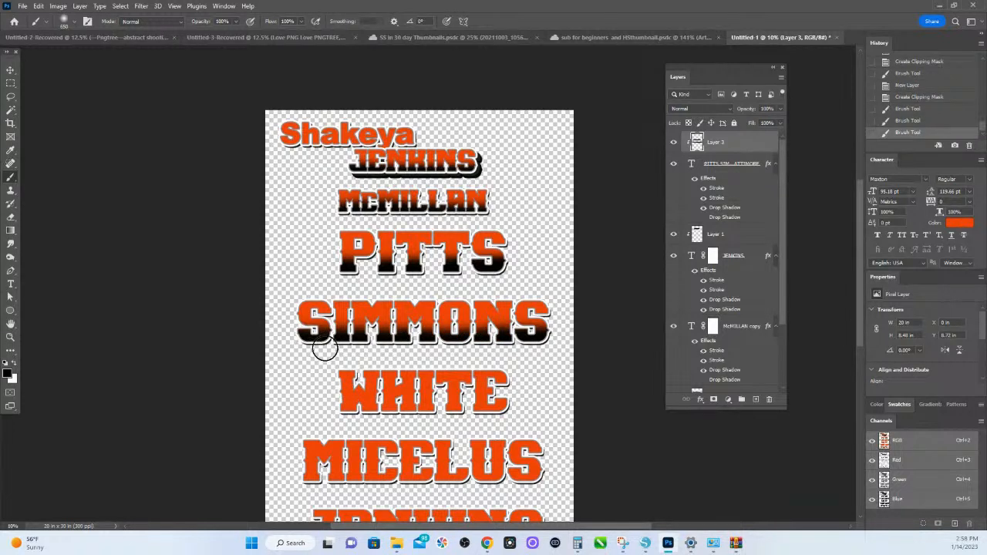
- Try a brush stroke at 1102 px over the third listed name, and undo the last two strokes
click(72, 23)
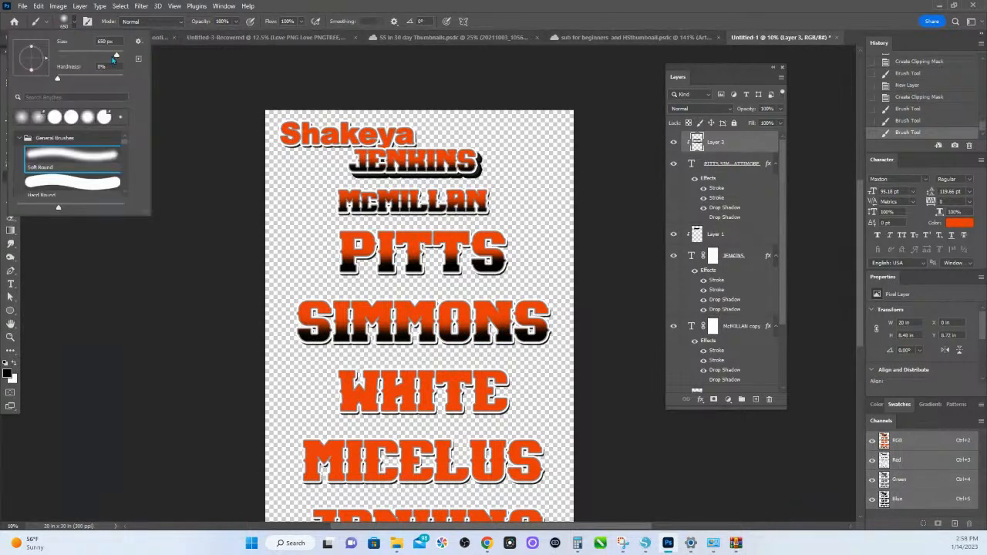
drag(116, 58, 118, 56)
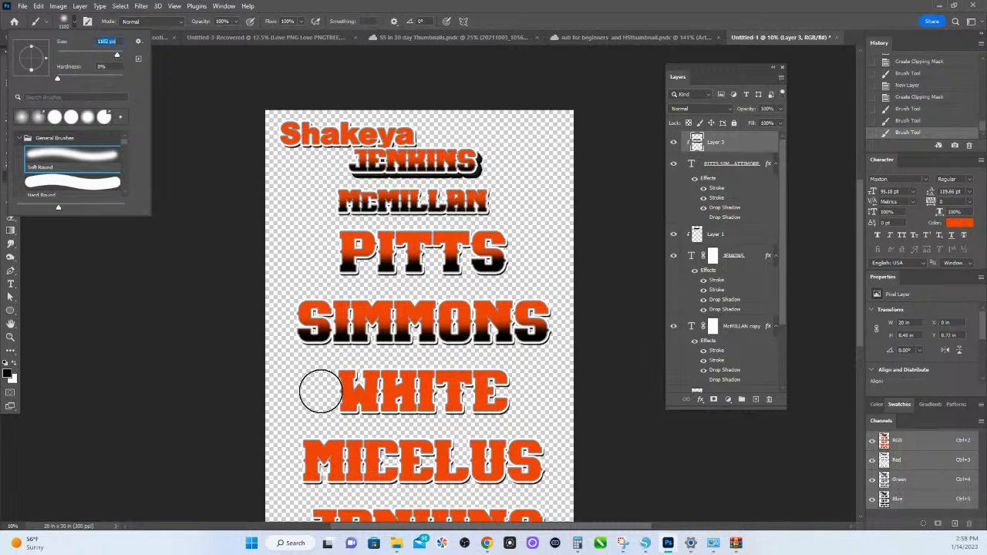
drag(307, 358, 540, 346)
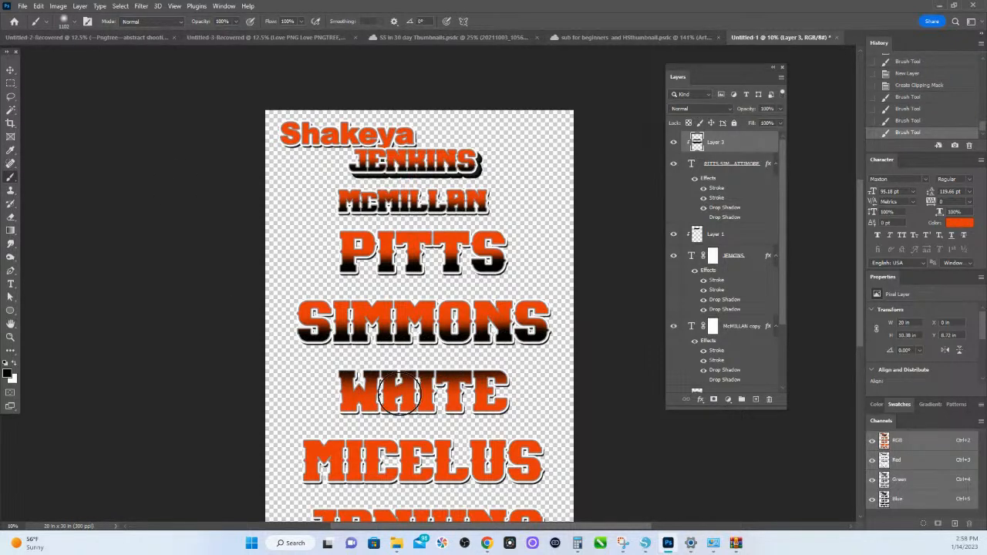
key(ctrl+z)
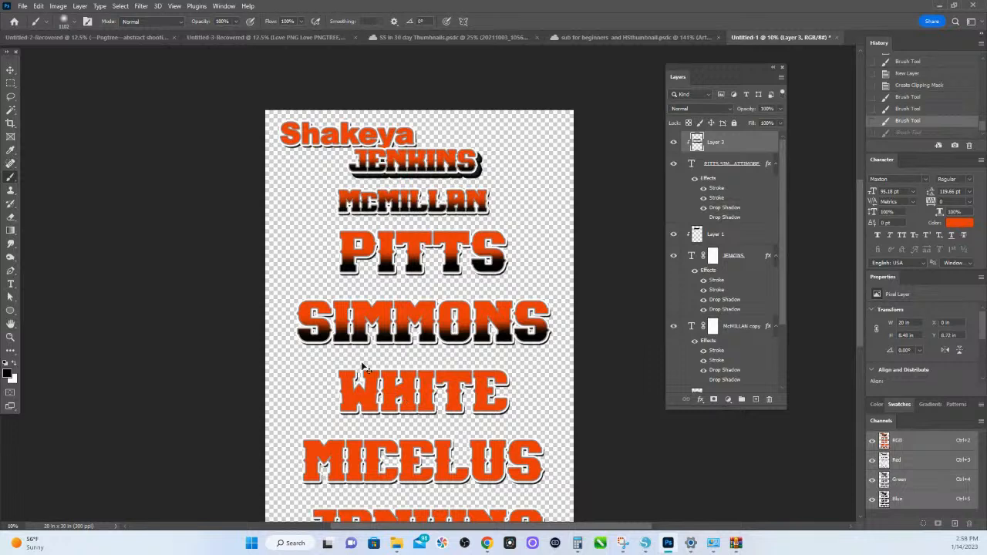
key(ctrl+z)
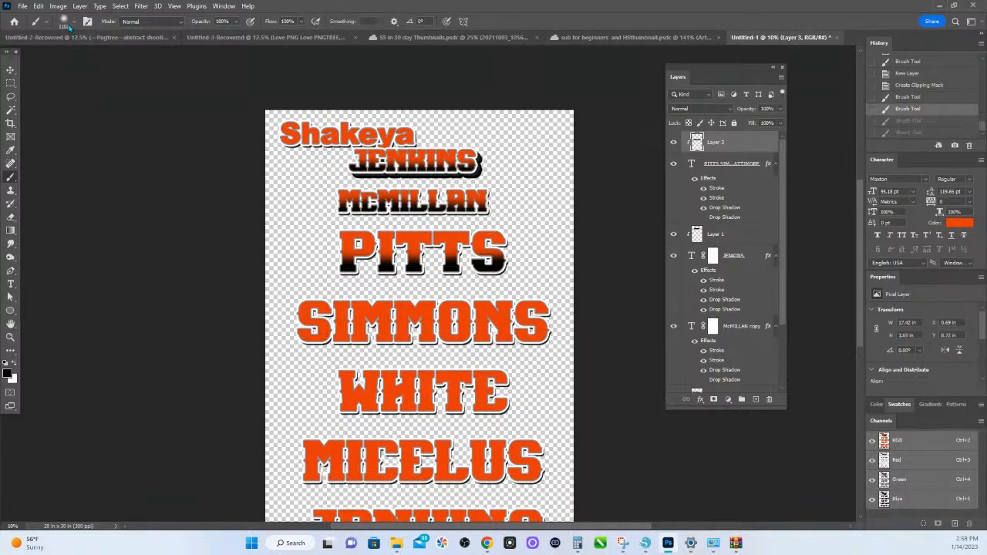
- Set the brush size to 650 px and paint black across the lower halves of the second and third listed names
click(68, 23)
click(113, 41)
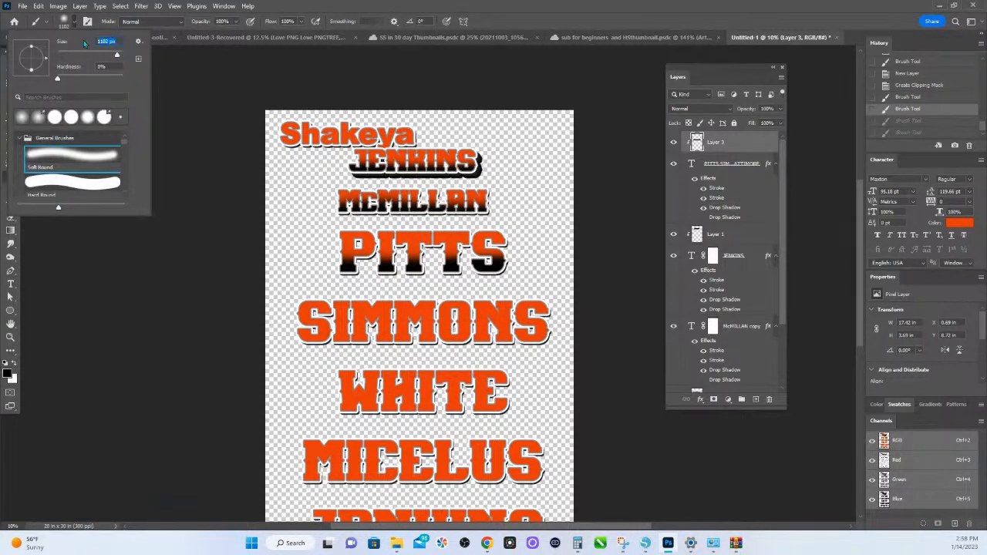
text(650)
key(Return)
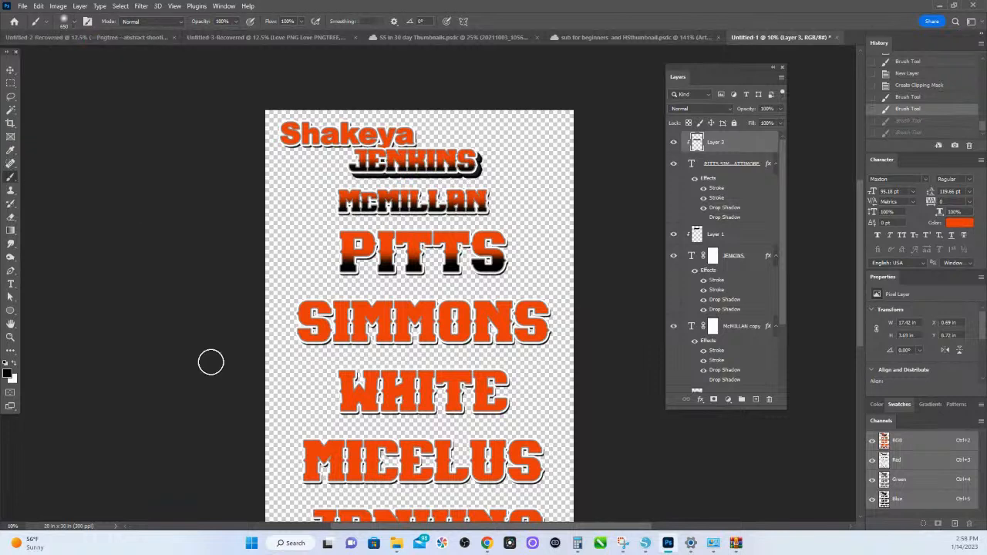
mouse_move(312, 330)
mouse_down()
mouse_move(288, 335)
mouse_move(576, 342)
mouse_move(553, 361)
mouse_move(522, 427)
mouse_move(526, 416)
mouse_move(359, 419)
mouse_move(354, 407)
mouse_move(530, 410)
mouse_up()
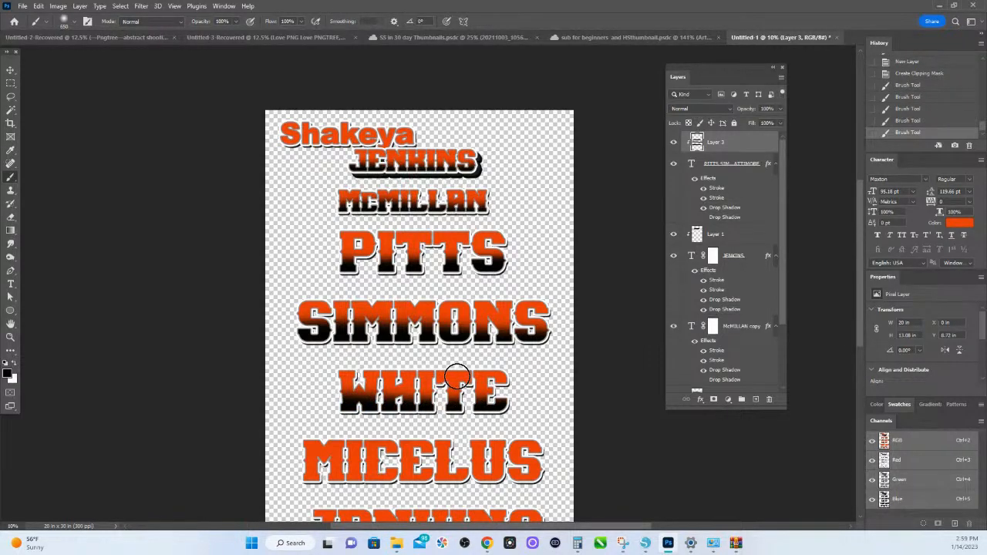
- Brush black across the lower halves of the last two names on the artwork
scroll(386, 266, down, 5)
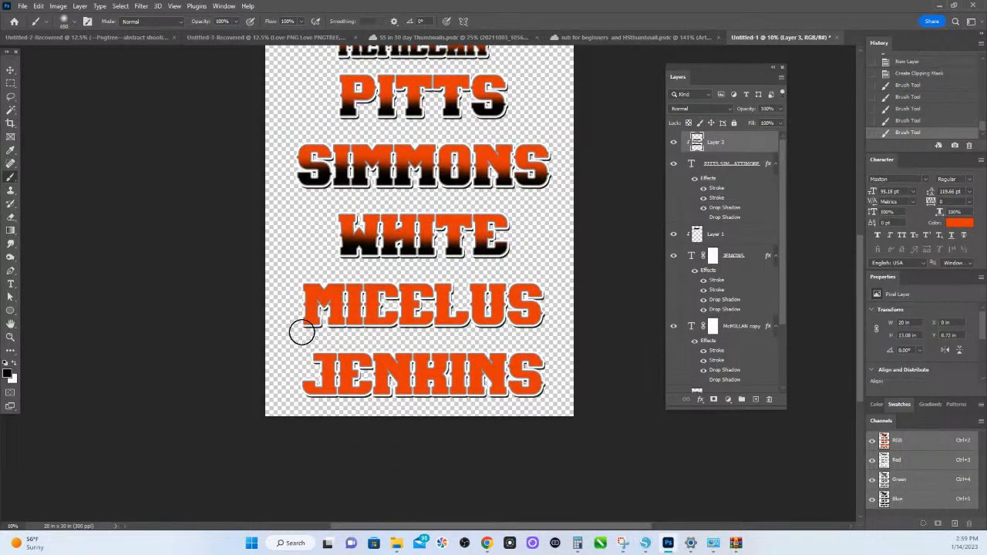
mouse_move(295, 332)
mouse_down()
mouse_move(550, 322)
mouse_move(284, 317)
mouse_up()
mouse_move(300, 391)
mouse_down()
mouse_move(556, 396)
mouse_move(293, 399)
mouse_up()
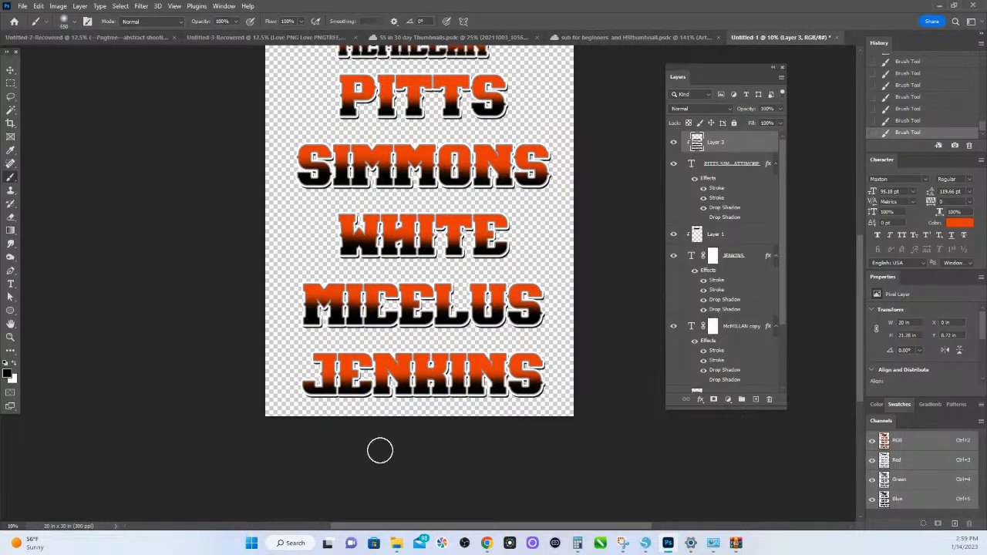
- Examine the orange-to-black shading on the third and fourth listed names up close and review the shading layer's blend modes, keeping Normal
key(z)
key(b)
key(v)
key(z)
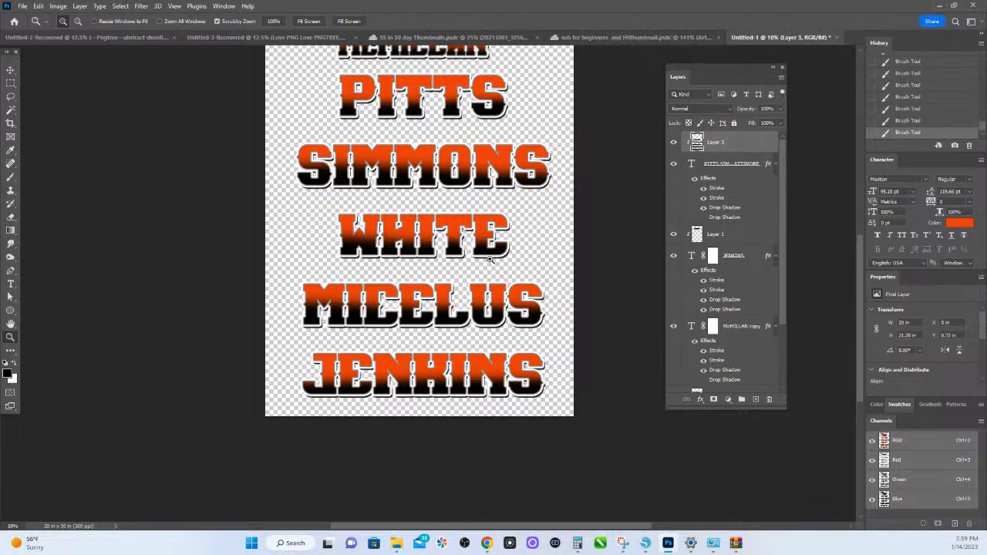
drag(490, 260, 33, 109)
click(10, 69)
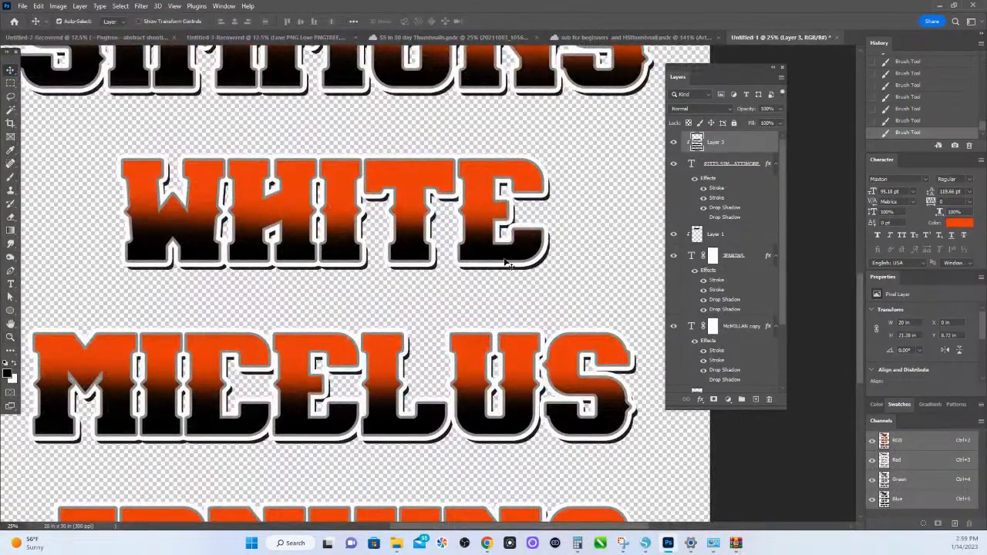
click(714, 109)
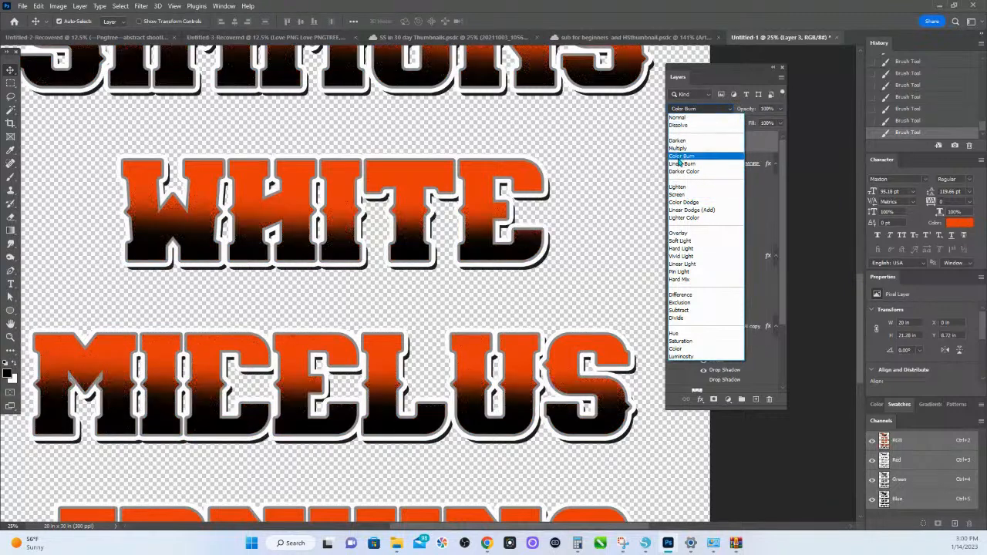
click(679, 117)
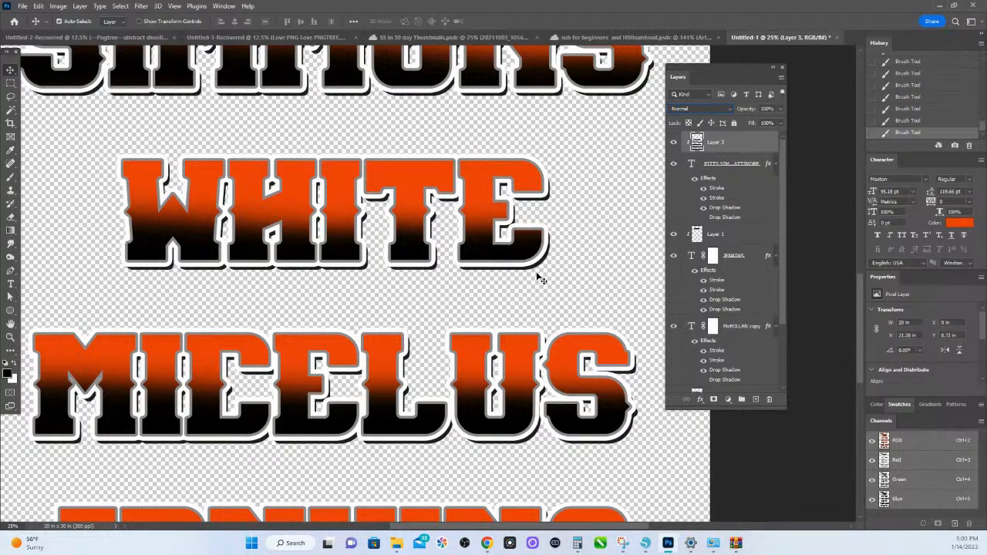
- Enable the second Drop Shadow in the layer style of the text layer holding the list of names
scroll(744, 357, down, 1)
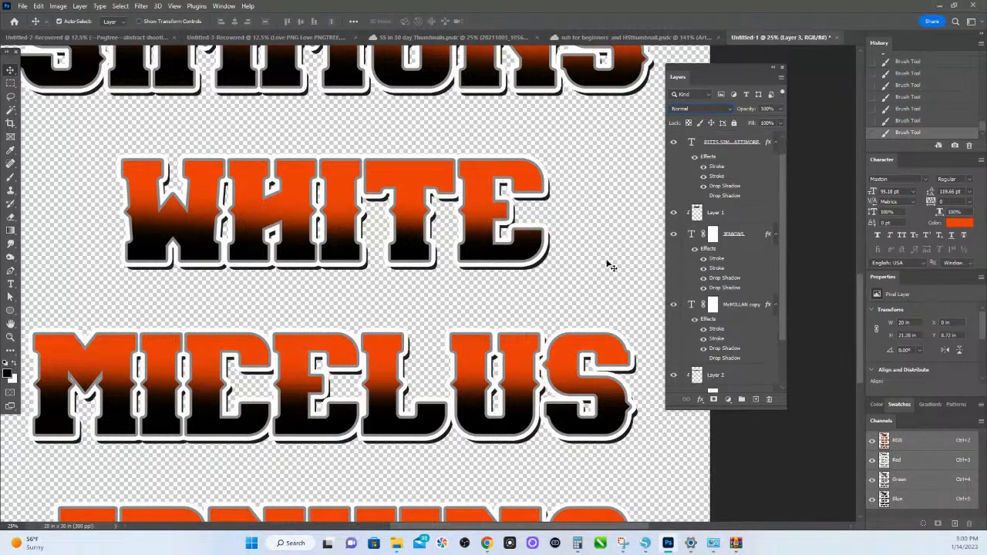
scroll(708, 194, up, 1)
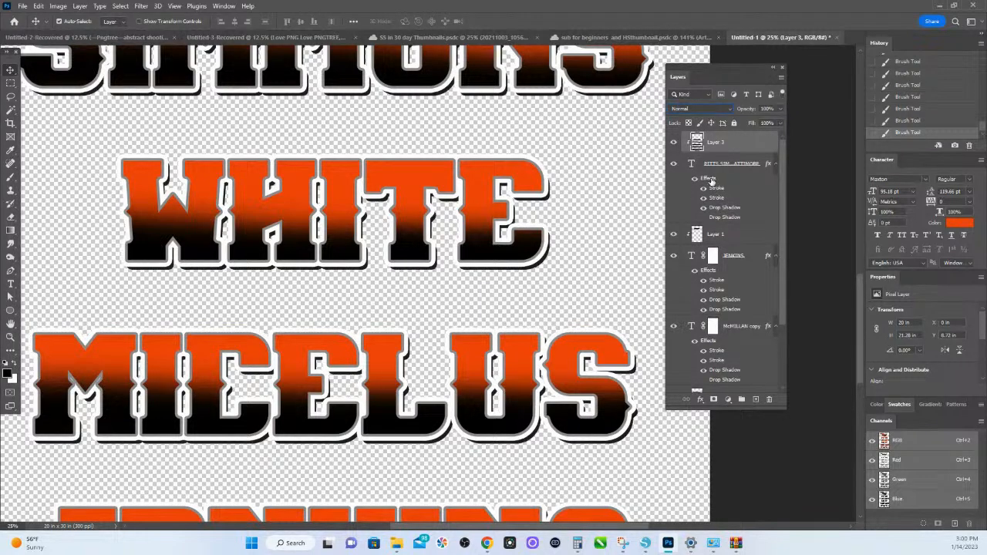
click(710, 181)
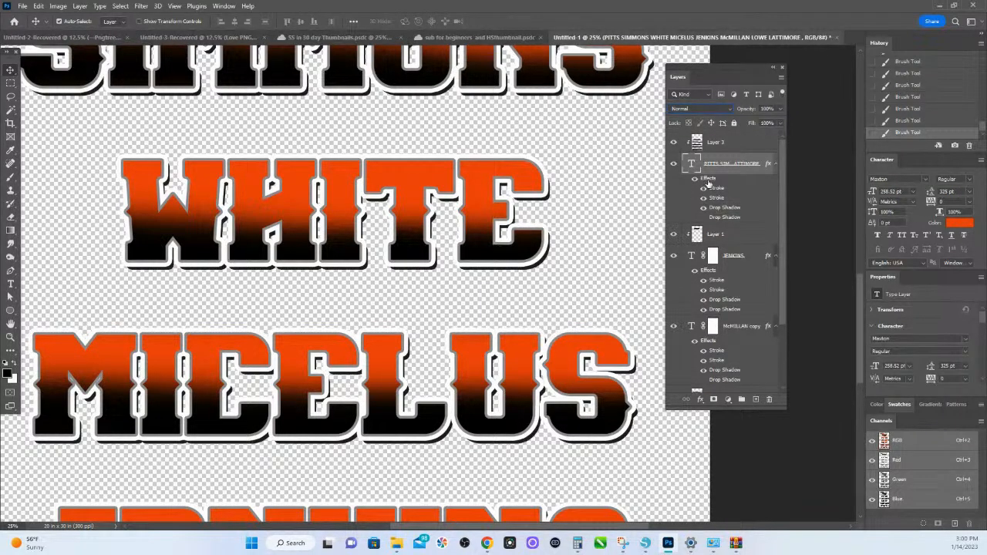
double_click(708, 182)
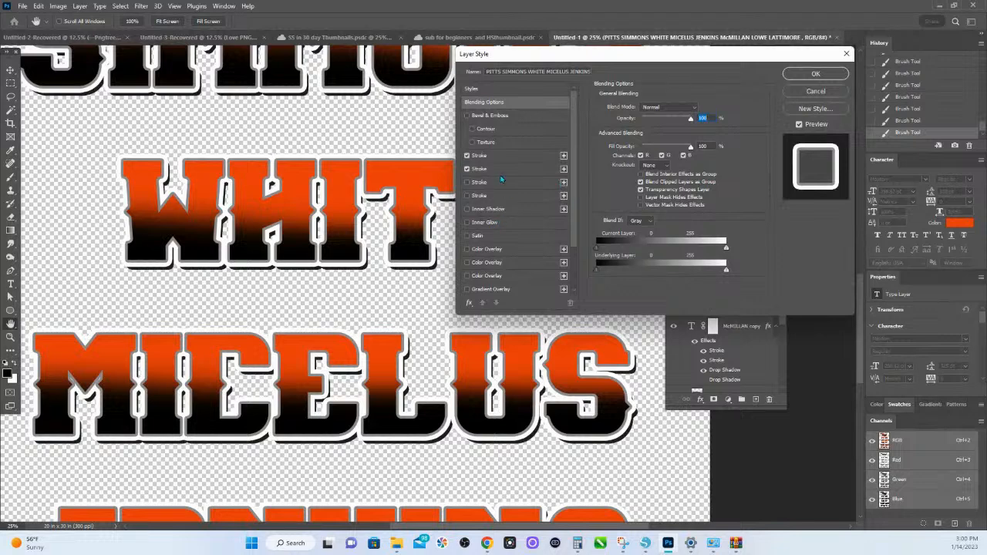
scroll(490, 255, down, 3)
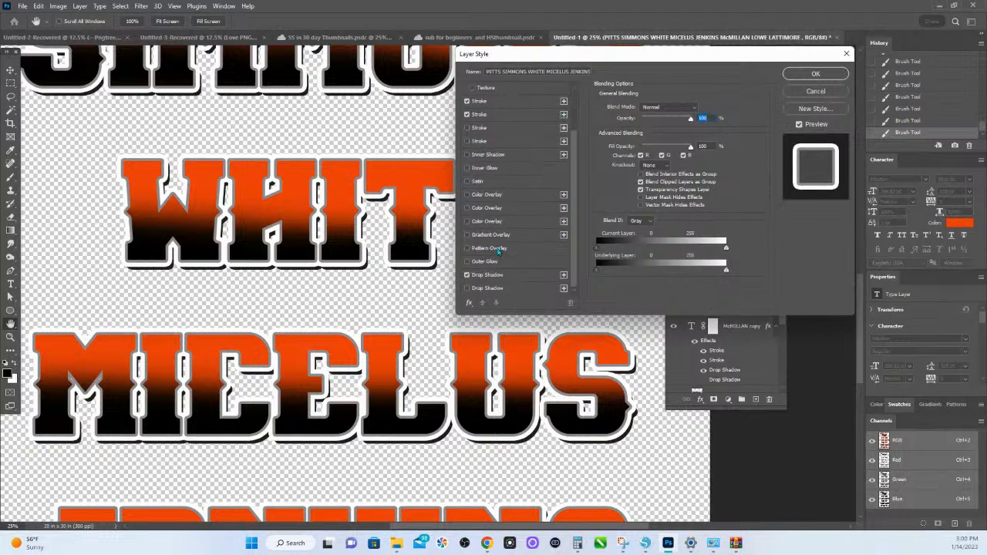
click(468, 289)
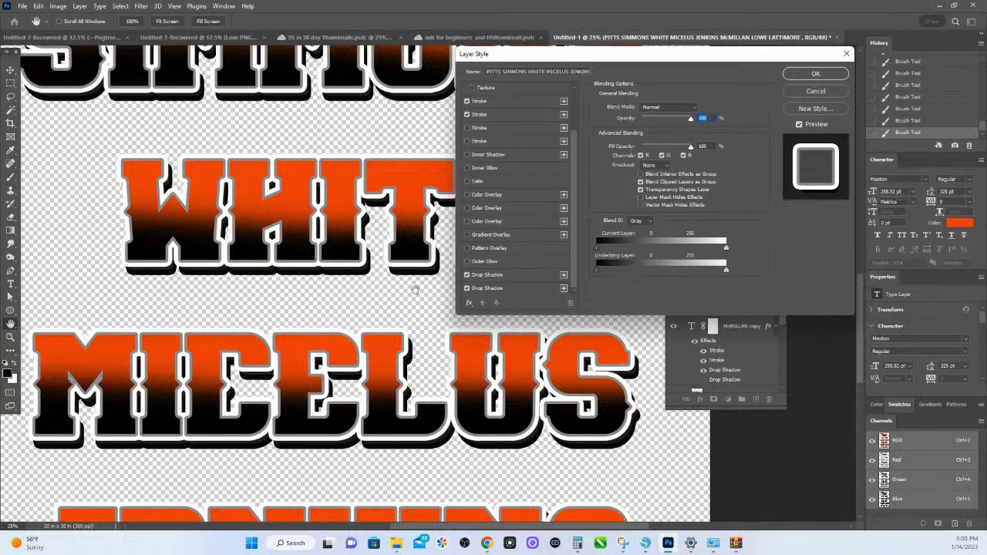
click(467, 288)
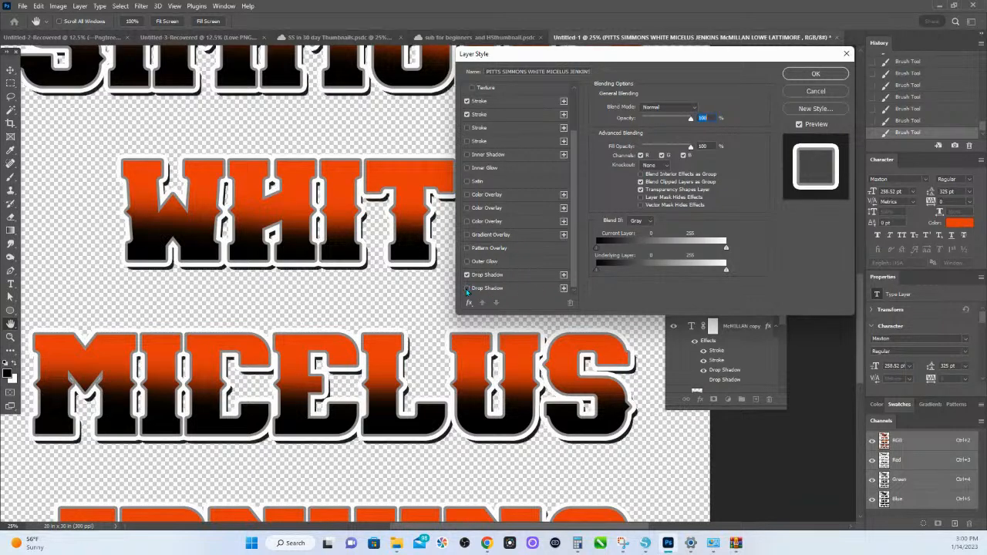
click(466, 288)
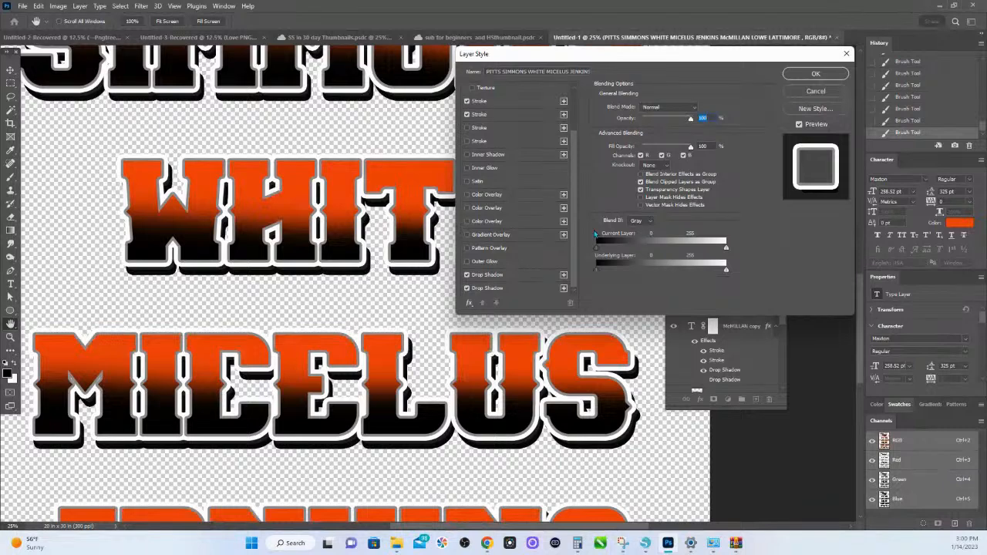
click(818, 74)
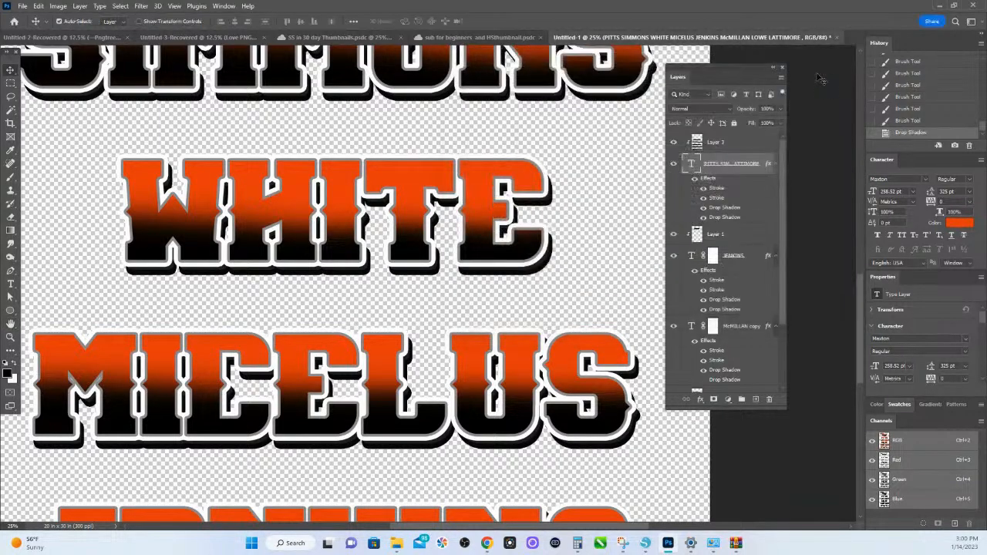
- View the whole artwork at 10% and set the canvas height to 60 inches
click(5, 526)
text(10)
key(Return)
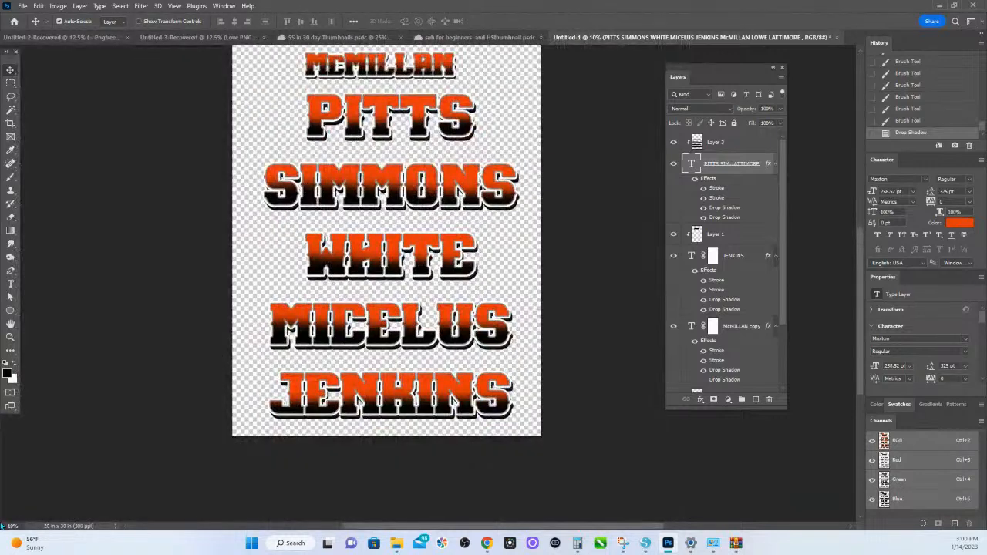
scroll(405, 247, up, 5)
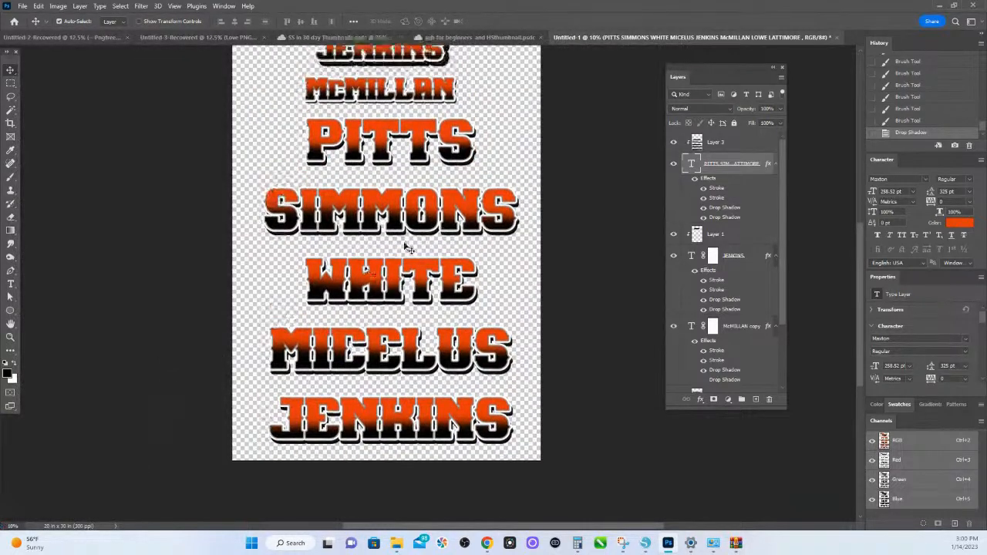
scroll(402, 218, down, 1)
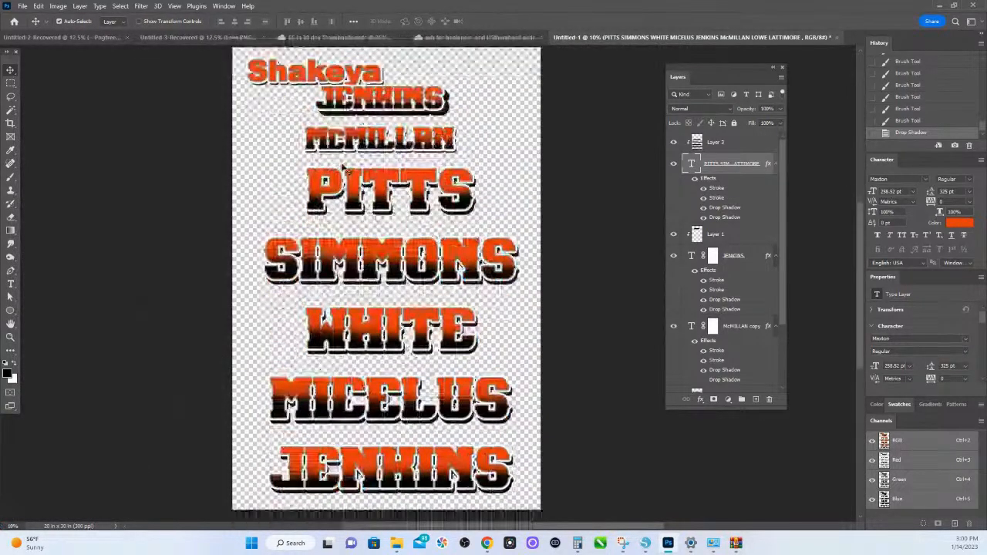
click(57, 8)
click(78, 93)
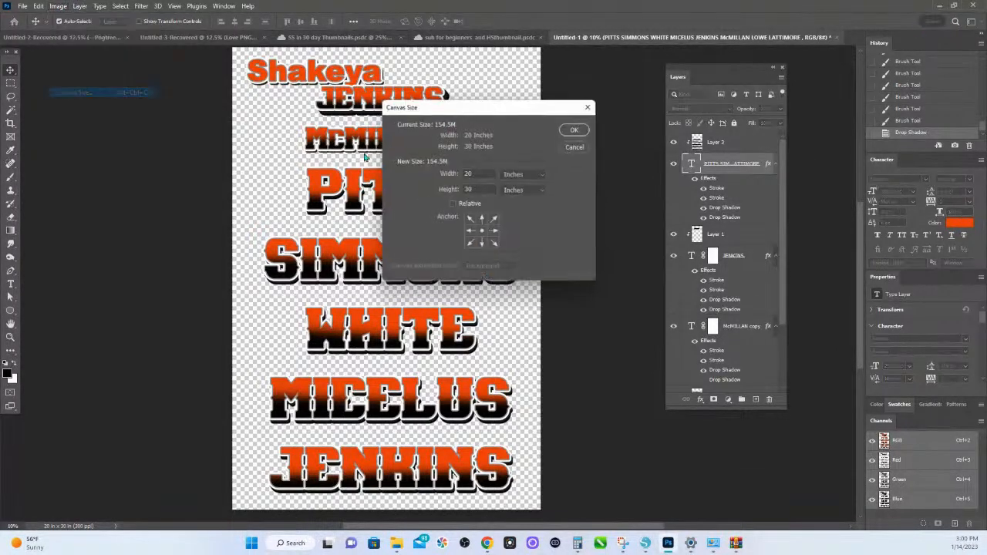
drag(479, 189, 418, 183)
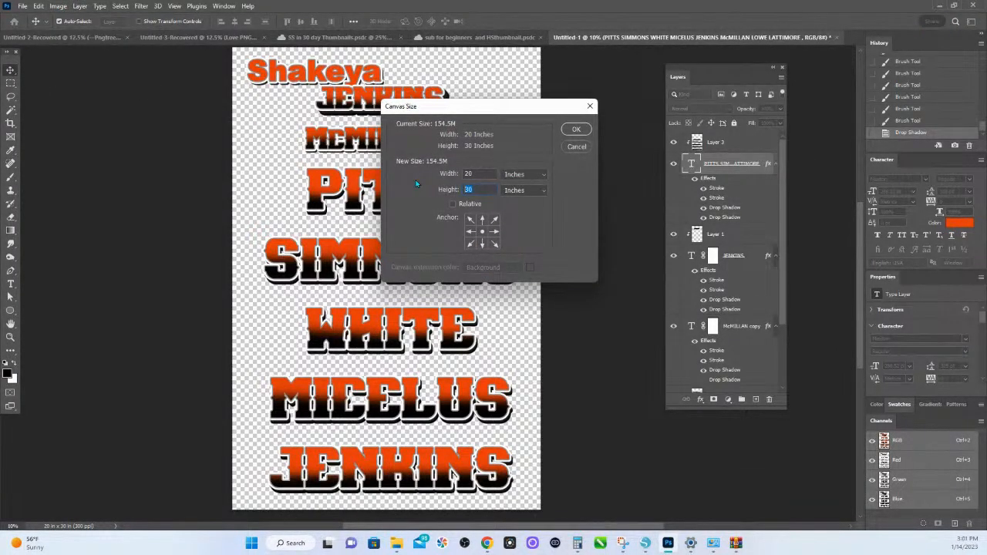
text(60)
key(Escape)
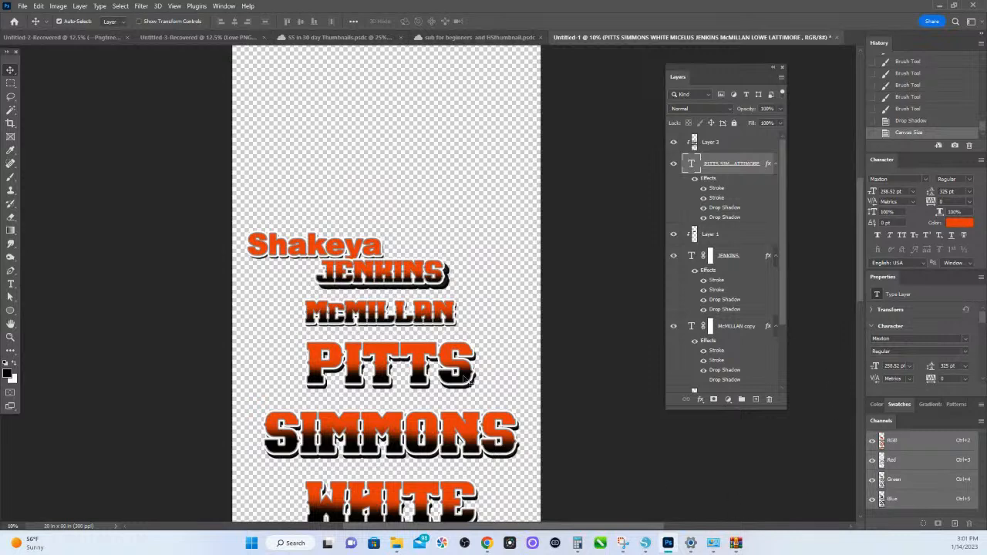
- Expand the canvas with Reveal All to include the clipped edges of the last listed name
scroll(463, 372, down, 10)
scroll(464, 373, down, 8)
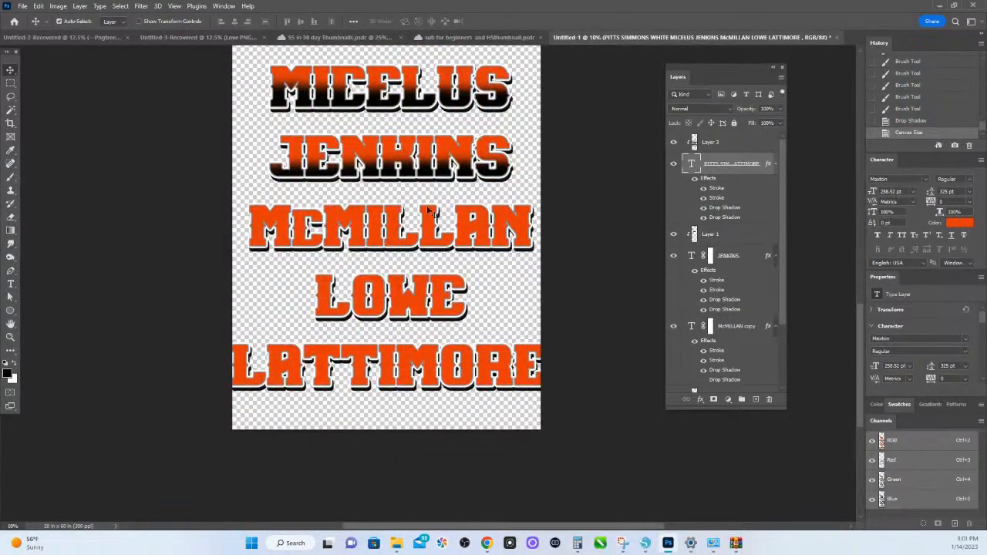
click(38, 6)
mouse_move(59, 9)
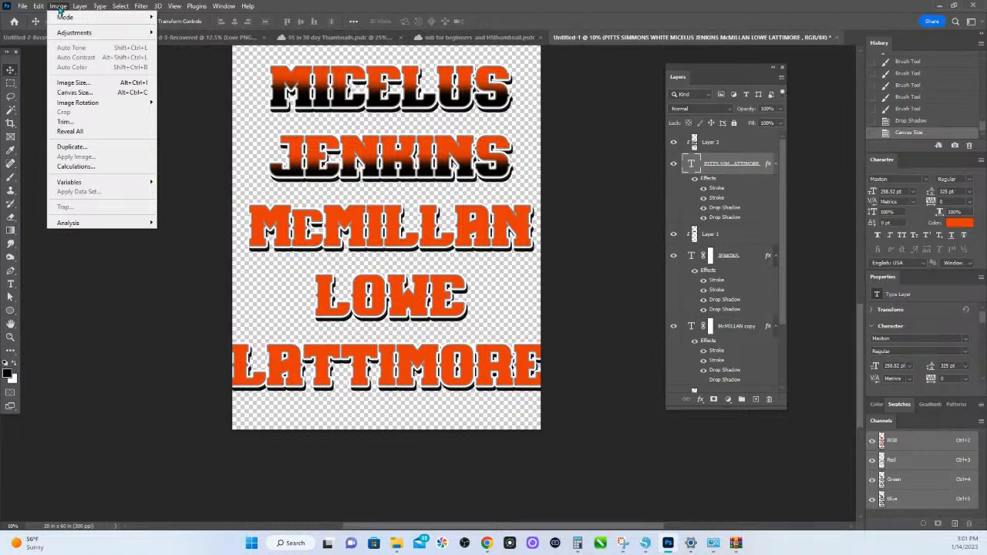
click(104, 133)
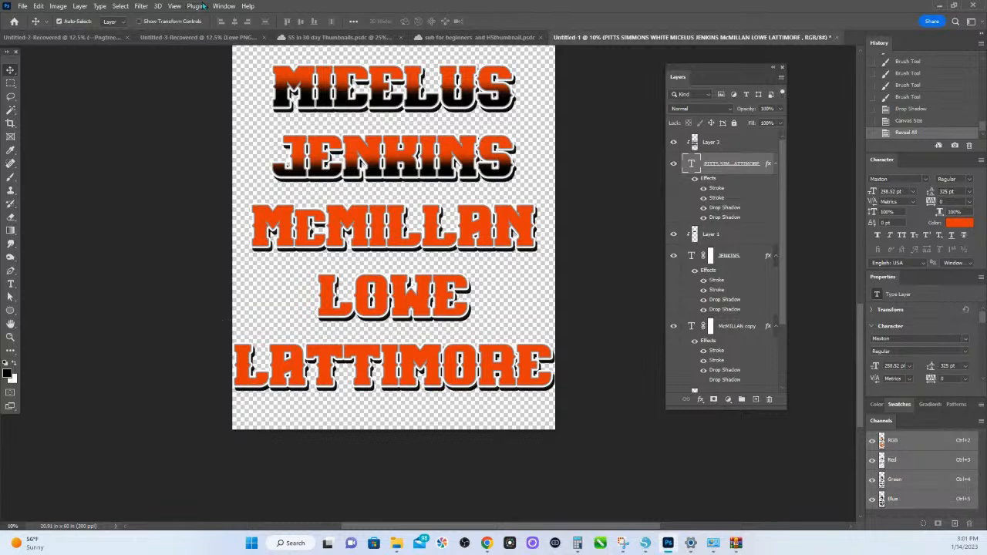
- Move the orange first-name text past the canvas's left edge, place a duplicate past the right edge, and reveal all
scroll(241, 100, up, 10)
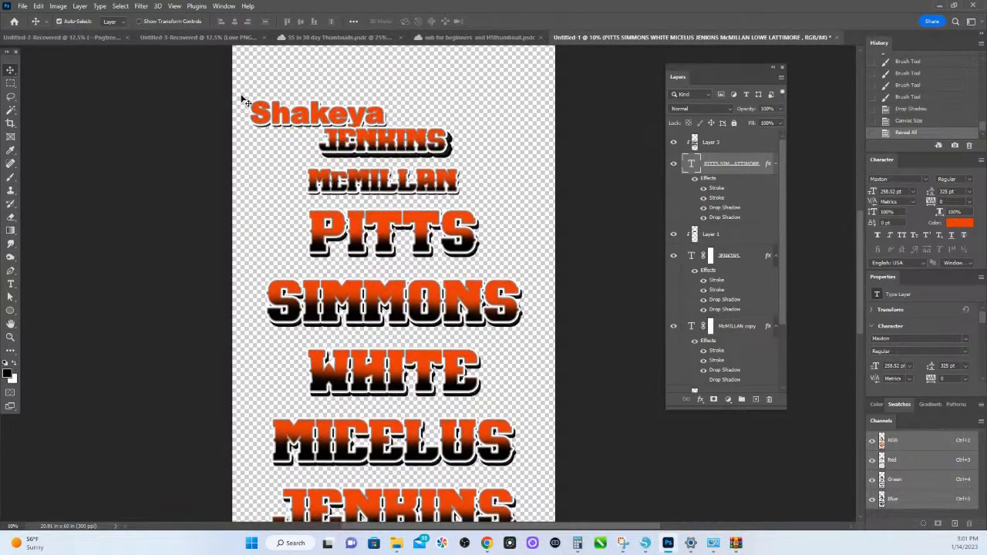
scroll(242, 101, up, 1)
drag(257, 145, 192, 149)
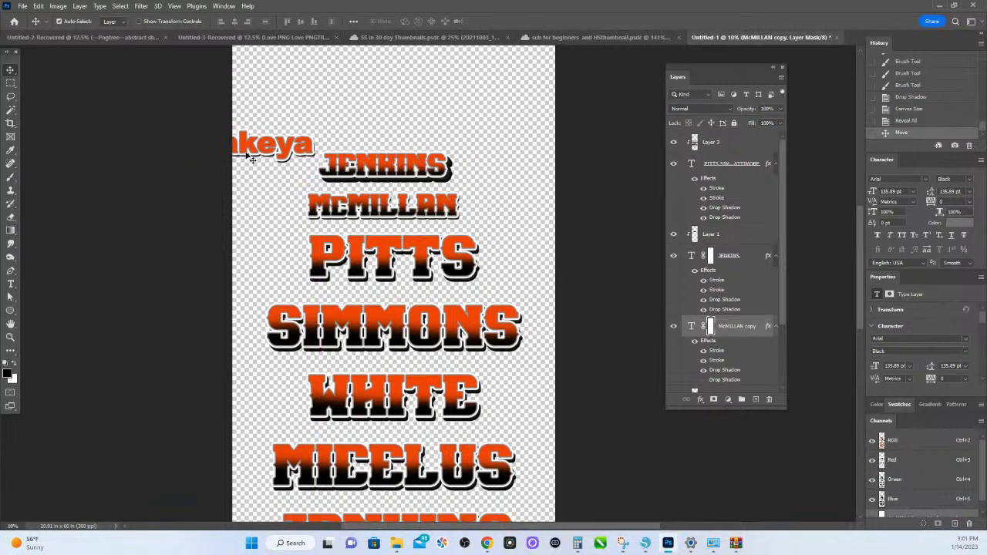
drag(253, 157, 561, 128)
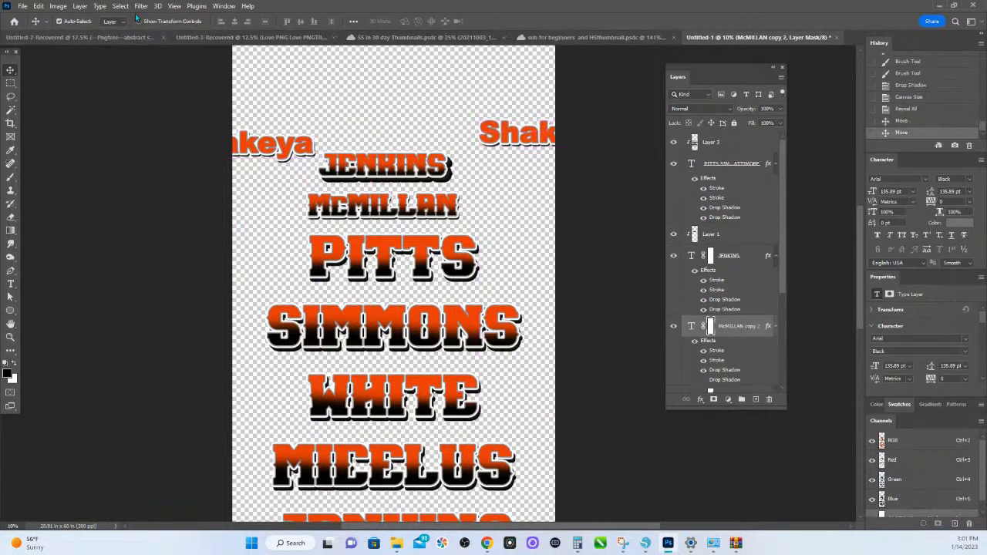
click(58, 5)
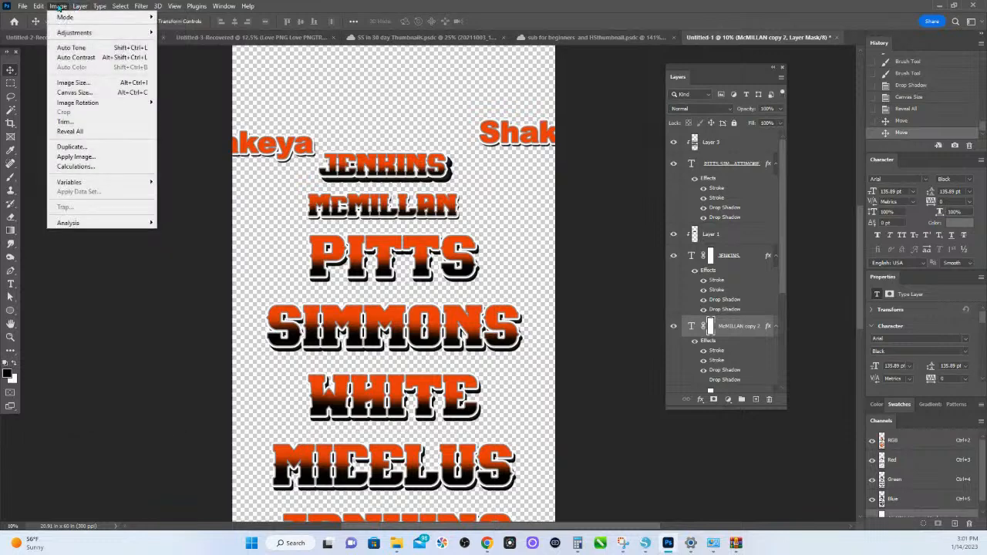
click(75, 132)
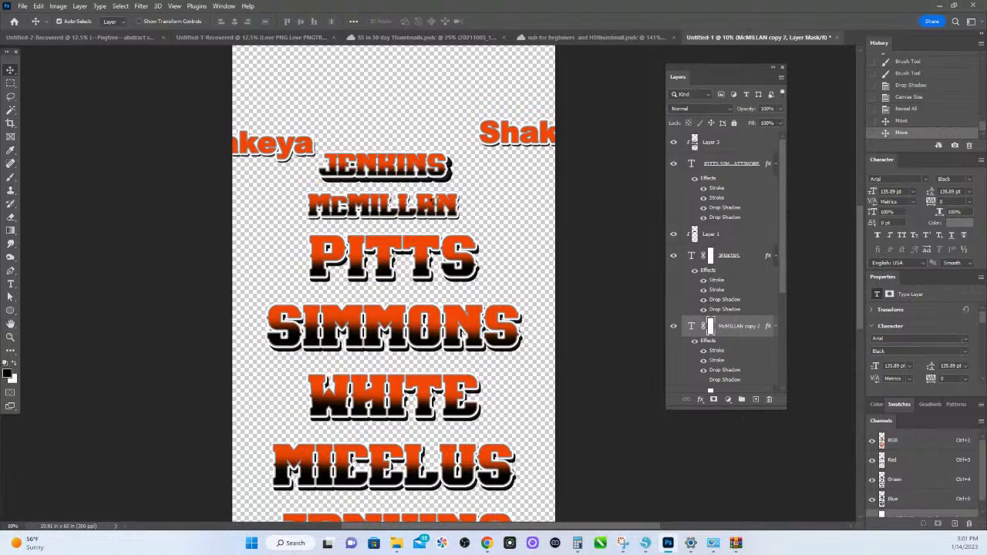
- Brush black on the clipped shading layer, Layer 3, across the lower halves of the last three listed names
scroll(438, 210, down, 6)
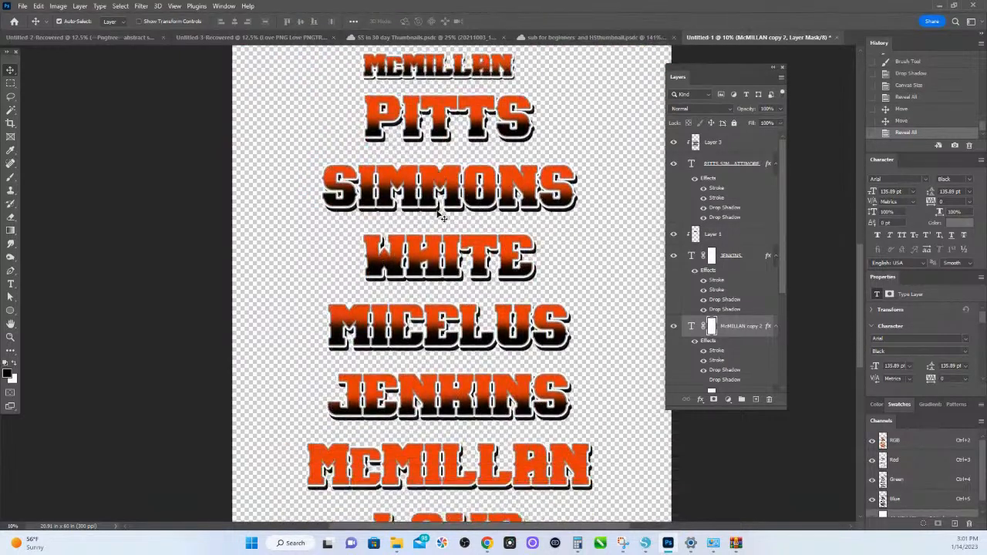
scroll(431, 287, down, 3)
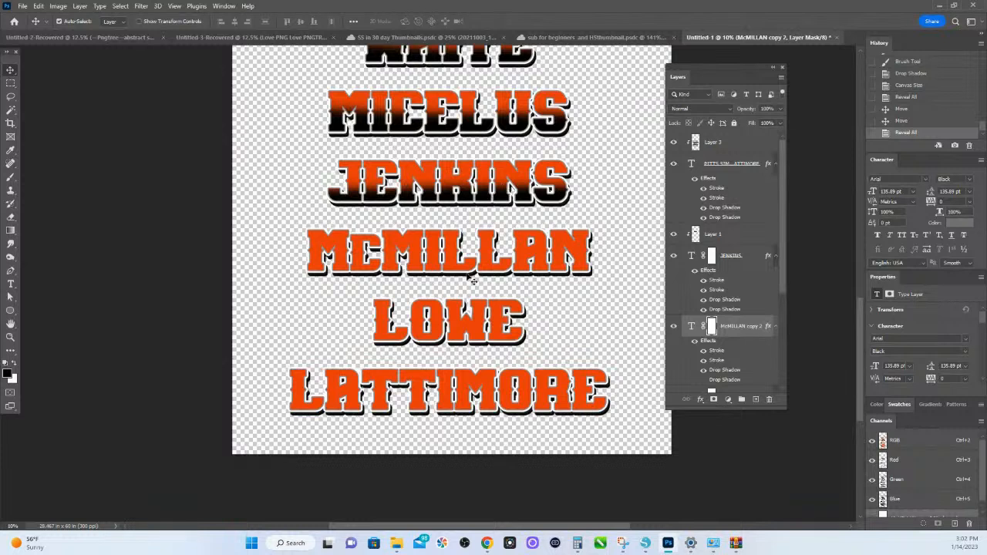
click(10, 177)
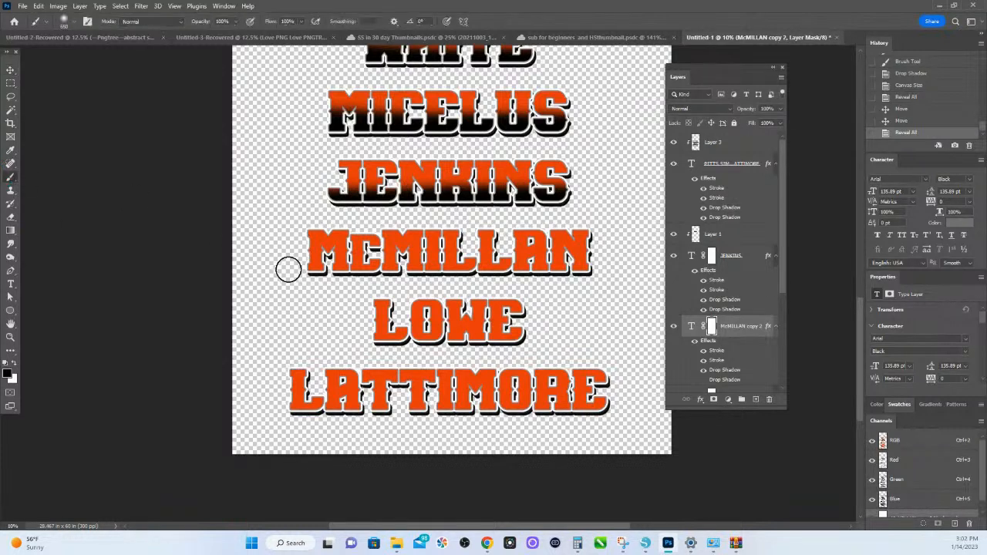
drag(392, 265, 408, 263)
drag(407, 263, 300, 273)
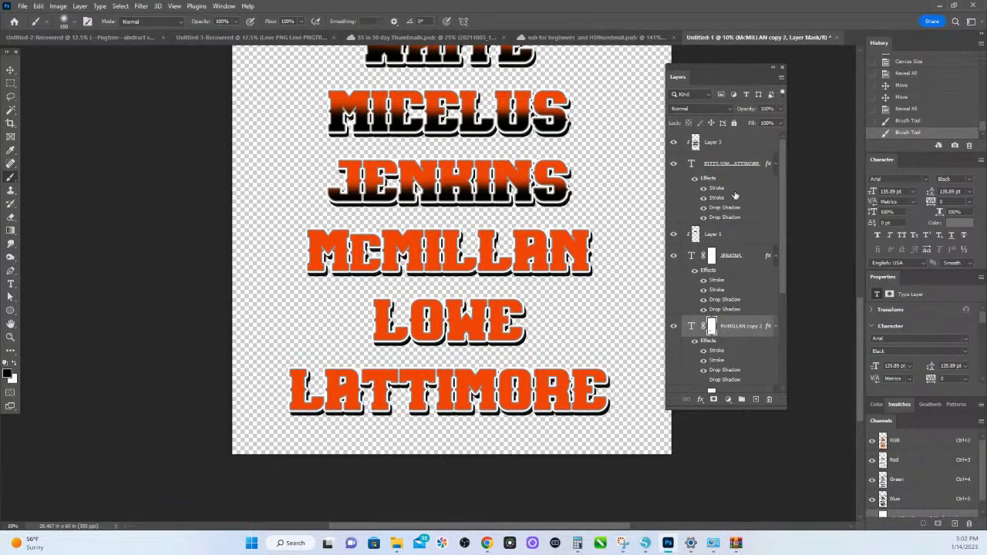
click(703, 148)
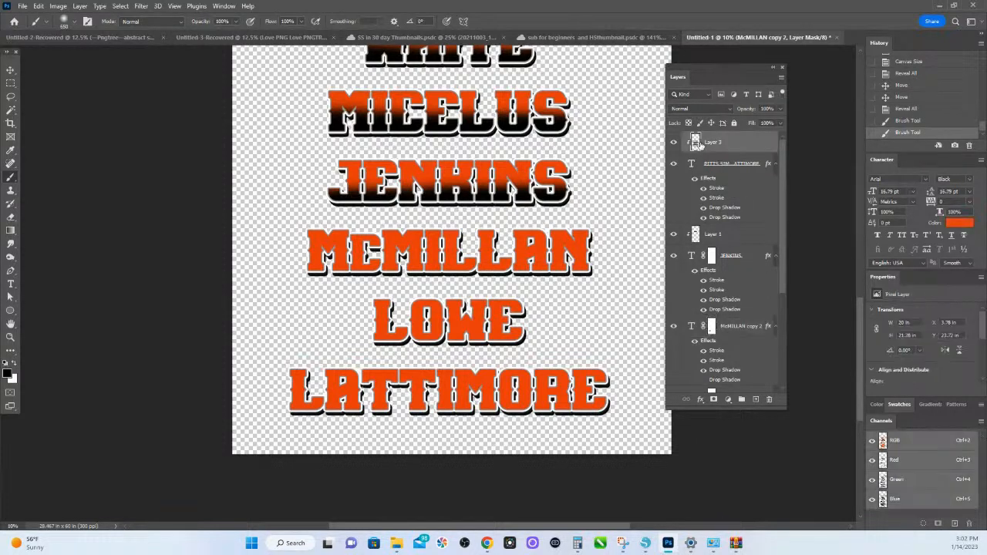
drag(333, 268, 608, 267)
drag(564, 328, 371, 347)
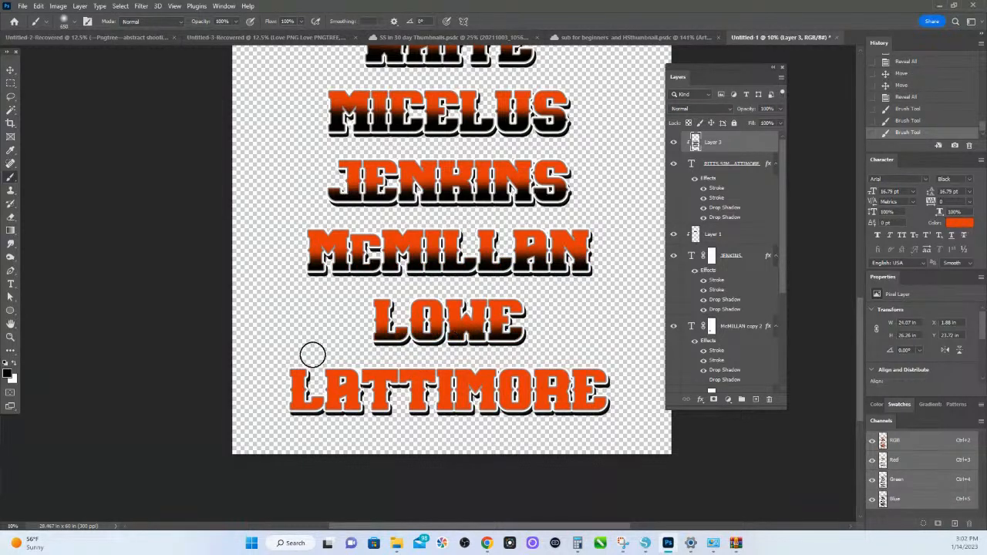
mouse_move(270, 412)
mouse_down()
mouse_move(619, 411)
mouse_move(267, 408)
mouse_up()
mouse_move(407, 348)
mouse_down()
mouse_move(392, 341)
mouse_move(548, 342)
mouse_up()
- Copy the layer style of the text layer holding the list of names and delete all effects from that layer
scroll(522, 279, up, 2)
scroll(522, 279, up, 6)
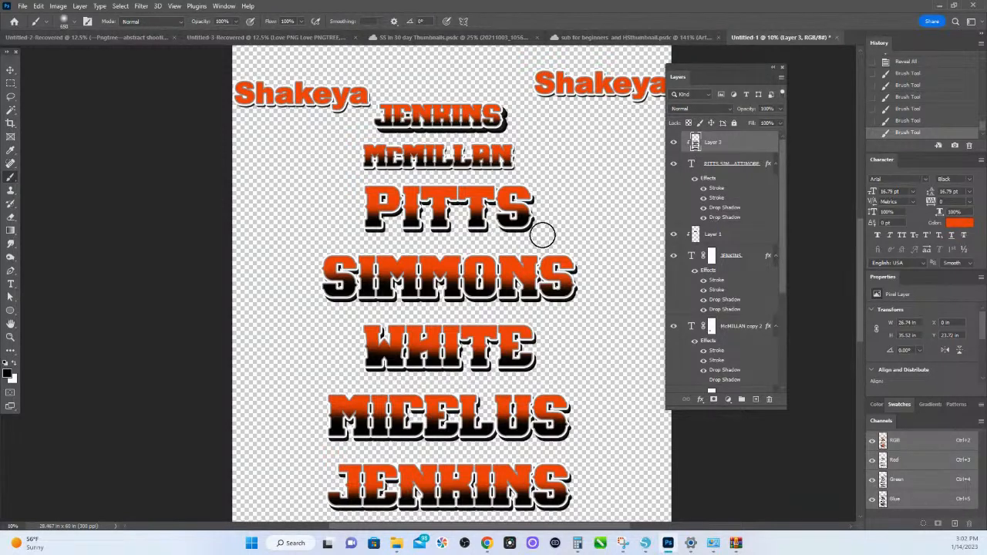
right_click(707, 180)
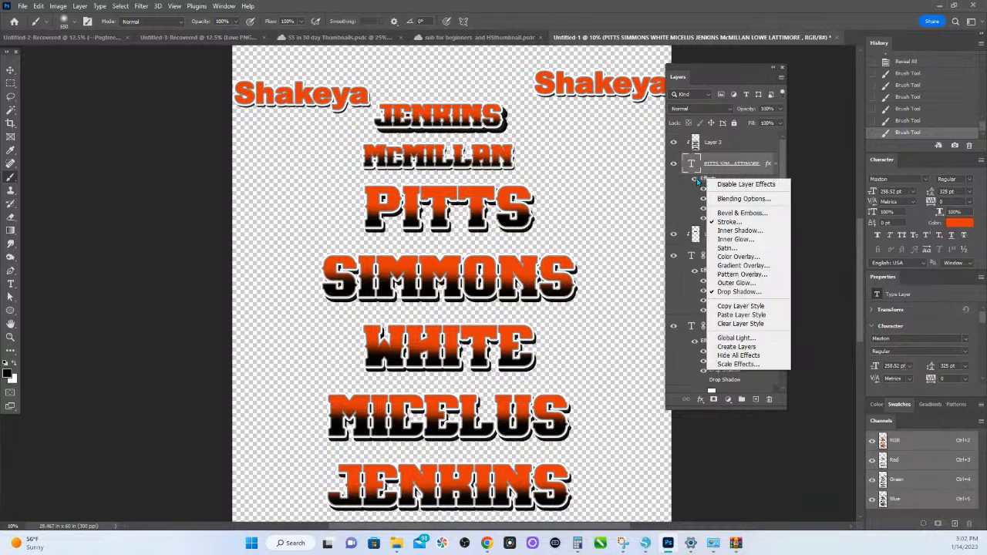
click(705, 180)
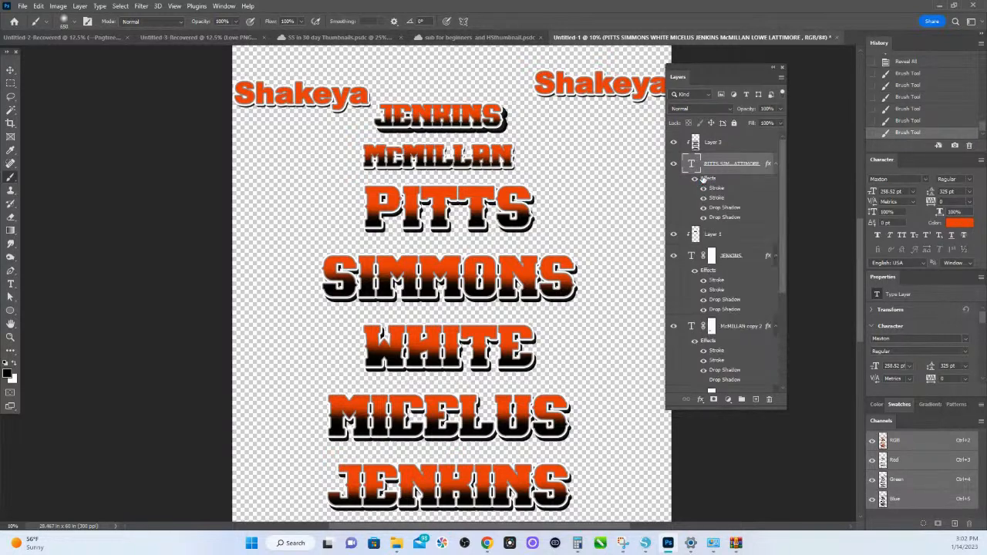
right_click(713, 170)
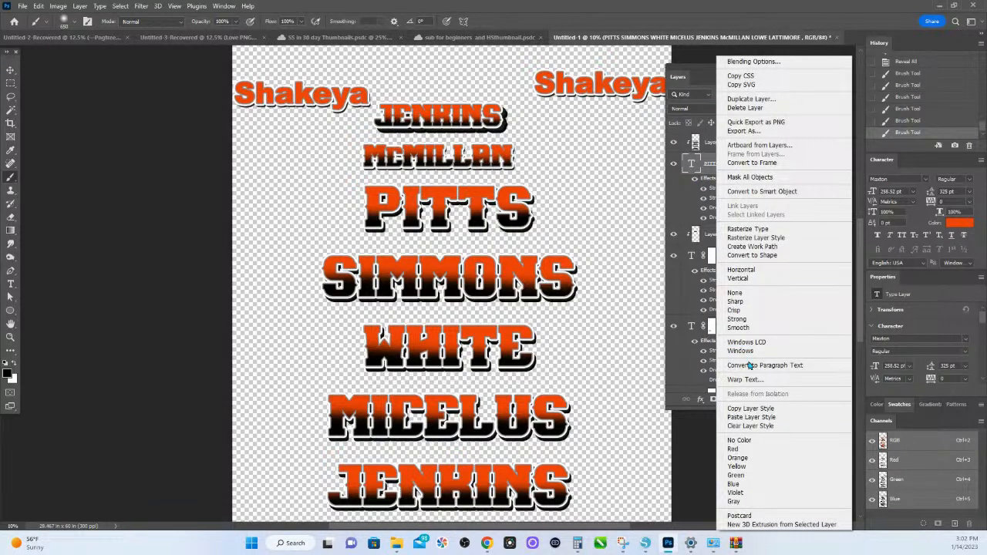
click(751, 409)
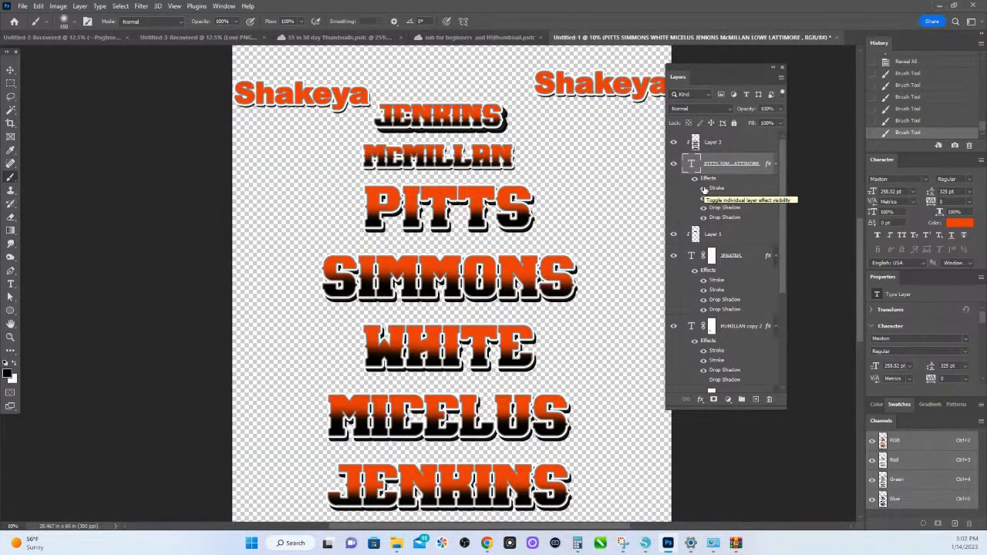
drag(705, 183, 769, 406)
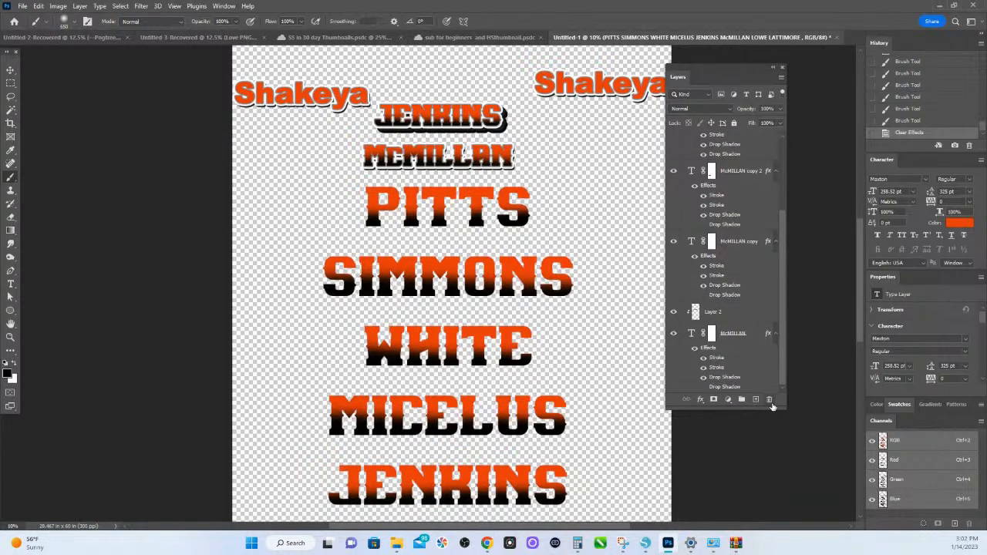
- Select shading Layer 3 together with the text layer holding the list of names and rasterize the layers
scroll(772, 224, up, 5)
scroll(458, 260, up, 3)
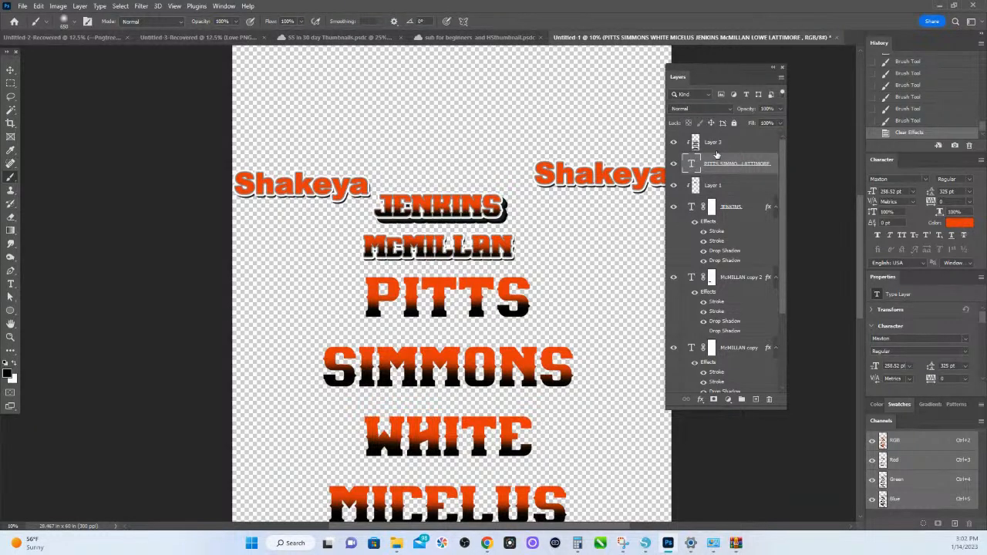
ctrl+click(727, 148)
right_click(727, 148)
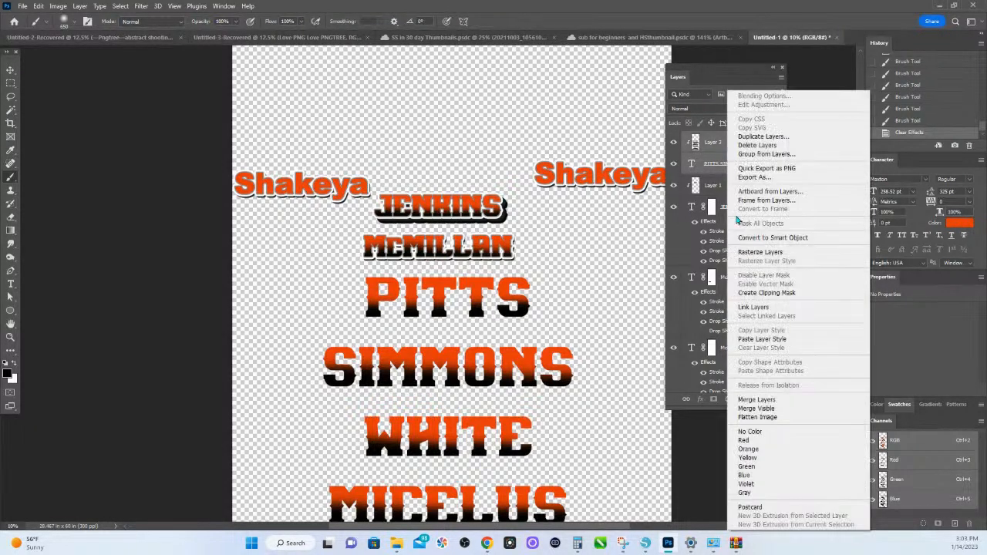
click(760, 251)
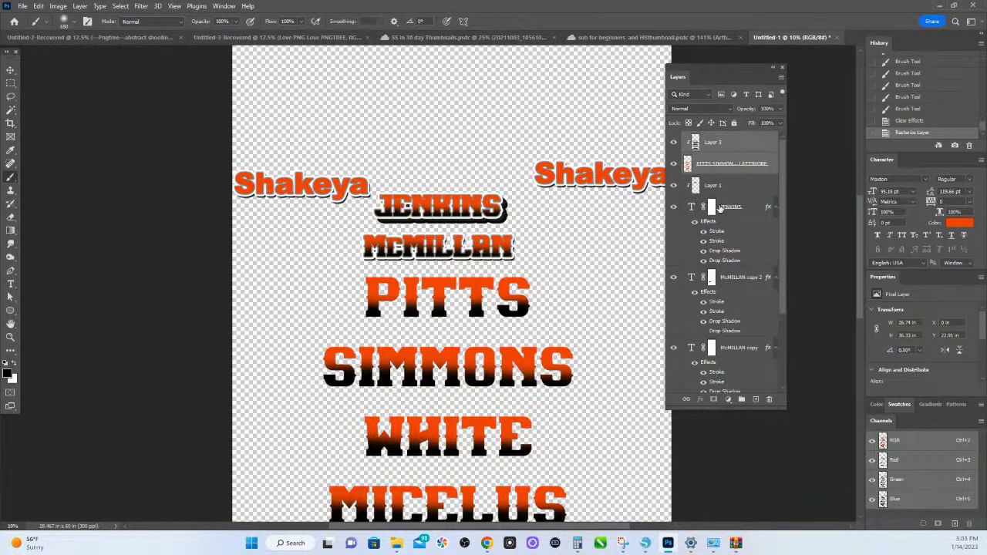
- Try merging all visible layers into one and undo the merge
right_click(732, 145)
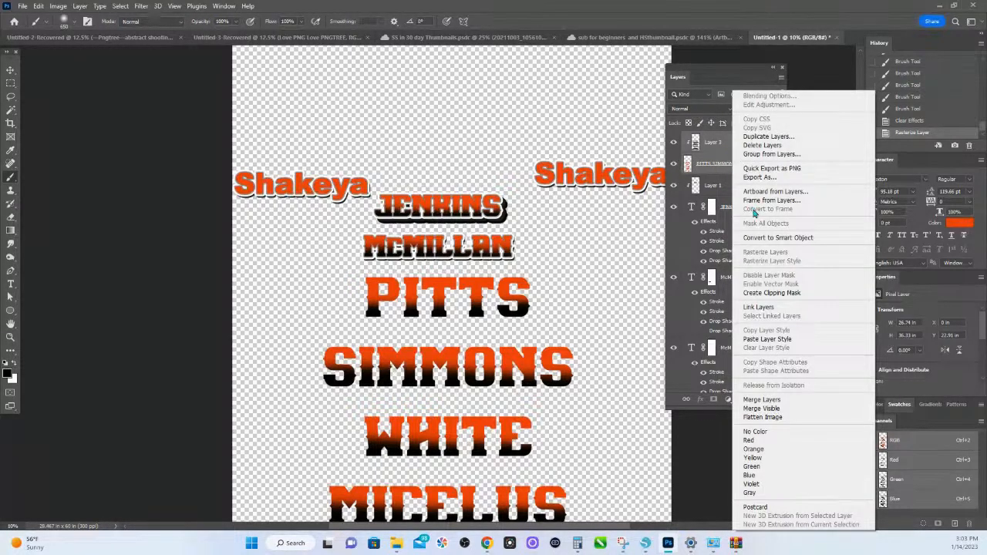
click(787, 412)
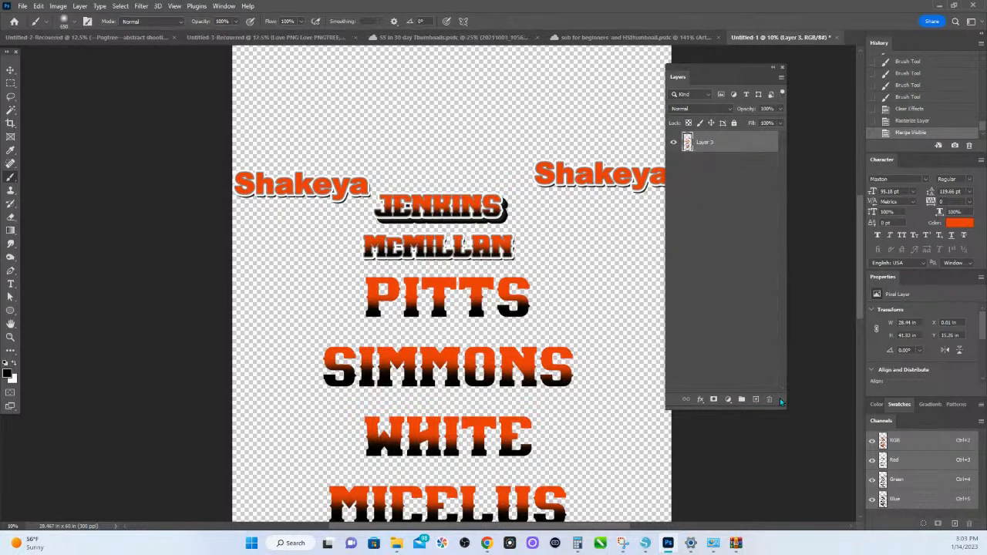
key(ctrl+z)
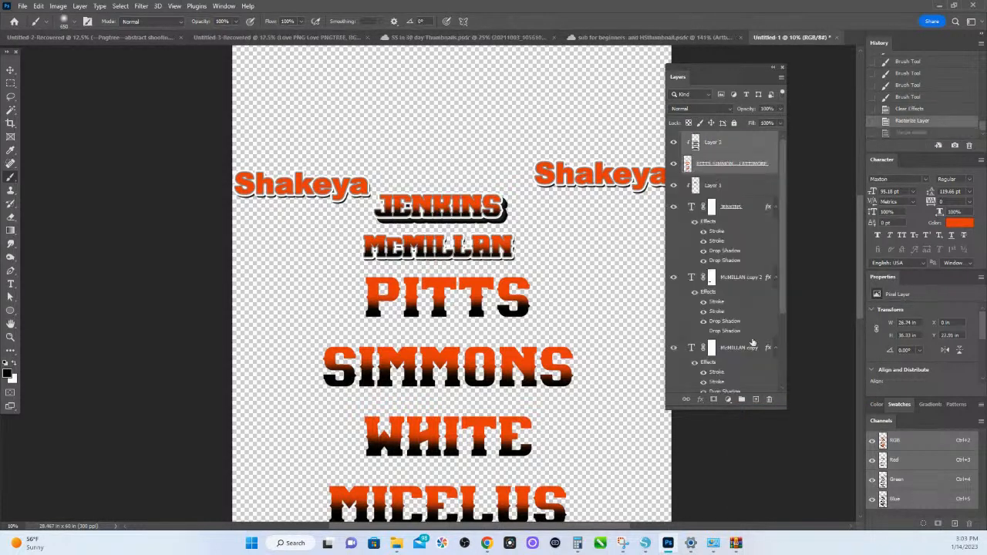
- Merge shading Layer 3 with the rasterized layer holding the list of names
right_click(730, 159)
click(770, 400)
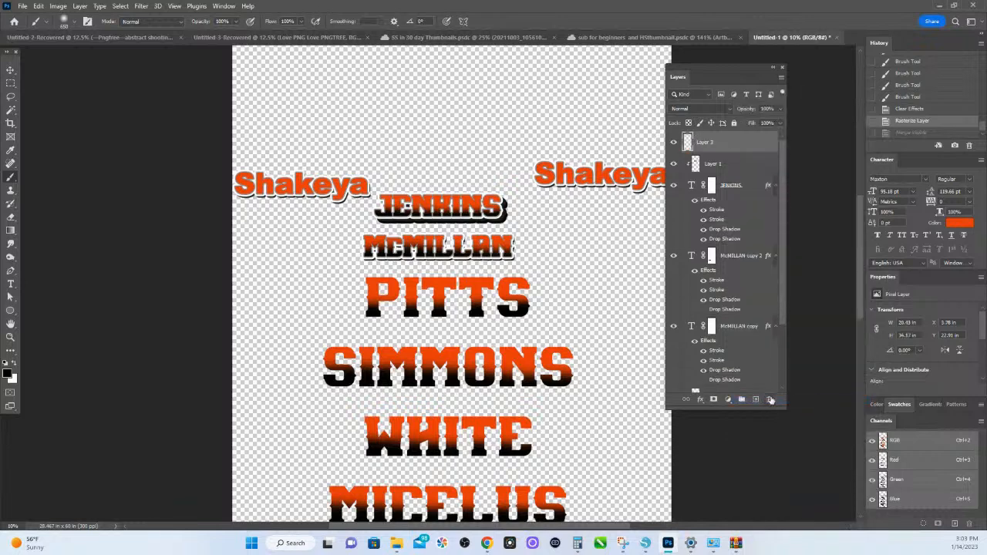
scroll(473, 375, down, 1)
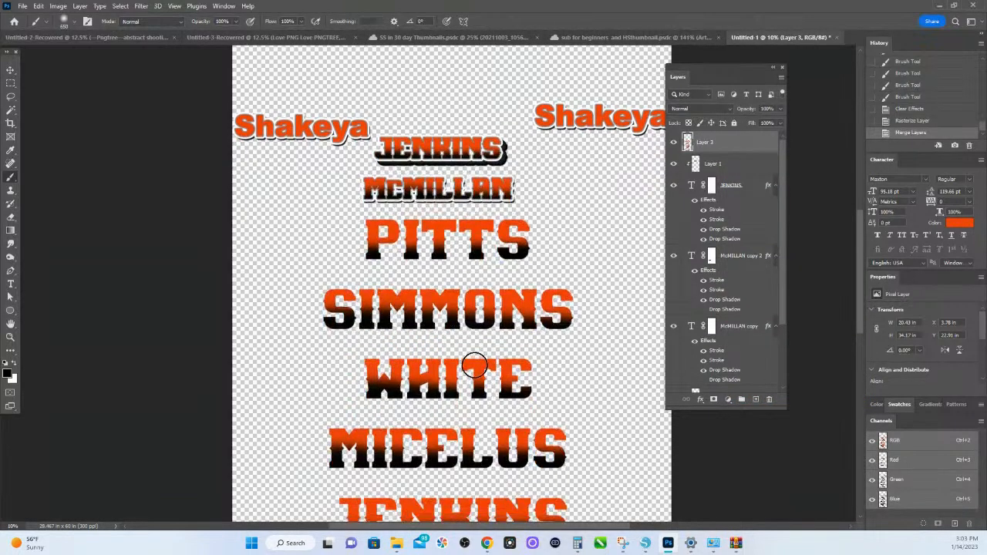
scroll(474, 367, down, 3)
scroll(425, 254, up, 1)
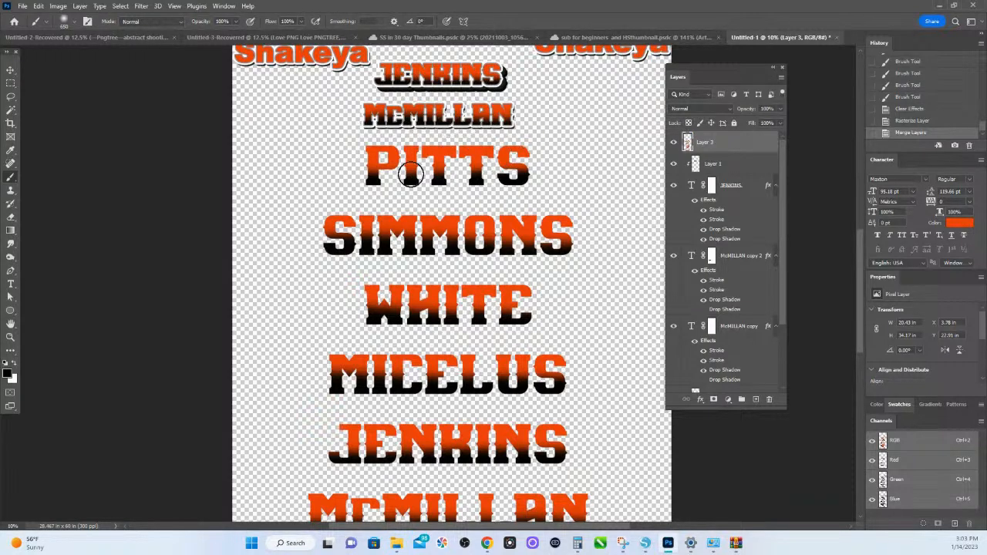
- Paste the copied strokes and drop shadows layer style onto the merged Layer 3
right_click(730, 151)
click(760, 339)
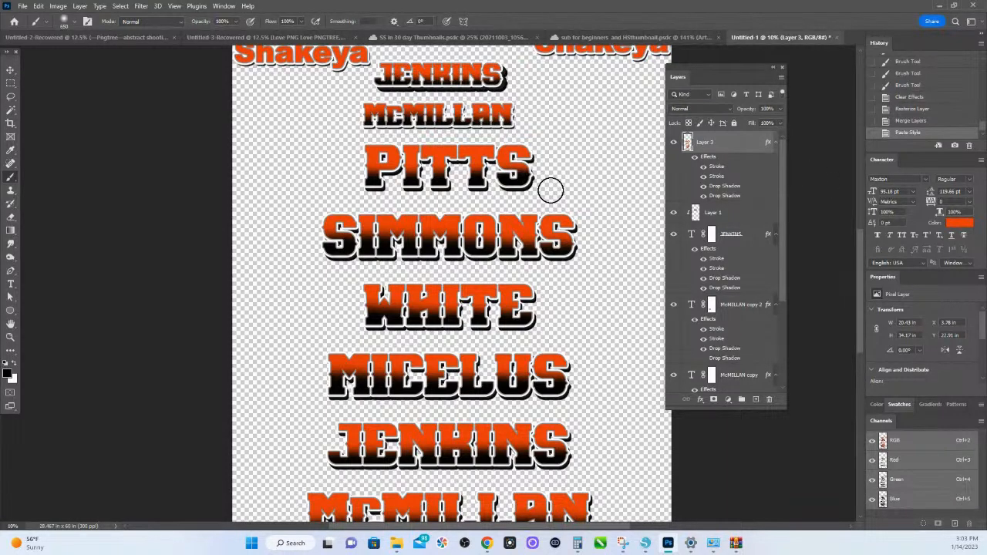
scroll(551, 191, up, 1)
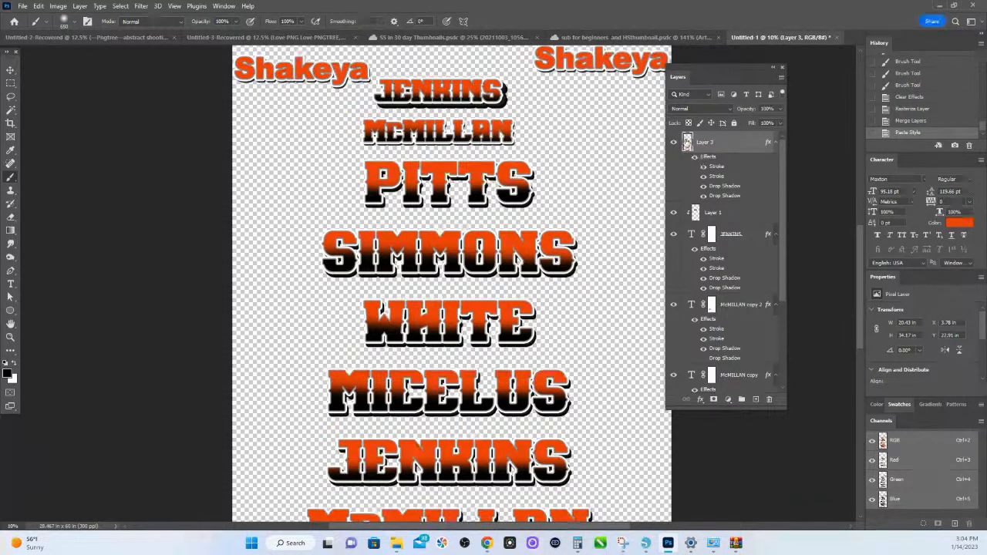
scroll(505, 156, up, 2)
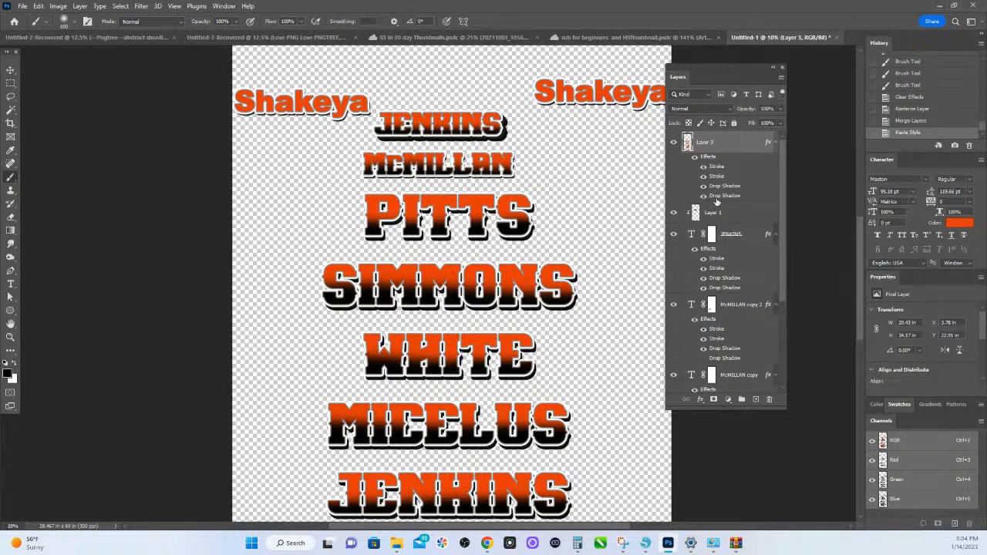
- Try merging clipped shading Layer 1 with the upper small name's text layer, and undo the merge
key(v)
click(817, 287)
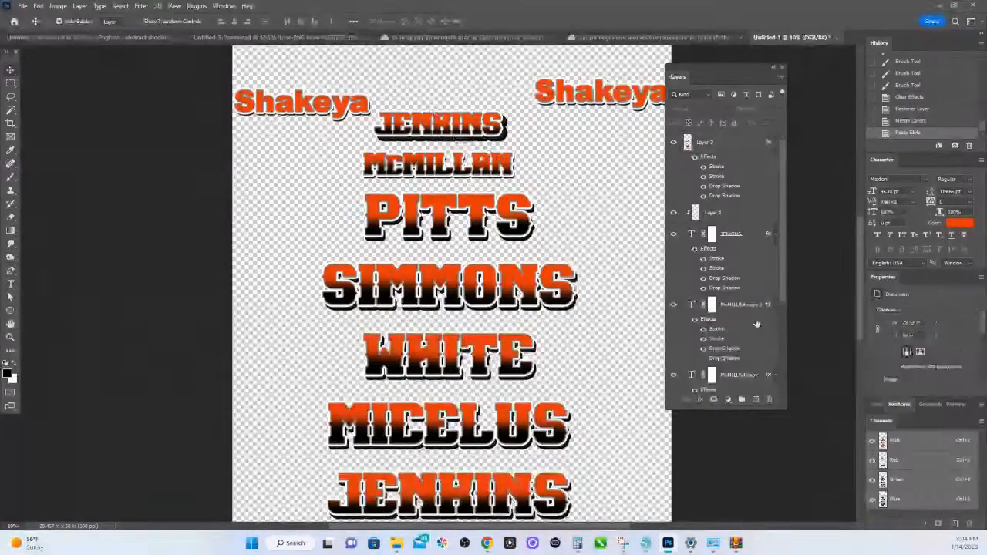
scroll(750, 293, down, 3)
scroll(747, 285, up, 3)
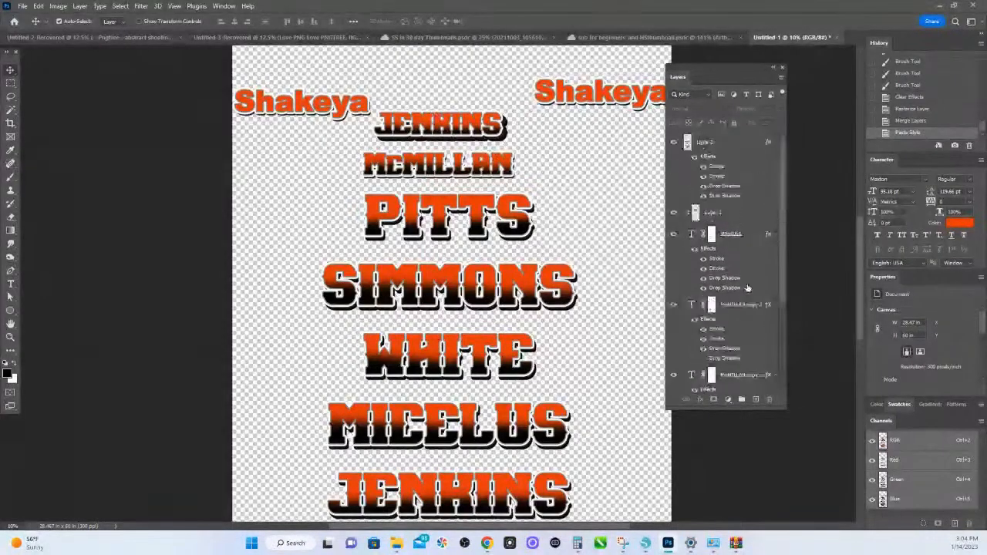
click(483, 134)
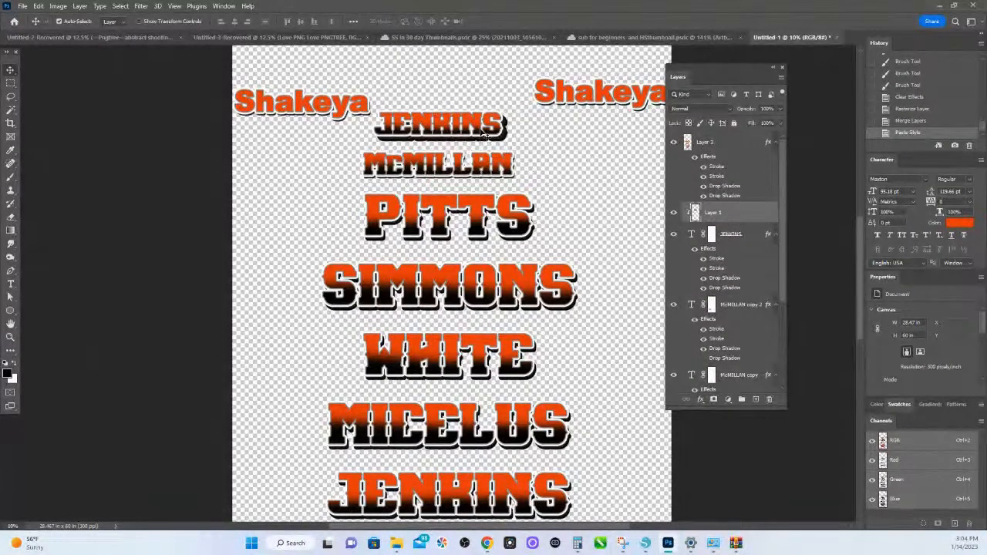
click(739, 242)
right_click(742, 242)
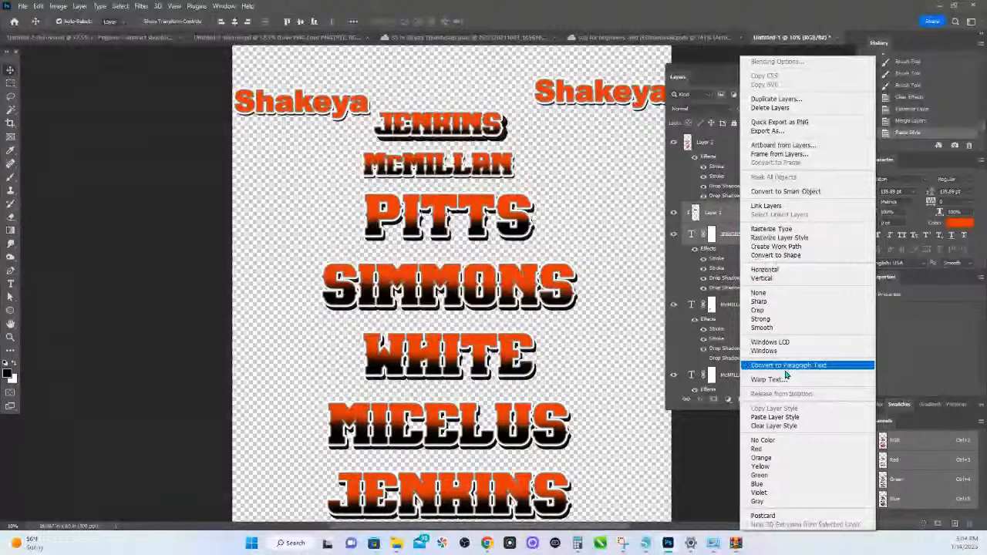
right_click(728, 213)
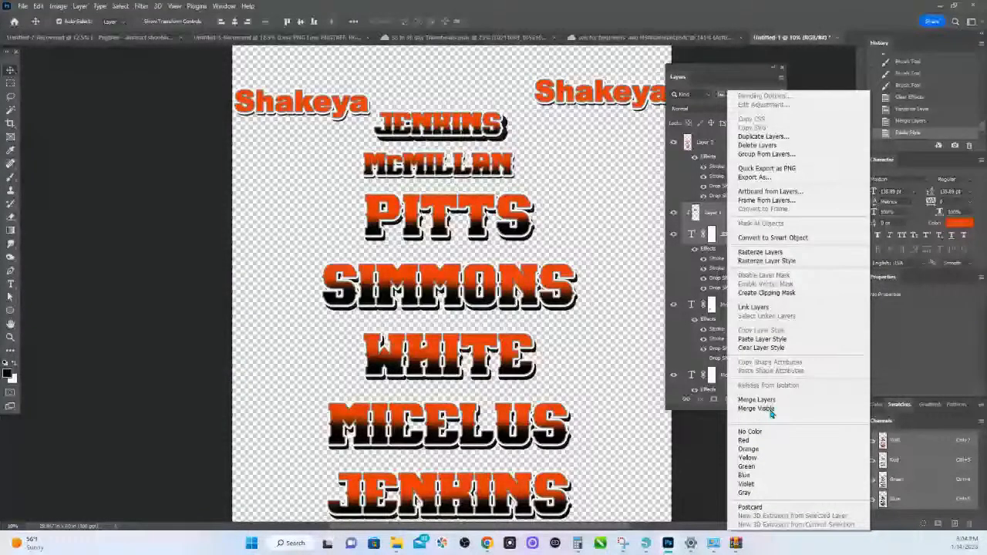
click(757, 409)
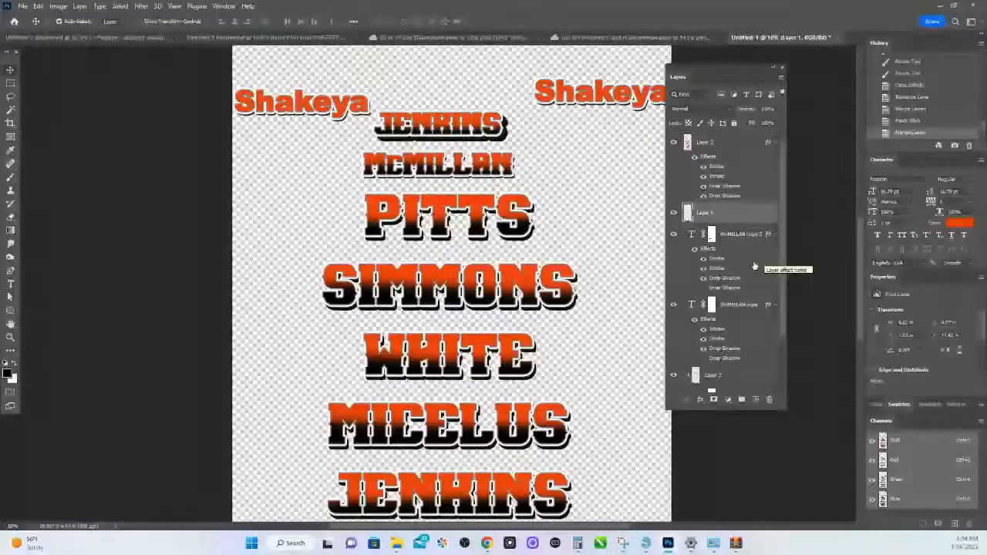
key(ctrl+z)
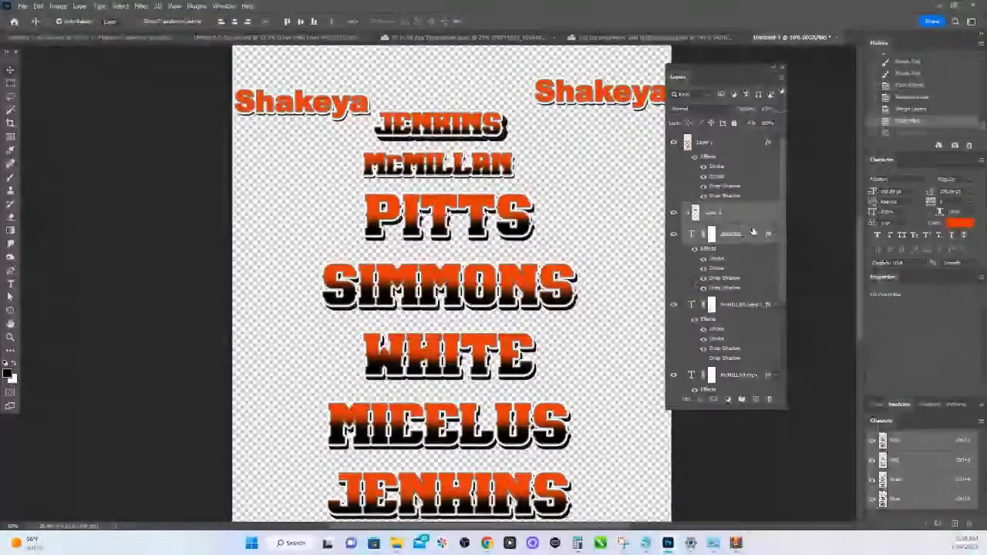
- Merge Layer 1 with the upper small name's text layer again and toggle the merged layer's visibility off and on
right_click(755, 230)
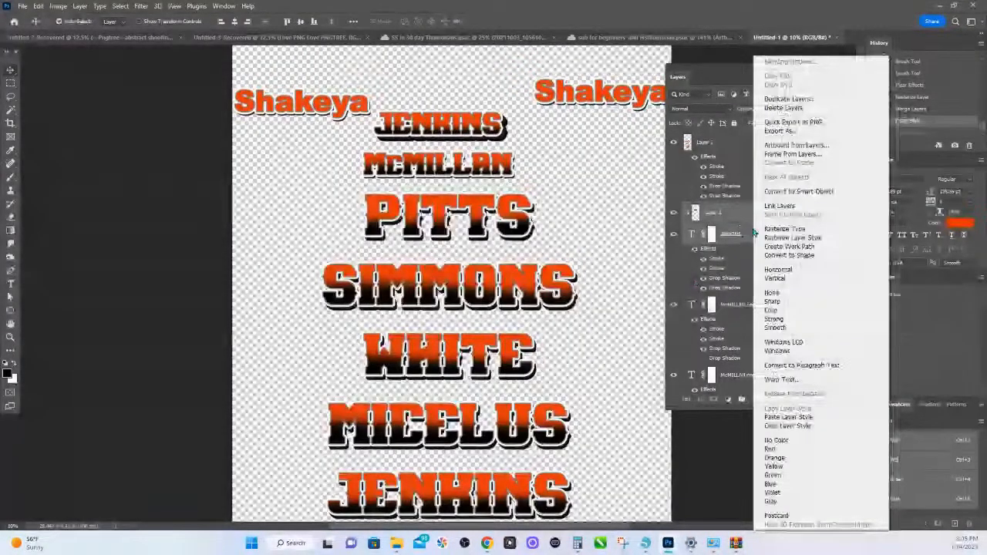
right_click(755, 221)
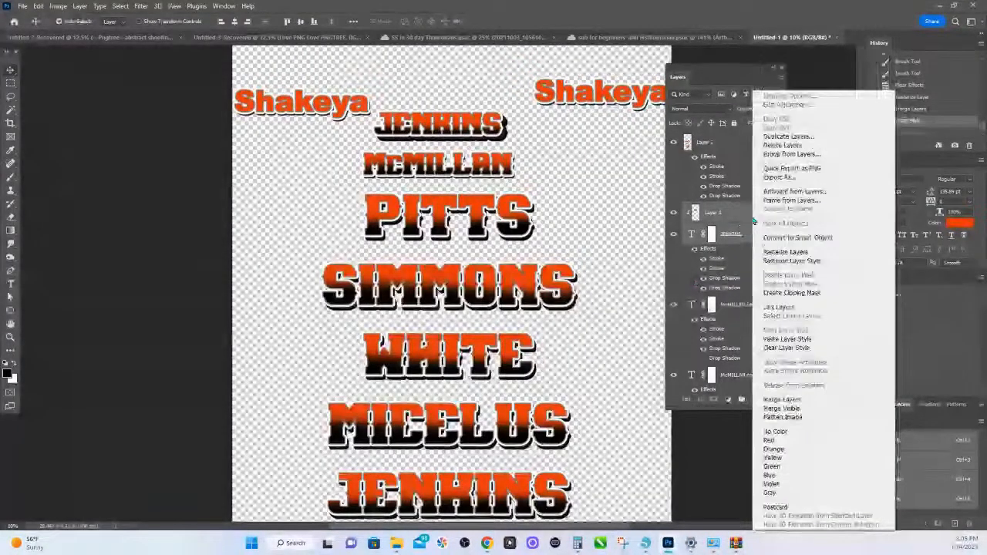
click(795, 399)
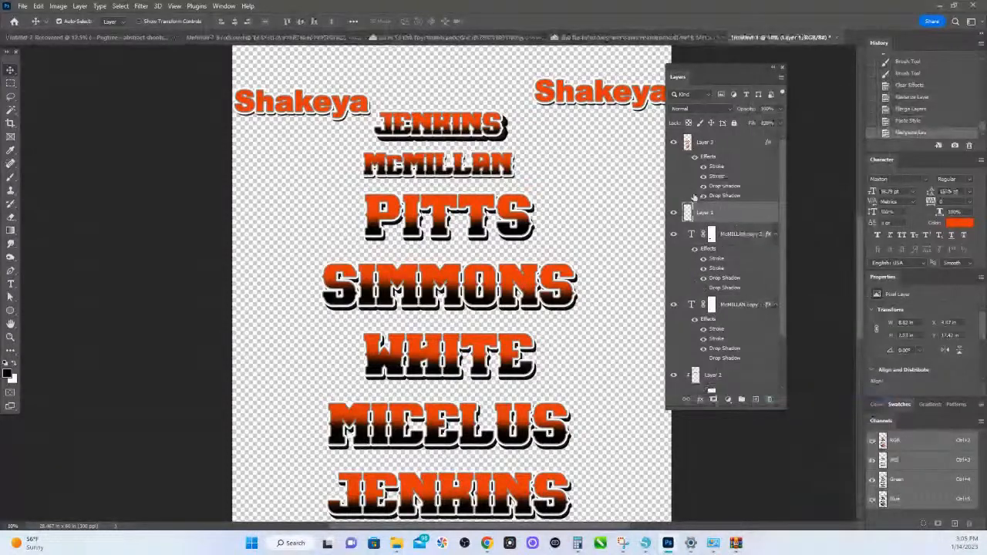
click(675, 214)
click(674, 215)
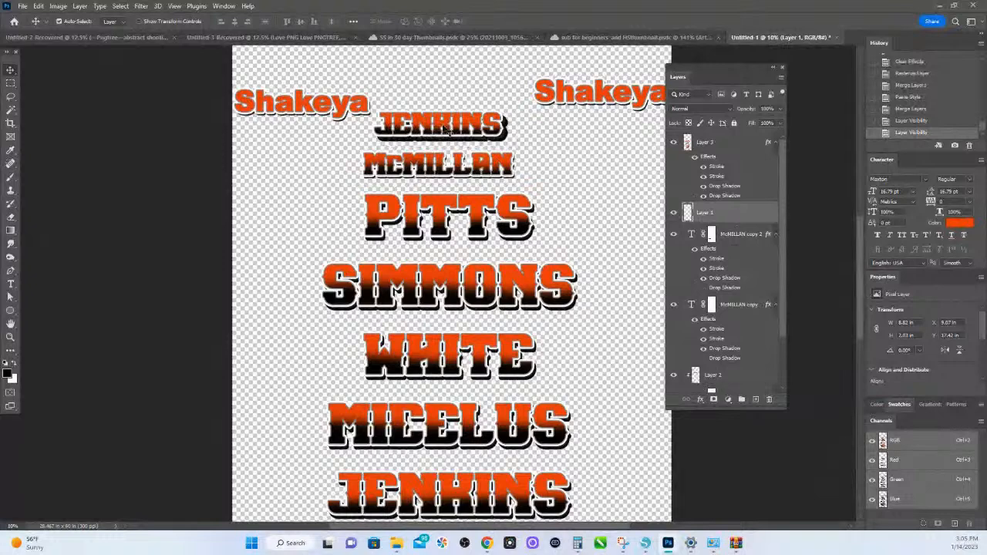
- Paste the copied layer style onto the merged Layer 1 and move that name up between the two first-name texts
right_click(747, 210)
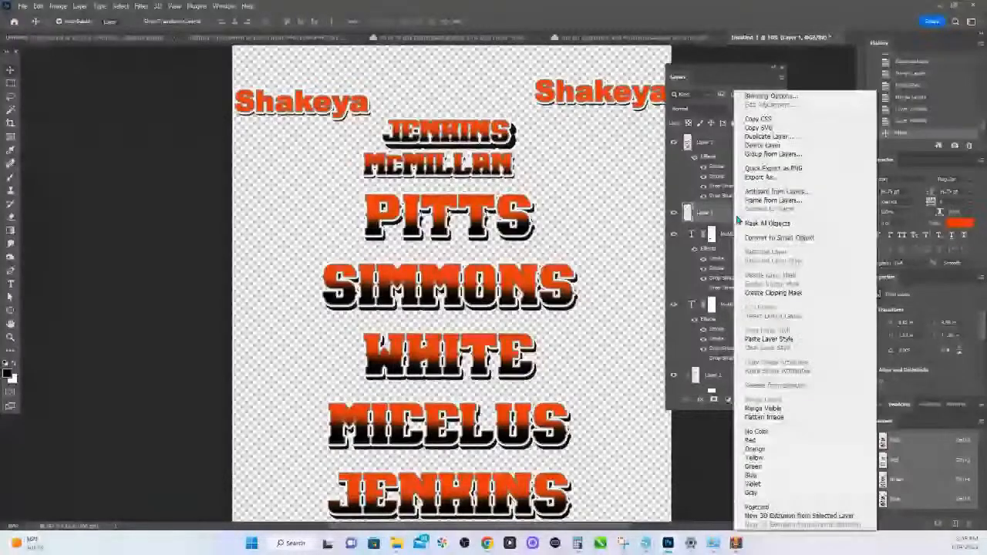
click(774, 337)
drag(461, 135, 461, 105)
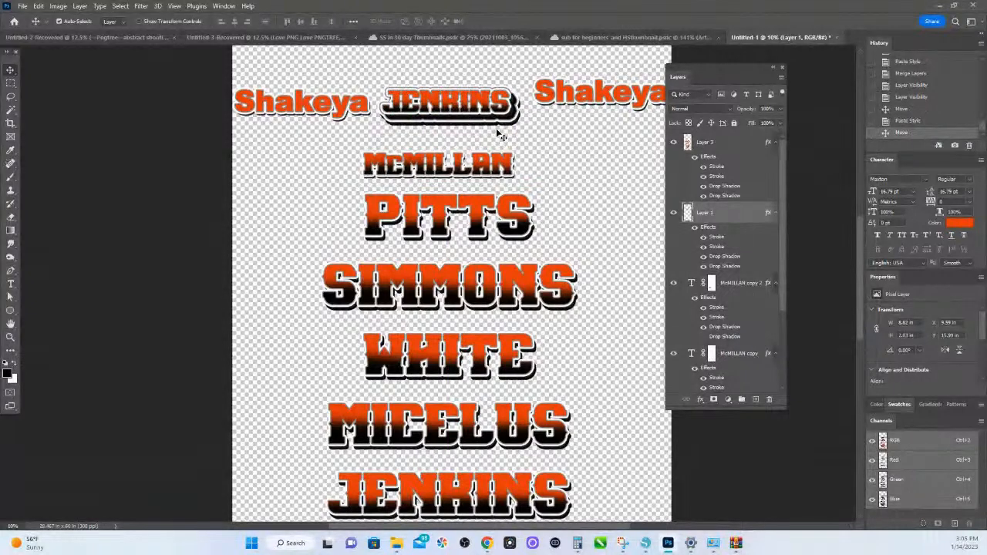
- Undo the move, style paste and merge of Layer 1, and the small shift of clipped Layer 2
key(ctrl+z)
key(ctrl+z)
key(ctrl+z)
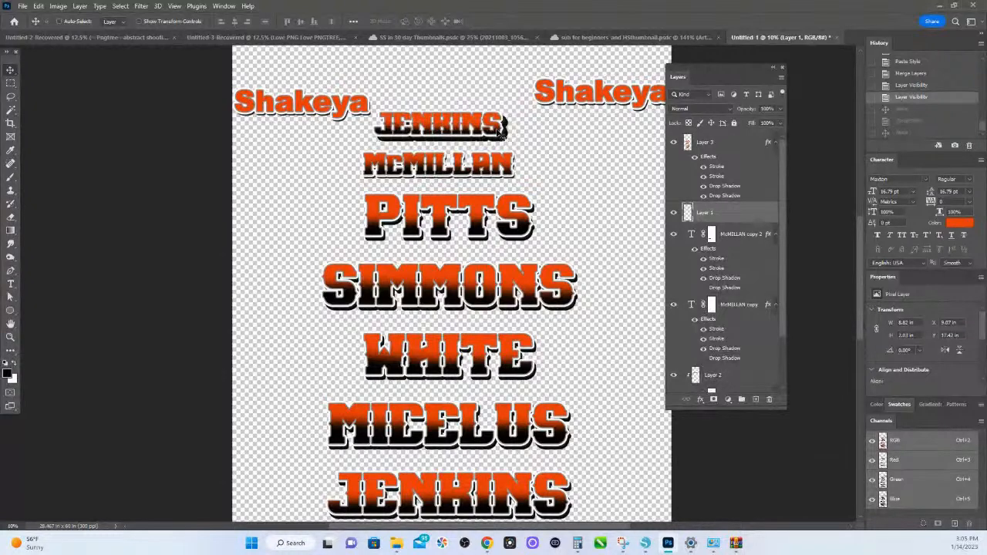
key(ctrl+z)
key(ctrl+z)
key(ctrl+z)
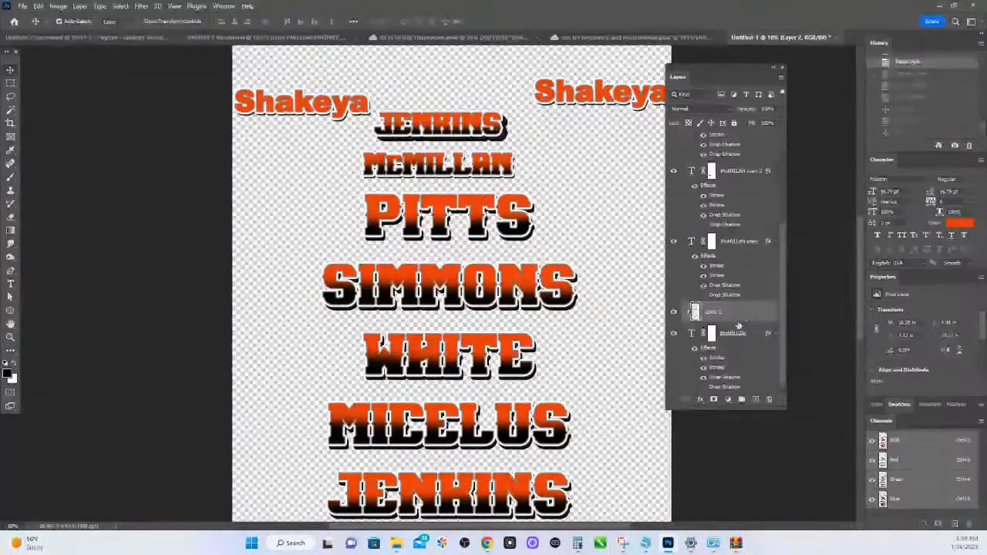
drag(445, 167, 446, 171)
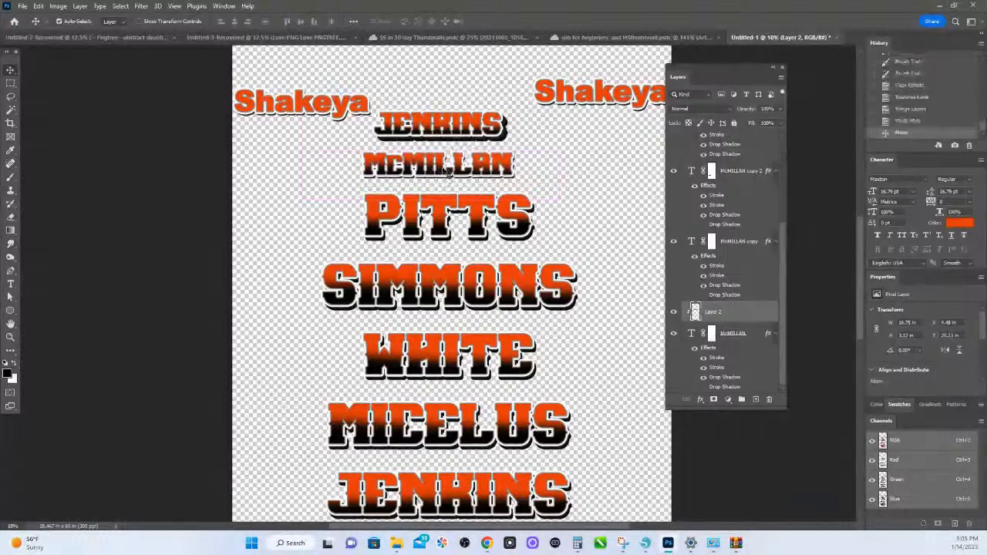
key(ctrl+z)
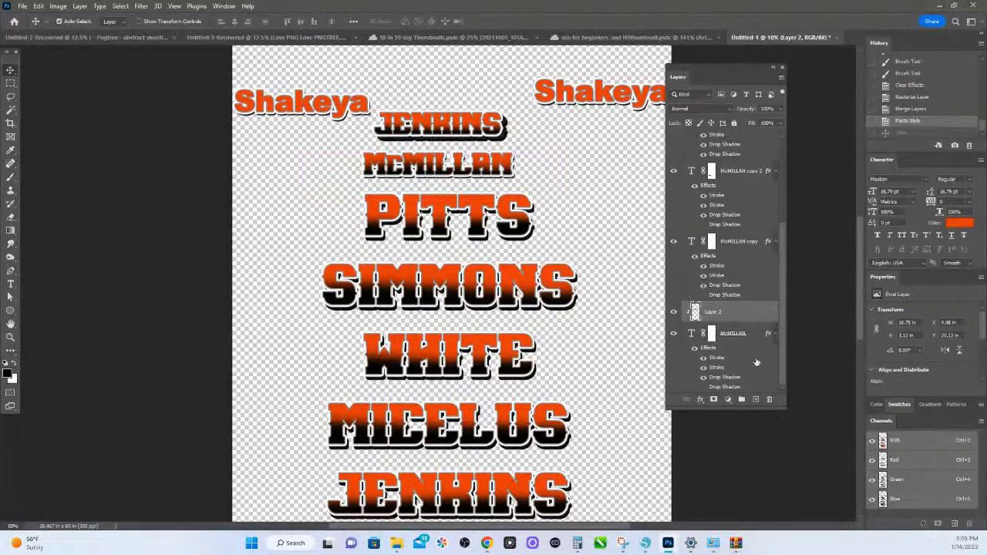
- Delete all effects from the lower small name's text layer and merge it with clipped shading Layer 2
drag(702, 349, 773, 404)
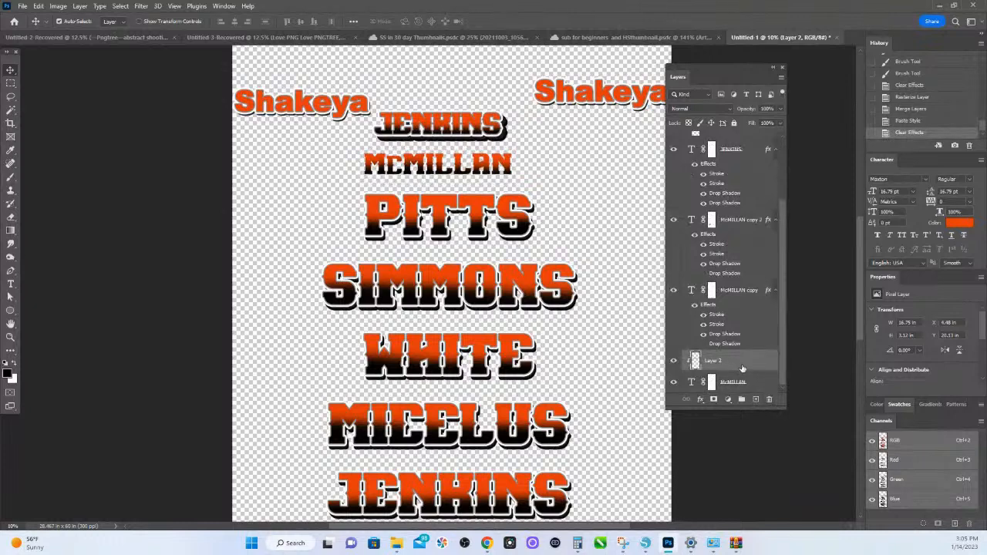
shift+click(756, 382)
right_click(754, 359)
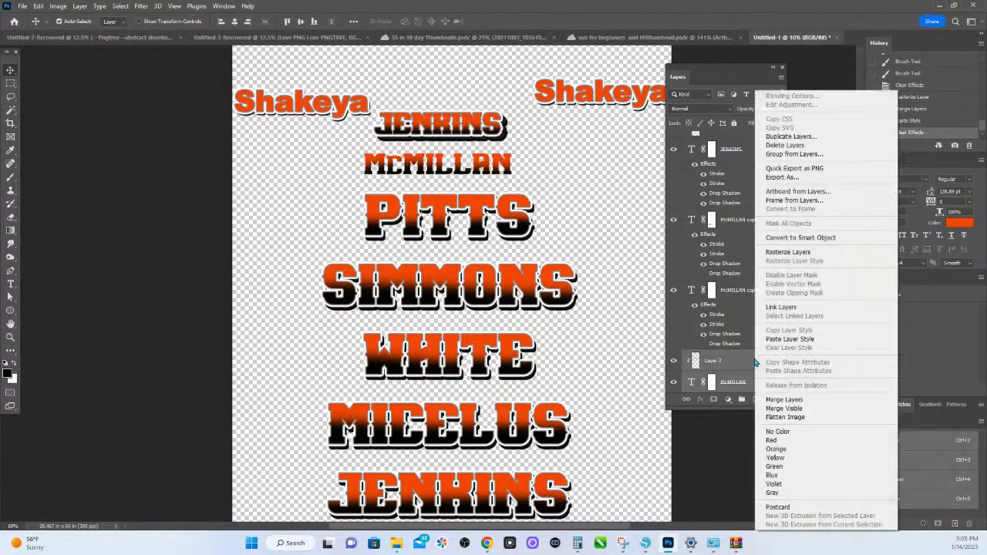
click(786, 401)
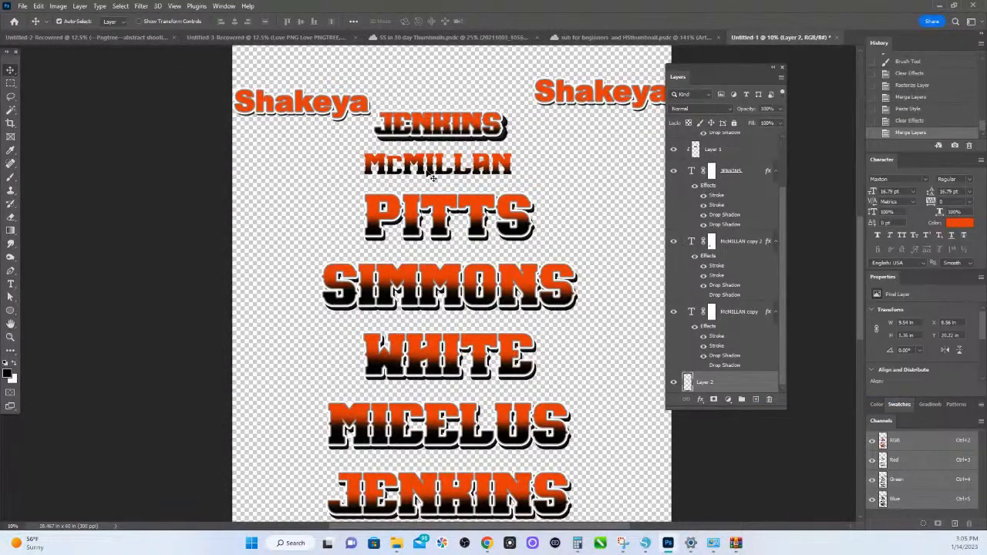
drag(424, 173, 422, 171)
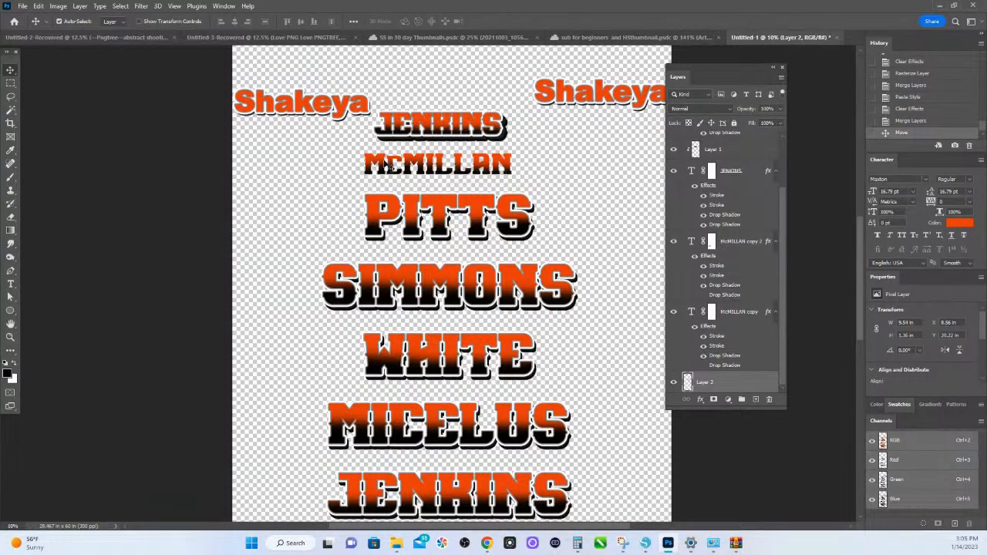
click(59, 7)
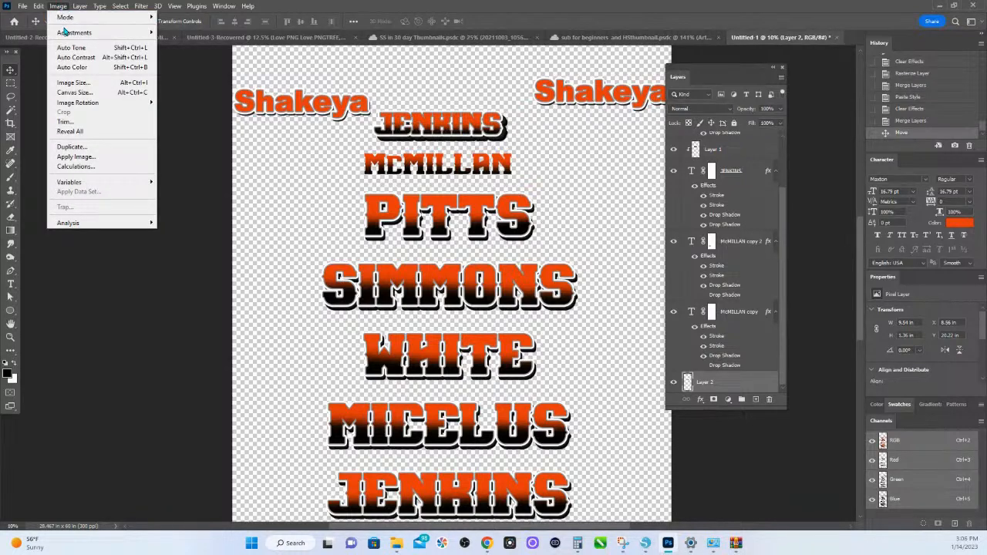
mouse_move(66, 33)
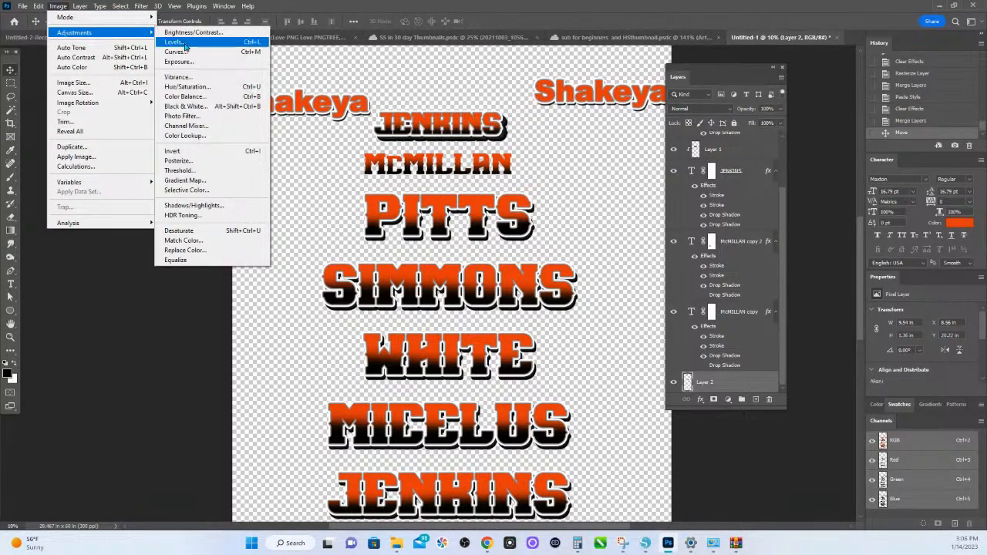
click(186, 88)
drag(275, 170, 193, 101)
drag(177, 168, 213, 177)
click(293, 134)
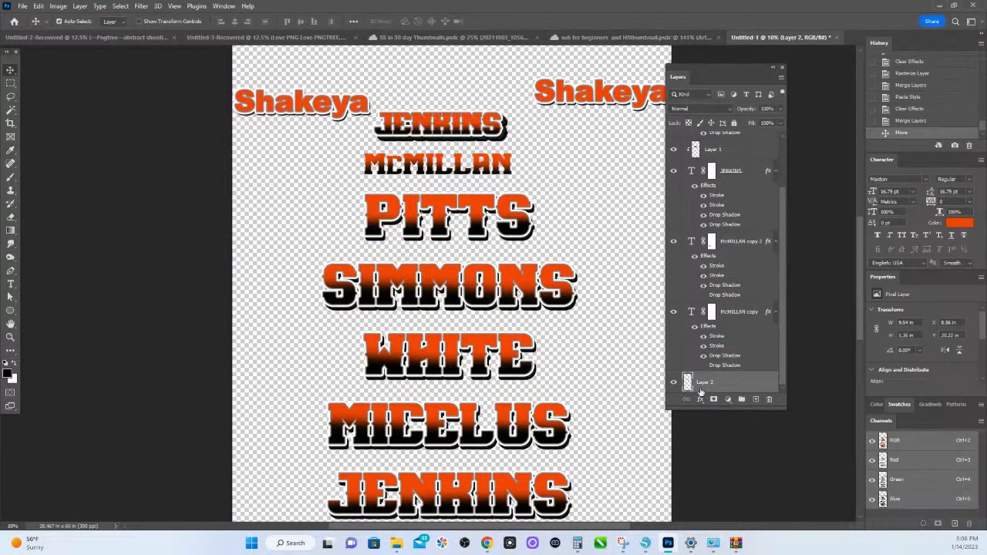
- Paste the copied layer style onto the merged Layer 2 and deselect it
right_click(725, 384)
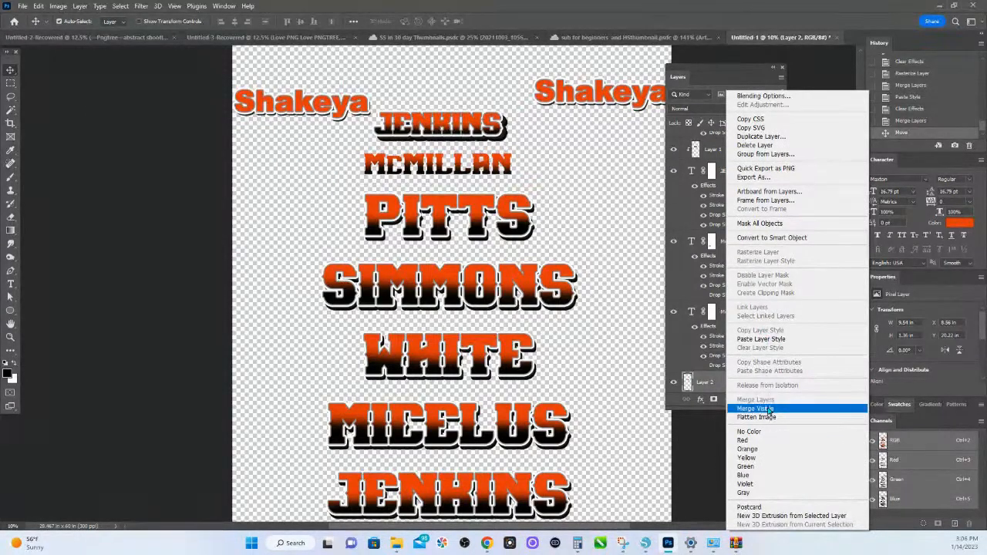
click(760, 339)
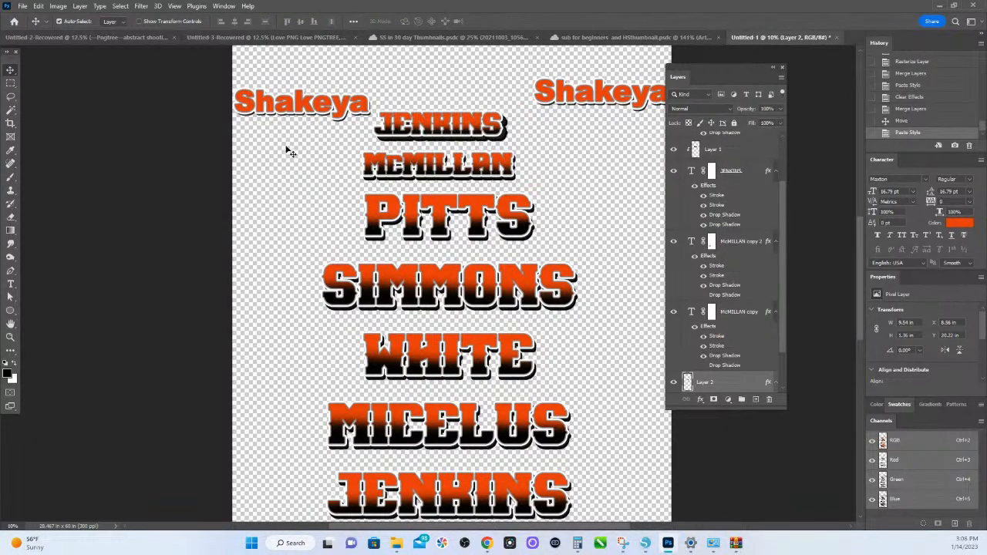
click(397, 171)
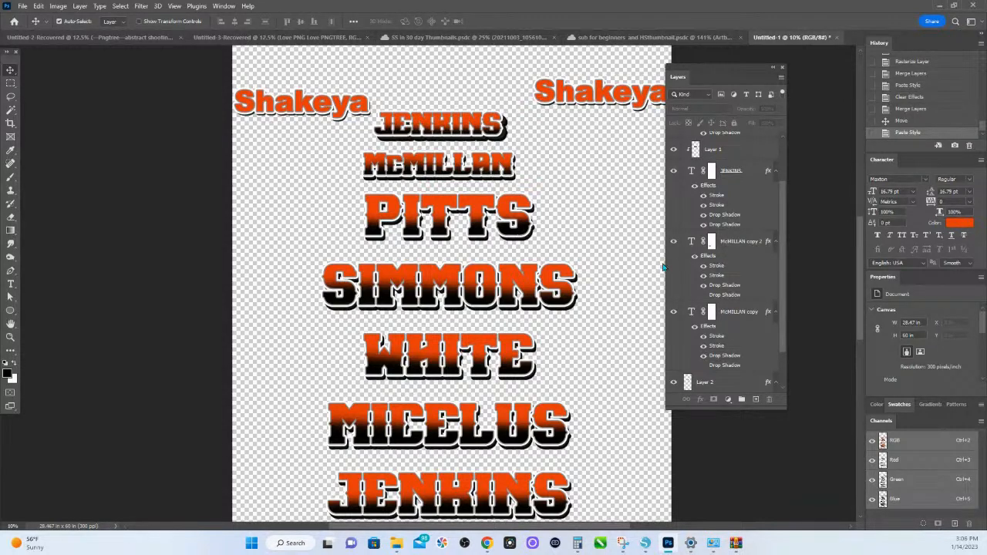
- Rasterize the layer style of Layer 3 holding the large last names and shift the layer slightly to the right
click(533, 229)
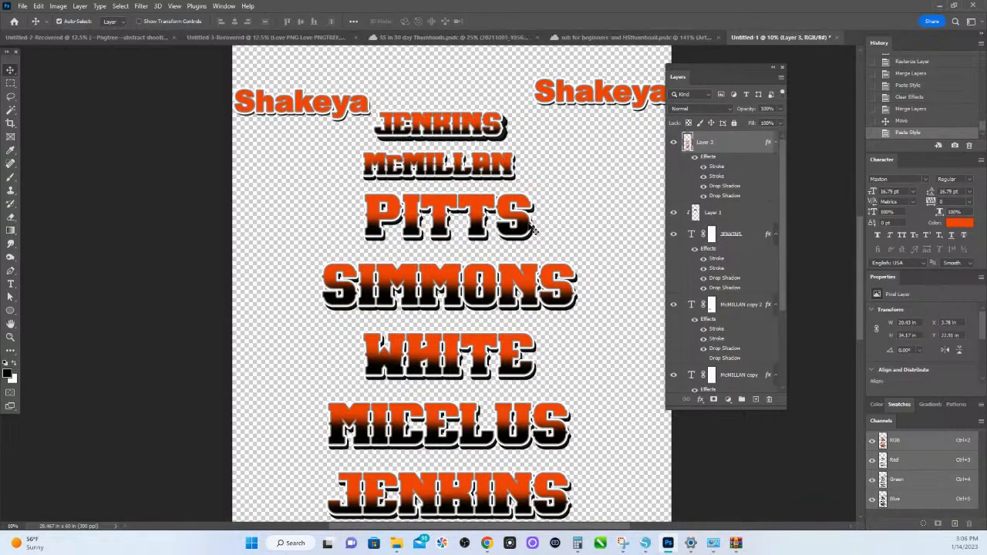
right_click(735, 152)
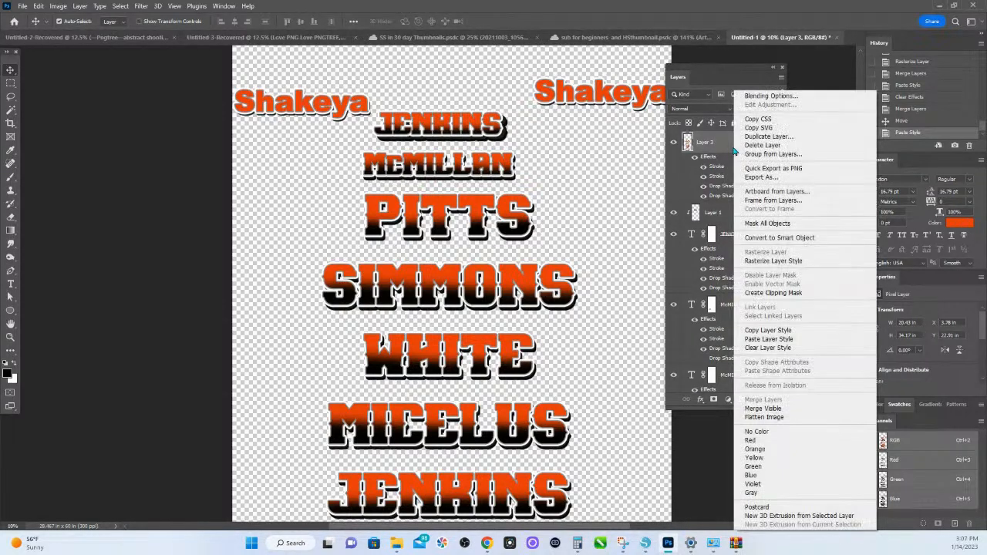
click(764, 261)
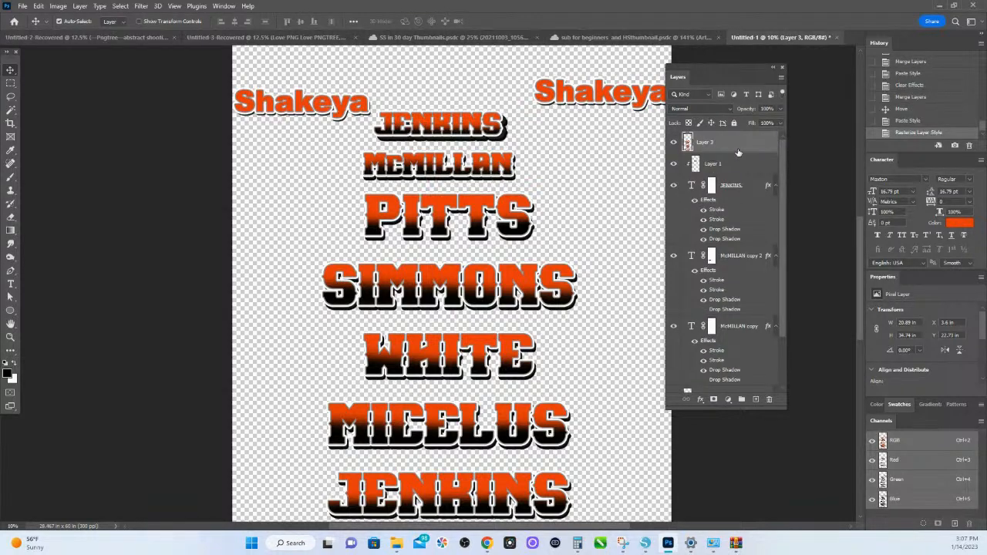
drag(515, 209, 533, 184)
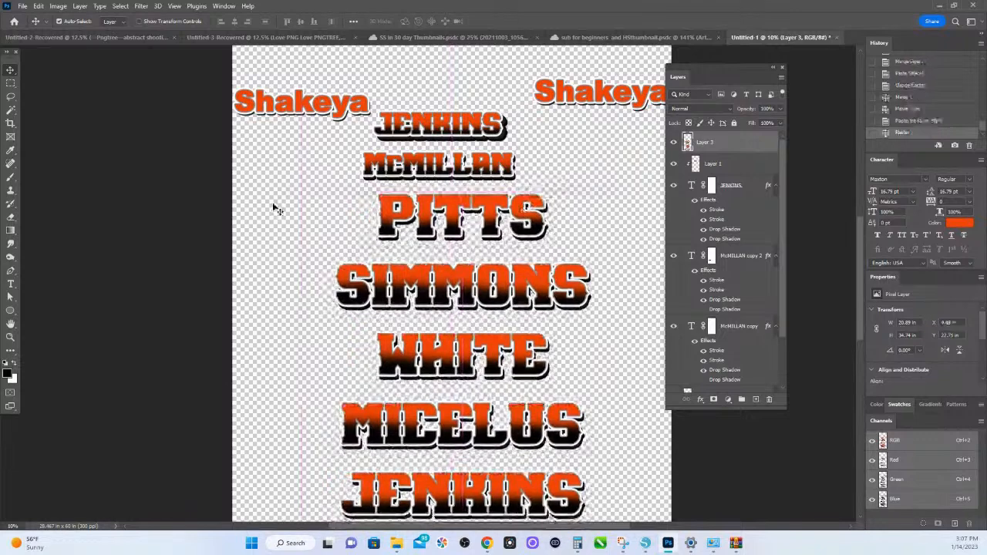
- Cut the topmost large name out of Layer 3 with a rectangular marquee and paste it onto its own layer
key(m)
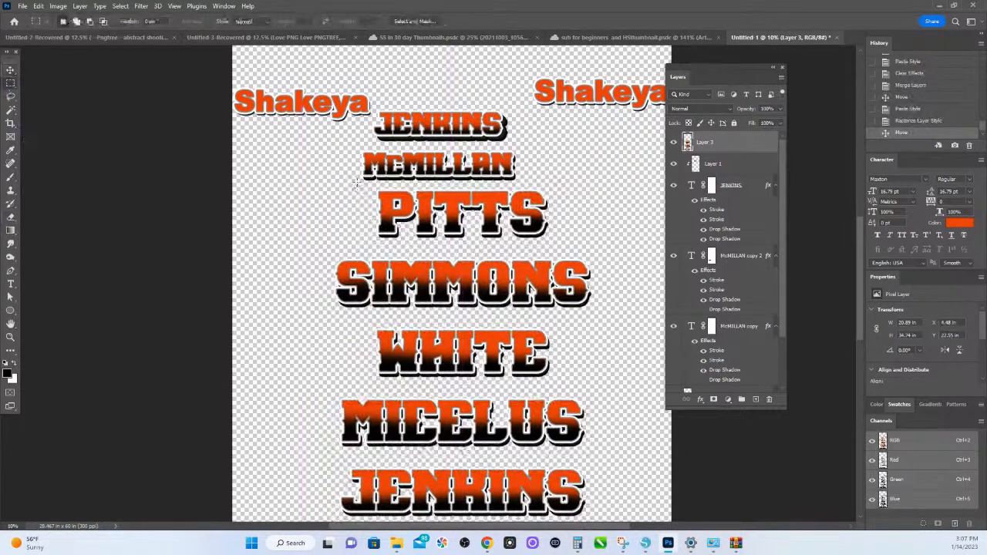
drag(357, 185, 570, 248)
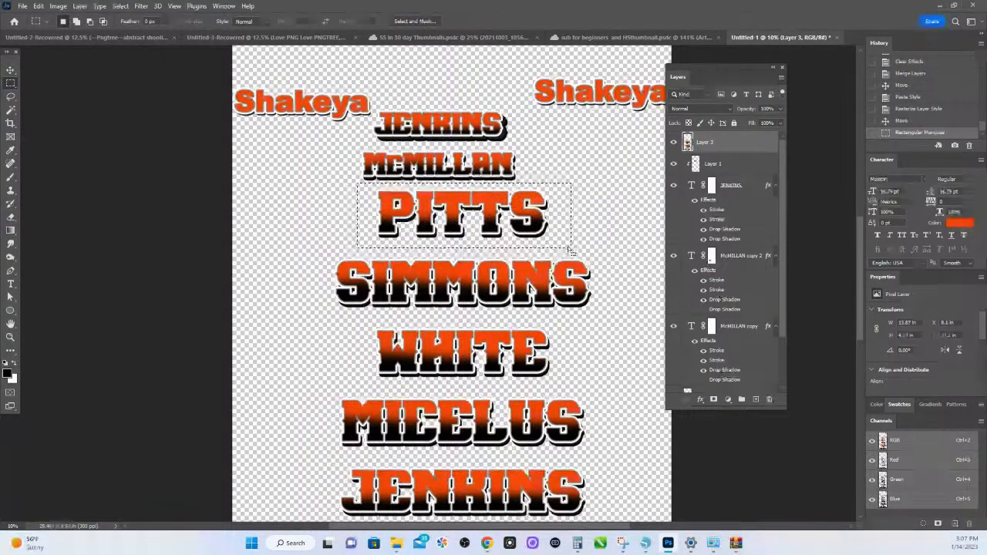
key(ctrl+x)
key(ctrl+v)
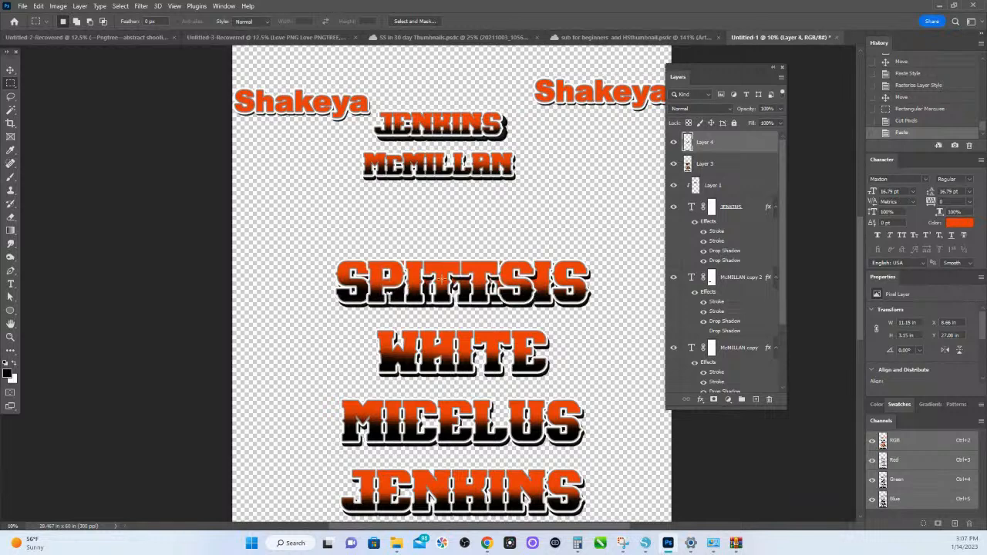
- Move the separated large name up between the two first-name texts and shift the remaining Layer 3 names upward
key(v)
drag(446, 285, 380, 152)
drag(457, 301, 456, 243)
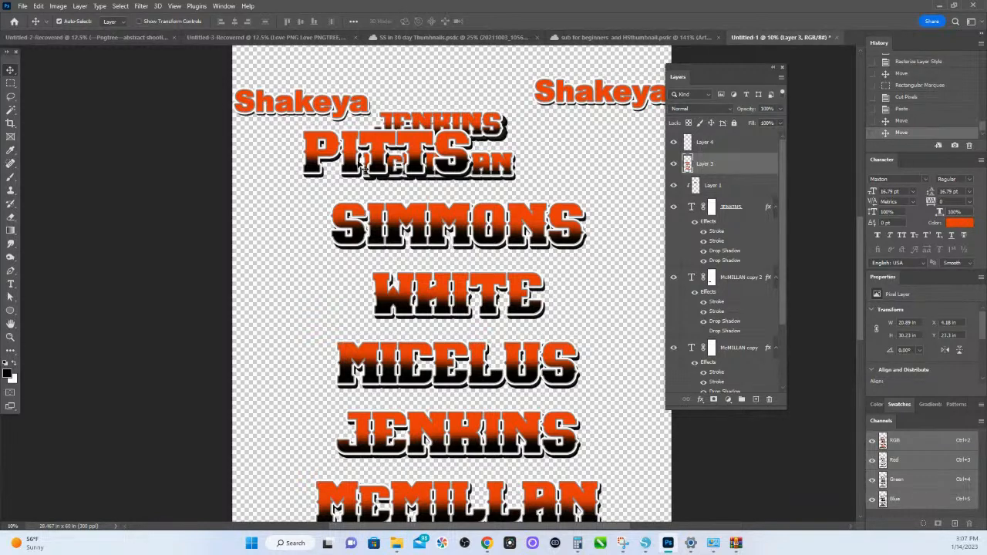
drag(362, 167, 420, 144)
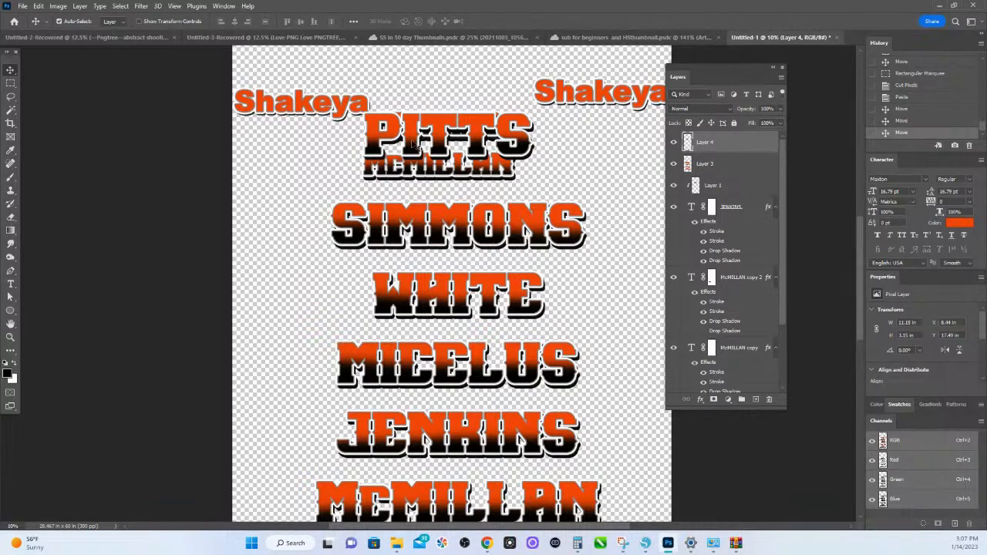
drag(420, 144, 428, 117)
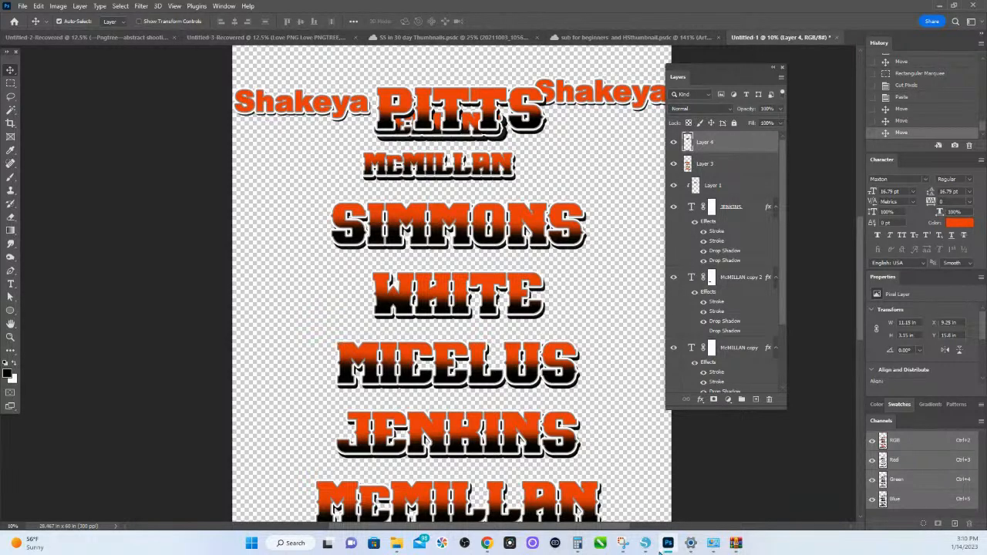
- Switch to Silhouette Studio and examine the lettering in the MCC 2023 document and the finished name list in Untitled-3
click(647, 545)
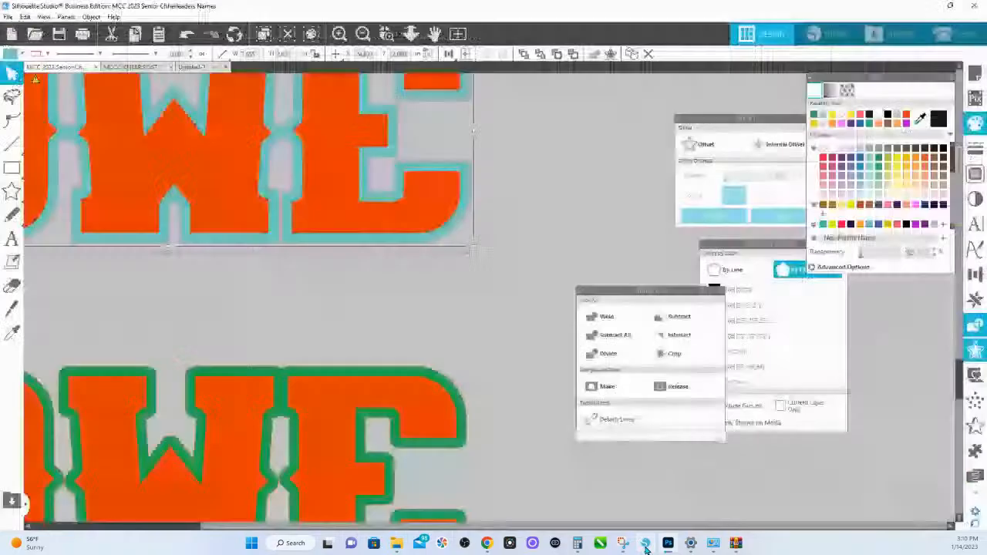
click(411, 33)
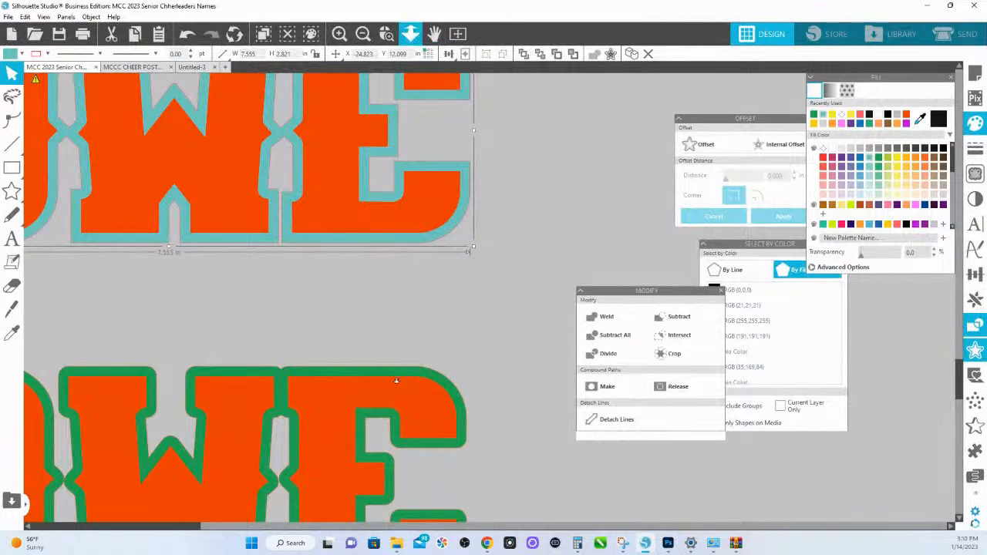
drag(393, 323, 411, 67)
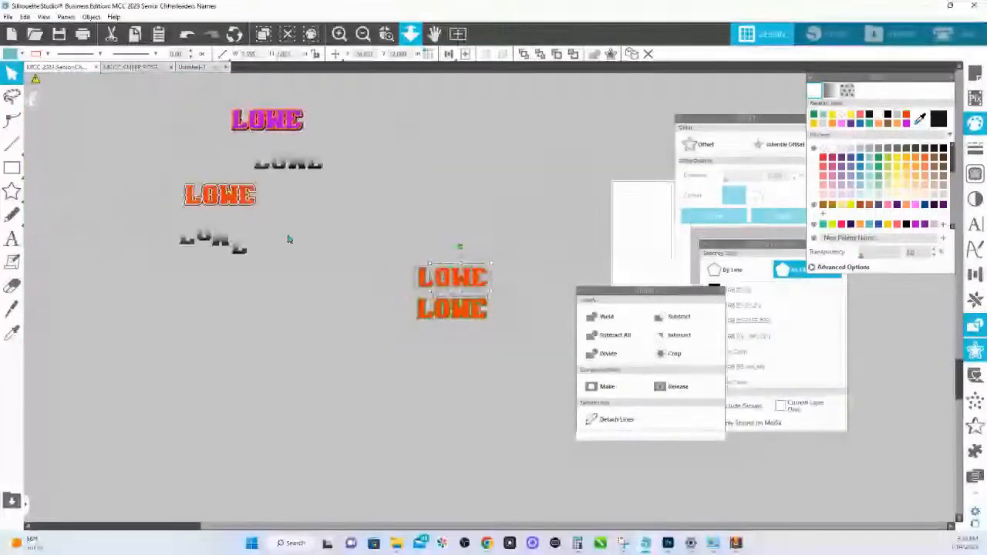
key(space)
drag(173, 252, 856, 397)
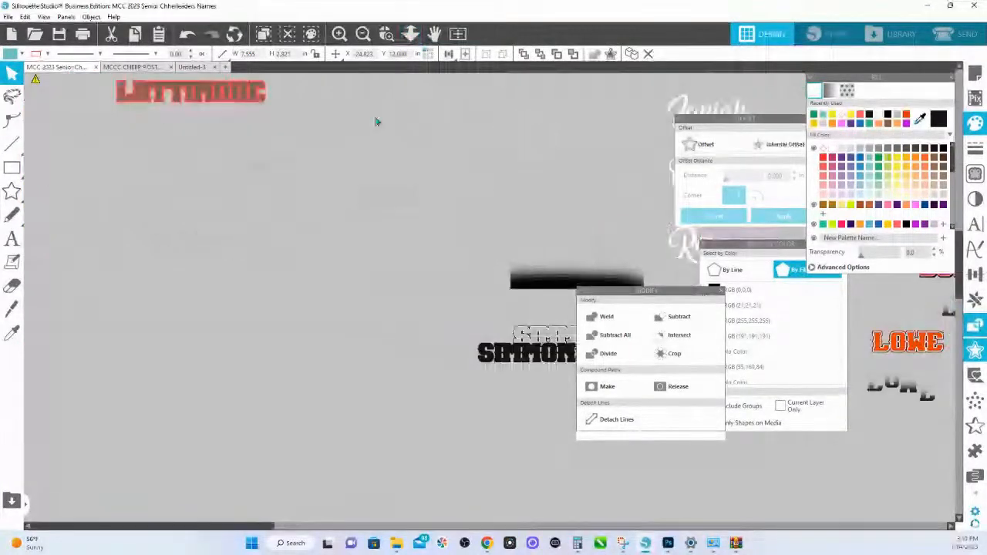
click(204, 68)
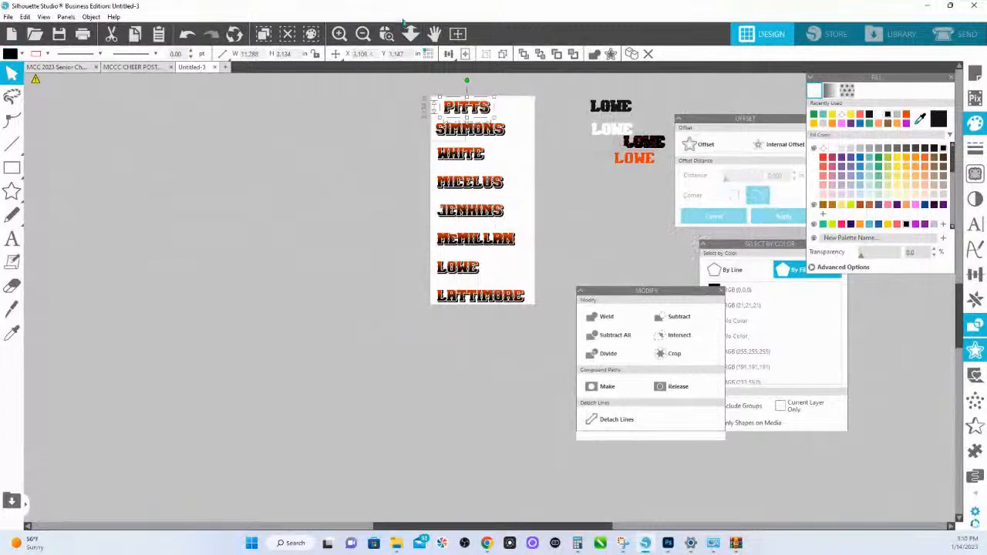
drag(421, 106, 569, 324)
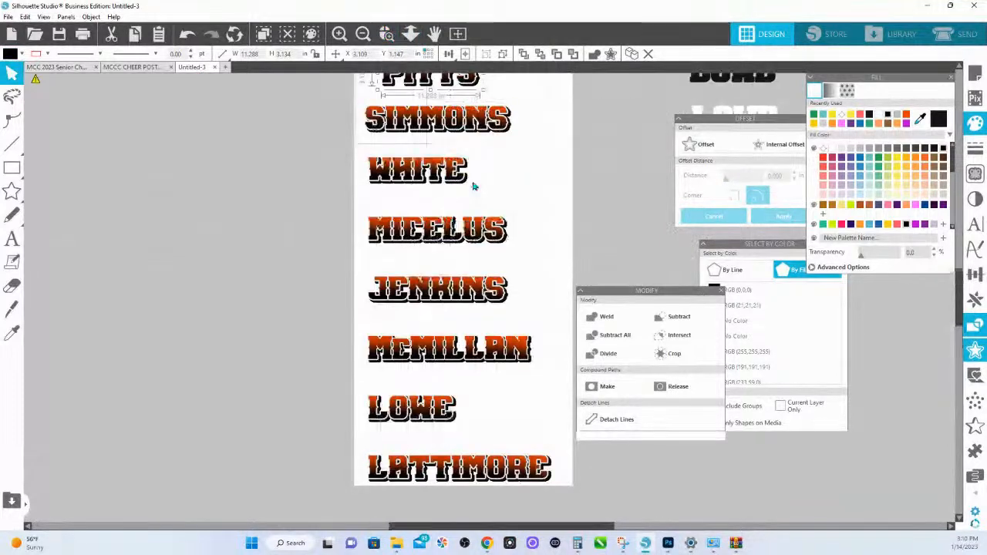
scroll(457, 176, up, 1)
scroll(458, 177, up, 1)
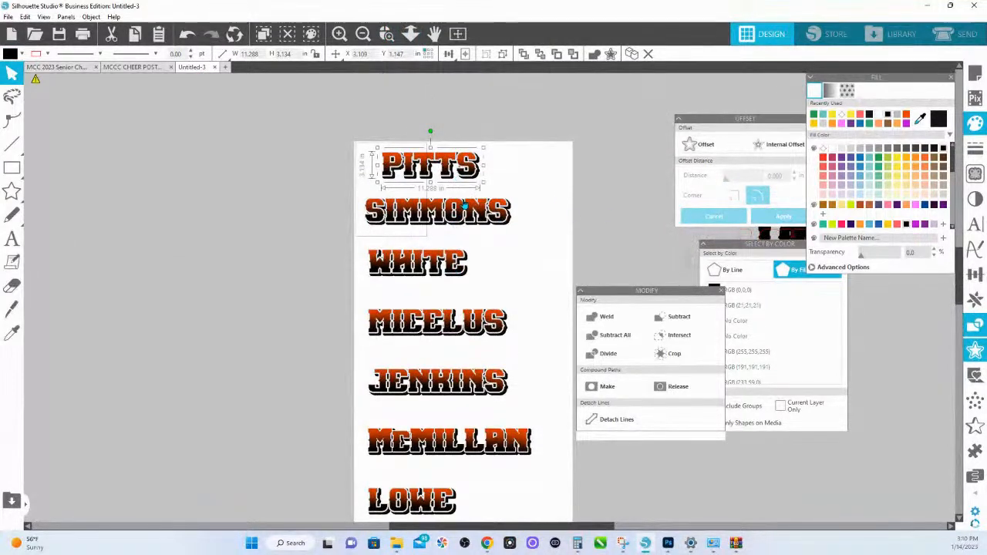
click(415, 39)
drag(352, 257, 333, 101)
- Return to the MCC 2023 document and move the column of white script first names below the red last names
click(62, 69)
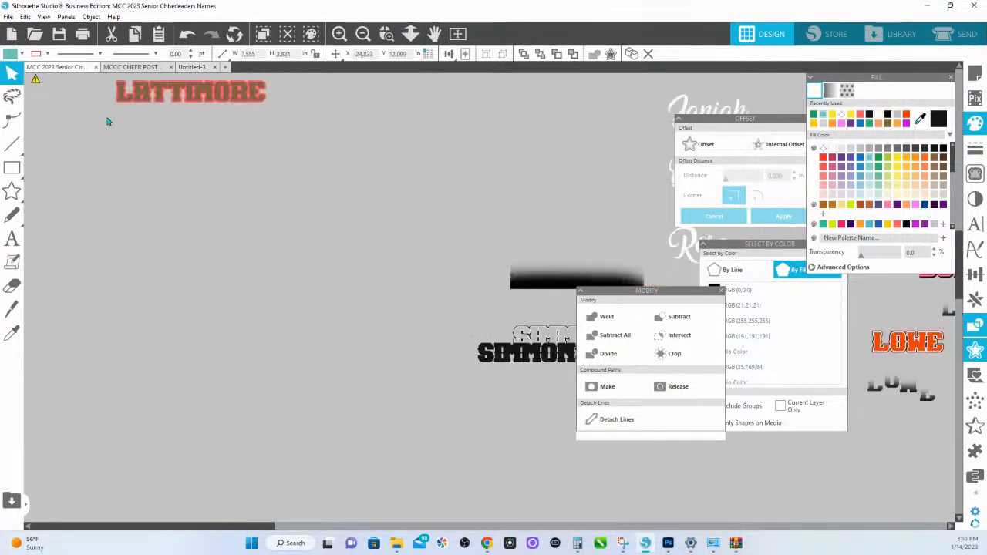
click(411, 33)
drag(425, 324, 412, 119)
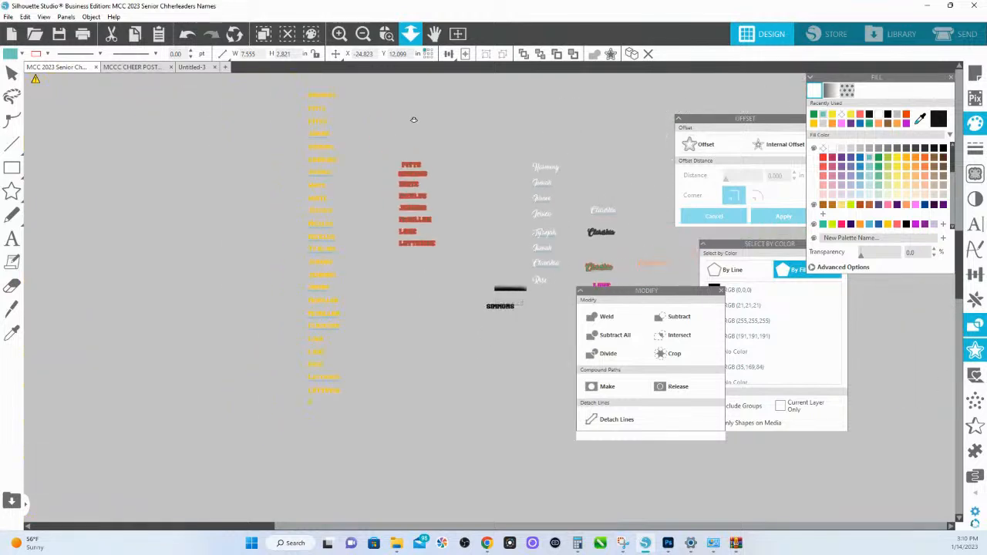
drag(528, 129, 543, 278)
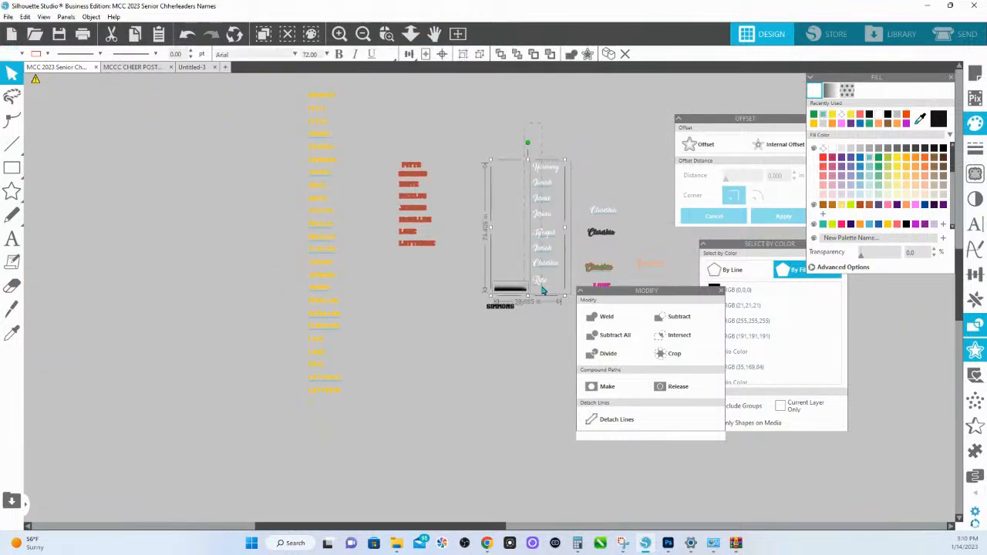
drag(527, 141, 546, 276)
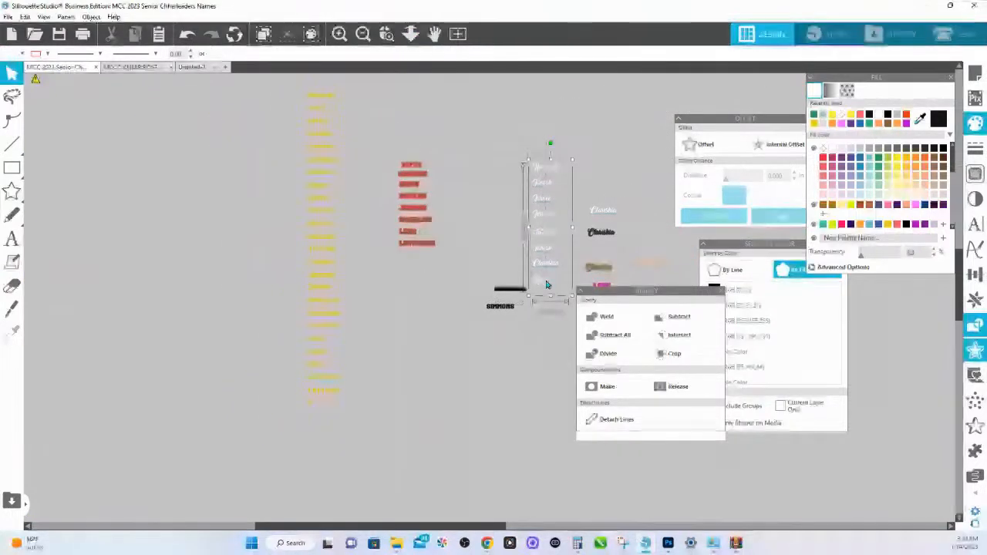
drag(549, 169, 417, 313)
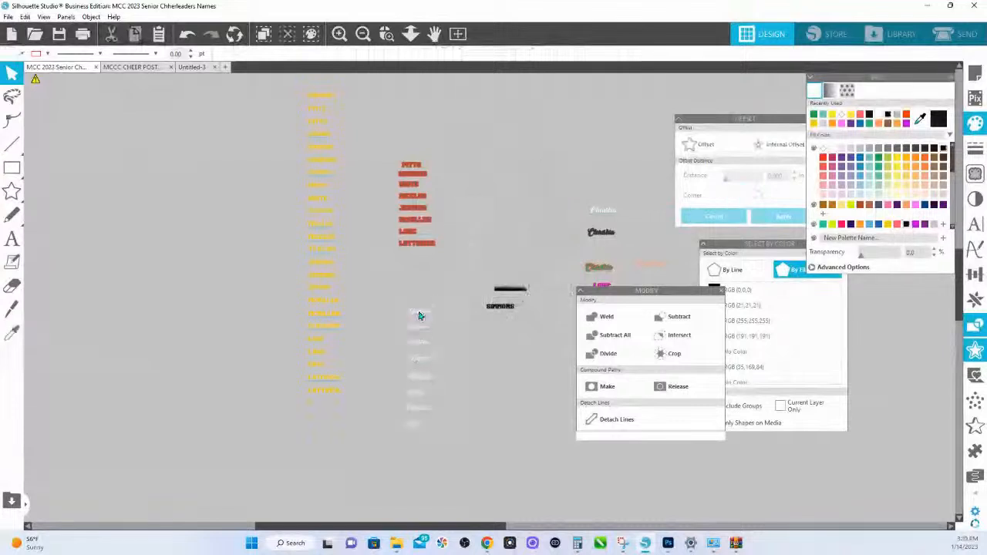
- Duplicate the column of white script first names and place the copy to the left of the original column
click(388, 34)
drag(385, 379, 432, 450)
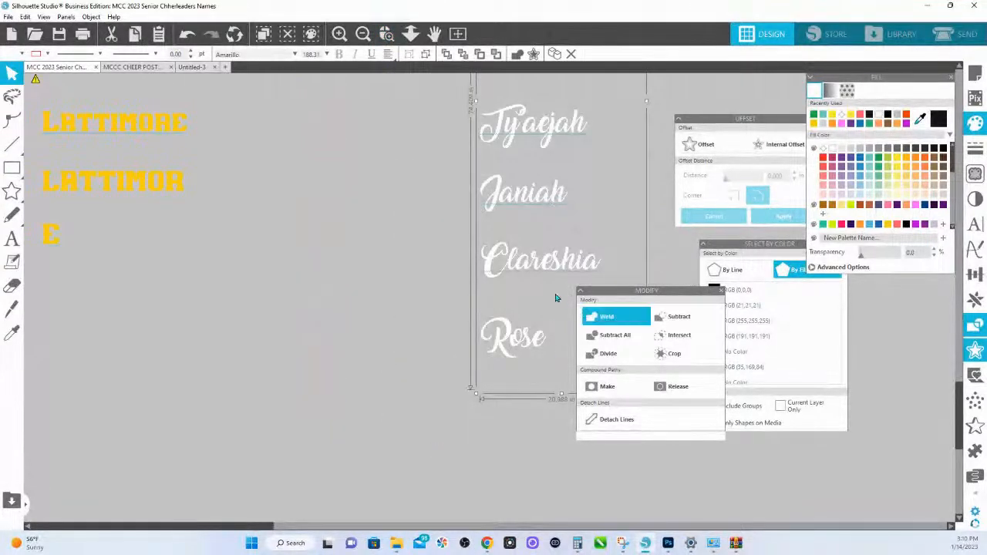
scroll(554, 297, up, 6)
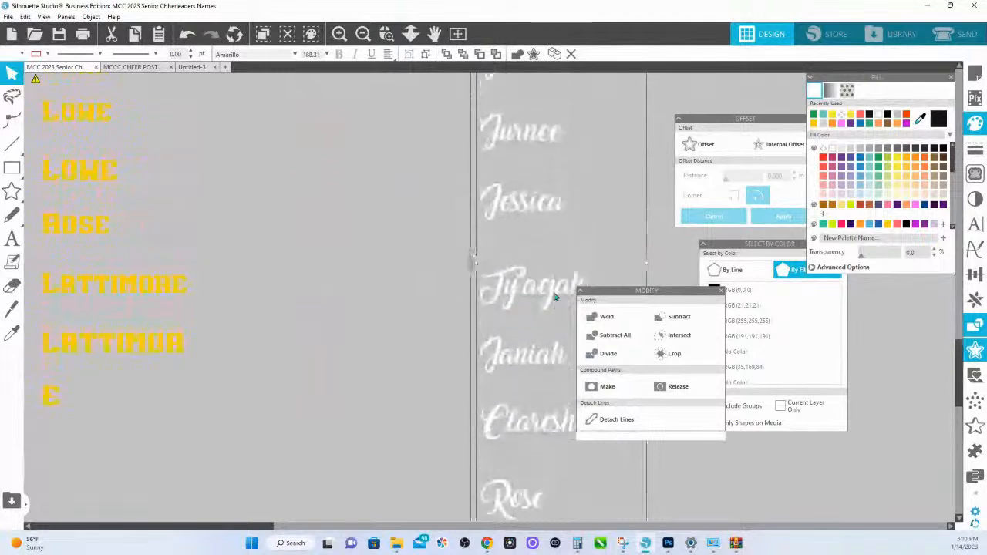
scroll(553, 297, up, 2)
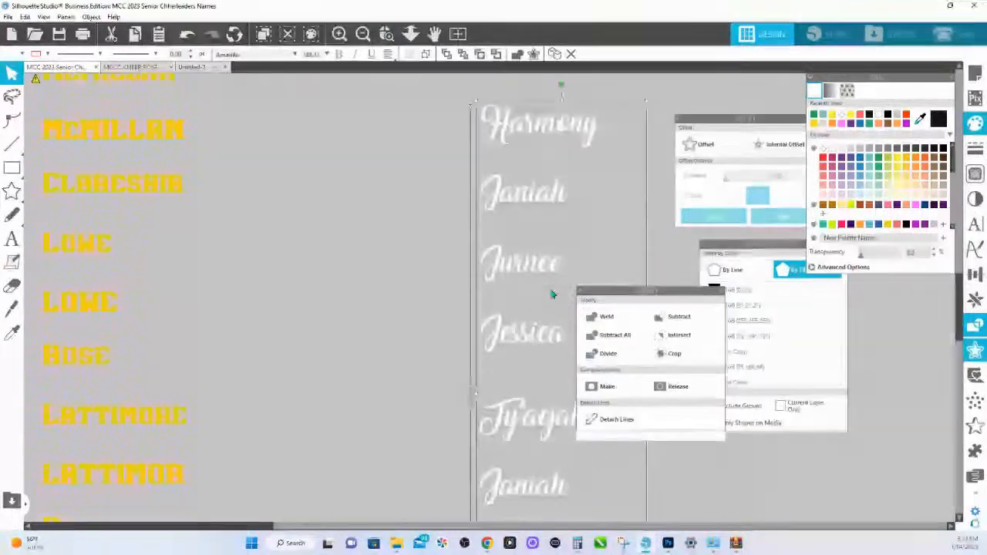
scroll(551, 294, down, 6)
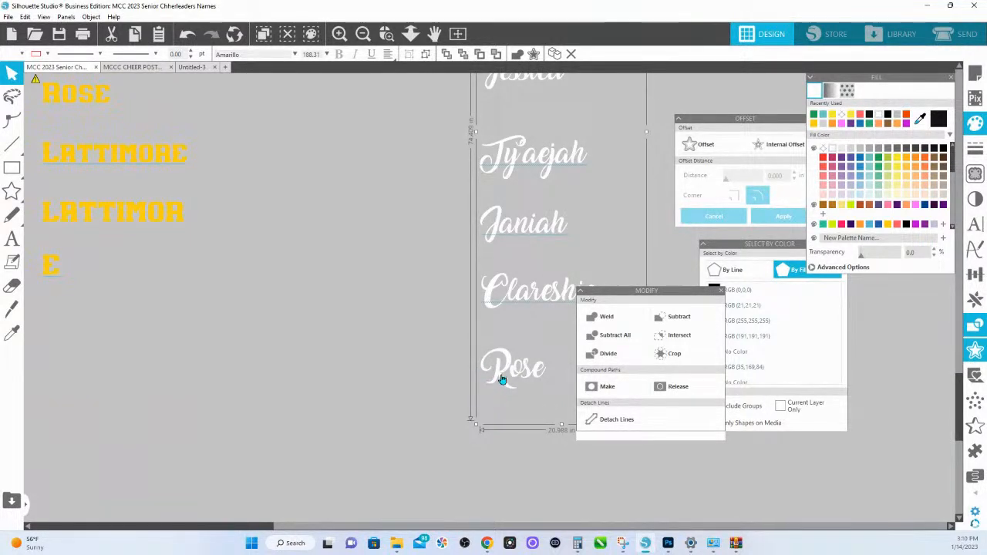
drag(505, 377, 295, 426)
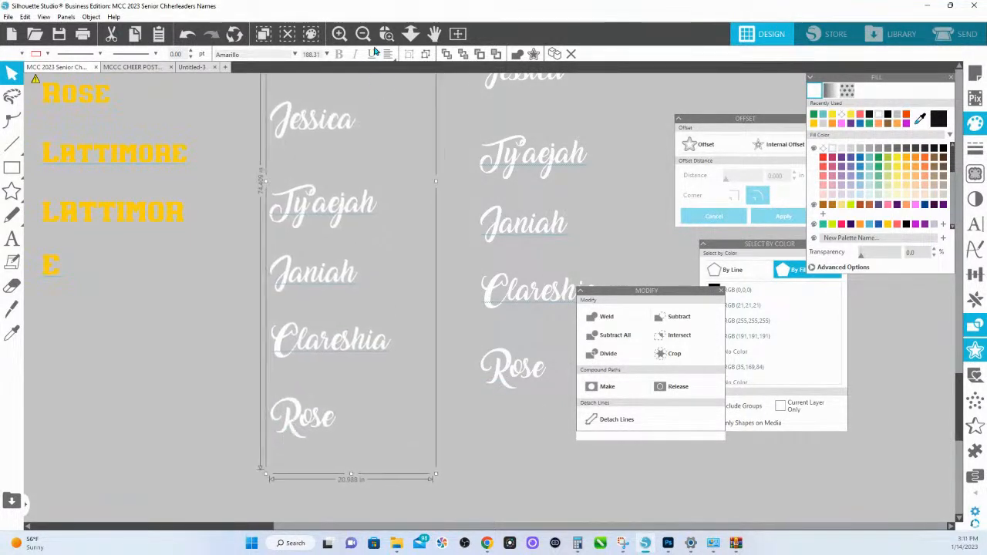
click(411, 43)
drag(380, 285, 372, 255)
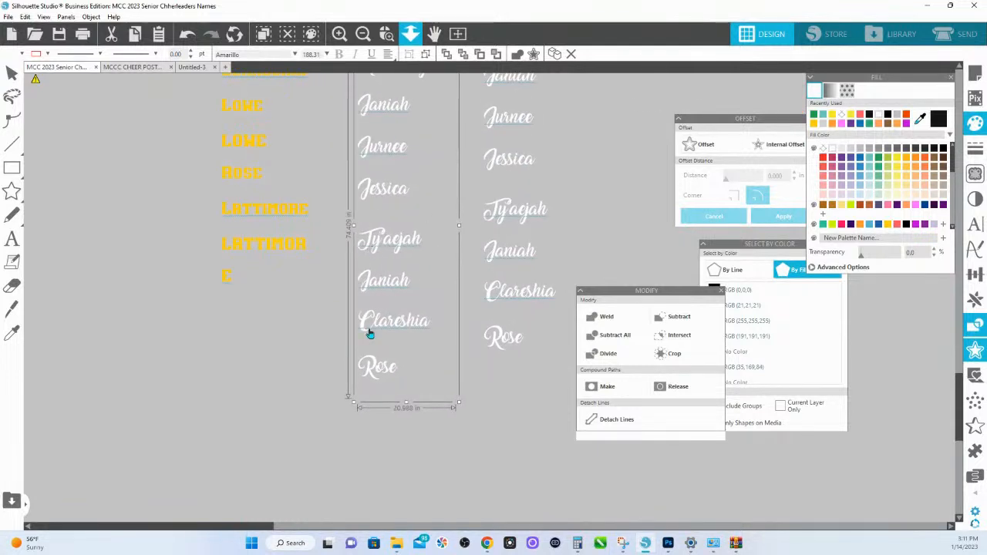
- Delete every name except the last one from the duplicated column of white script first names
double_click(426, 328)
drag(432, 324, 359, 65)
key(Delete)
key(Delete)
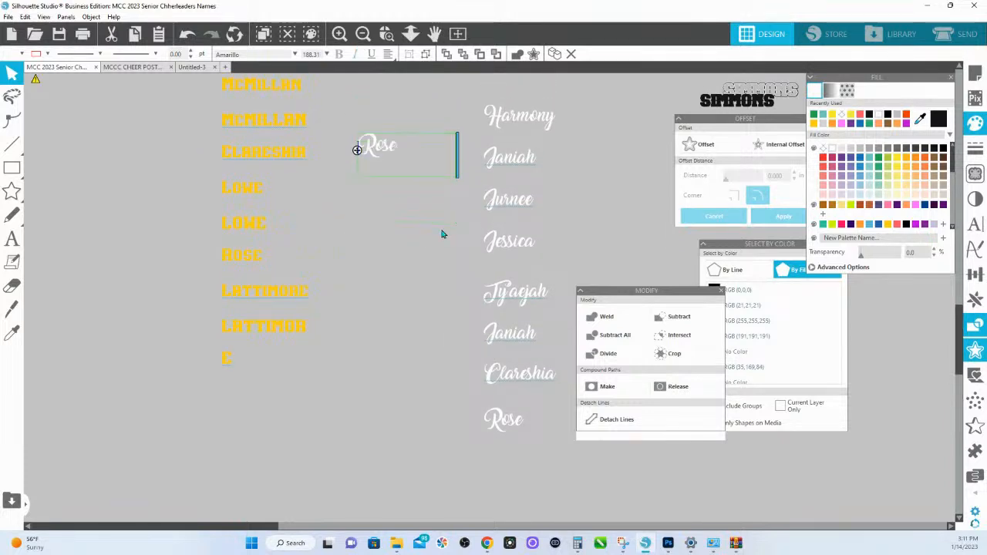
- Remove the last name from the original column of white script first names
double_click(525, 420)
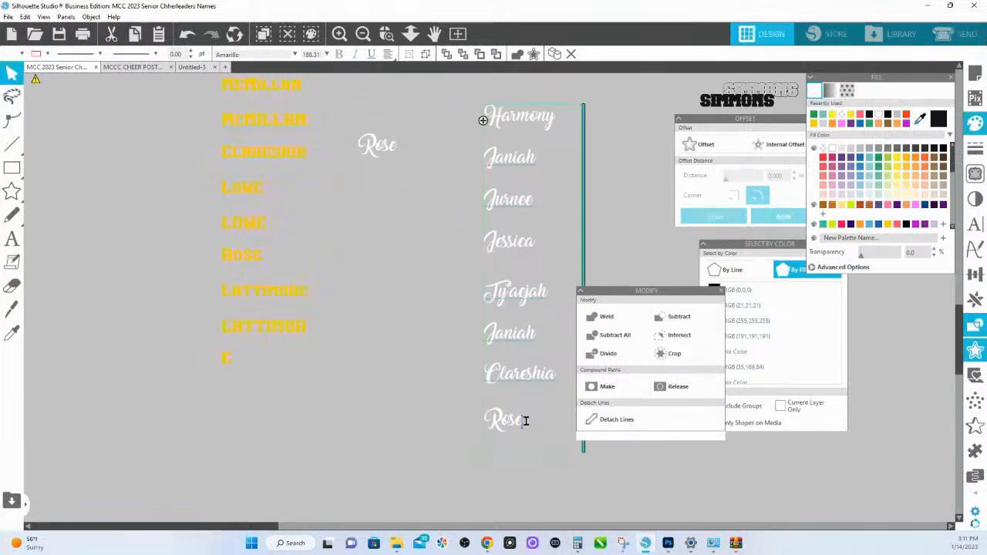
click(397, 455)
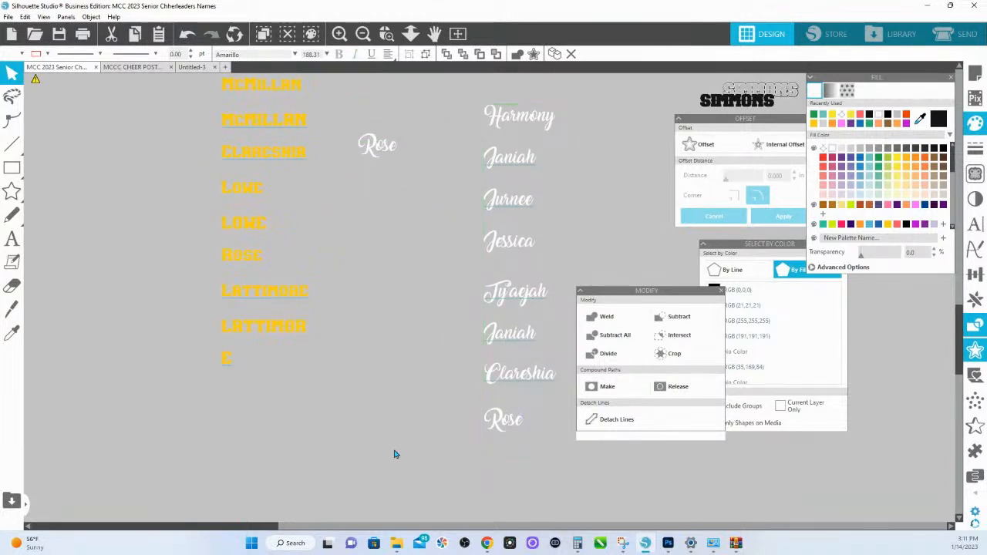
click(523, 425)
double_click(523, 420)
drag(527, 421, 471, 423)
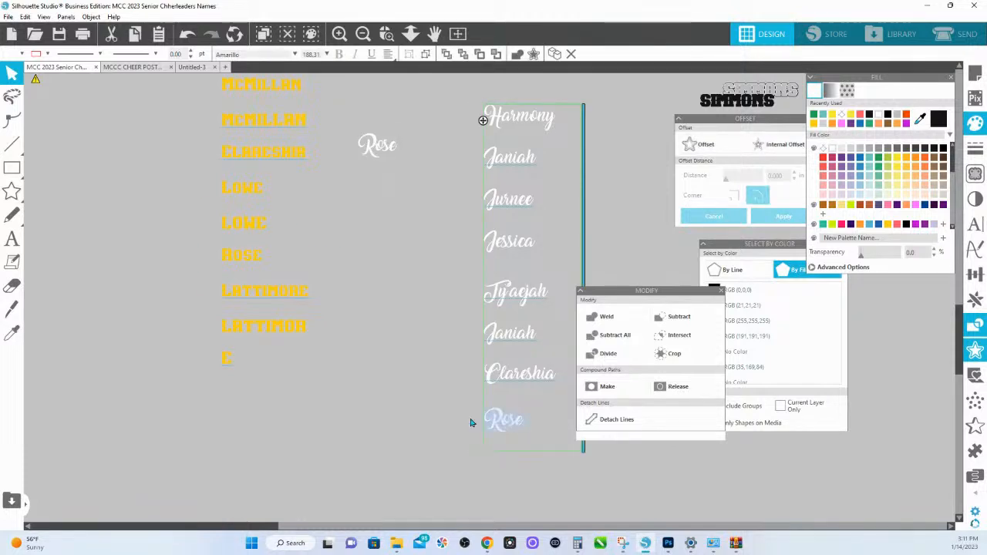
key(BackSpace)
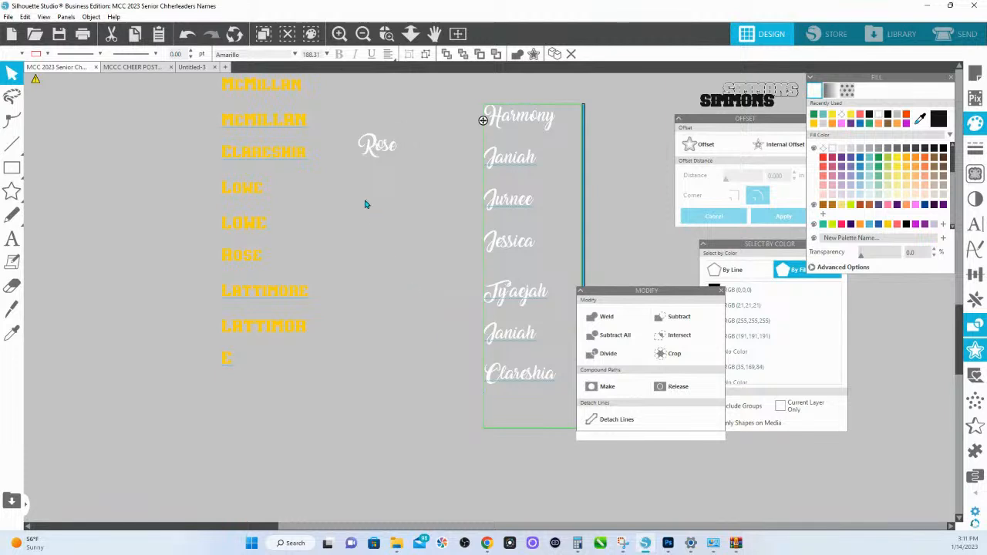
- Duplicate the single script name together with the first-name column and place the copies left of the gold last names
click(410, 34)
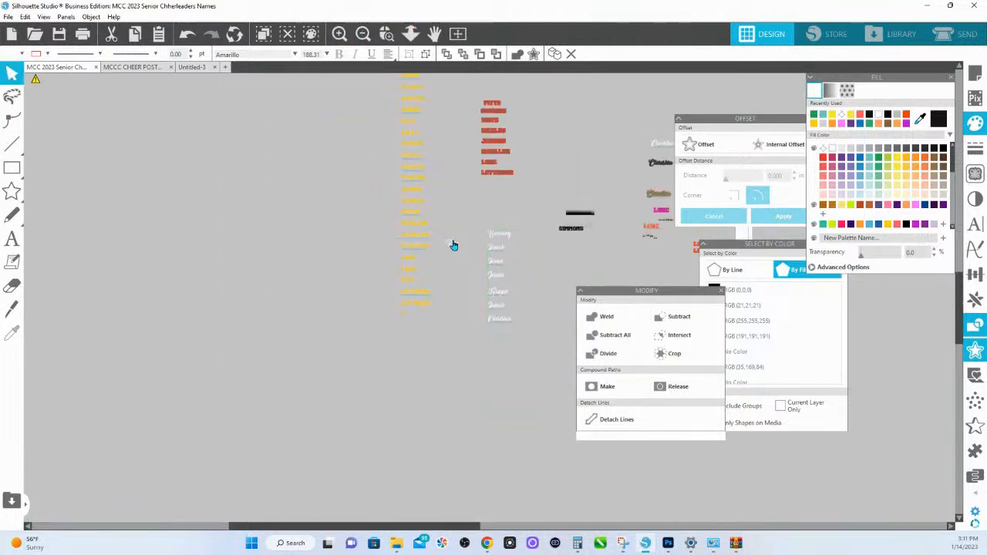
click(507, 286)
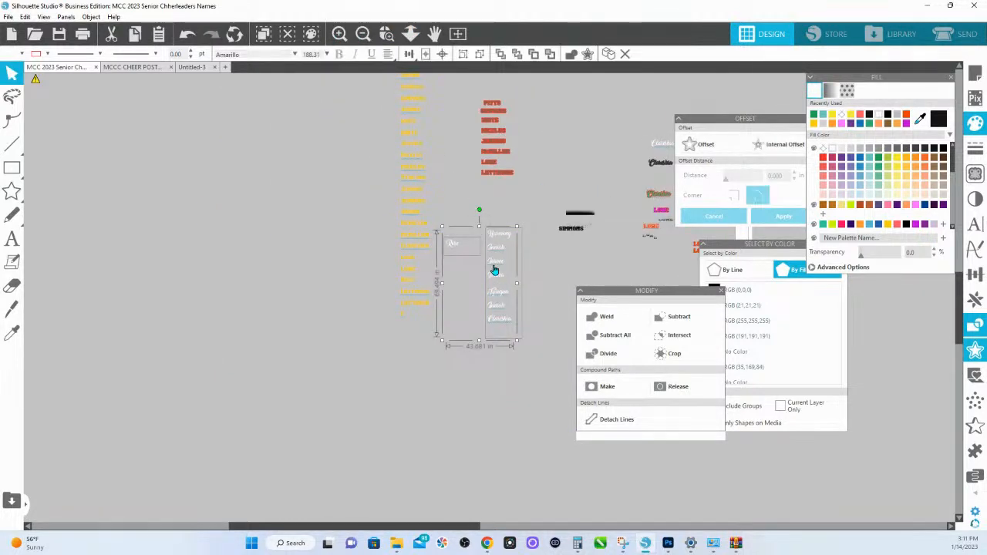
drag(494, 271, 290, 238)
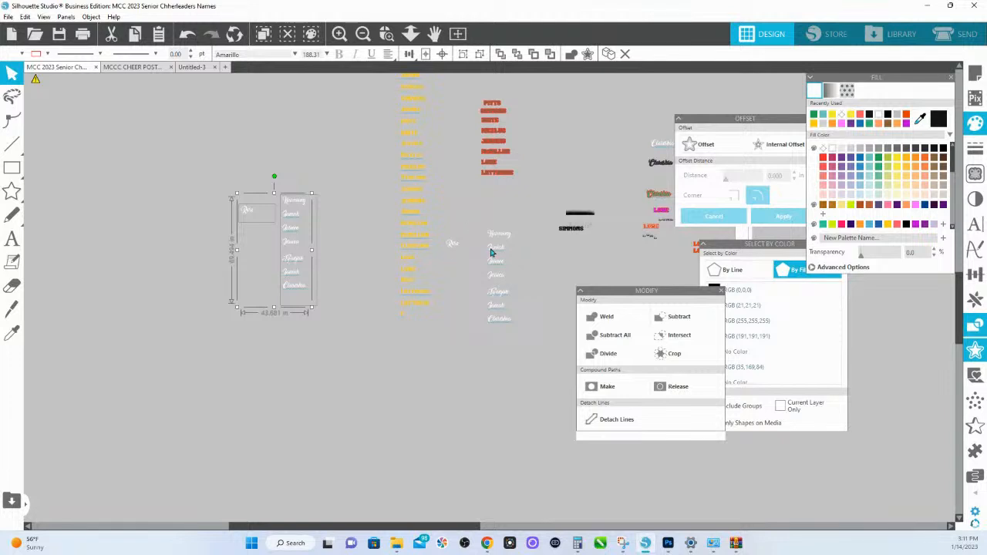
drag(532, 349, 404, 374)
- Shift the original script names slightly below the red last names and paste a copy of them into a new document
drag(317, 240, 389, 320)
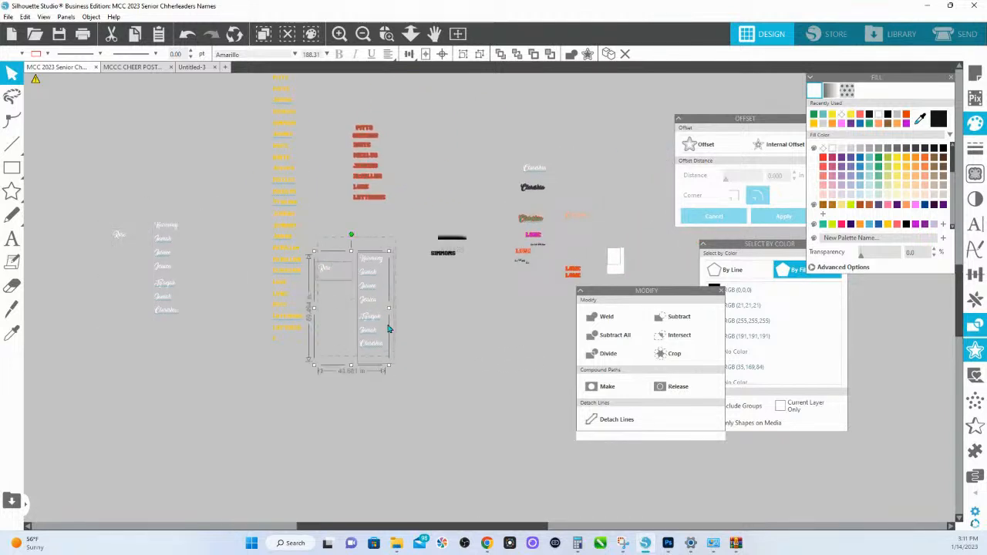
click(368, 259)
drag(324, 240, 375, 340)
drag(363, 256, 375, 268)
key(ctrl+c)
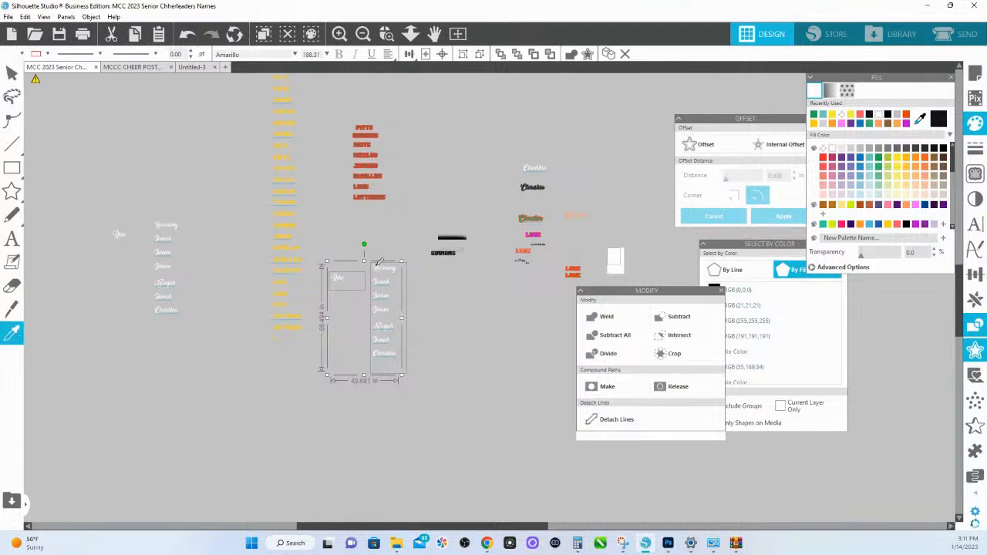
click(225, 70)
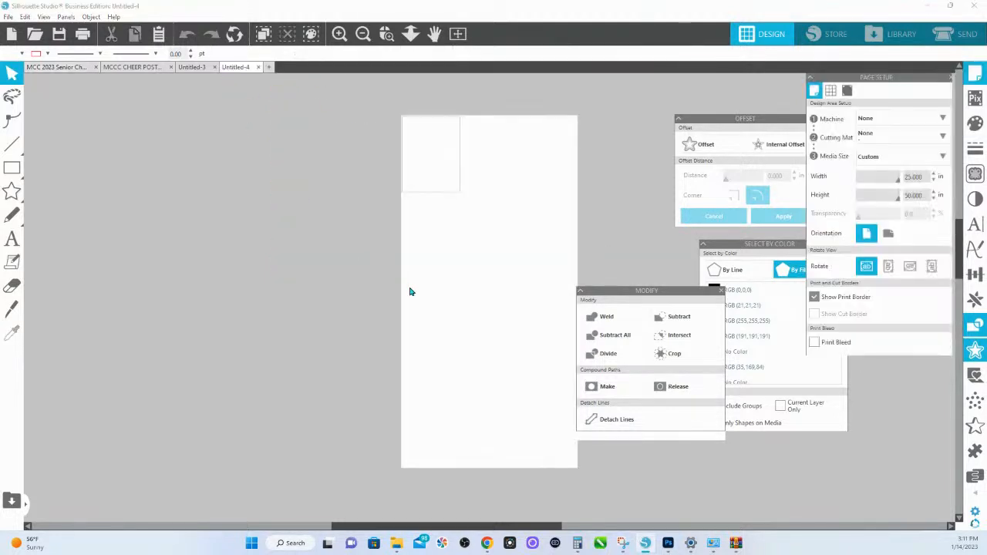
key(ctrl+v)
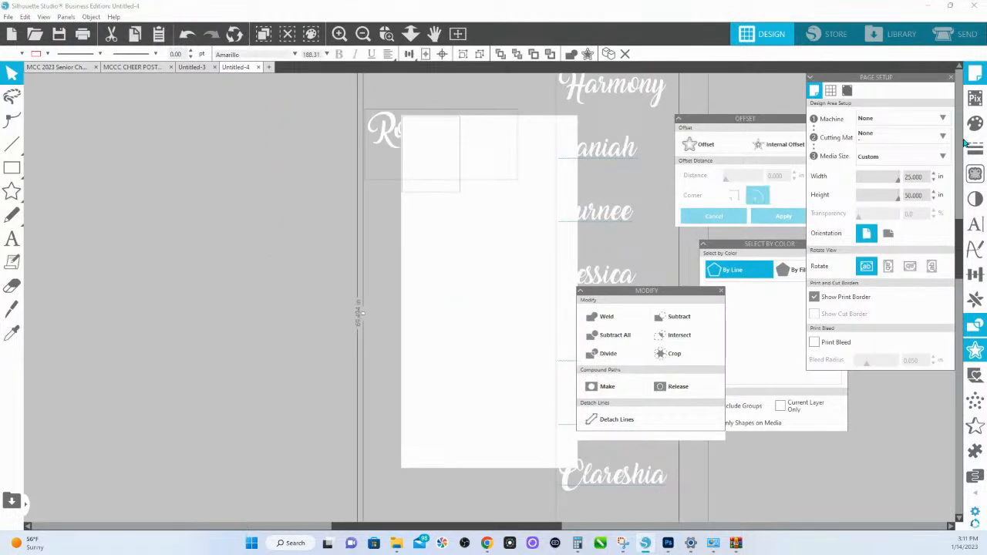
- Fill the pasted script names with yellow and move them so the long name column sits on the page
click(976, 123)
click(896, 172)
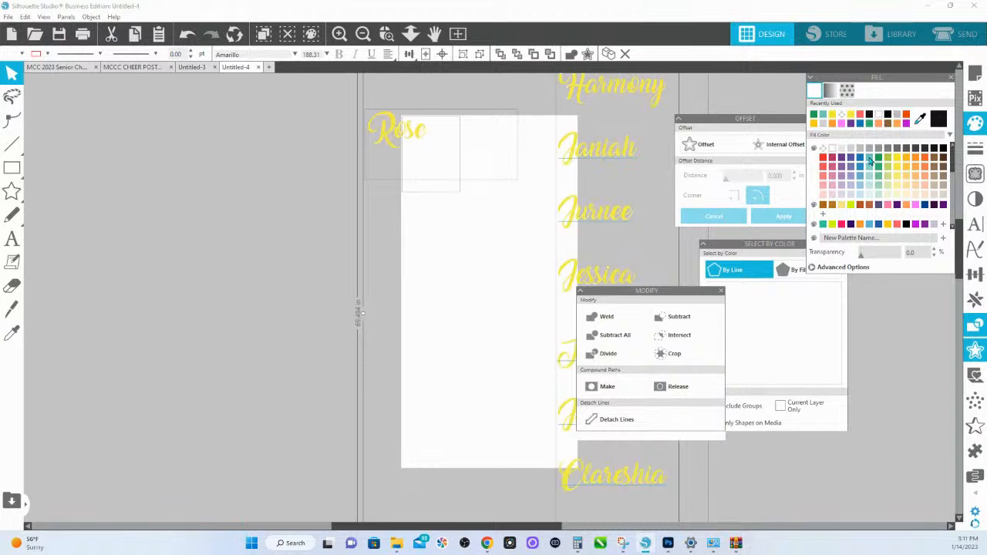
click(410, 33)
click(425, 133)
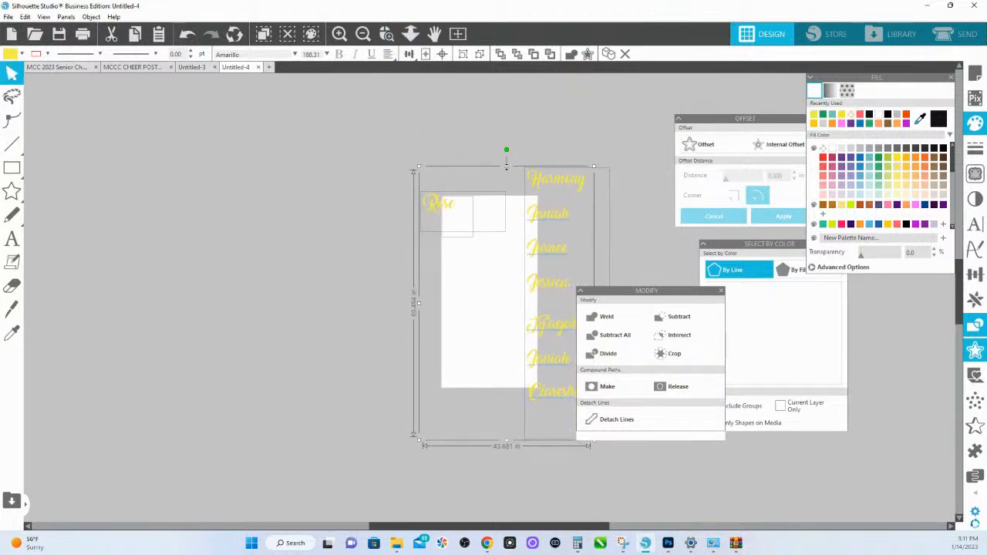
drag(538, 184, 468, 214)
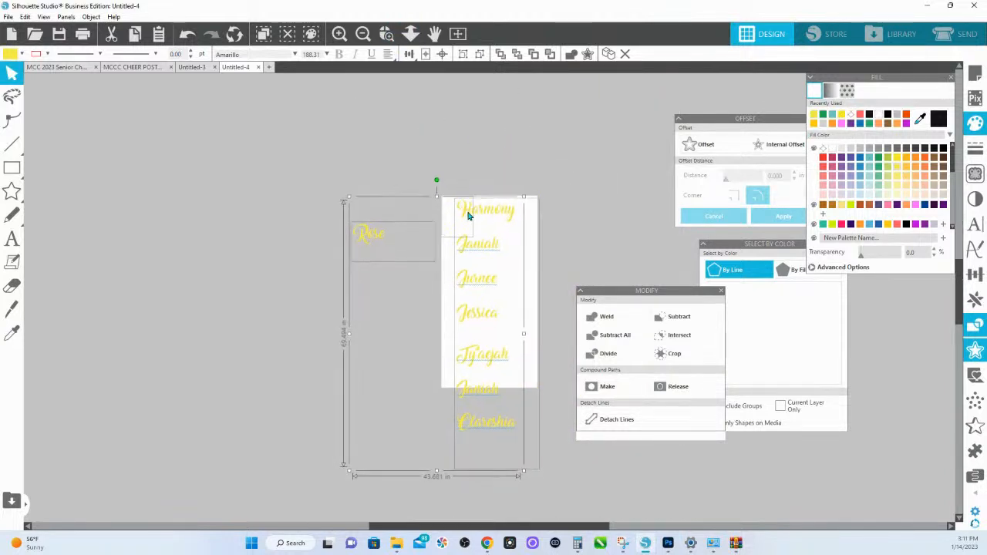
click(465, 165)
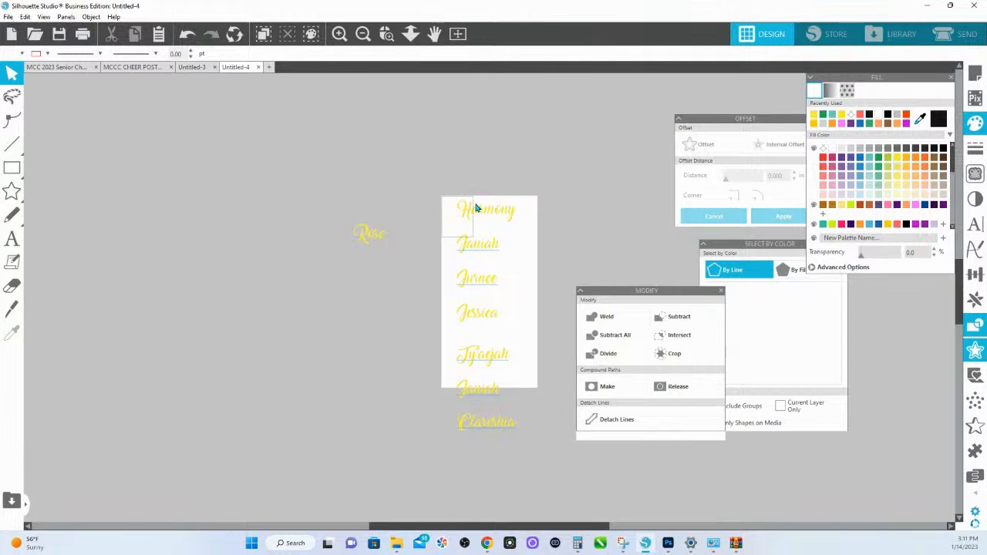
- Add a 0.150 in offset around all the yellow script names and fill the offset with dark gray
click(529, 447)
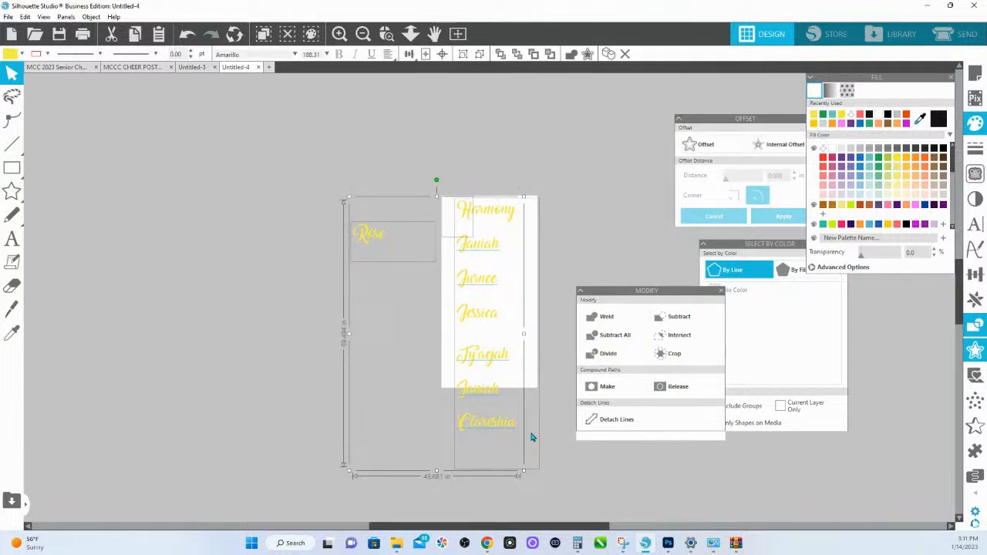
click(711, 149)
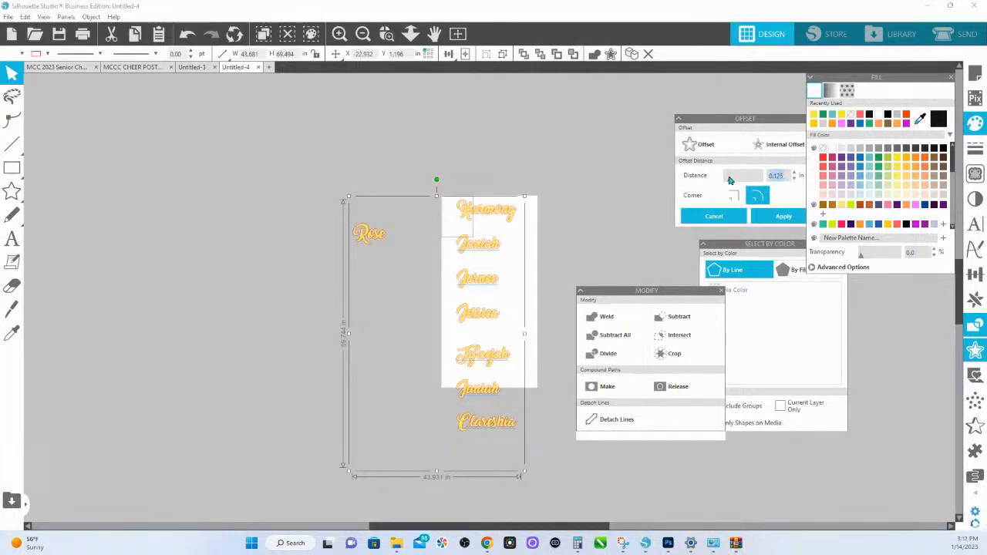
text(15)
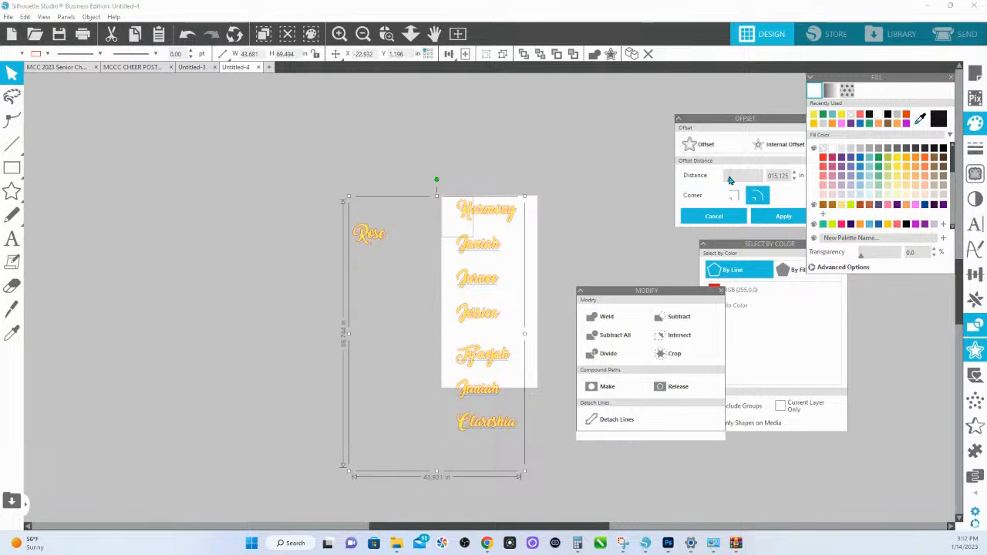
key(Delete)
key(Return)
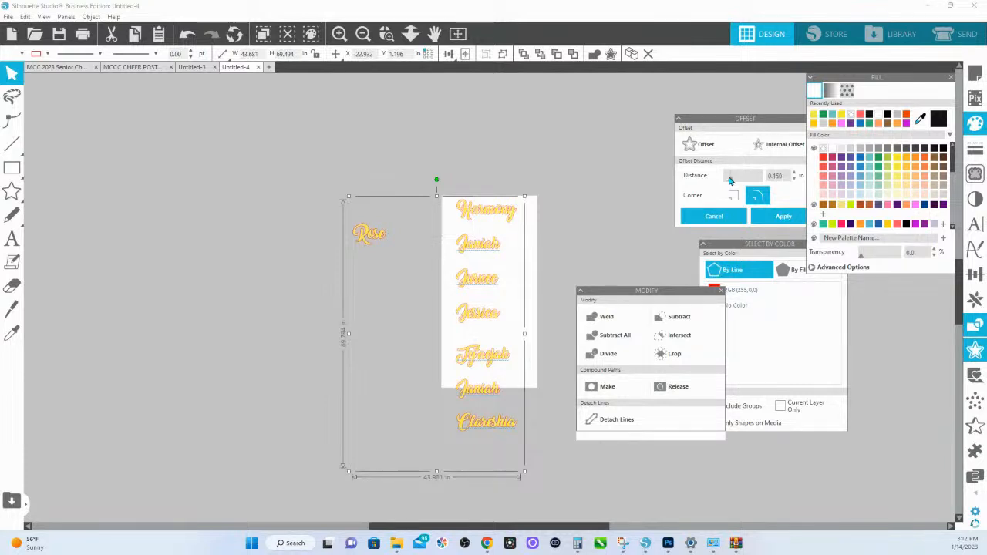
click(908, 149)
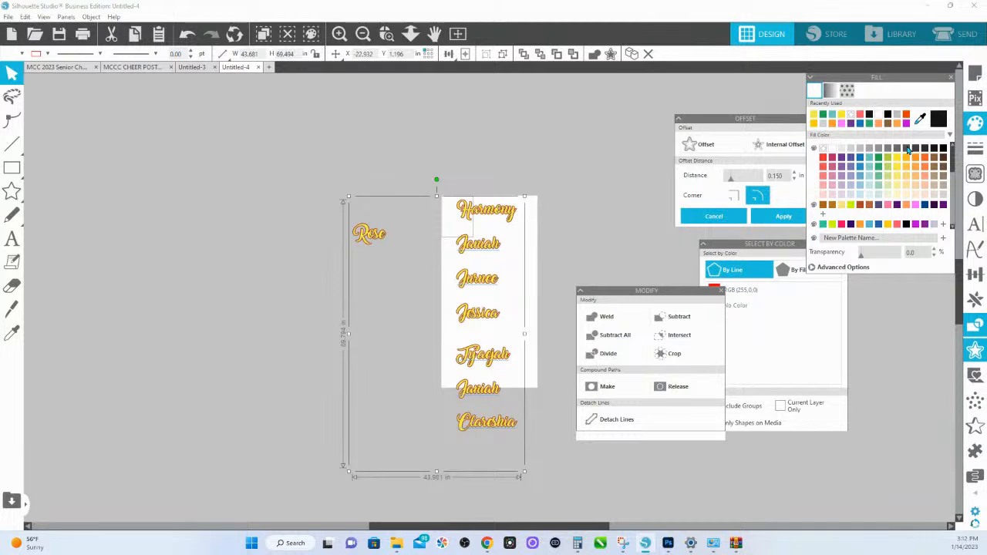
click(776, 216)
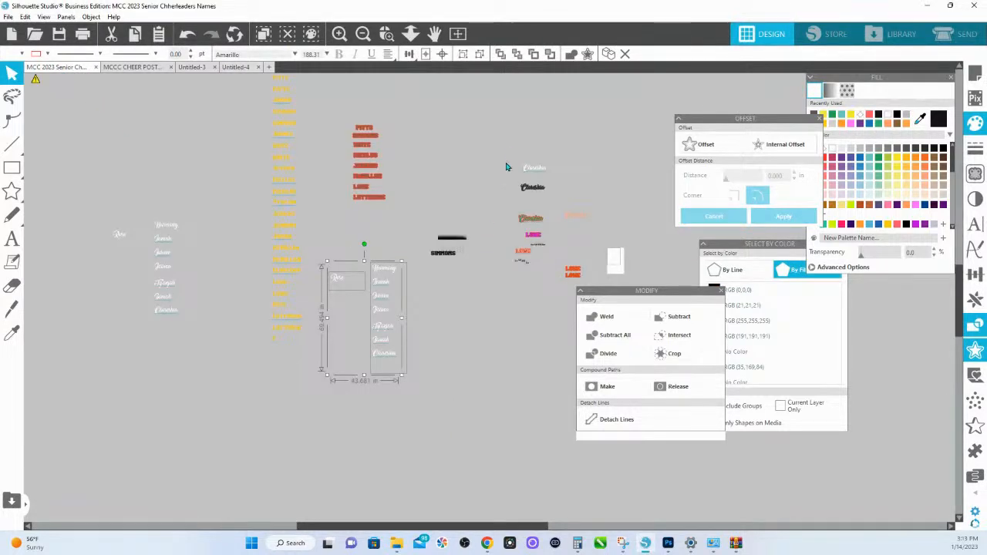
- Copy the black script name shape from the MCC 2023 document and paste it into Untitled-4
click(529, 188)
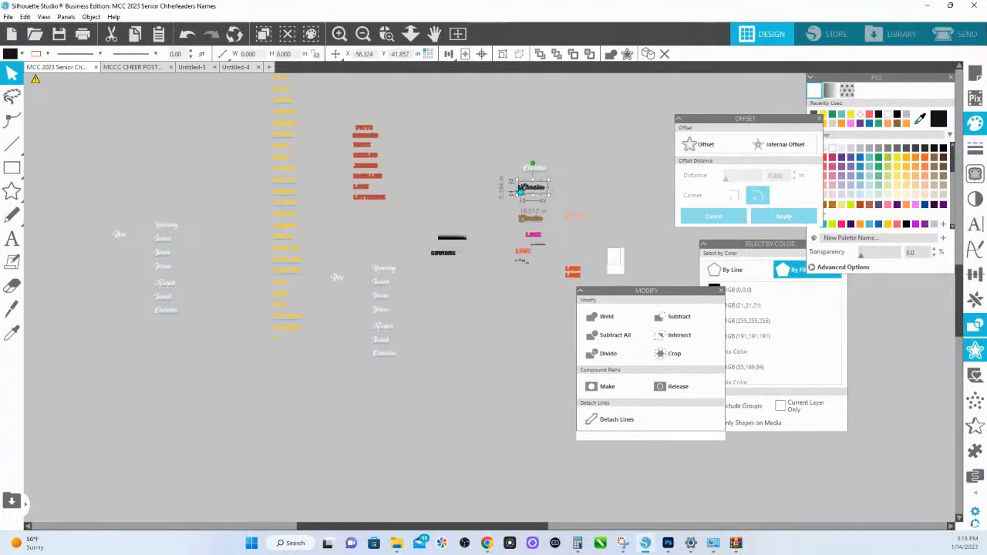
right_click(525, 187)
click(544, 231)
click(234, 68)
click(406, 158)
right_click(406, 158)
click(432, 202)
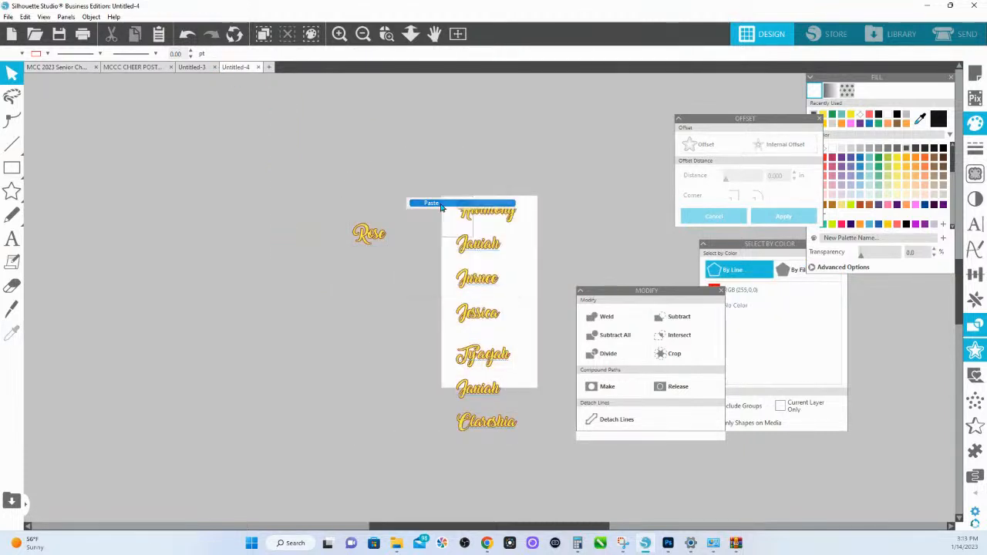
- Move the pasted black script name above the page and separate its two stacked shapes vertically
drag(536, 294, 529, 121)
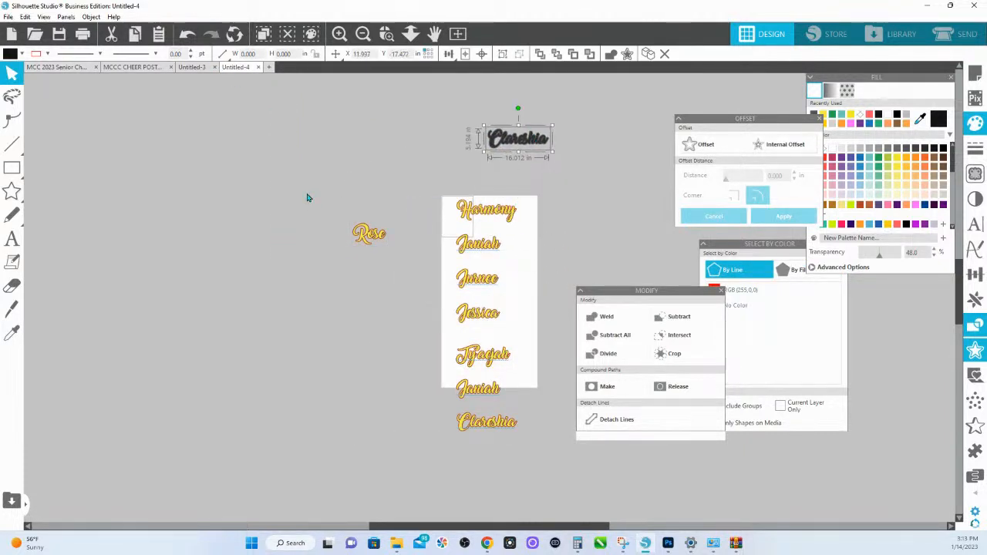
drag(308, 196, 546, 436)
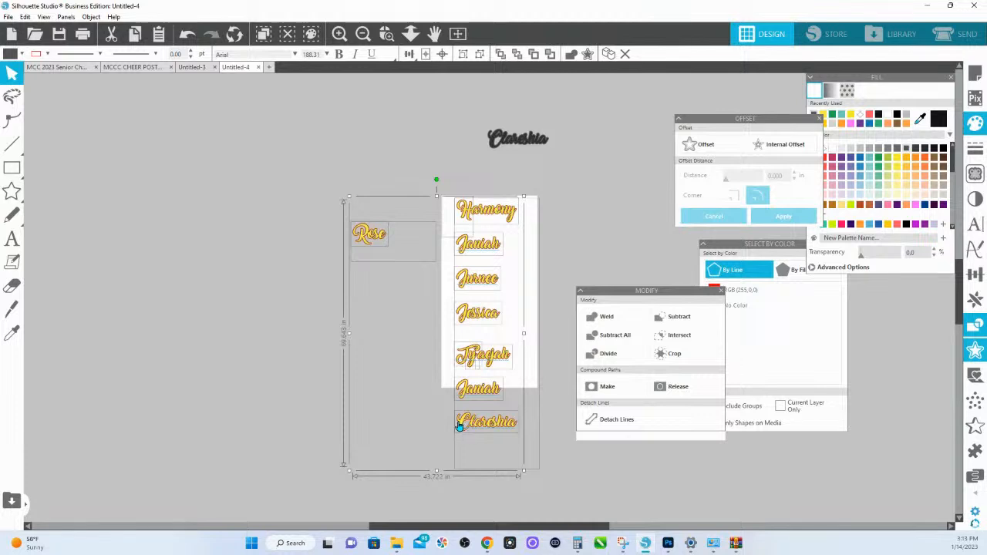
drag(513, 146, 515, 169)
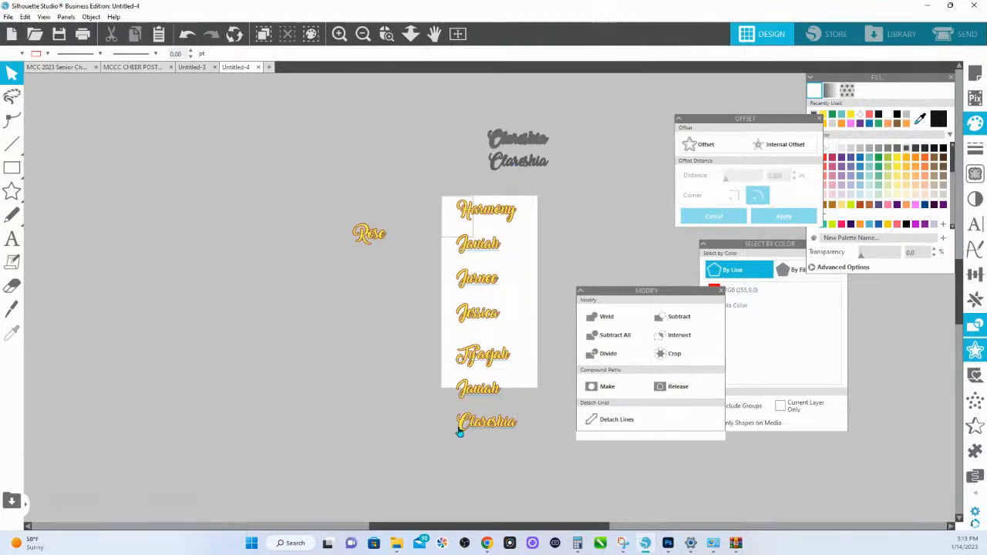
- Select the offset outlines of the names and match them to the lower black script shape with the Eyedropper
drag(332, 196, 466, 426)
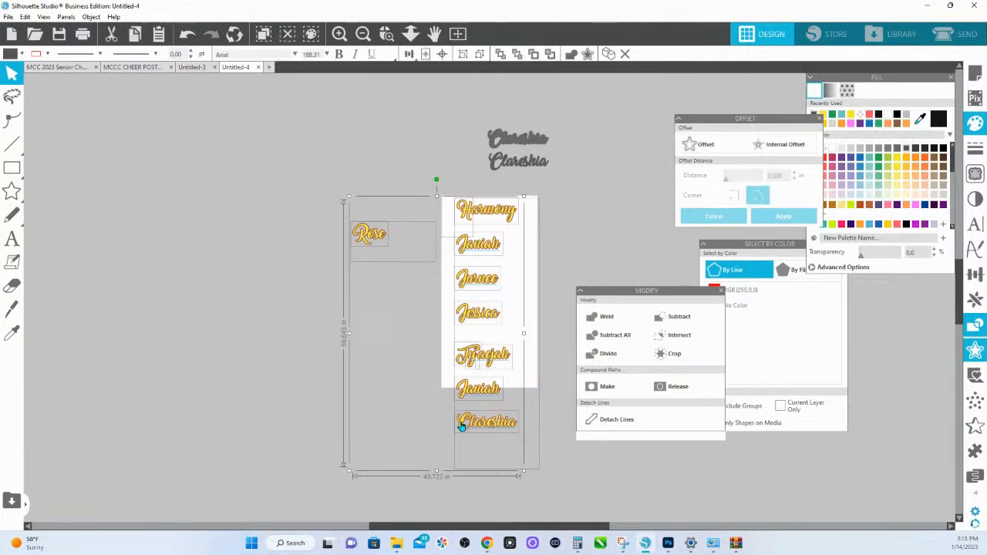
shift+click(368, 233)
click(12, 333)
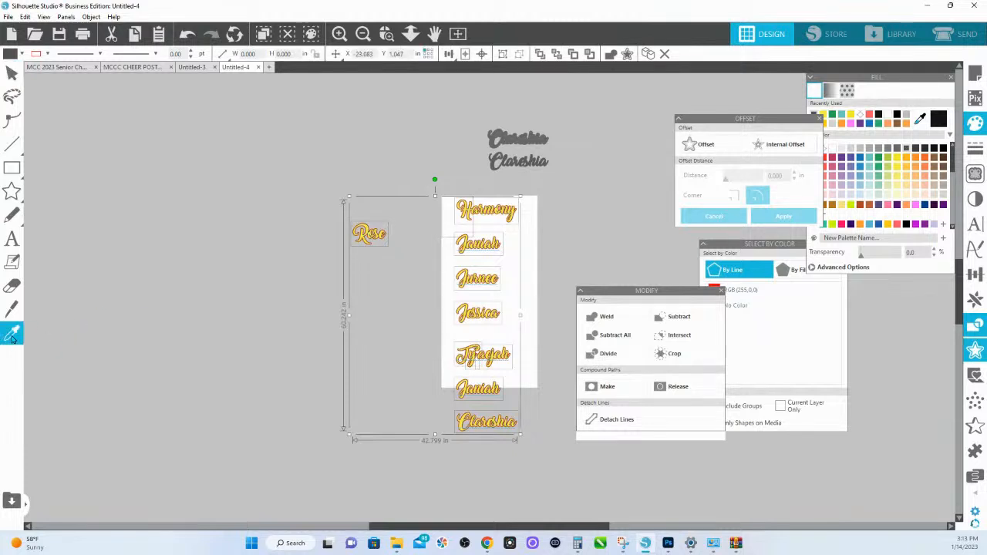
click(539, 164)
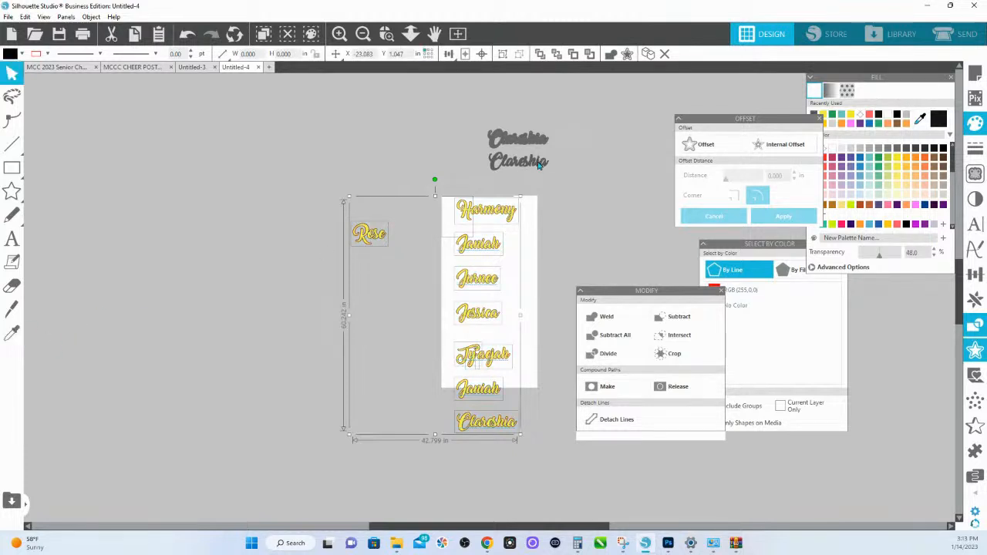
click(567, 221)
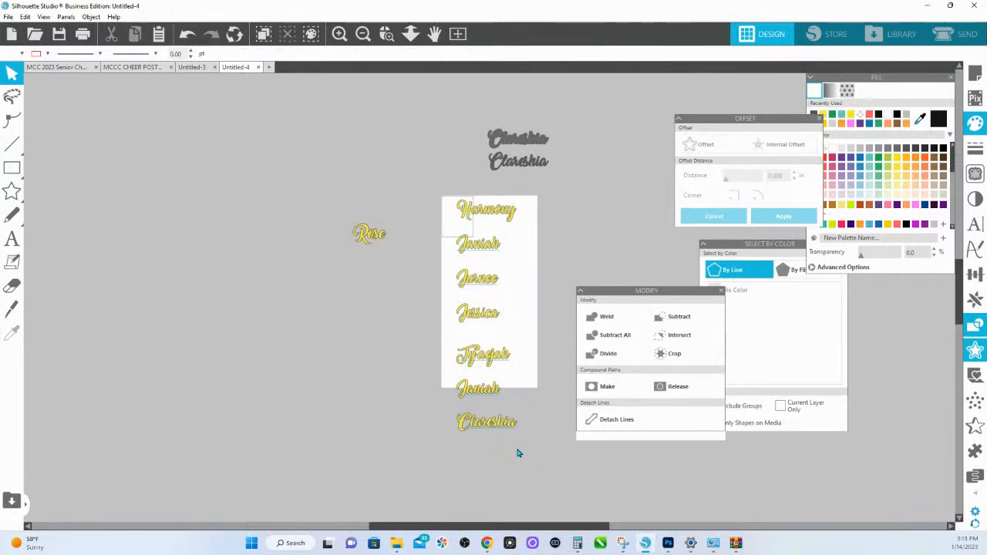
- Add a second offset of 0.175 in around all the yellow script names and their outlines
drag(517, 455, 310, 194)
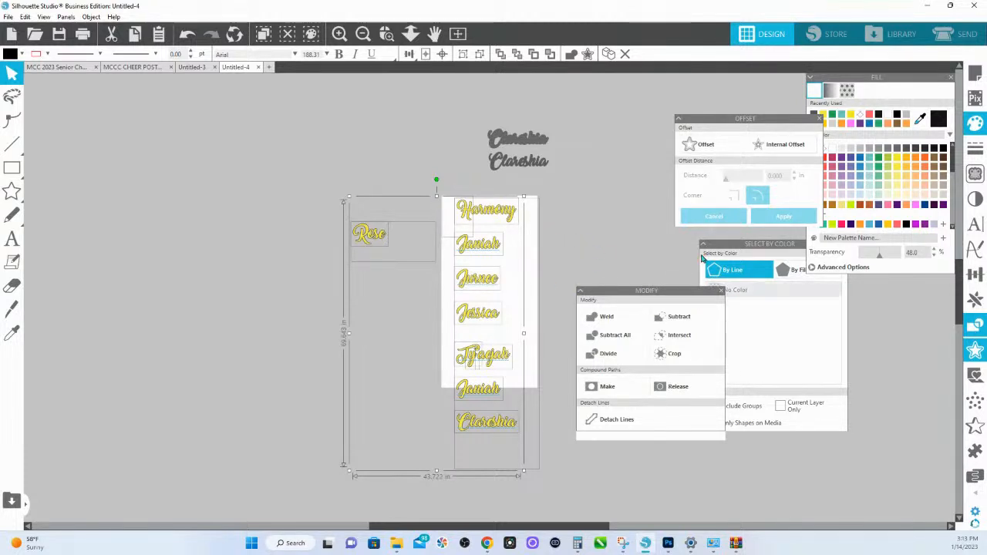
click(711, 146)
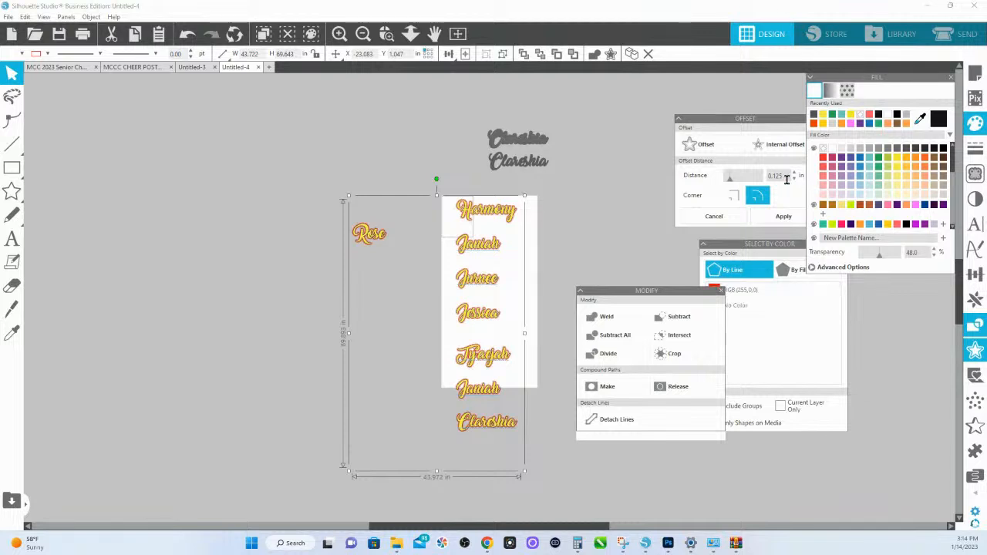
text(7)
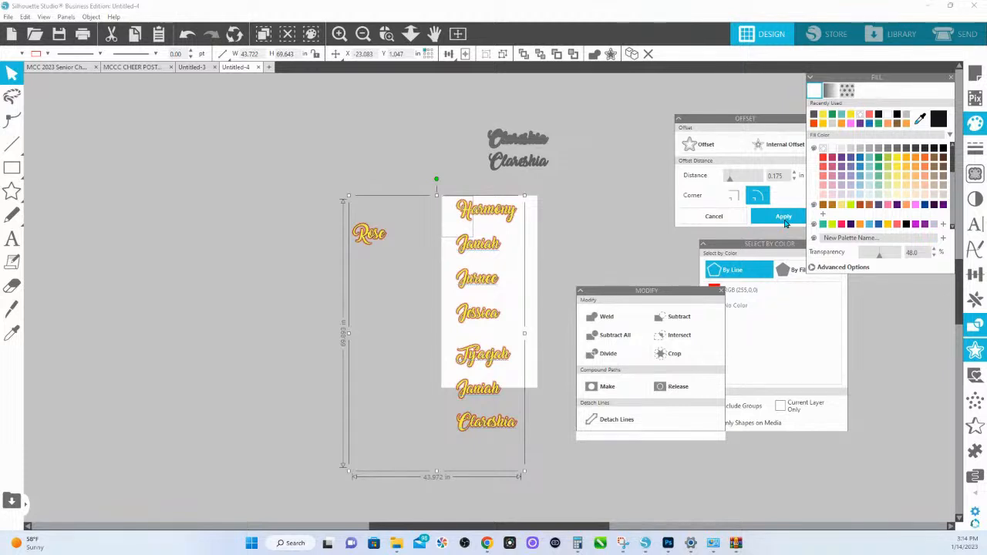
click(784, 217)
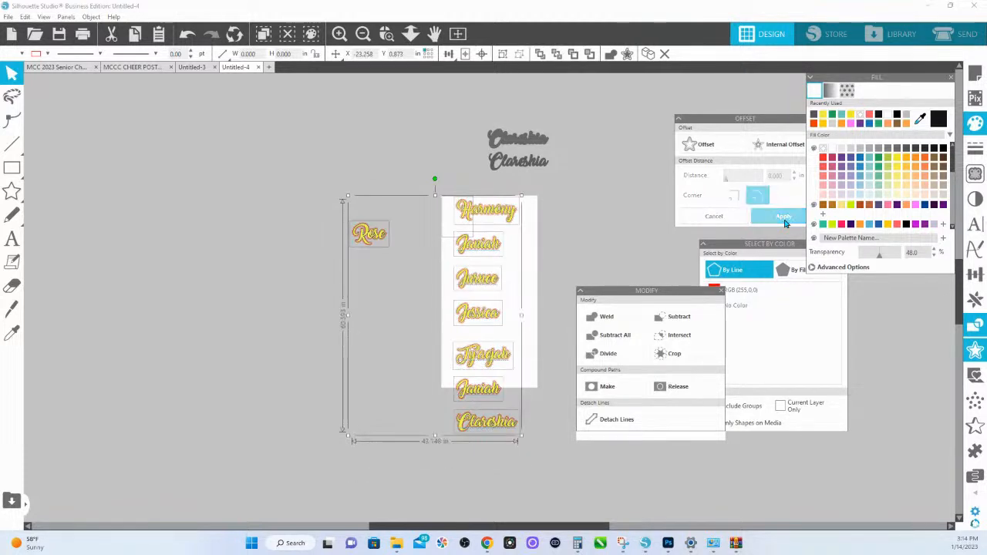
- Match the second offsets around the names to the upper black script shape with the Eyedropper
click(12, 332)
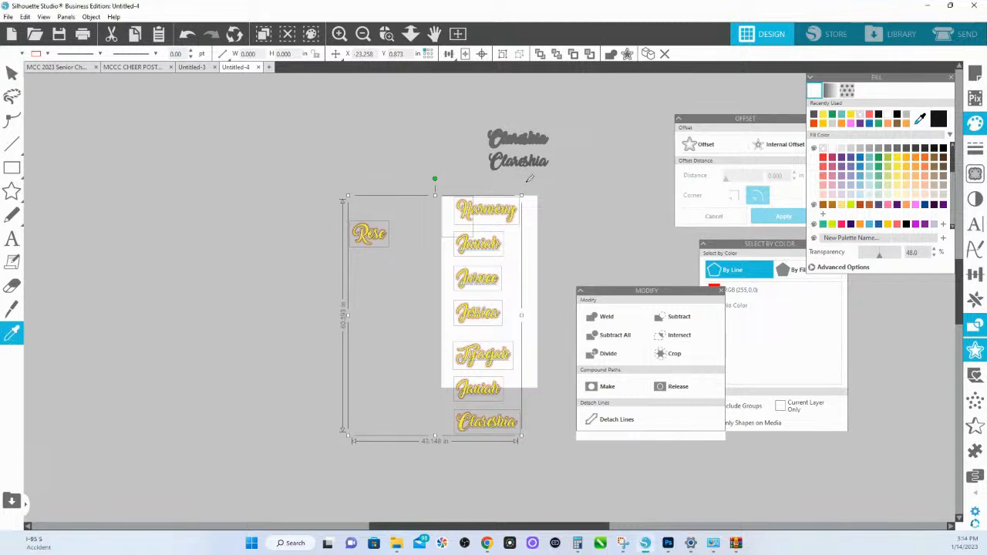
click(539, 137)
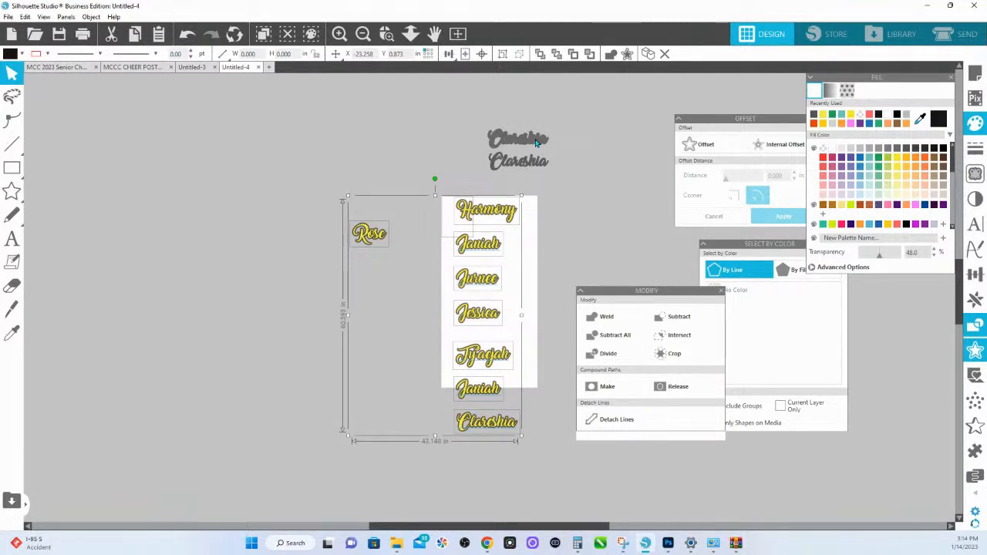
- Weld the yellow text lettering of the names in the page column
click(387, 33)
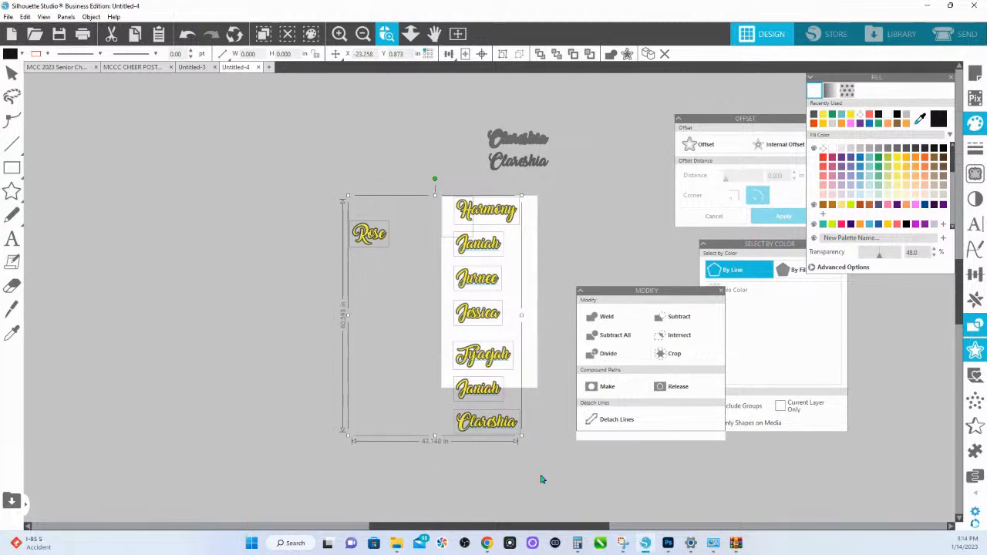
drag(334, 193, 543, 480)
scroll(625, 174, up, 1)
click(400, 115)
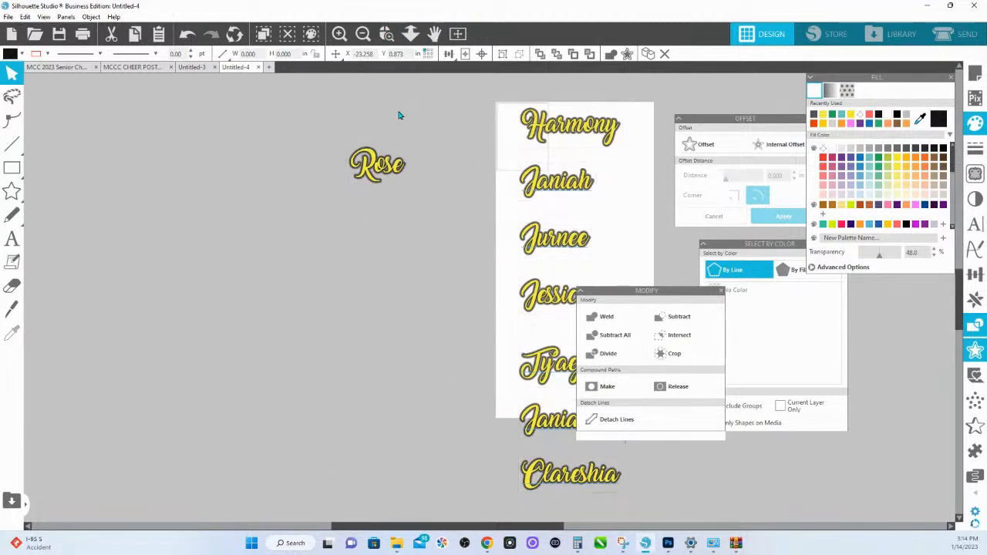
click(534, 131)
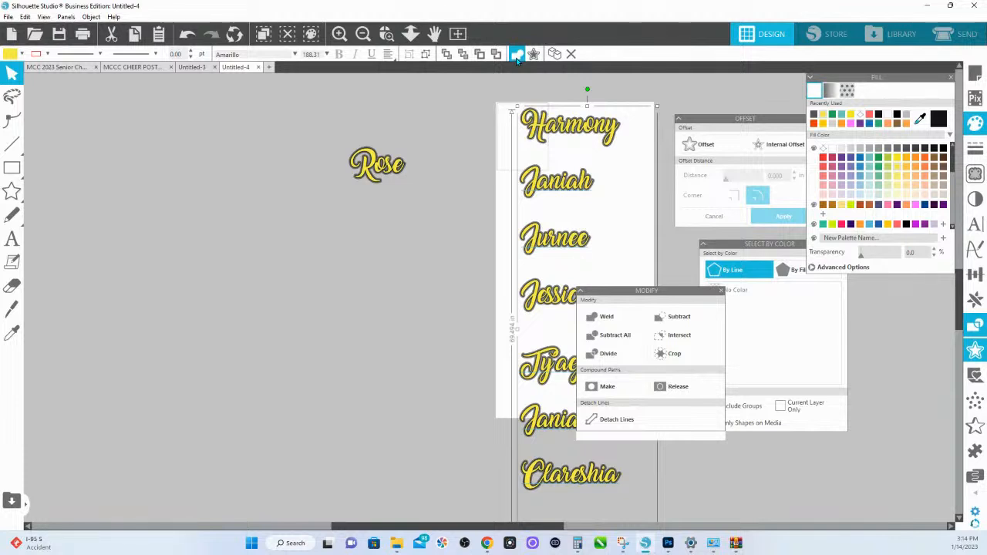
click(517, 56)
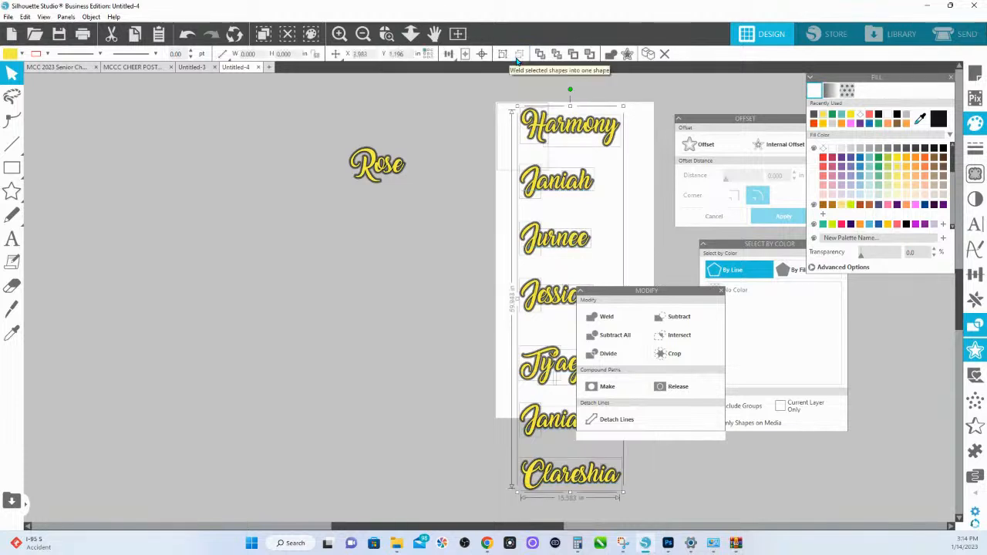
click(571, 213)
- Group the separate letter pieces of the second, third and fourth yellow names in the column, one name at a time
click(533, 190)
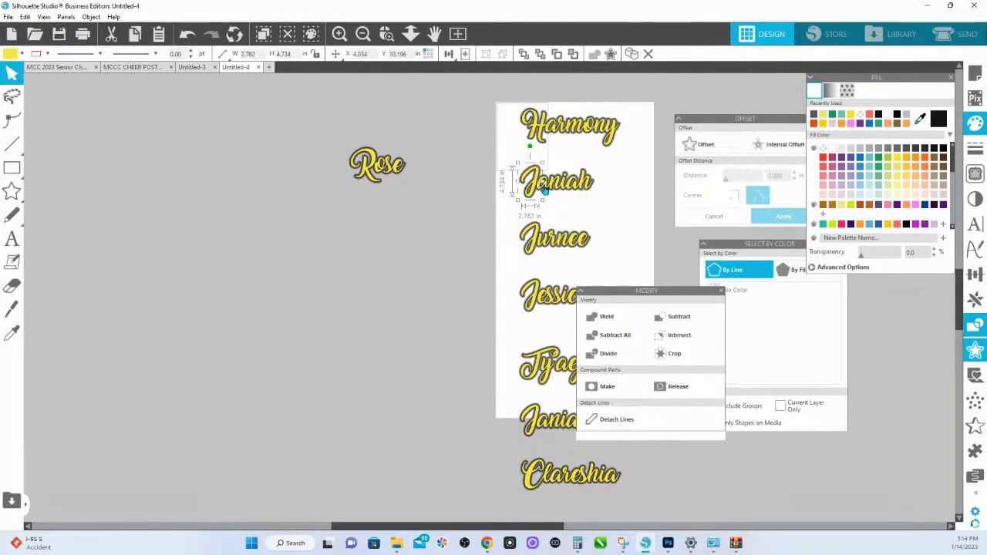
shift+click(546, 190)
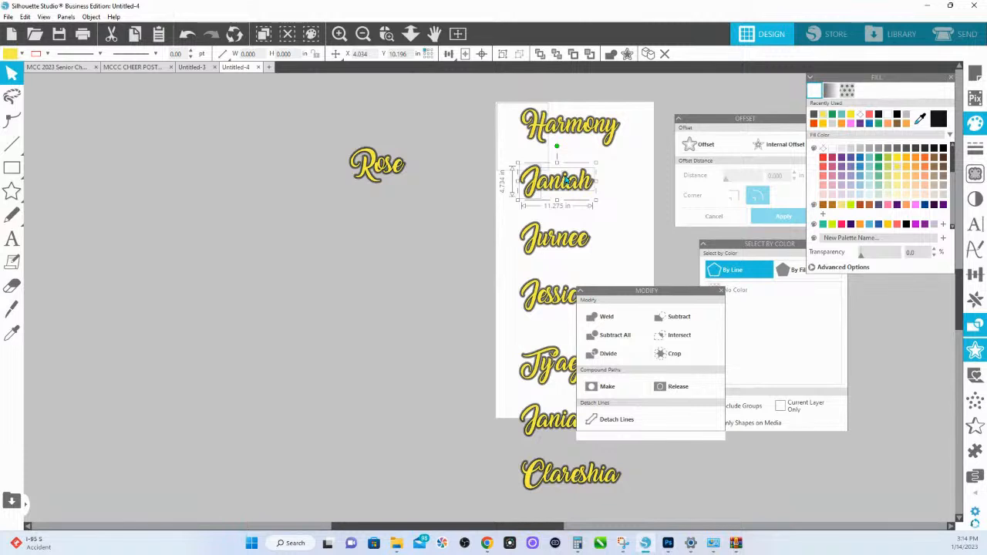
key(ctrl+g)
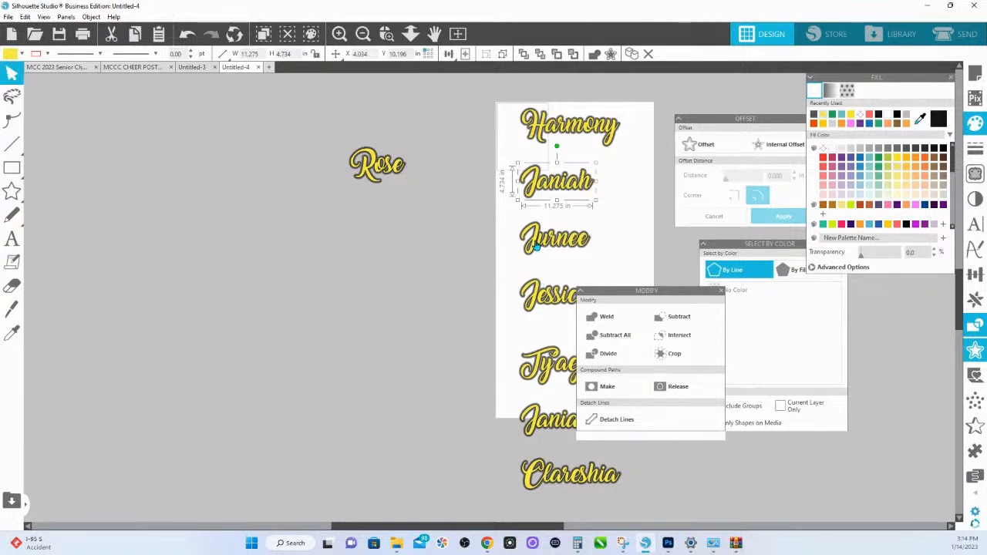
click(535, 246)
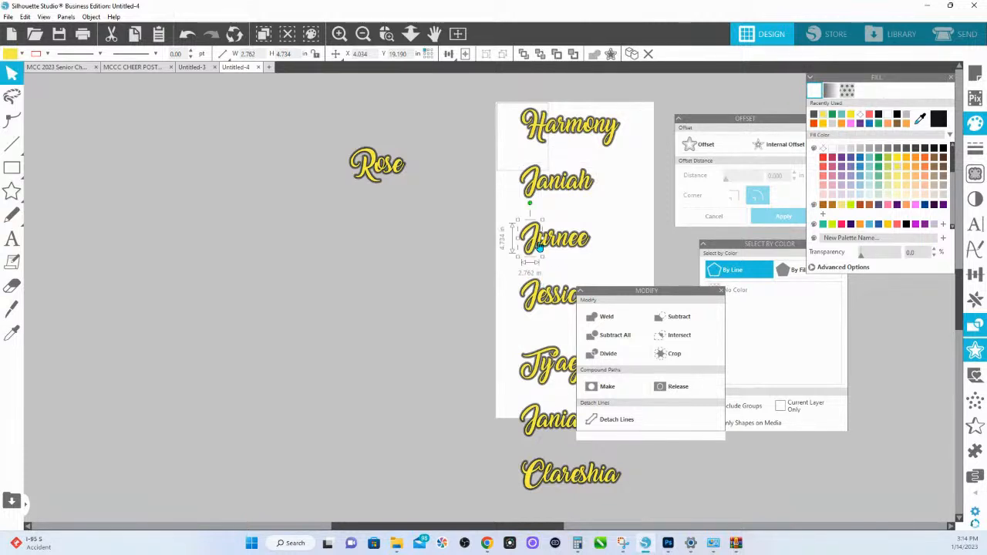
shift+click(541, 245)
key(ctrl+g)
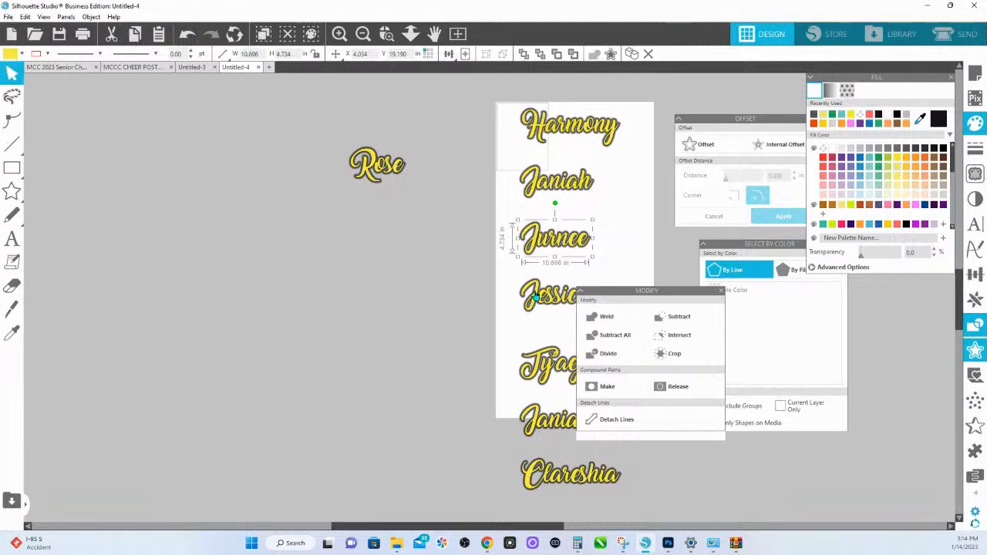
click(535, 298)
shift+click(567, 296)
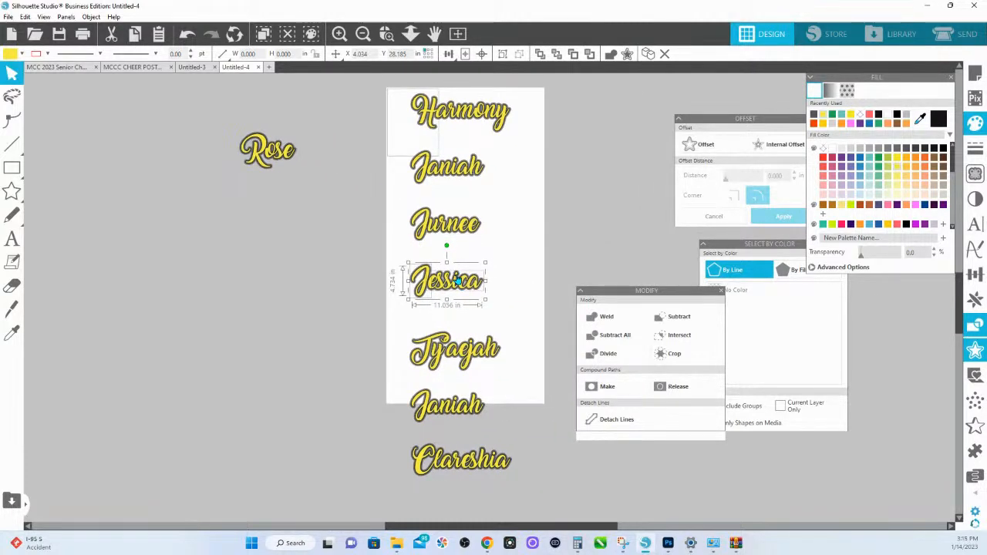
key(ctrl+g)
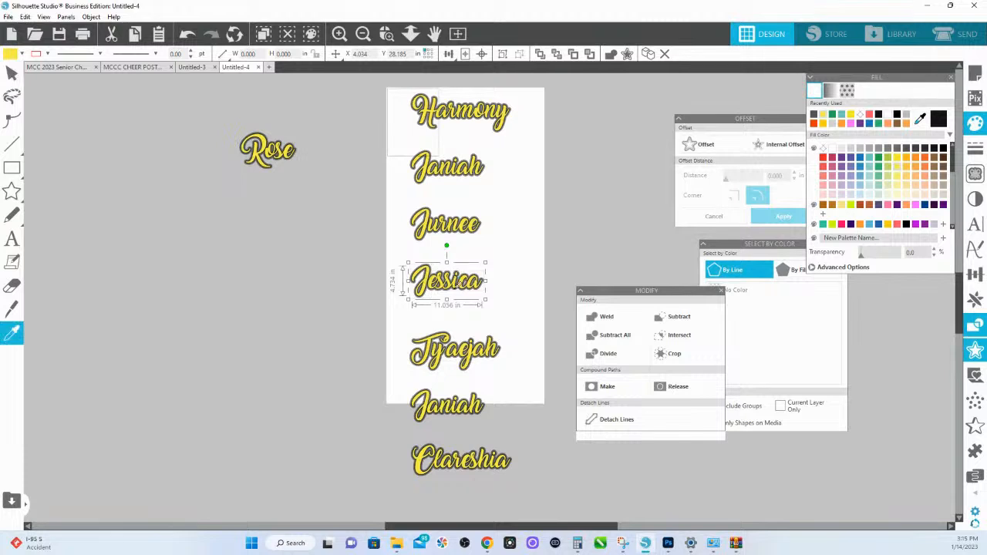
- Group the letter pieces of the fifth and sixth yellow names, and check whether the last name is a single shape
click(430, 348)
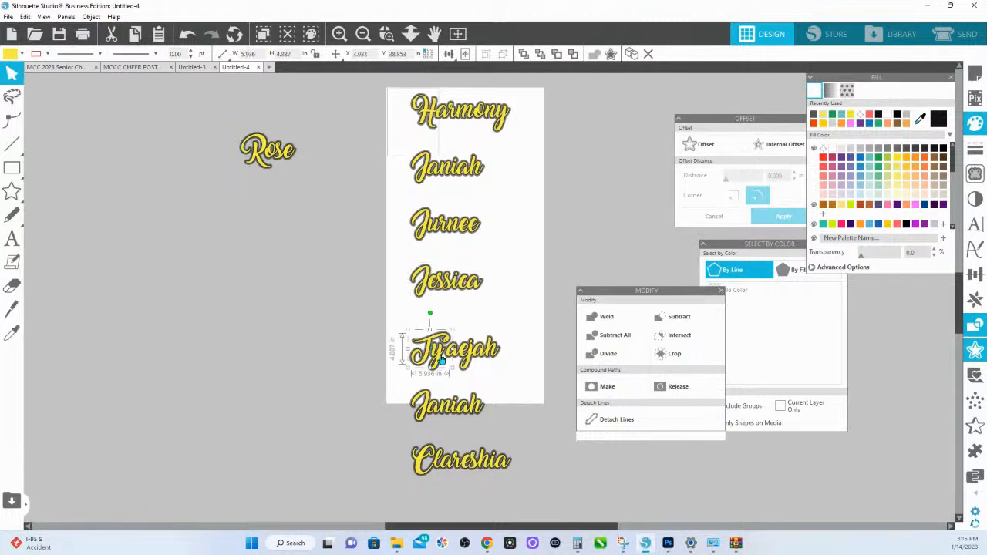
shift+click(454, 361)
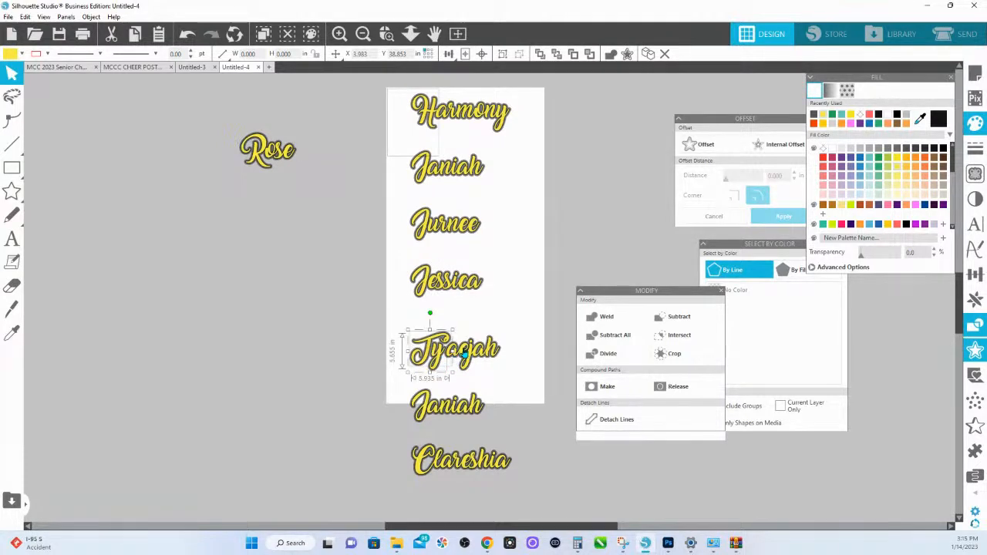
shift+click(465, 352)
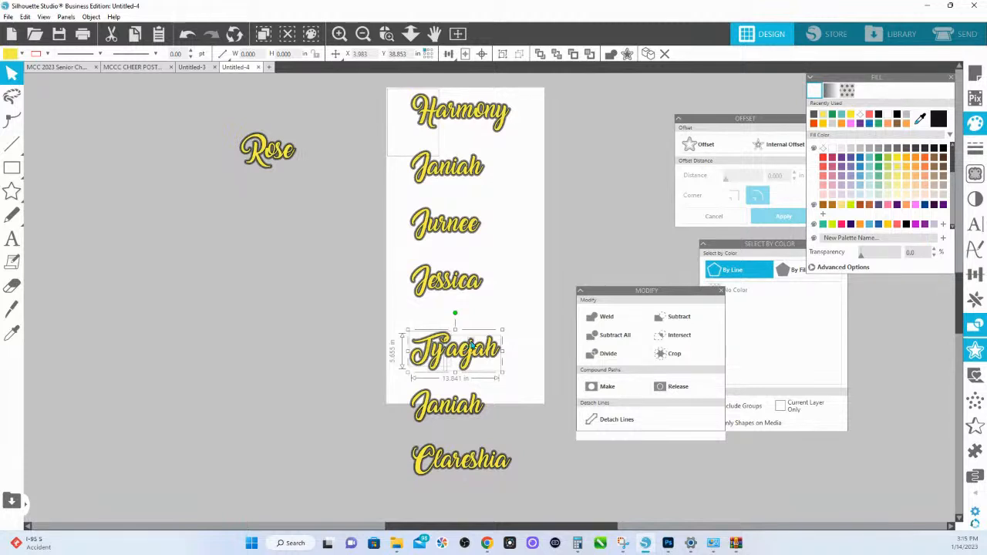
click(441, 415)
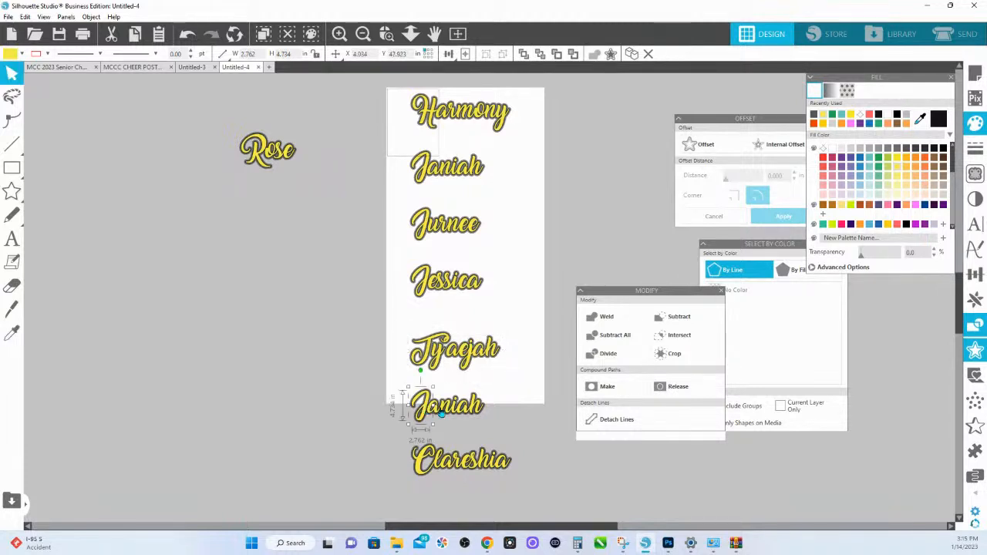
shift+click(452, 405)
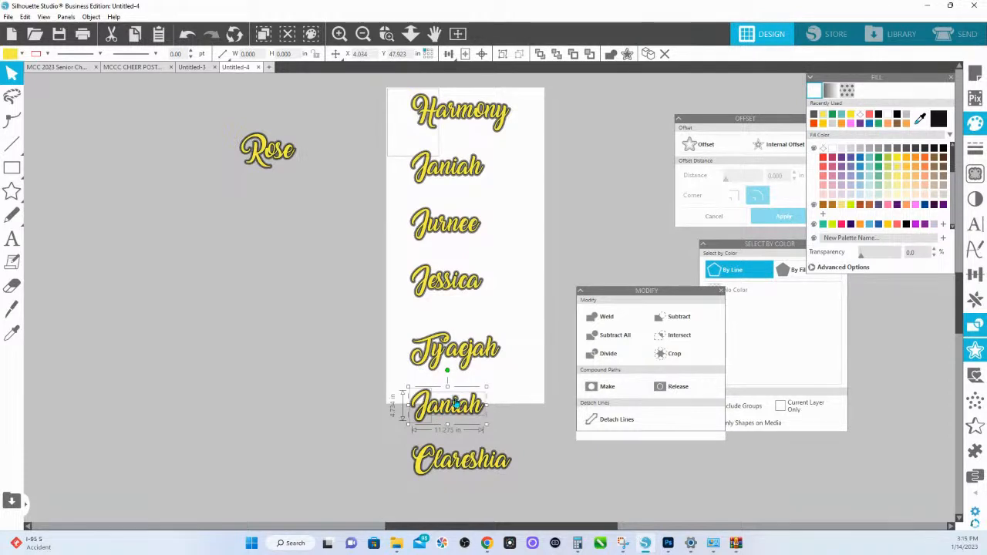
scroll(442, 442, down, 1)
click(432, 433)
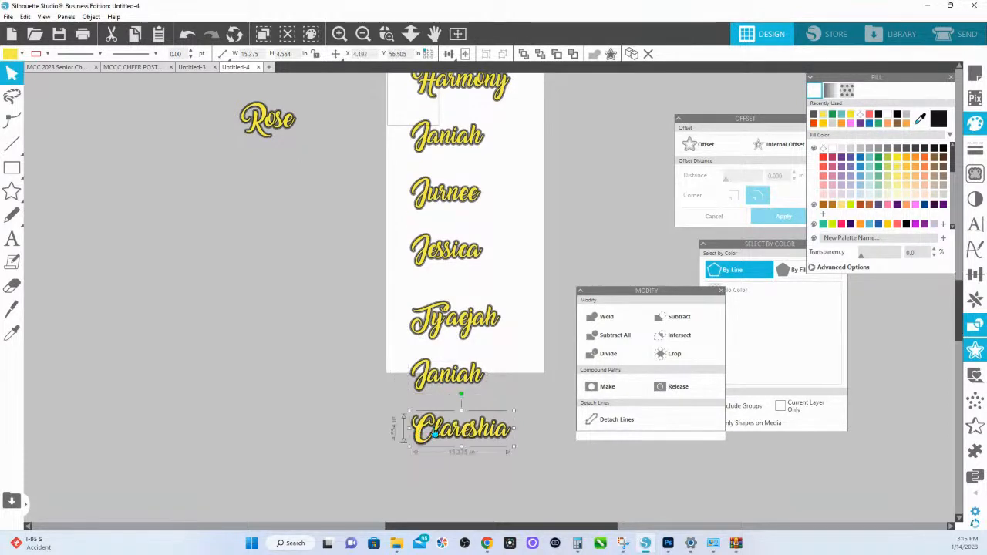
scroll(464, 435, up, 1)
click(458, 410)
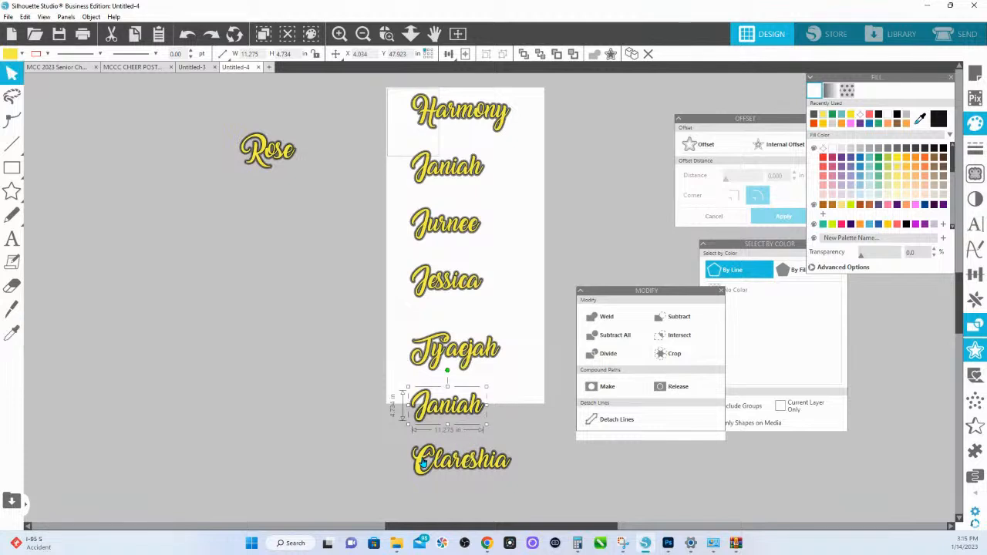
click(423, 463)
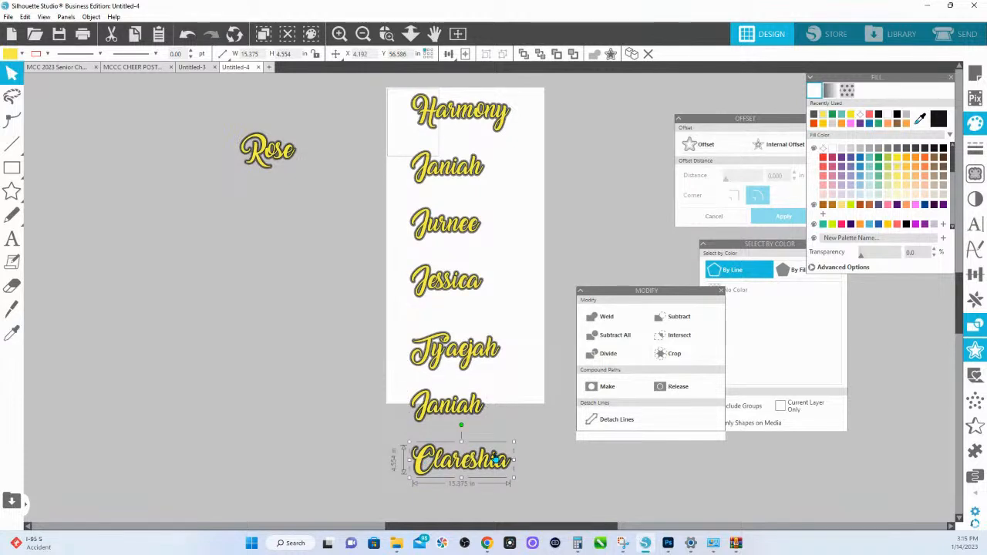
key(i)
click(497, 455)
- Weld the yellow text of the name beside the page and group its resulting pieces
click(265, 151)
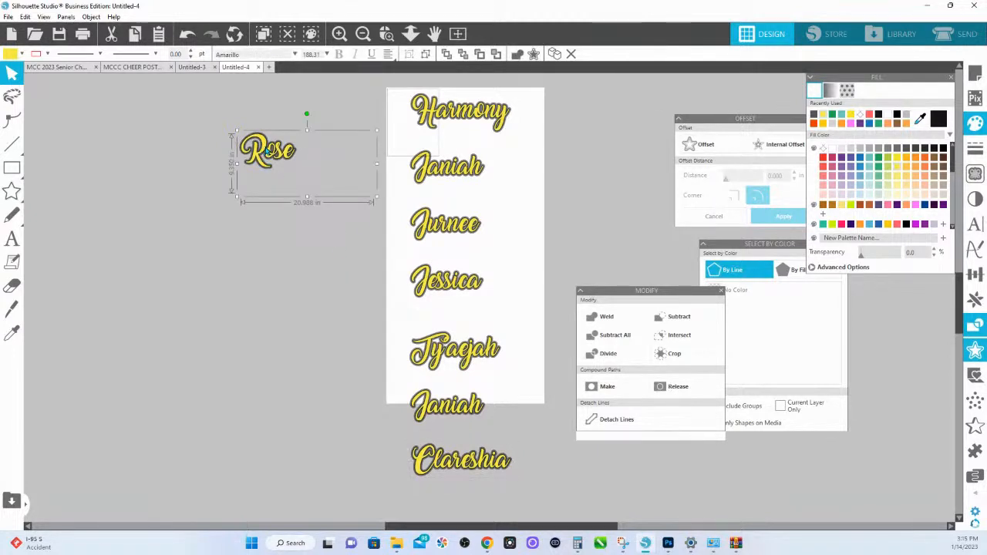
drag(268, 152, 270, 151)
key(ctrl+z)
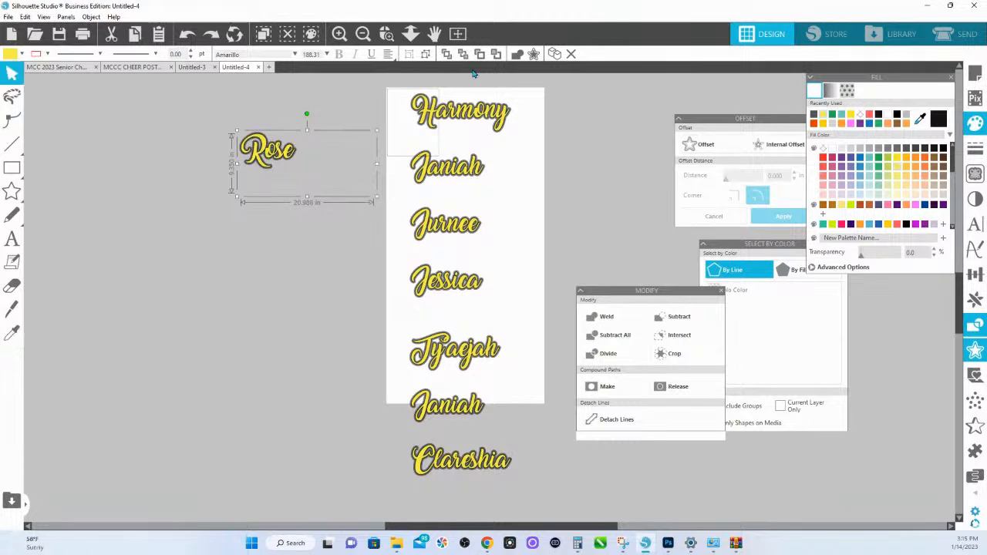
click(514, 56)
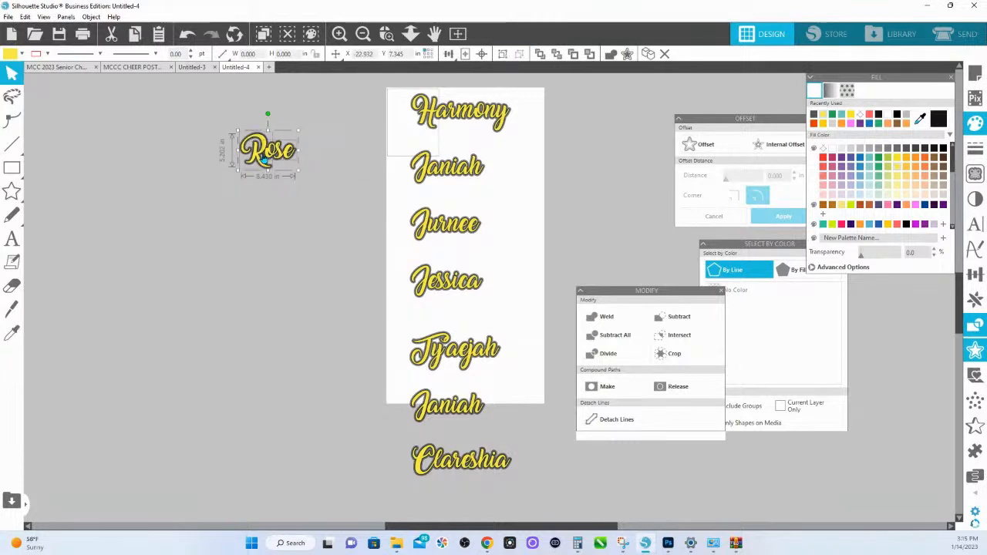
click(262, 152)
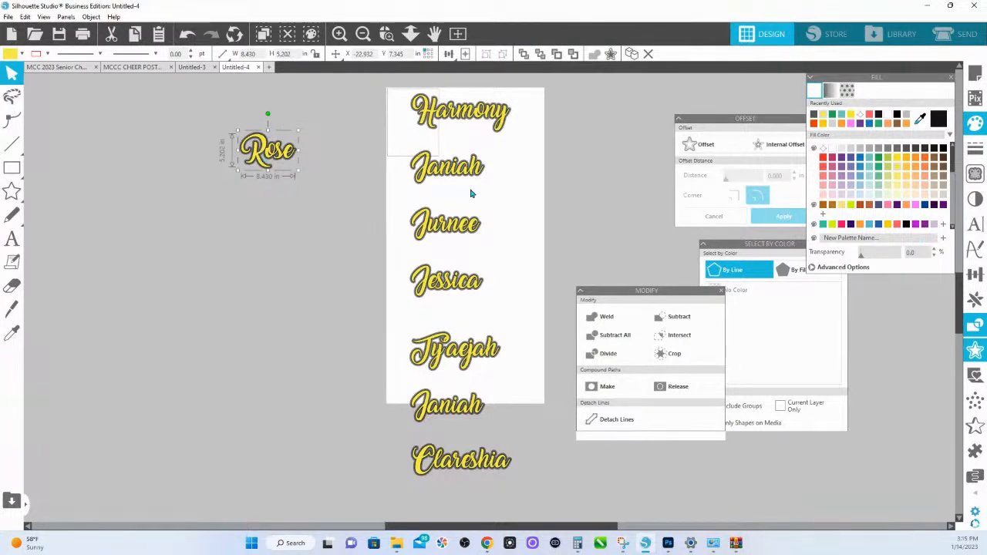
- Select the outer offsets by their RGB (21,21,21) fill and try nudging them up and down behind the yellow names
click(791, 271)
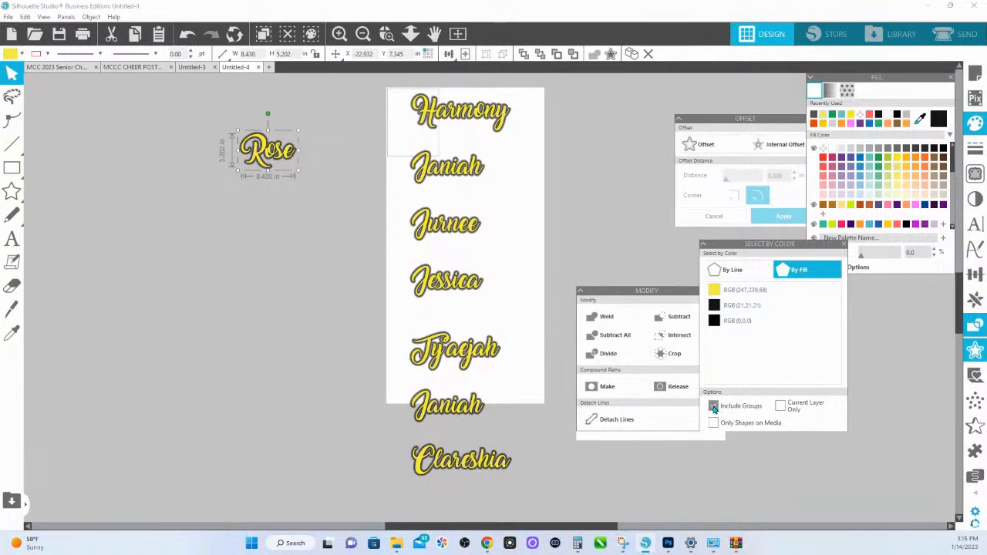
click(737, 307)
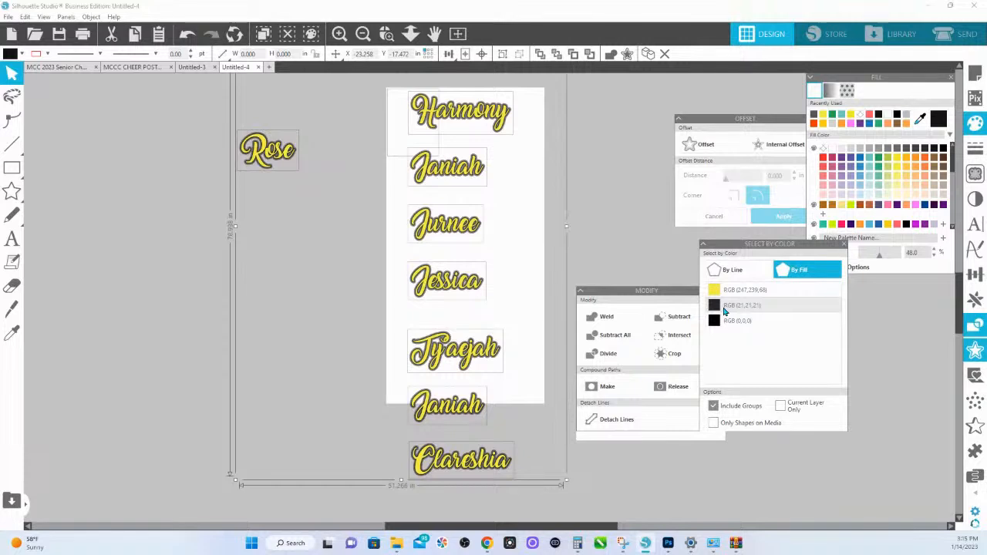
key(Up)
key(Up)
key(Up)
key(Up)
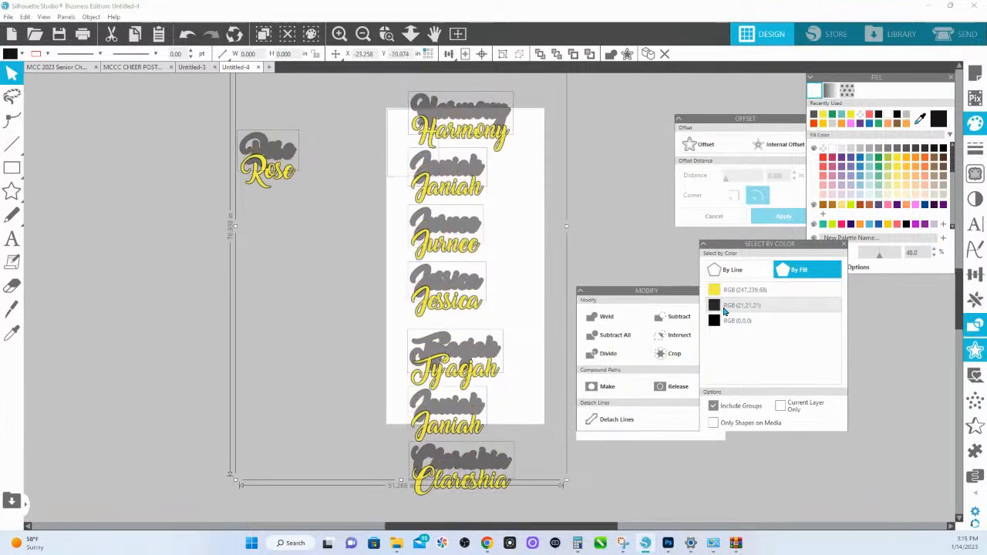
key(Down)
key(Down)
key(Down)
key(Down)
key(Up)
key(Up)
key(Up)
key(Up)
key(Up)
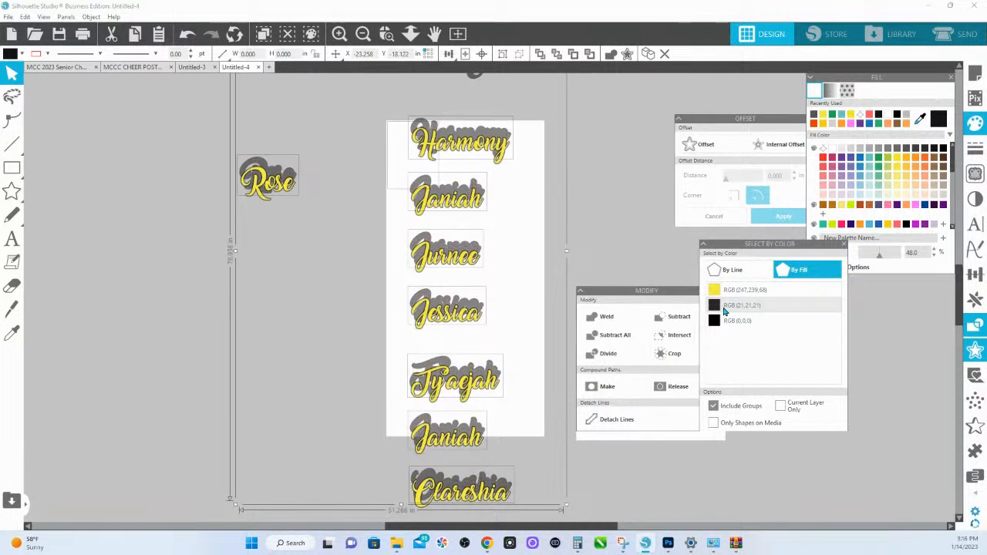
key(Down)
key(Down)
key(Down)
key(Down)
key(Down)
key(Down)
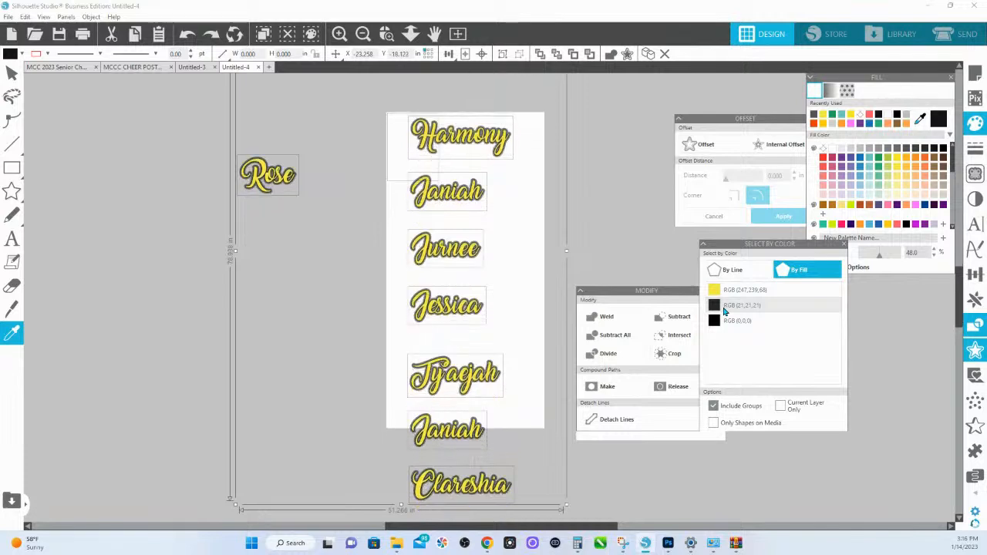
key(Up)
key(Up)
key(Up)
key(Up)
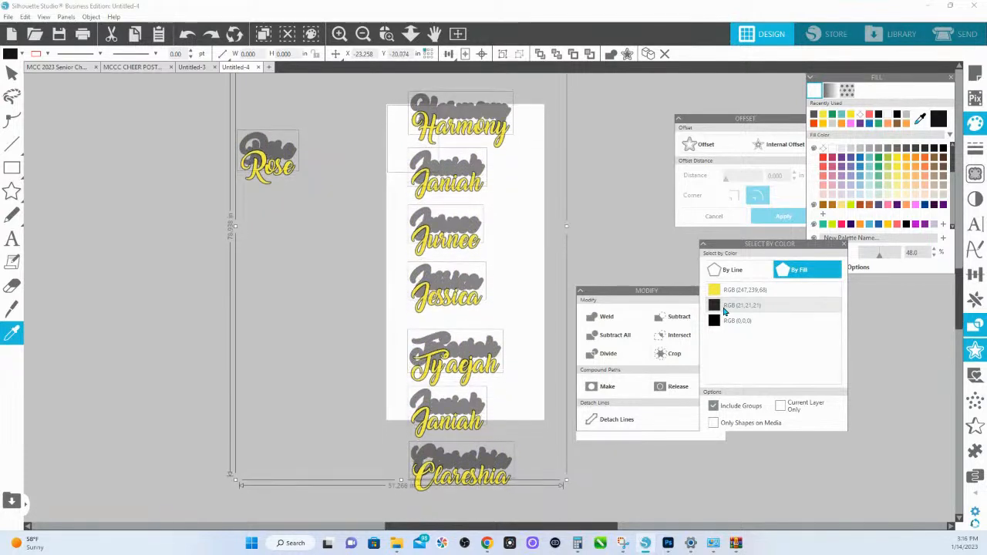
key(Down)
key(Escape)
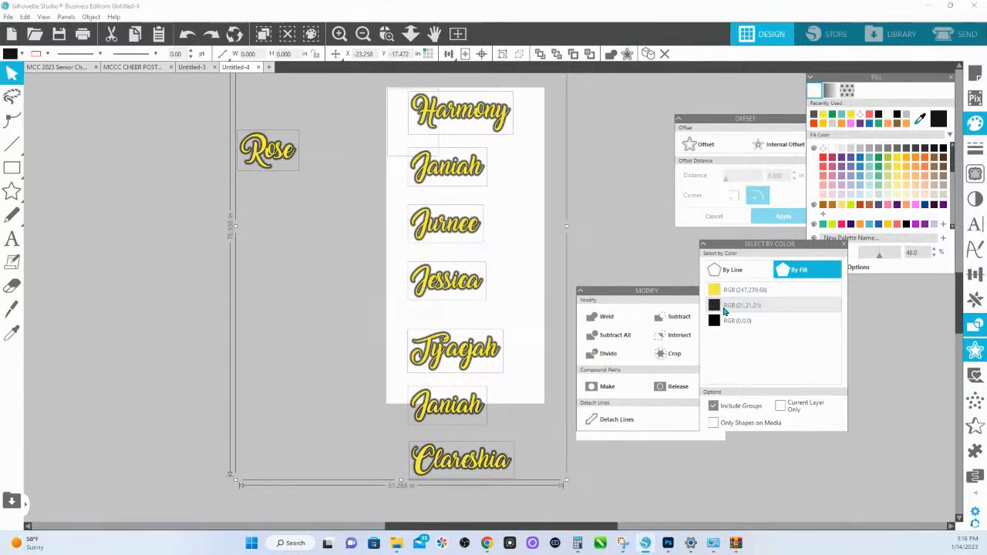
- Move the Select by Color panel closer to the page and select the inner offset shapes by their RGB (0,0,0) fill
click(594, 219)
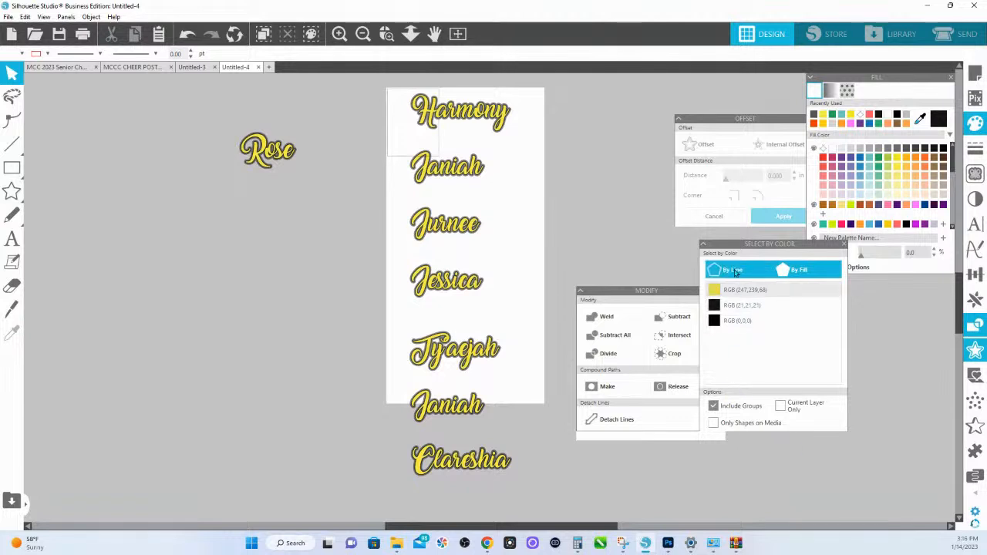
drag(738, 244, 594, 140)
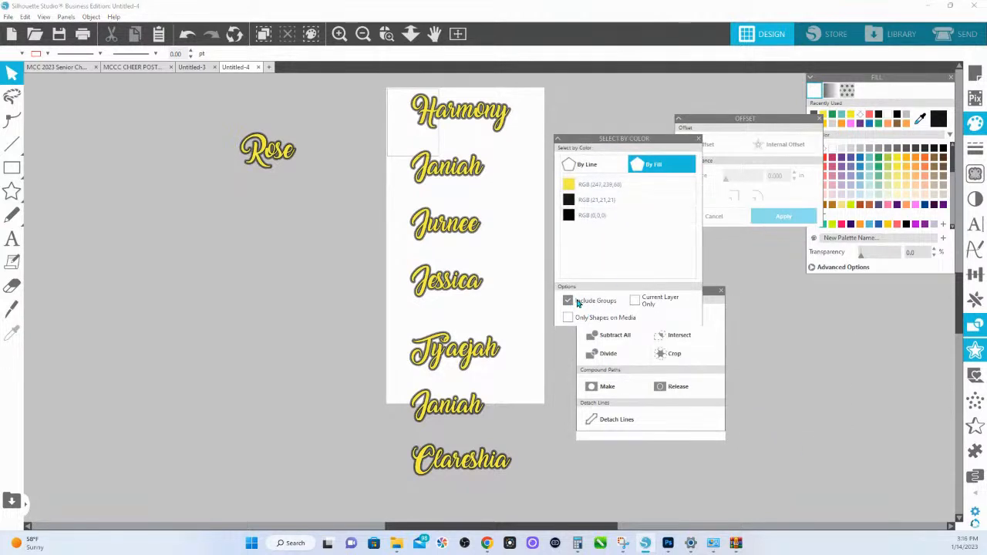
click(588, 216)
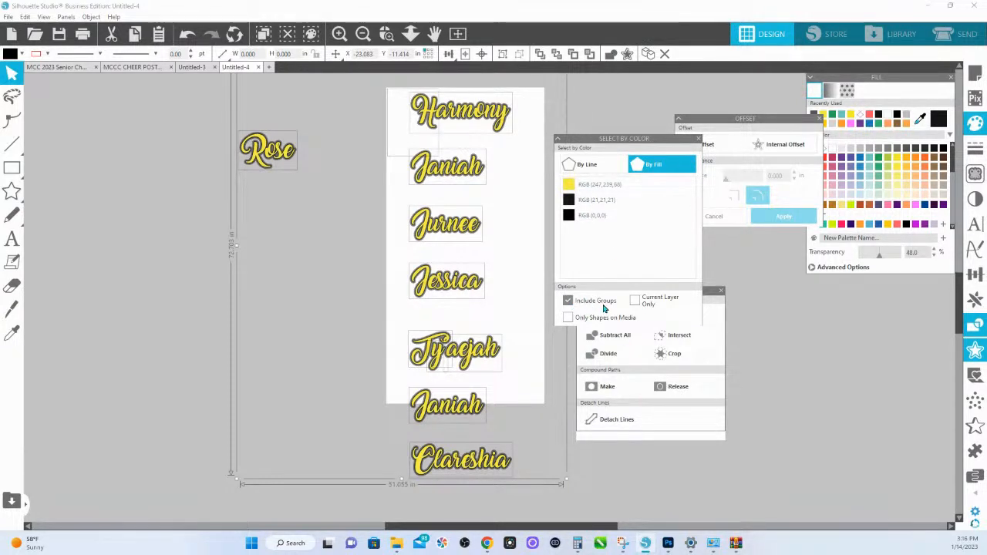
click(364, 306)
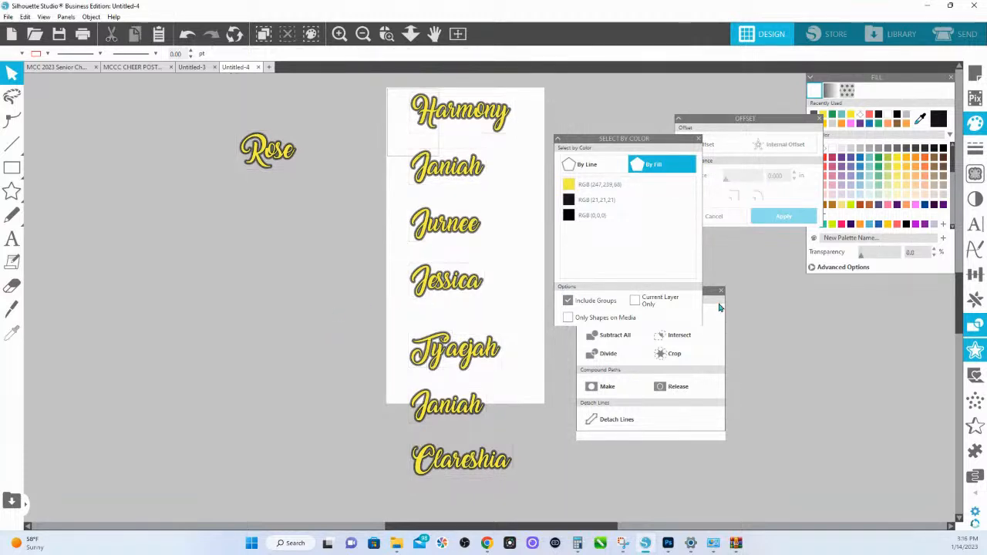
- Select all the yellow script names by their fill color and change their fill to white
scroll(459, 290, up, 3)
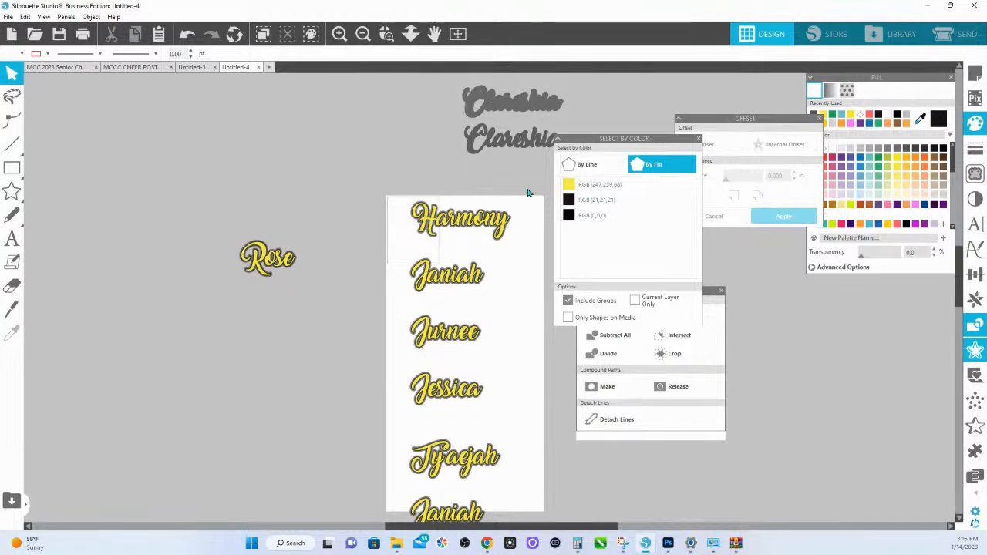
click(590, 184)
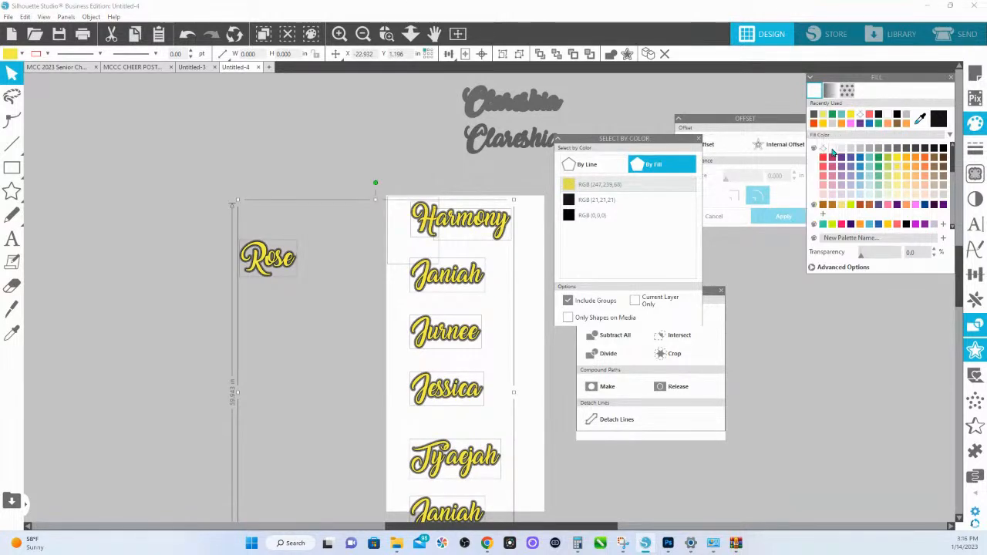
click(833, 151)
click(355, 196)
- Group the white lettering and black offset layers of the column's upper five script names, one name at a time
click(486, 234)
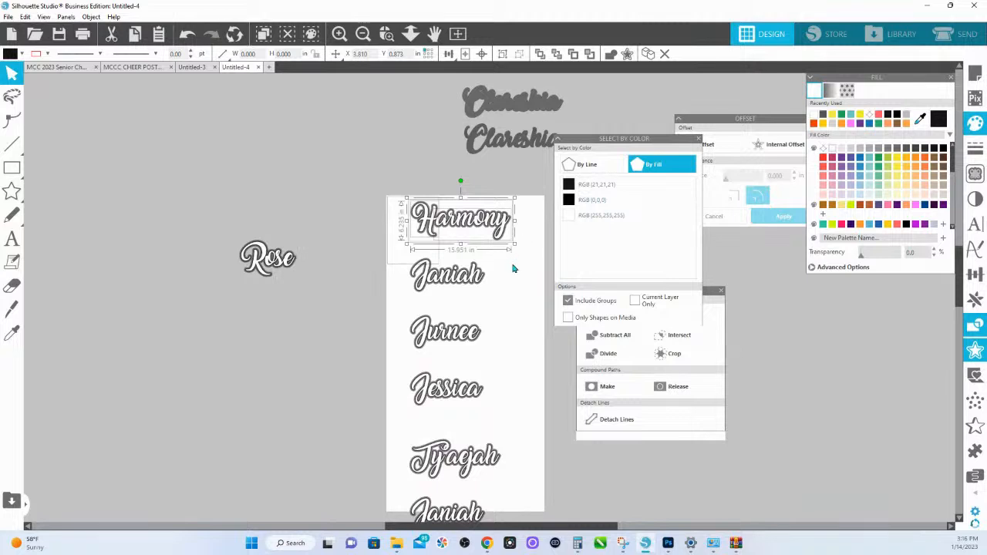
click(409, 276)
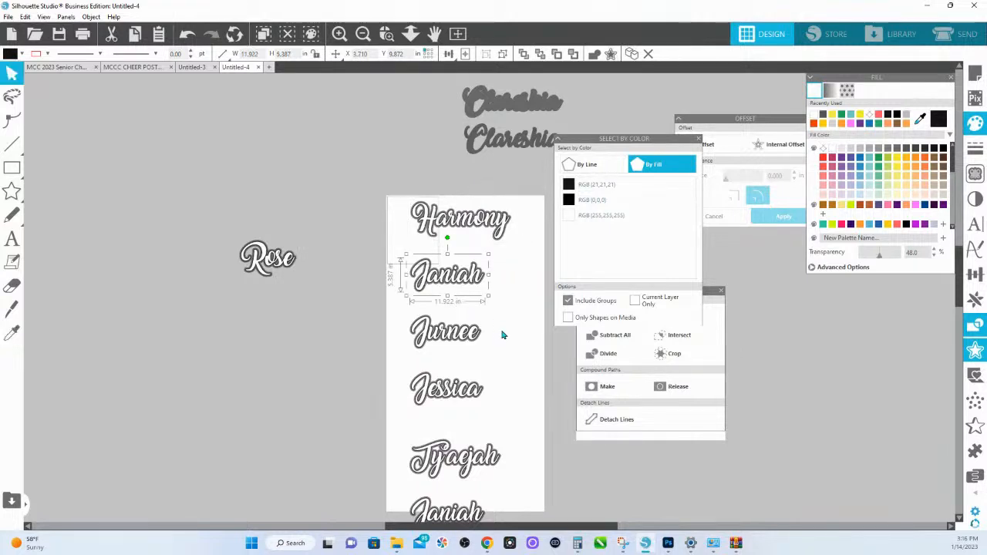
click(409, 332)
key(ctrl+g)
drag(512, 394, 315, 385)
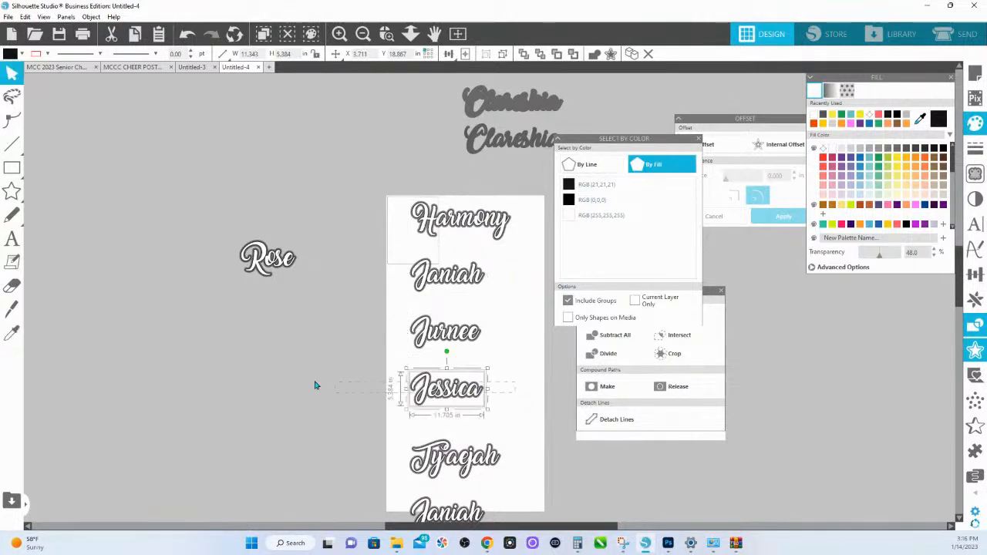
key(ctrl+g)
drag(374, 437, 509, 483)
key(ctrl+g)
- Group the layers of the column's last two names and the name beside the page, and check that the second name selects as one object
scroll(394, 483, down, 1)
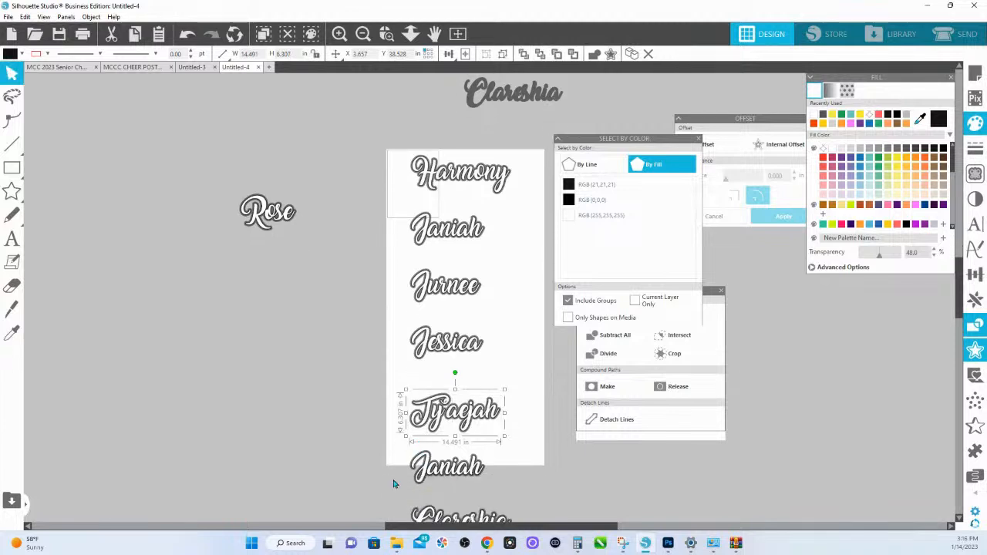
drag(371, 465, 603, 499)
key(ctrl+g)
scroll(532, 471, down, 3)
drag(540, 473, 332, 432)
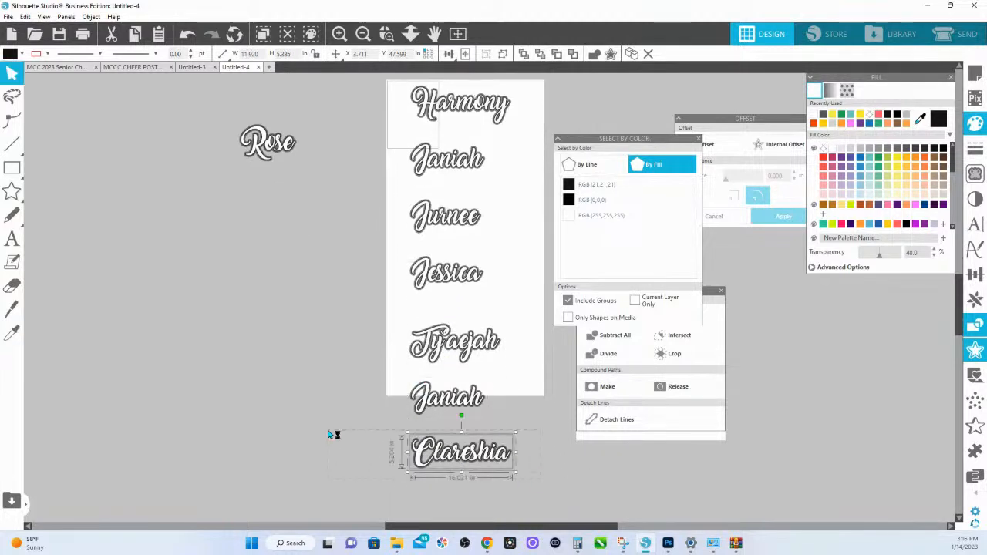
key(ctrl+g)
drag(309, 171, 228, 121)
key(ctrl+g)
scroll(316, 143, up, 1)
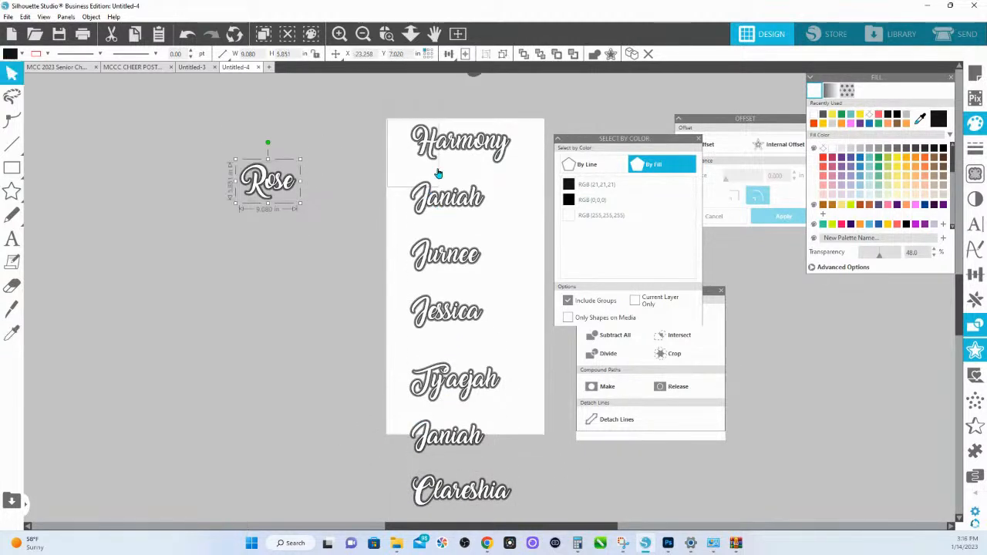
drag(346, 193, 514, 205)
scroll(402, 152, up, 2)
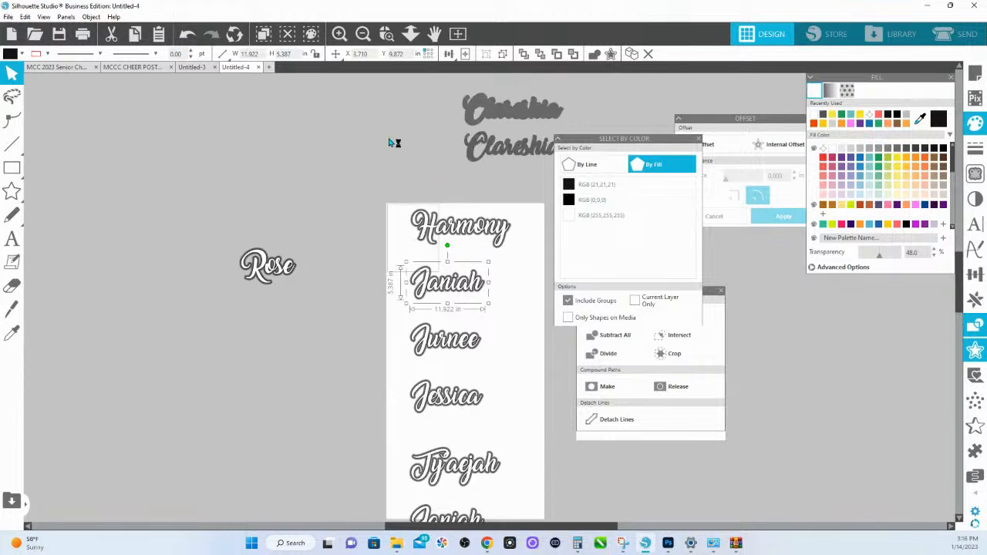
- Move the second orange surname off the page in the Untitled-3 document and return to Untitled-4
click(196, 68)
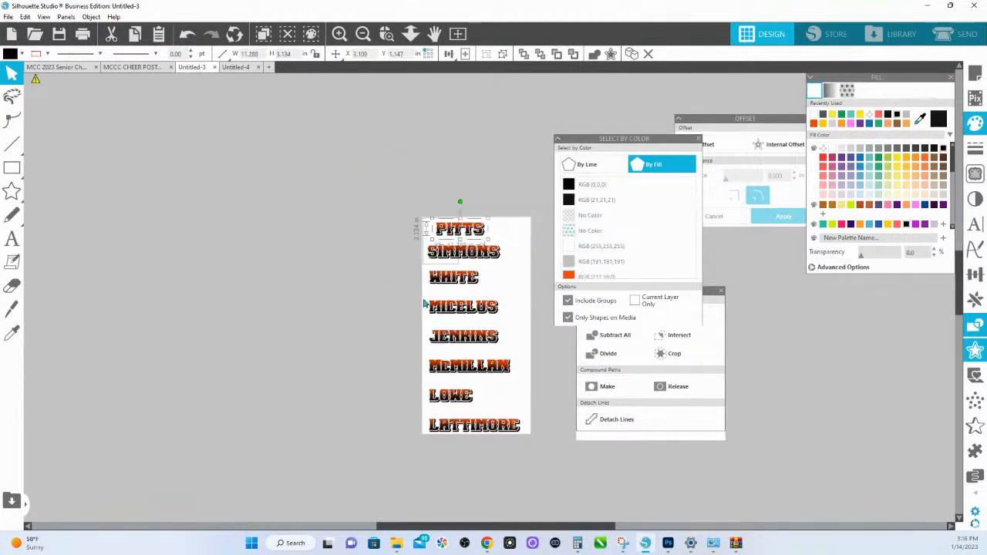
drag(512, 260, 294, 264)
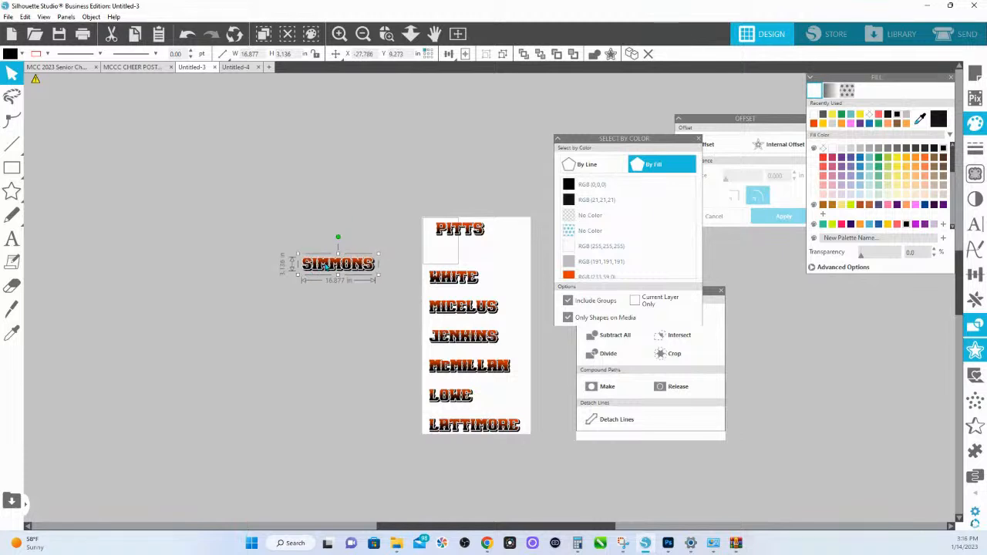
click(231, 70)
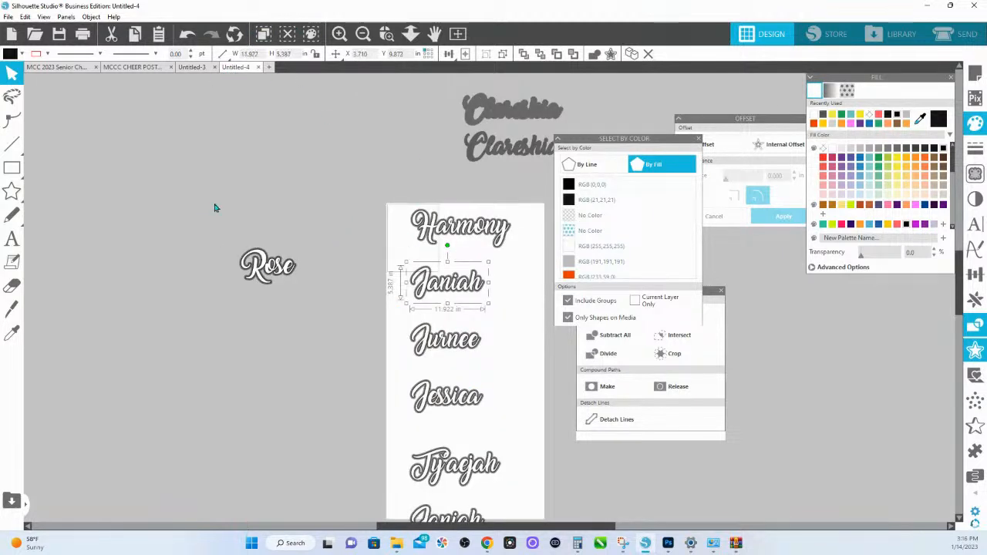
- Group the first script name's layers and cut all the layered script names out of Untitled-4
drag(215, 205, 501, 548)
drag(371, 121, 514, 184)
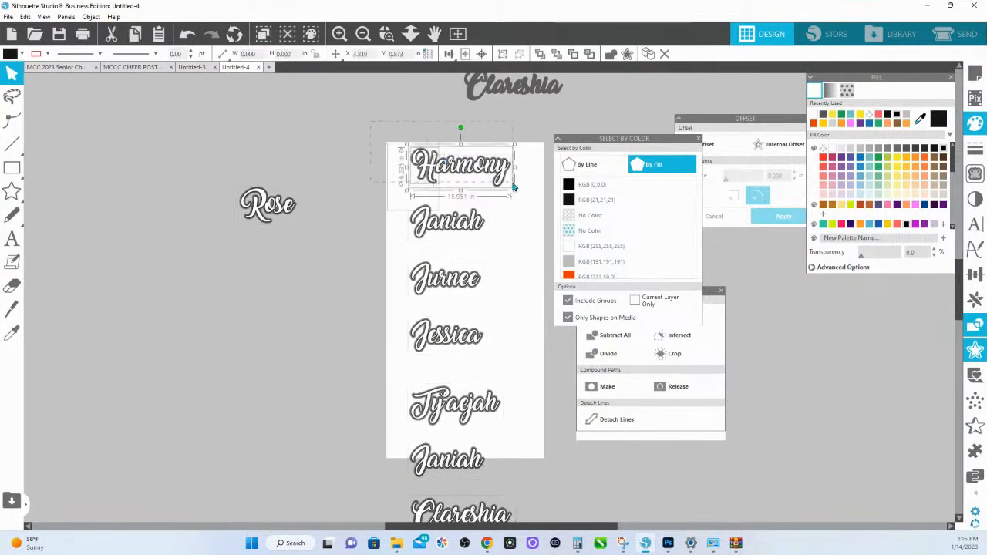
drag(276, 143, 527, 510)
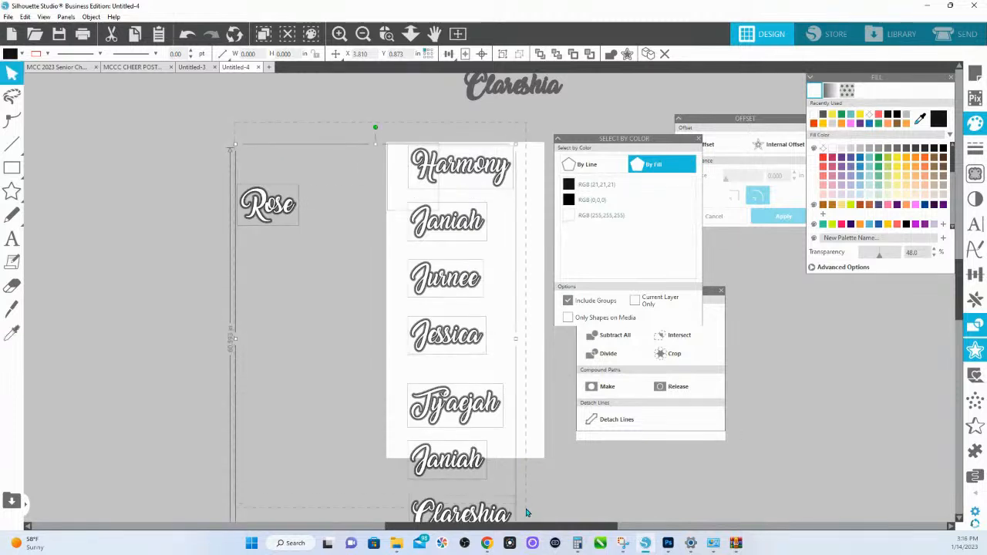
scroll(489, 411, down, 2)
drag(501, 476, 265, 119)
key(Delete)
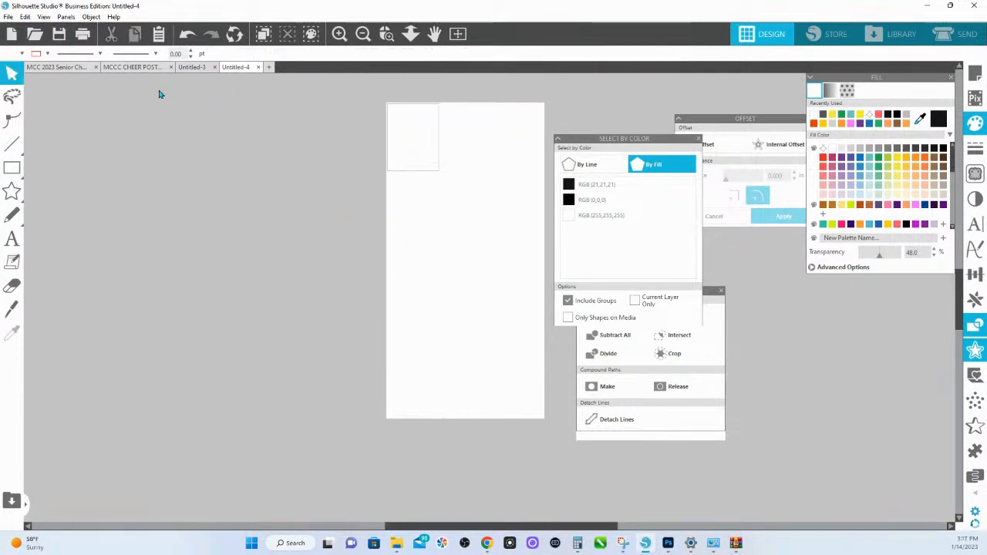
- Paste the layered script names into Untitled-3 and place them in the empty area beside the page
click(187, 68)
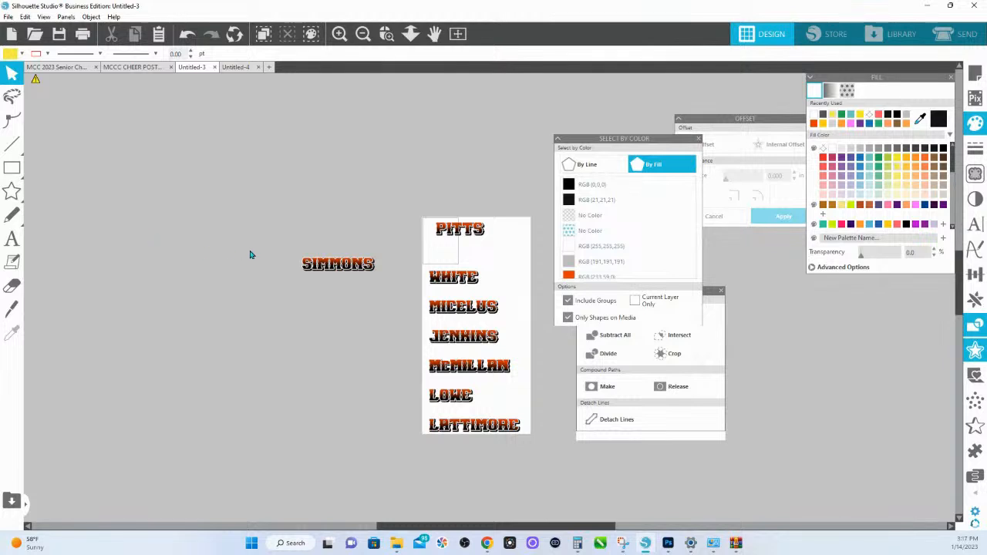
key(ctrl+v)
drag(433, 230, 73, 206)
click(287, 141)
- Place the second script name over the surname beside the page and the first one over the page's top surname, checking the senior cheerleaders list
drag(218, 218, 358, 261)
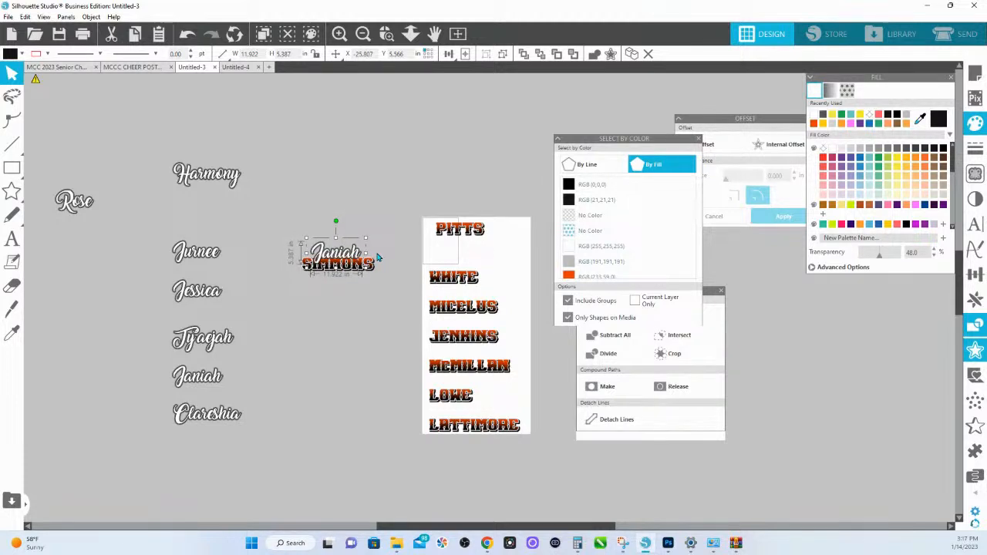
click(57, 67)
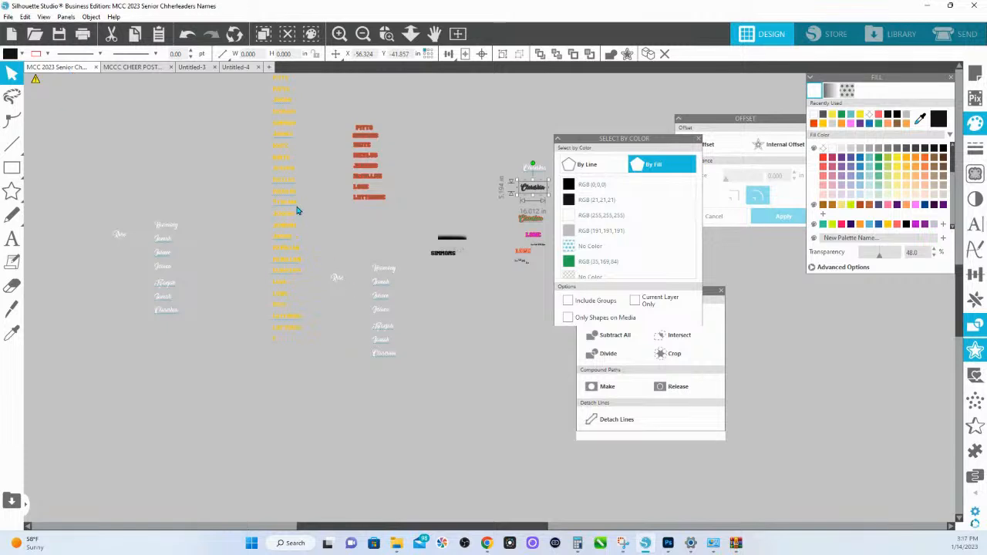
scroll(297, 211, up, 2)
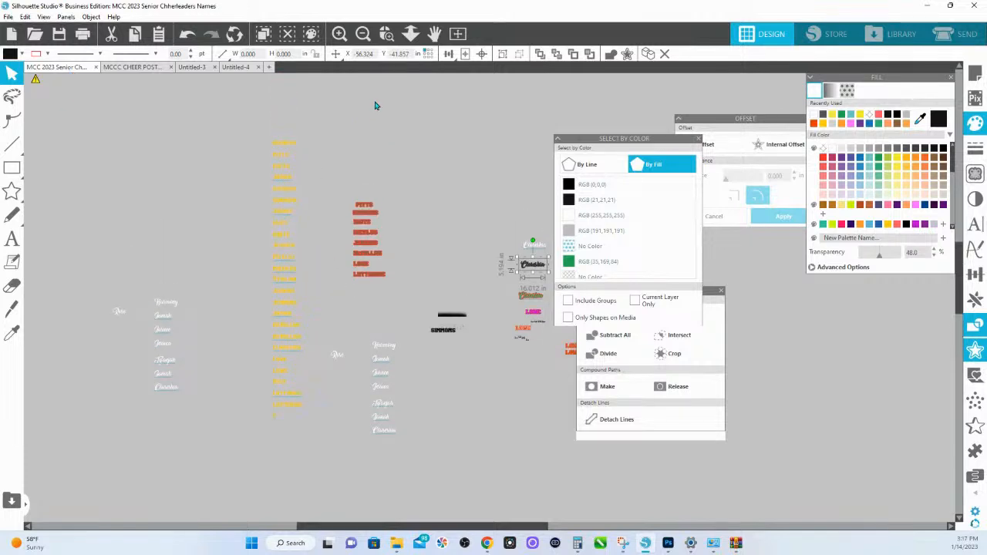
click(193, 67)
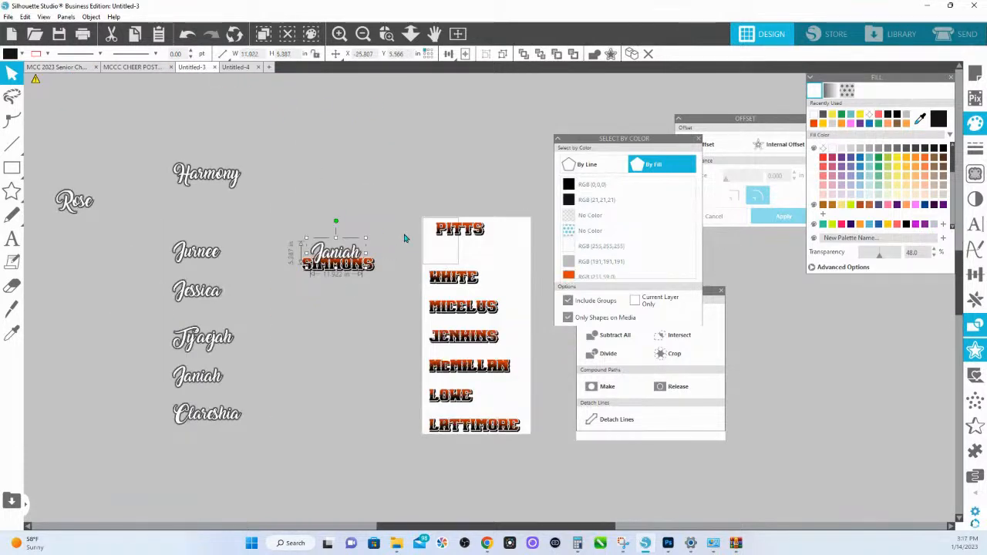
drag(205, 185, 460, 227)
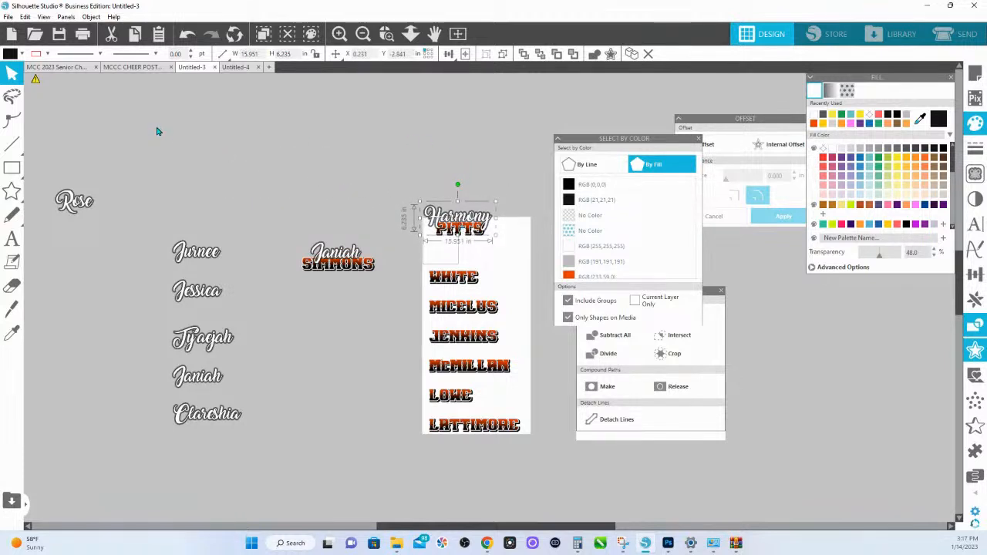
- Check the names in the senior cheerleaders document and place the third script name over the third surname on the page
click(66, 70)
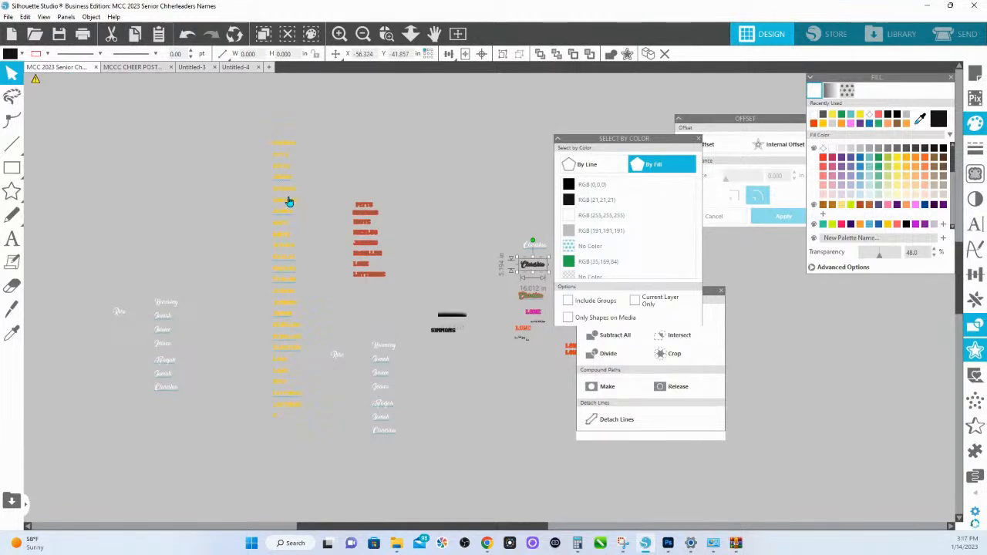
click(207, 69)
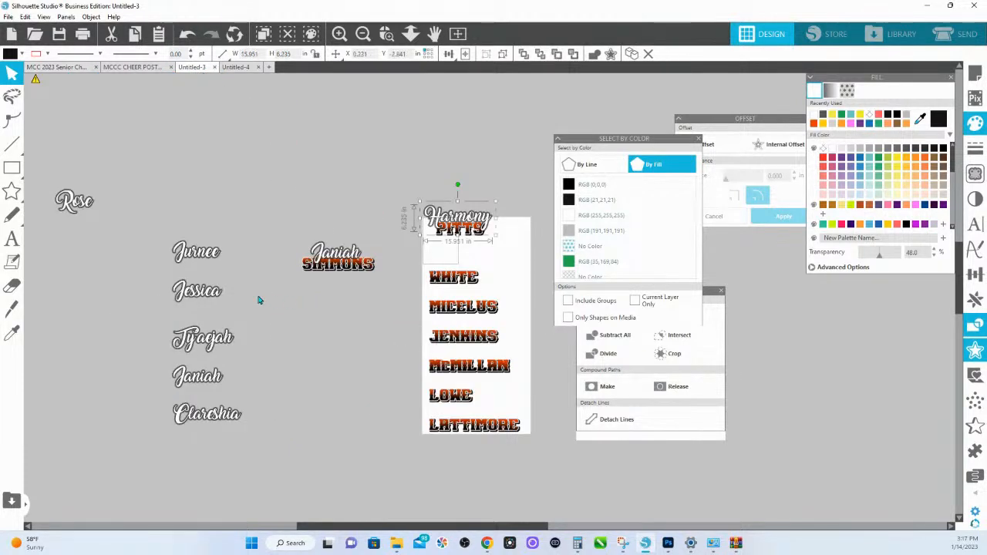
drag(202, 252, 460, 270)
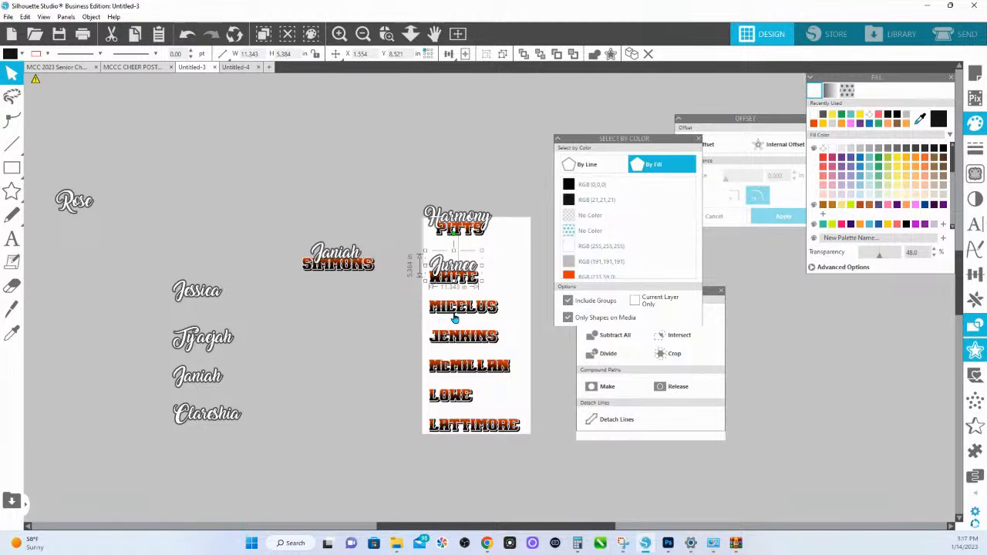
- Move the fourth surname off the page, check its match in the cheerleaders document, and place the fourth script name over it
drag(455, 319, 358, 375)
click(110, 75)
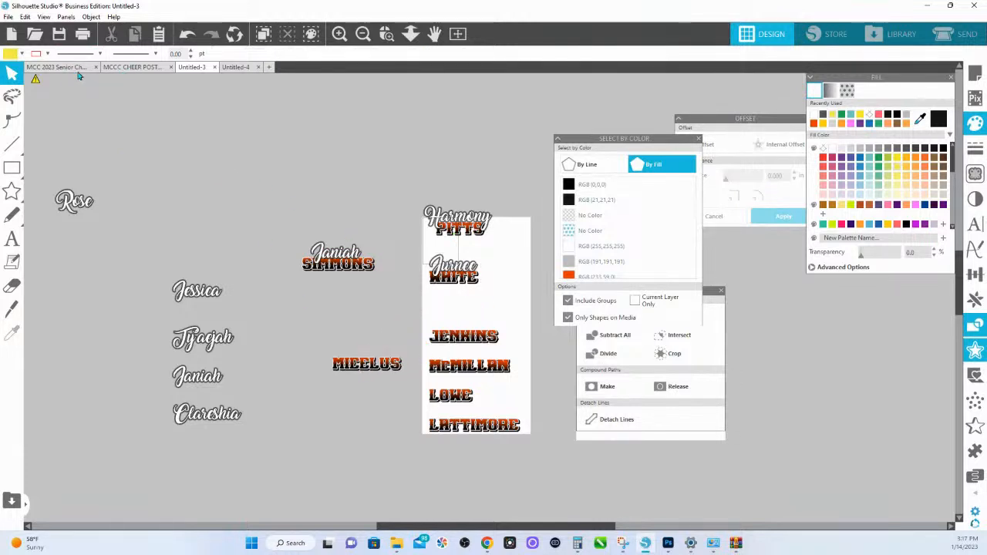
click(77, 68)
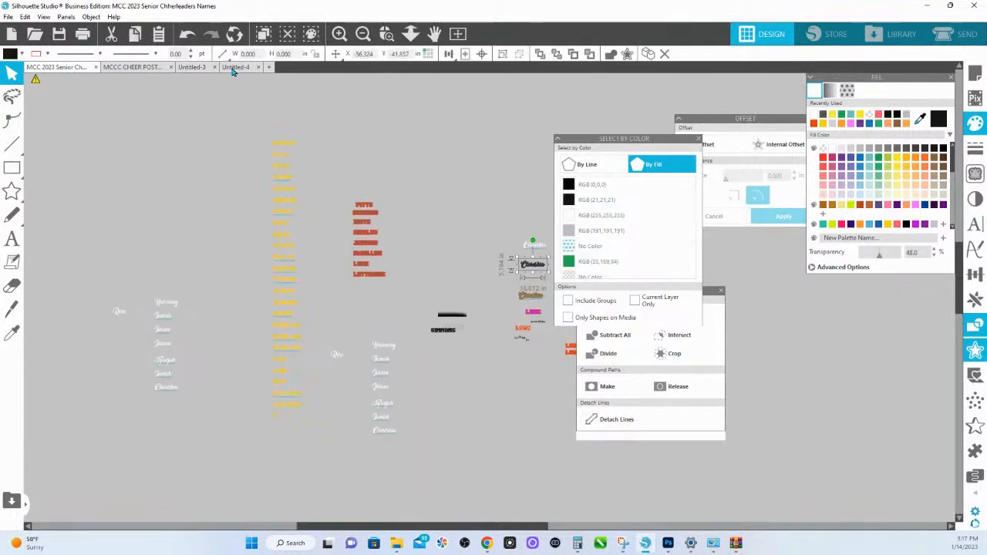
click(197, 68)
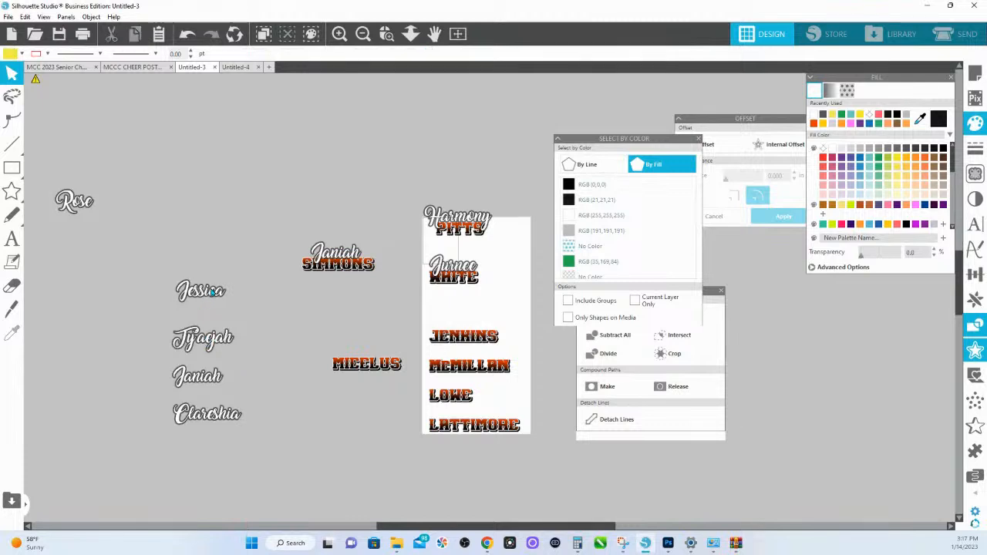
drag(202, 290, 374, 353)
- Move the fifth surname off the page and place the fifth script name over it
drag(456, 337, 365, 426)
drag(229, 344, 377, 411)
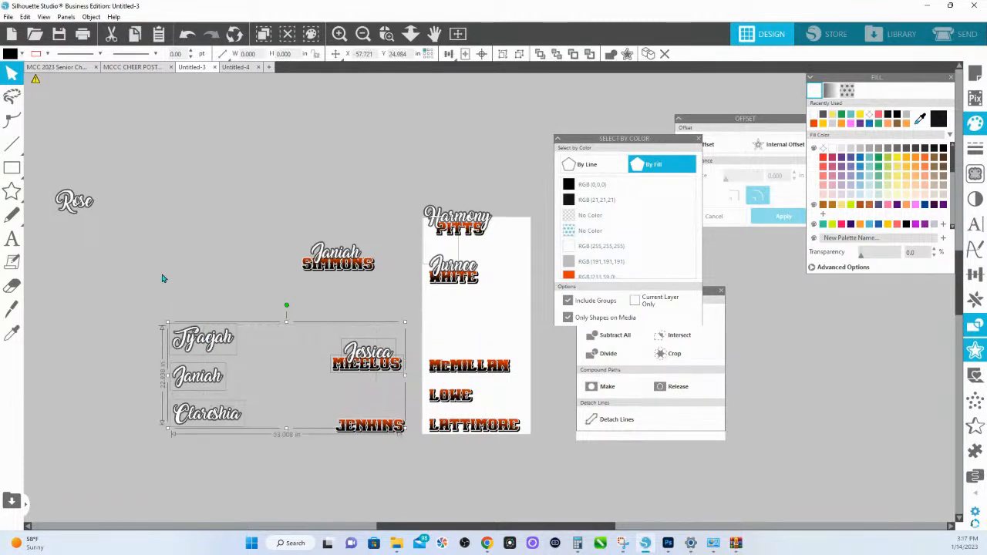
drag(217, 338, 371, 422)
click(233, 236)
- Move the sixth surname off the page and place the sixth script name over it
drag(474, 368, 339, 369)
drag(173, 340, 339, 363)
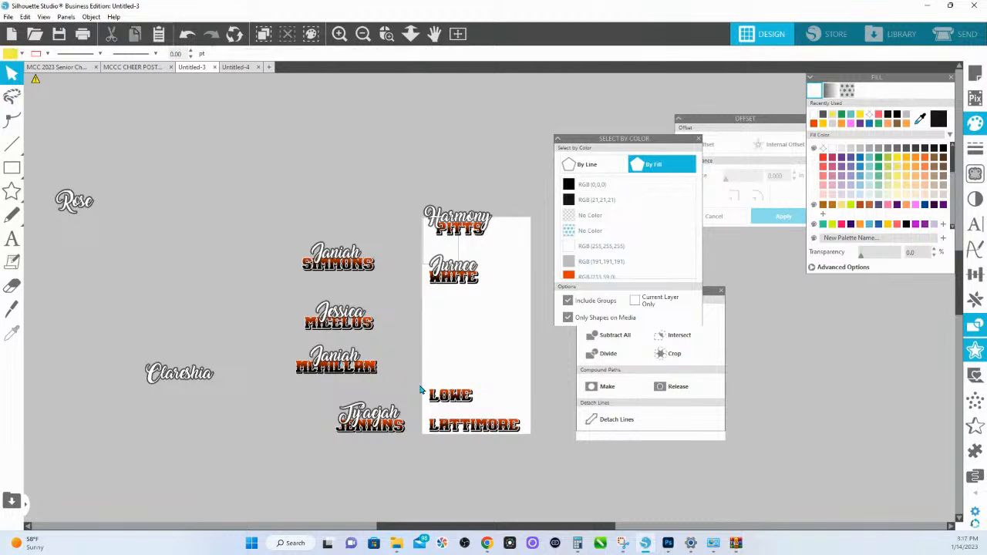
click(330, 409)
- Move the last two surnames off the page, placing each just below one of the two unpaired script names
drag(456, 403, 188, 392)
drag(484, 433, 88, 222)
click(317, 201)
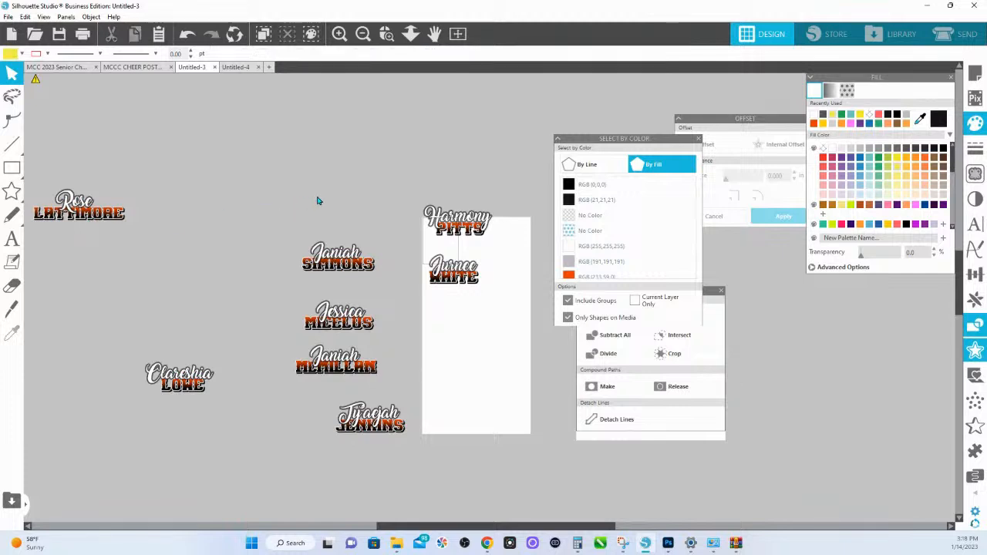
- Centre the script first name and block surname horizontally in each of the two name pairs on the page
click(474, 236)
click(448, 54)
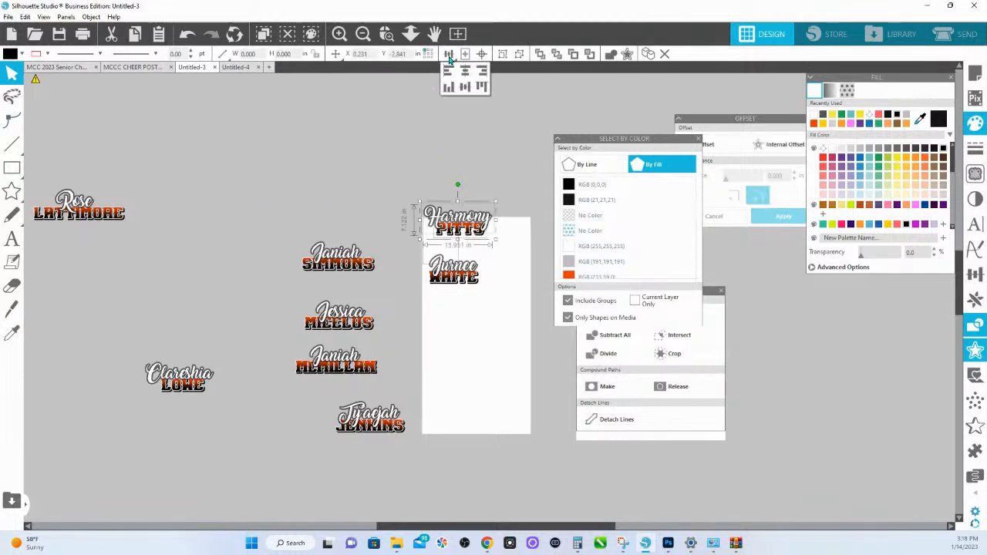
click(454, 259)
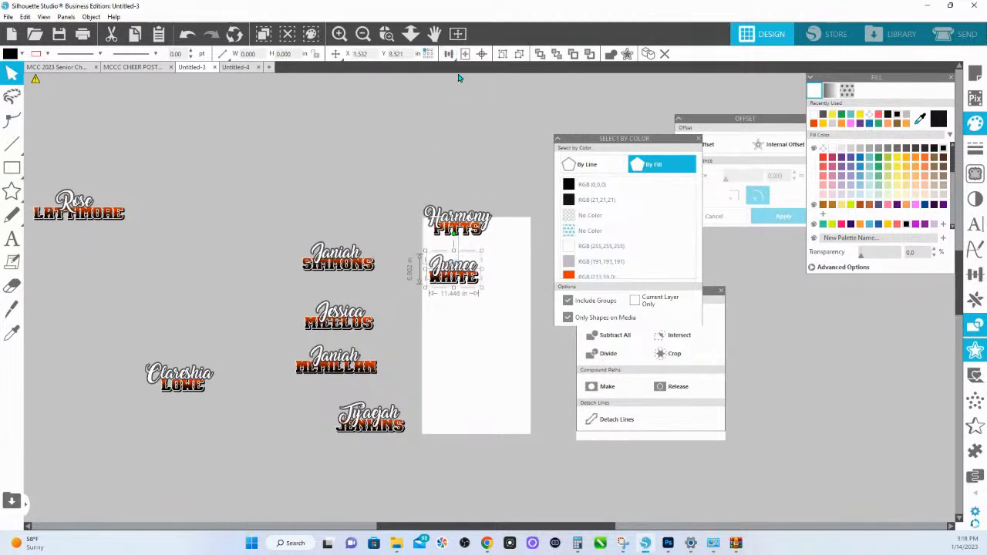
click(464, 76)
click(448, 264)
click(449, 54)
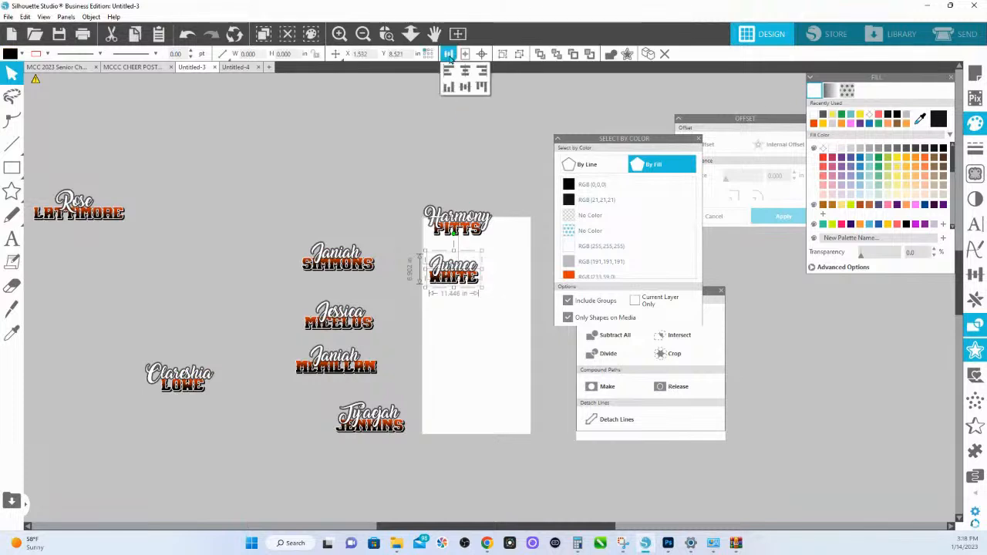
click(465, 72)
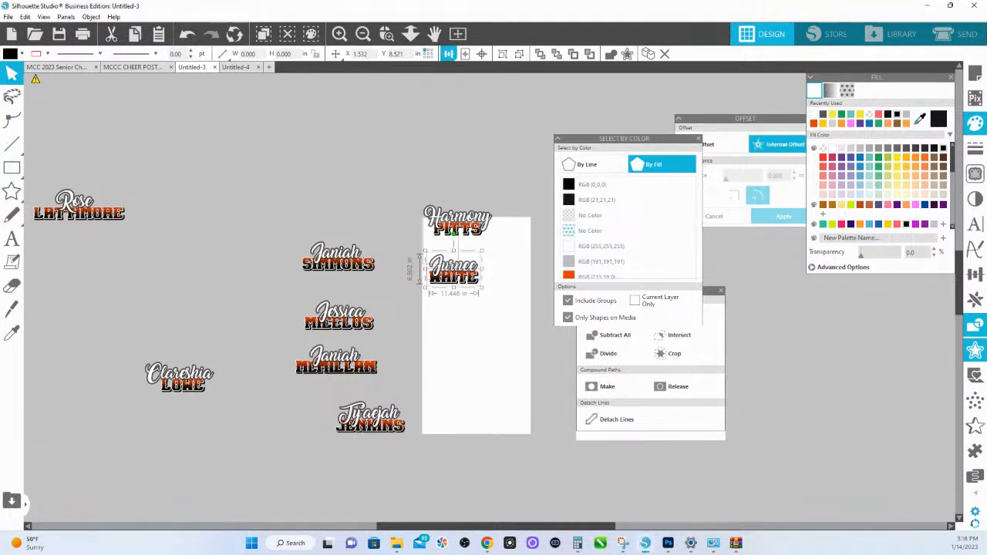
- Open the Transform align options near the designs and horizontally centre each of the four name pairs stacked just outside the page
click(975, 274)
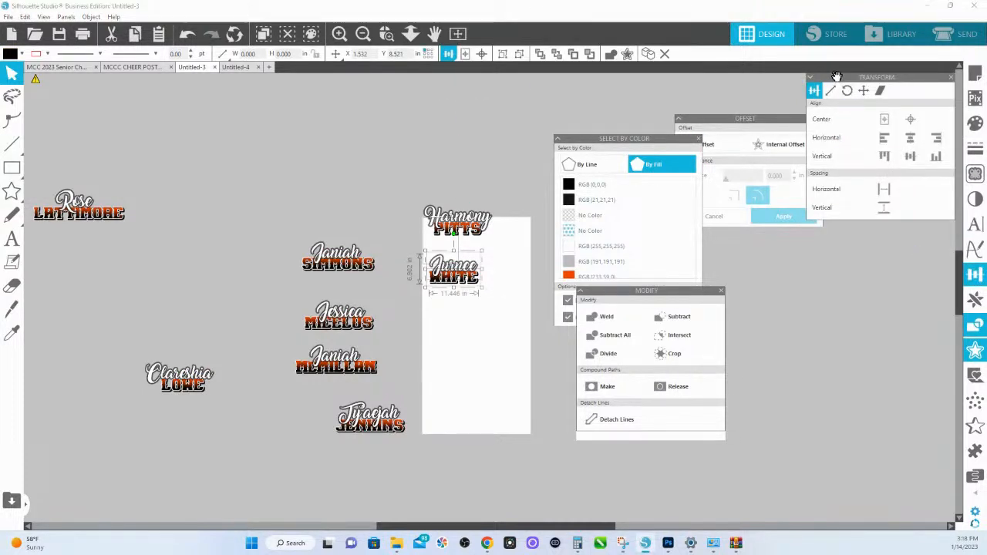
drag(833, 80, 500, 292)
click(340, 251)
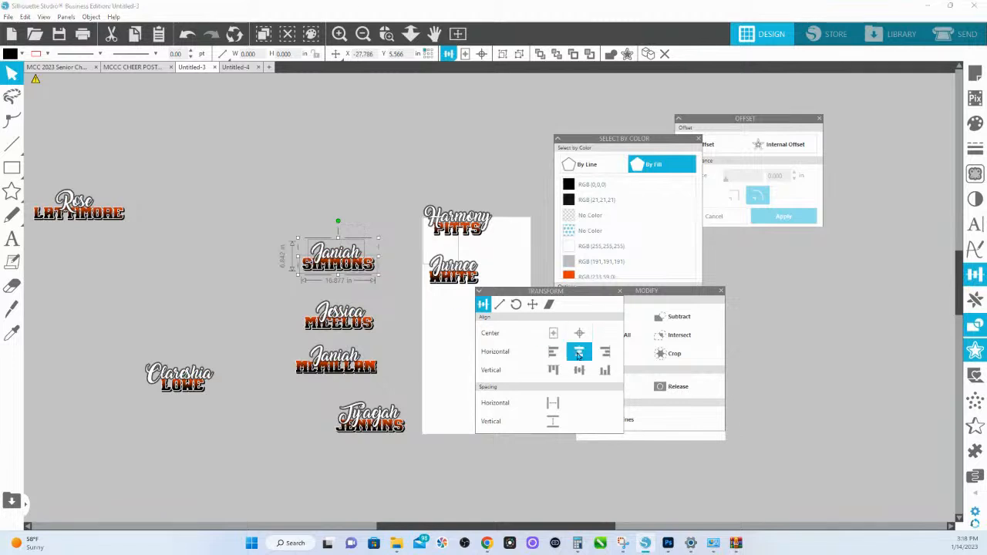
click(323, 313)
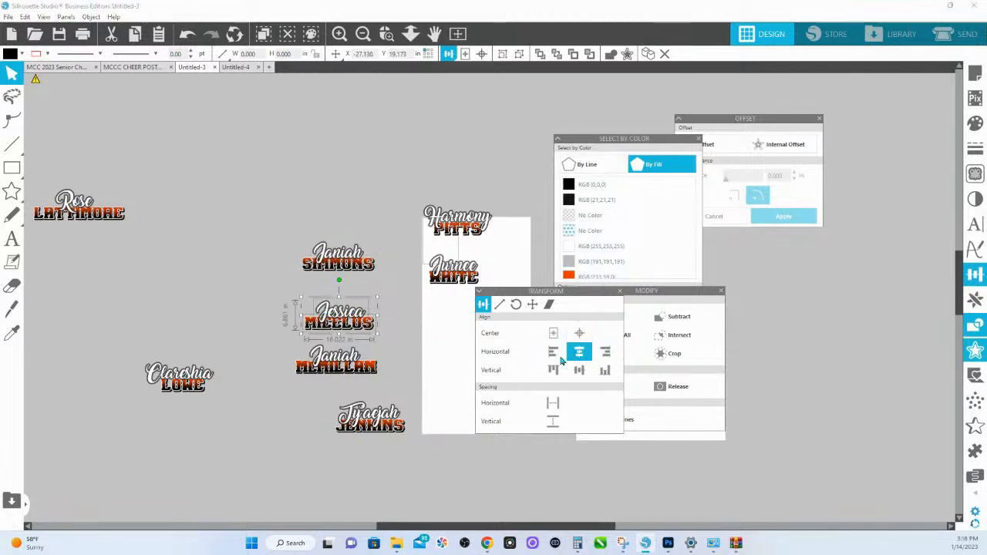
click(336, 362)
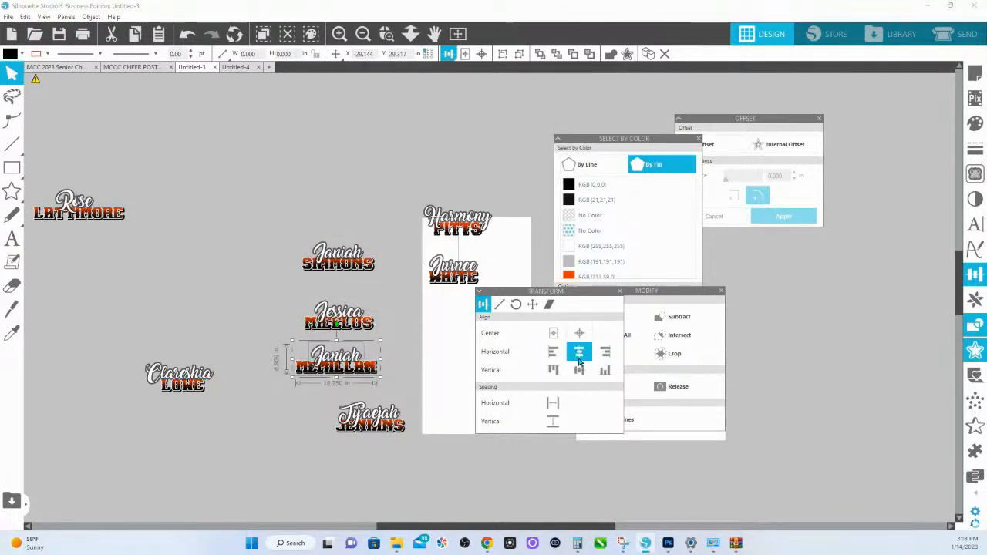
click(369, 421)
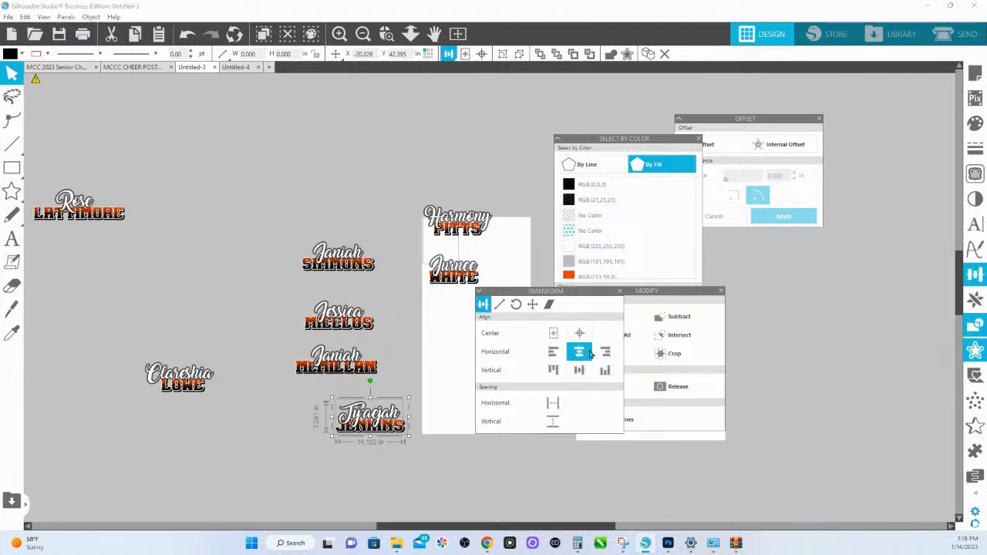
- Horizontally centre the first name and surname in each of the two name pairs farthest from the page
click(180, 375)
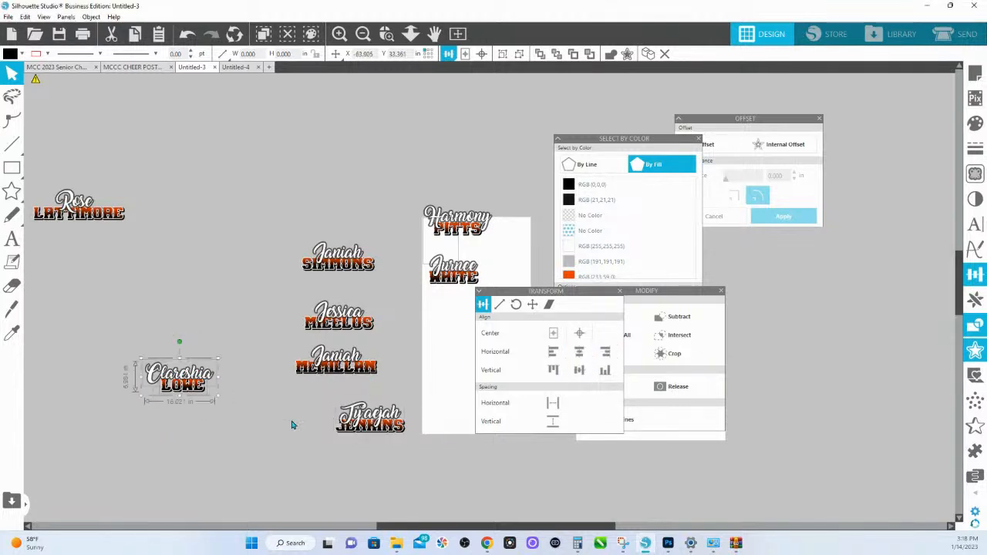
click(74, 202)
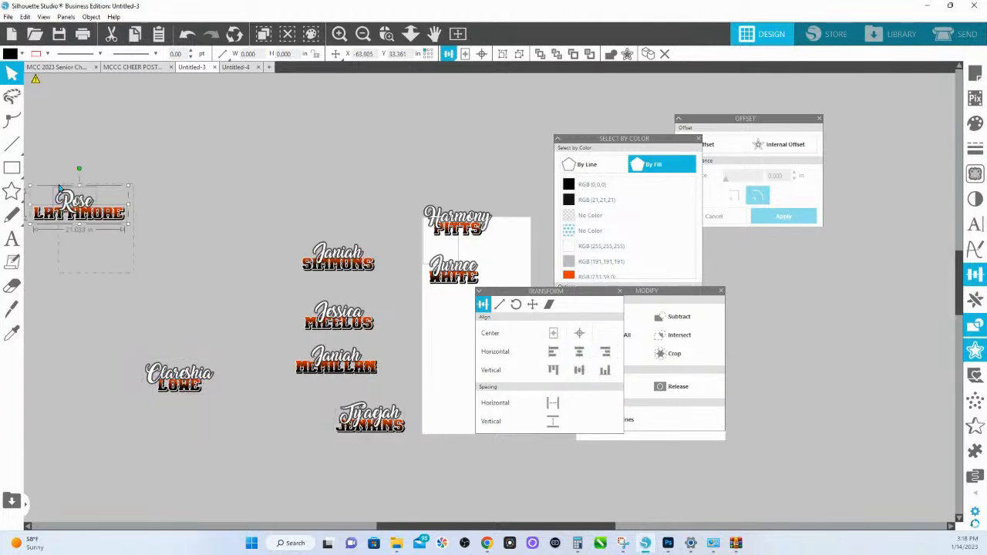
click(580, 352)
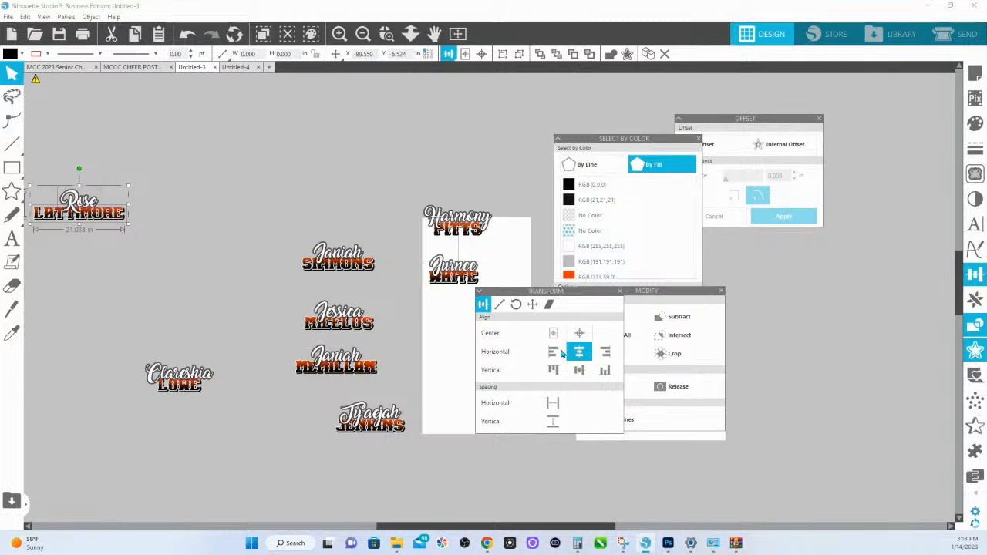
- Nudge the script first name slightly upward over its surname in the name pair farthest from the page
click(144, 199)
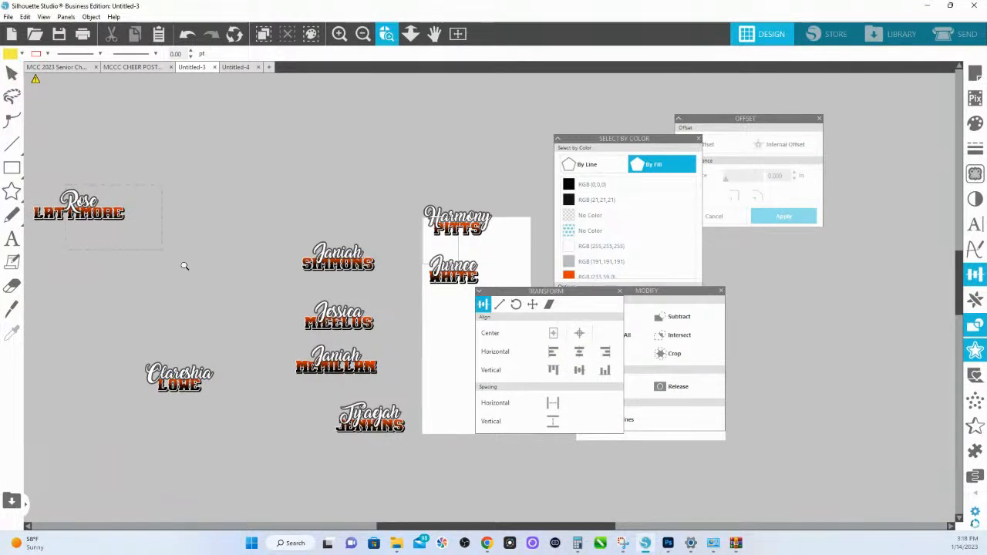
scroll(184, 270, up, 5)
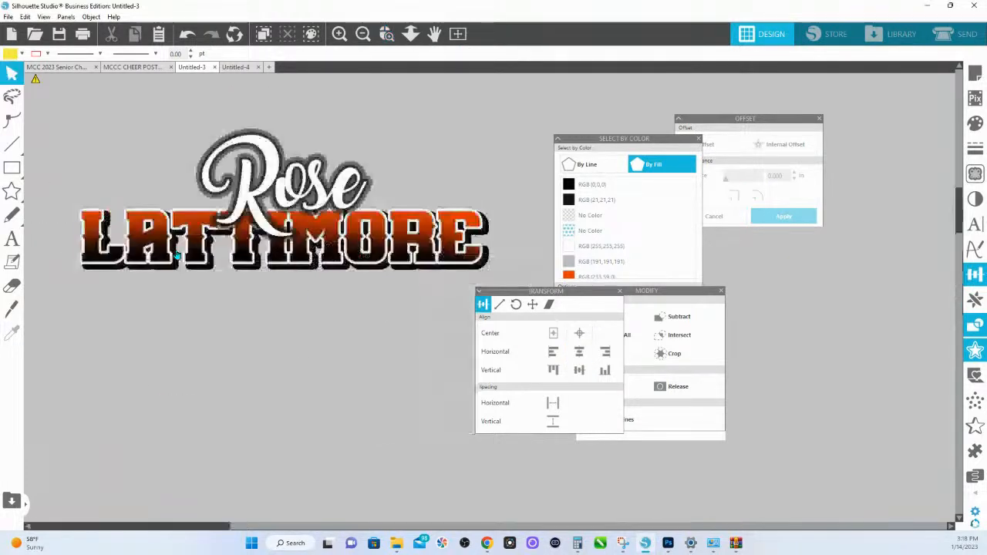
click(315, 183)
drag(315, 183, 315, 184)
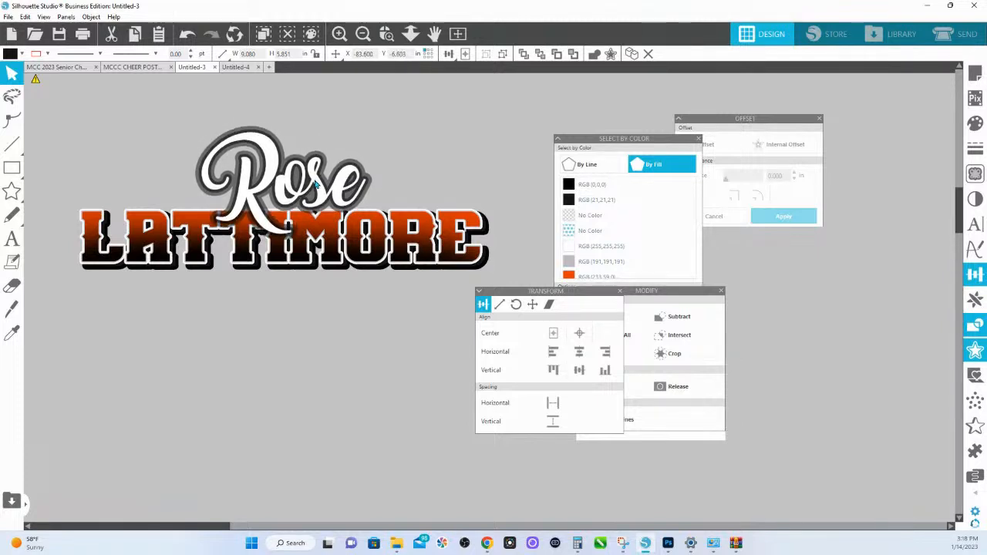
click(410, 118)
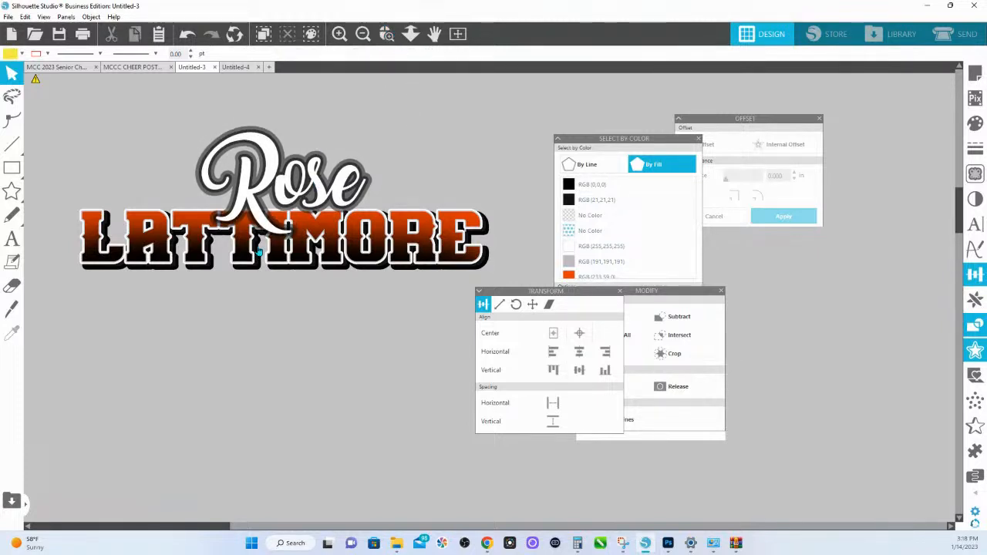
click(410, 33)
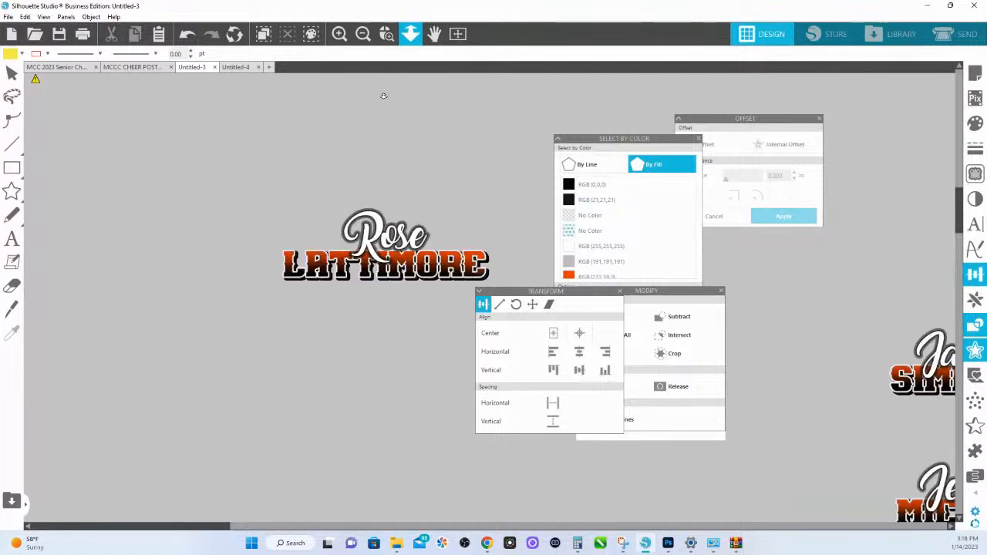
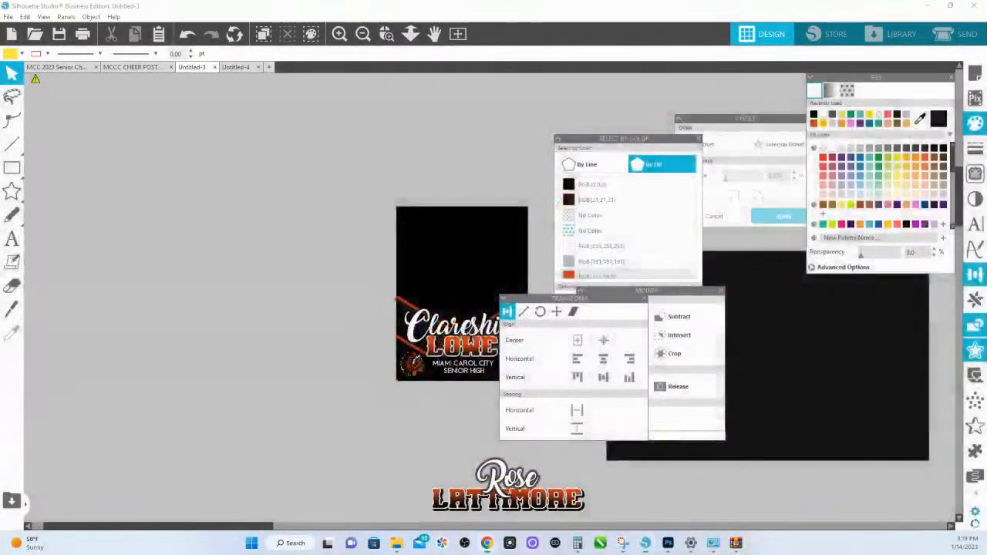
- Delete the large black rectangle beside the poster and move the name design off the poster onto the empty canvas
click(794, 330)
key(Delete)
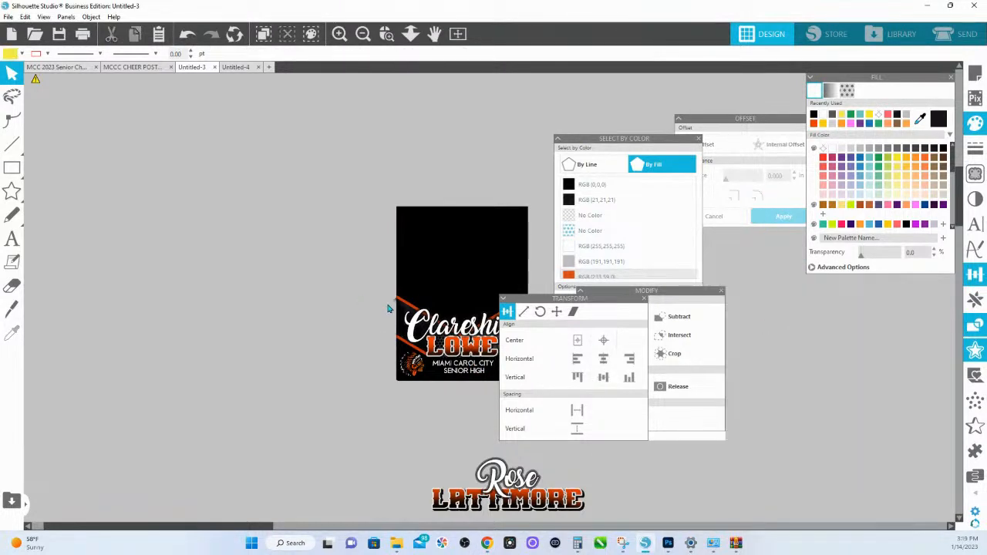
drag(308, 339, 159, 209)
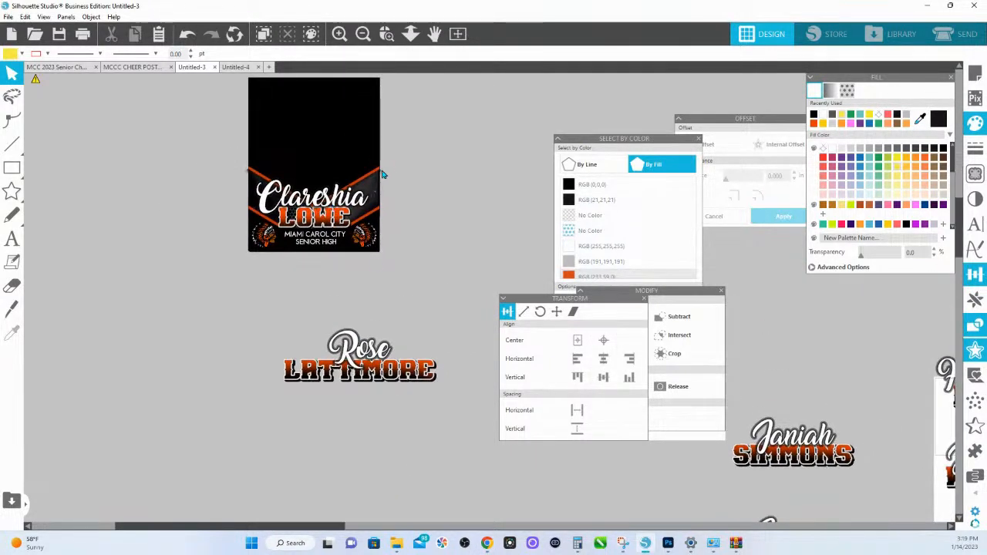
click(329, 221)
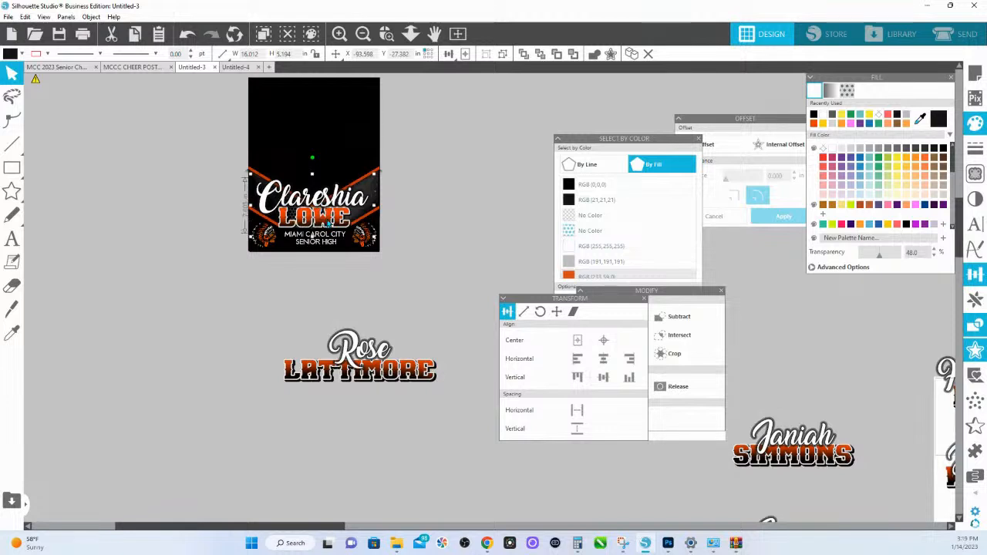
drag(330, 221, 154, 275)
- Bring the separate name design below the poster to the front and place it over the poster's chevron band
click(346, 349)
drag(385, 382, 339, 357)
right_click(340, 357)
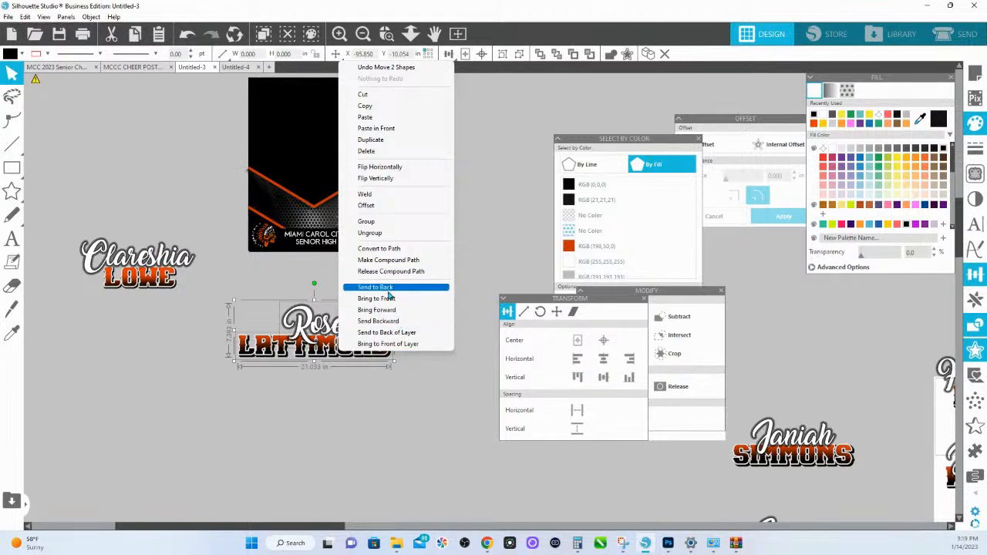
click(386, 298)
drag(345, 322, 347, 210)
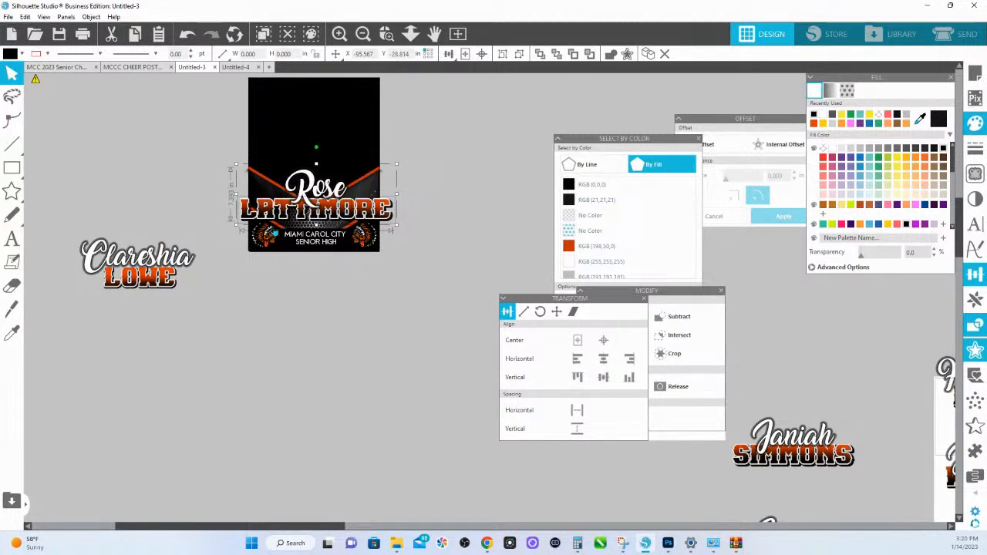
click(430, 203)
click(395, 218)
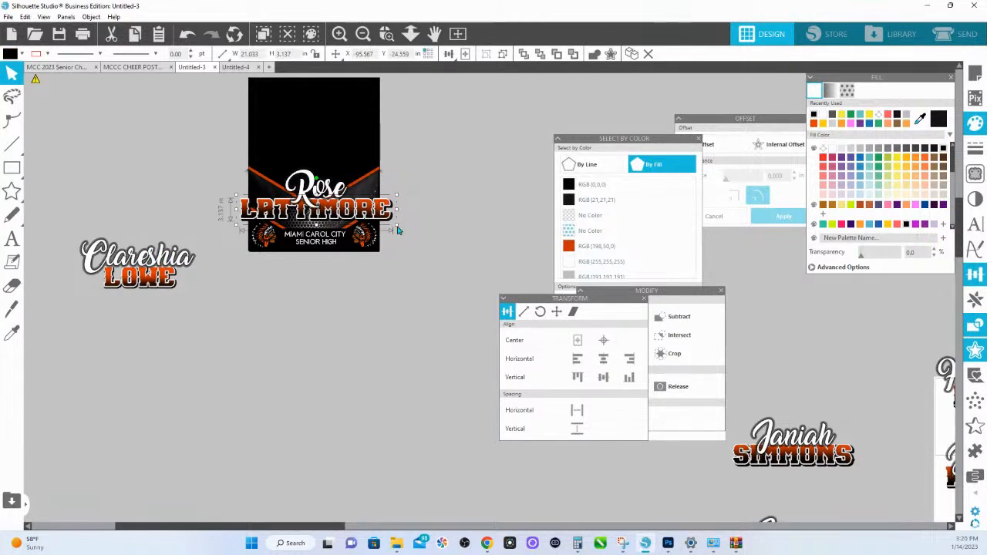
drag(396, 229, 380, 224)
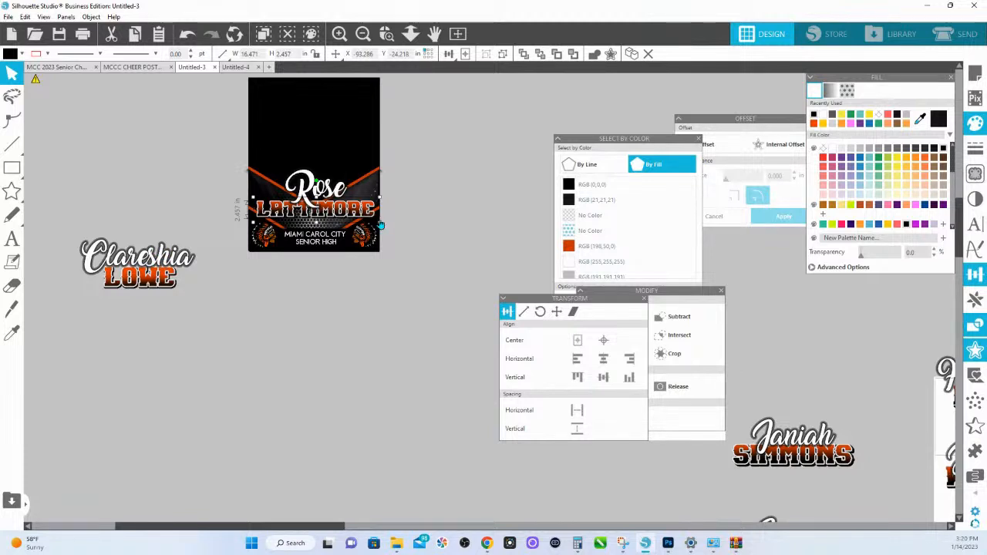
key(ctrl+z)
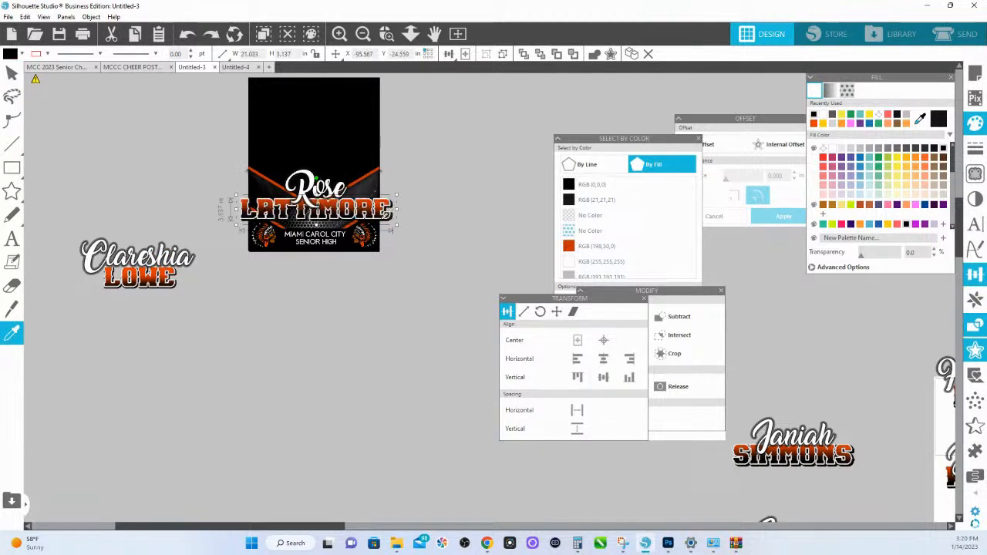
key(Escape)
- Duplicate the name design below the poster, and set the poster's own one aside scaled to about 18.4 in wide
shift+click(309, 196)
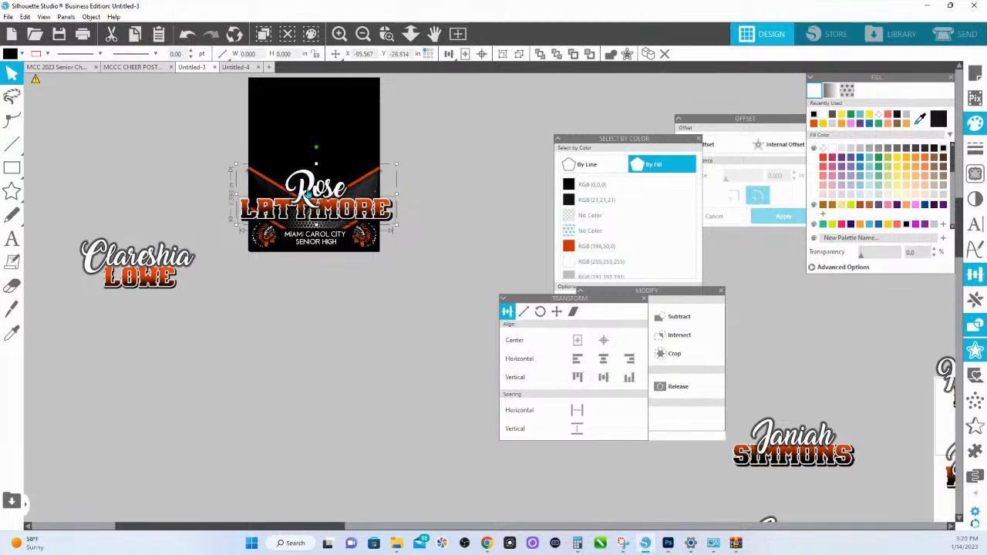
drag(309, 195, 312, 321)
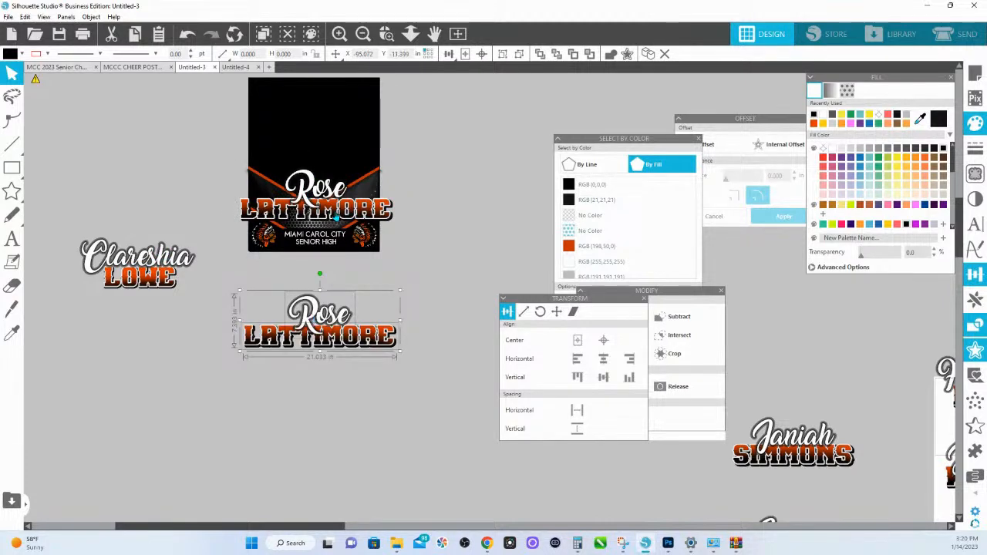
click(331, 209)
shift+click(327, 194)
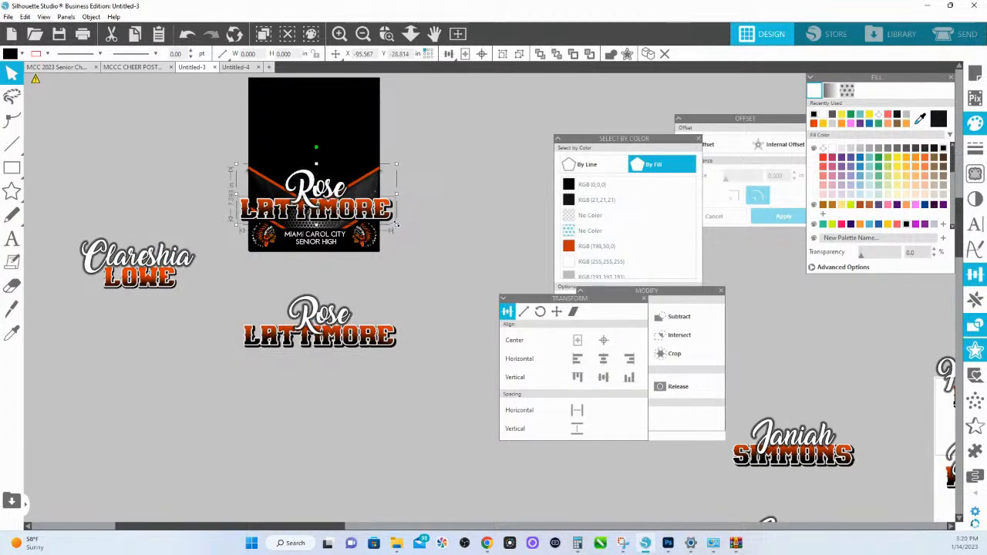
drag(395, 224, 141, 183)
- Place the full-size name copy on the poster and scale its last name down to about 16.1 in wide
click(332, 198)
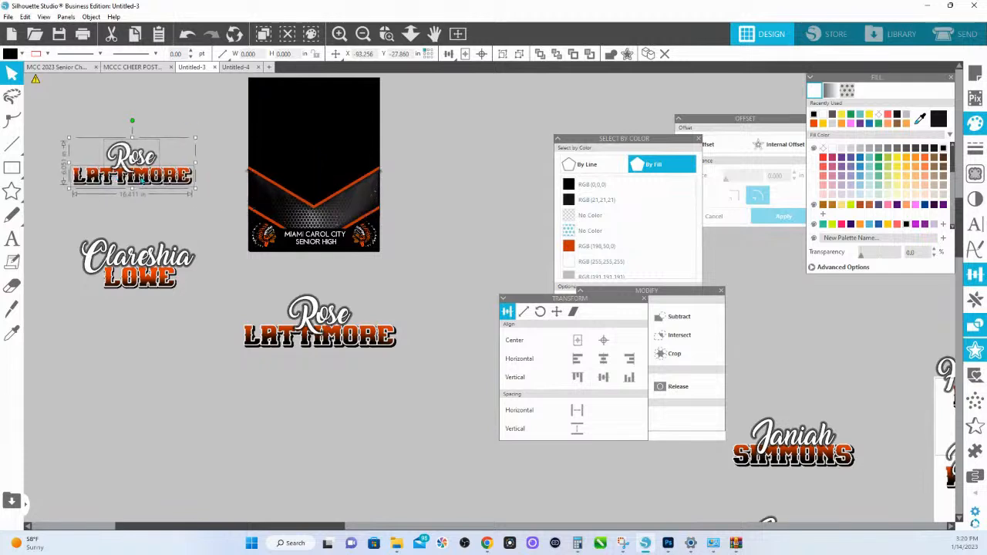
drag(368, 370, 319, 206)
click(400, 209)
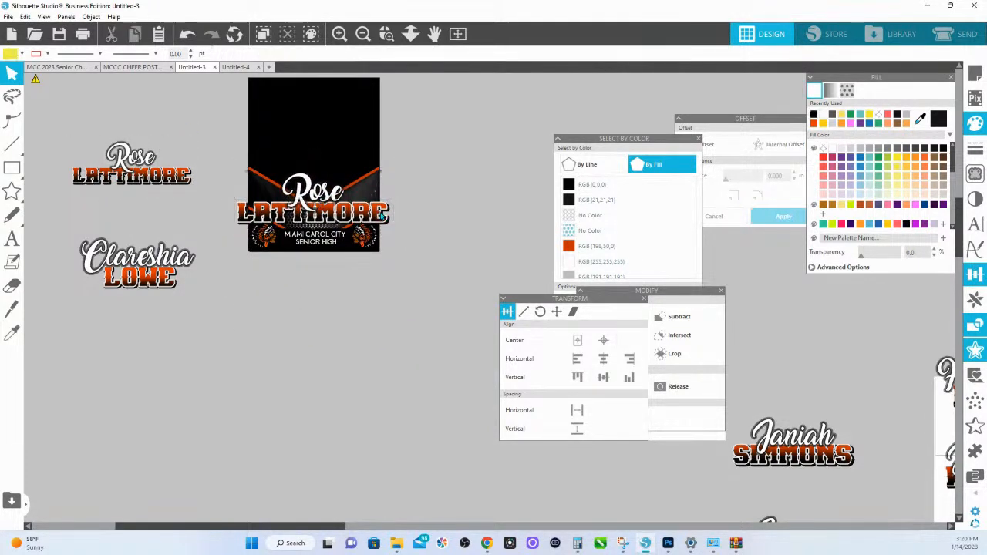
click(376, 213)
mouse_move(392, 231)
mouse_down()
mouse_move(373, 227)
mouse_move(384, 228)
mouse_up()
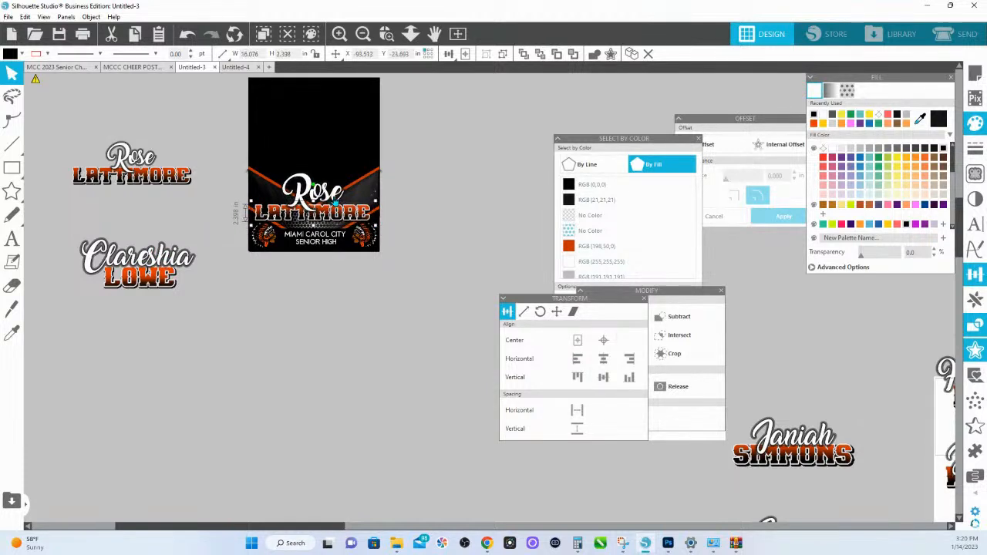
- Stretch the black panel behind the school name slightly upward toward the last name
click(336, 200)
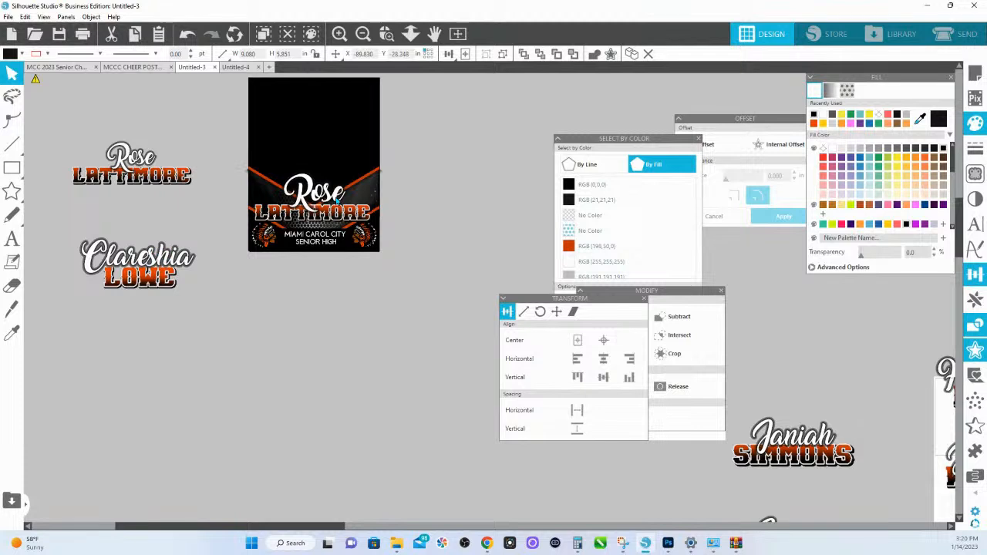
click(340, 252)
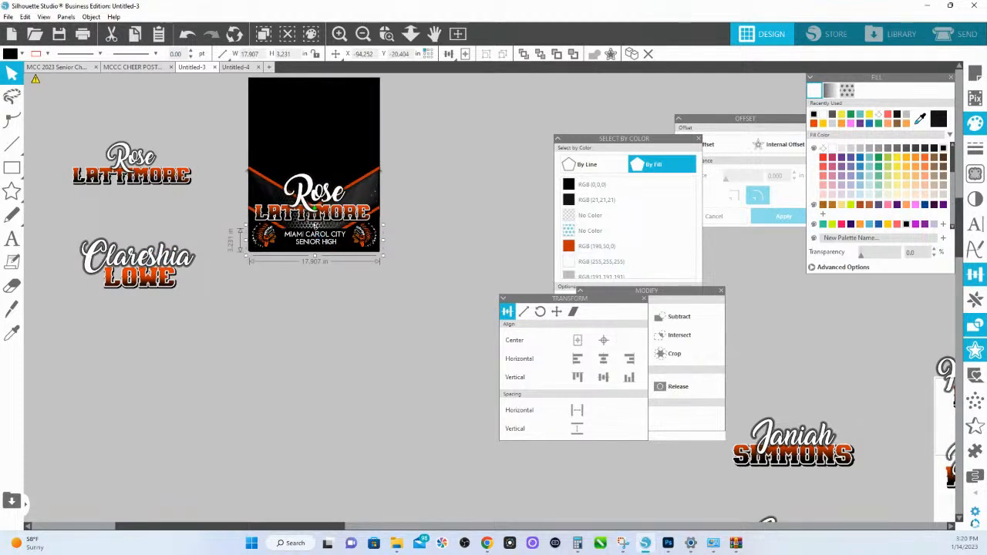
drag(314, 226, 316, 222)
click(401, 239)
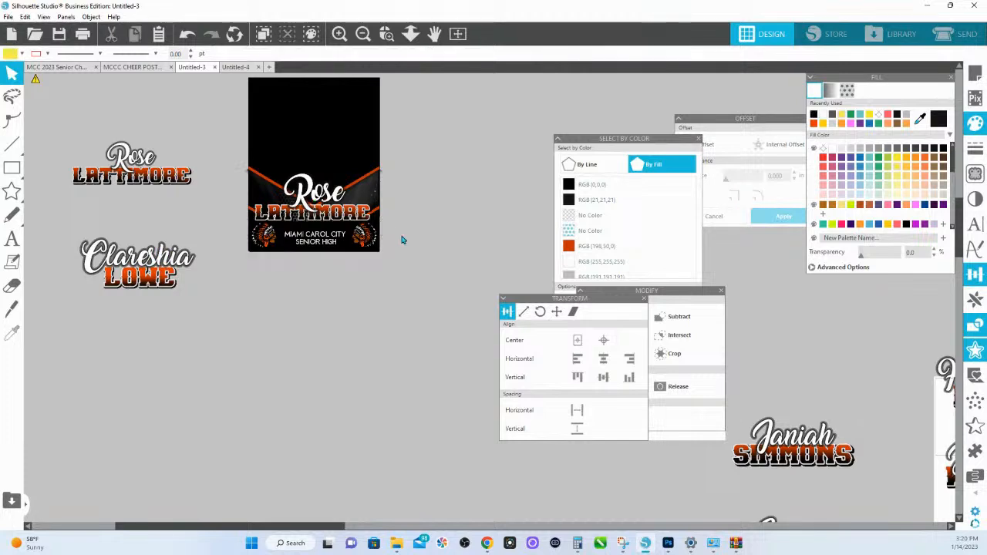
- Duplicate the complete poster below the original and move the name design off the copy onto the empty canvas
drag(406, 265, 215, 83)
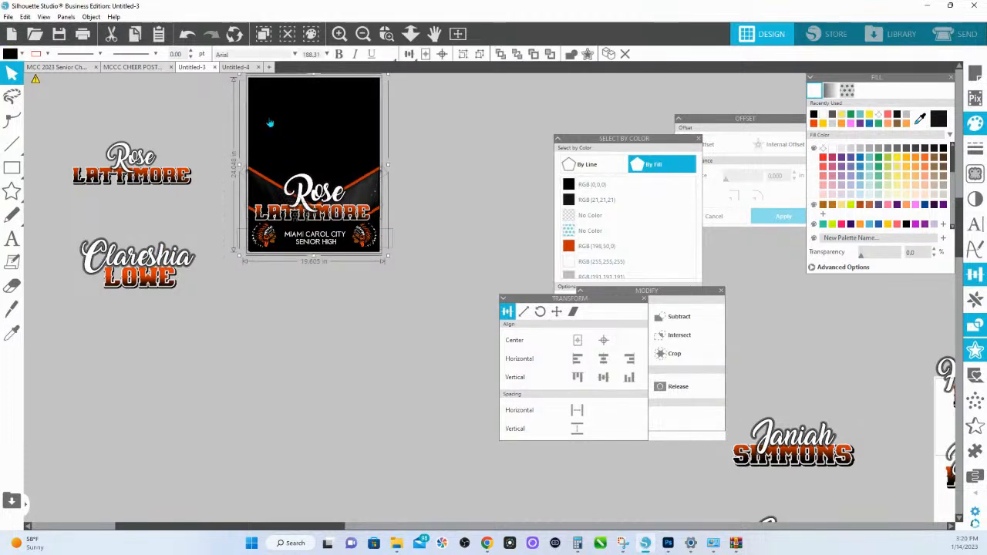
drag(273, 120, 281, 315)
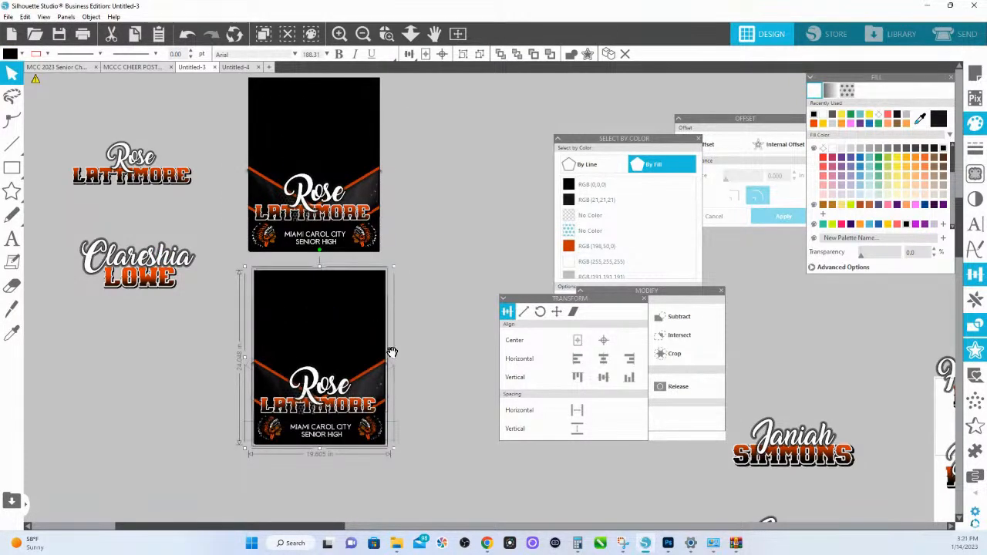
drag(393, 351, 362, 189)
click(377, 280)
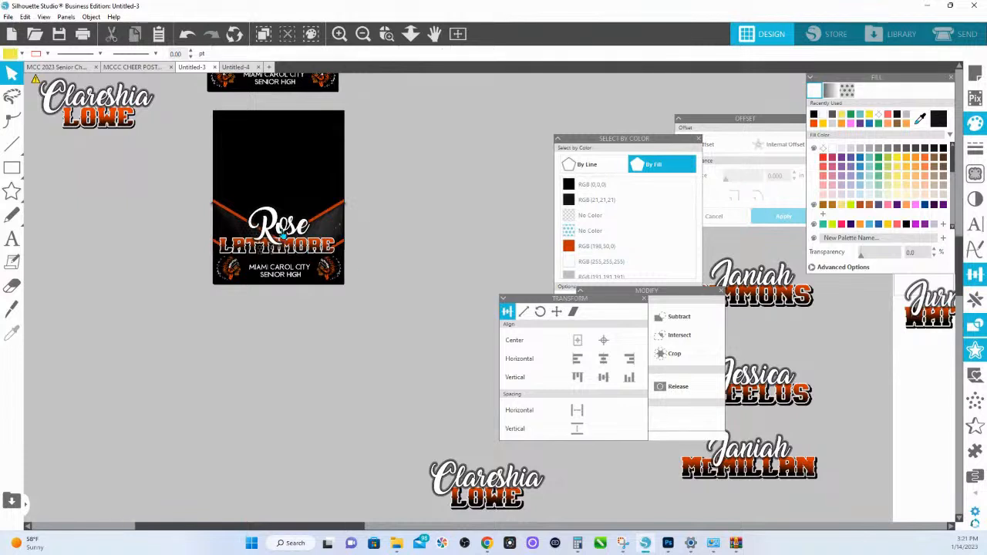
click(276, 249)
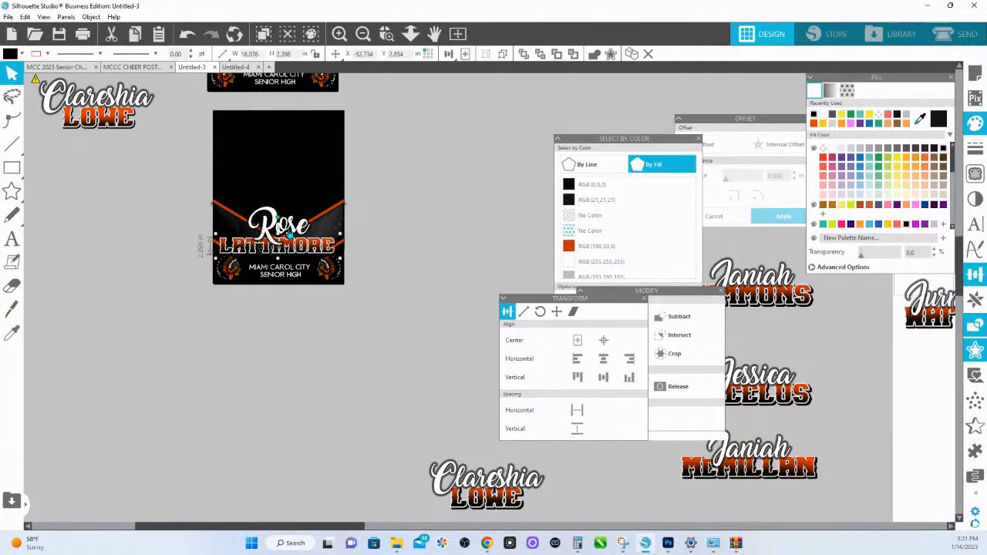
drag(276, 248, 170, 388)
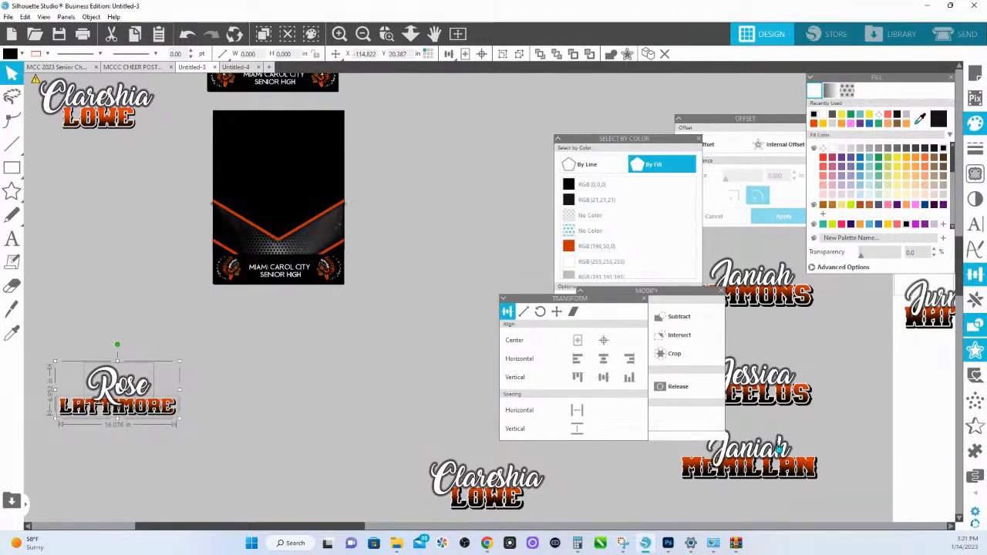
- Try the lowest name design from the group beside the page on the duplicate poster, brought to the front
click(731, 454)
drag(731, 454, 277, 244)
right_click(330, 338)
click(365, 284)
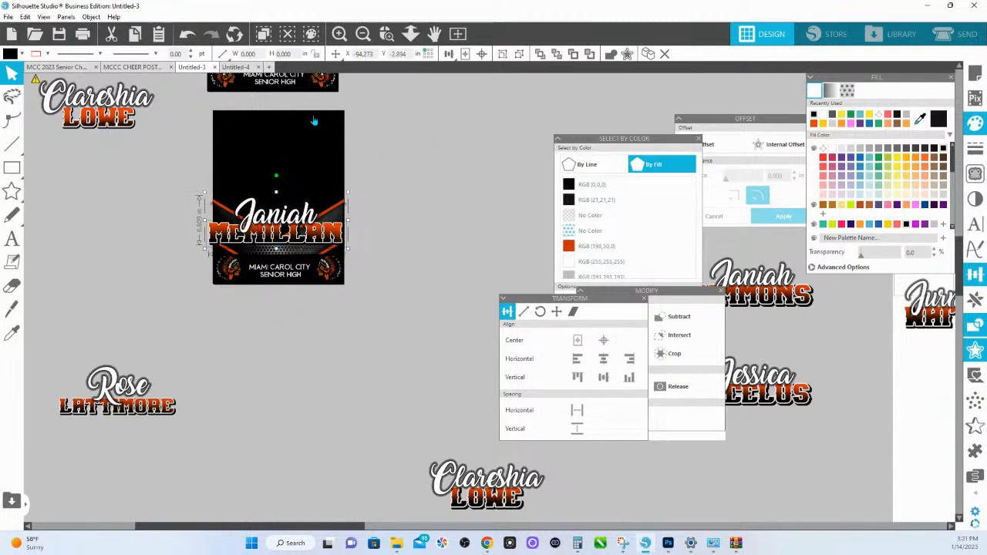
- Move the Select by Color, Transform and Modify windows clear of the name designs
click(410, 33)
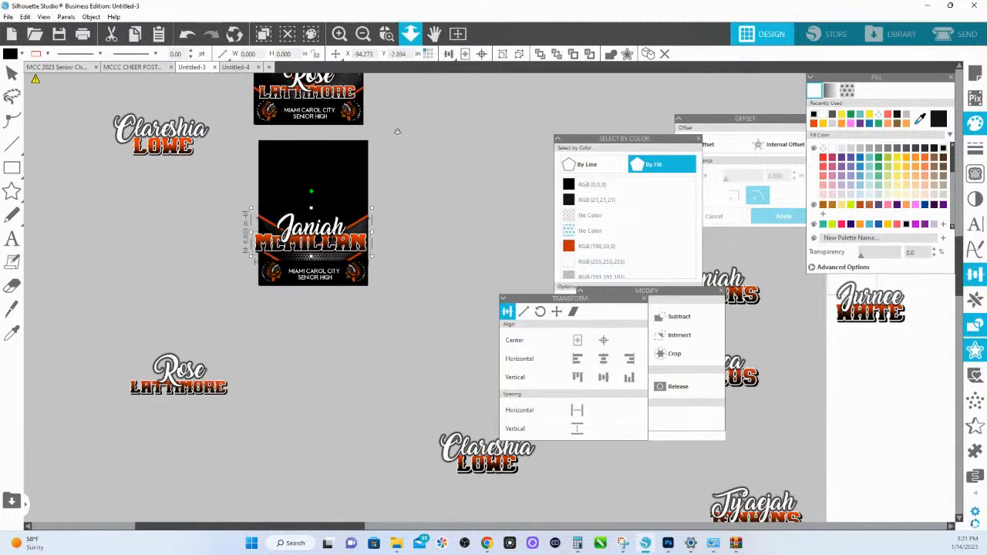
drag(576, 140, 772, 174)
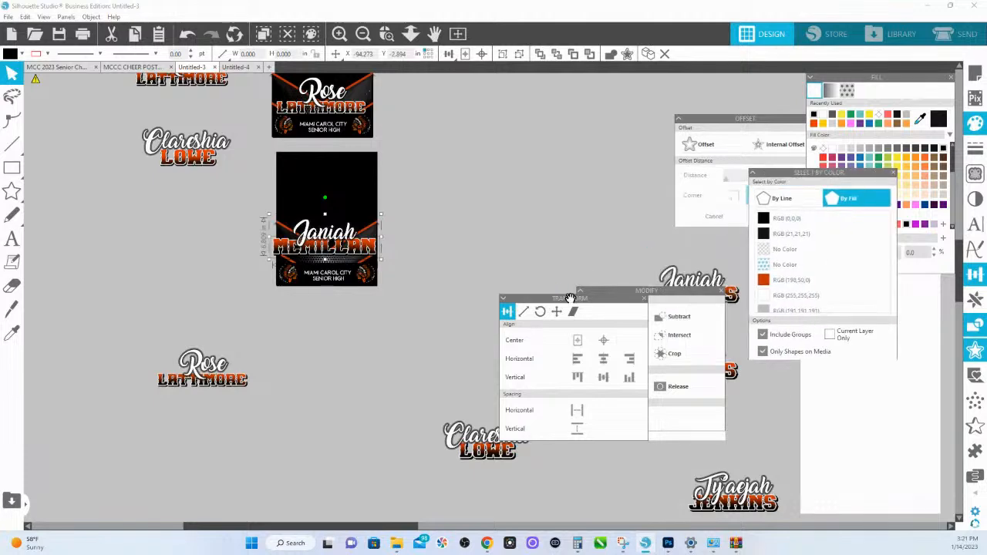
drag(569, 298, 492, 127)
drag(631, 294, 497, 67)
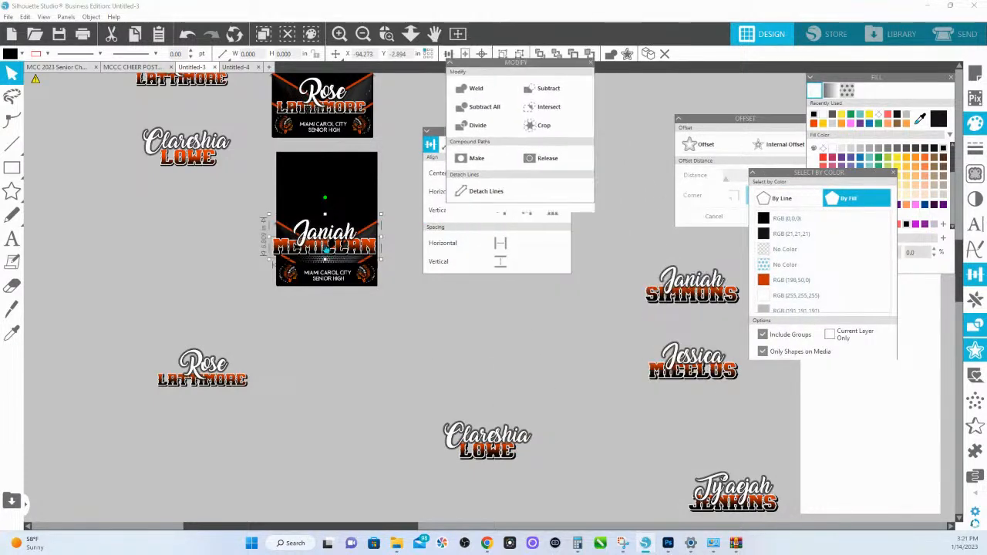
- Move the name design off the duplicate poster to the other names and shift the name beneath it closer
drag(326, 248, 530, 353)
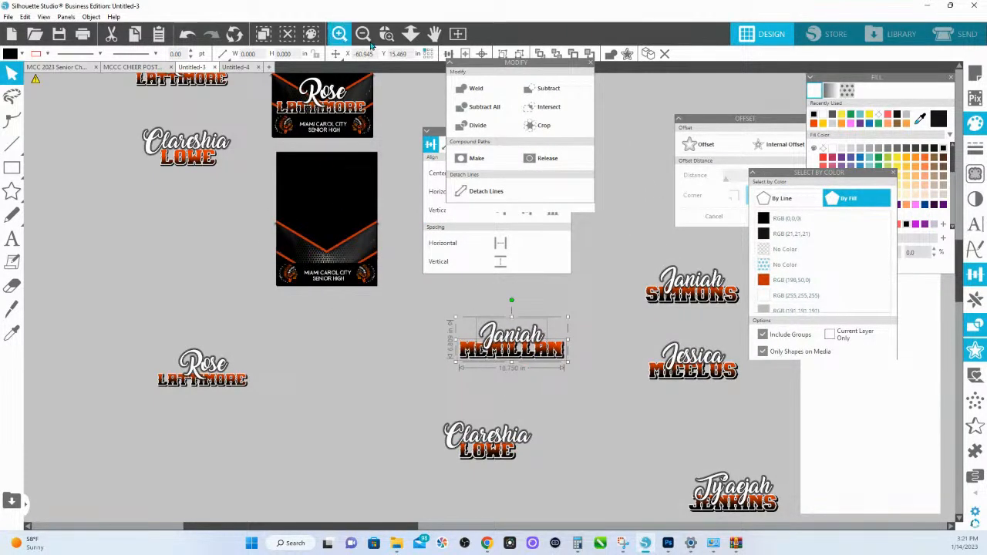
click(411, 34)
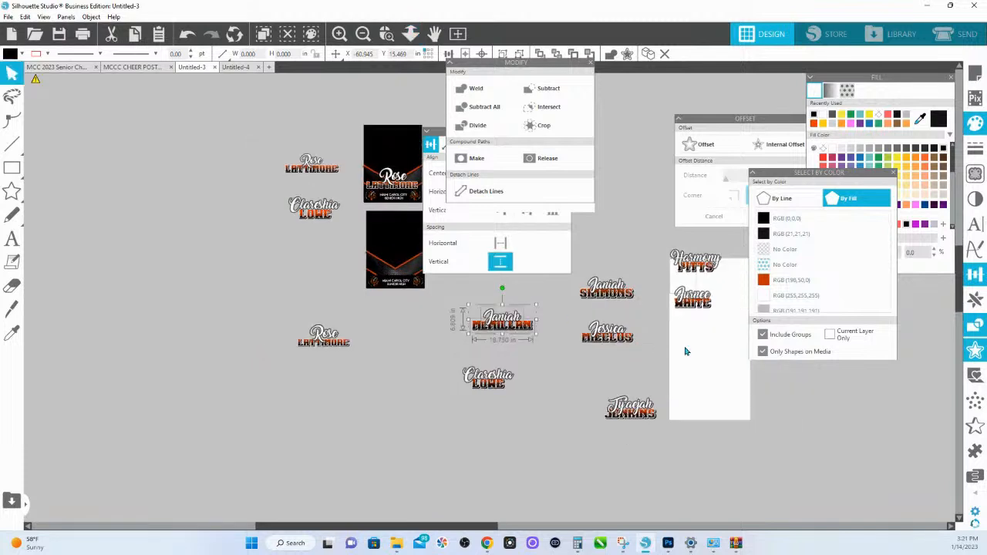
drag(496, 393, 524, 377)
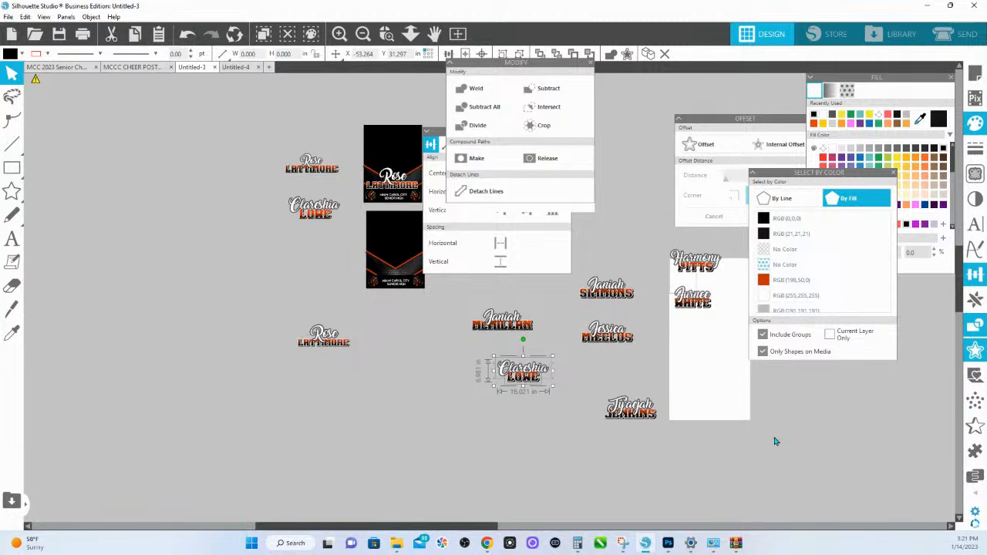
- Select all the name designs around the page and scale them down together to about 106 in overall width
drag(797, 470, 479, 253)
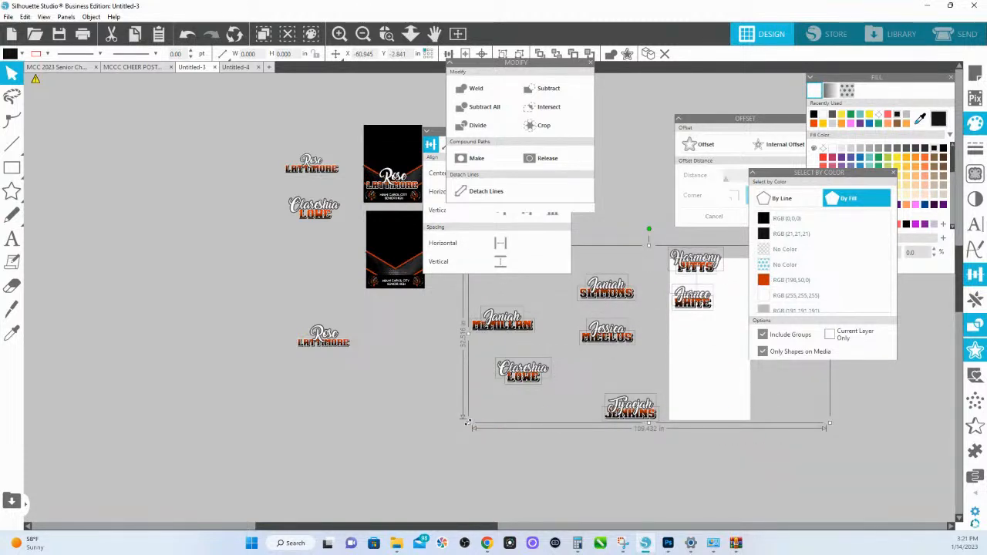
drag(473, 423, 480, 421)
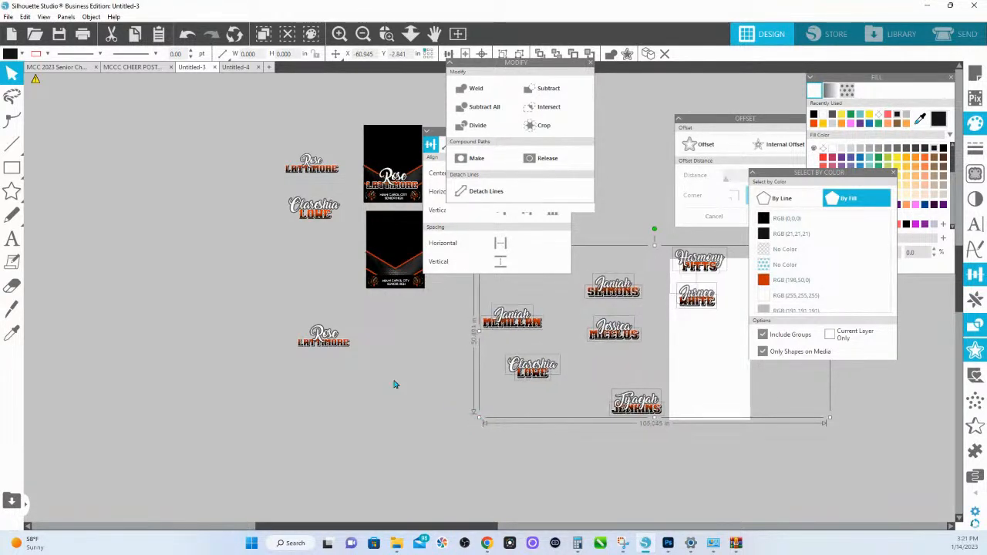
click(591, 377)
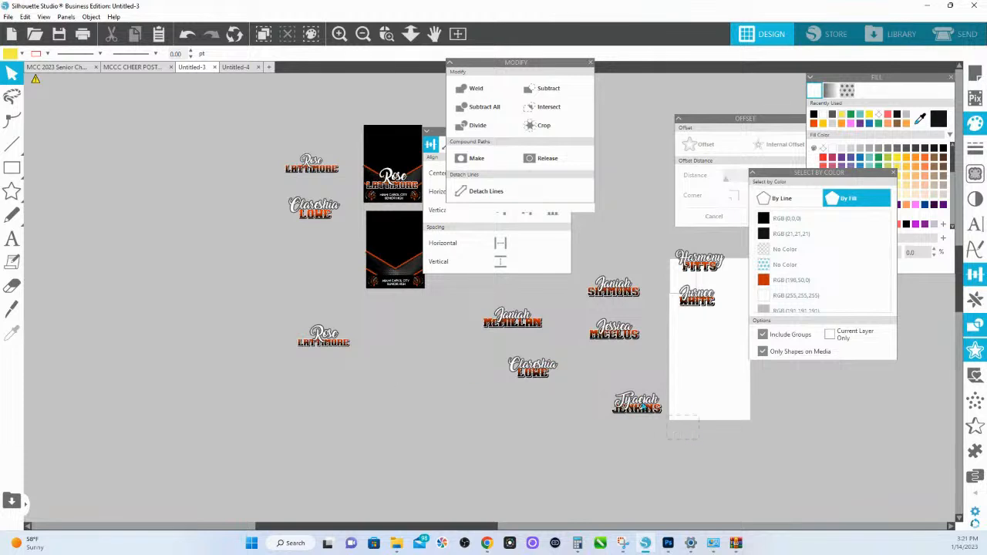
- Move the lowest name design over to the one nearest it, and bring all the grouped names to the front
drag(634, 399, 527, 378)
drag(776, 437, 489, 213)
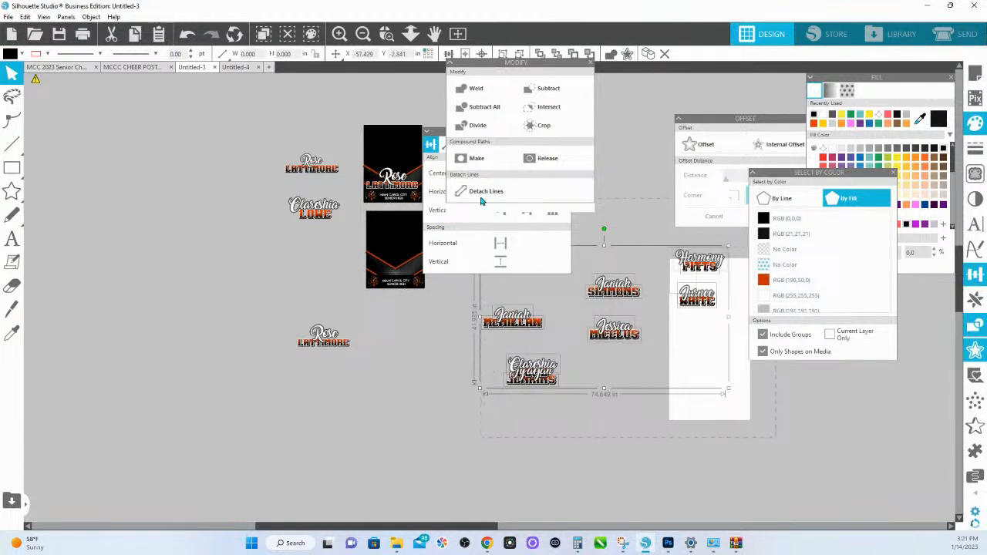
right_click(538, 321)
click(584, 268)
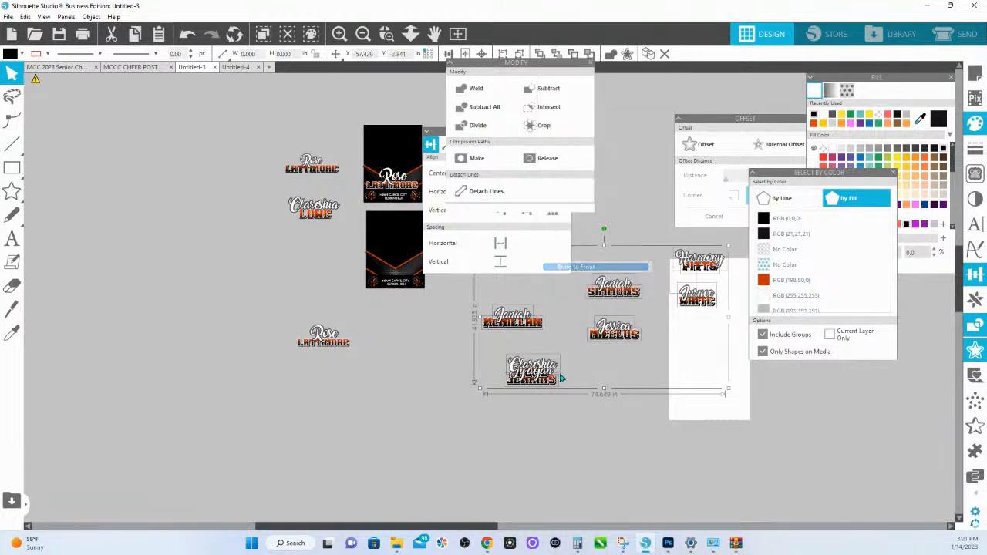
- Separate the script first name from the lowest overlapping name designs and move the full name beneath it onto the duplicate poster
click(562, 452)
drag(524, 369, 529, 346)
click(533, 378)
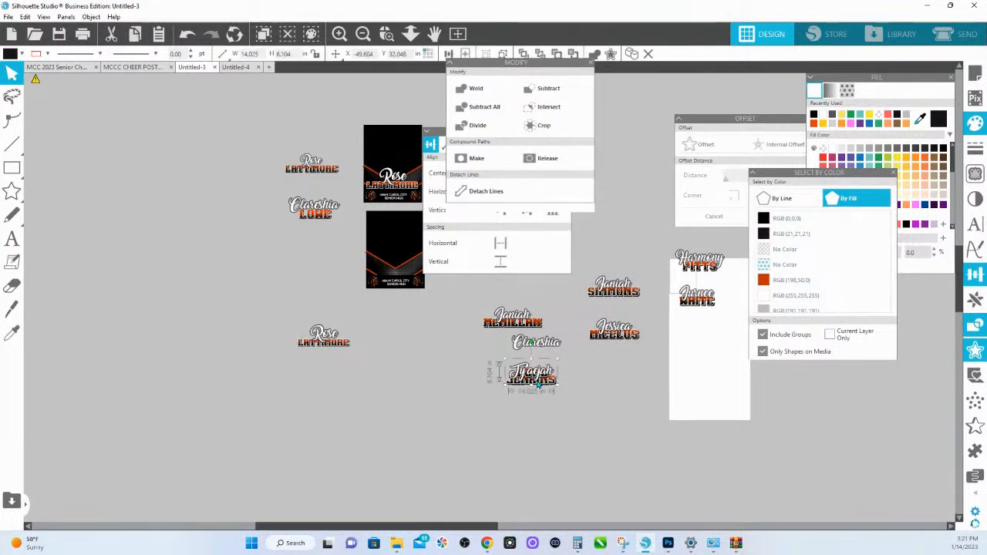
drag(547, 388, 414, 278)
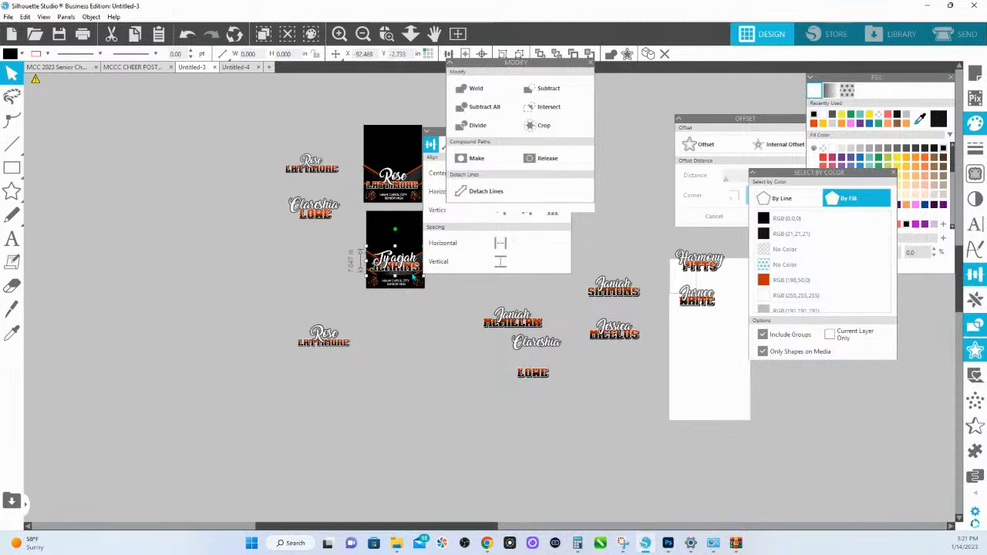
- Lower the last name on the duplicate poster closer to the school name, and shift the script first name down to overlap it
drag(378, 243, 448, 307)
drag(562, 318, 405, 287)
click(454, 346)
drag(277, 245, 279, 261)
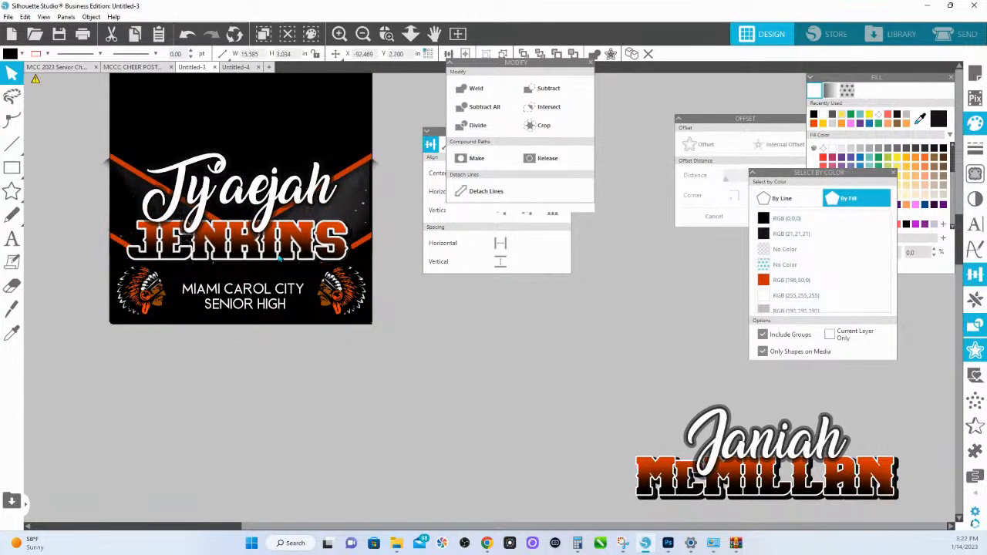
click(283, 196)
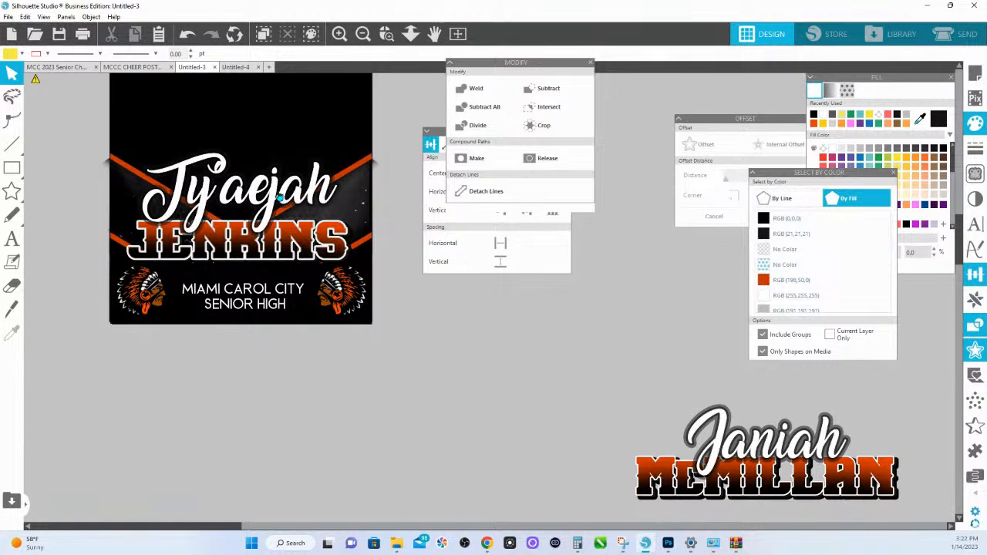
click(274, 194)
drag(276, 192, 276, 205)
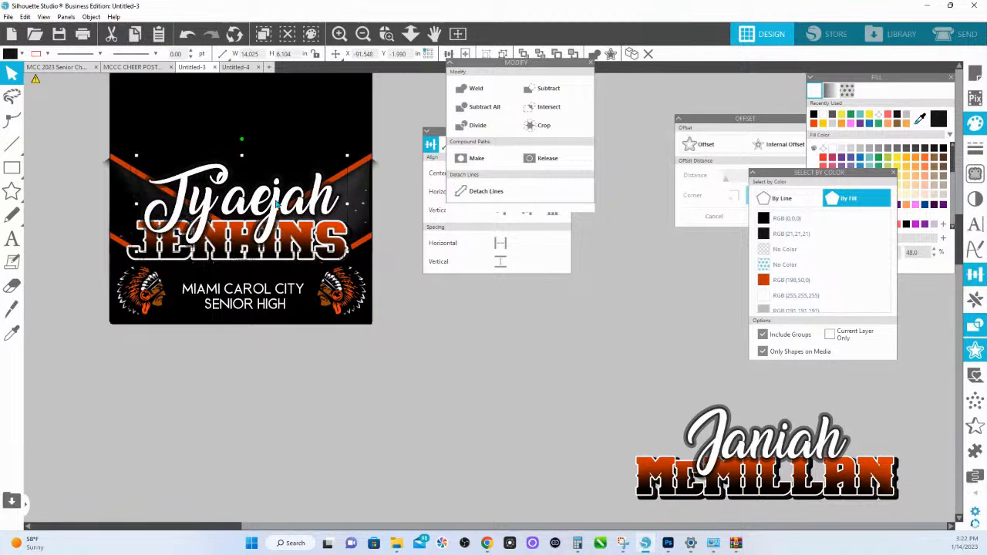
click(411, 34)
drag(377, 253, 357, 120)
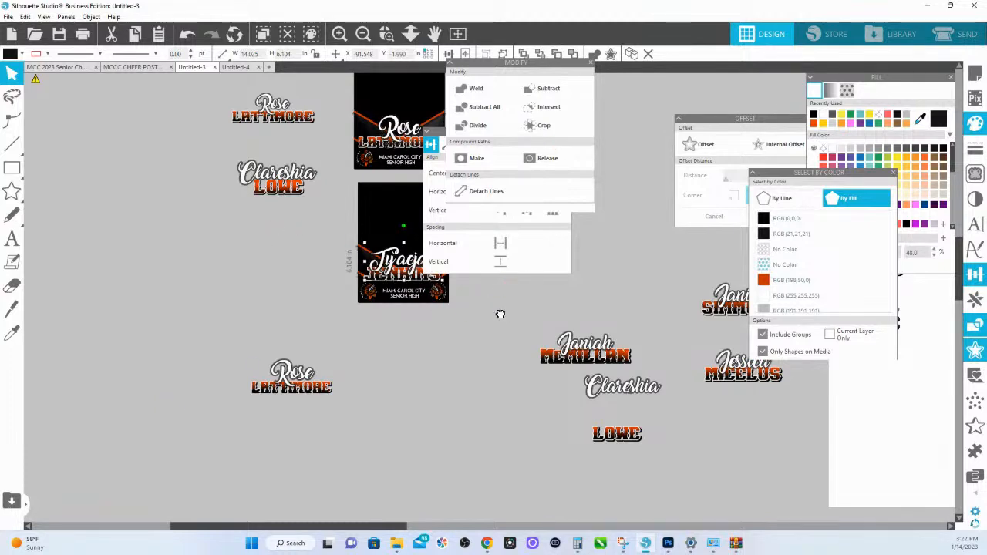
drag(501, 315, 342, 346)
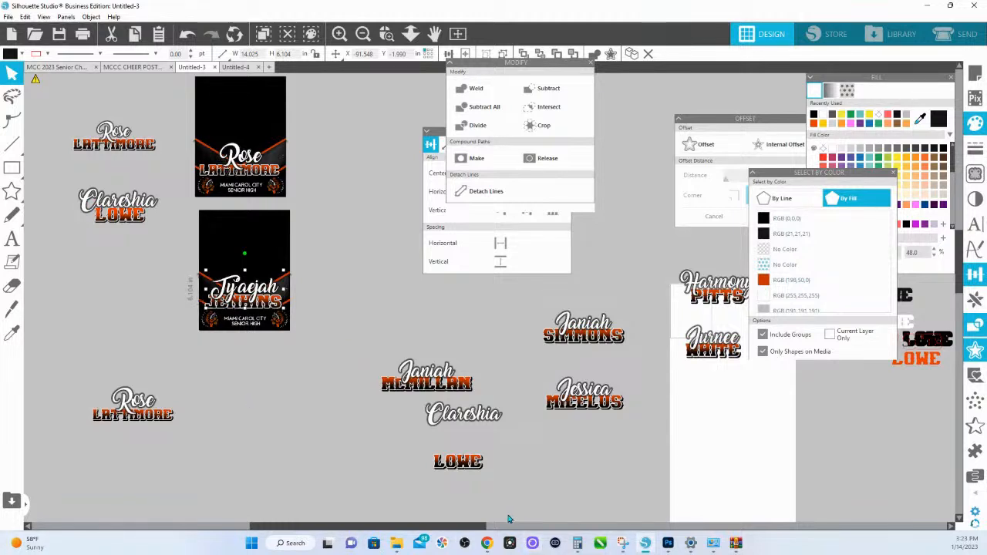
- Switch to Chrome and look through the trainings on the shop.hsink365.com home page
mouse_move(487, 546)
click(459, 479)
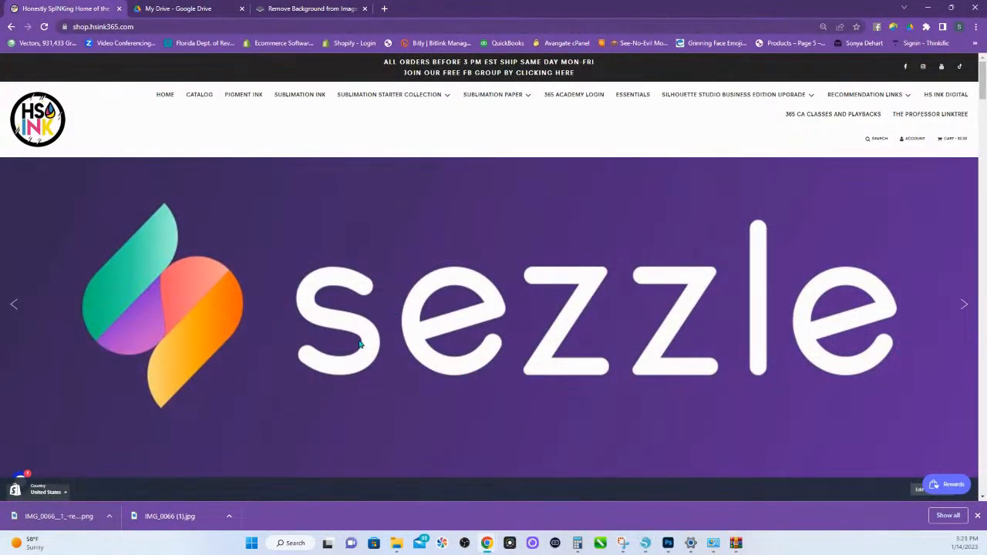
scroll(478, 363, down, 15)
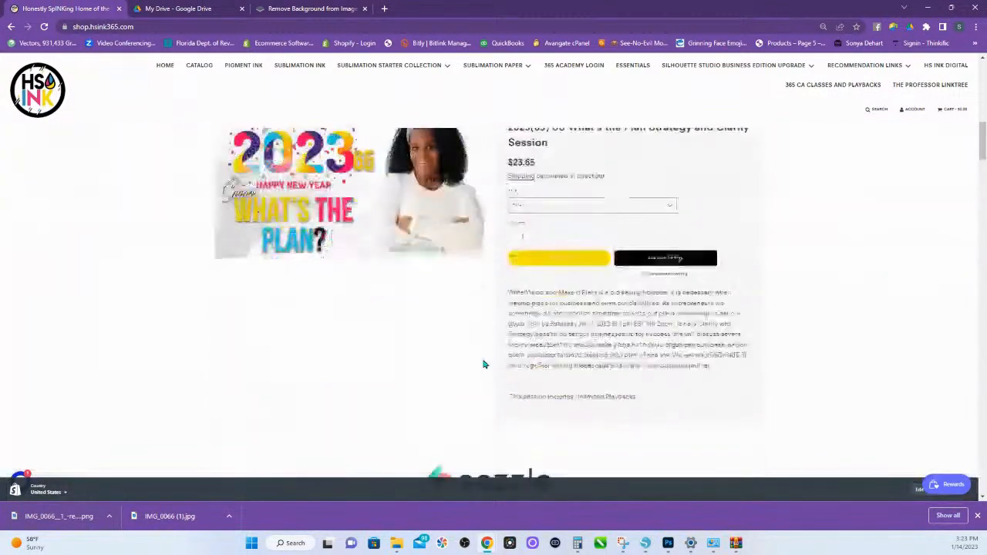
scroll(483, 364, down, 3)
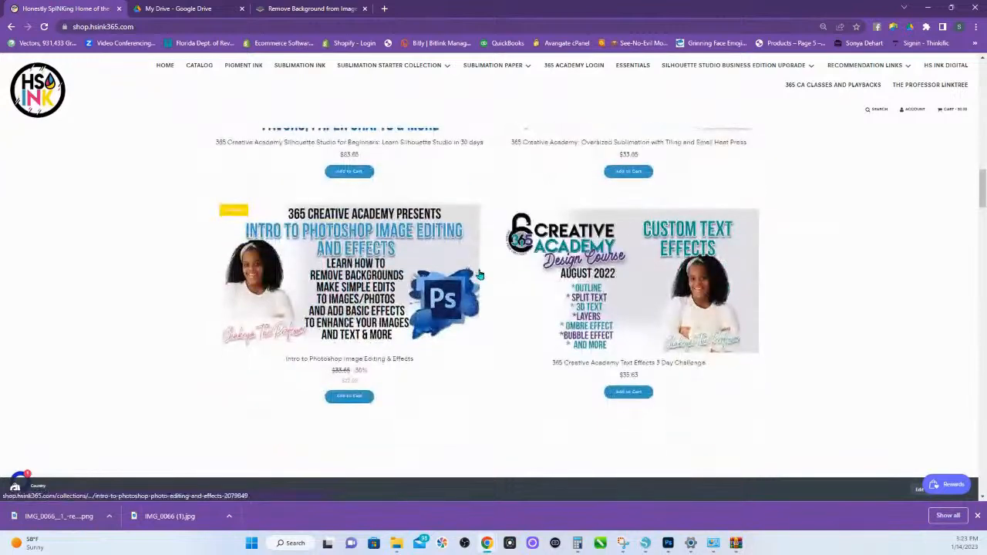
scroll(435, 193, up, 2)
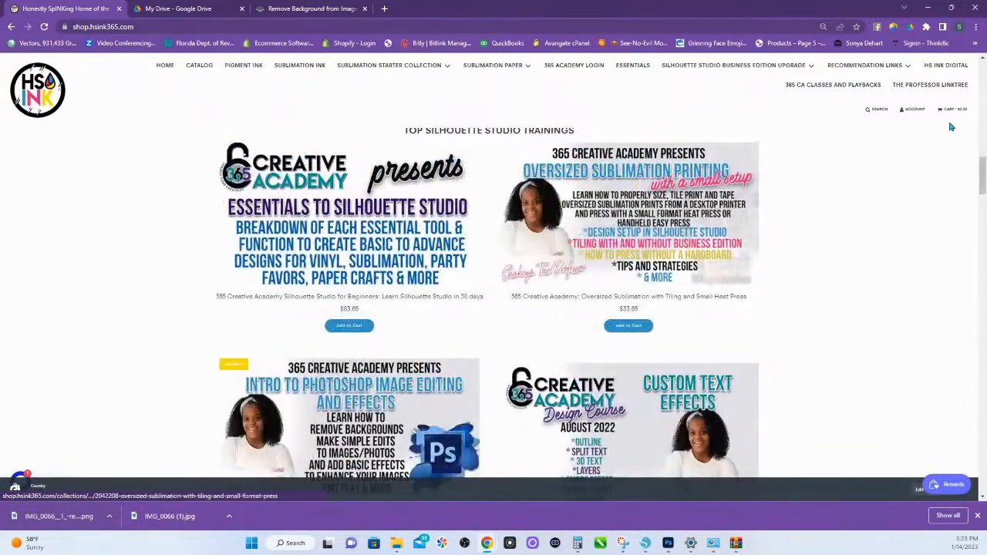
- Browse the 365 CA Classes and Playbacks collection and examine the Day 1 to 6 outline of the Learn Silhouette Studio in 30 days course
click(838, 87)
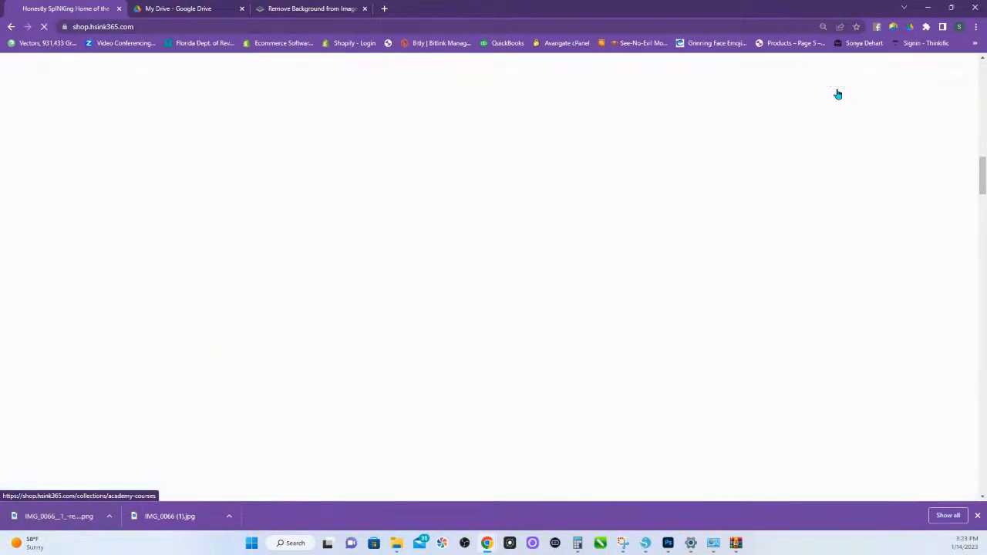
scroll(492, 278, down, 3)
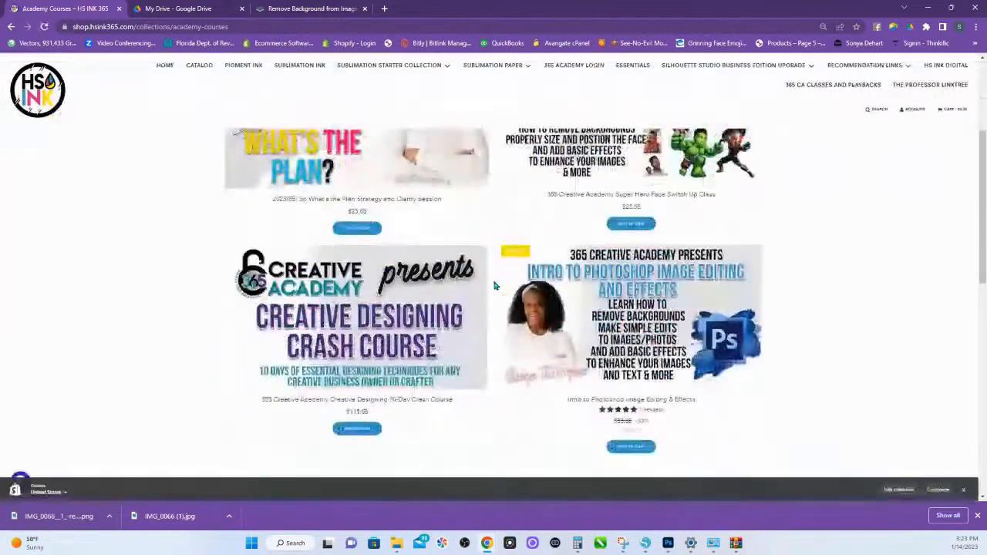
scroll(466, 301, down, 6)
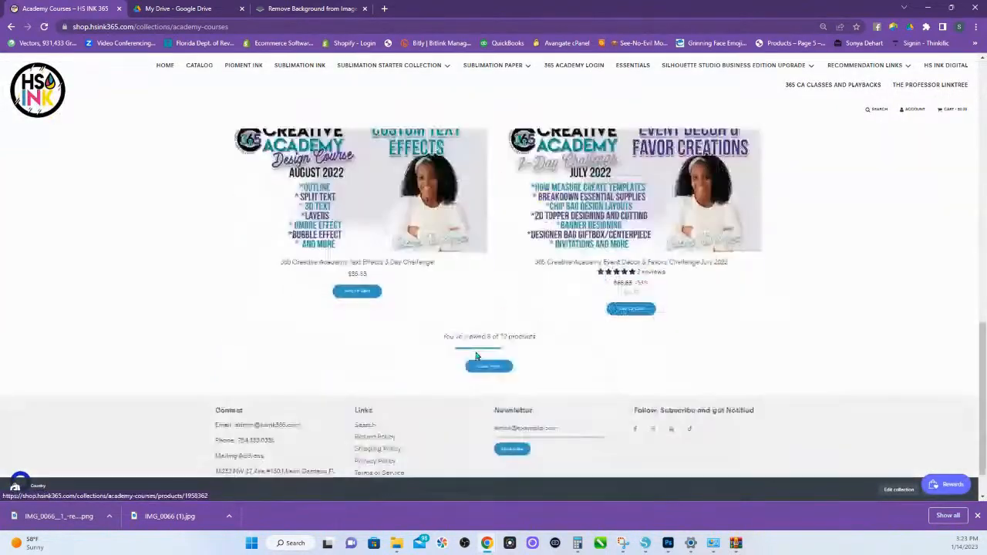
scroll(493, 339, down, 1)
click(503, 316)
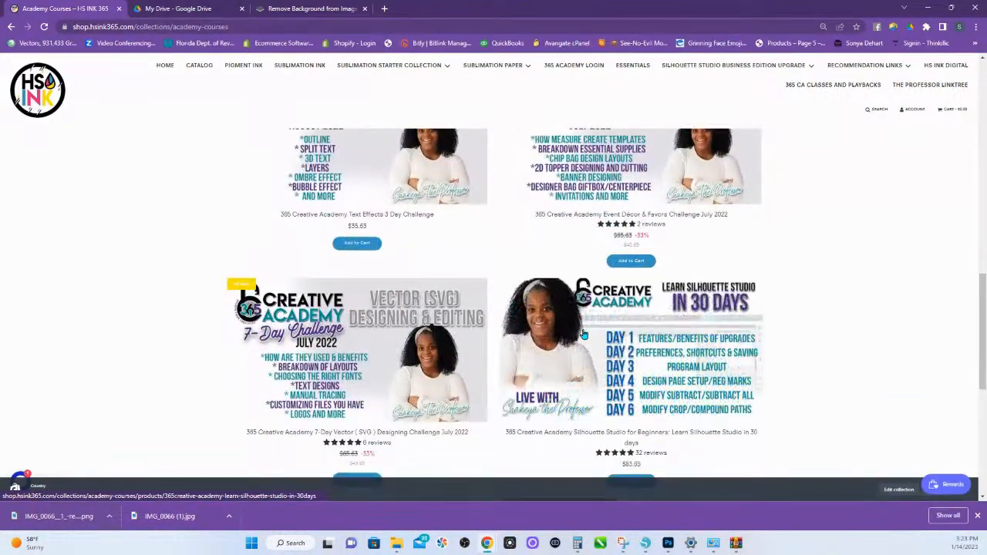
scroll(459, 365, down, 1)
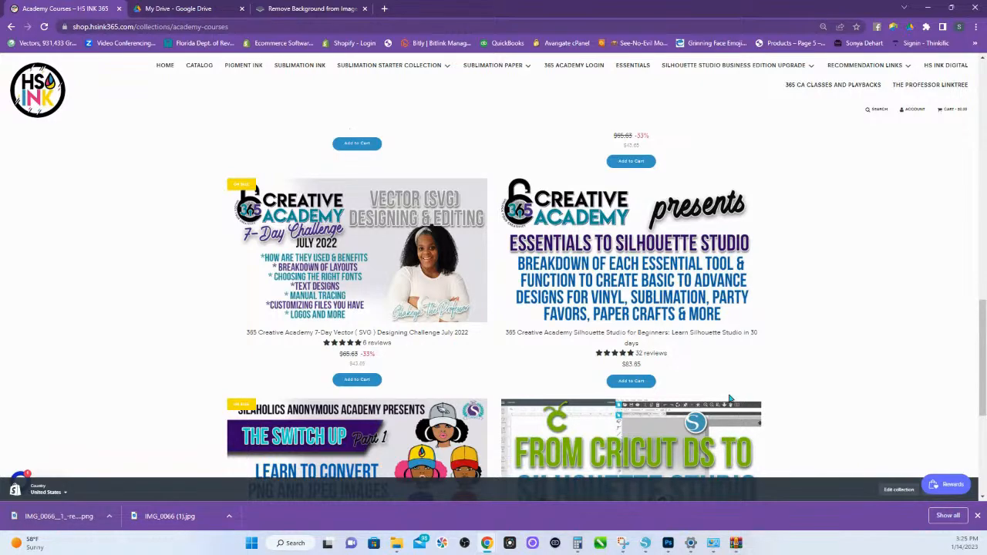
click(656, 308)
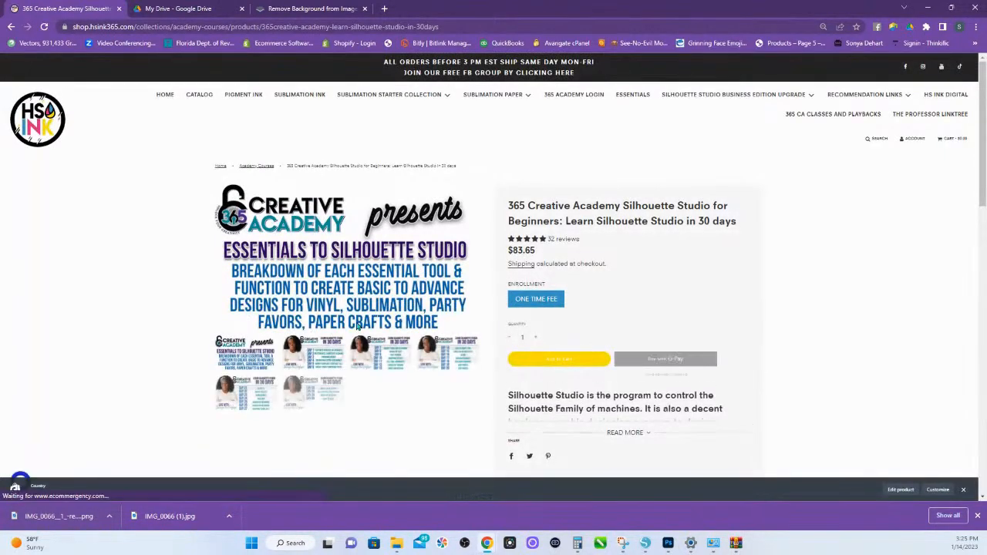
click(316, 367)
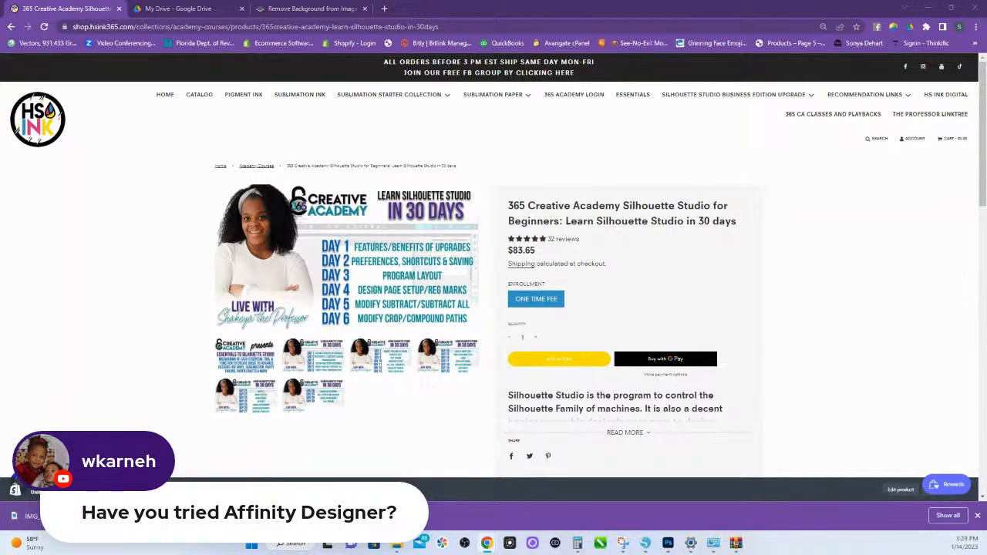
- Look through the Windows list of all installed apps for the design programs, and close the list
click(252, 543)
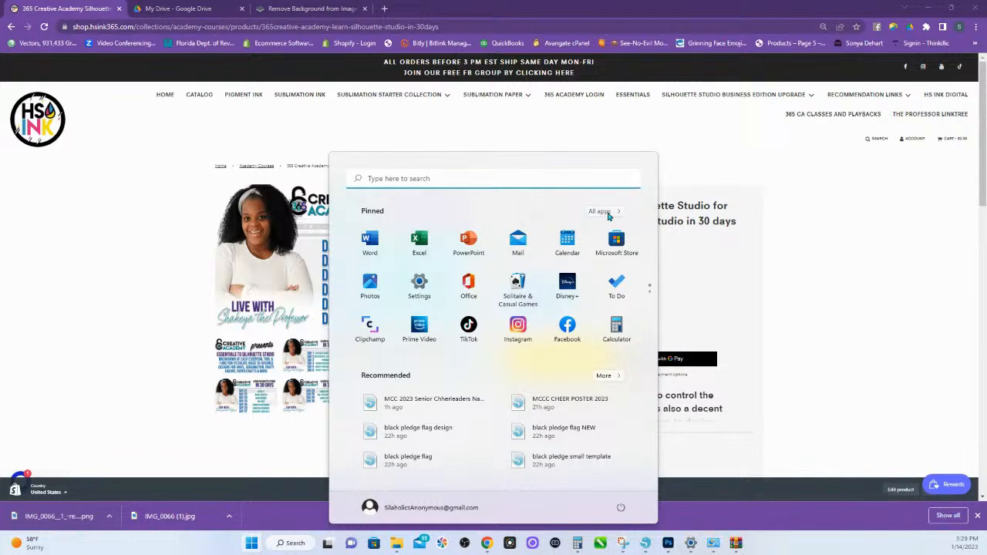
click(606, 213)
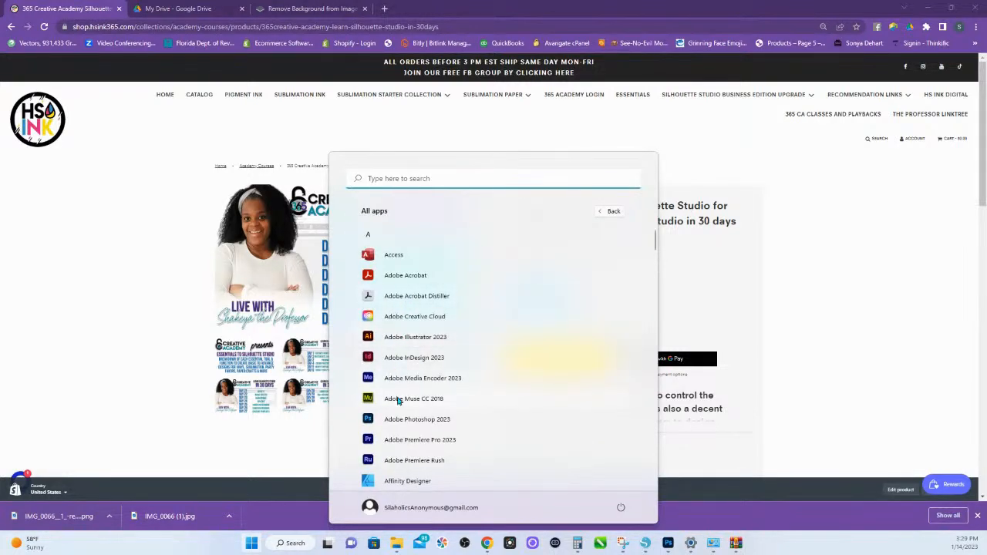
scroll(404, 441, down, 3)
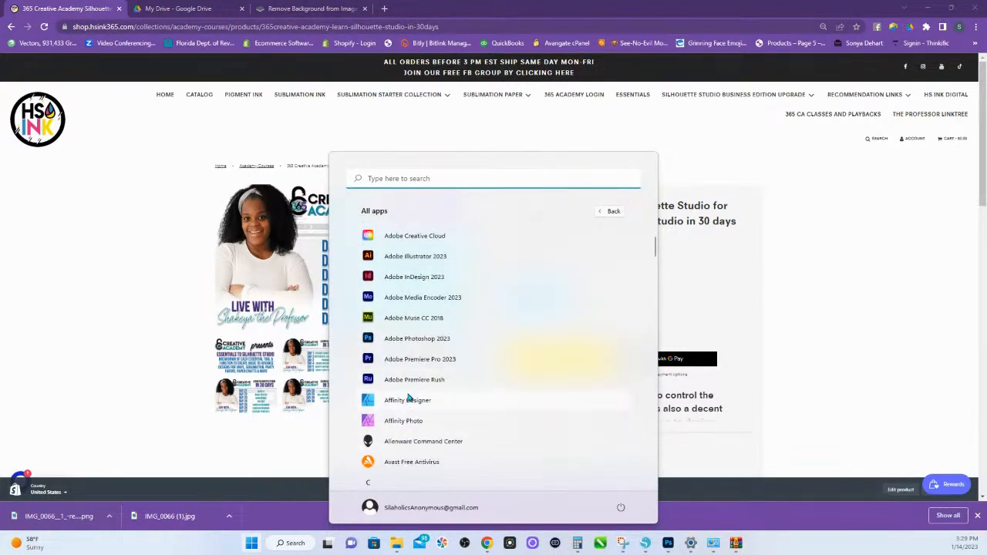
scroll(409, 397, down, 1)
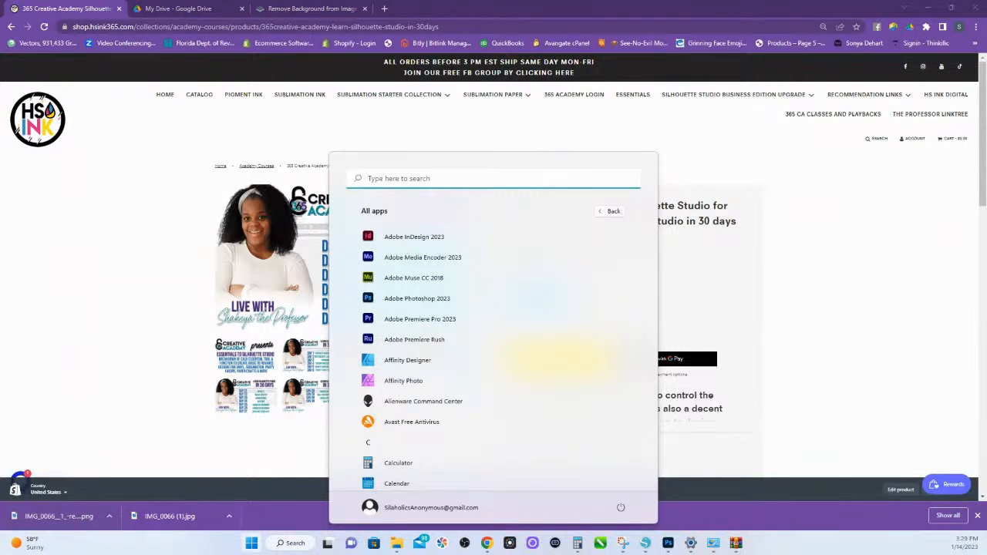
key(Escape)
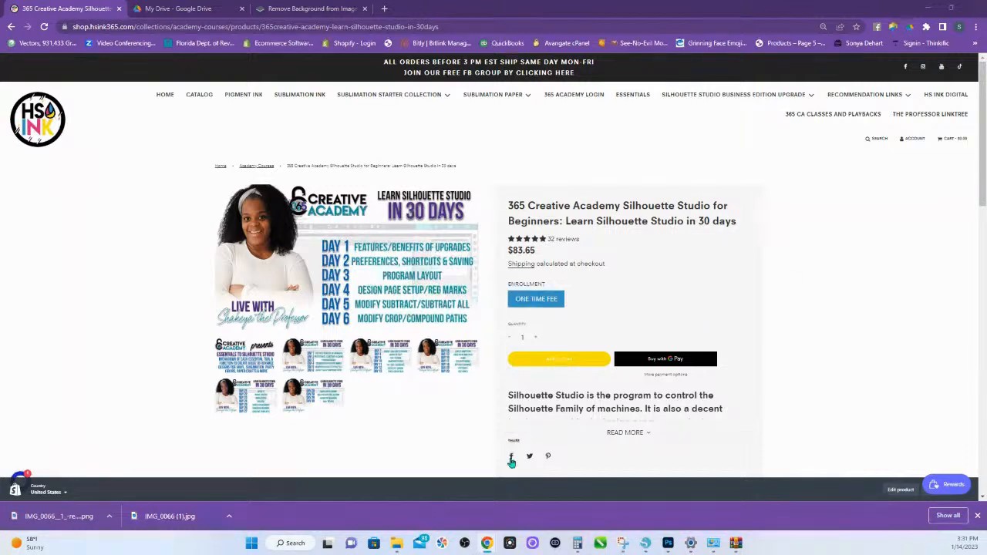
- Switch back to Silhouette Studio, ungroup the last name on the original poster and select its separate letter layer
click(645, 543)
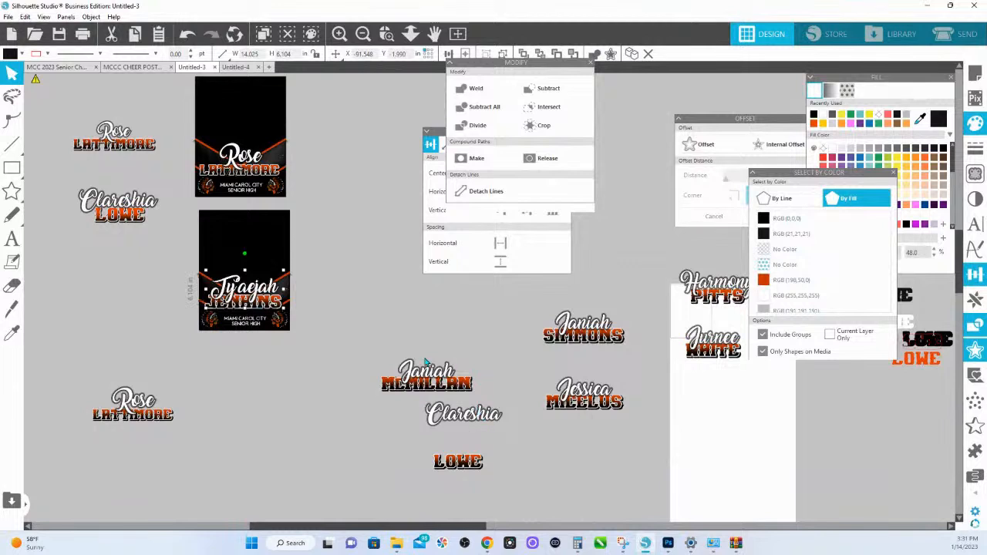
scroll(429, 363, down, 3)
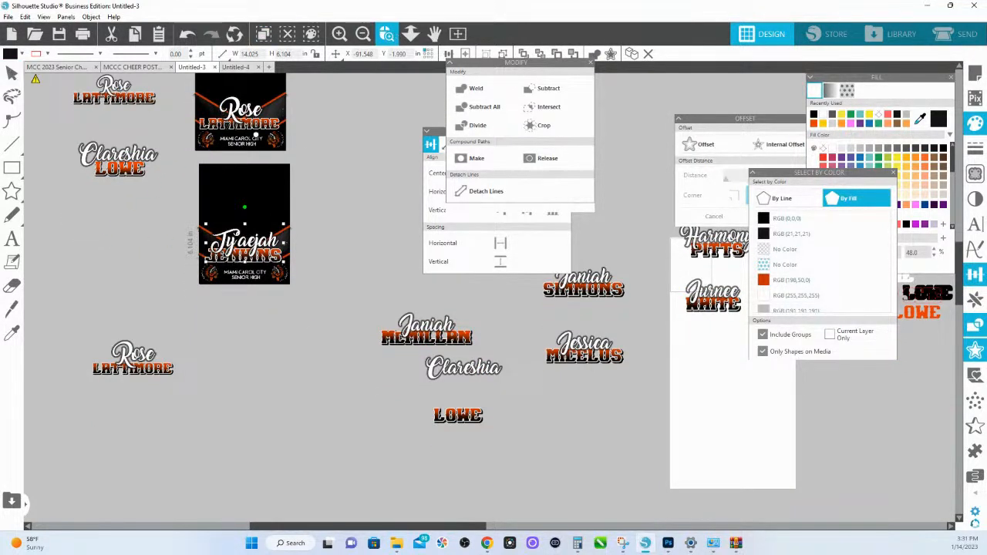
drag(256, 135, 332, 163)
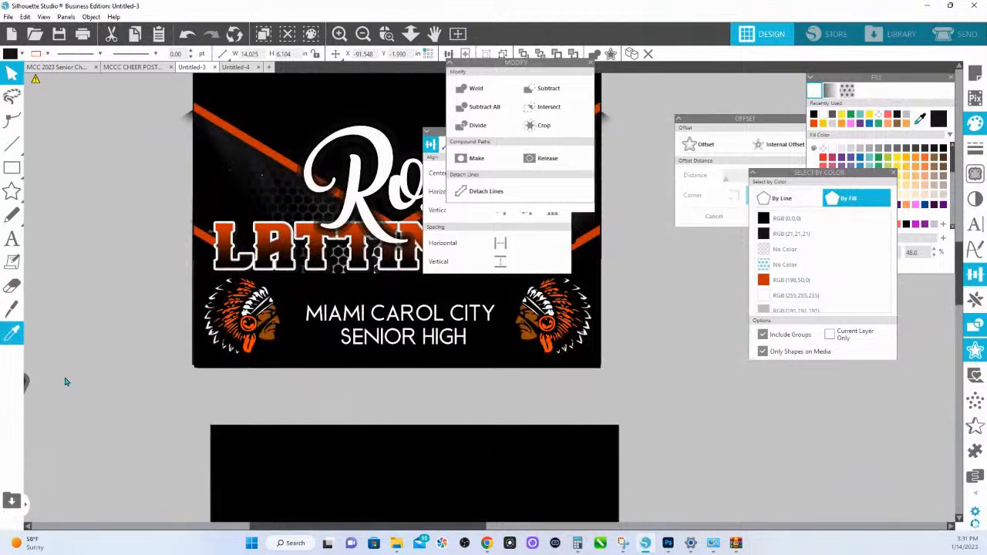
drag(116, 385, 414, 323)
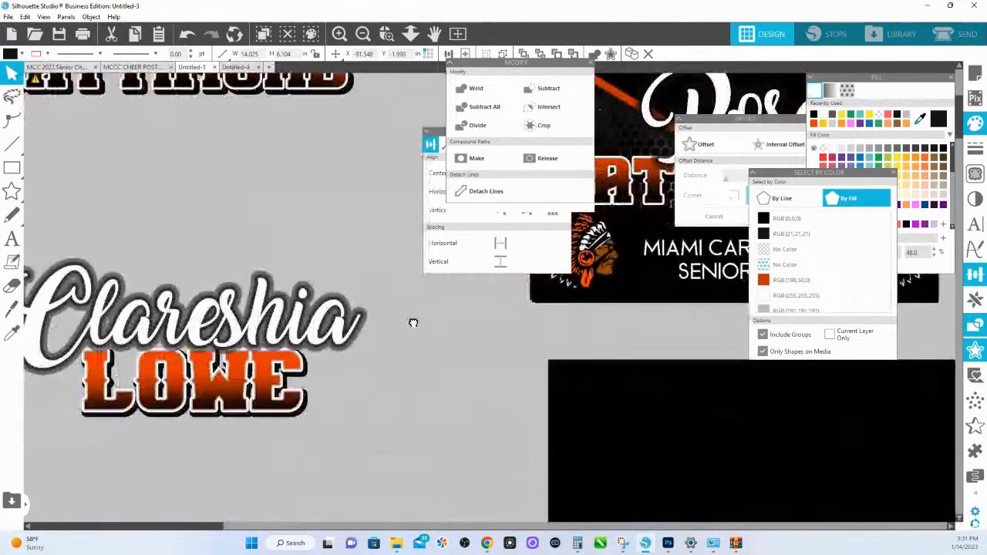
drag(481, 371, 66, 395)
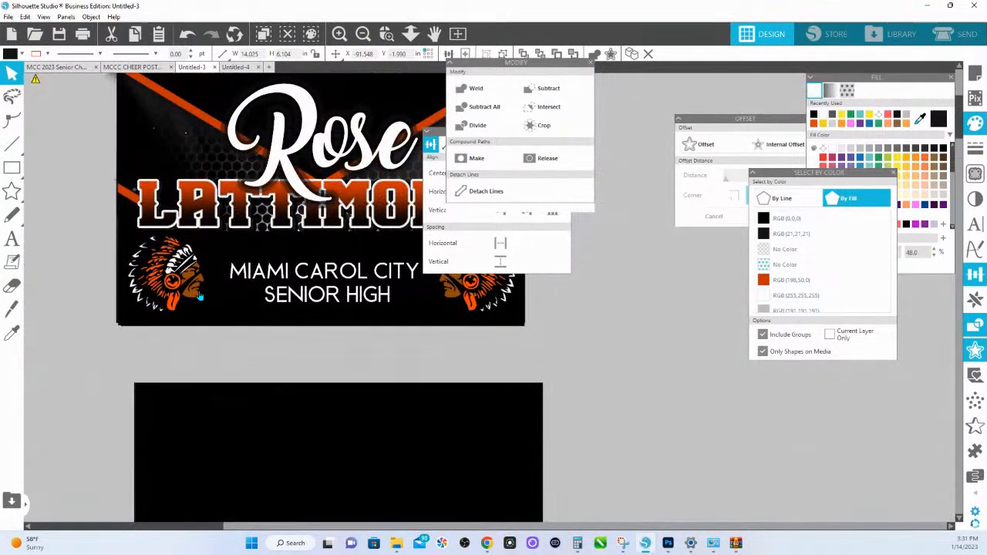
click(239, 223)
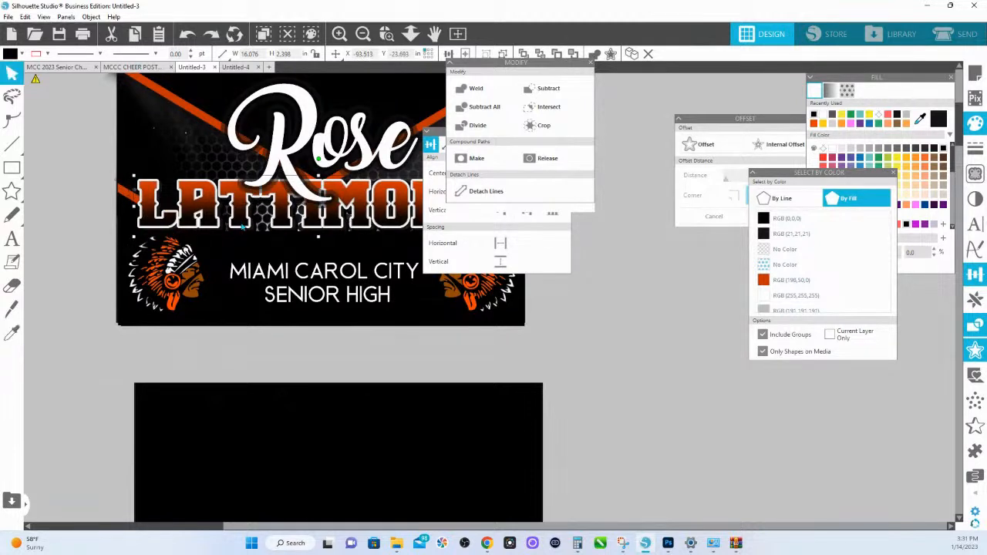
right_click(242, 224)
click(284, 396)
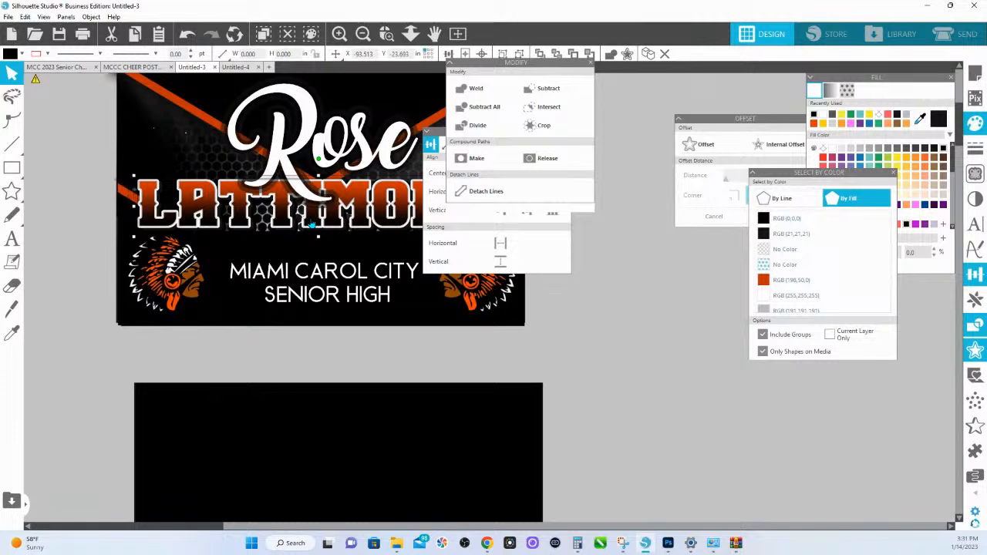
click(313, 223)
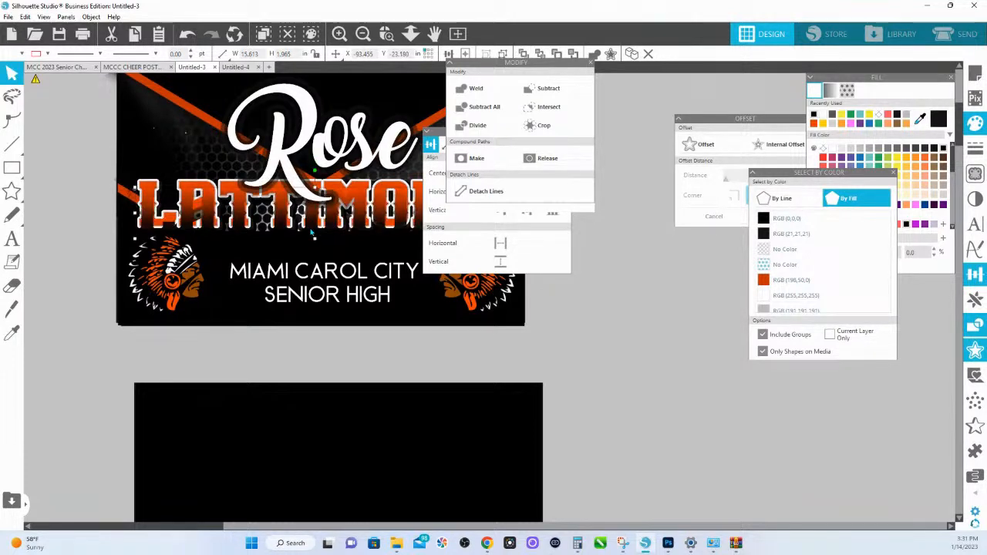
- Place the Fill window beside the original poster's last name and move the Modify and Transform windows out of the way
drag(332, 245, 280, 240)
drag(852, 78, 409, 96)
drag(575, 66, 913, 107)
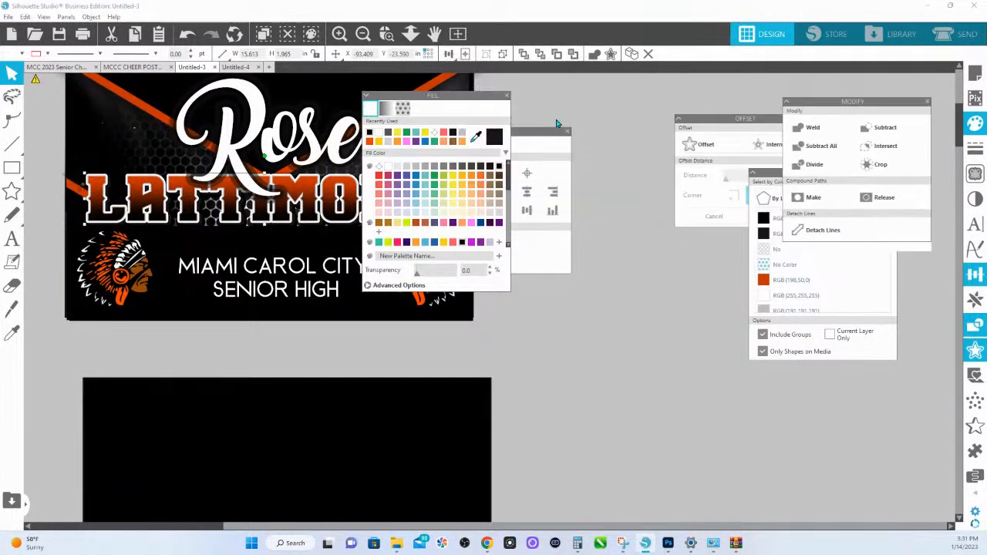
drag(545, 130, 986, 149)
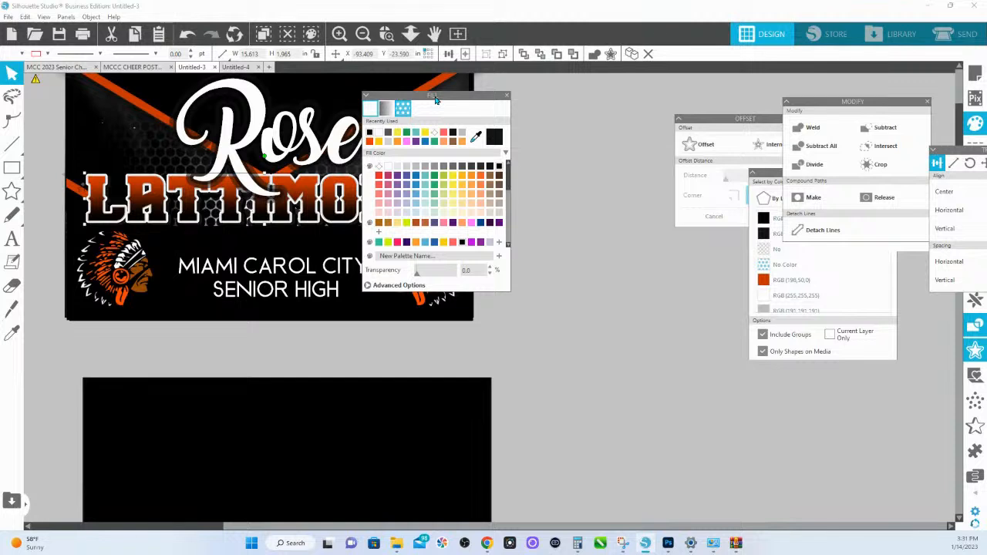
- Show the advanced pattern fill options, move the Fill window off the original poster's last name and pan the letters' pattern slightly downward
click(403, 108)
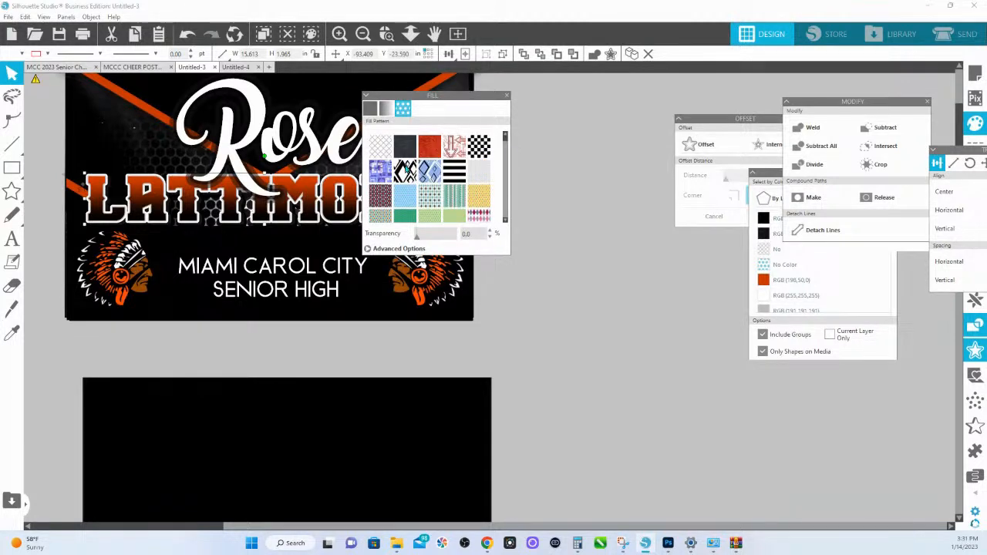
scroll(405, 216, down, 10)
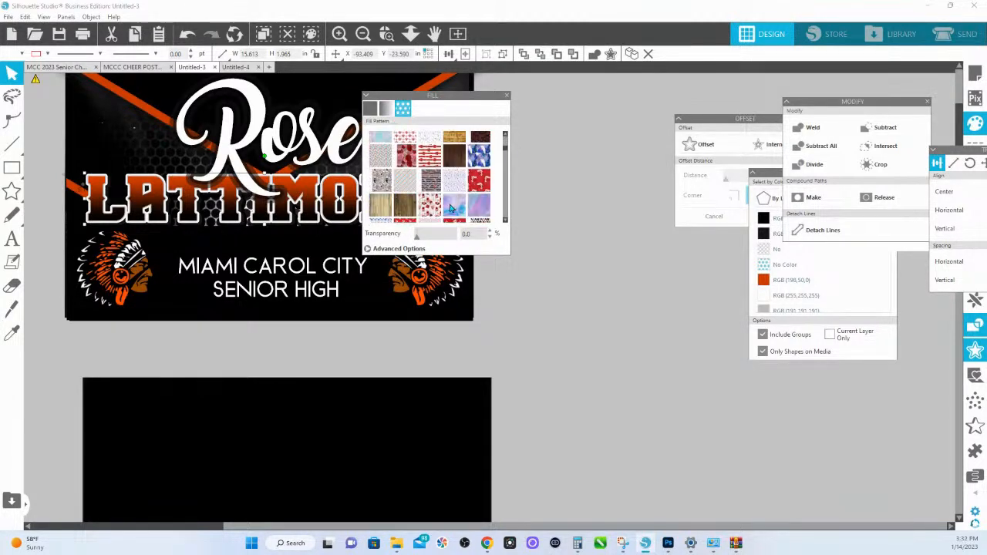
click(379, 248)
drag(447, 95, 554, 67)
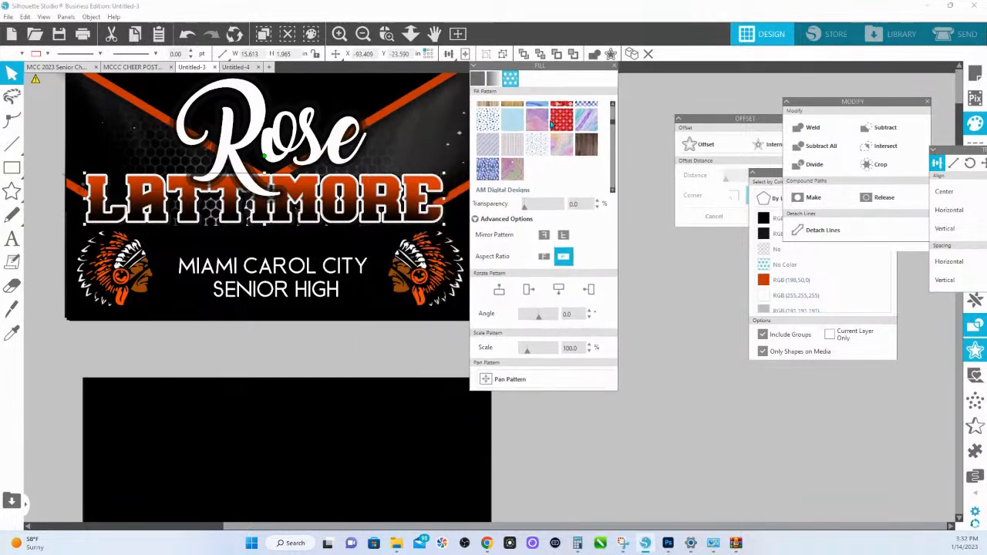
click(505, 382)
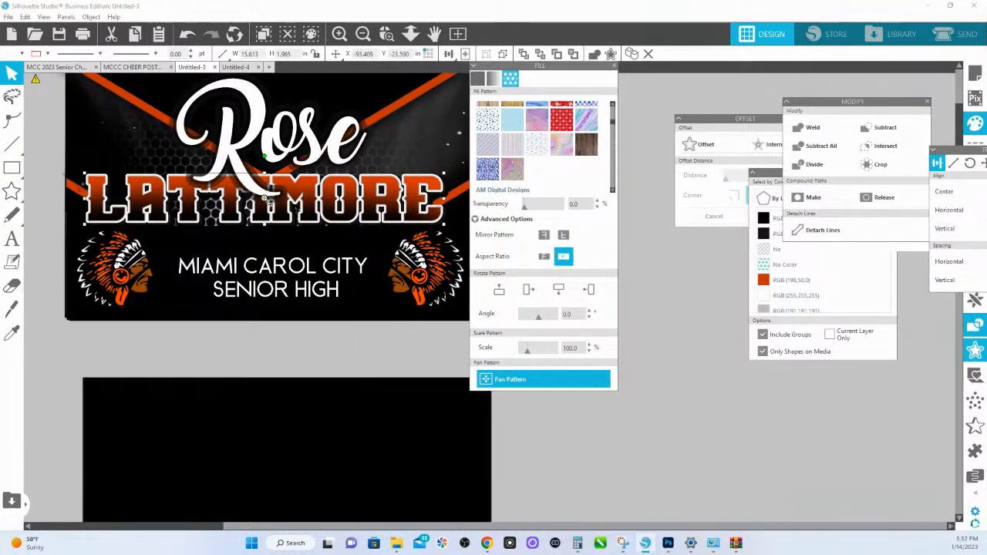
drag(265, 199, 265, 211)
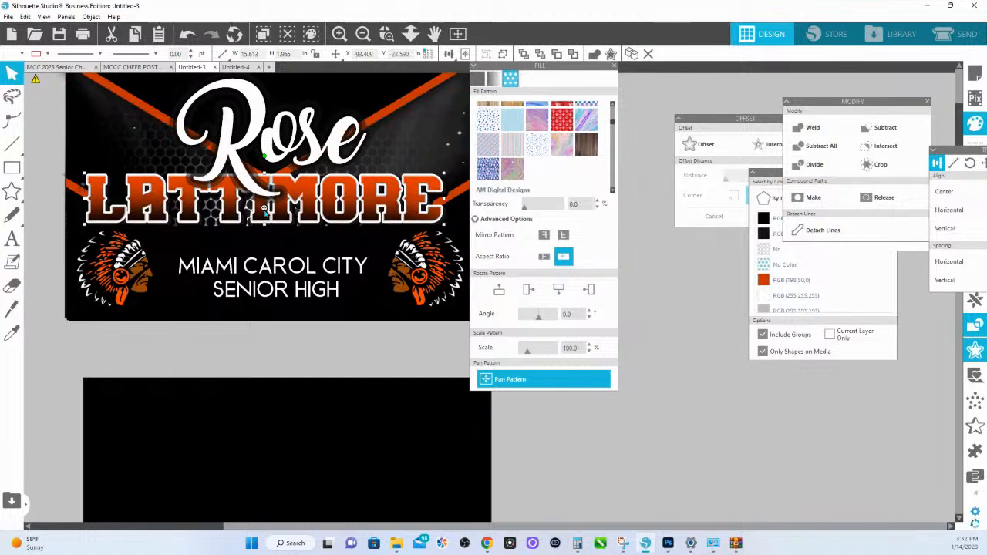
- Try scaling the original poster's last-name fill pattern to 90% and panning it inside the letters
click(527, 354)
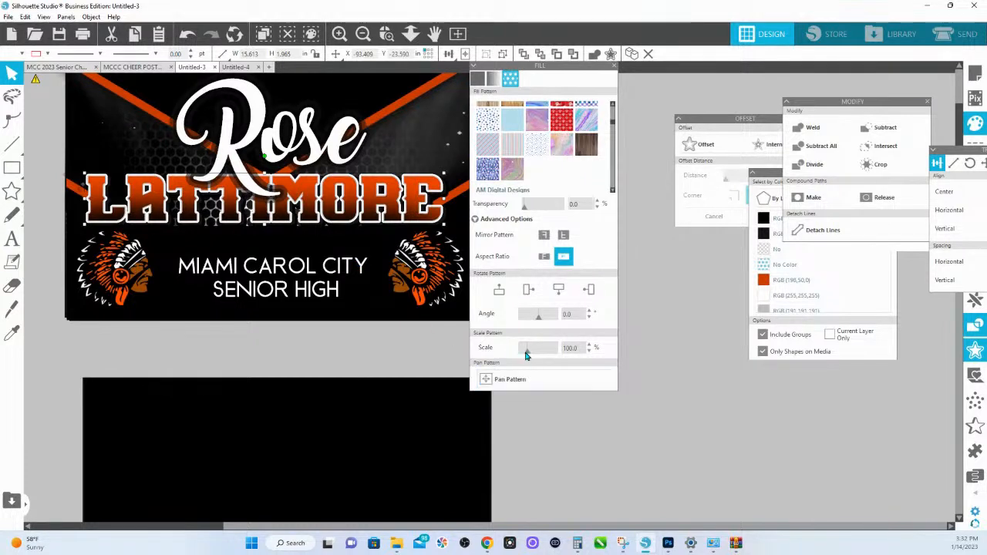
click(494, 378)
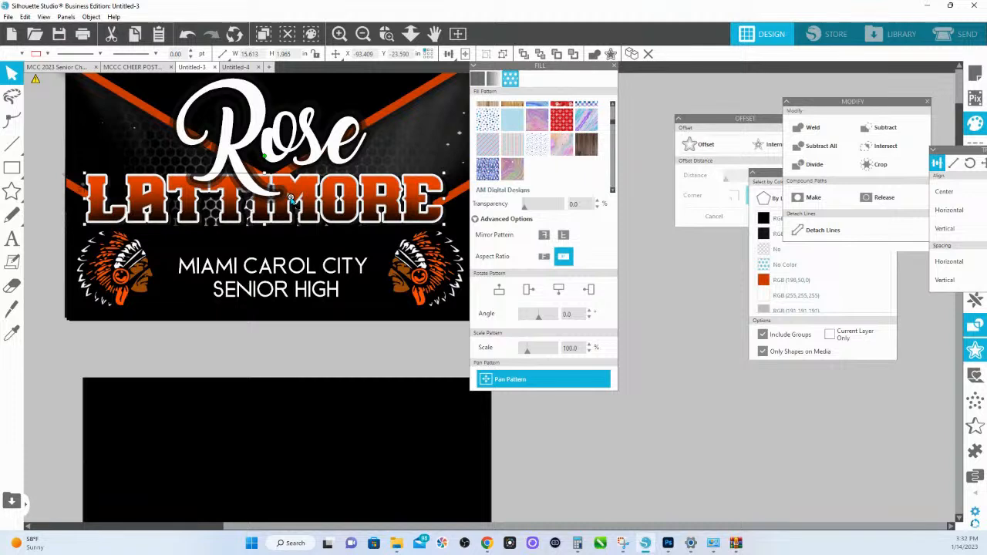
click(529, 354)
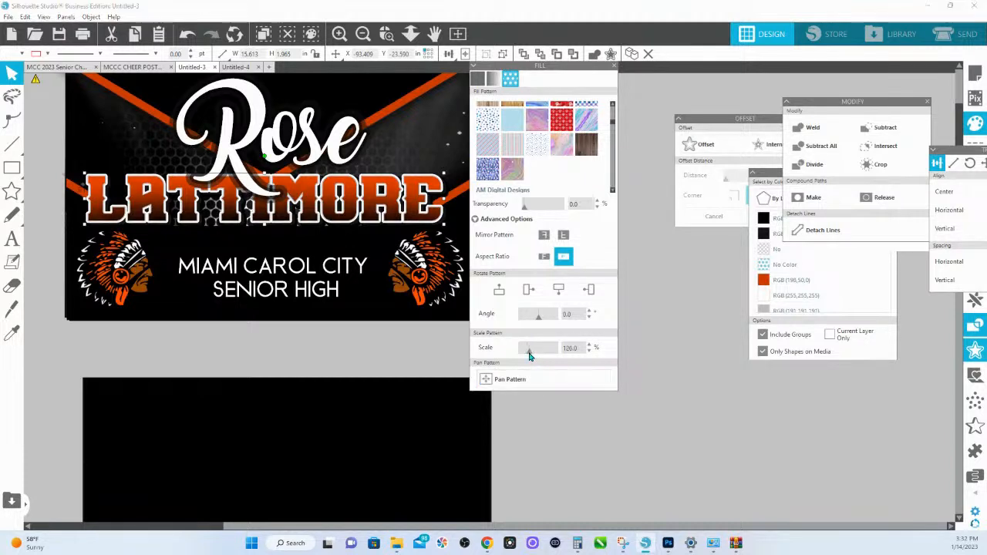
drag(530, 354, 526, 354)
click(513, 378)
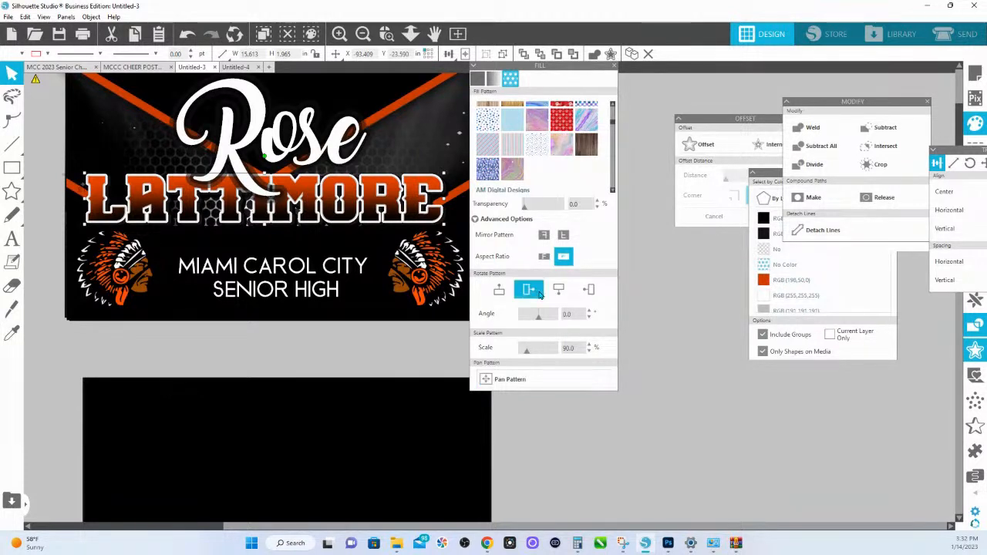
- Switch the last-name pattern's aspect ratio mode, scale the pattern to 450% and pan it within the letters
click(544, 257)
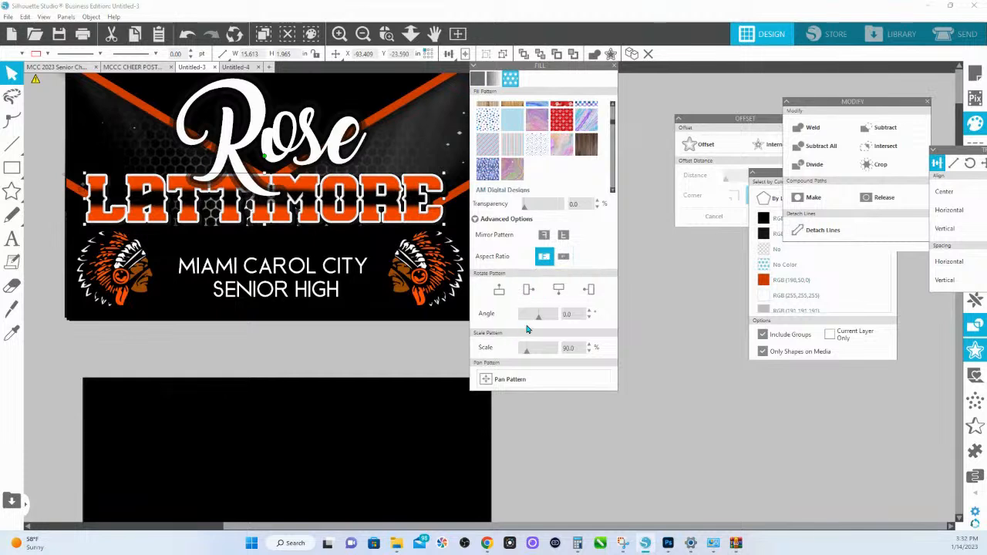
drag(529, 353, 540, 355)
click(513, 378)
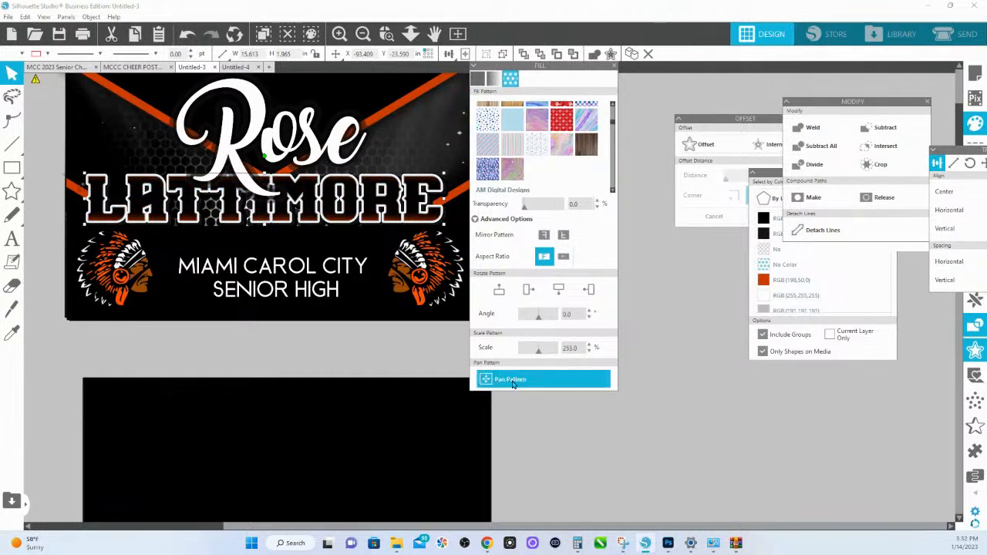
drag(264, 204, 263, 226)
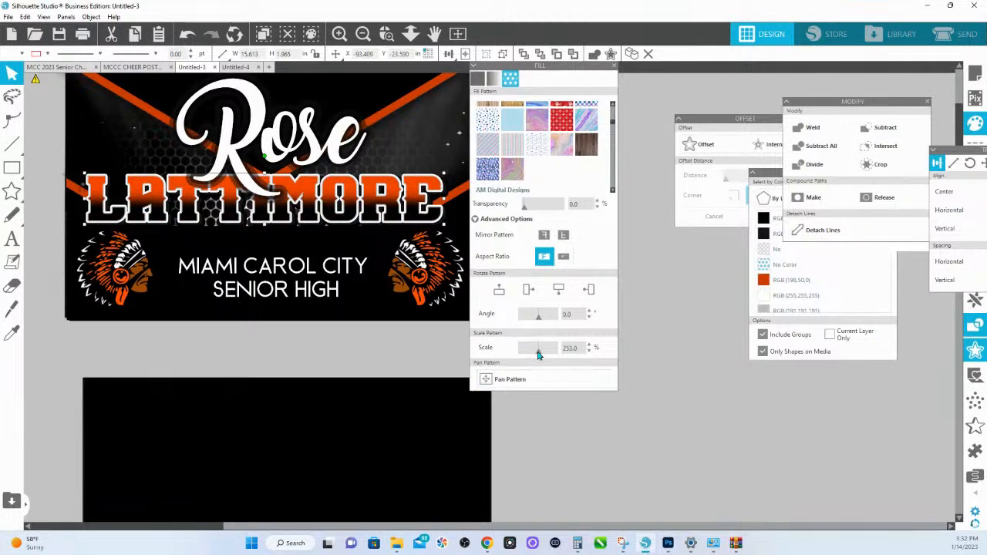
drag(539, 354, 559, 352)
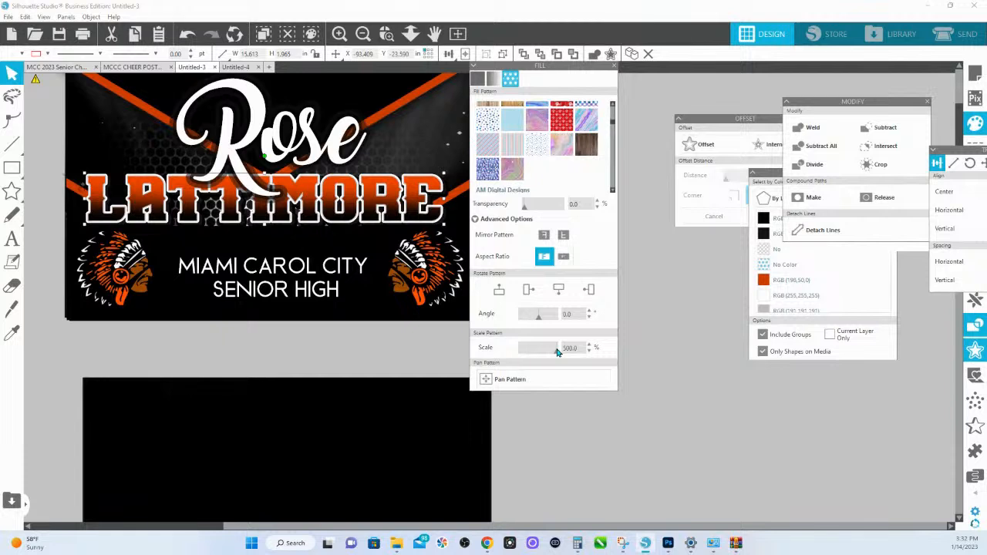
click(503, 379)
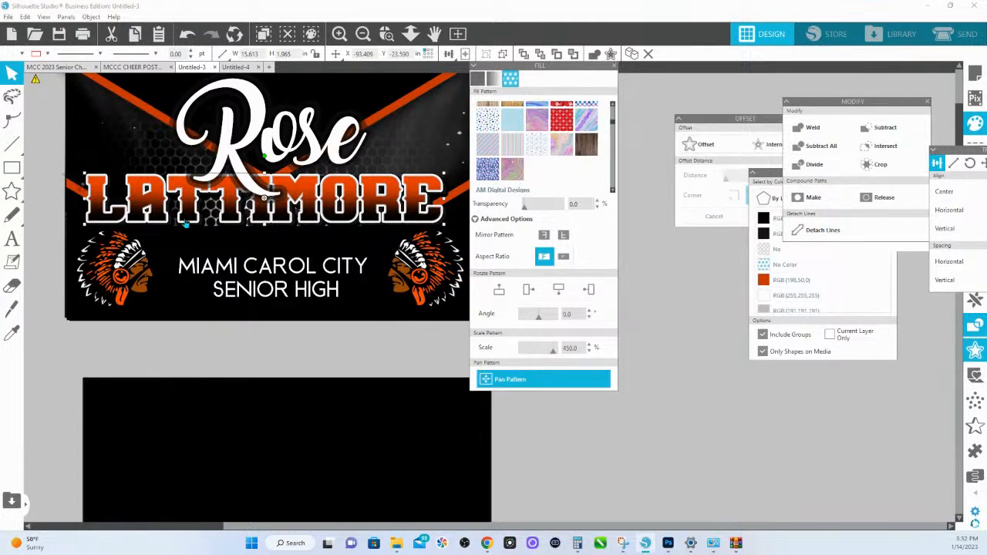
click(262, 202)
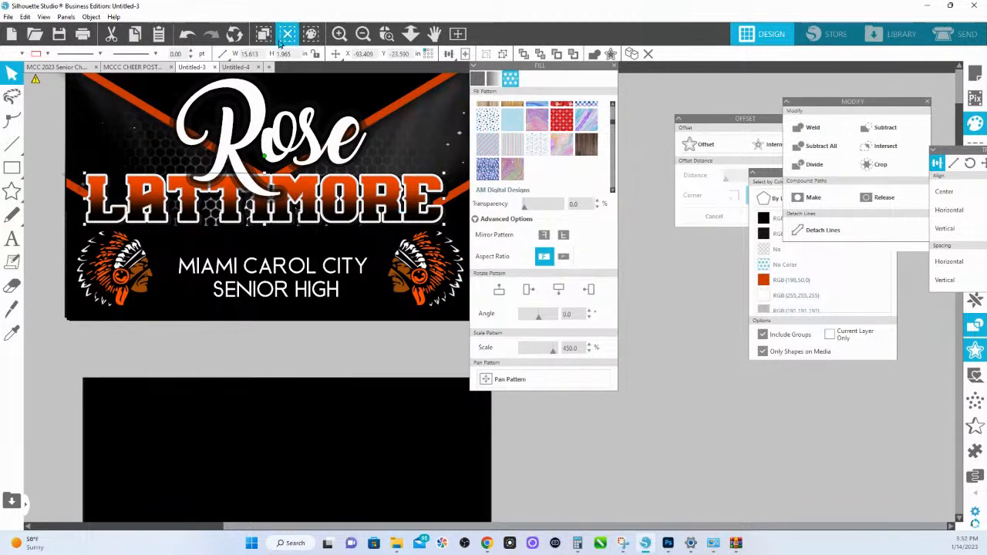
- Shift the first name slightly over the last name on the second poster and clear the selection
click(387, 34)
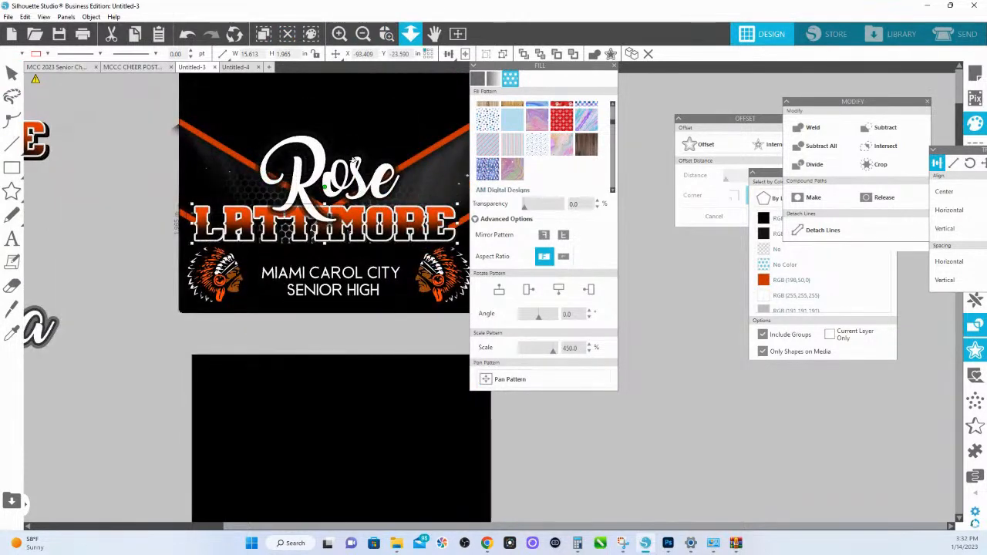
drag(423, 371, 332, 209)
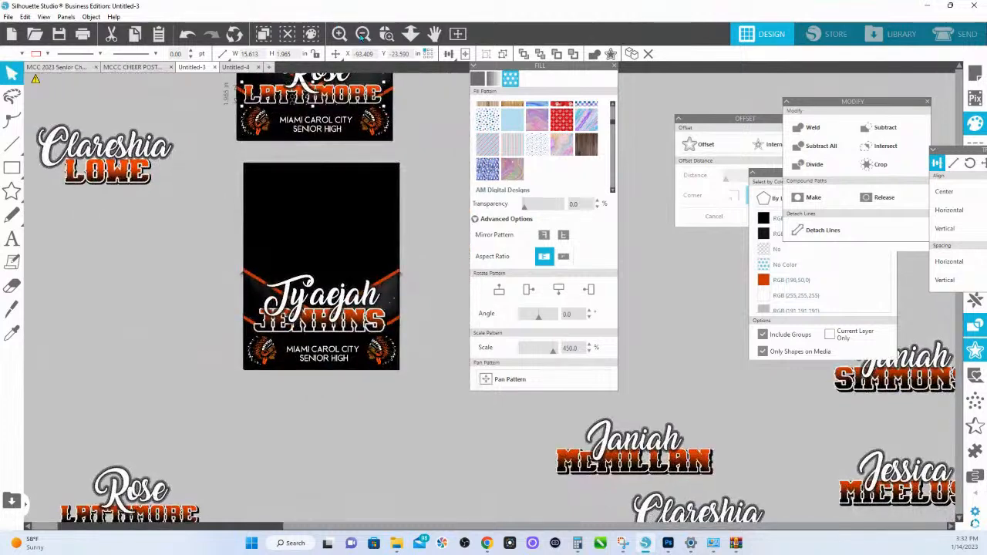
click(387, 34)
drag(243, 310, 220, 213)
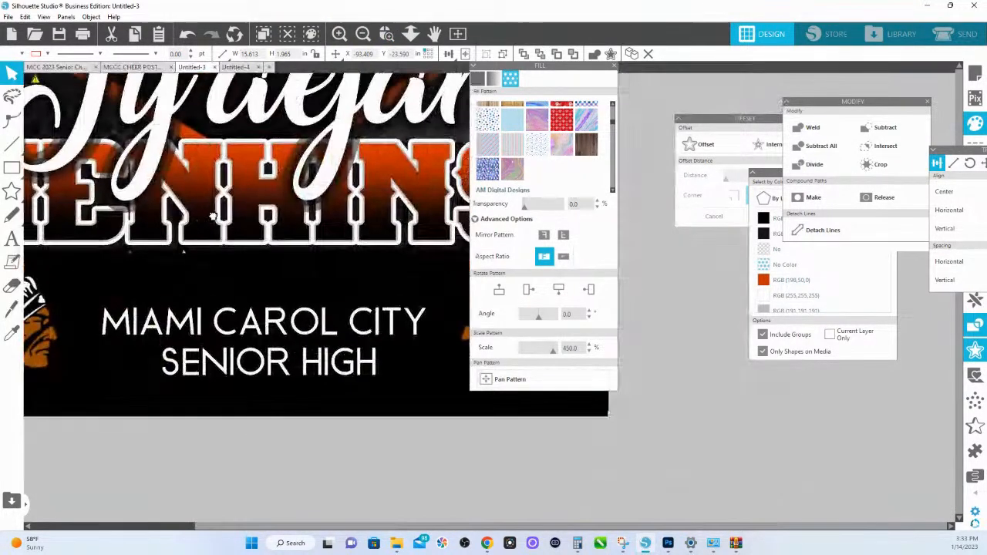
drag(307, 193, 315, 219)
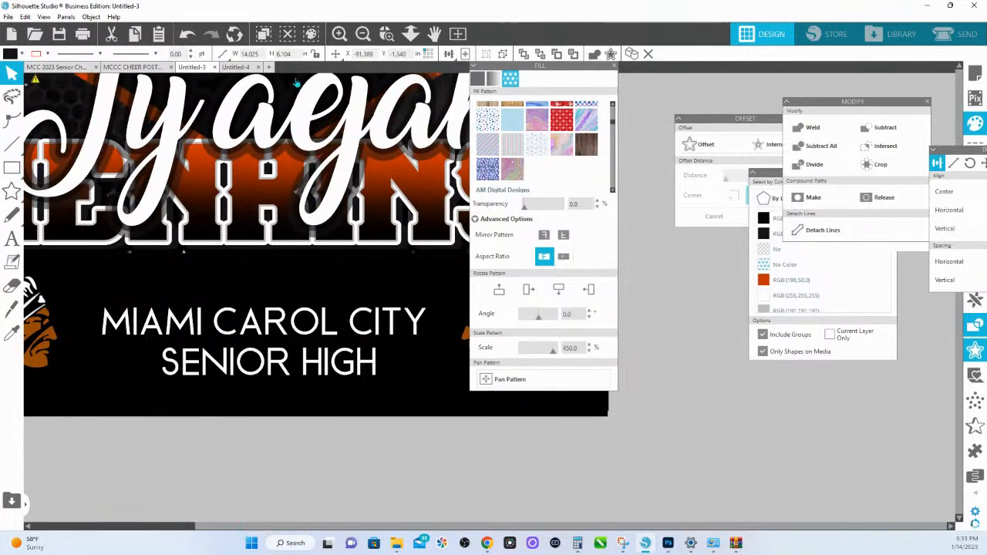
key(Escape)
- Move the Fill window clear of the second poster and nudge its first name slightly to the left
click(410, 34)
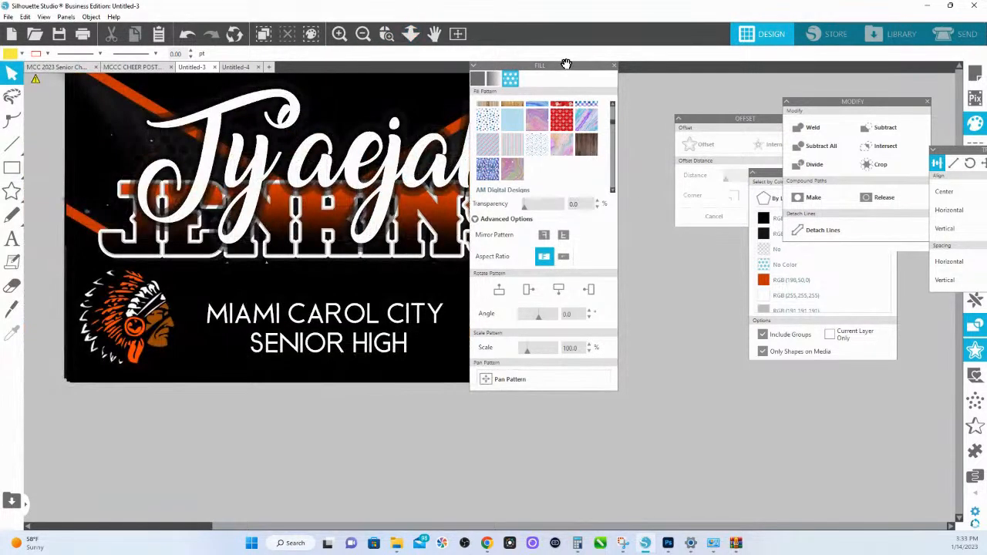
drag(582, 75, 795, 199)
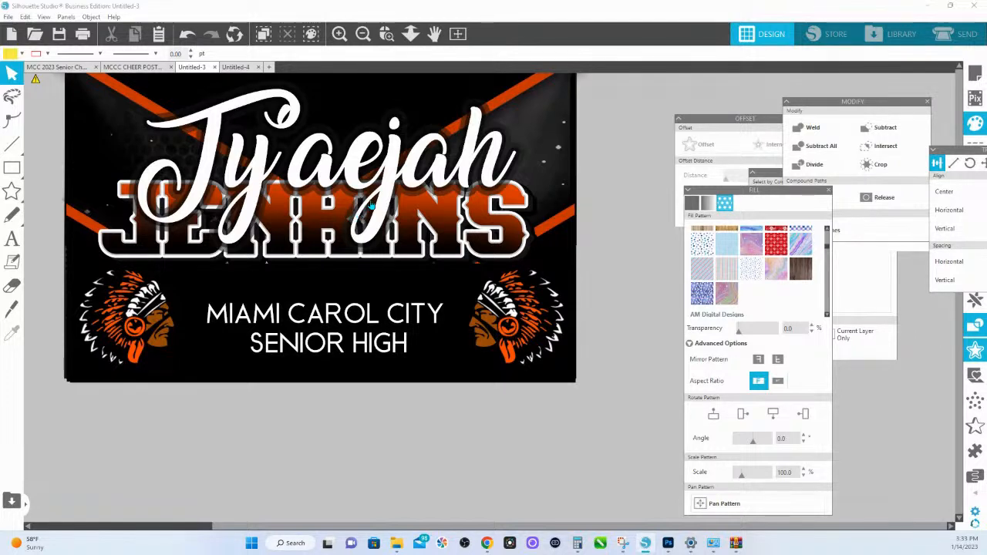
drag(391, 175, 381, 175)
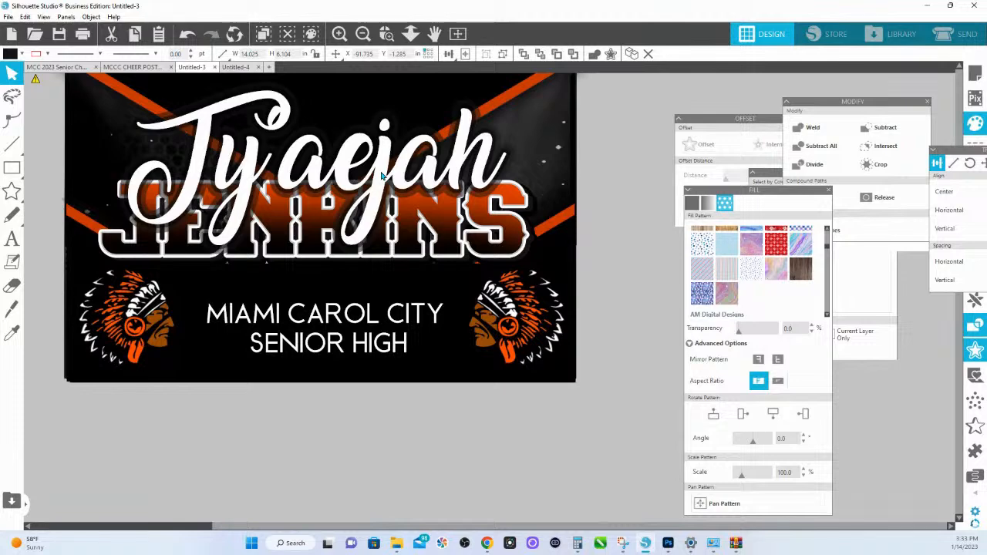
click(411, 33)
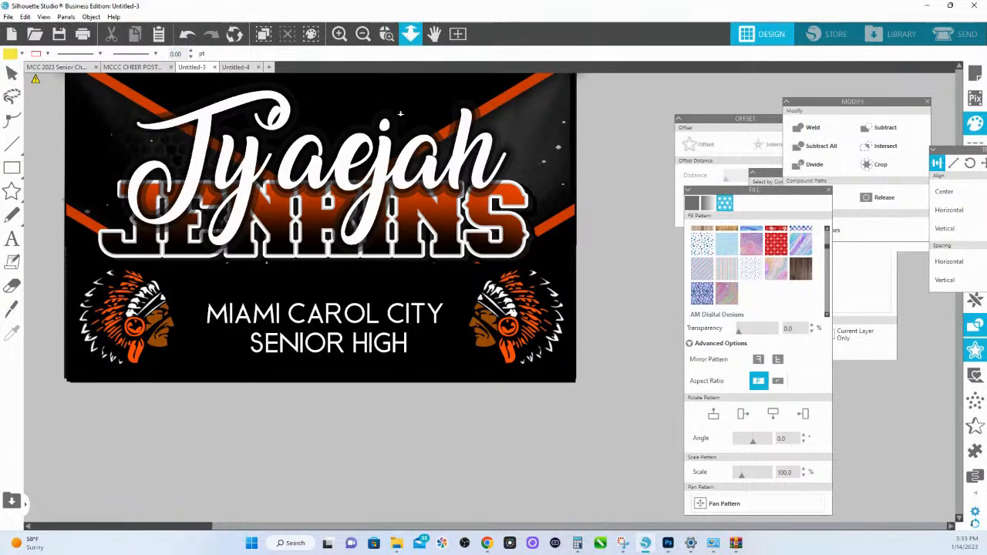
drag(401, 113, 403, 106)
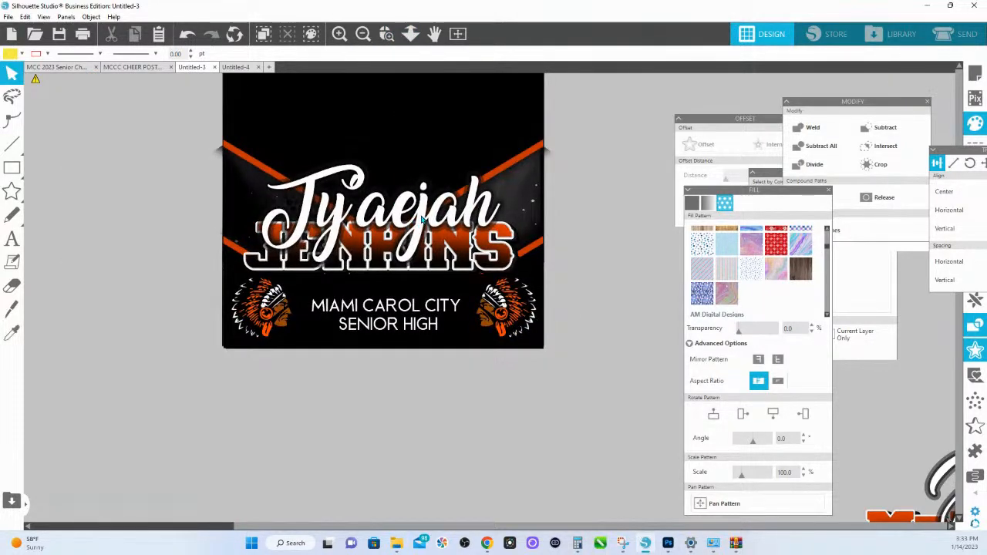
- Reposition the second poster's first name slightly higher so its lower strokes overlap the last name
mouse_move(423, 220)
mouse_down()
mouse_move(423, 208)
mouse_move(418, 214)
mouse_up()
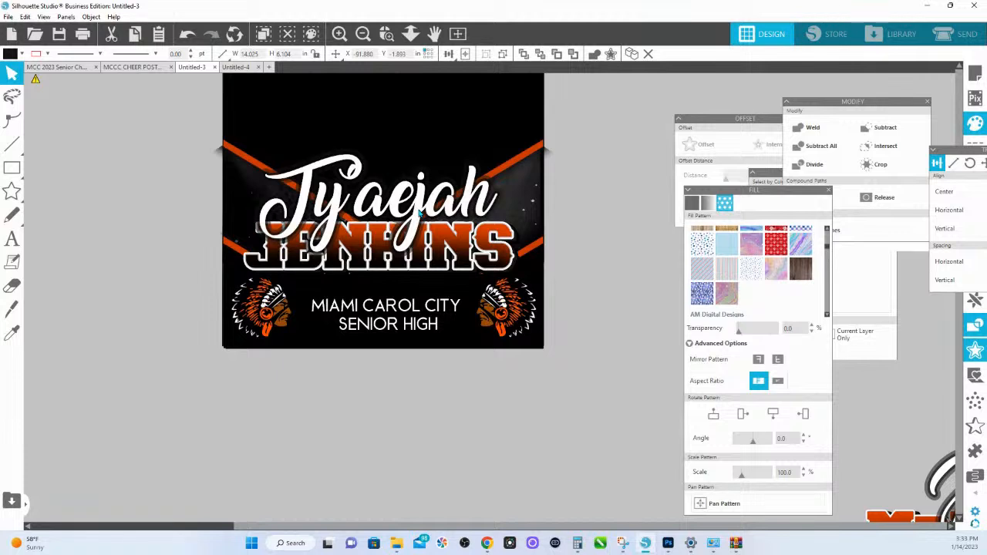
drag(419, 213, 421, 213)
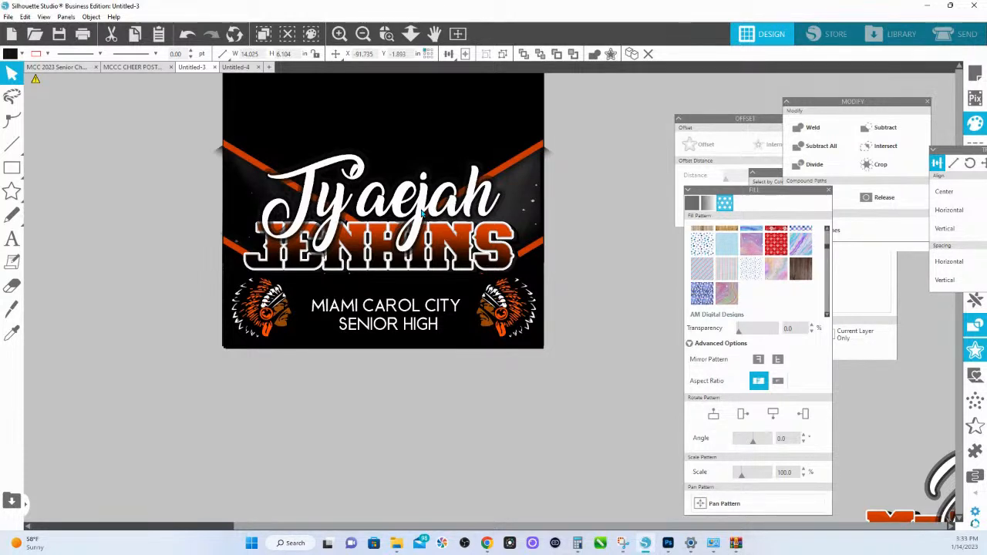
drag(422, 213, 429, 220)
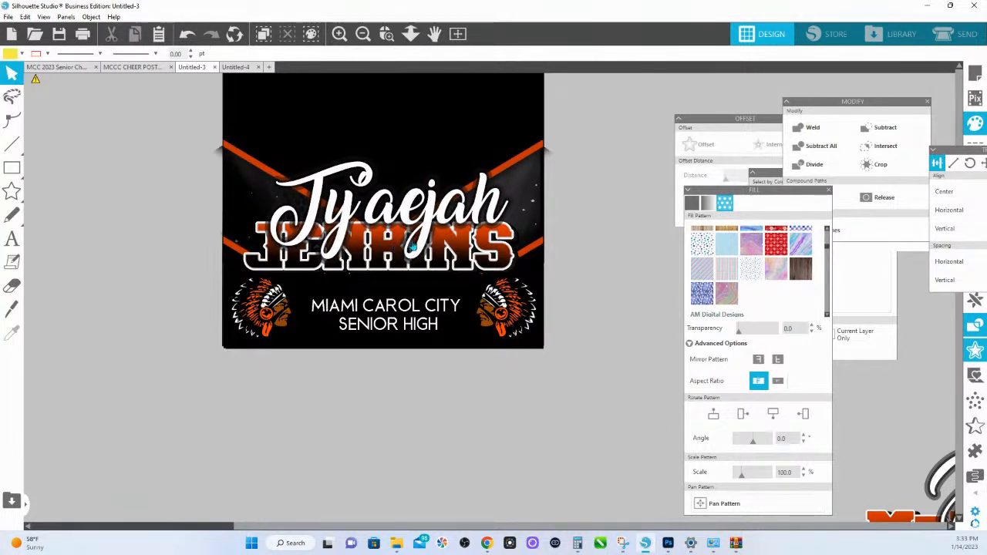
mouse_move(428, 202)
mouse_down()
mouse_move(423, 210)
mouse_move(422, 189)
mouse_move(423, 215)
mouse_up()
click(415, 222)
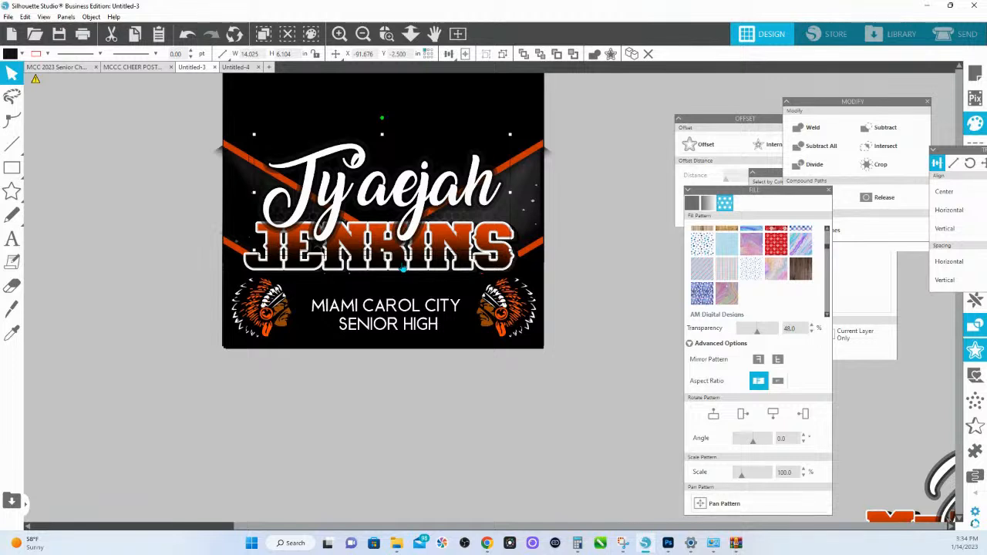
drag(420, 203, 419, 204)
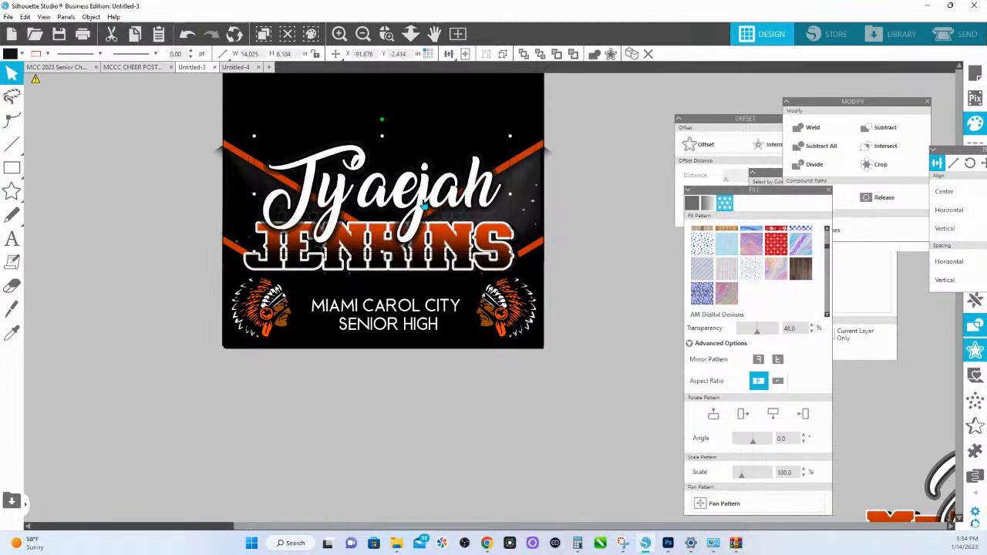
mouse_move(423, 206)
mouse_down()
mouse_move(422, 196)
mouse_move(422, 215)
mouse_move(414, 171)
mouse_move(404, 215)
mouse_move(426, 212)
mouse_up()
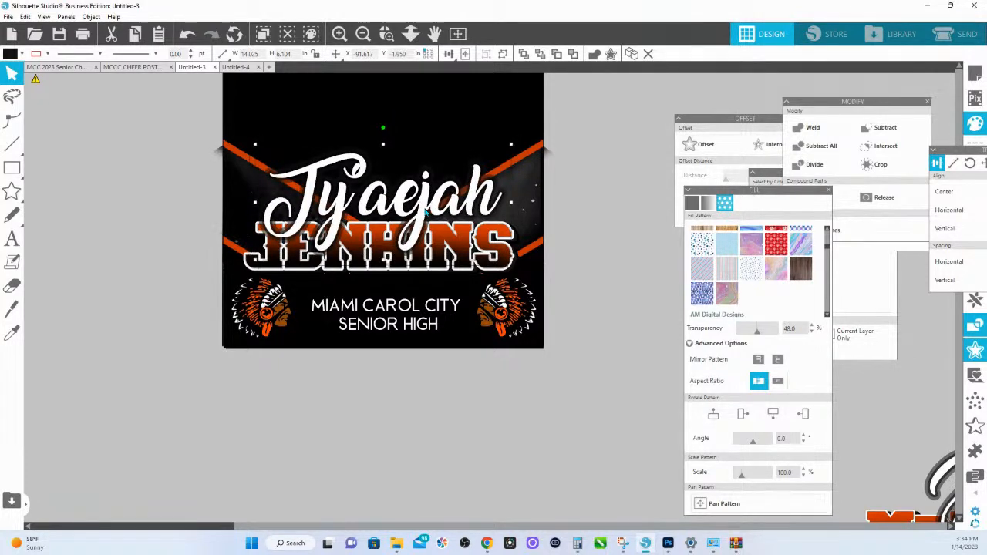
drag(426, 213, 425, 214)
drag(424, 211, 423, 206)
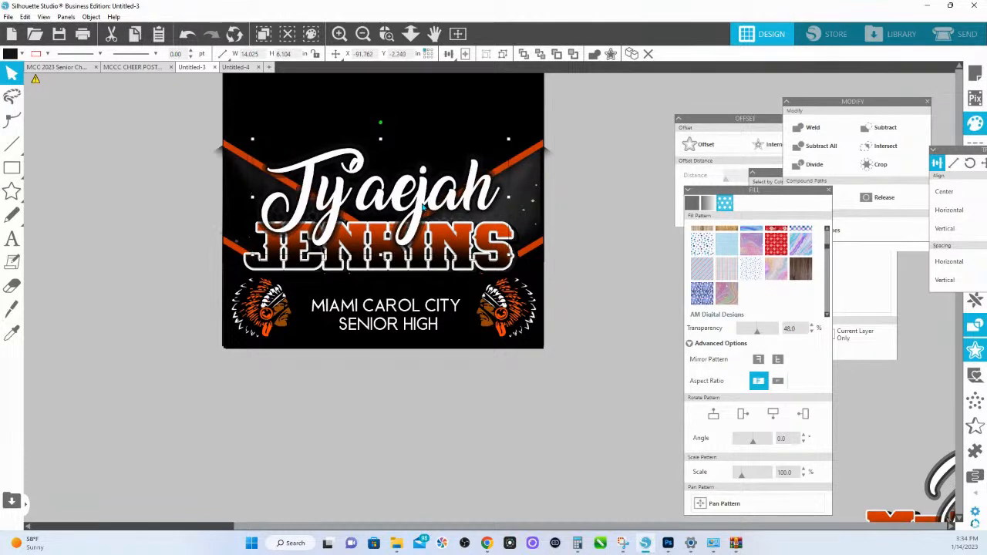
- Move the second poster's last name slightly down and ungroup it
click(436, 257)
right_click(436, 249)
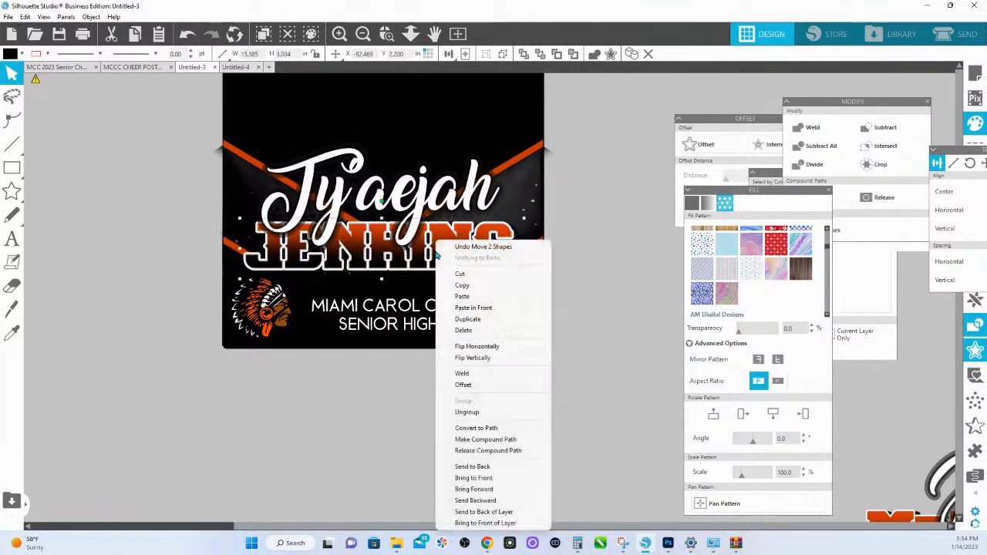
click(369, 267)
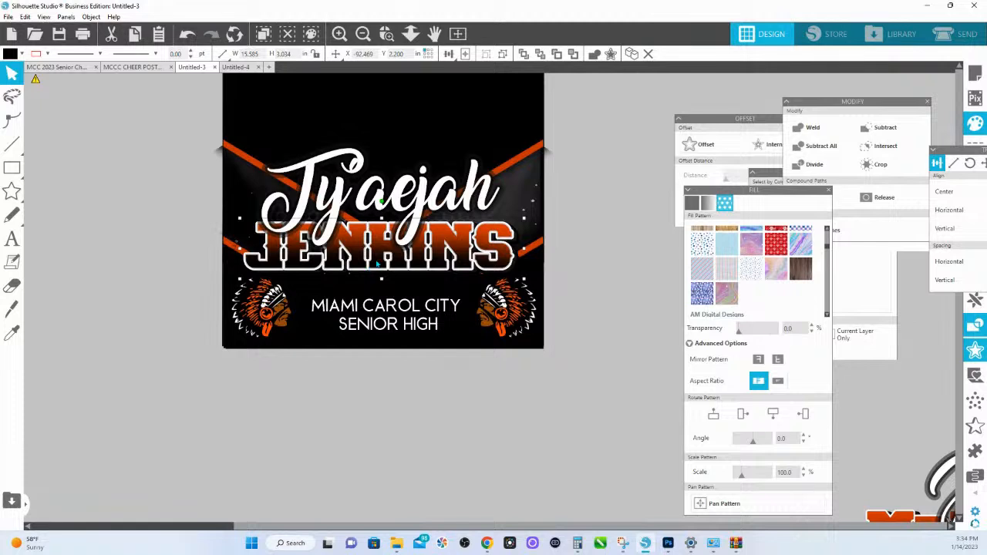
drag(377, 265, 380, 268)
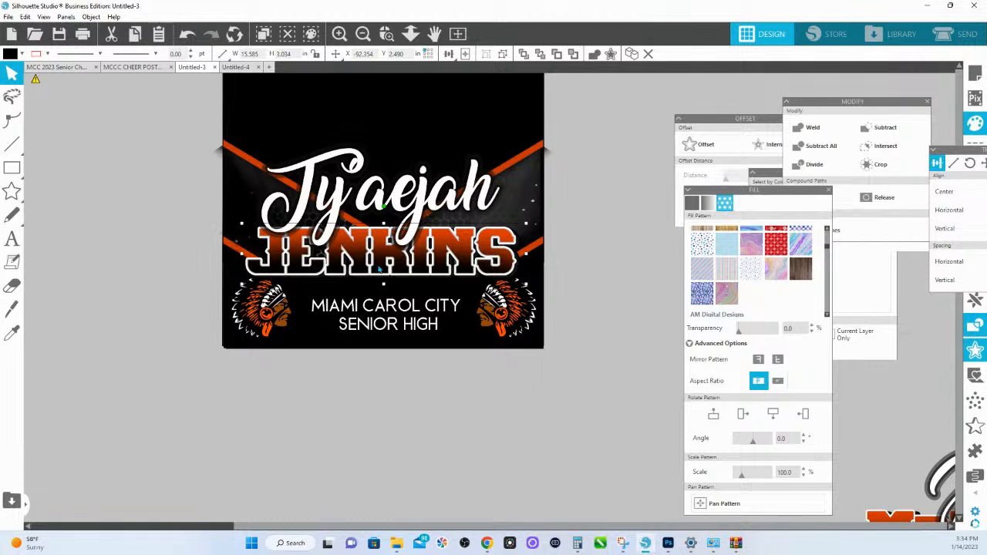
right_click(380, 269)
click(423, 414)
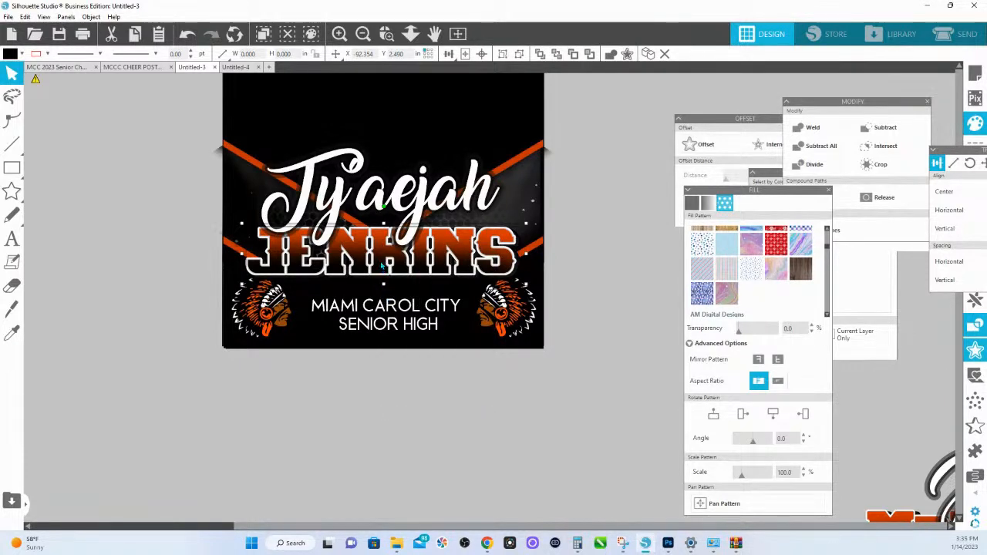
- Keep the aspect ratio of the second poster's last-name pattern fill, scale it to 500%, and pan it down so the orange gradient fills the letters
click(381, 266)
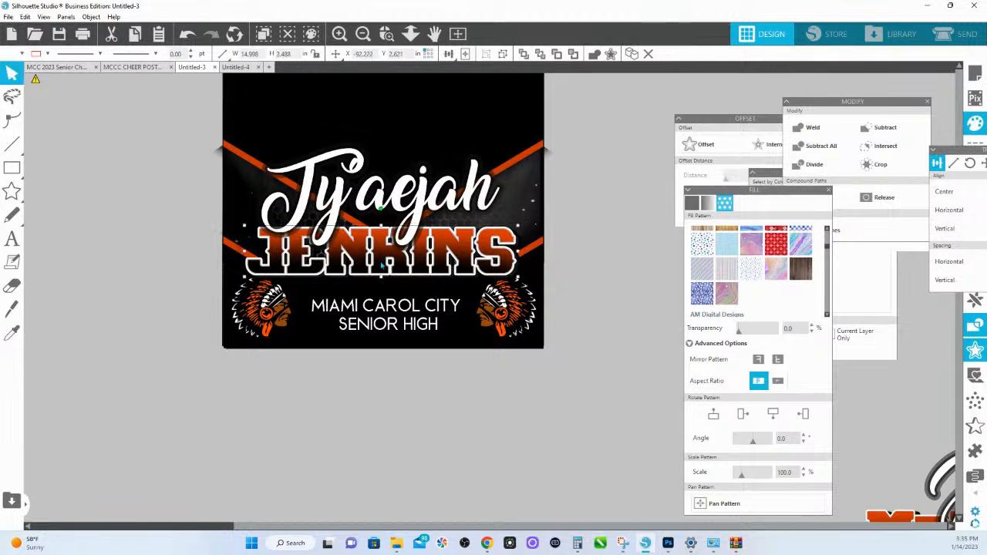
click(755, 381)
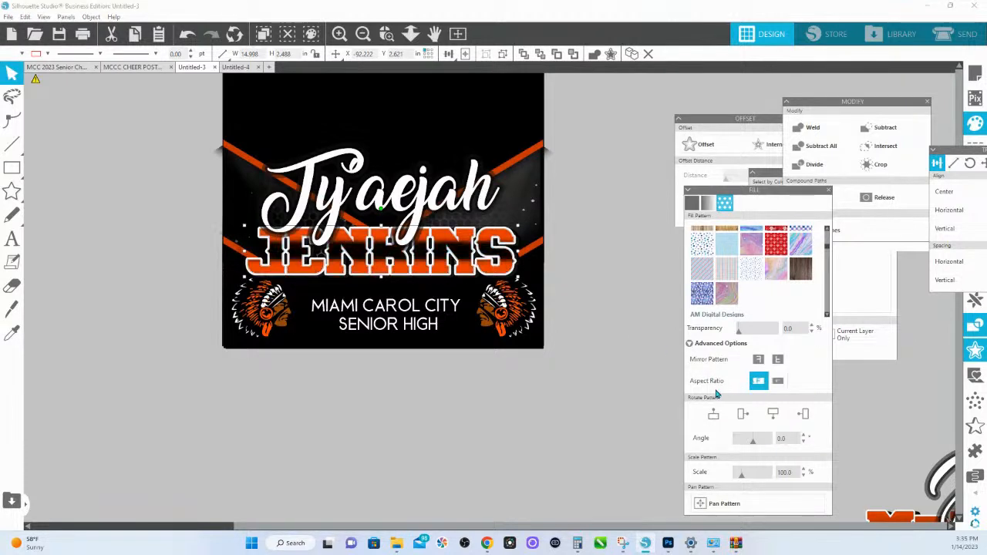
drag(742, 475, 809, 471)
click(740, 510)
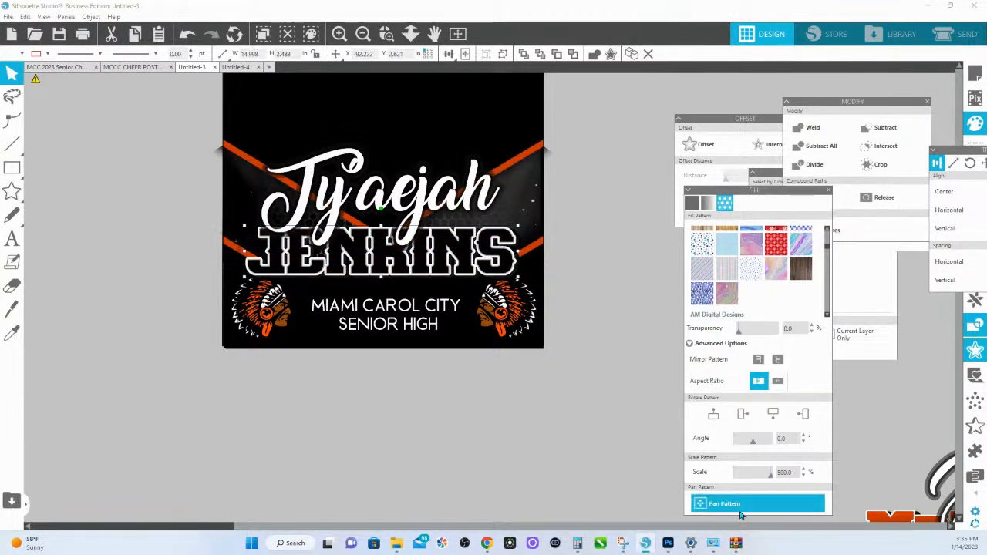
drag(383, 253, 384, 306)
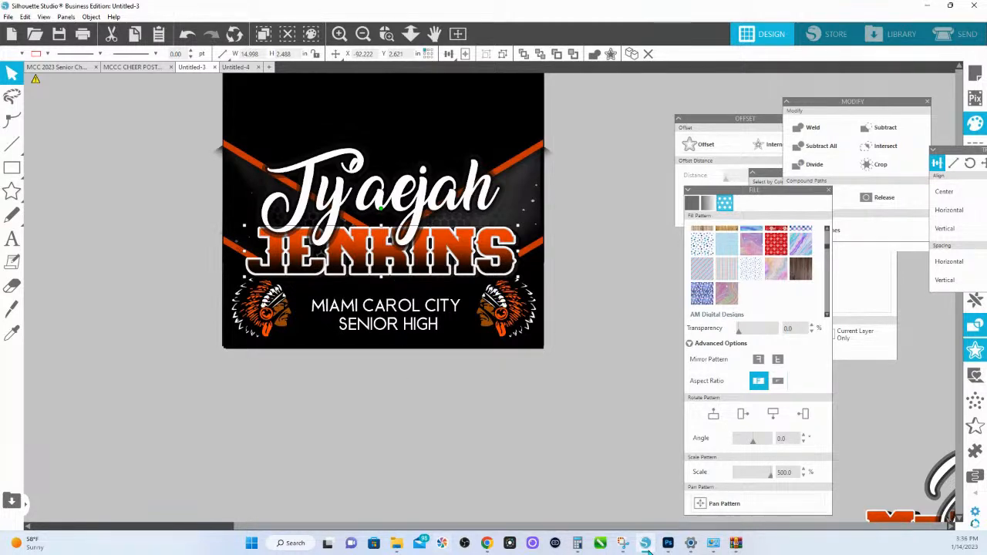
- Switch to Chrome and look over the 365 Creative Academy Silhouette Studio for Beginners course page down to its customer reviews
mouse_move(645, 548)
mouse_move(486, 543)
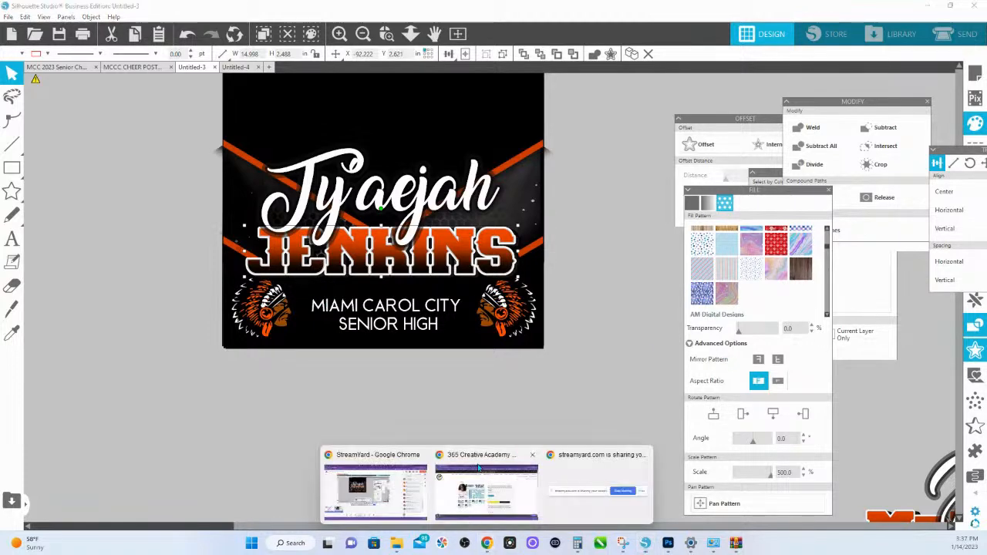
click(488, 494)
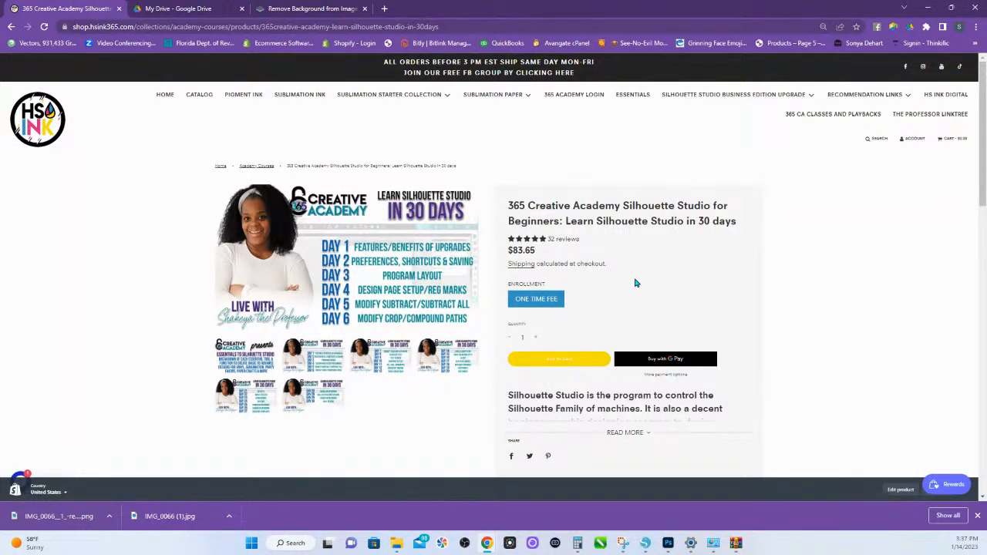
scroll(368, 326, down, 3)
scroll(309, 401, down, 1)
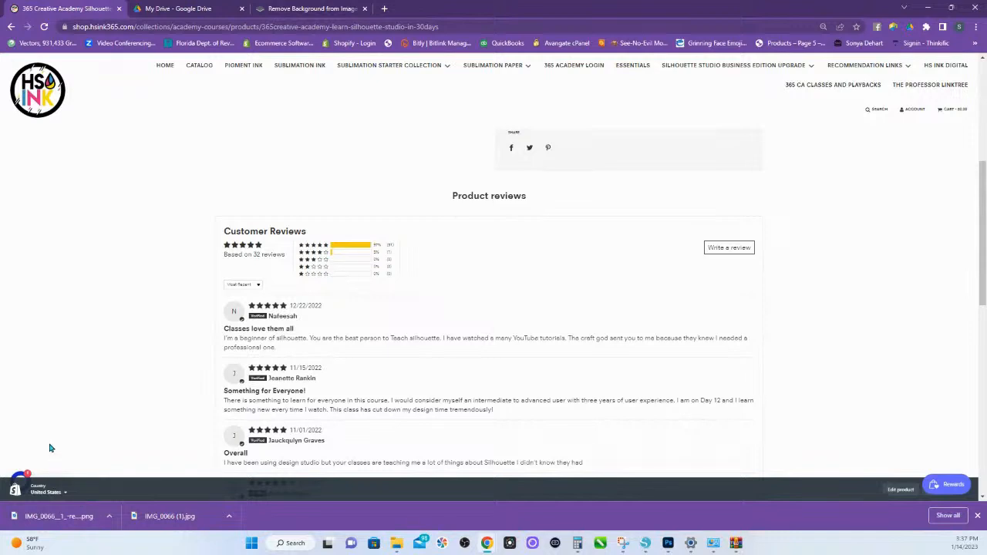
- Open and close the store's chat window, and go from the course page to the HS Ink home page
click(17, 484)
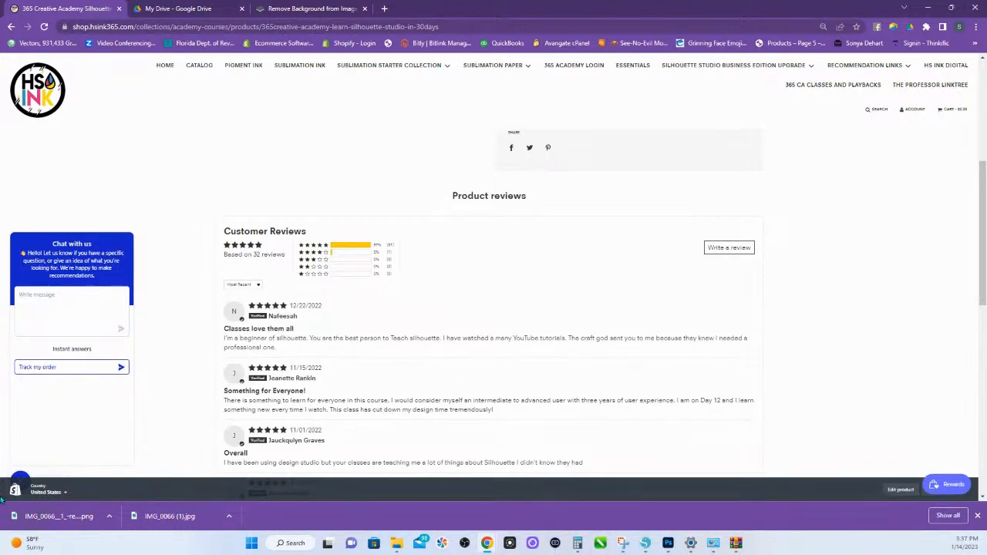
click(21, 481)
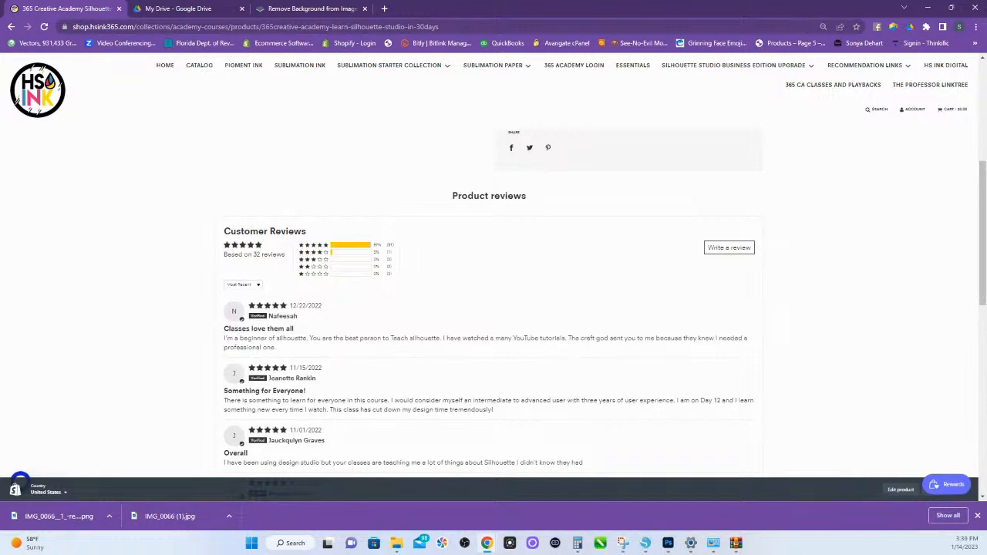
scroll(893, 282, up, 5)
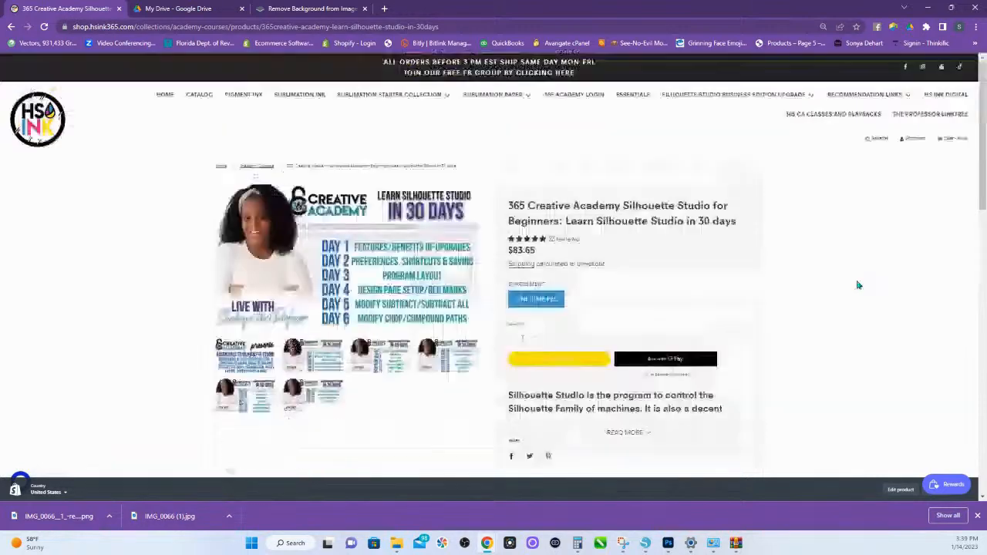
click(47, 116)
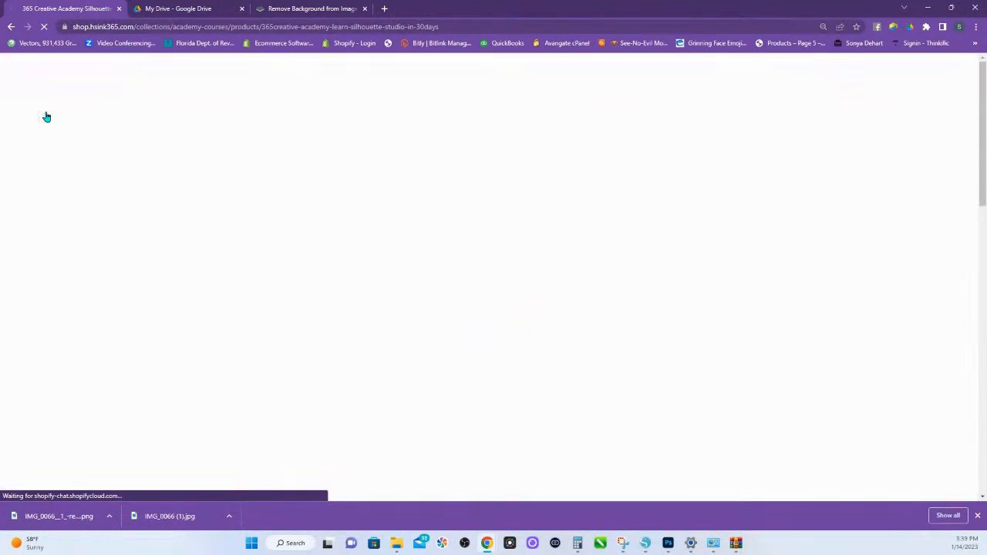